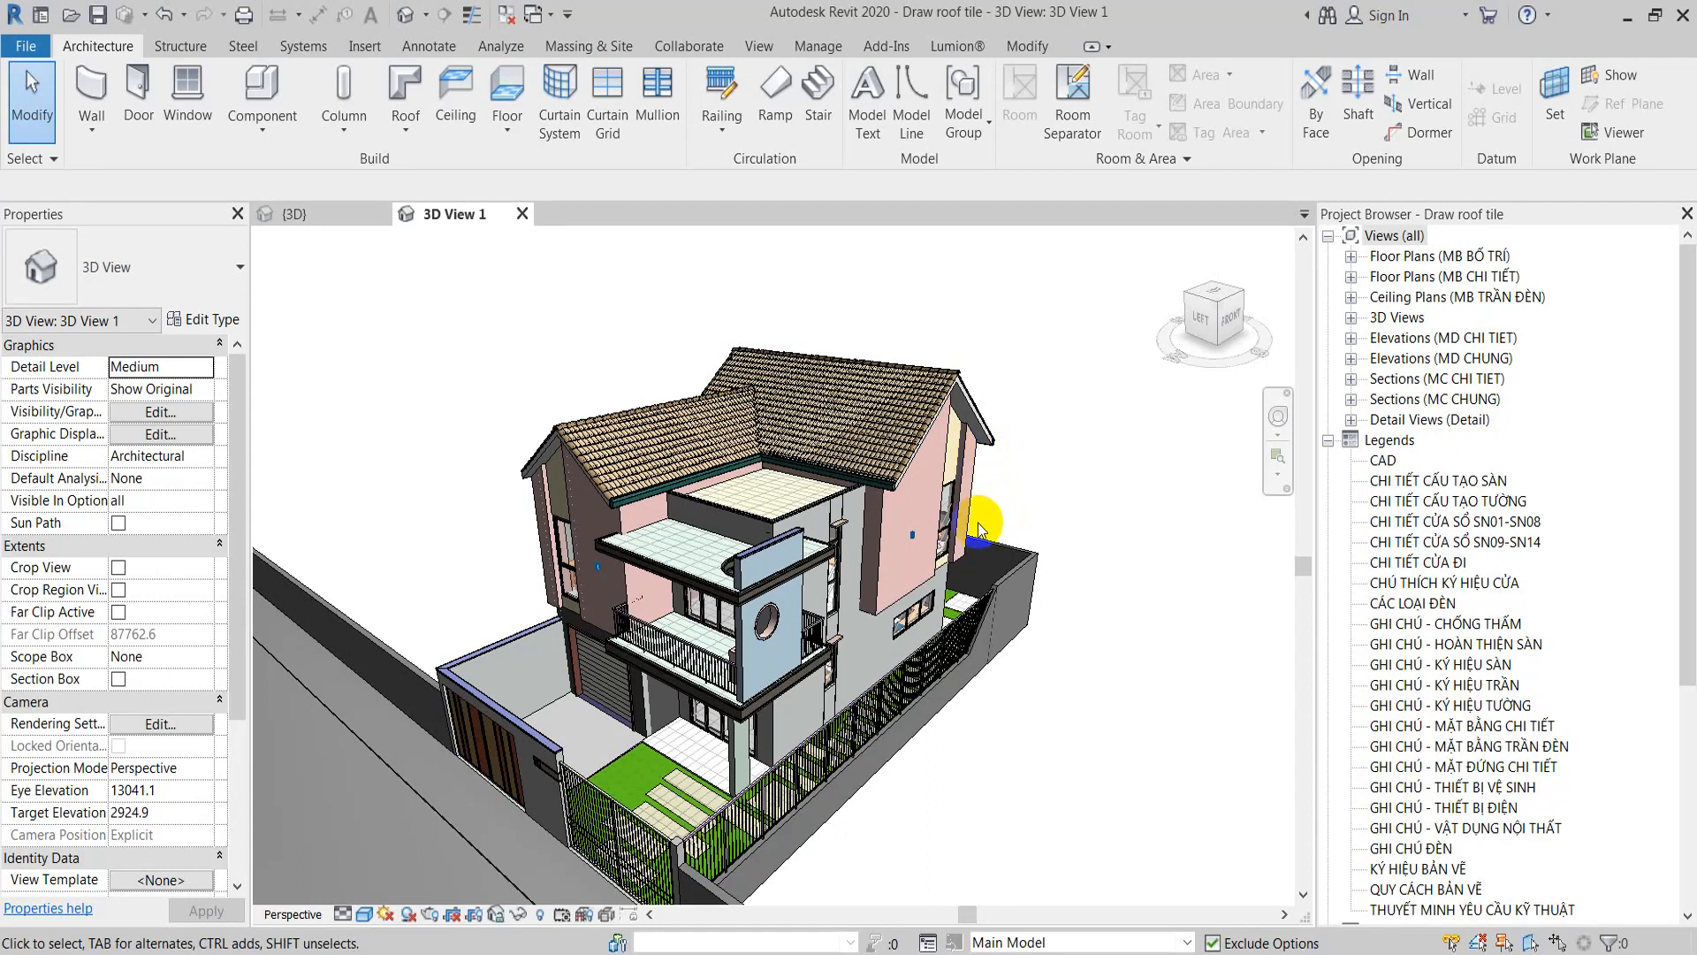
Step: Examine the house's tiled roof and inspect the individual tile panels along the right-hand gable edge
scroll(648, 527, "up", 5)
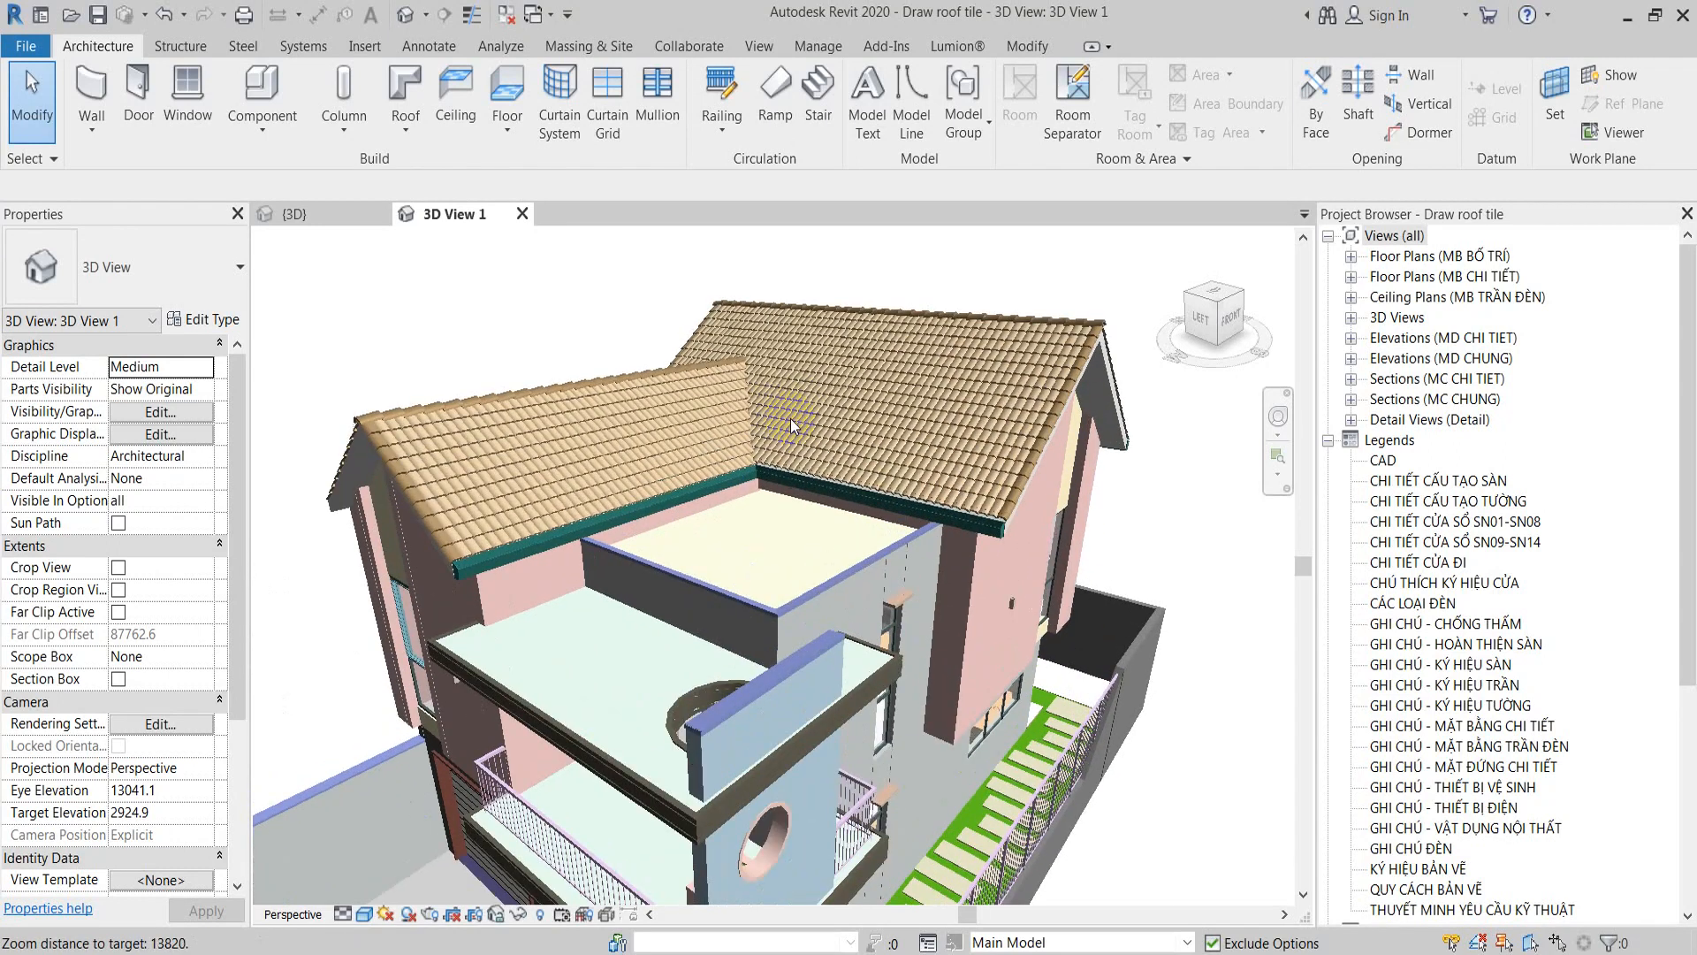
scroll(756, 506, "down", 3)
middle_click_drag(734, 528, 838, 548, "shift")
scroll(842, 455, "down", 3)
scroll(953, 472, "up", 3)
scroll(888, 495, "up", 5)
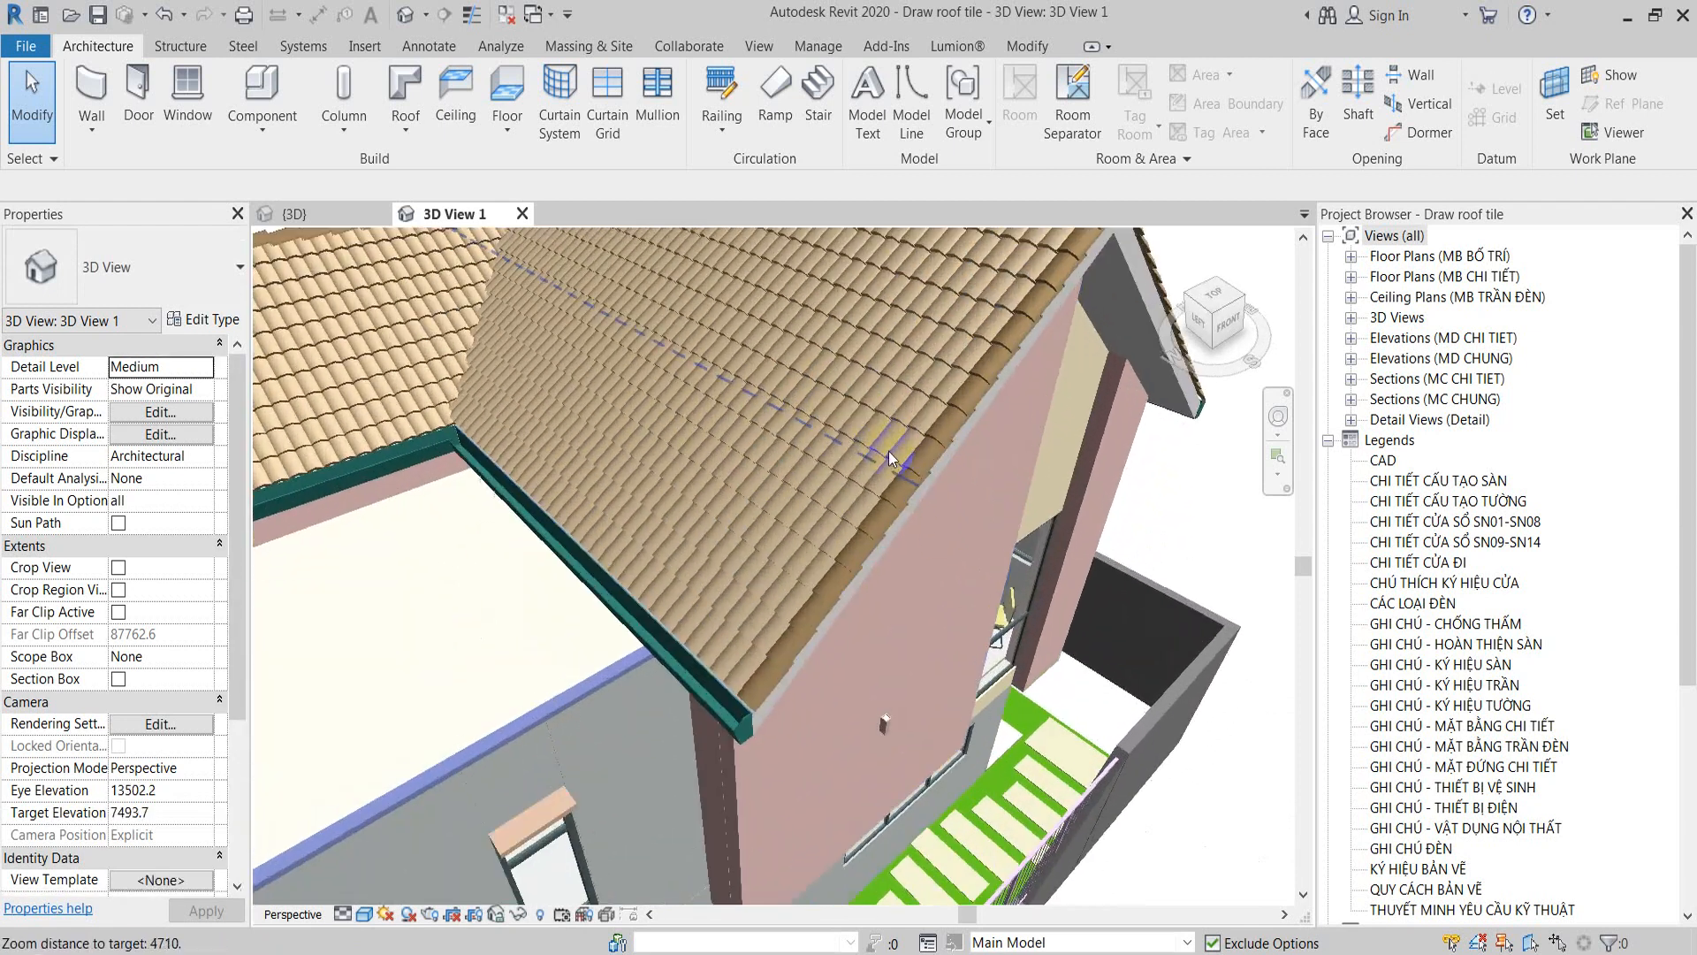
left_click(871, 457)
scroll(868, 455, "up", 2)
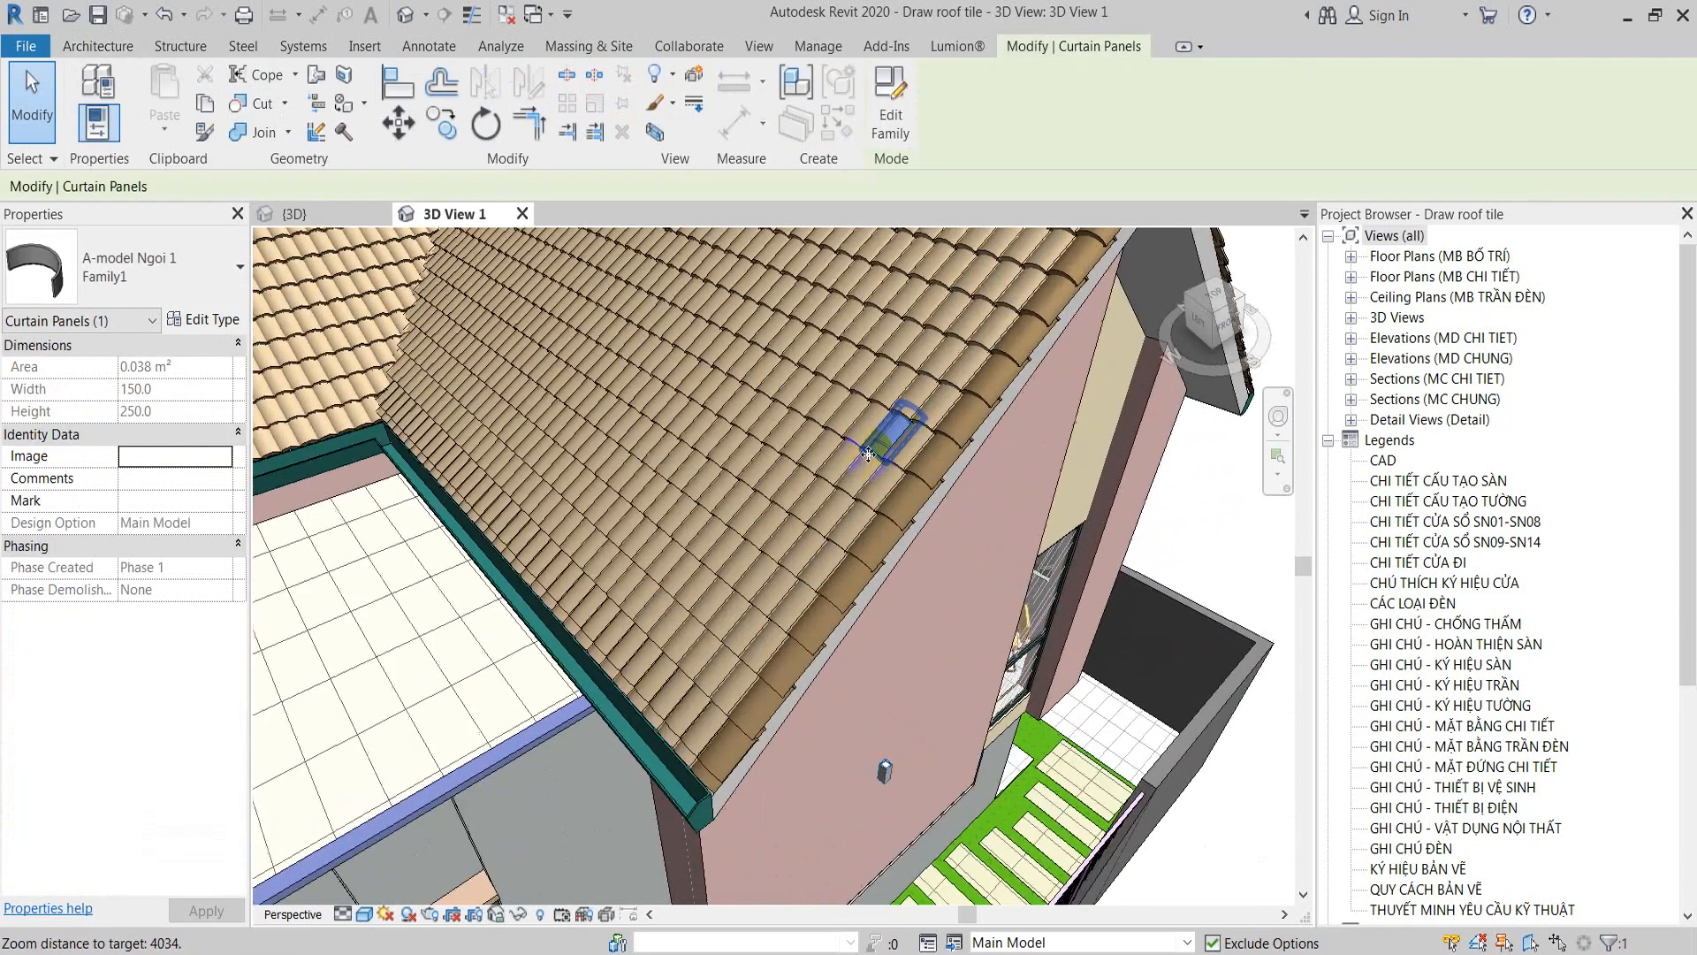
left_click(841, 537)
left_click(855, 551)
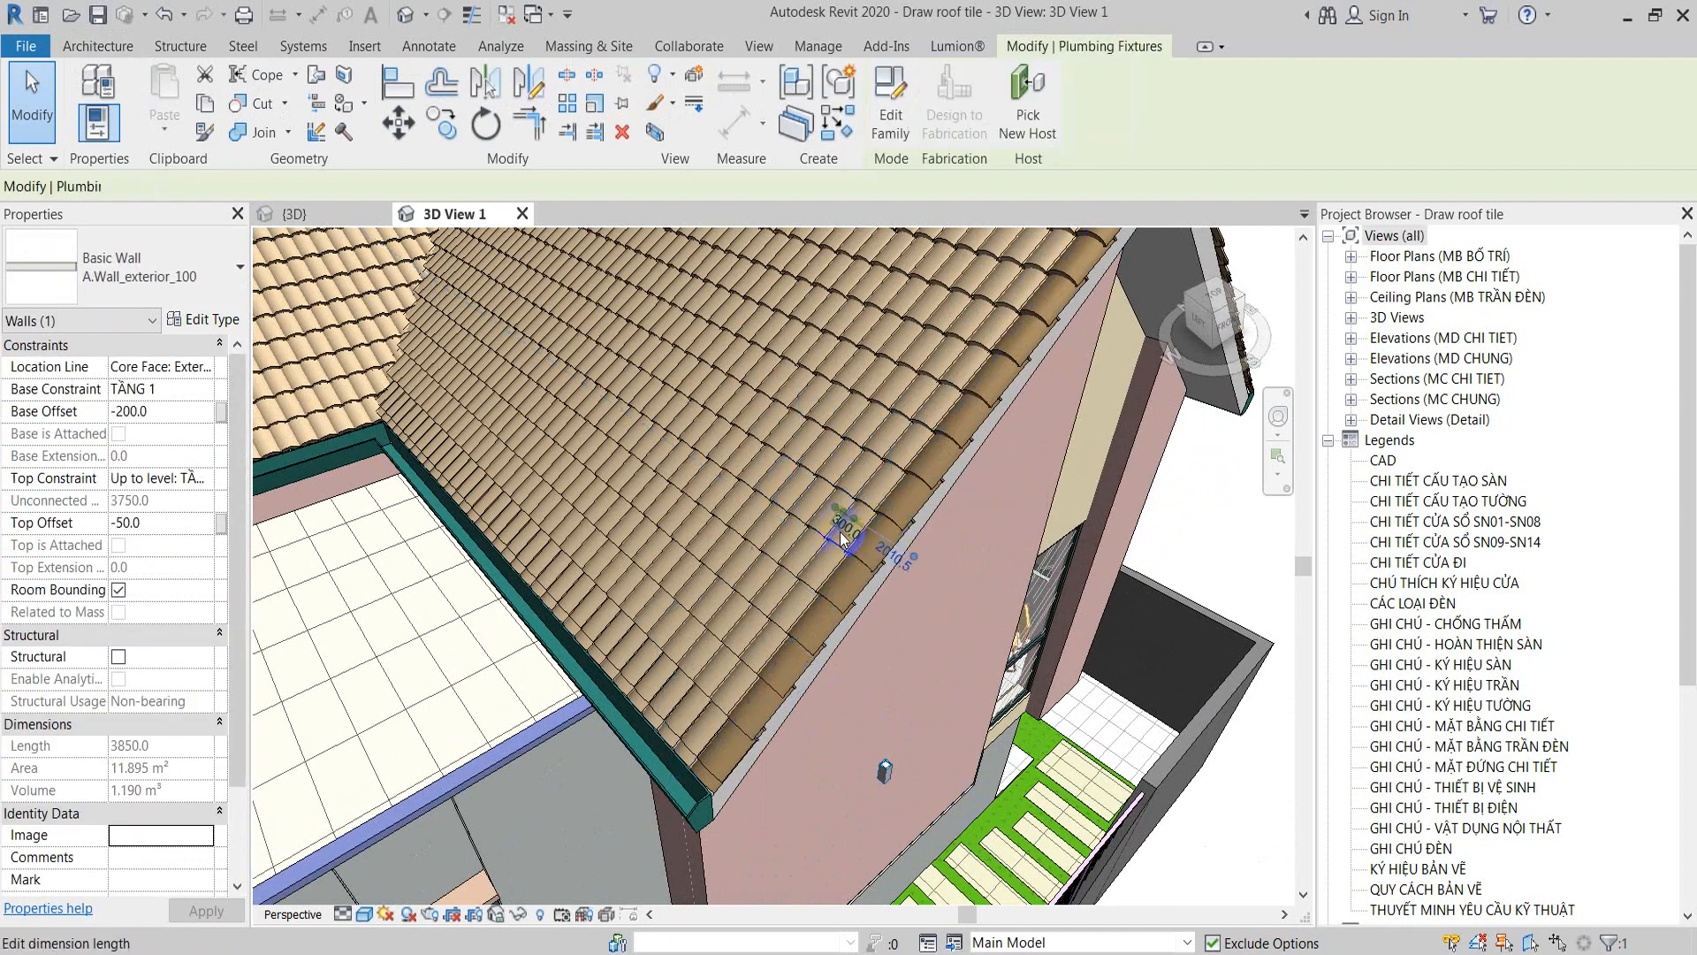
left_click(857, 582)
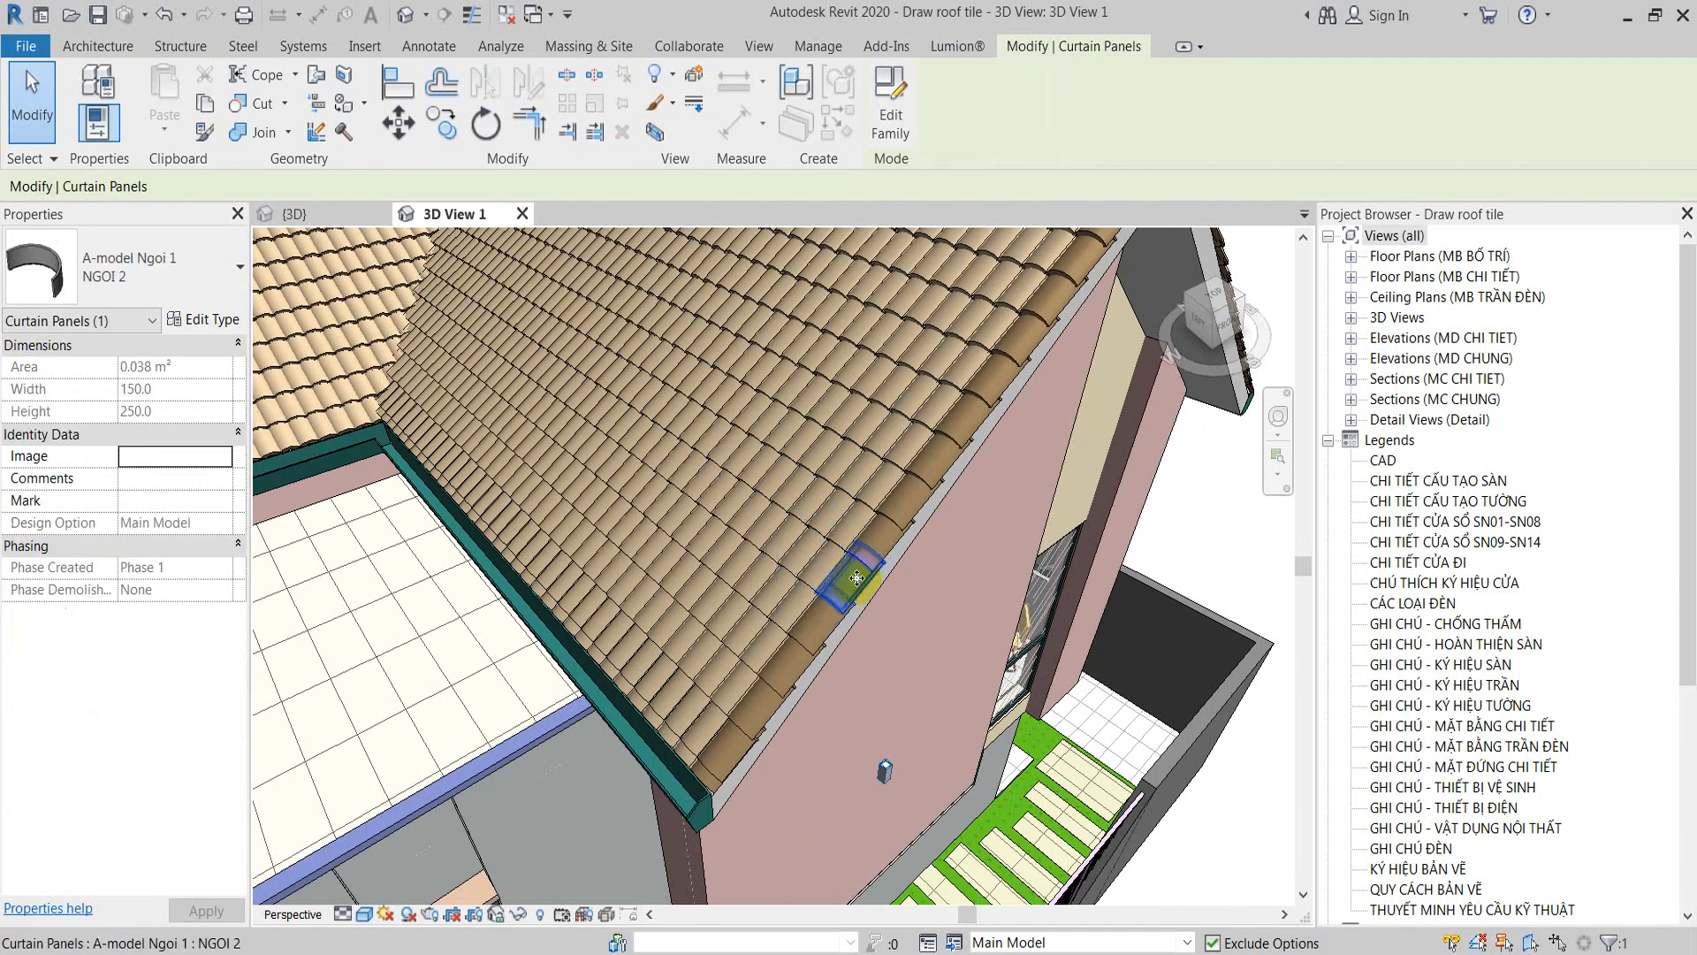
Step: Inspect the ridge tile row on the lower roof and examine both roofs as a whole
scroll(913, 727, "down", 2)
middle_click_drag(354, 478, 758, 447)
left_click(578, 374)
scroll(764, 442, "down", 2)
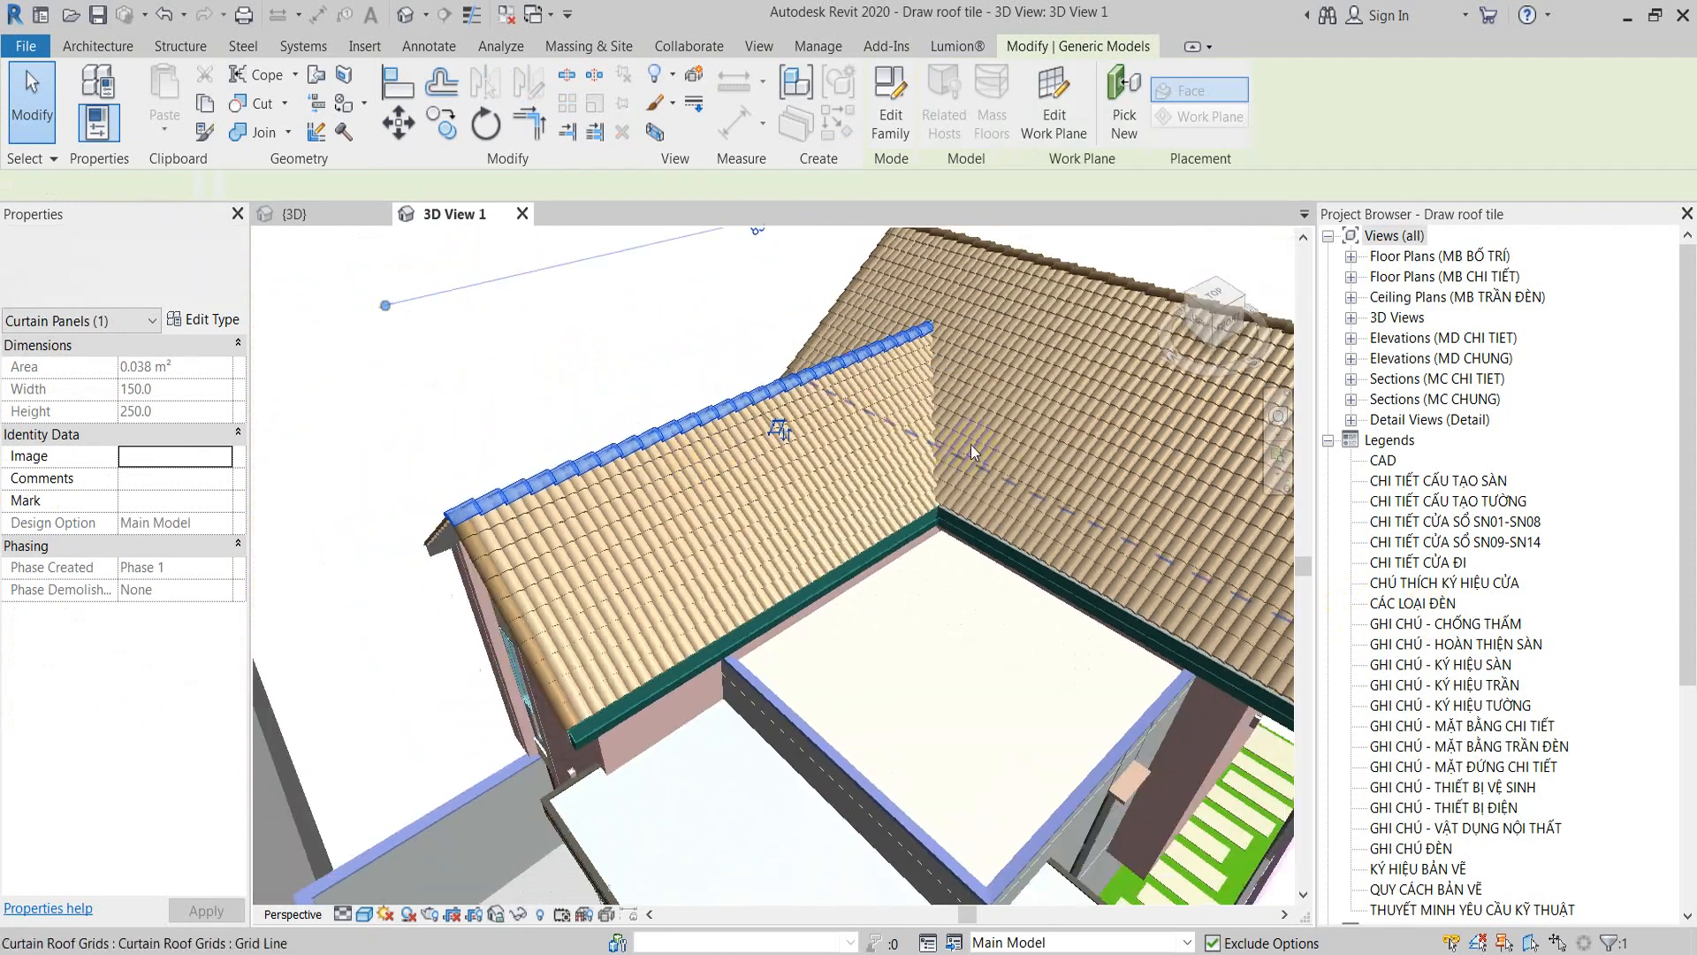
middle_click_drag(884, 448, 753, 439)
scroll(753, 433, "down", 3)
middle_click_drag(1030, 603, 1072, 538, "shift")
middle_click_drag(937, 473, 821, 480)
middle_click_drag(998, 486, 950, 566, "shift")
scroll(919, 418, "up", 2)
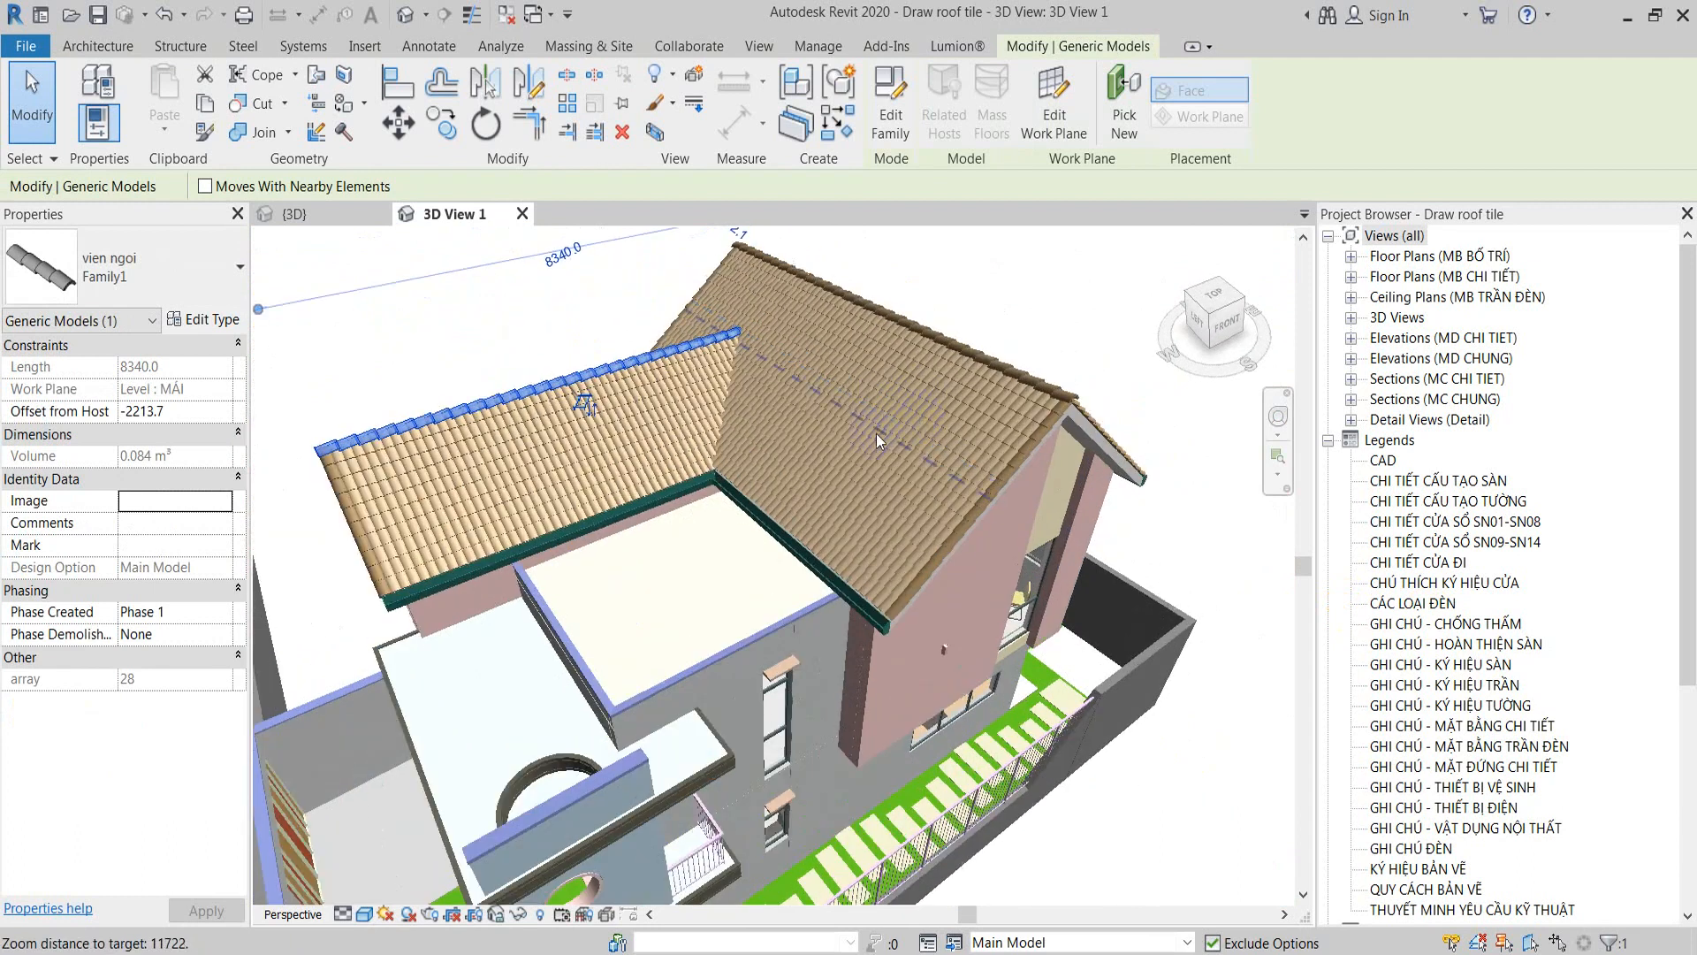
scroll(847, 427, "down", 1)
key("Escape")
middle_click_drag(847, 428, 919, 448, "shift")
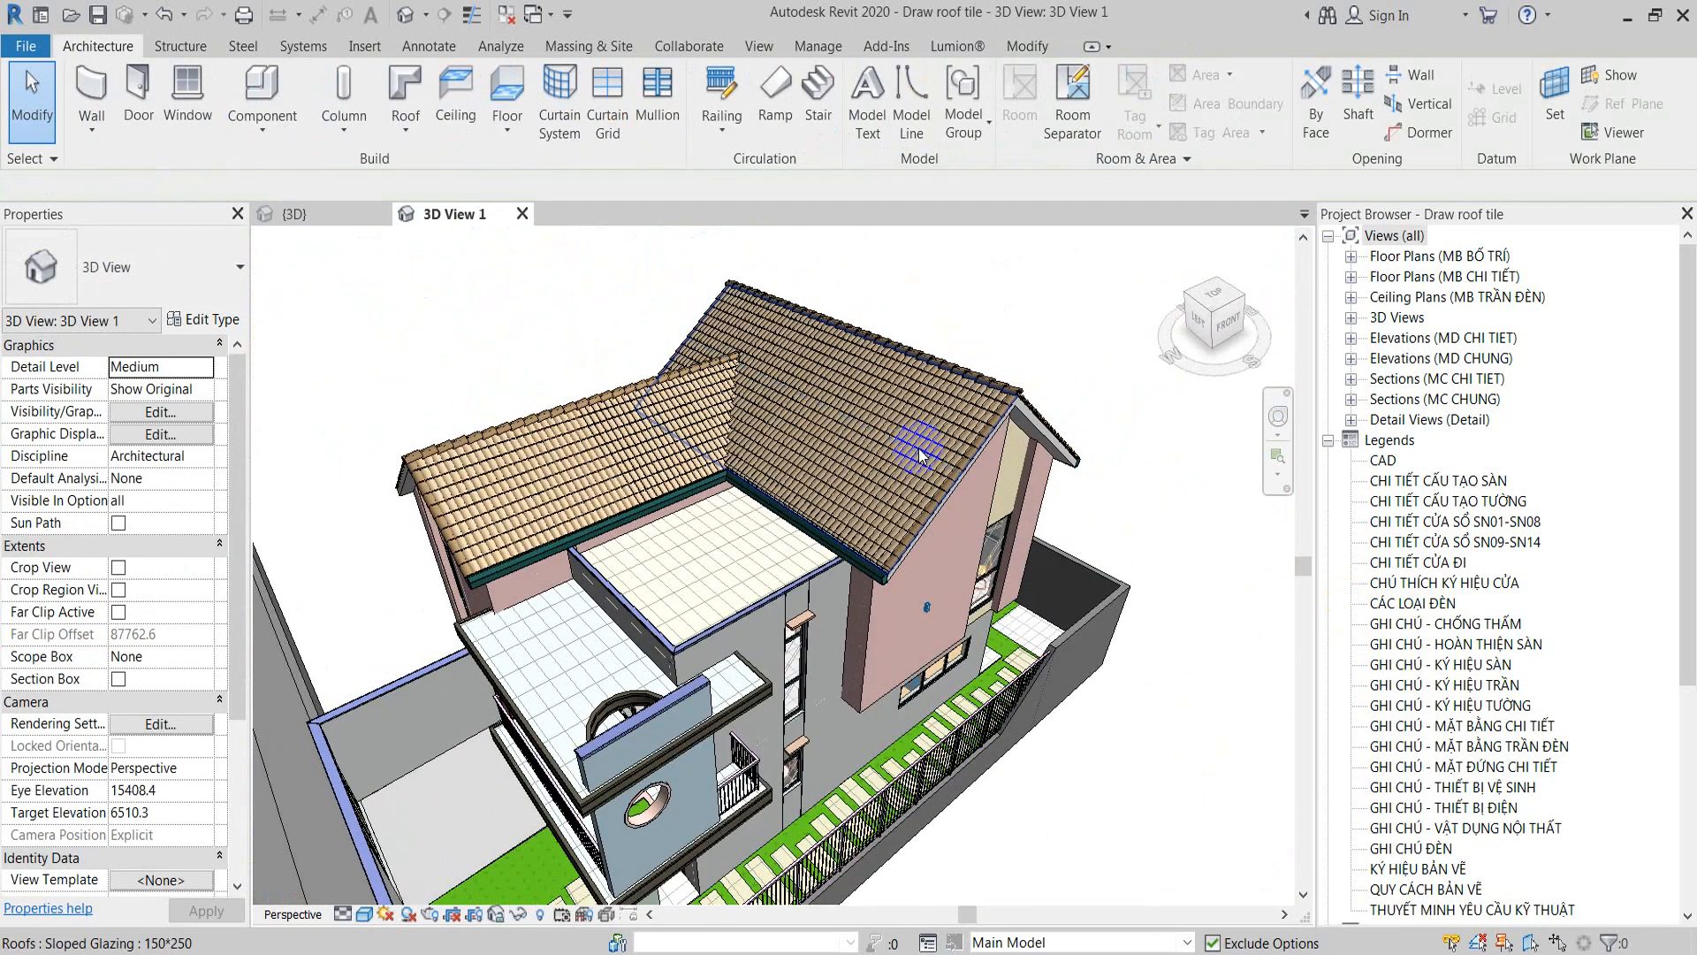
Step: Delete the sloped-glazing tile layers from both roofs together with their ridge tile rows, keeping the basic roofs
left_click(920, 448)
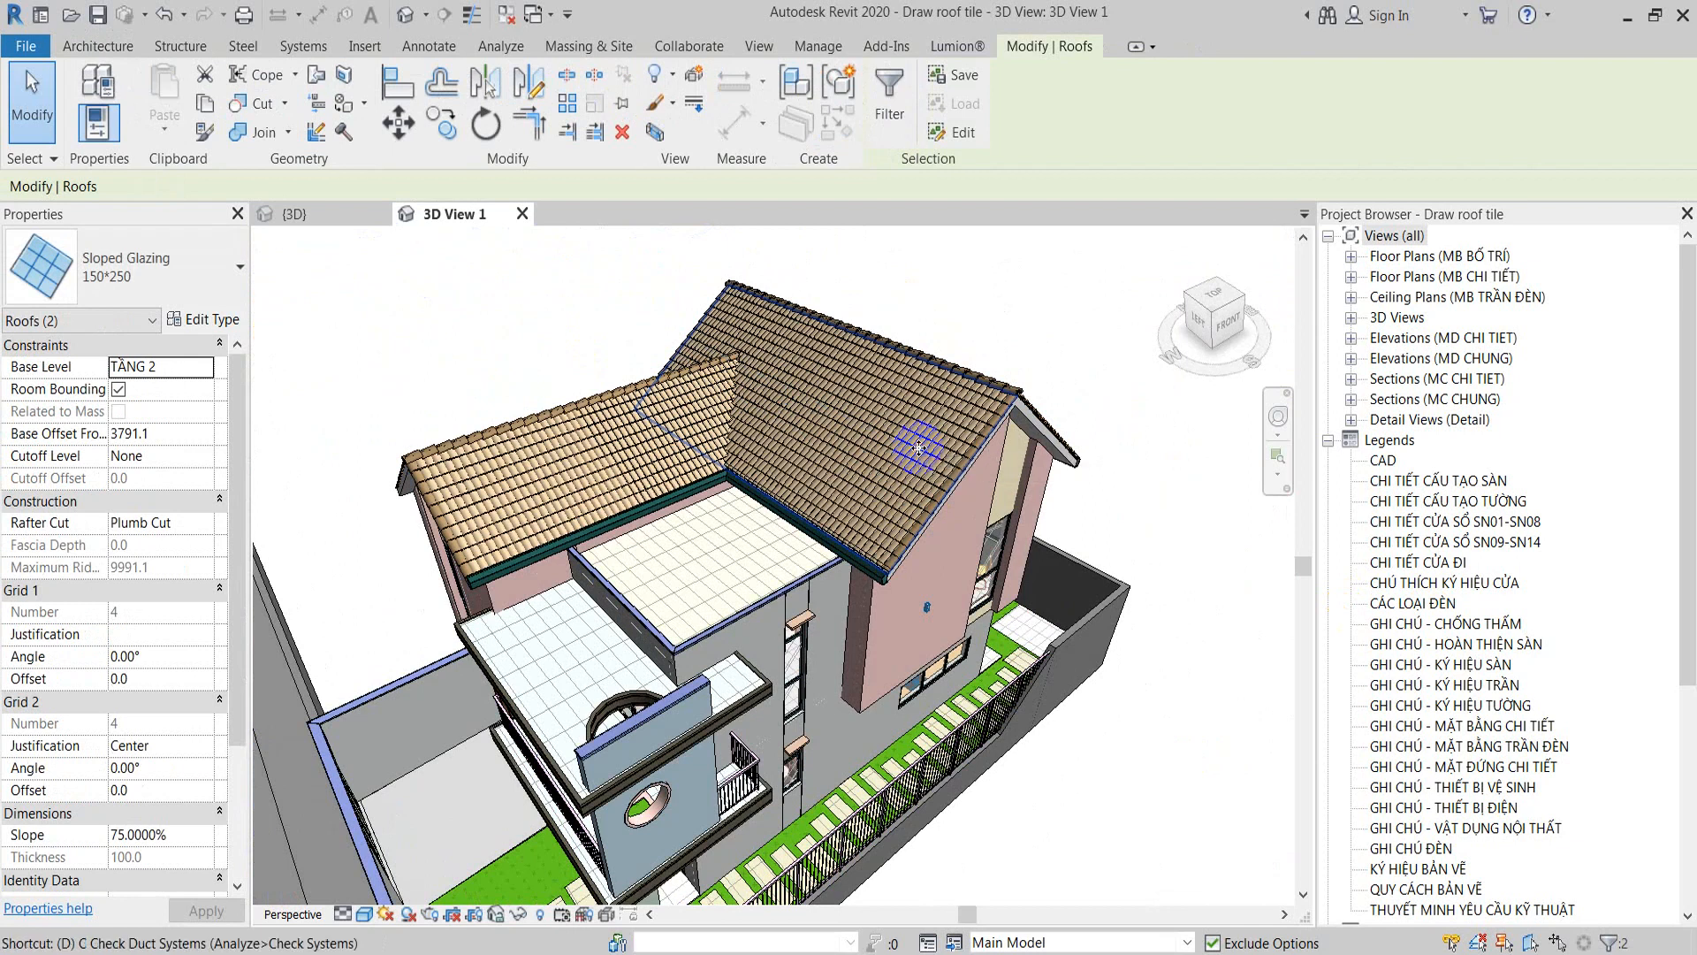
key("Delete")
key("Escape")
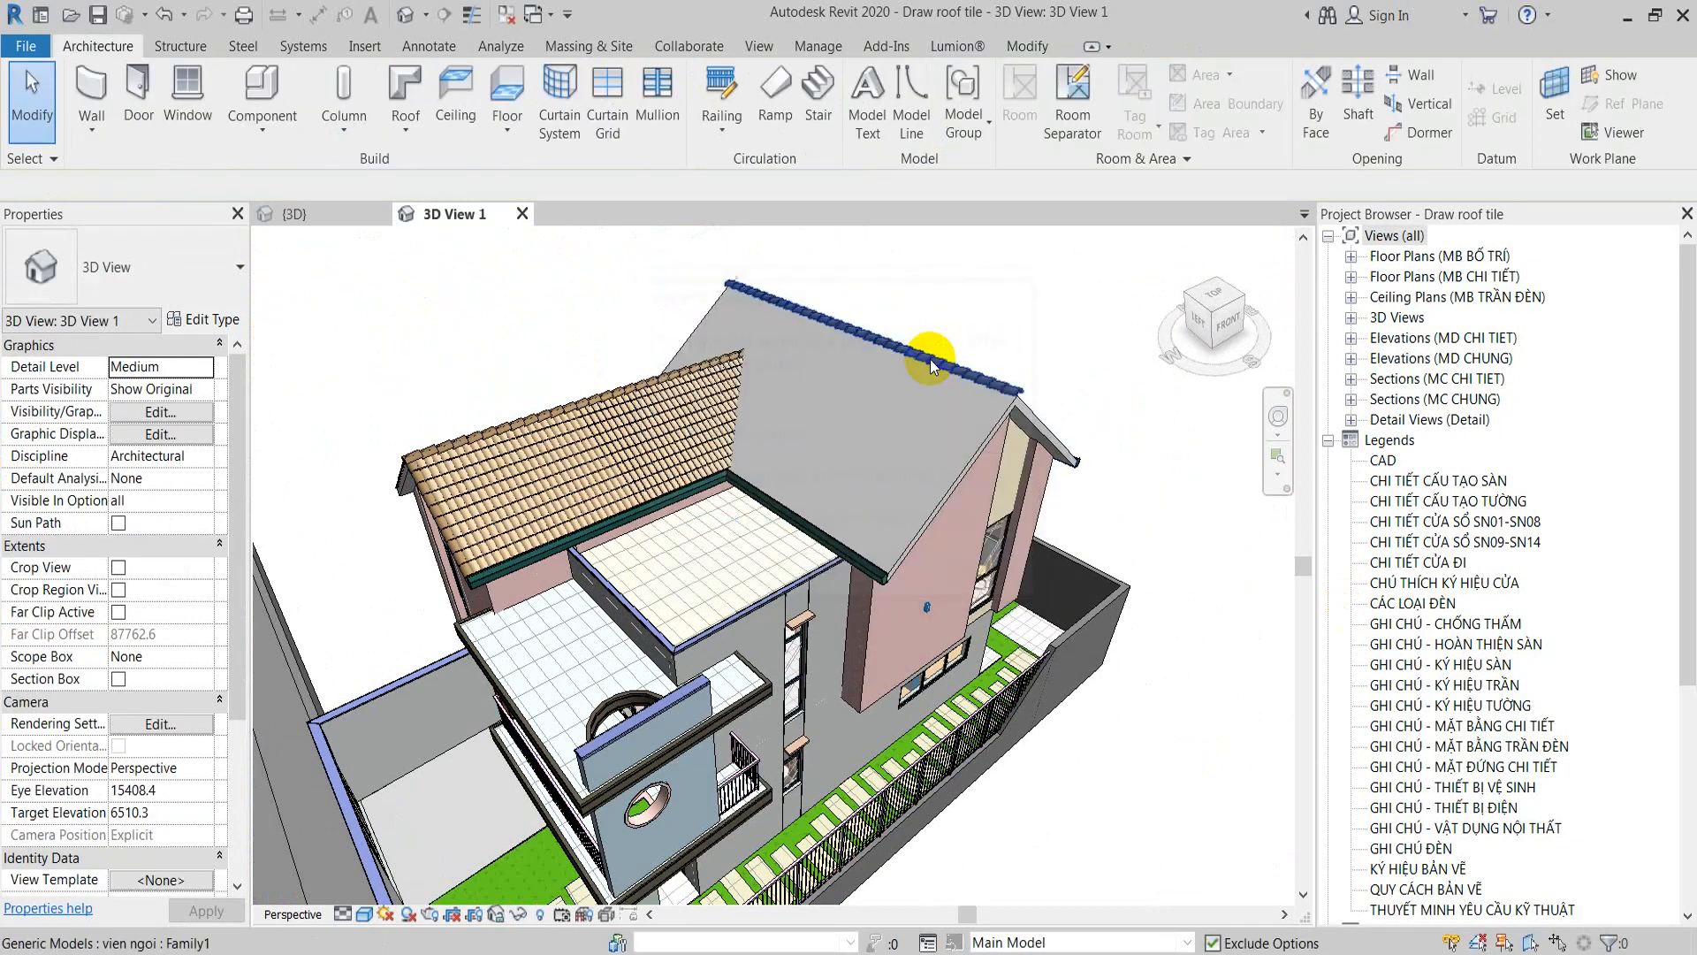
left_click(930, 359)
key("Delete")
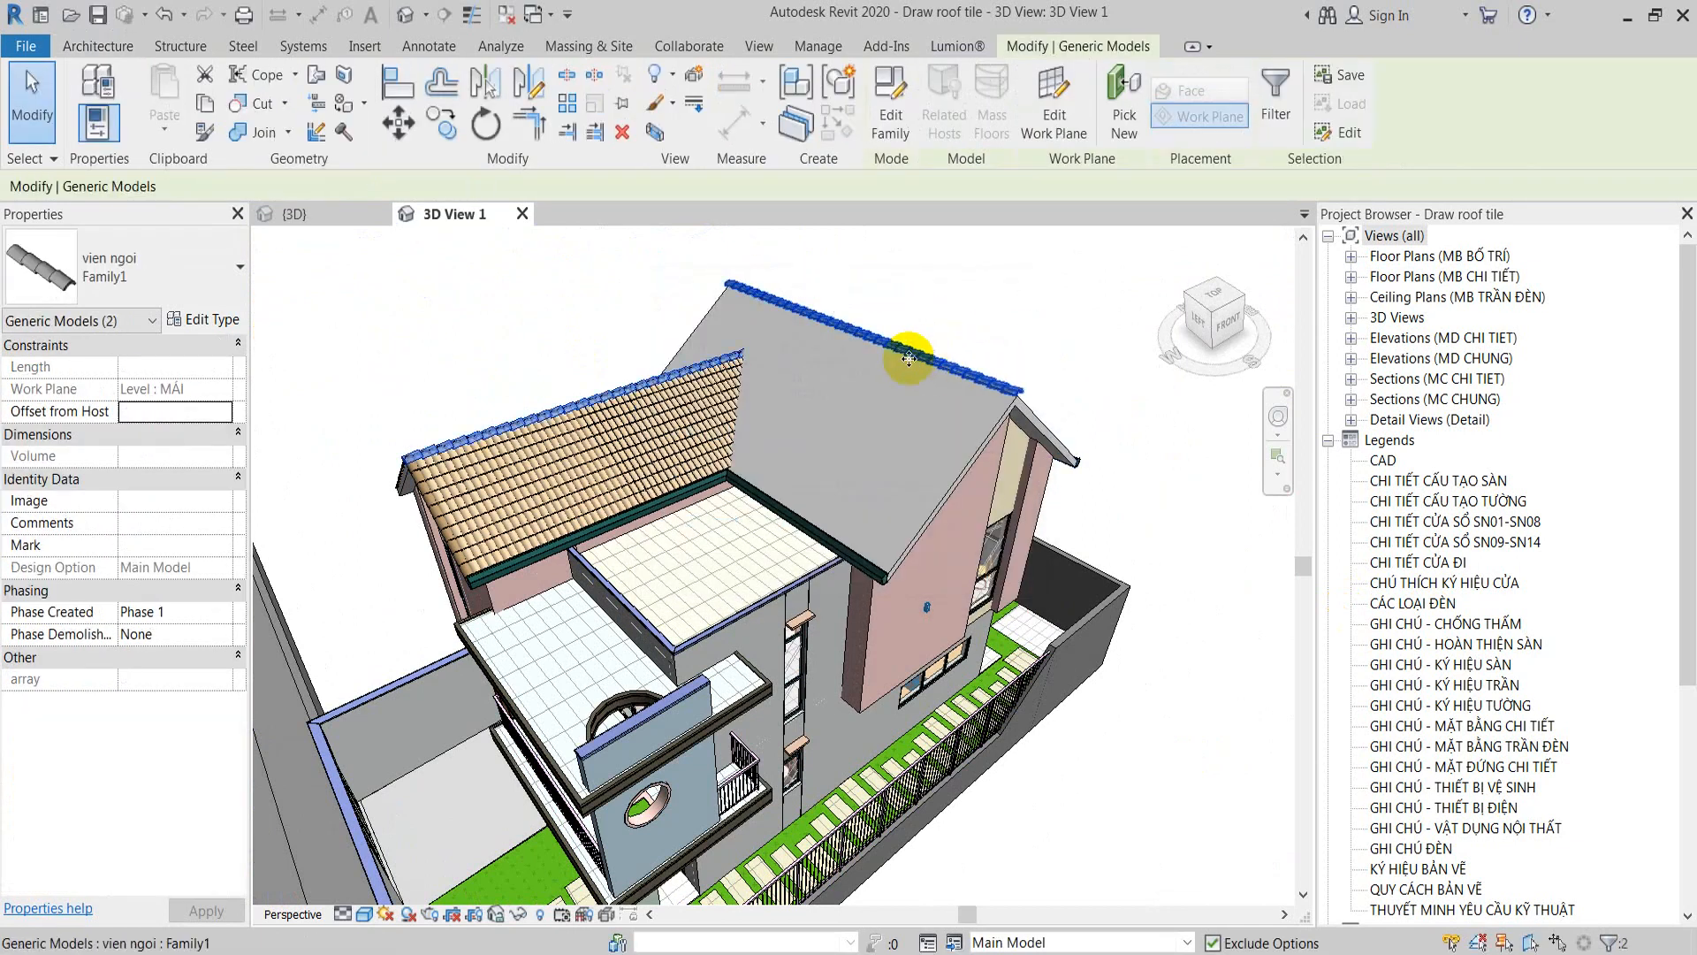
left_click(656, 407)
key("Delete")
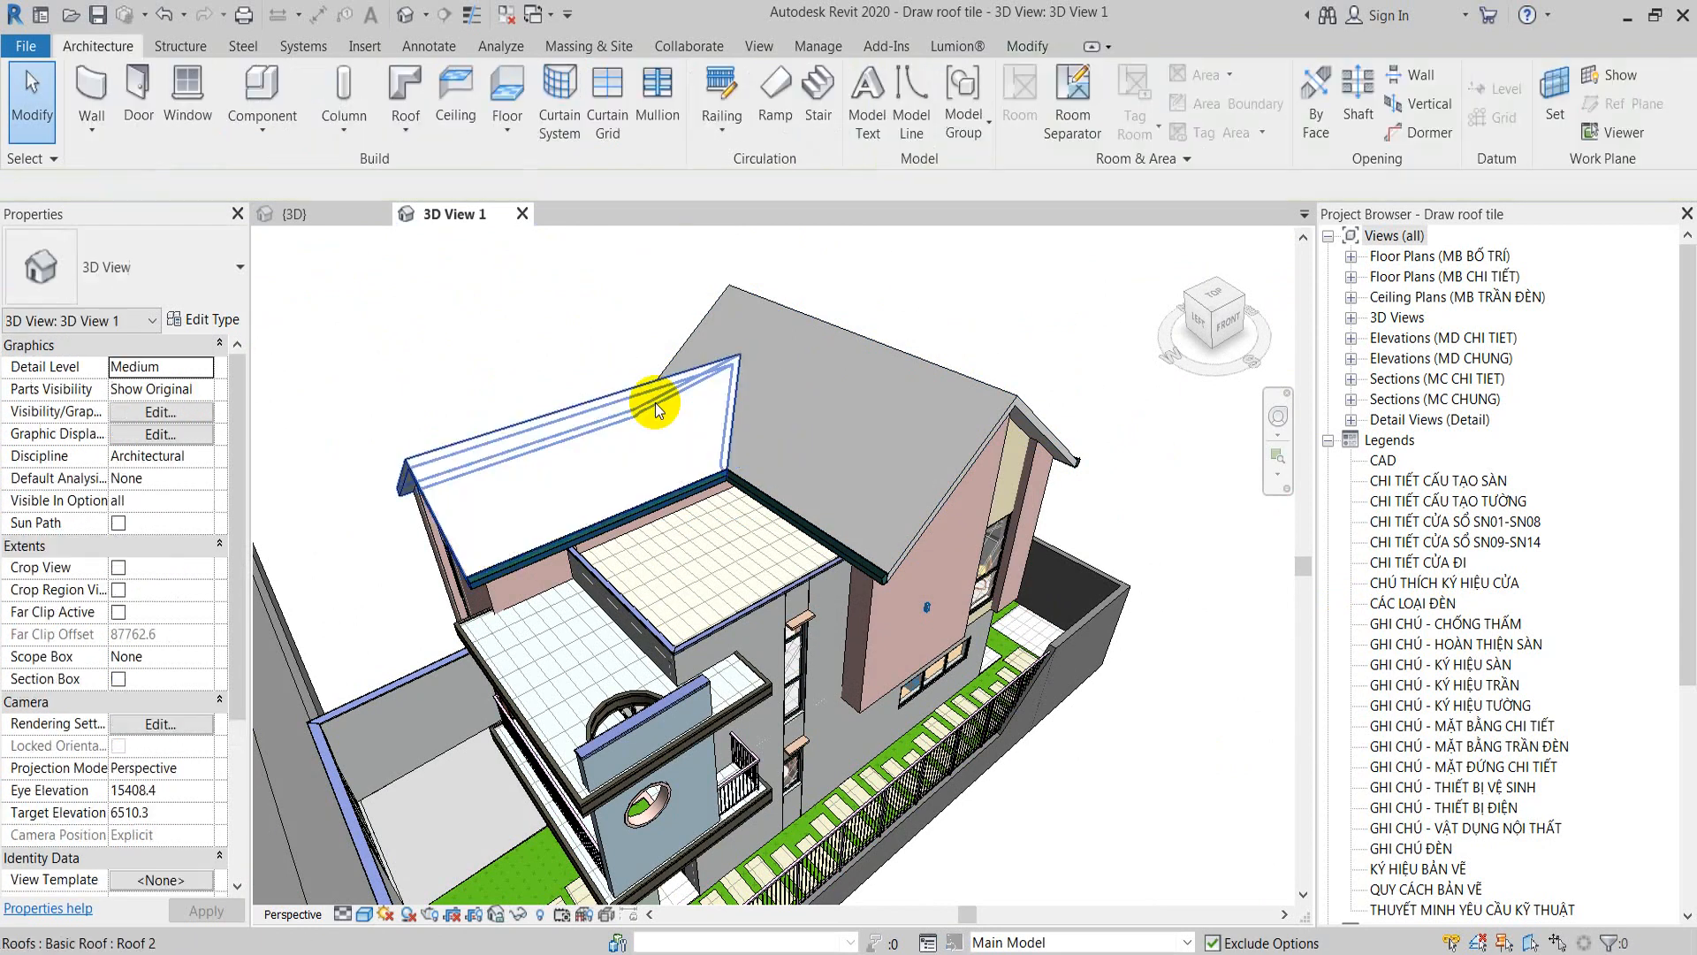
Step: Create a new family from the Metric Curtain Wall Panel template
middle_click_drag(807, 425, 1000, 526, "shift")
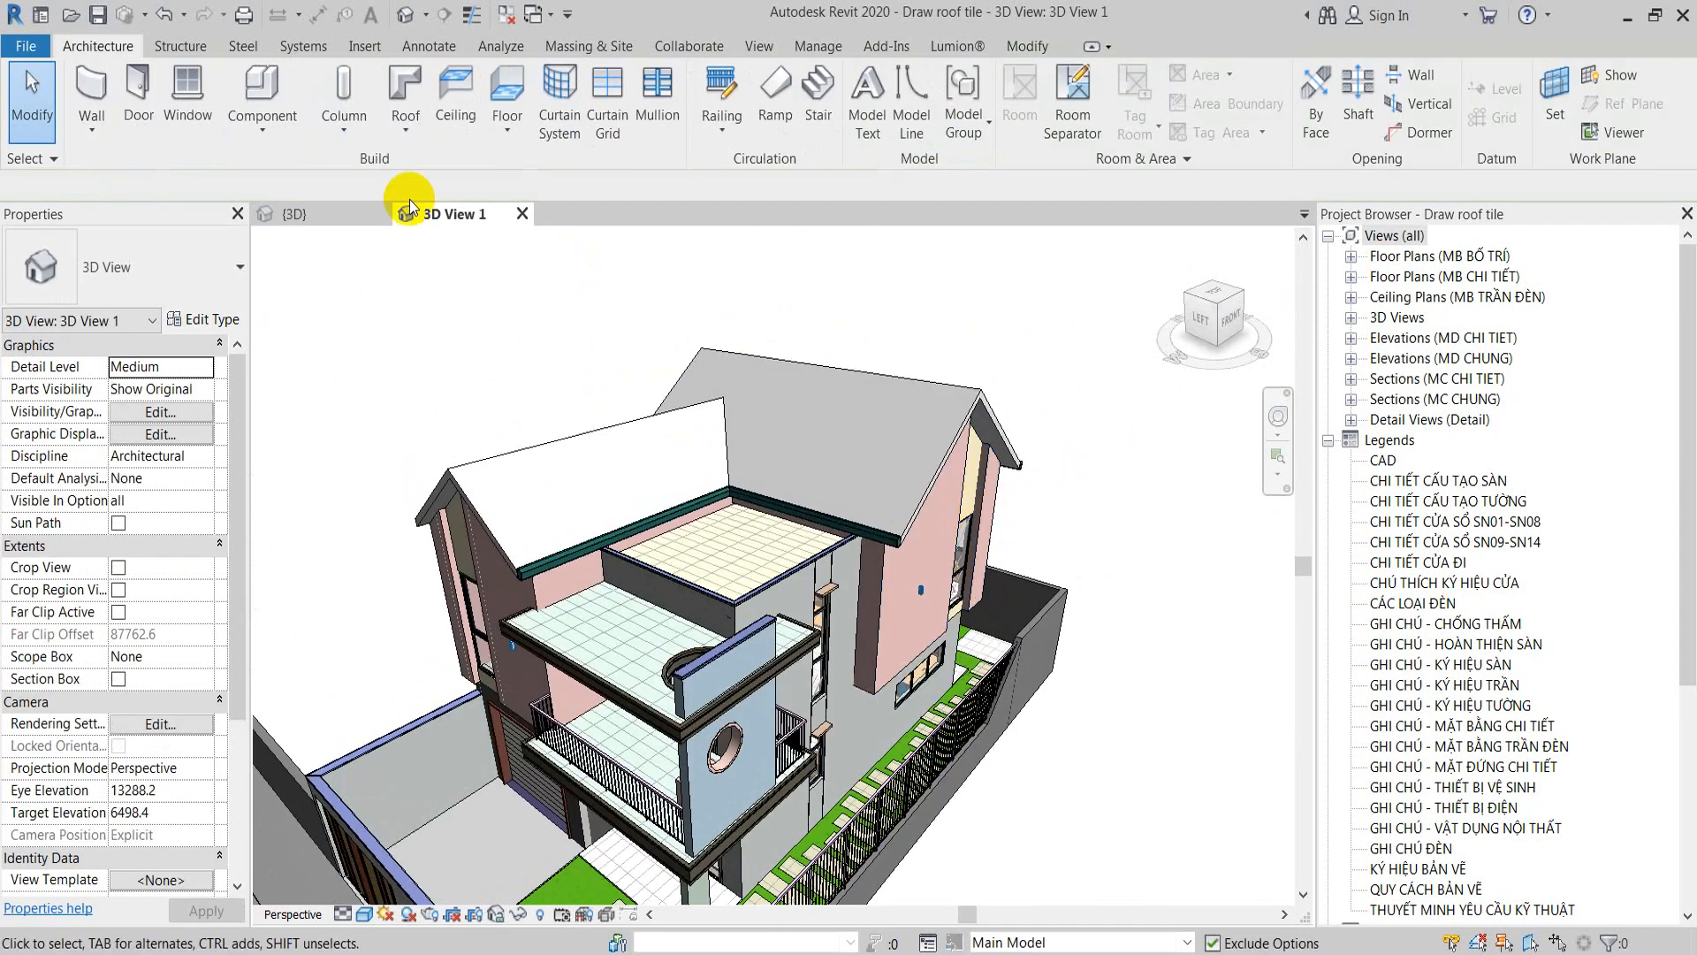
middle_click_drag(512, 347, 379, 310, "shift")
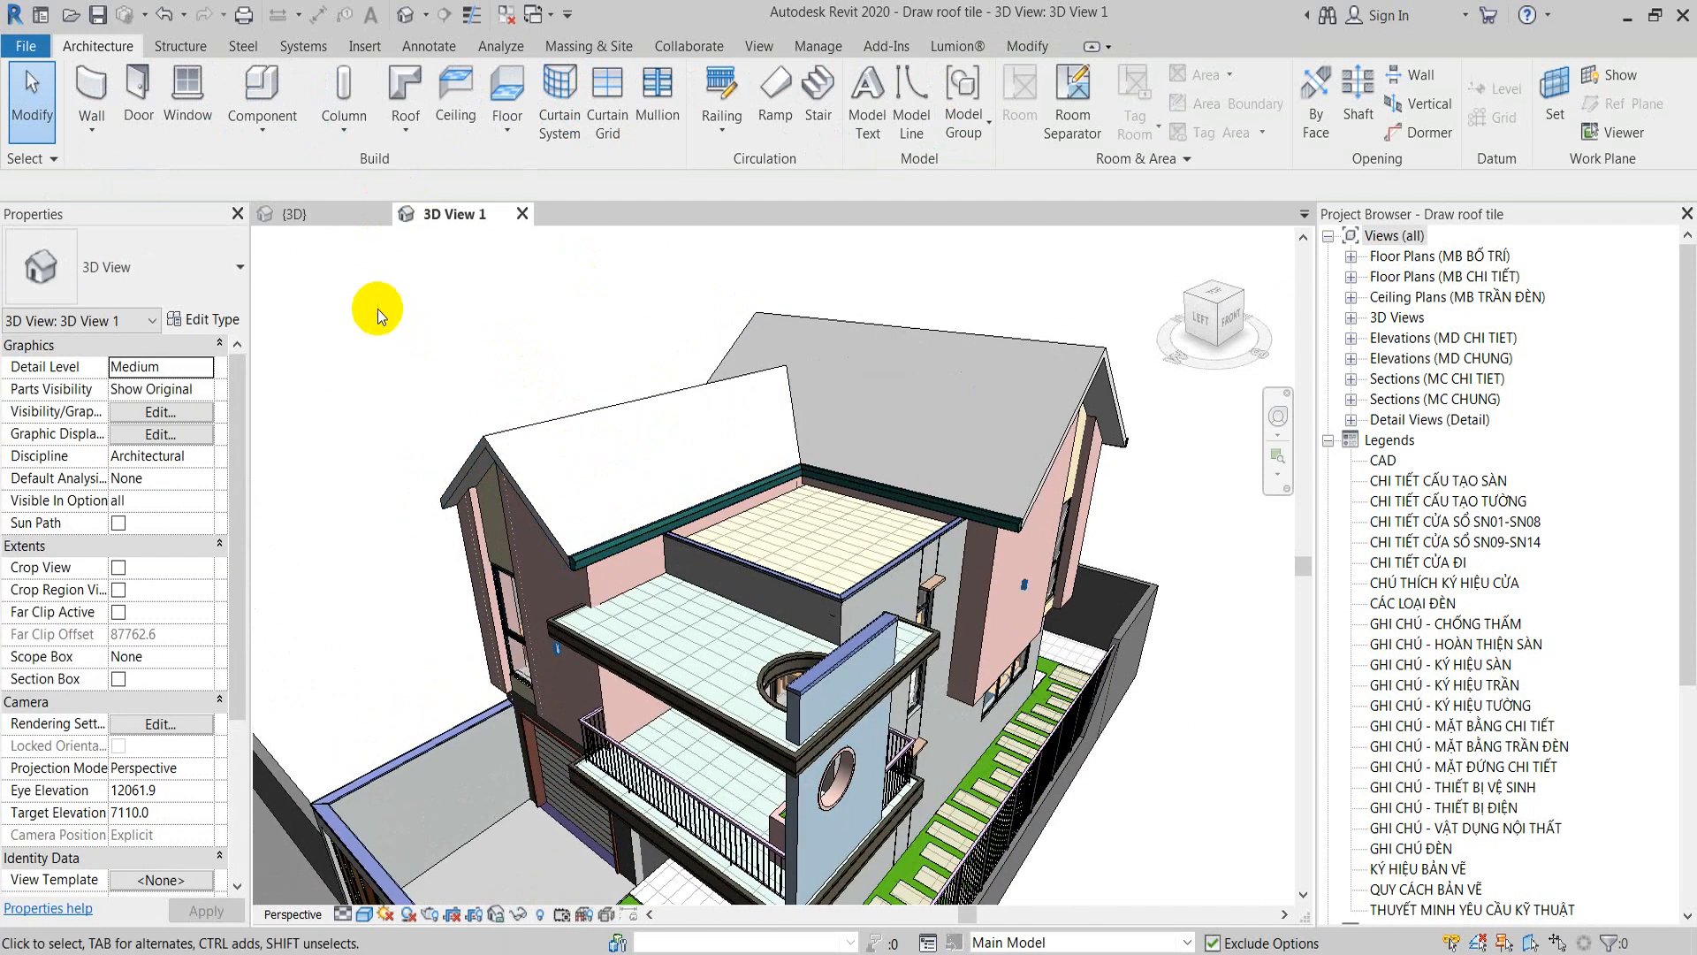
left_click(27, 47)
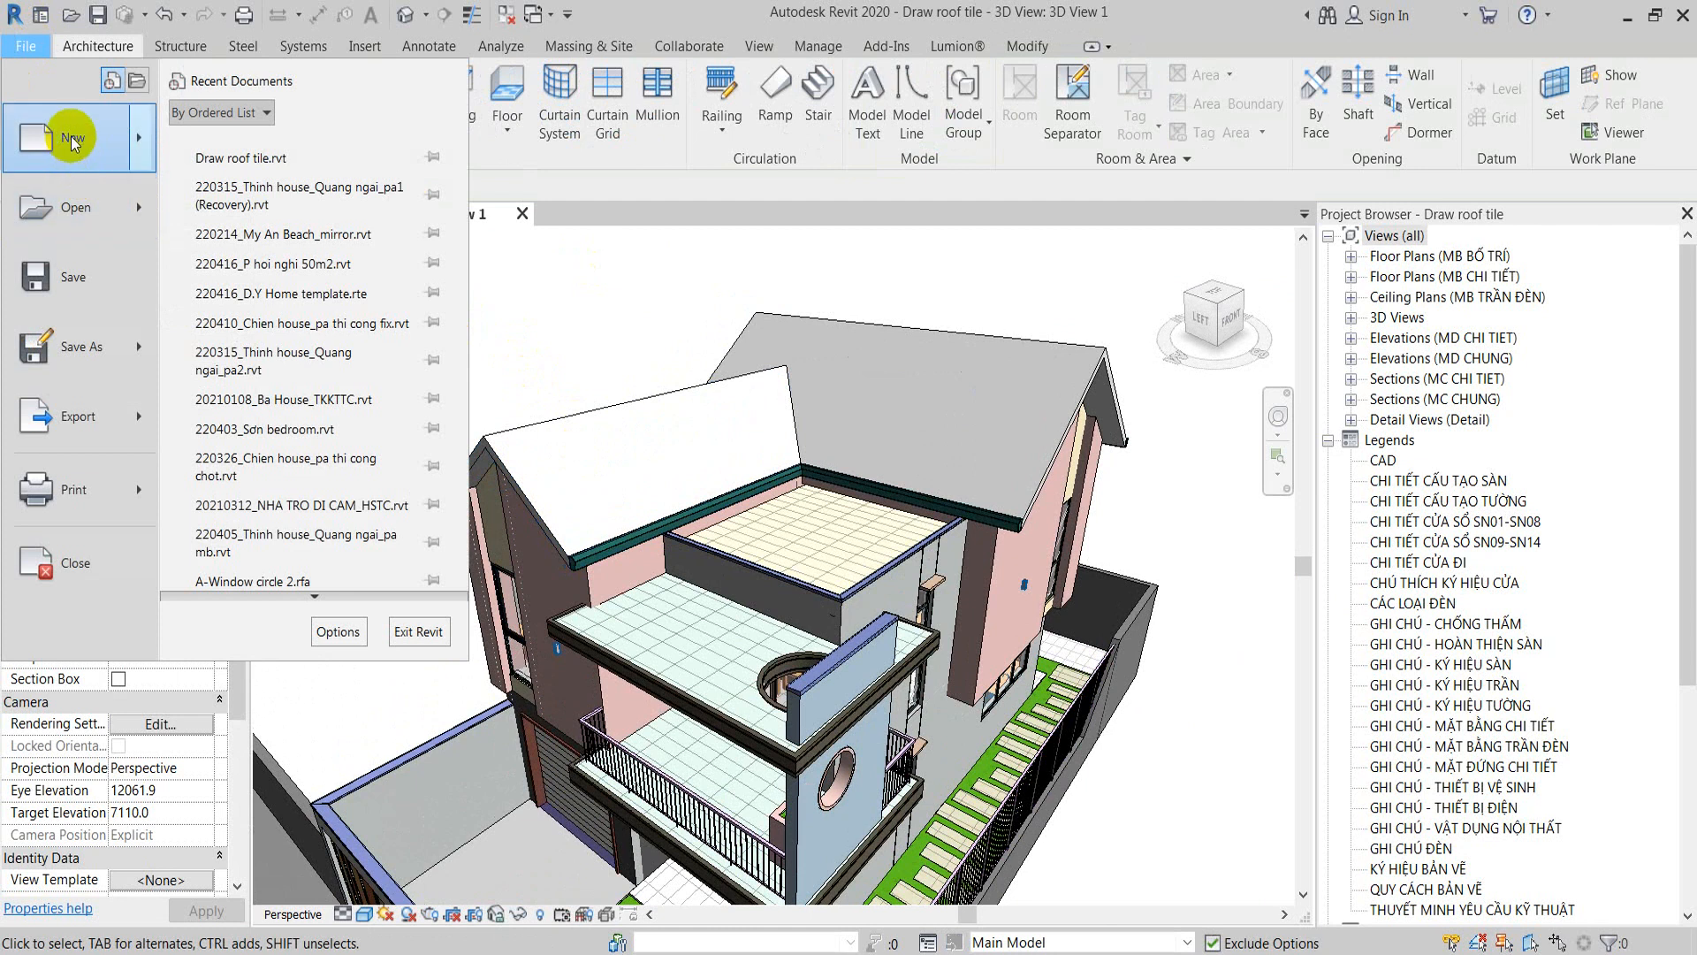
mouse_move(68, 136)
left_click(280, 203)
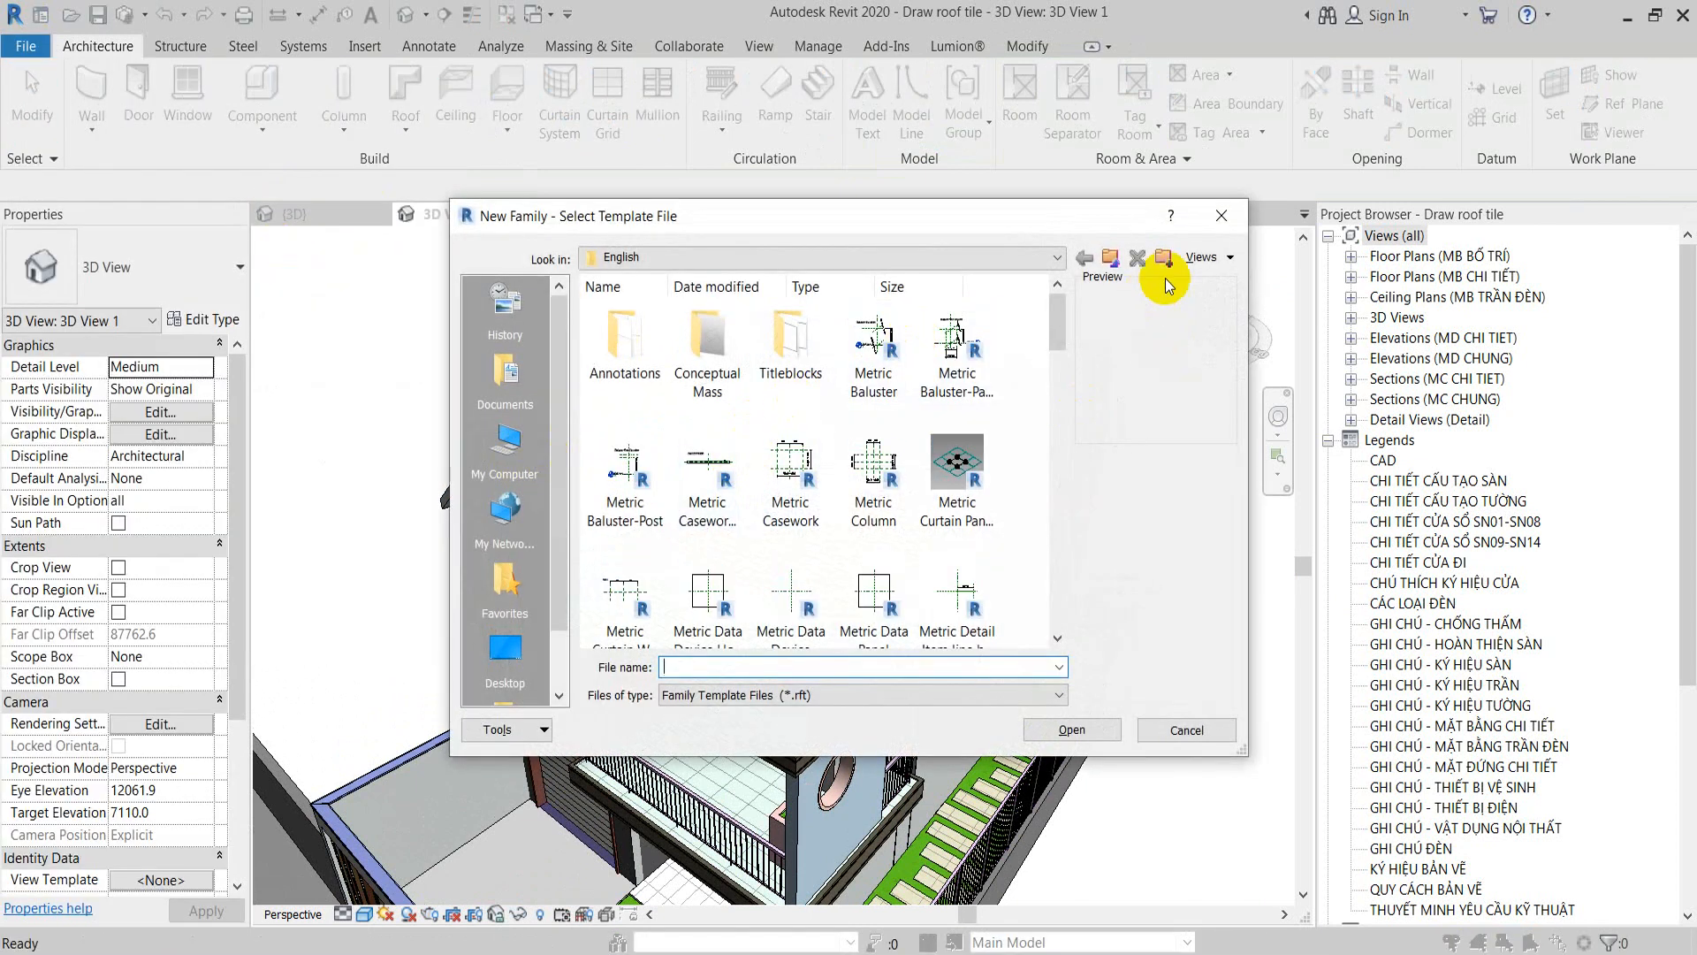
left_click(1223, 284)
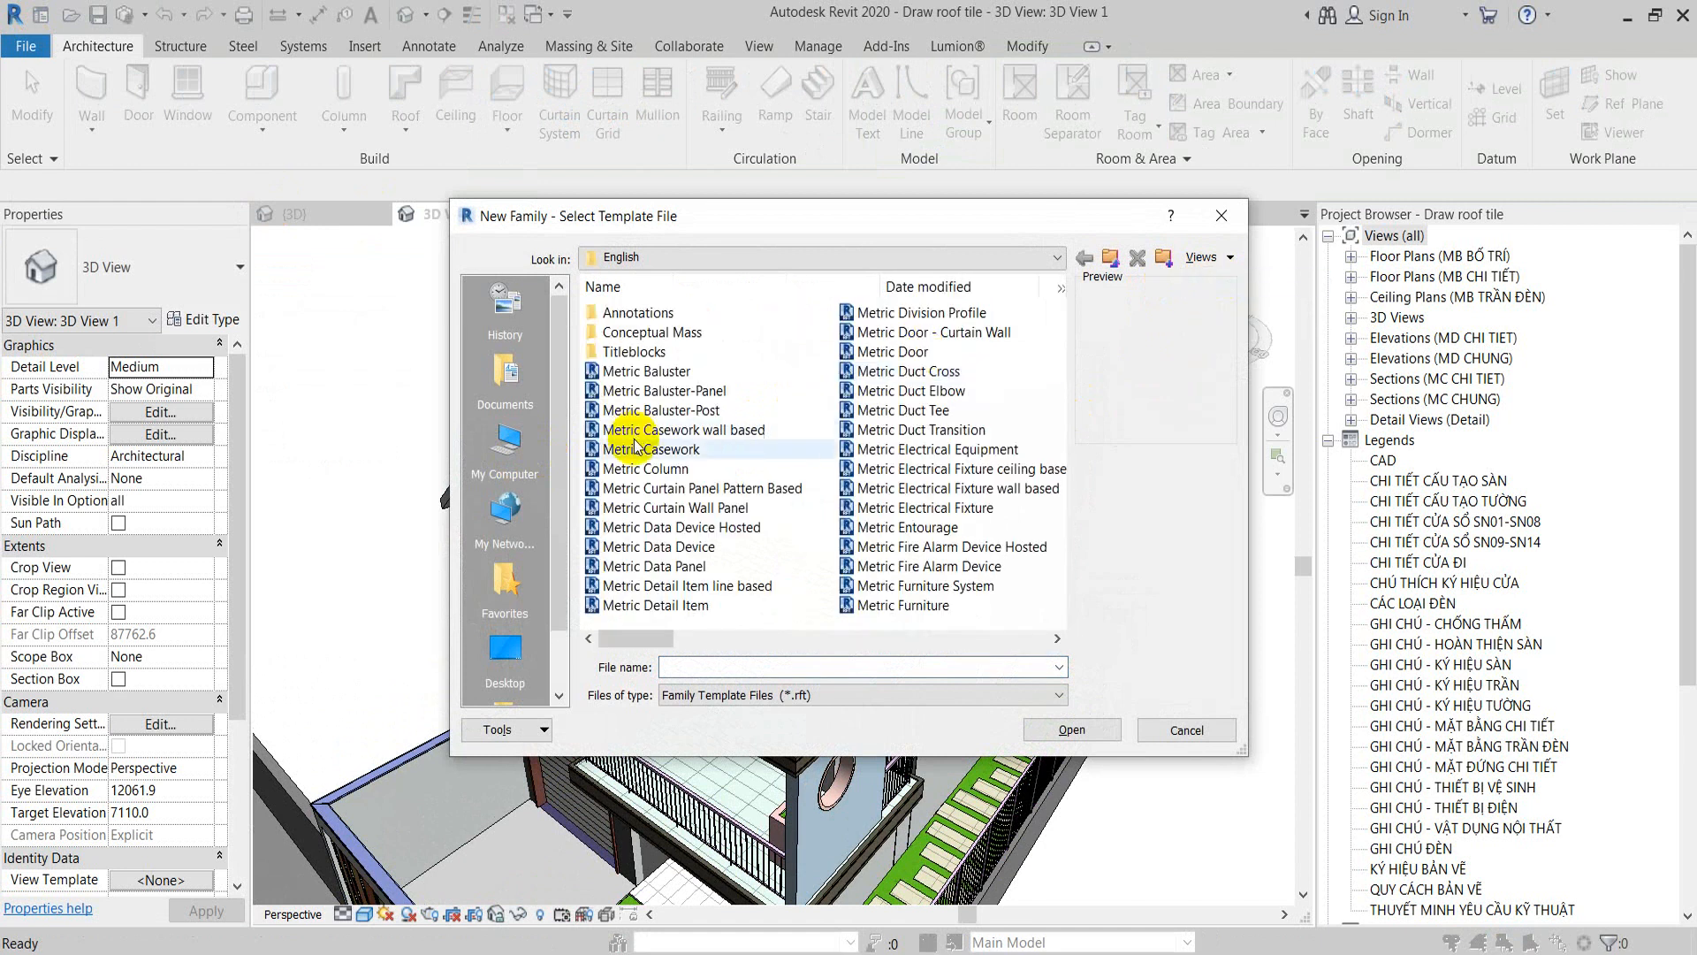
scroll(658, 502, "down", 3)
scroll(694, 513, "up", 3)
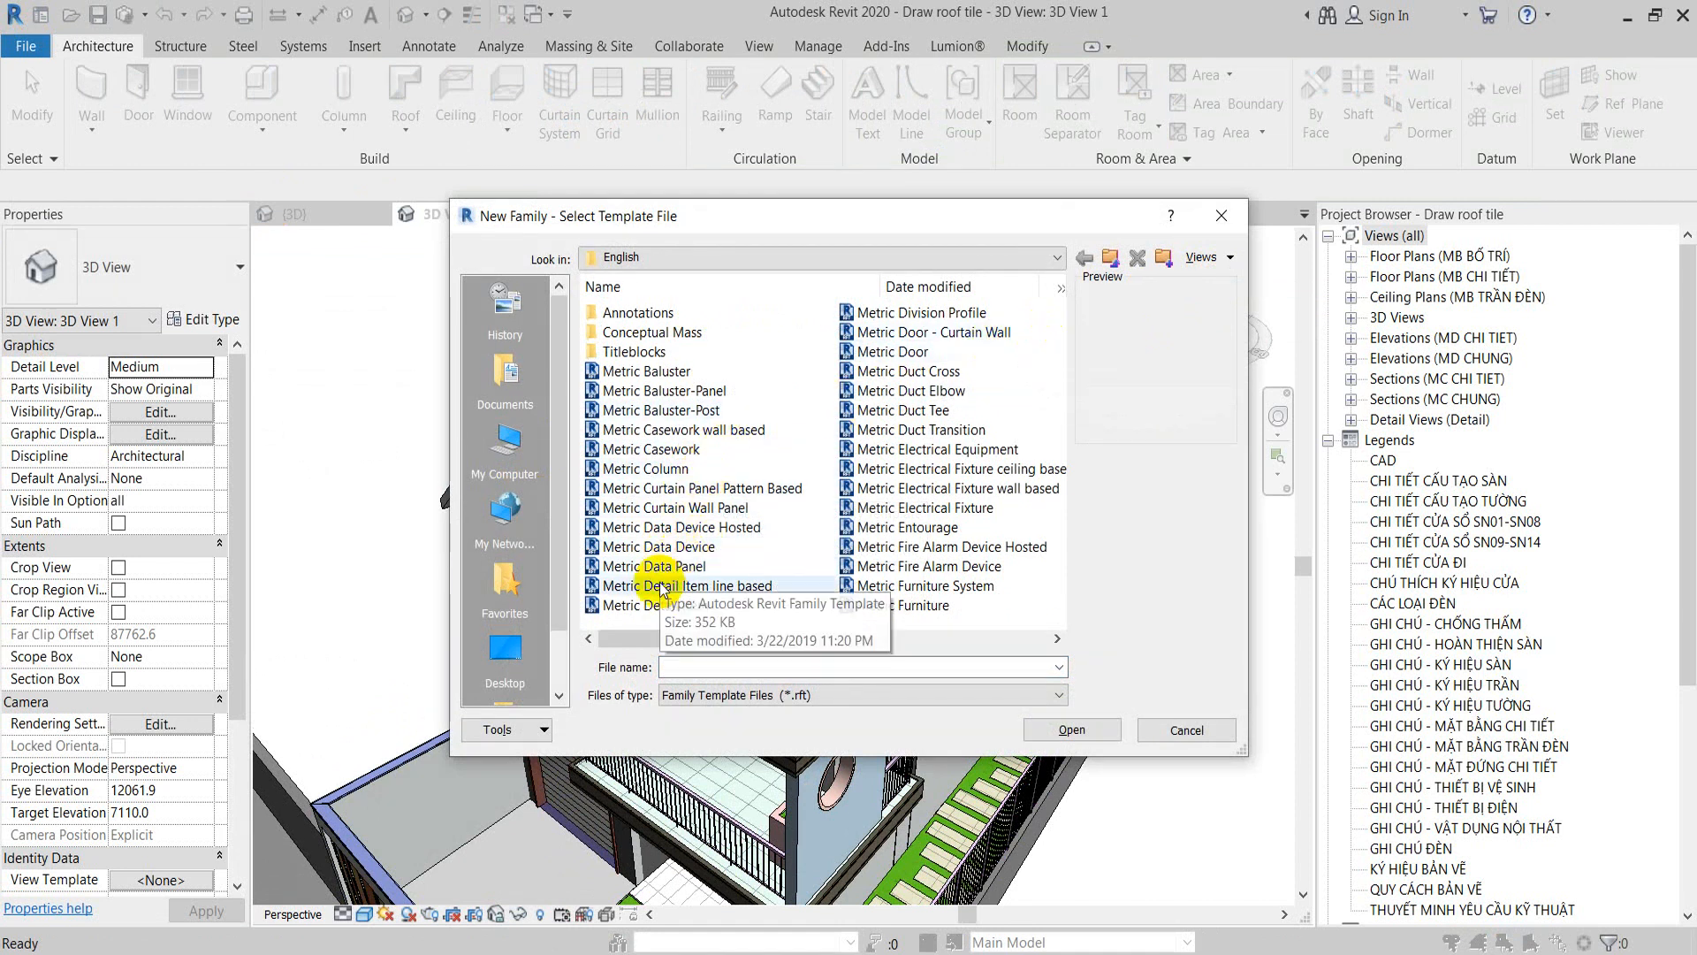
left_click(687, 511)
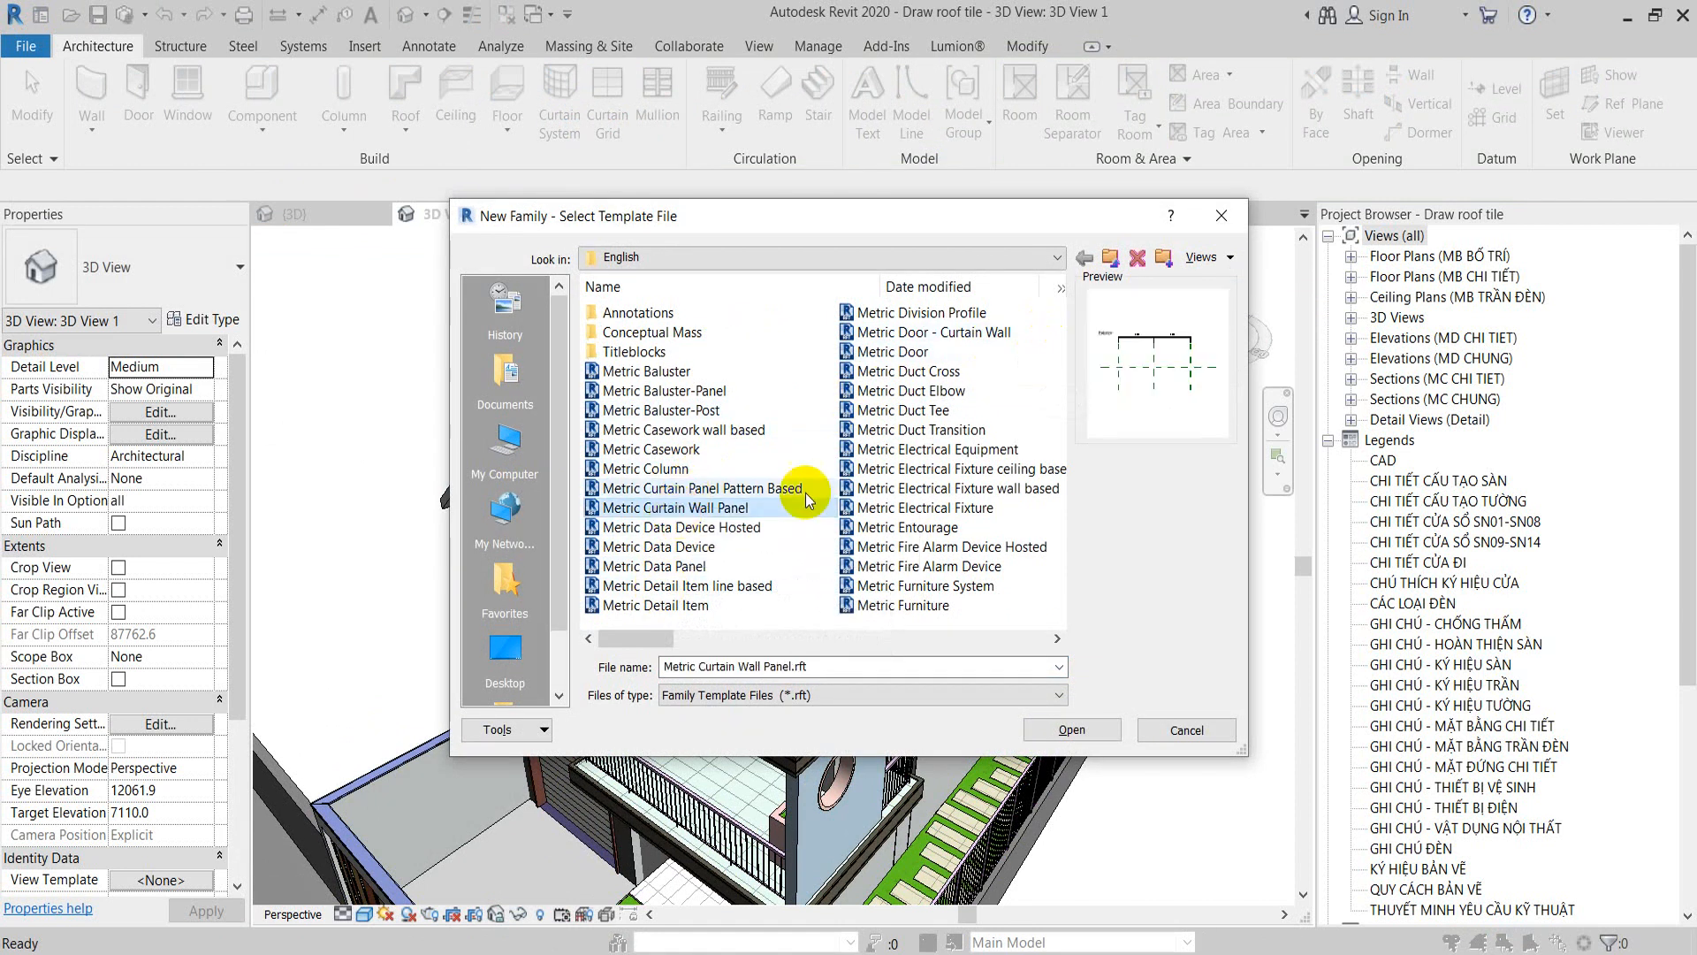
left_click(1092, 736)
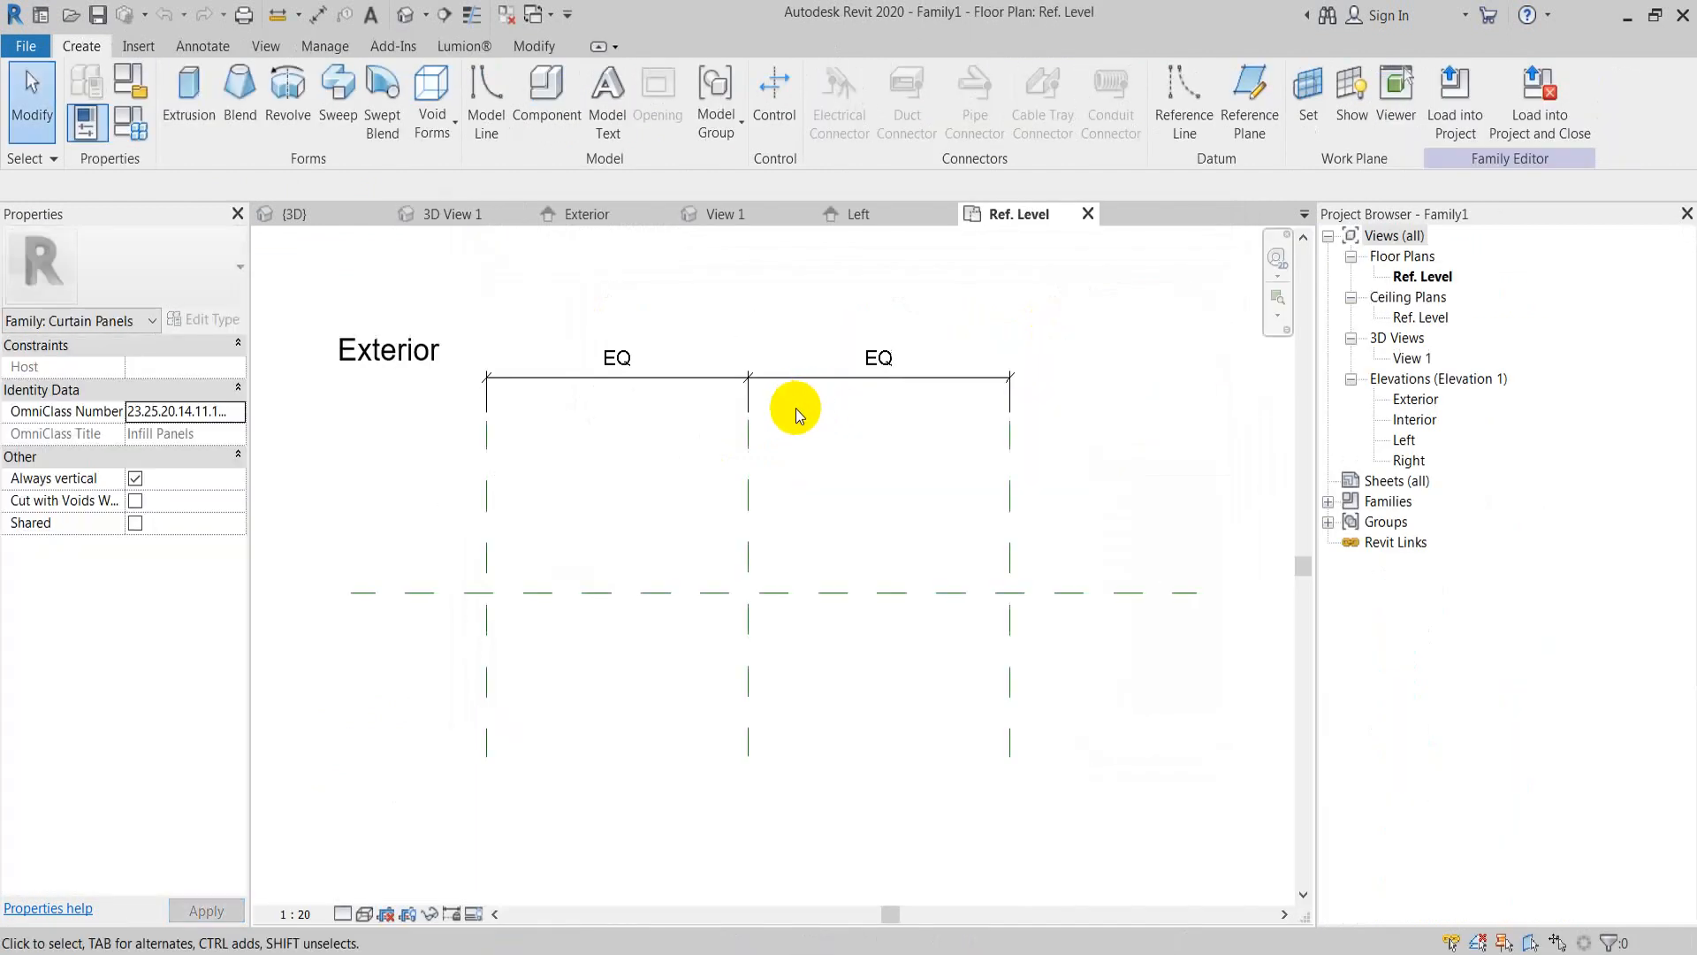
Step: Check the family's project unit formats
key("u")
key("n")
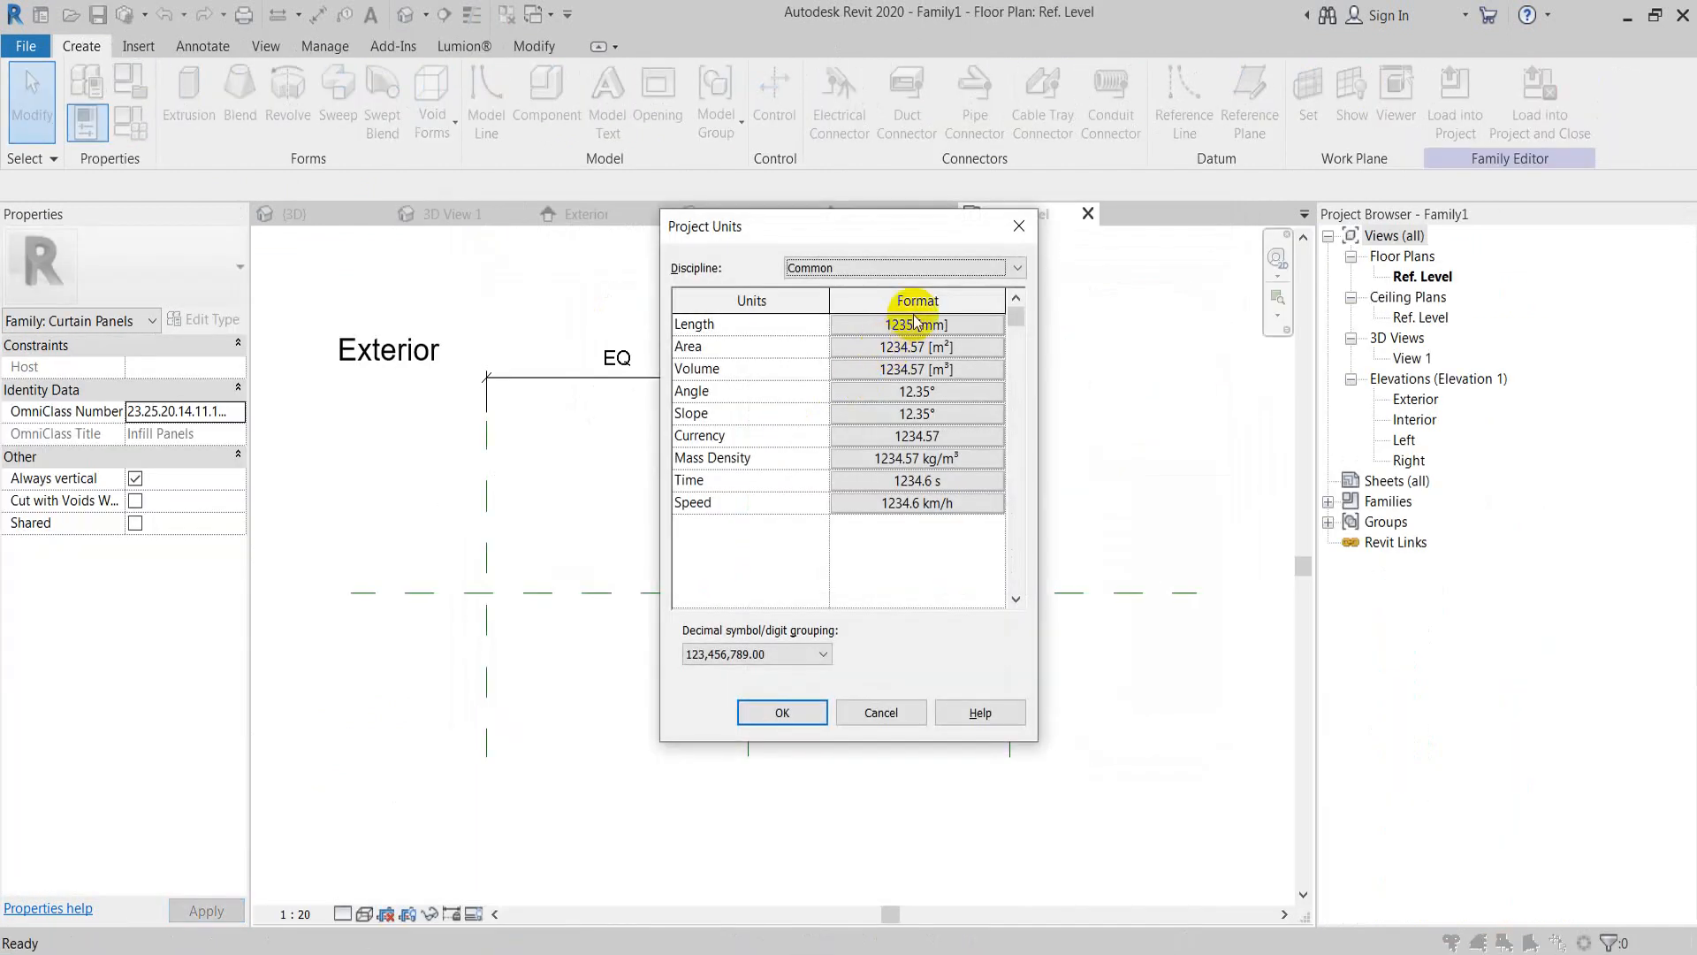
key("Escape")
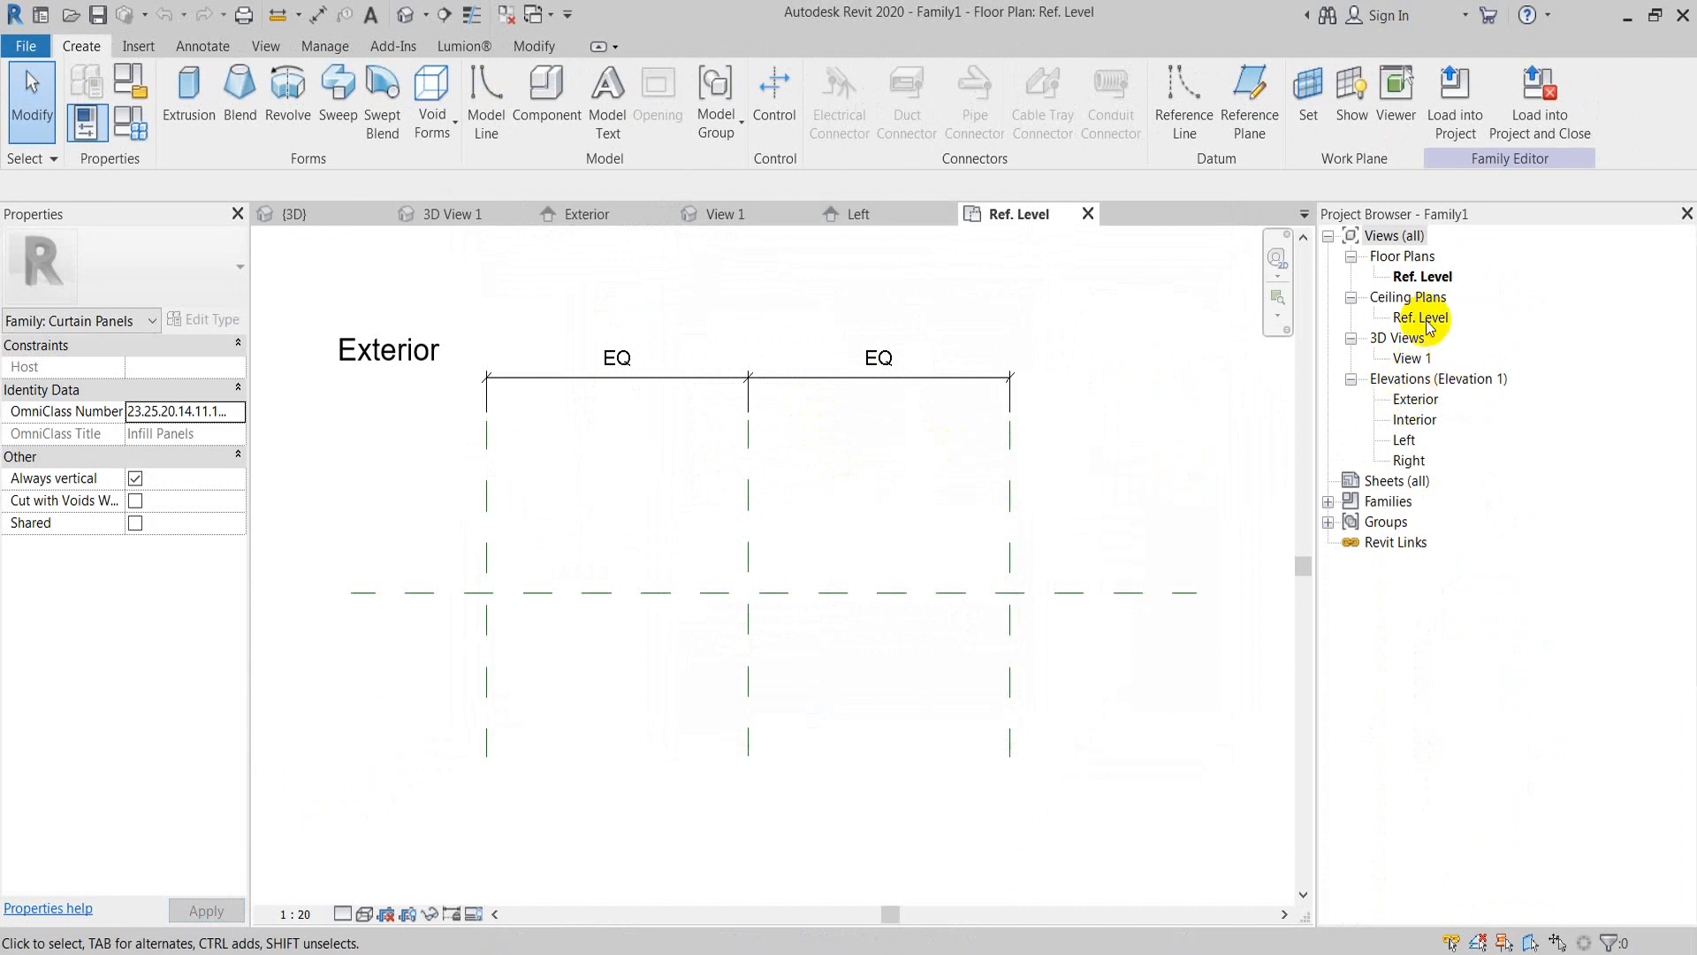
Step: Open the Exterior elevation of the family and close the inactive views
double_click(1414, 402)
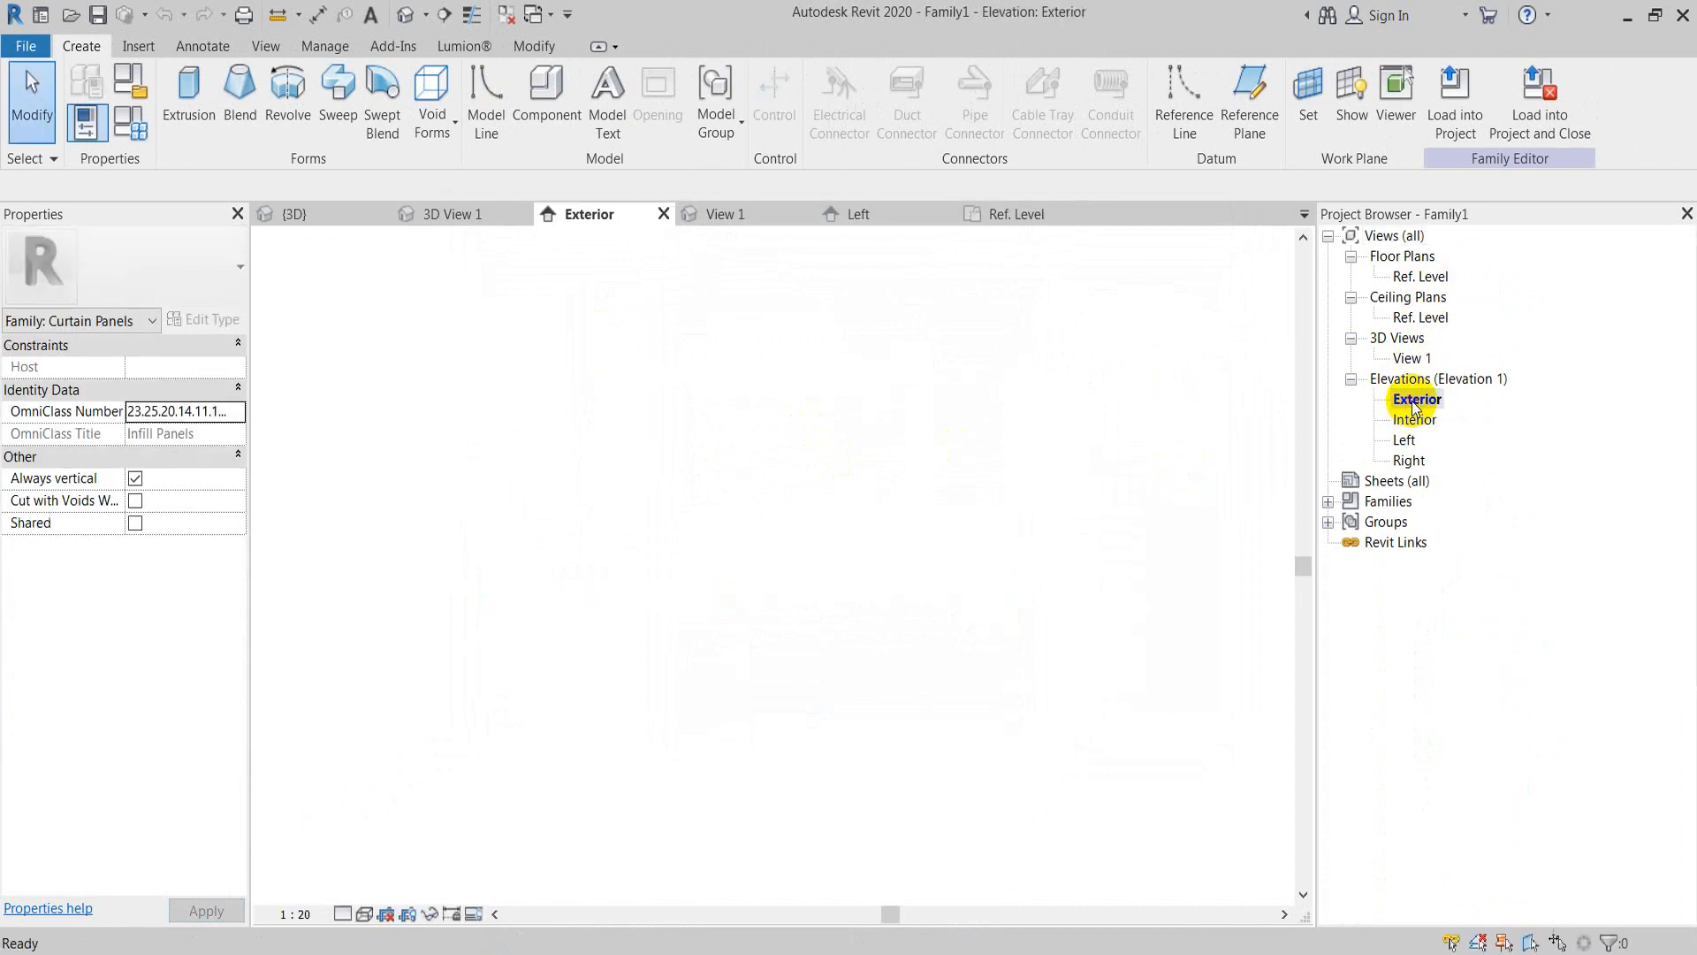
left_click(515, 25)
middle_click_drag(829, 343, 760, 367)
Step: Set the Top reference plane's height above the Ref. Level to 300 mm
left_click(729, 326)
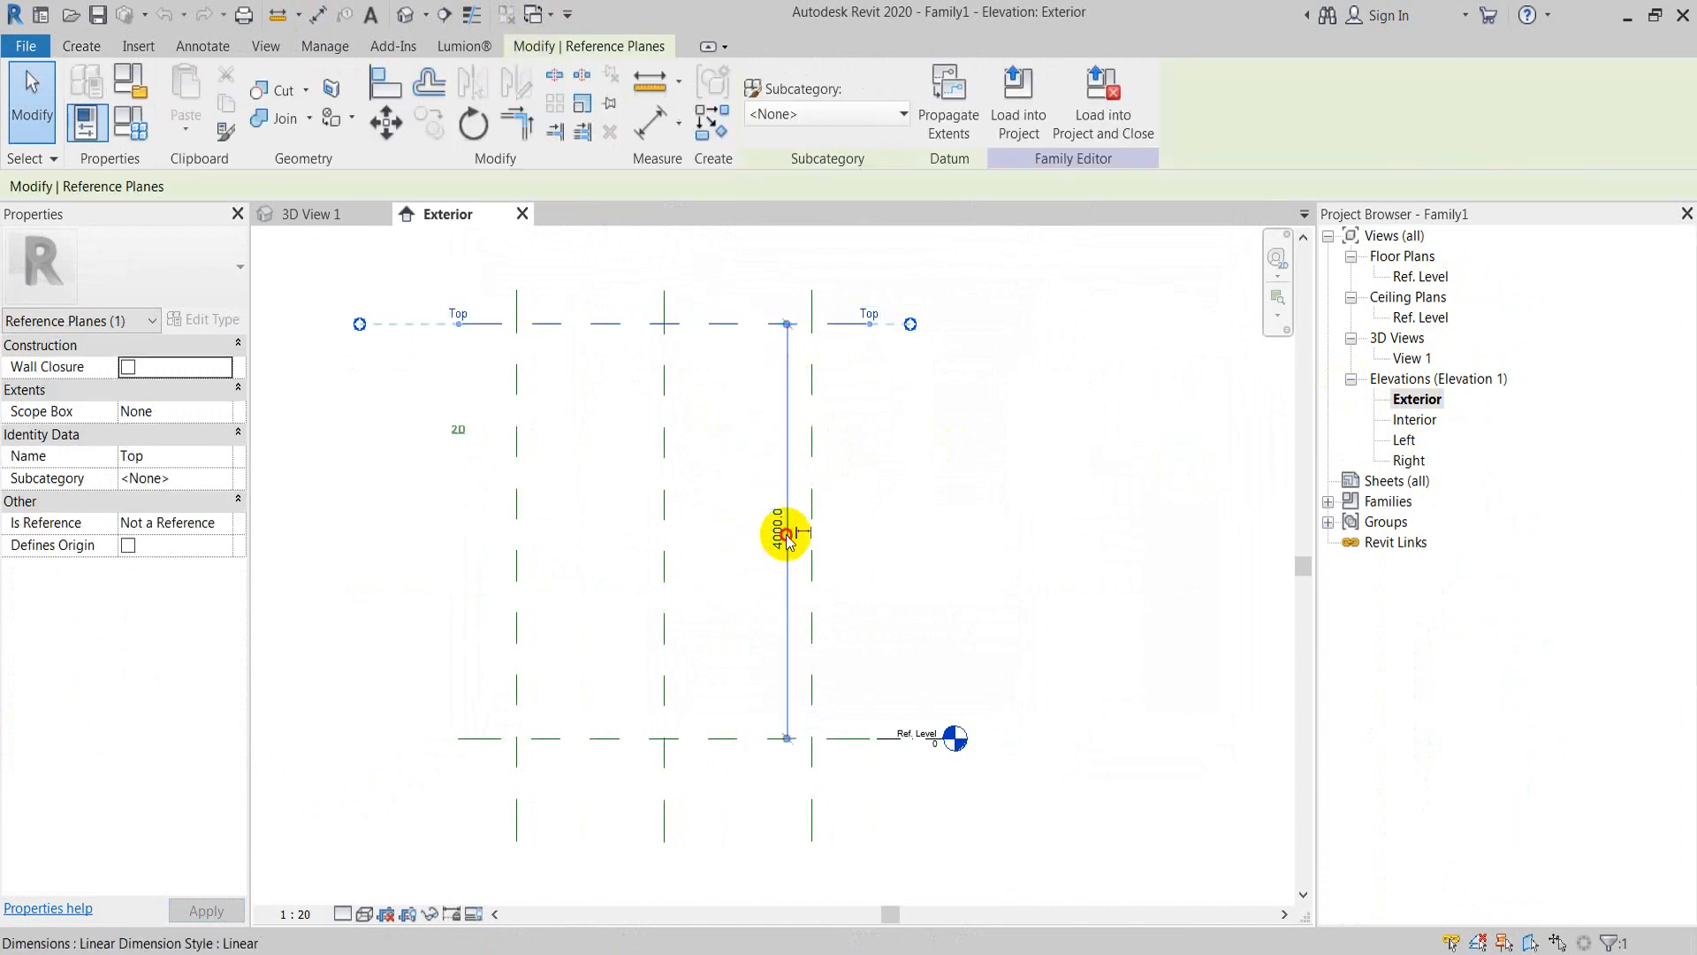
left_click(775, 533)
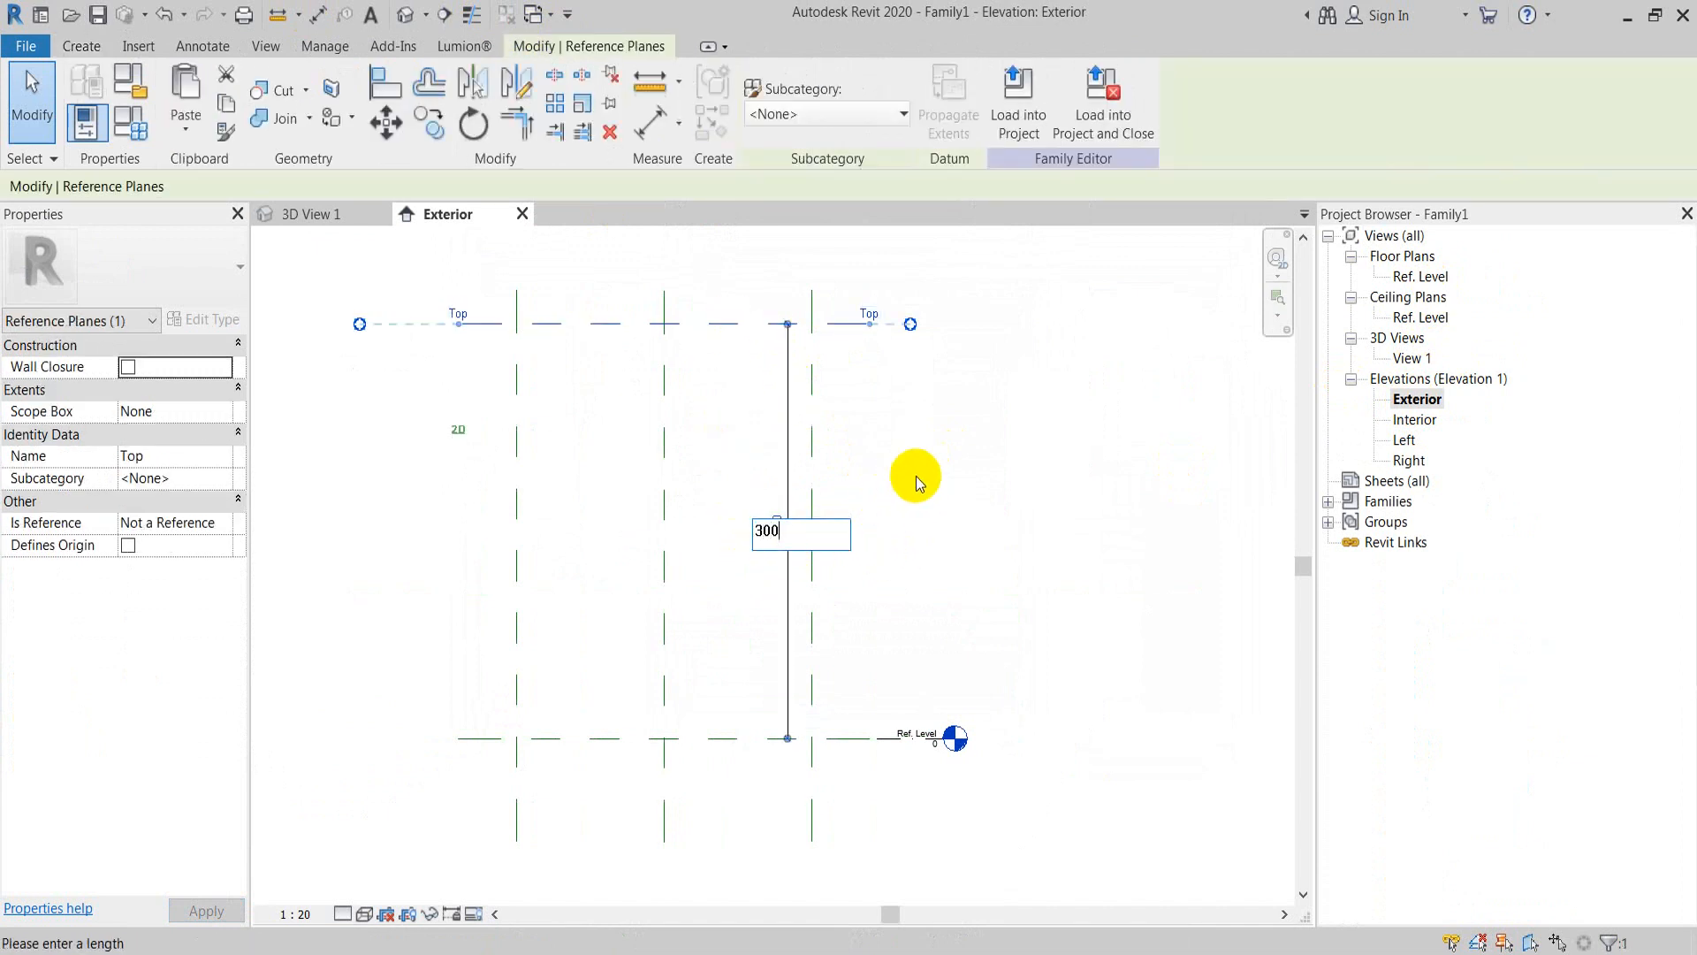
type("300")
key("Return")
Step: Set the Left reference plane's distance from the centre plane to 180 mm
left_click(811, 533)
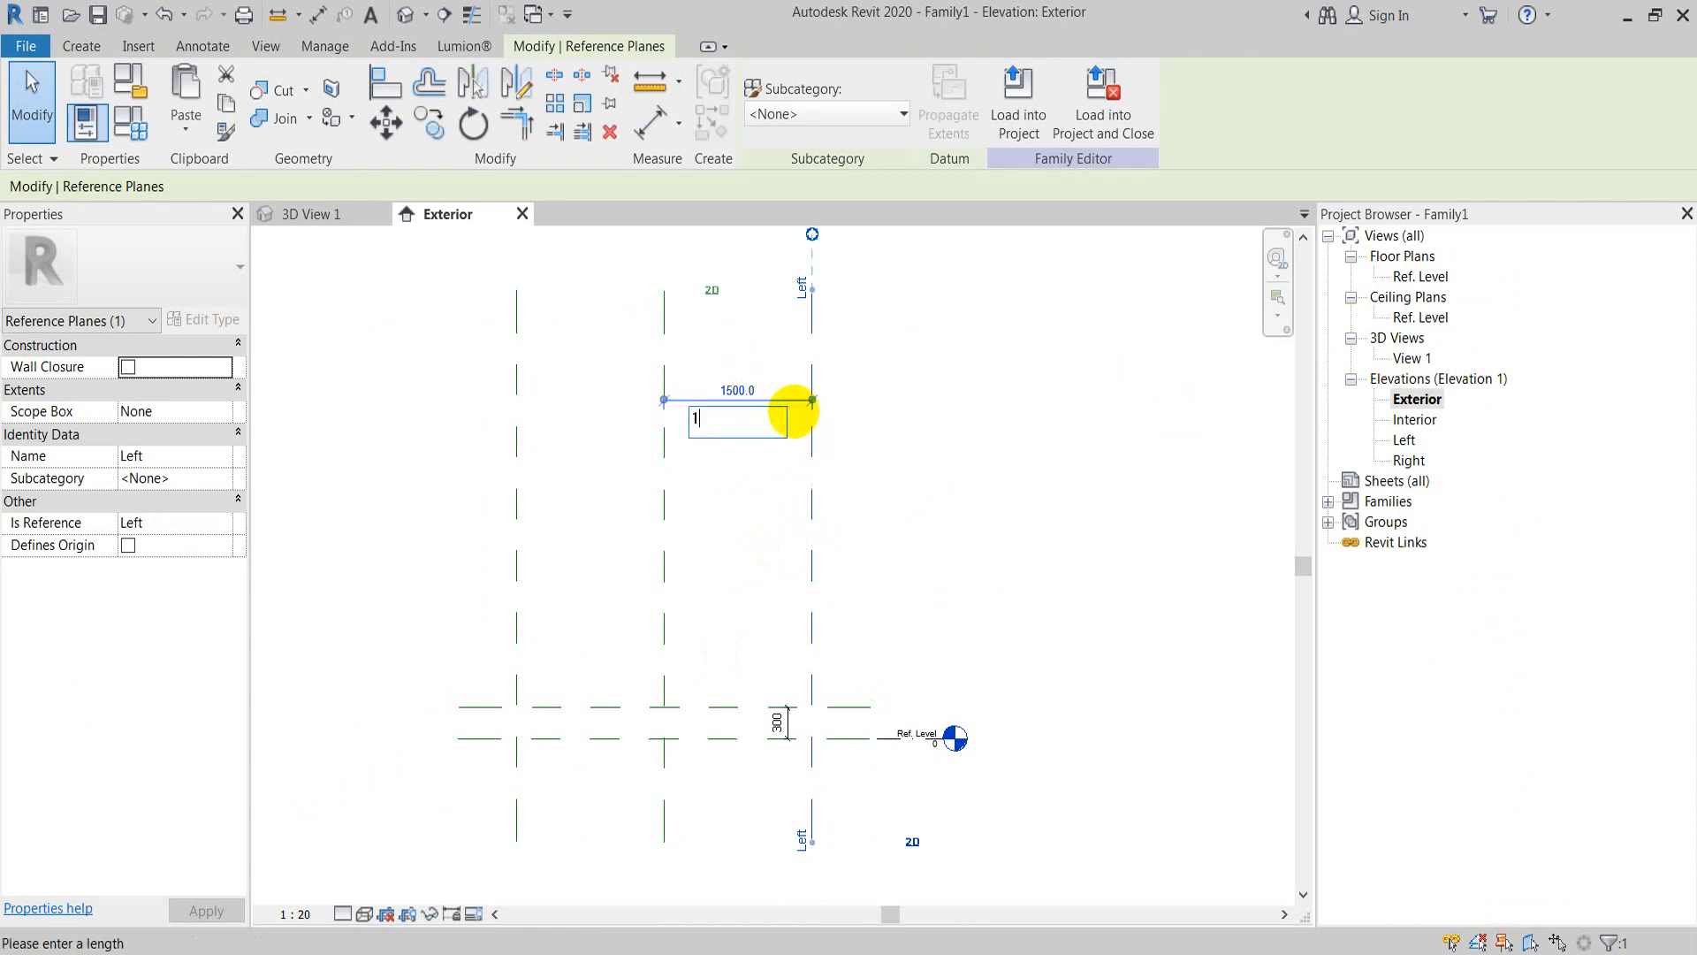
key("Return")
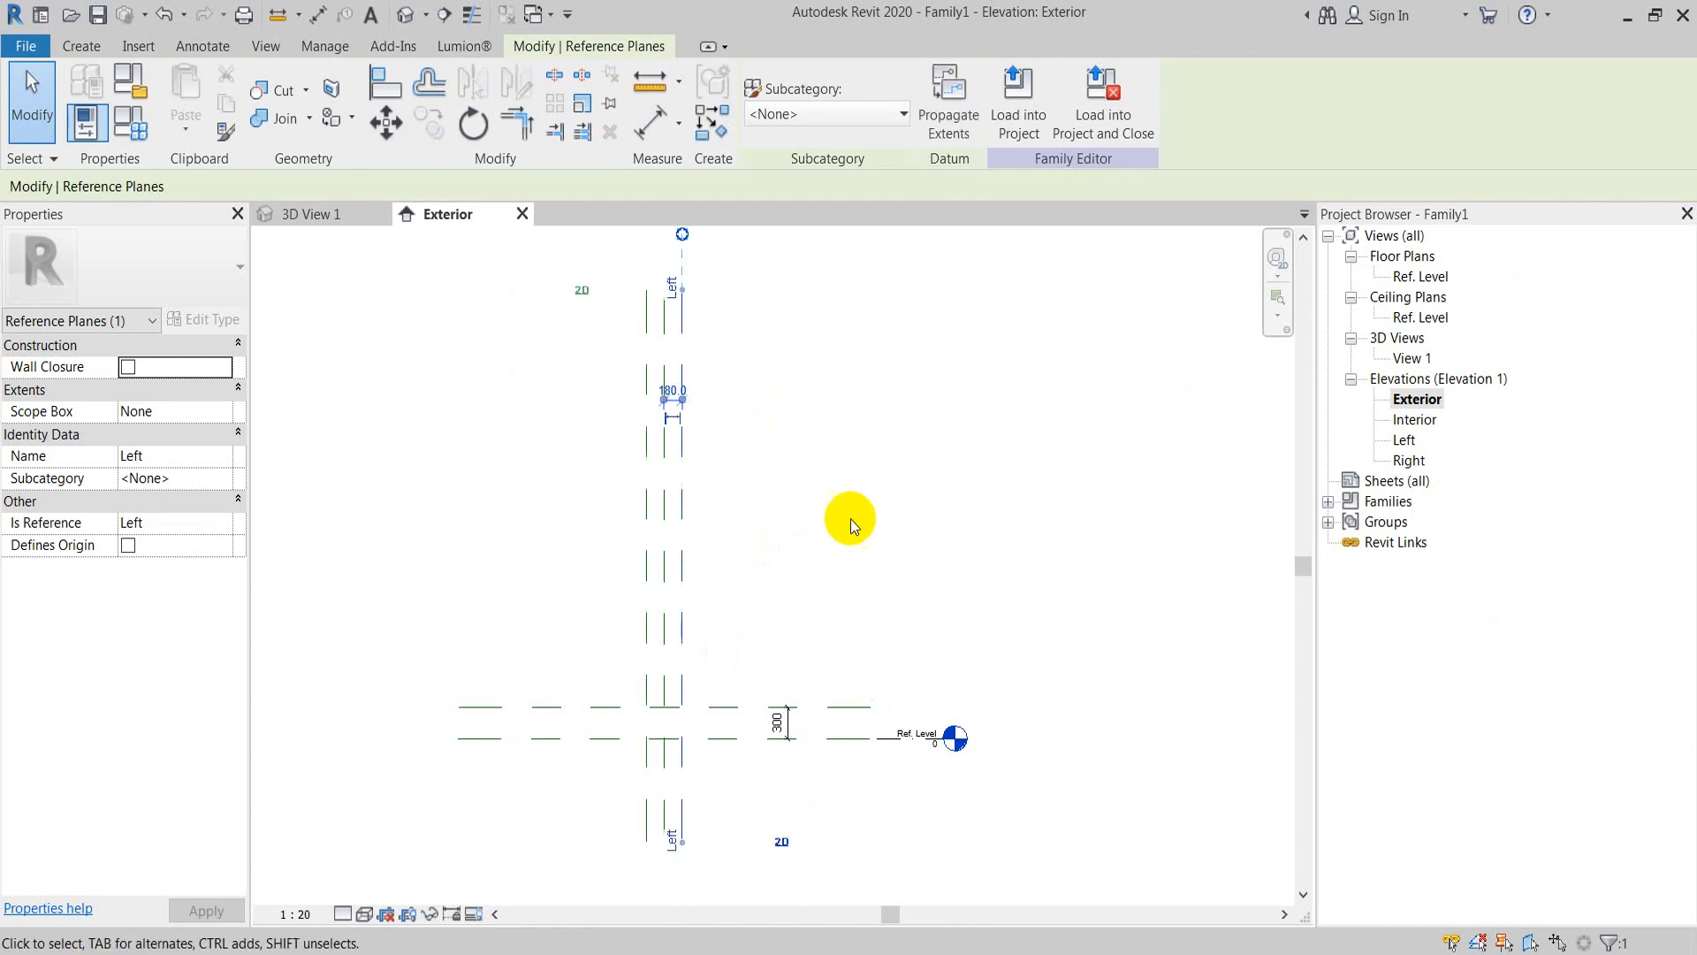
scroll(686, 580, "up", 5)
left_click(817, 478)
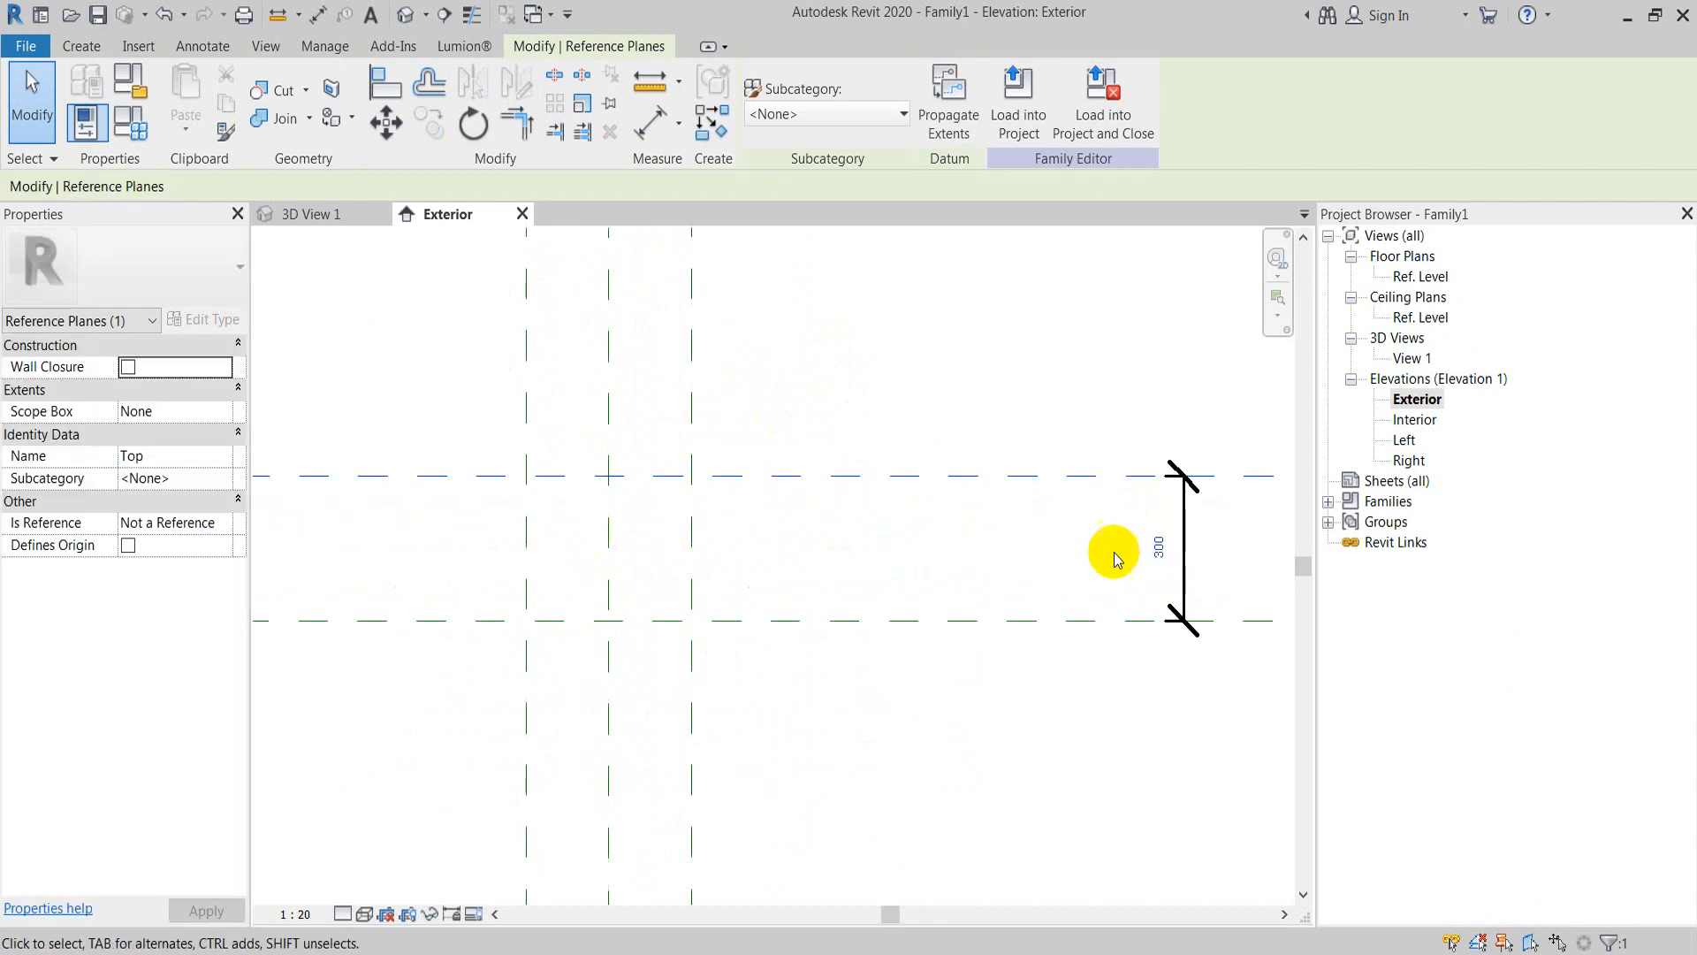
left_click(1153, 557)
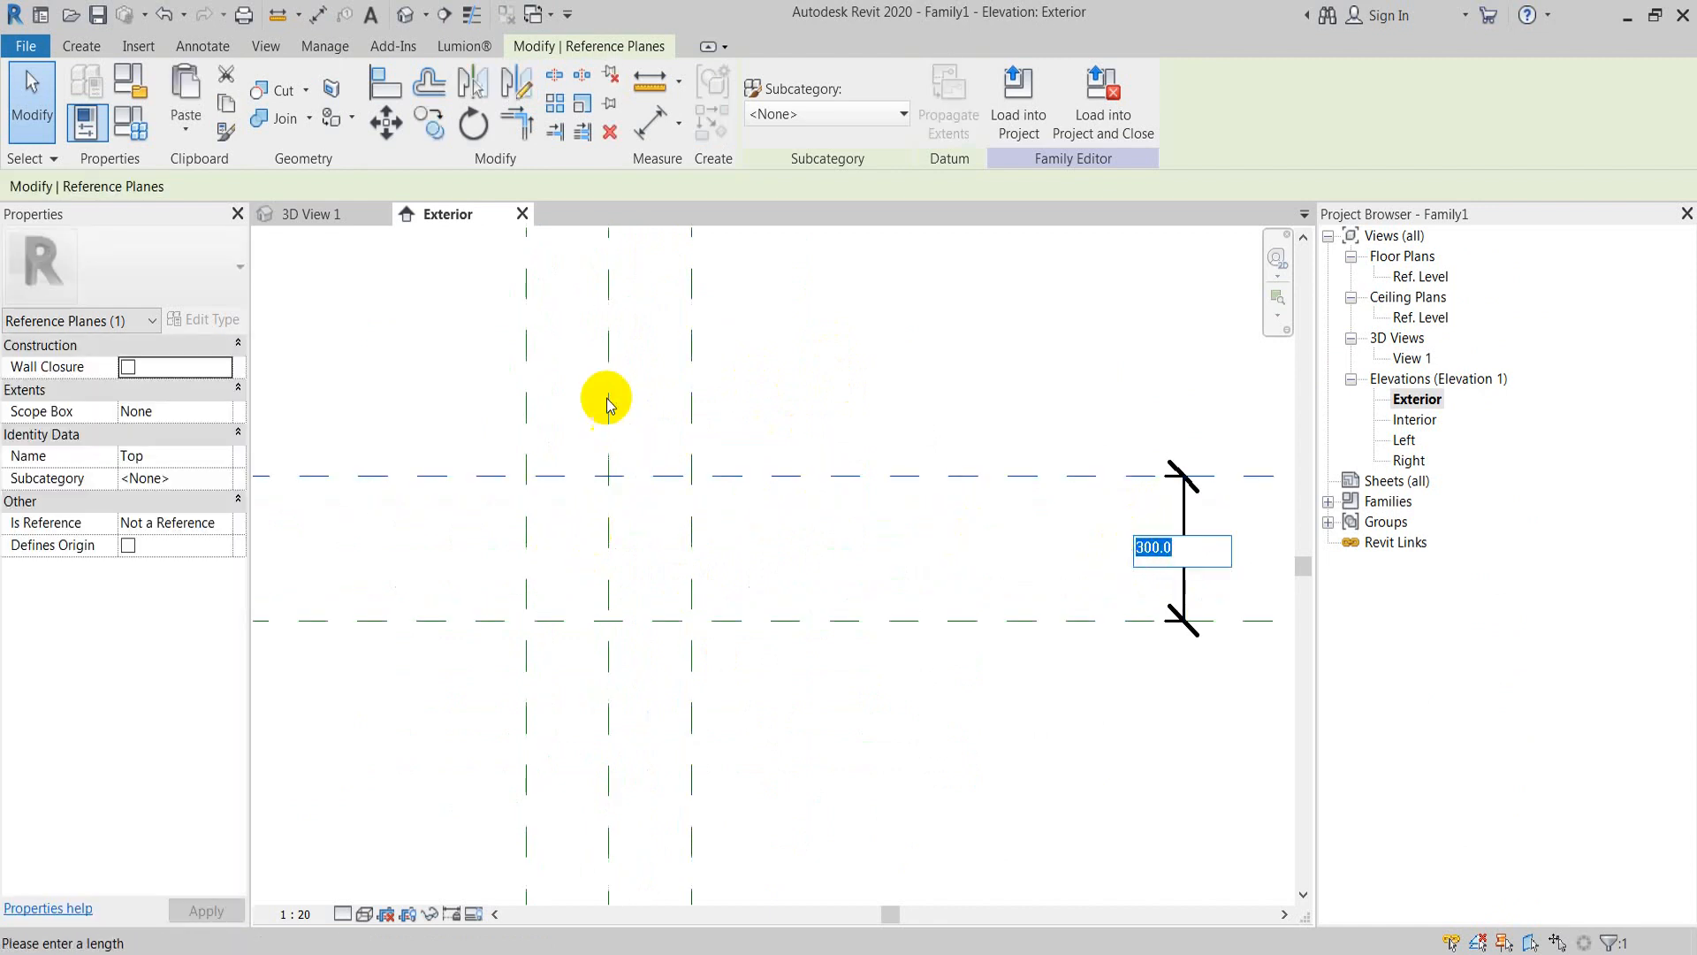
left_click(694, 389)
scroll(667, 501, "down", 7)
middle_click_drag(718, 345, 717, 532)
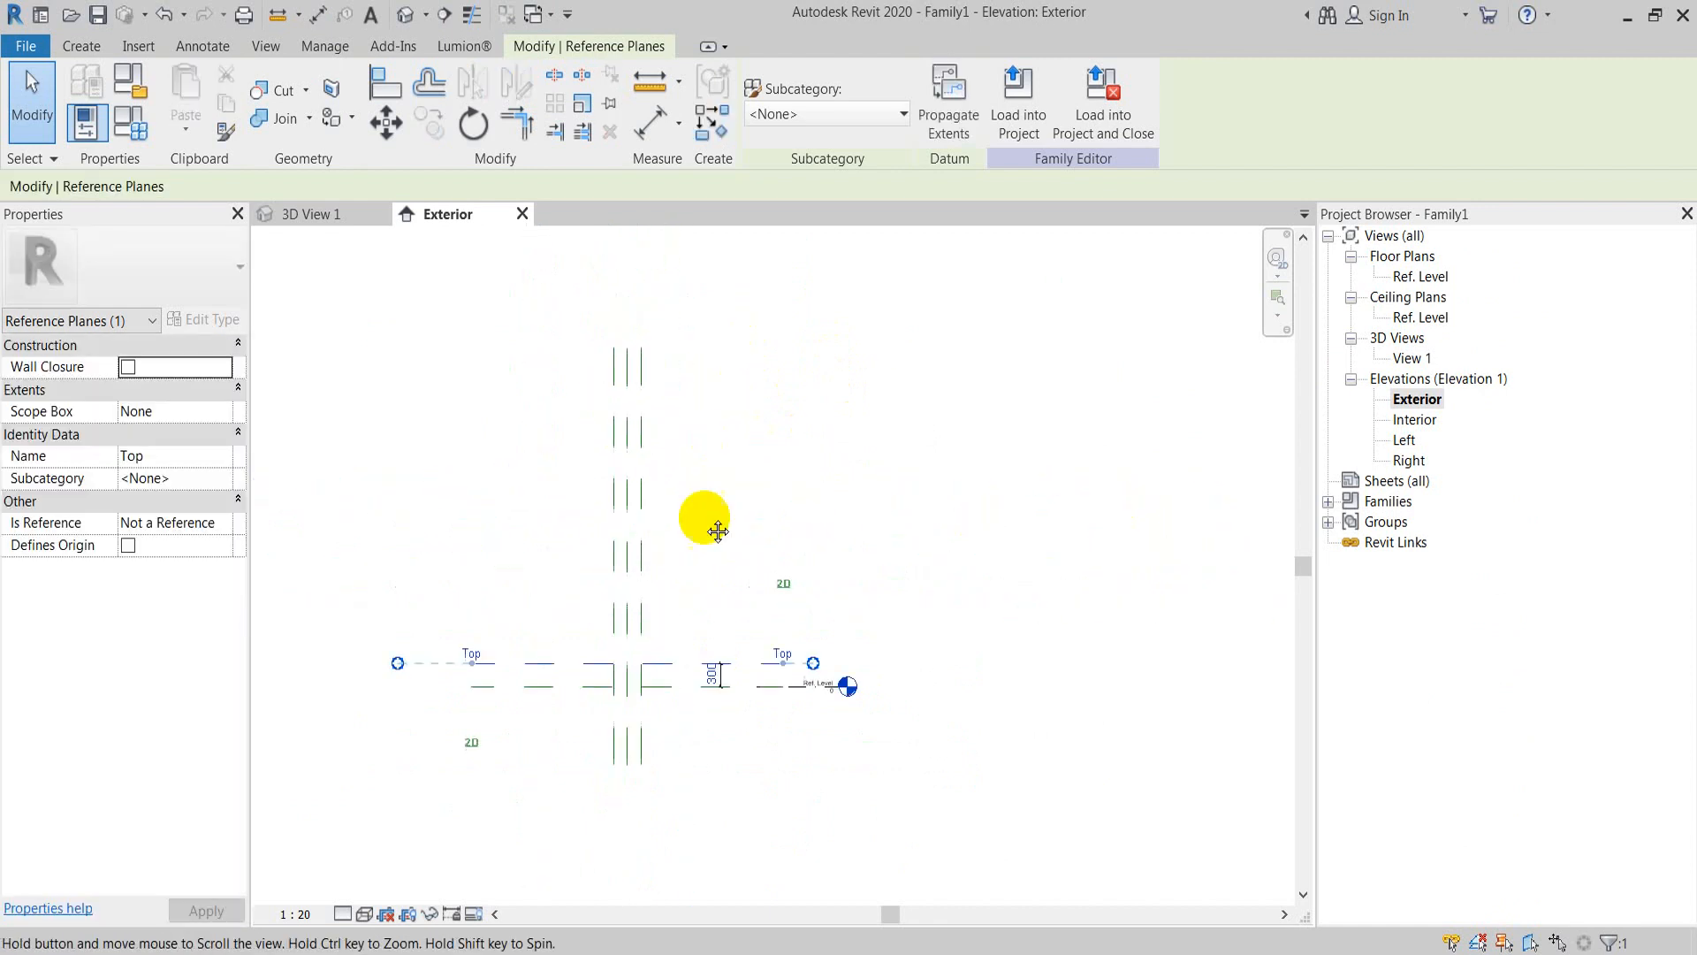
Step: Add an aligned dimension between the vertical centre plane and the Left reference plane
scroll(623, 644, "up", 4)
key("d")
key("i")
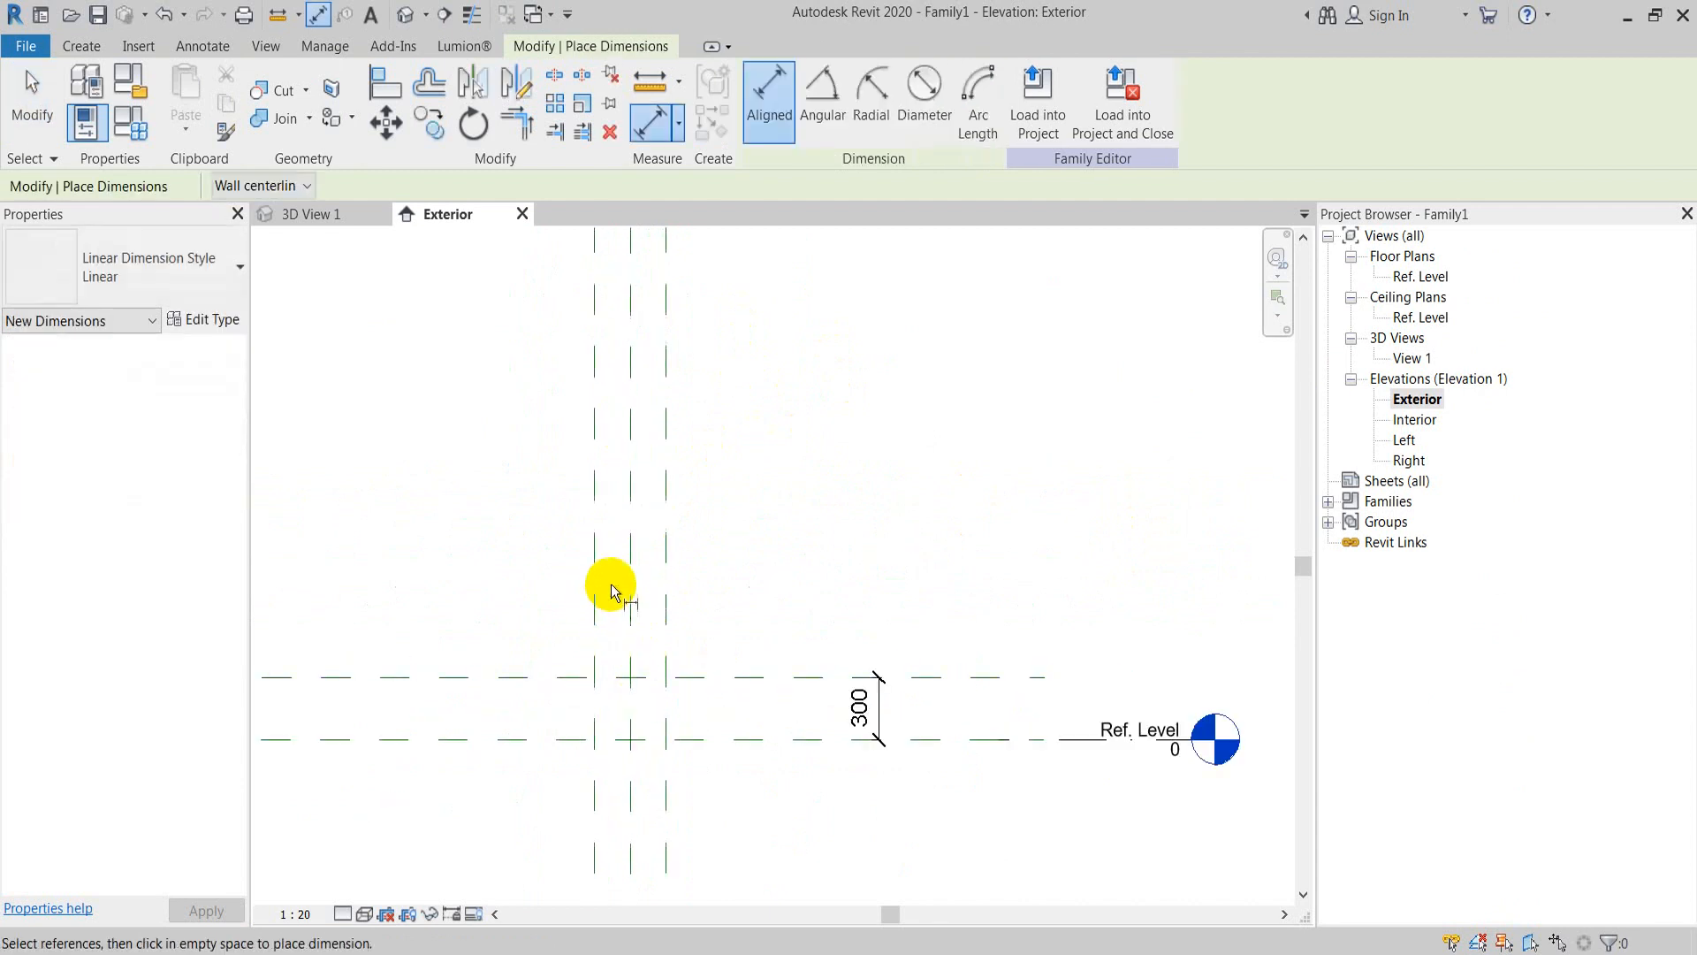
left_click(630, 586)
left_click(665, 589)
left_click(778, 602)
key("Escape")
Step: Set the dimension between the centre plane and the Left reference plane to 90 mm
left_click(666, 530)
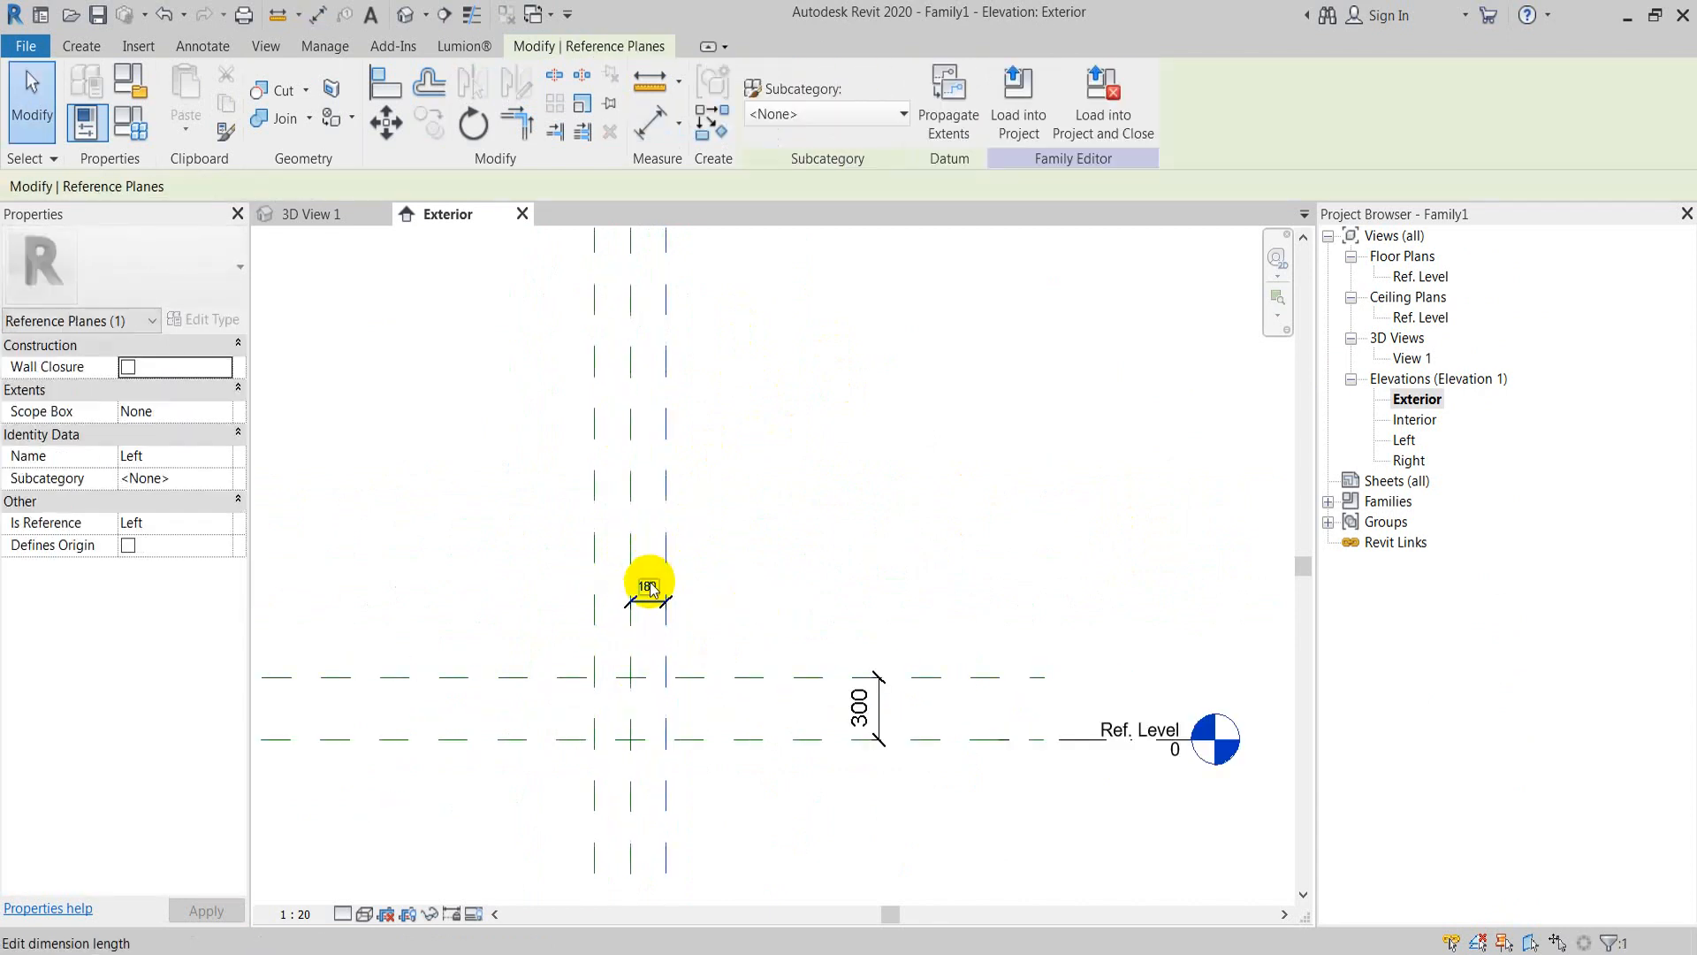
left_click(649, 581)
type("90")
key("Return")
middle_click_drag(739, 621, 773, 447)
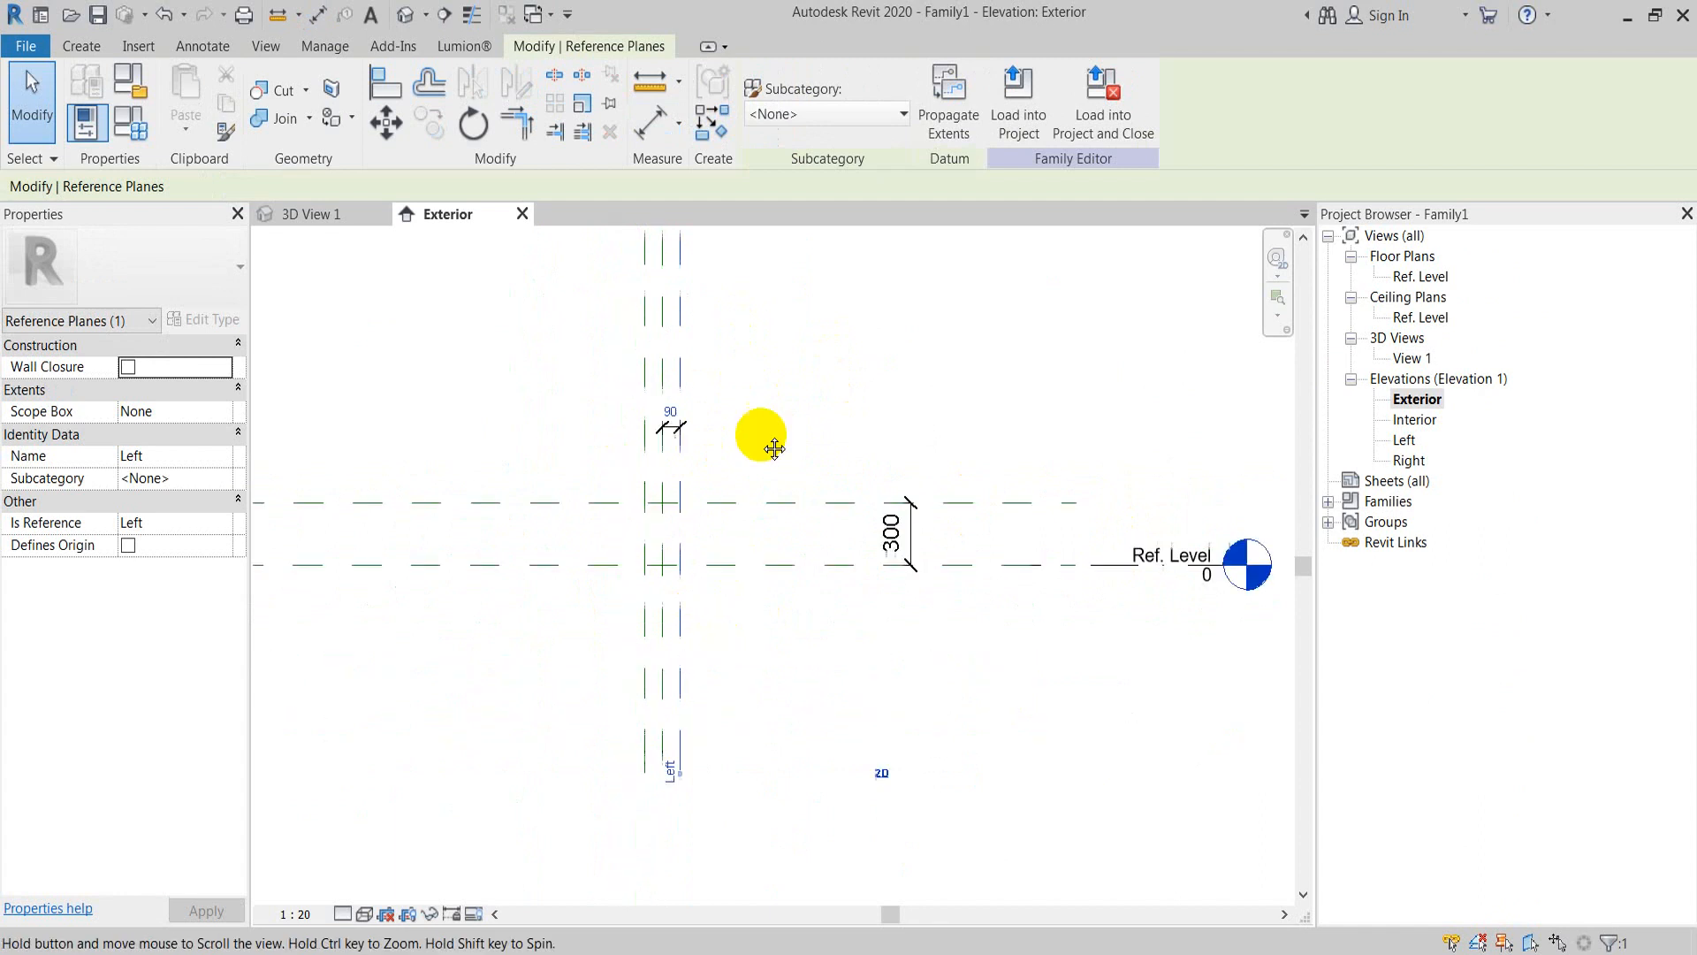
key("Escape")
scroll(685, 517, "up", 4)
middle_click_drag(795, 522, 800, 486)
scroll(721, 523, "down", 3)
scroll(815, 517, "up", 2)
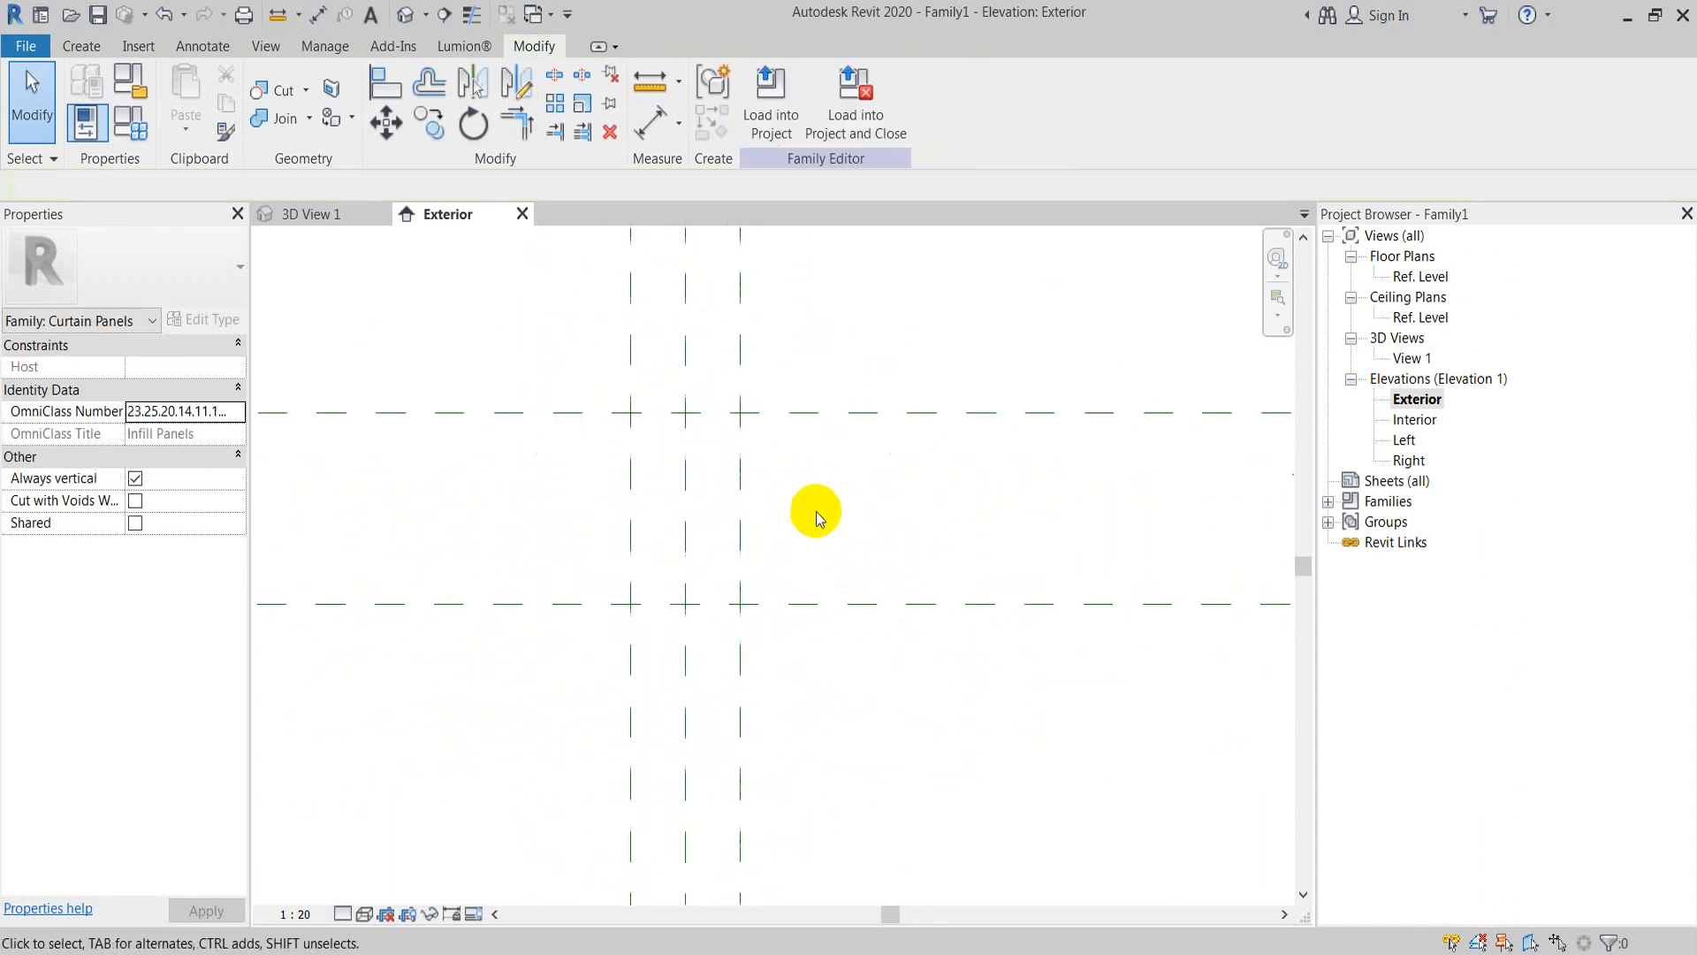
left_click(95, 53)
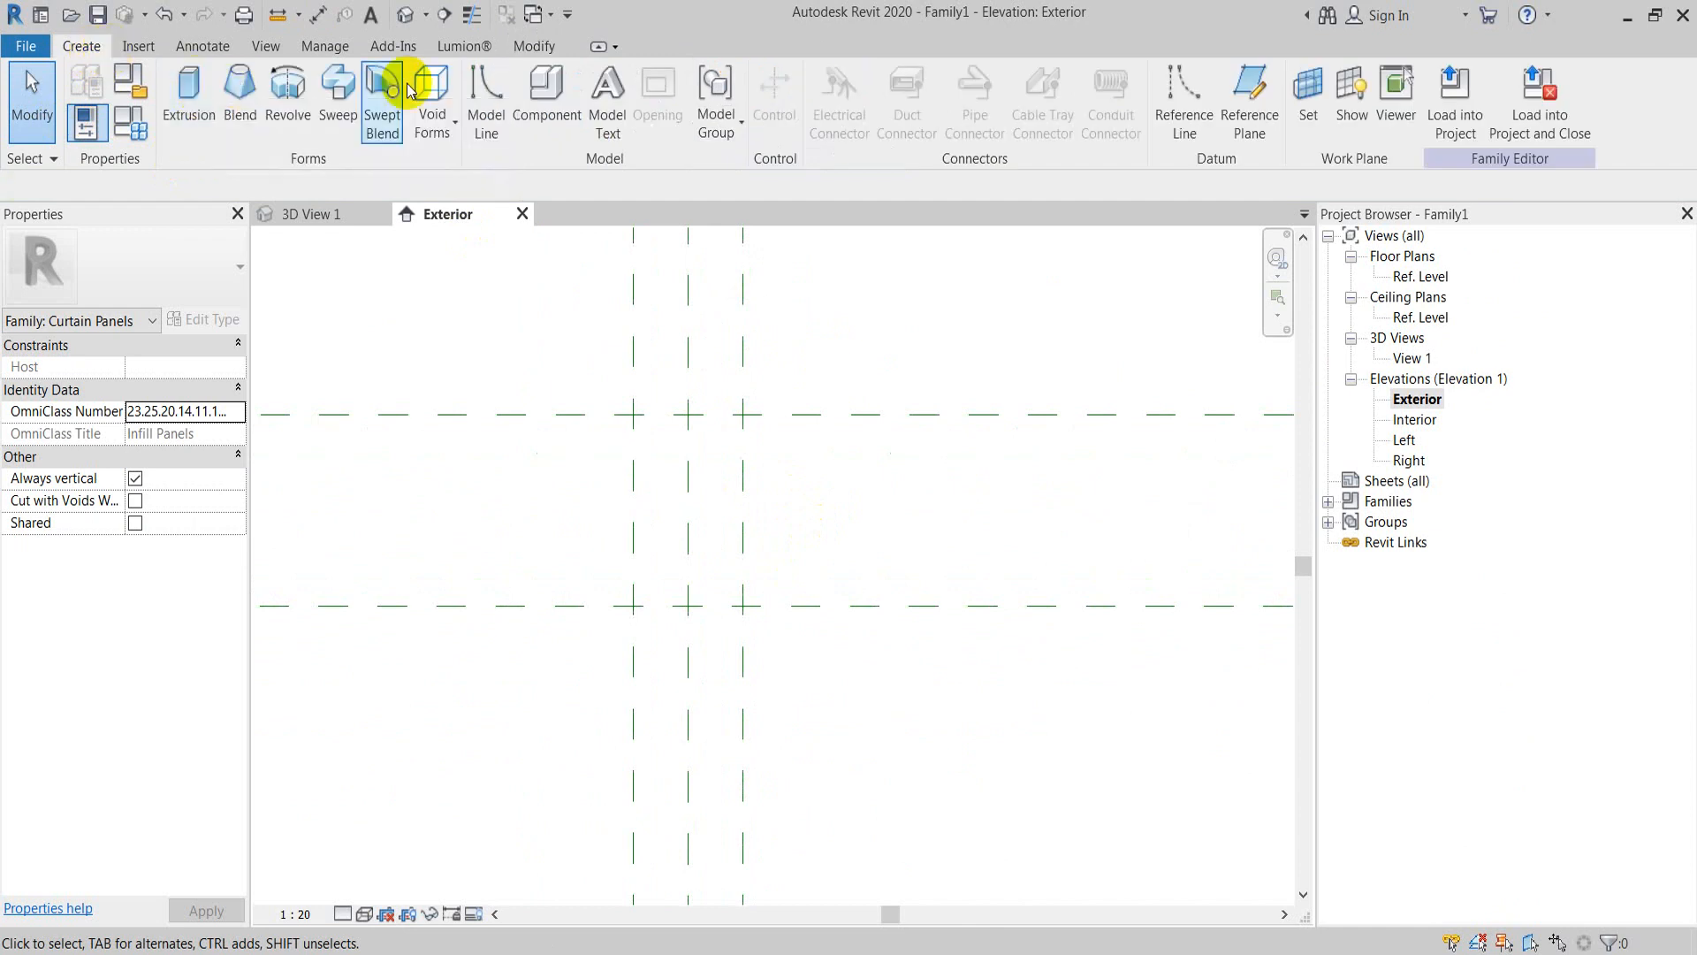
Step: Start an extrusion in the Ref. Level floor plan and sketch a downward-bulging arc between the two outer vertical reference planes
double_click(1418, 277)
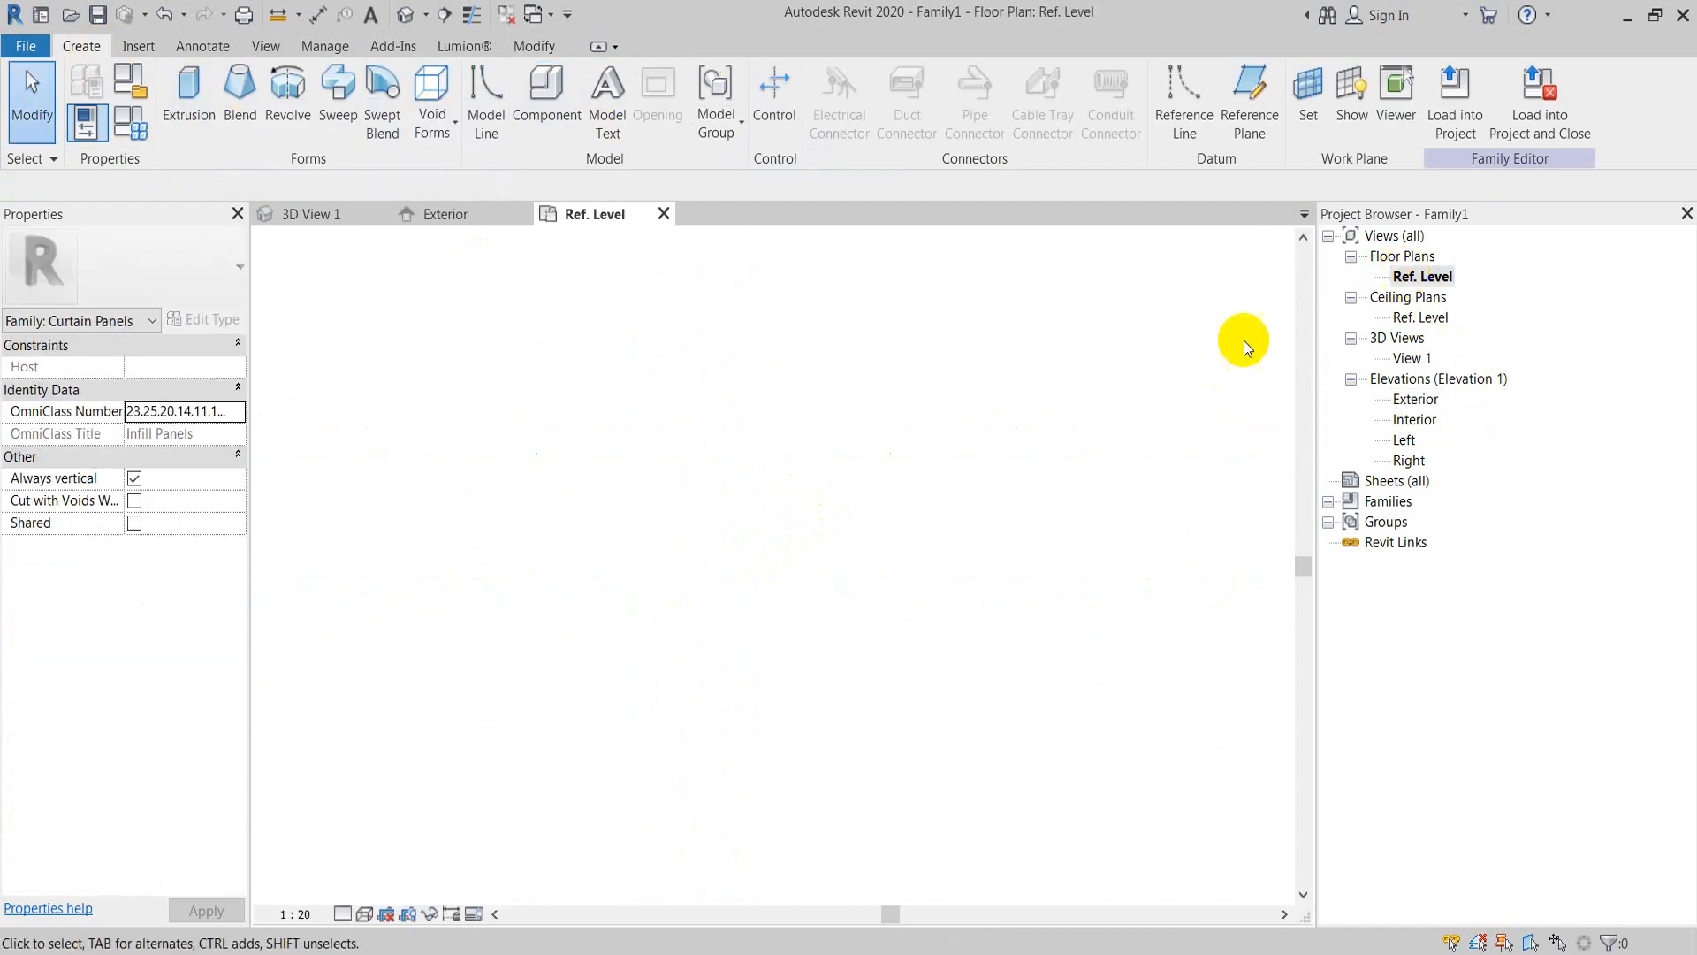
left_click(181, 84)
left_click(806, 104)
left_click(598, 521)
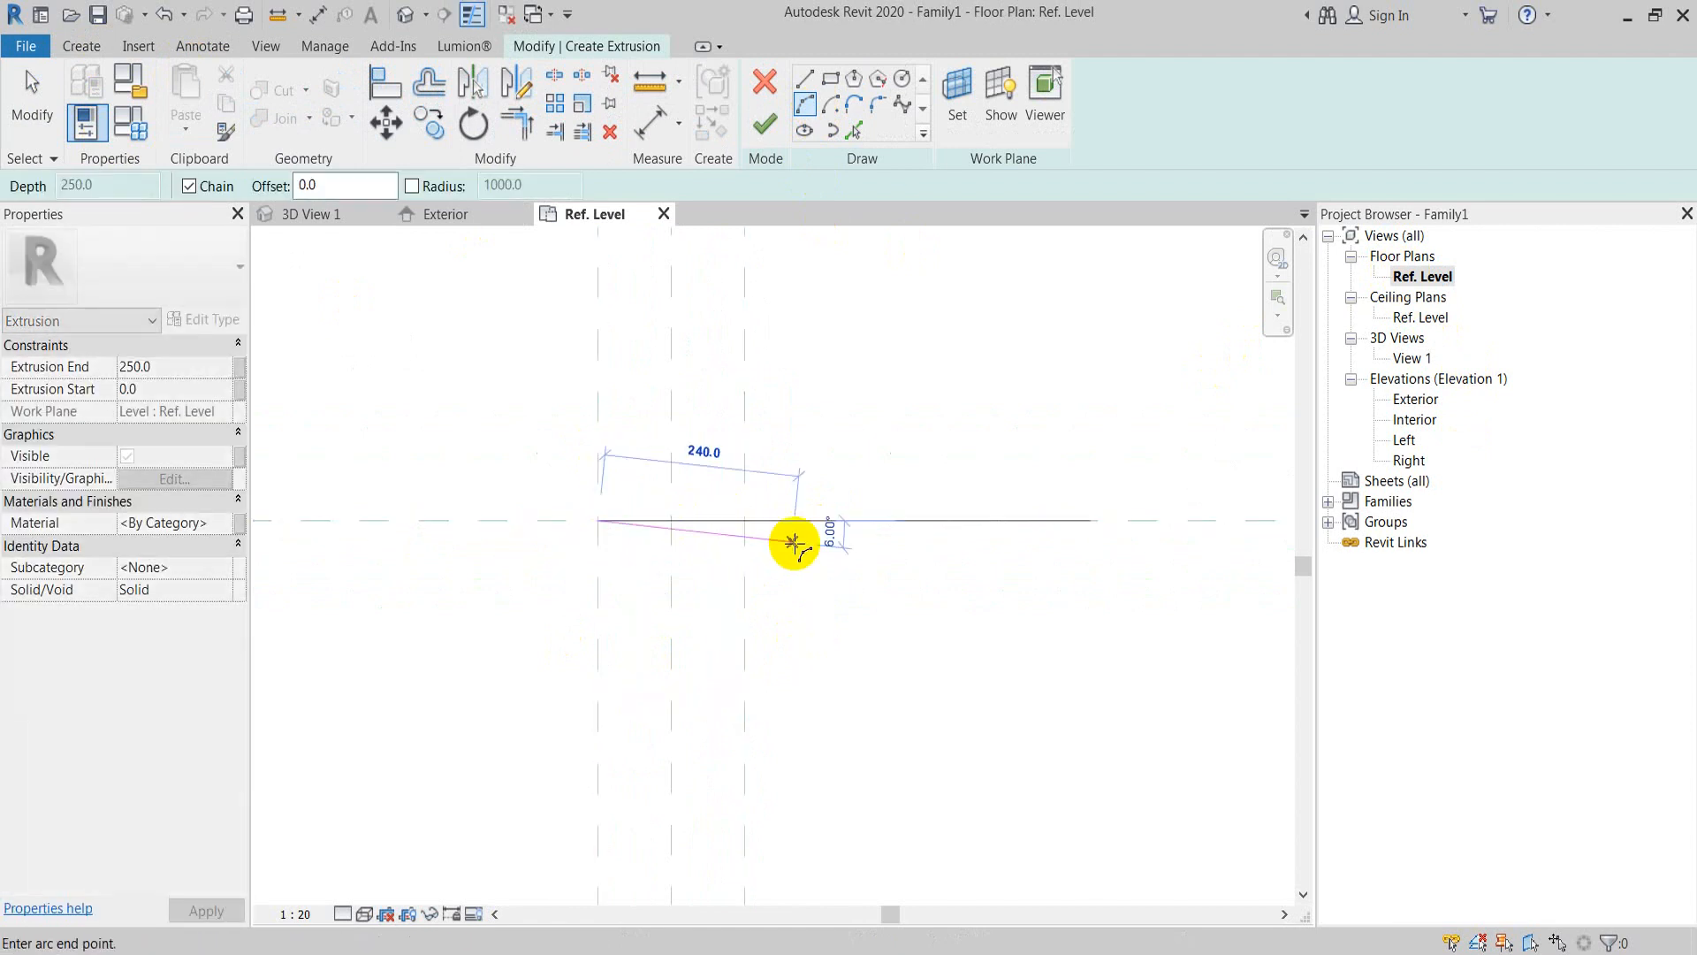
left_click(745, 520)
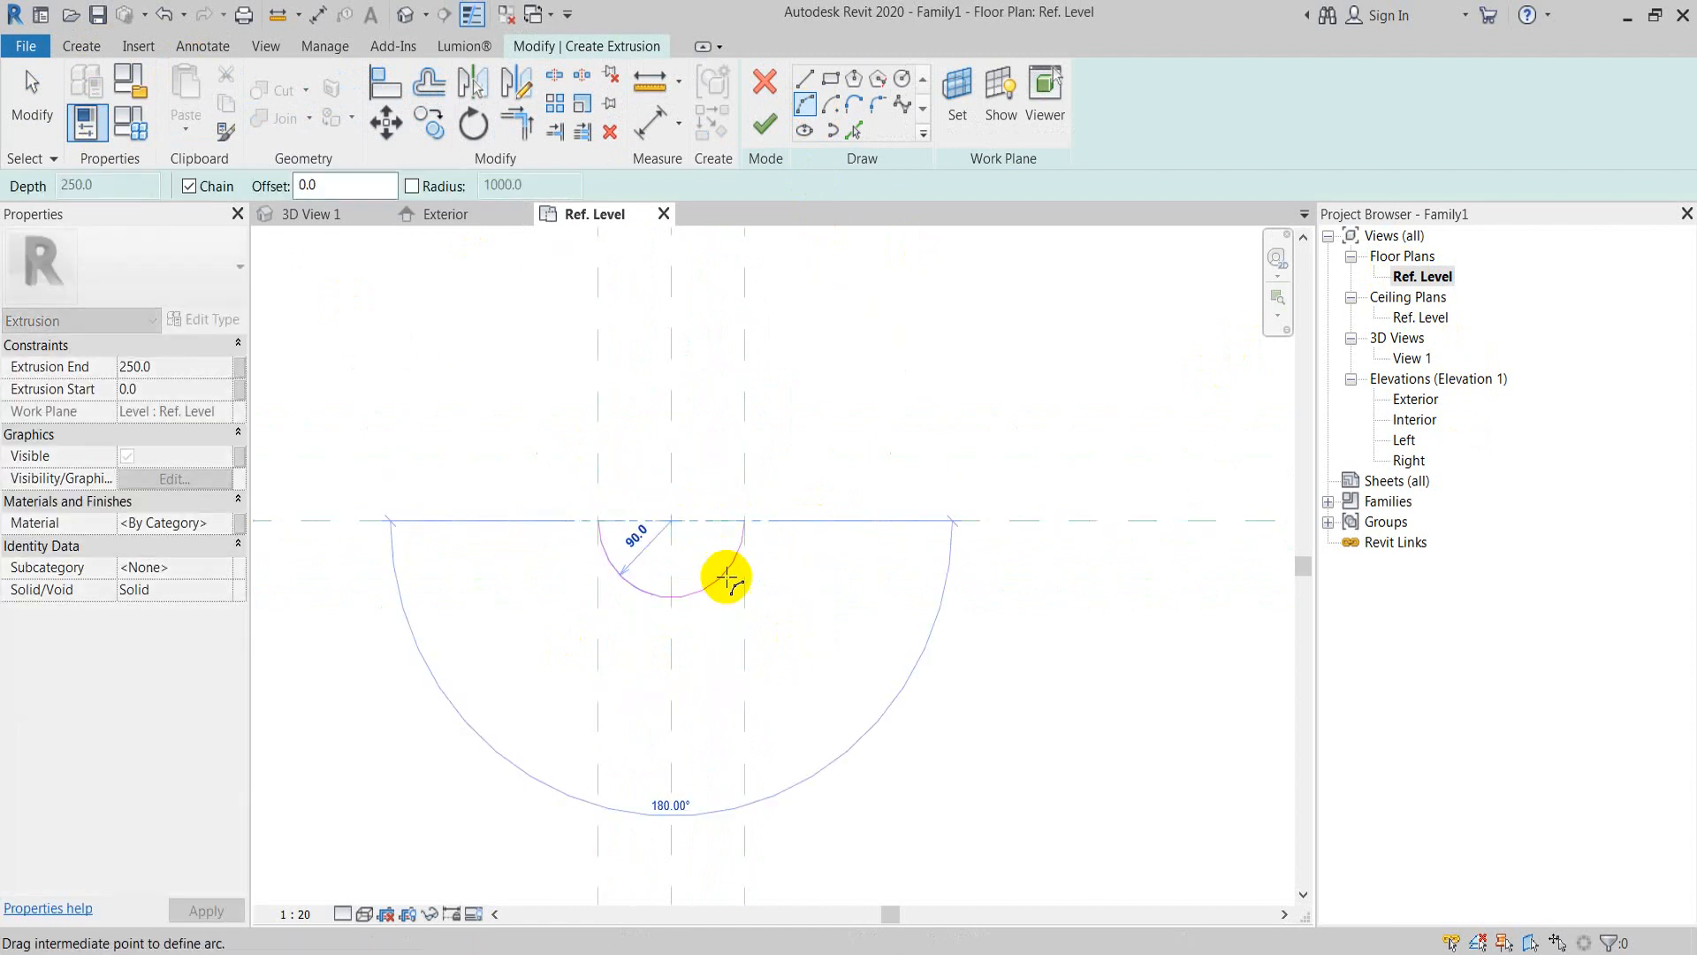
left_click(672, 563)
scroll(672, 557, "up", 3)
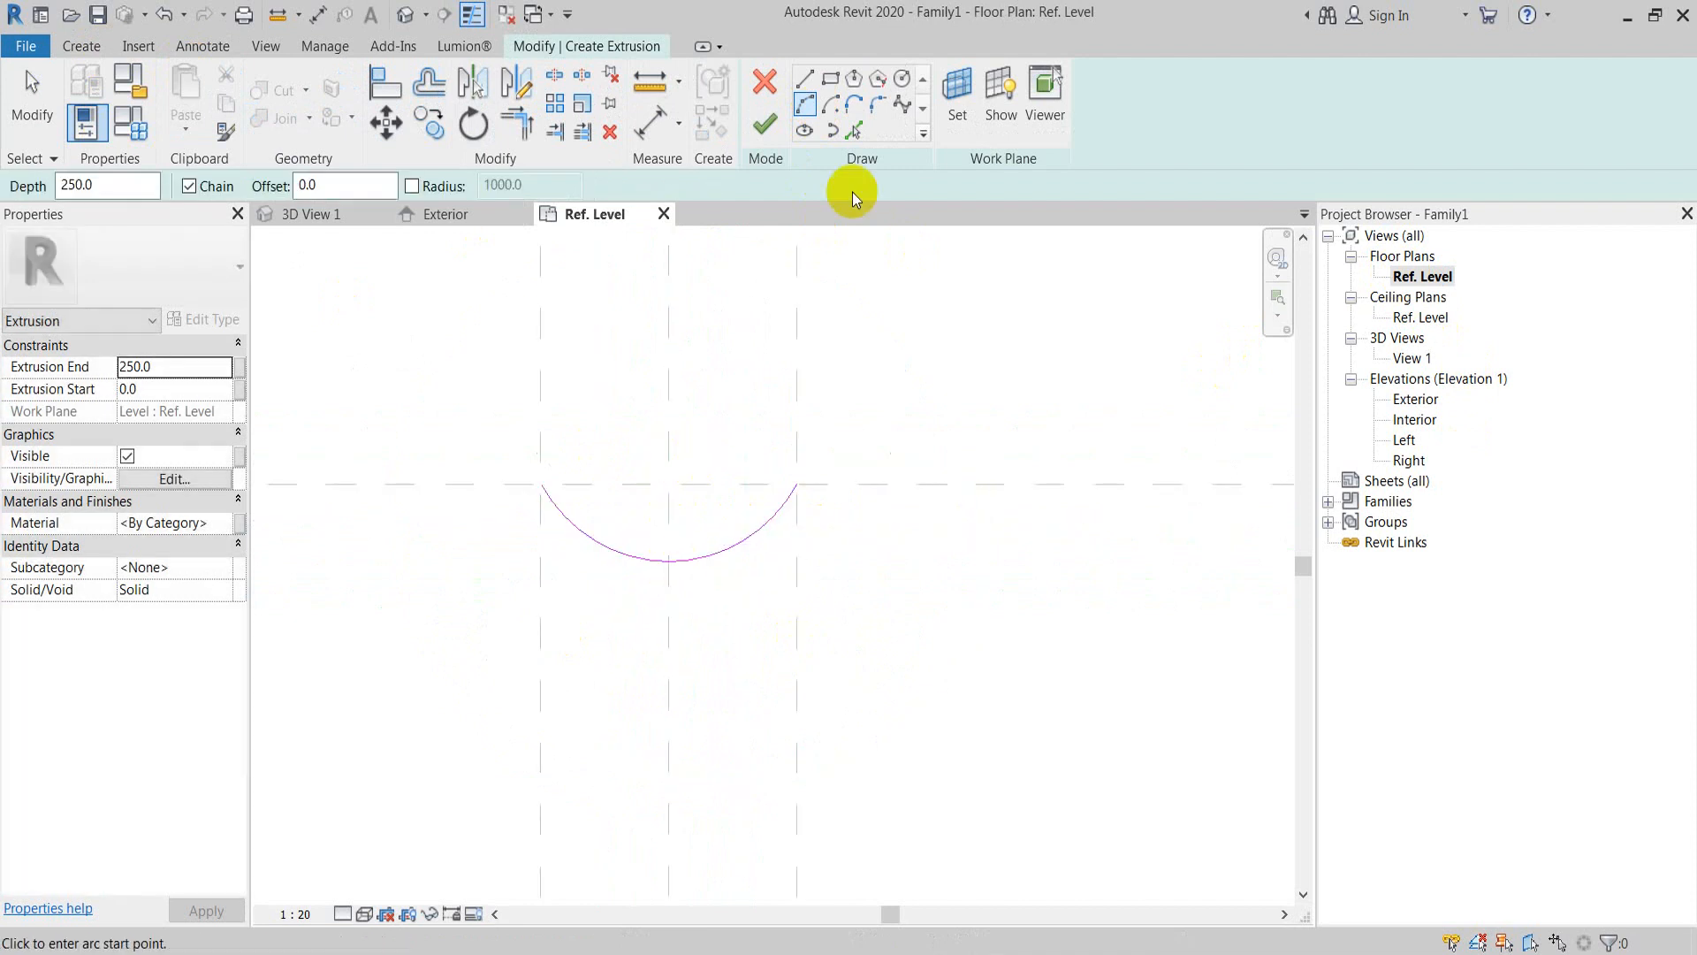
Step: Add a copy of the arc offset 20 mm to its inner side
left_click(858, 133)
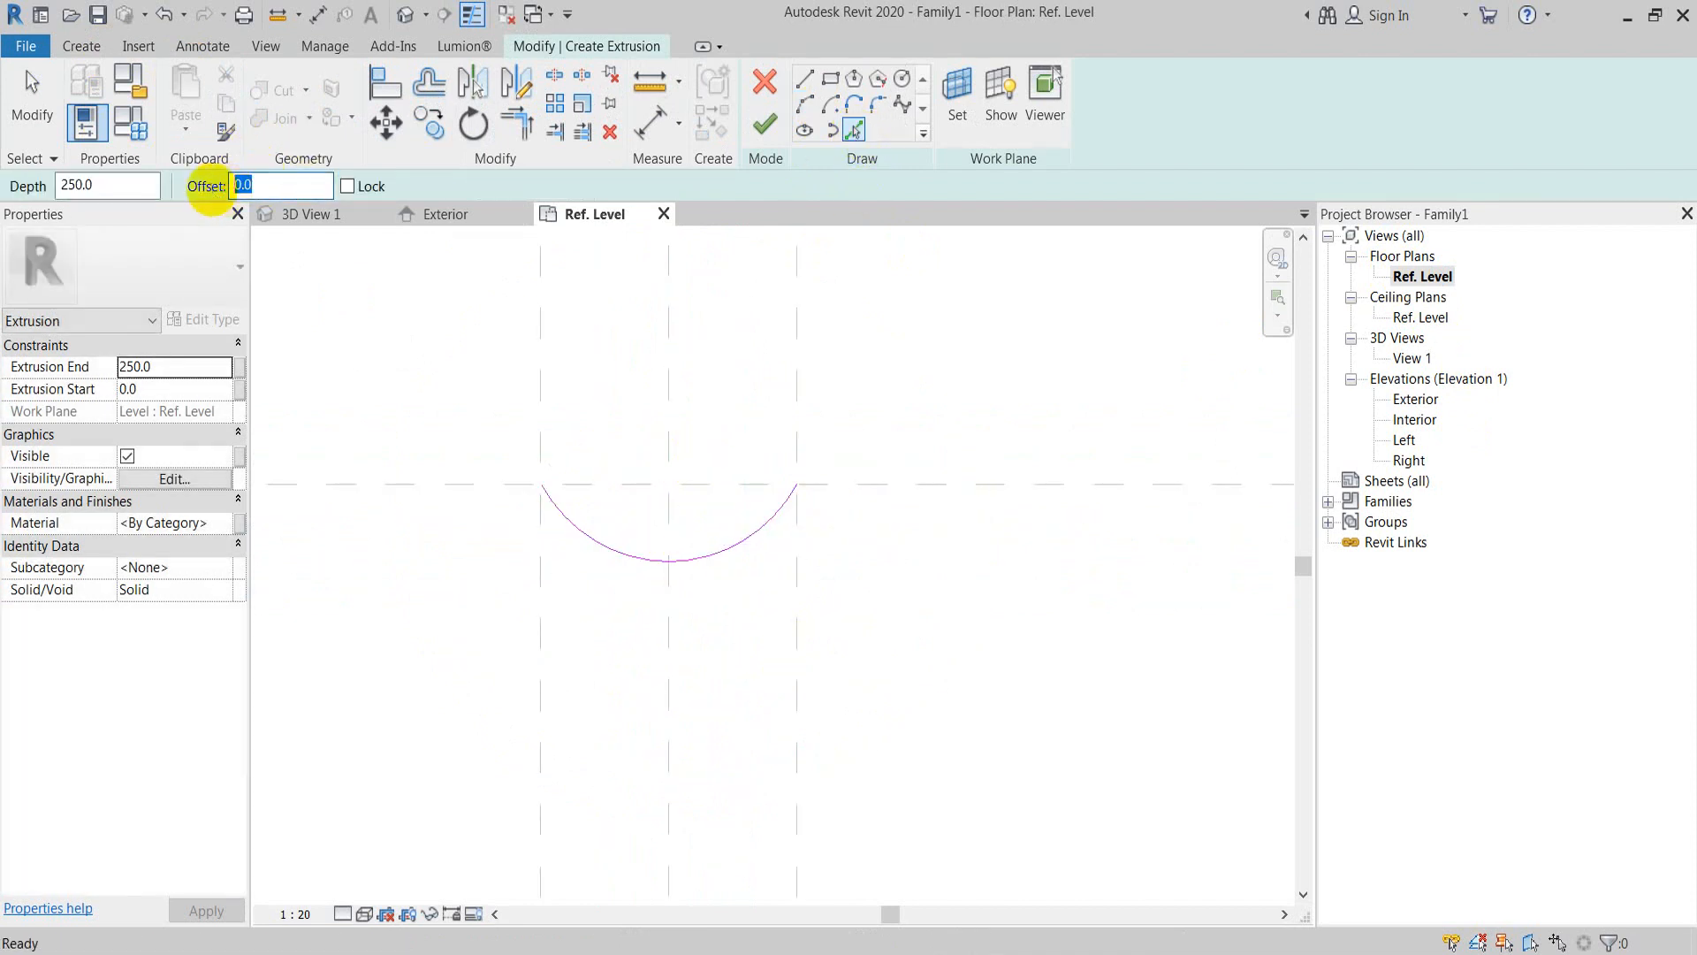
left_click(740, 534)
key("Escape")
Step: Close the tile profile with straight lines joining the ends of the inner and outer arcs
left_click(808, 84)
scroll(560, 469, "up", 2)
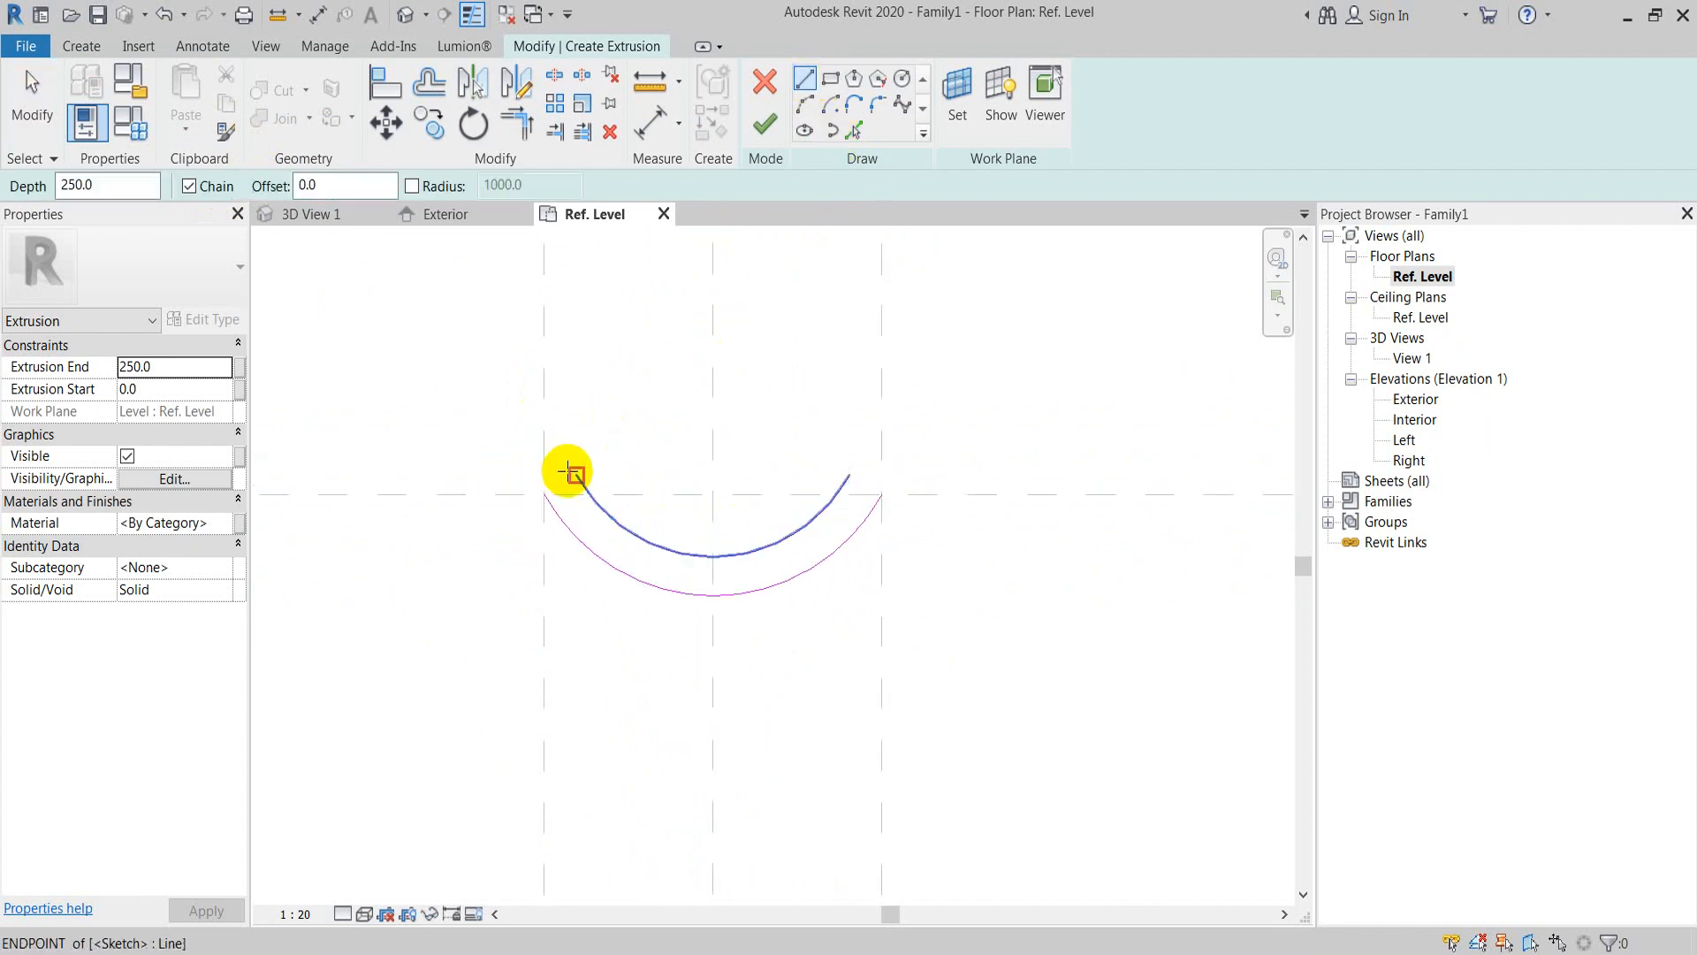
left_click(565, 472)
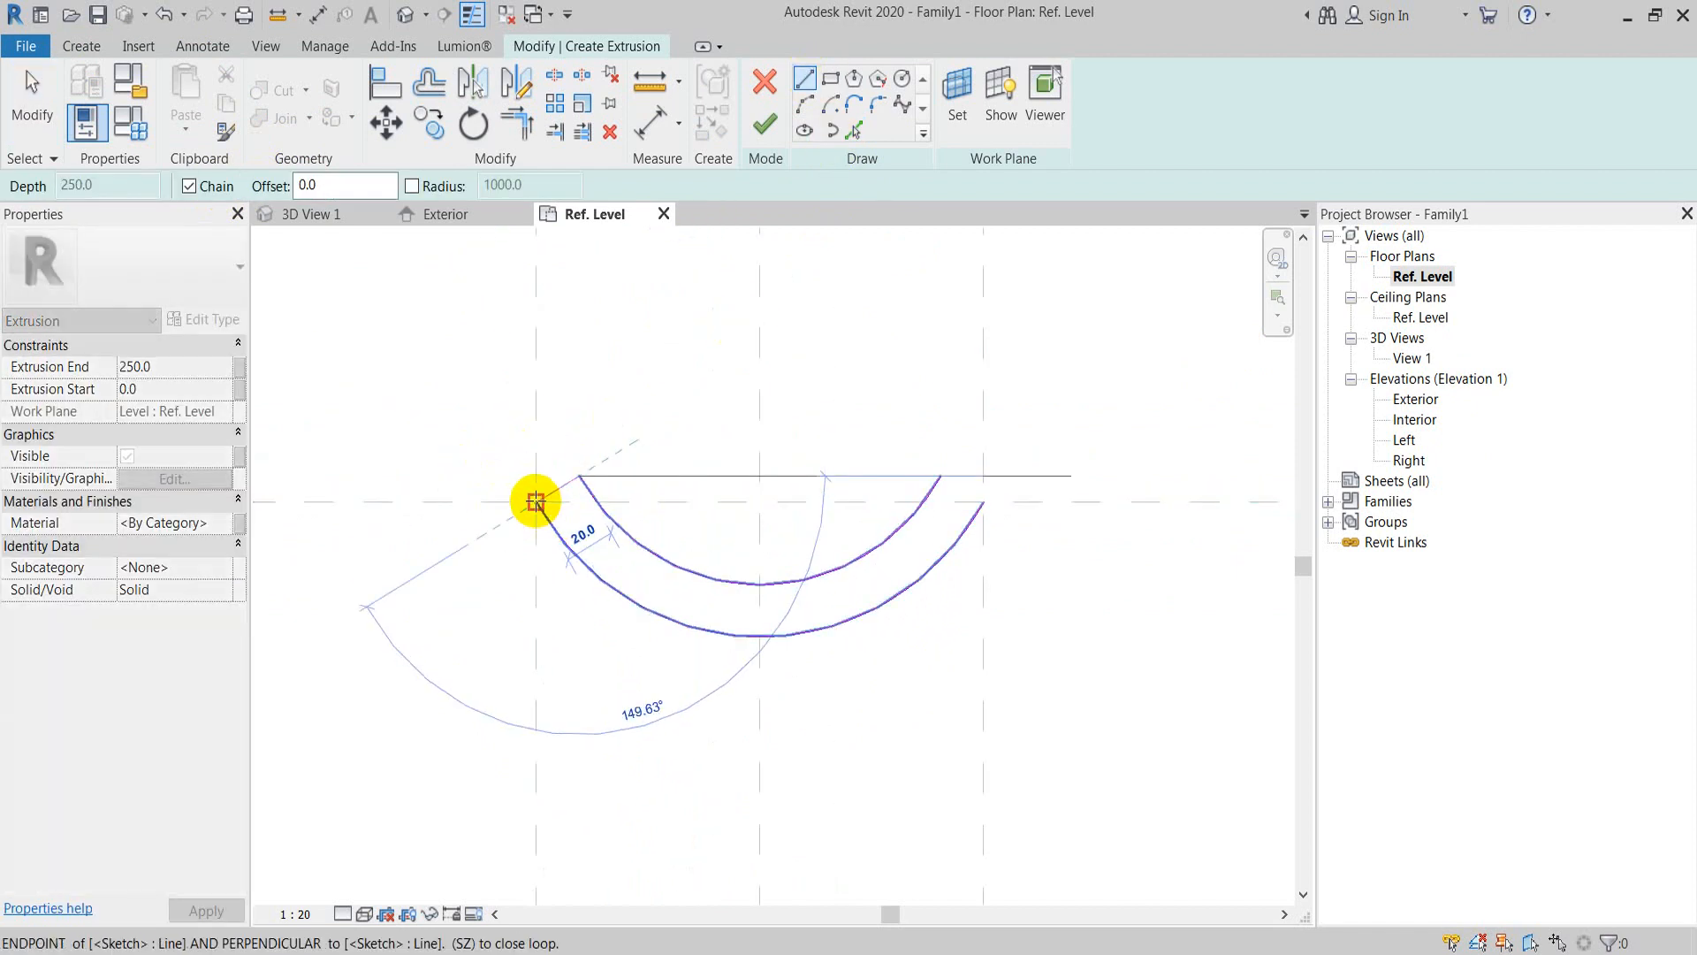
left_click(536, 501)
left_click(939, 476)
left_click(982, 502)
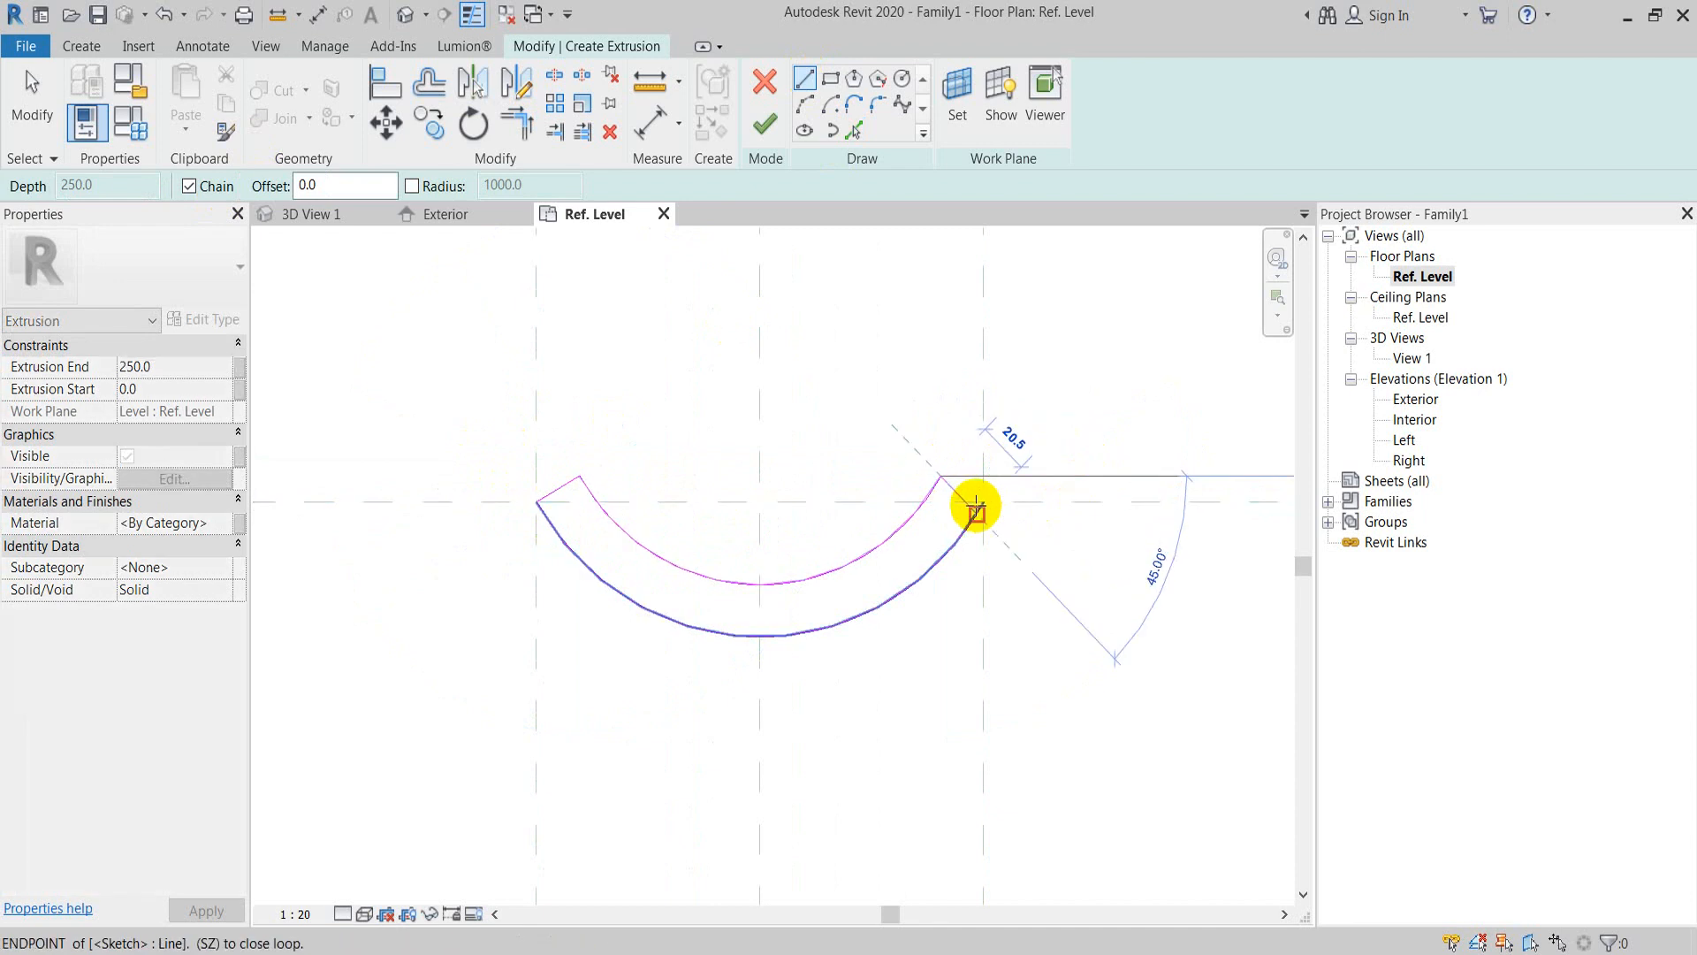
scroll(751, 416, "down", 5)
key("Escape")
scroll(872, 318, "down", 2)
middle_click_drag(873, 318, 808, 412)
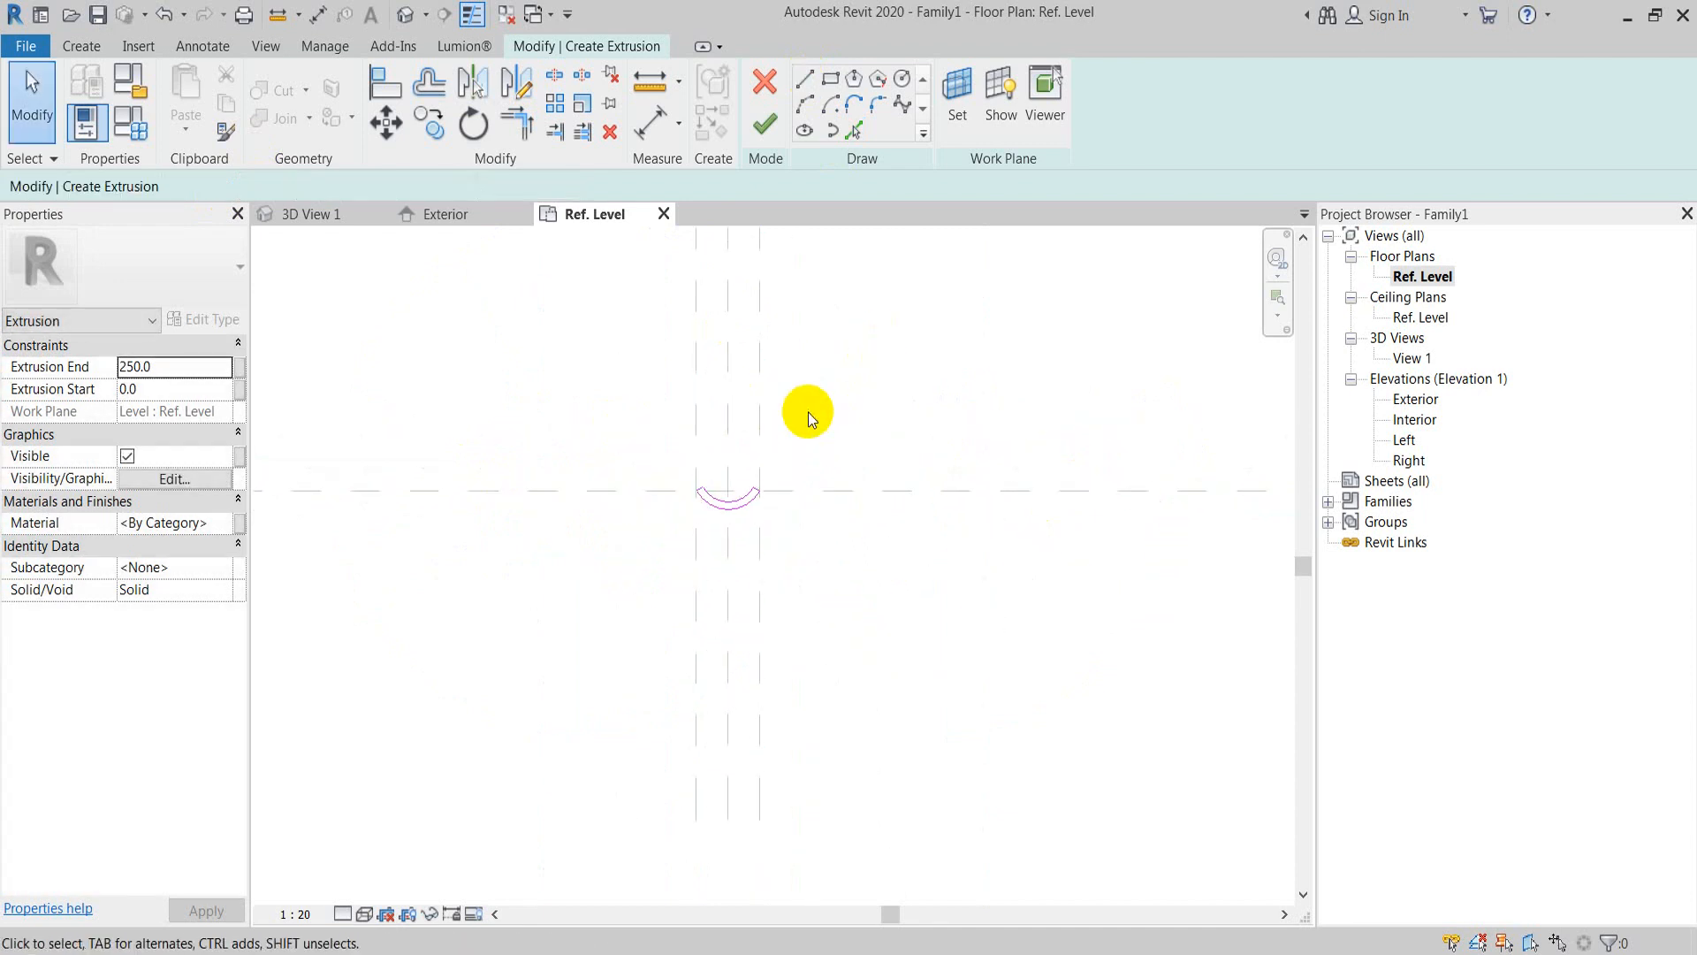
Step: Finish the extrusion in the Exterior elevation and stretch its upper end to the Top reference plane
double_click(1414, 399)
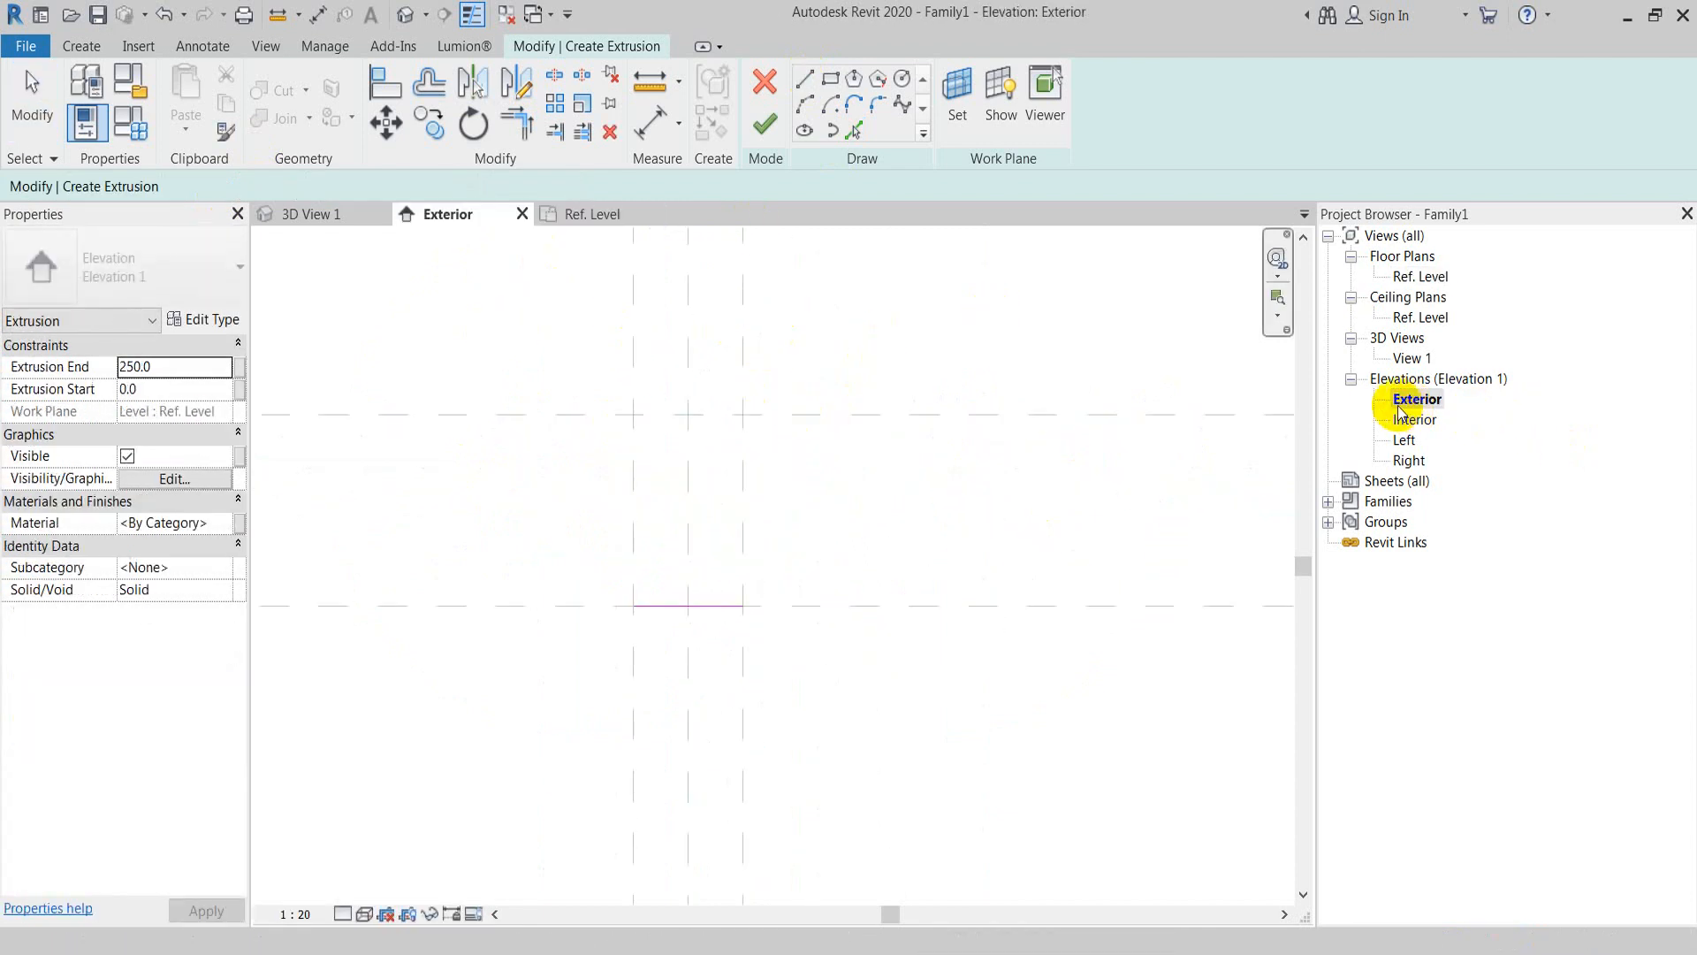
left_click(765, 118)
left_click_drag(693, 427, 702, 434)
key("Escape")
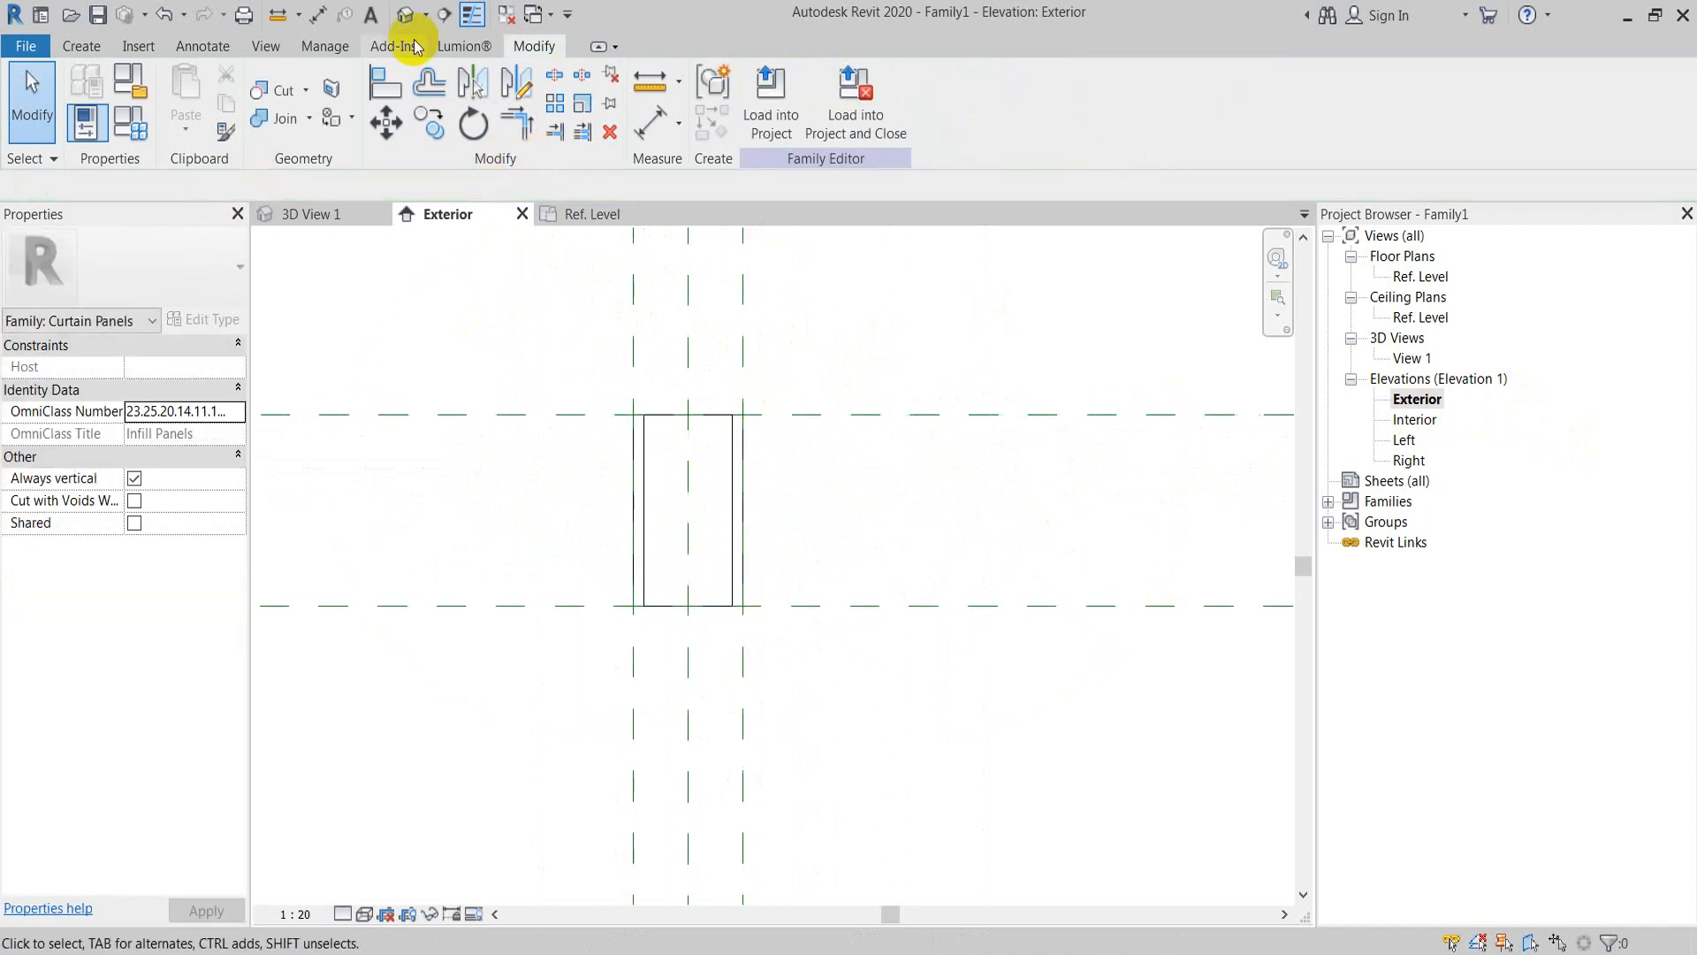
Step: Inspect the curved tile from several sides in the default 3D view
left_click(406, 15)
middle_click_drag(853, 475, 882, 420, "shift")
scroll(854, 418, "down", 3)
mouse_move(875, 574)
middle_mouse_down("shift")
mouse_move(872, 468)
mouse_move(739, 667)
mouse_move(879, 379)
mouse_move(975, 618)
mouse_move(966, 447)
mouse_move(410, 618)
mouse_move(1091, 606)
mouse_move(552, 8)
middle_mouse_up("shift")
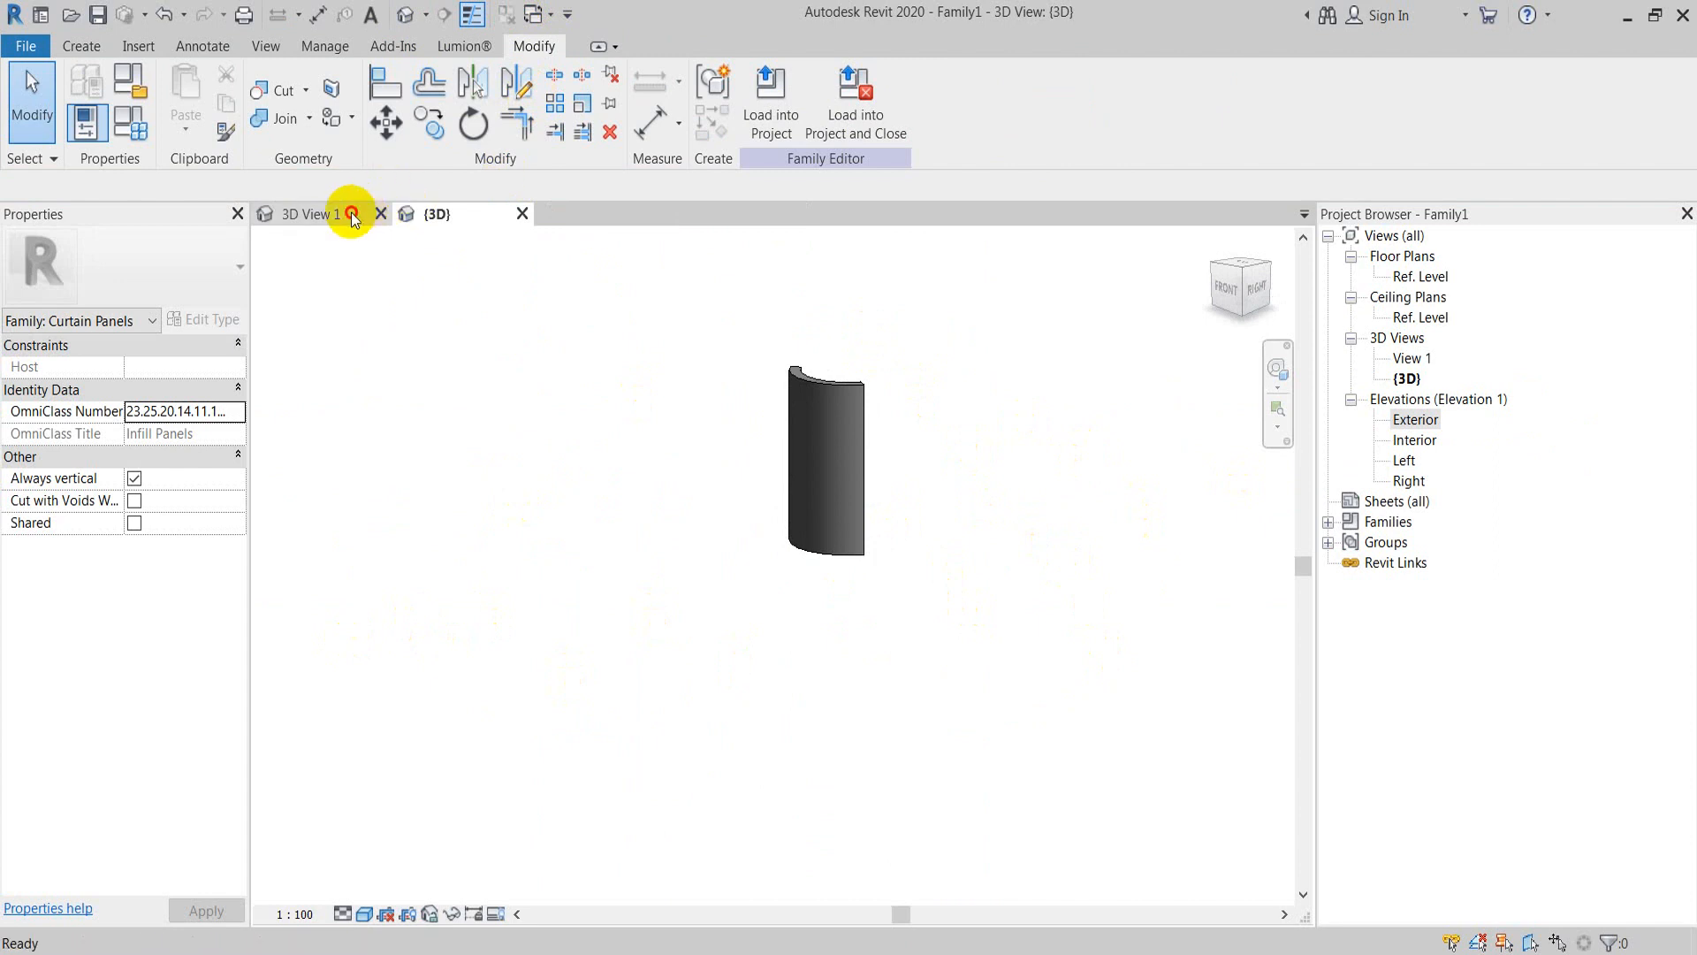
Step: Switch to the house project and paste a copy of the gable roof aligned to the same place
left_click(352, 217)
left_click(587, 502)
middle_click_drag(587, 501, 553, 476, "shift")
scroll(619, 549, "up", 4)
middle_click_drag(619, 550, 809, 477, "shift")
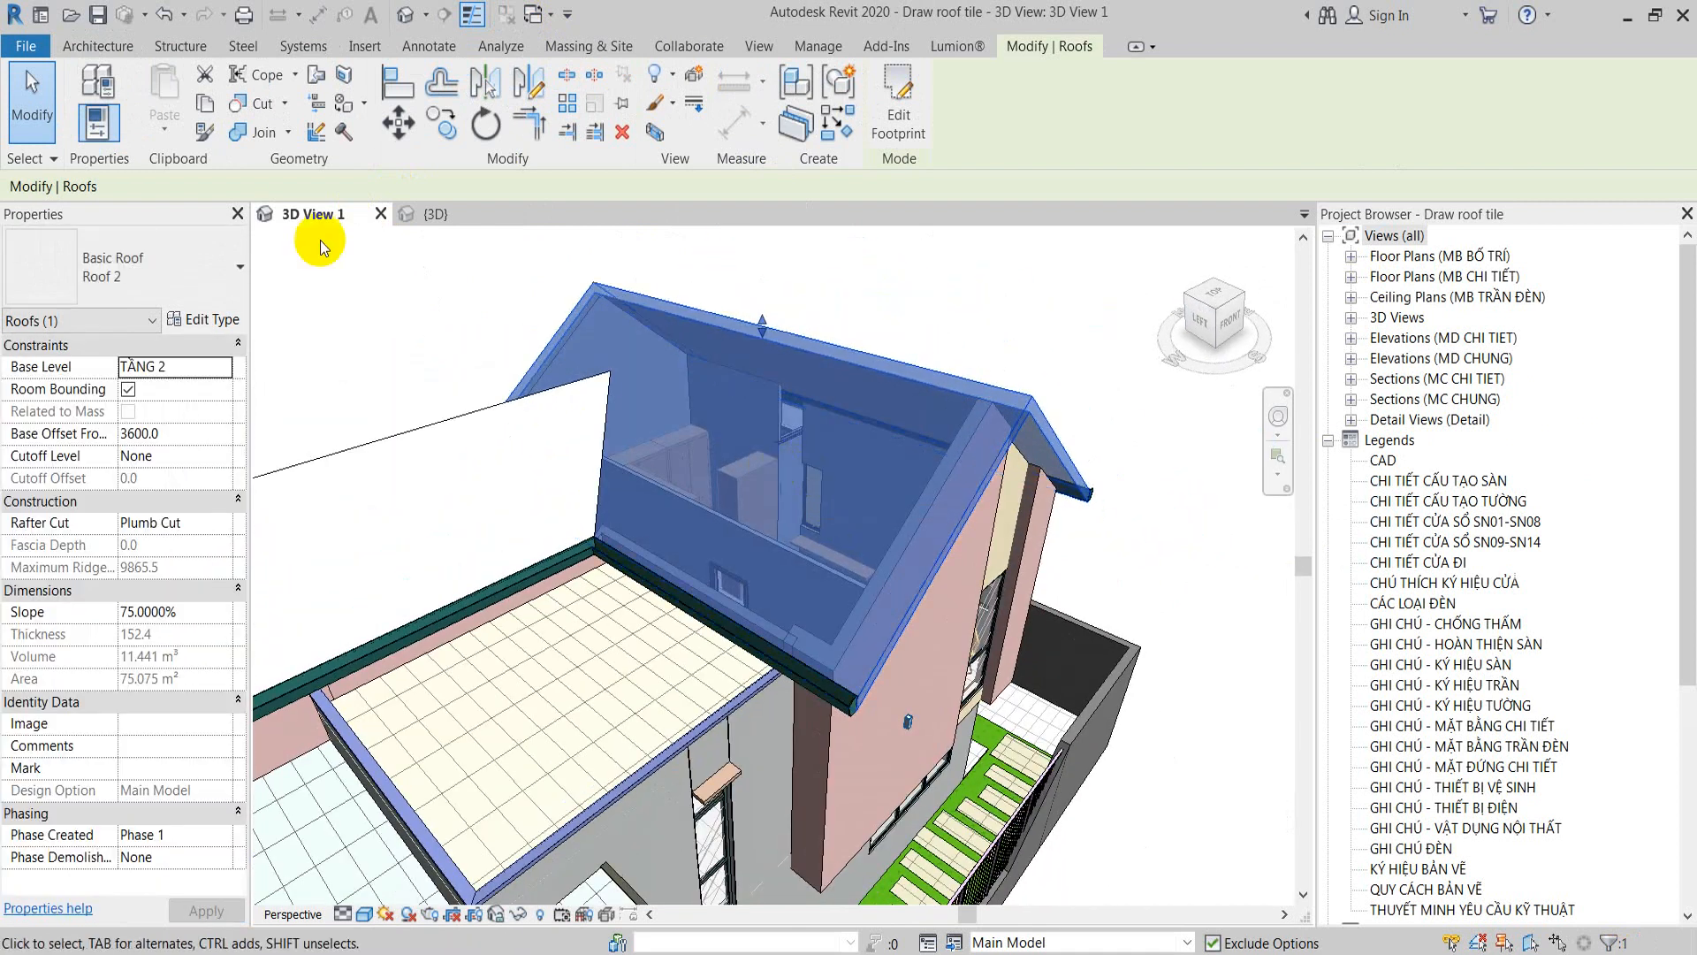
left_click(166, 128)
left_click(345, 353)
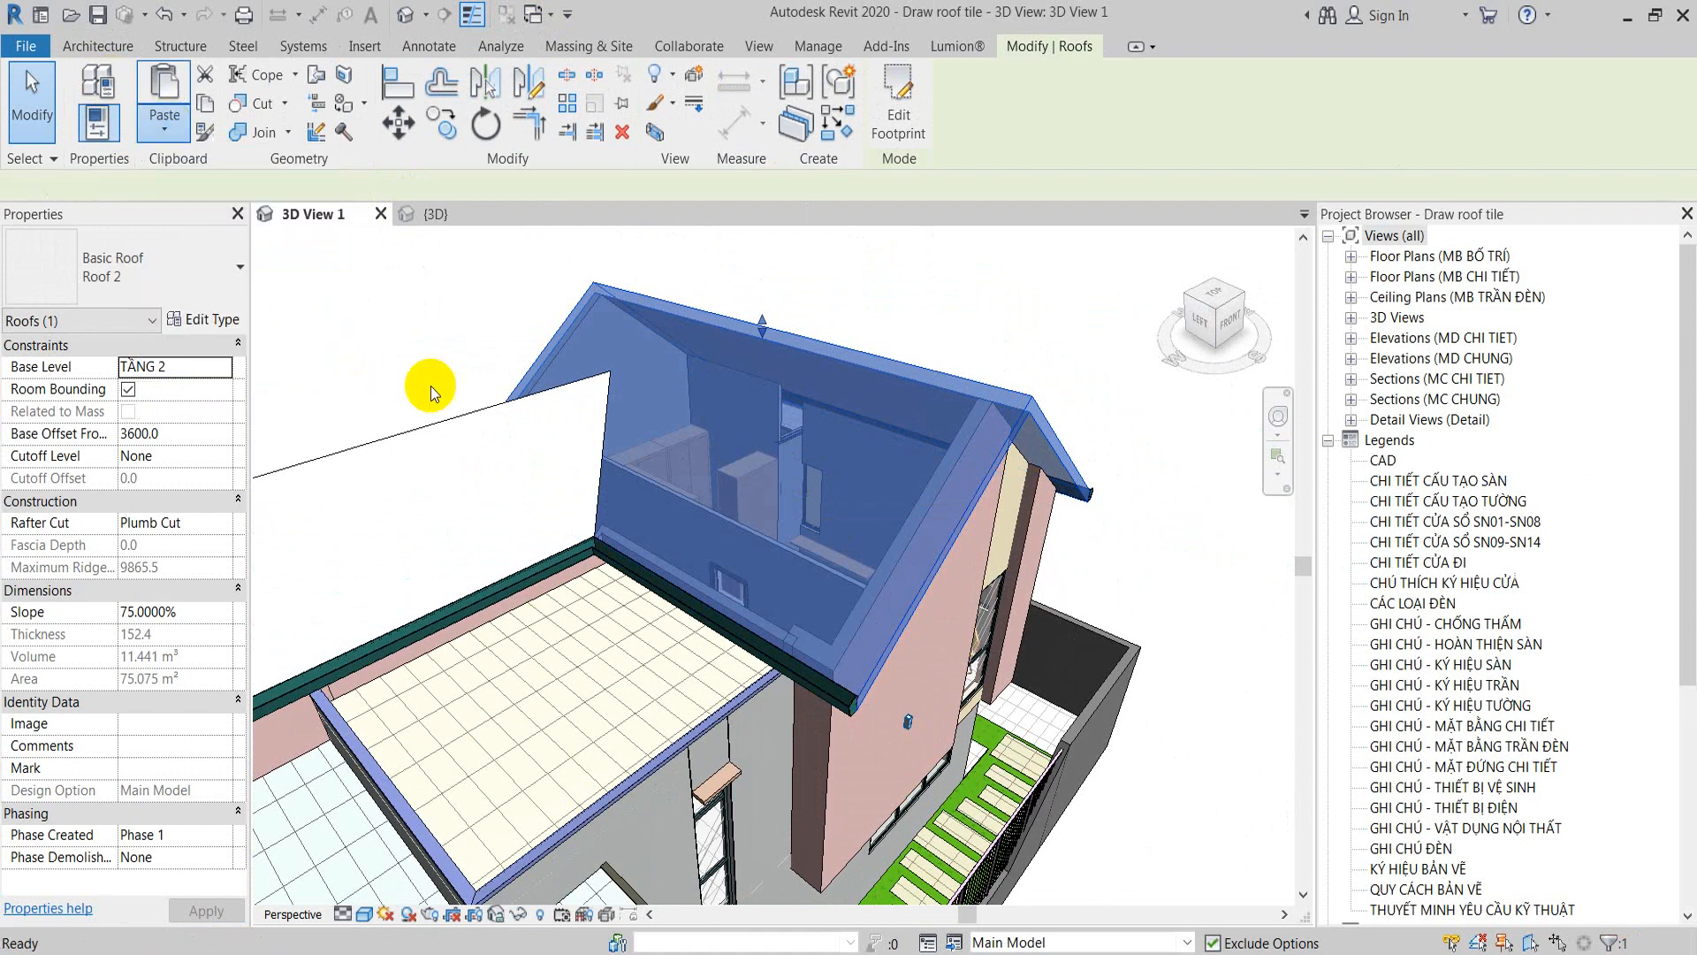
Step: Change the copied roof's type to Sloped Glazing
left_click(214, 274)
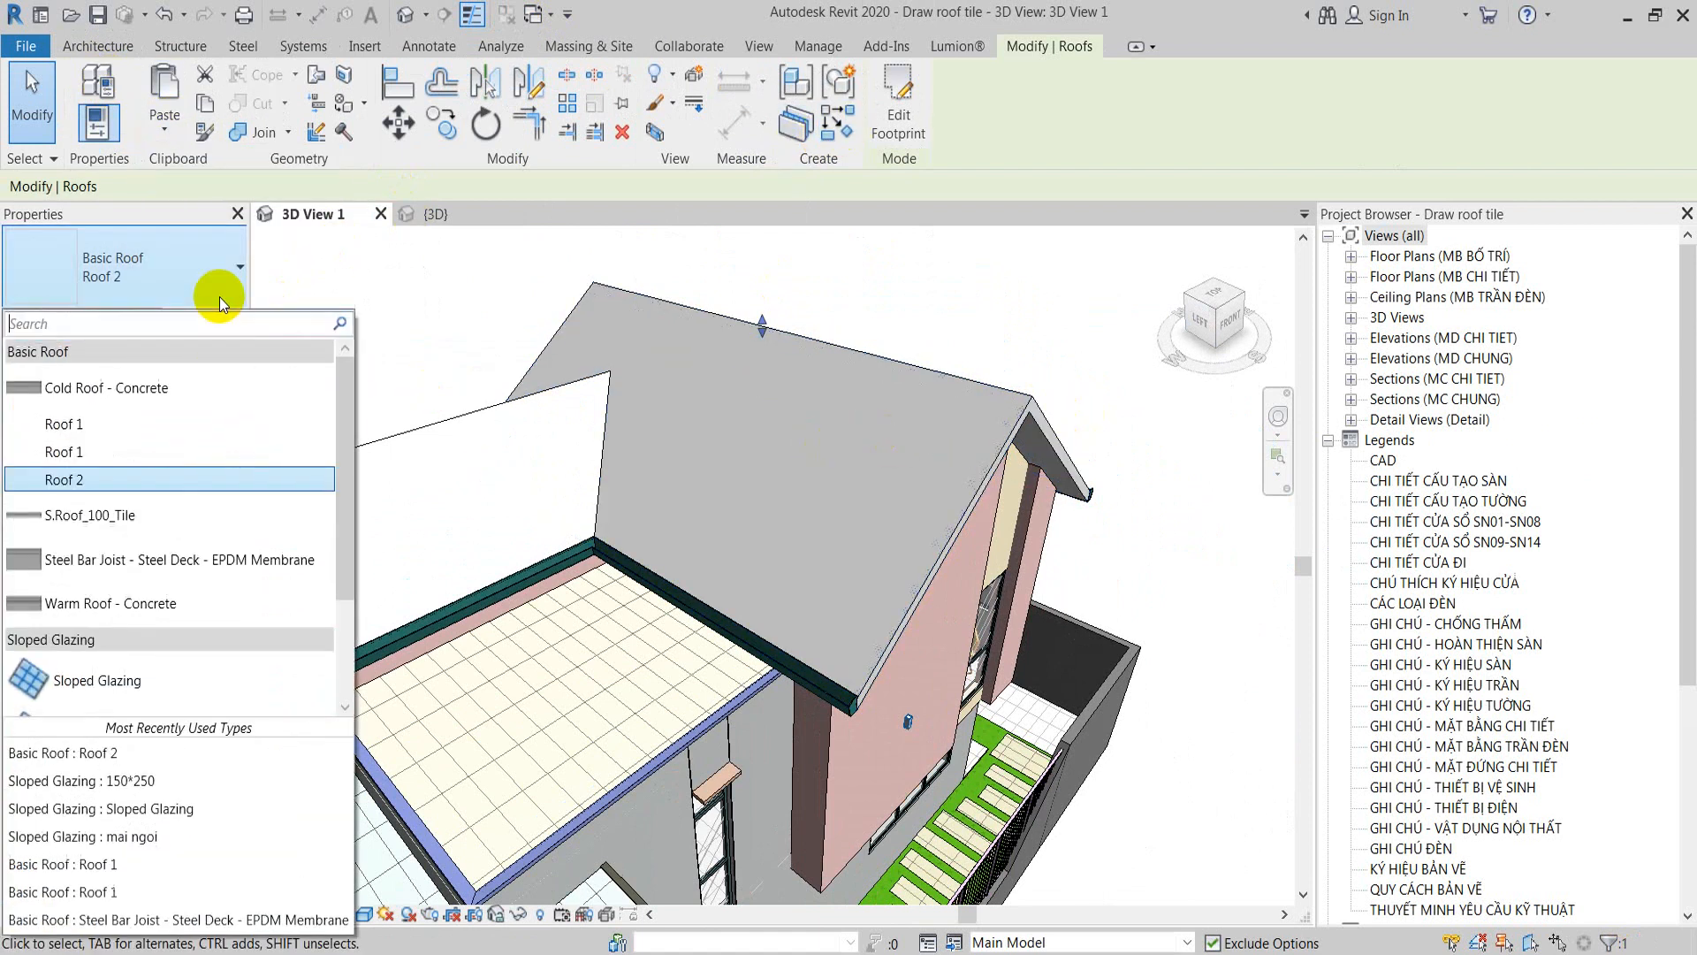
scroll(194, 564, "down", 3)
left_click(210, 521)
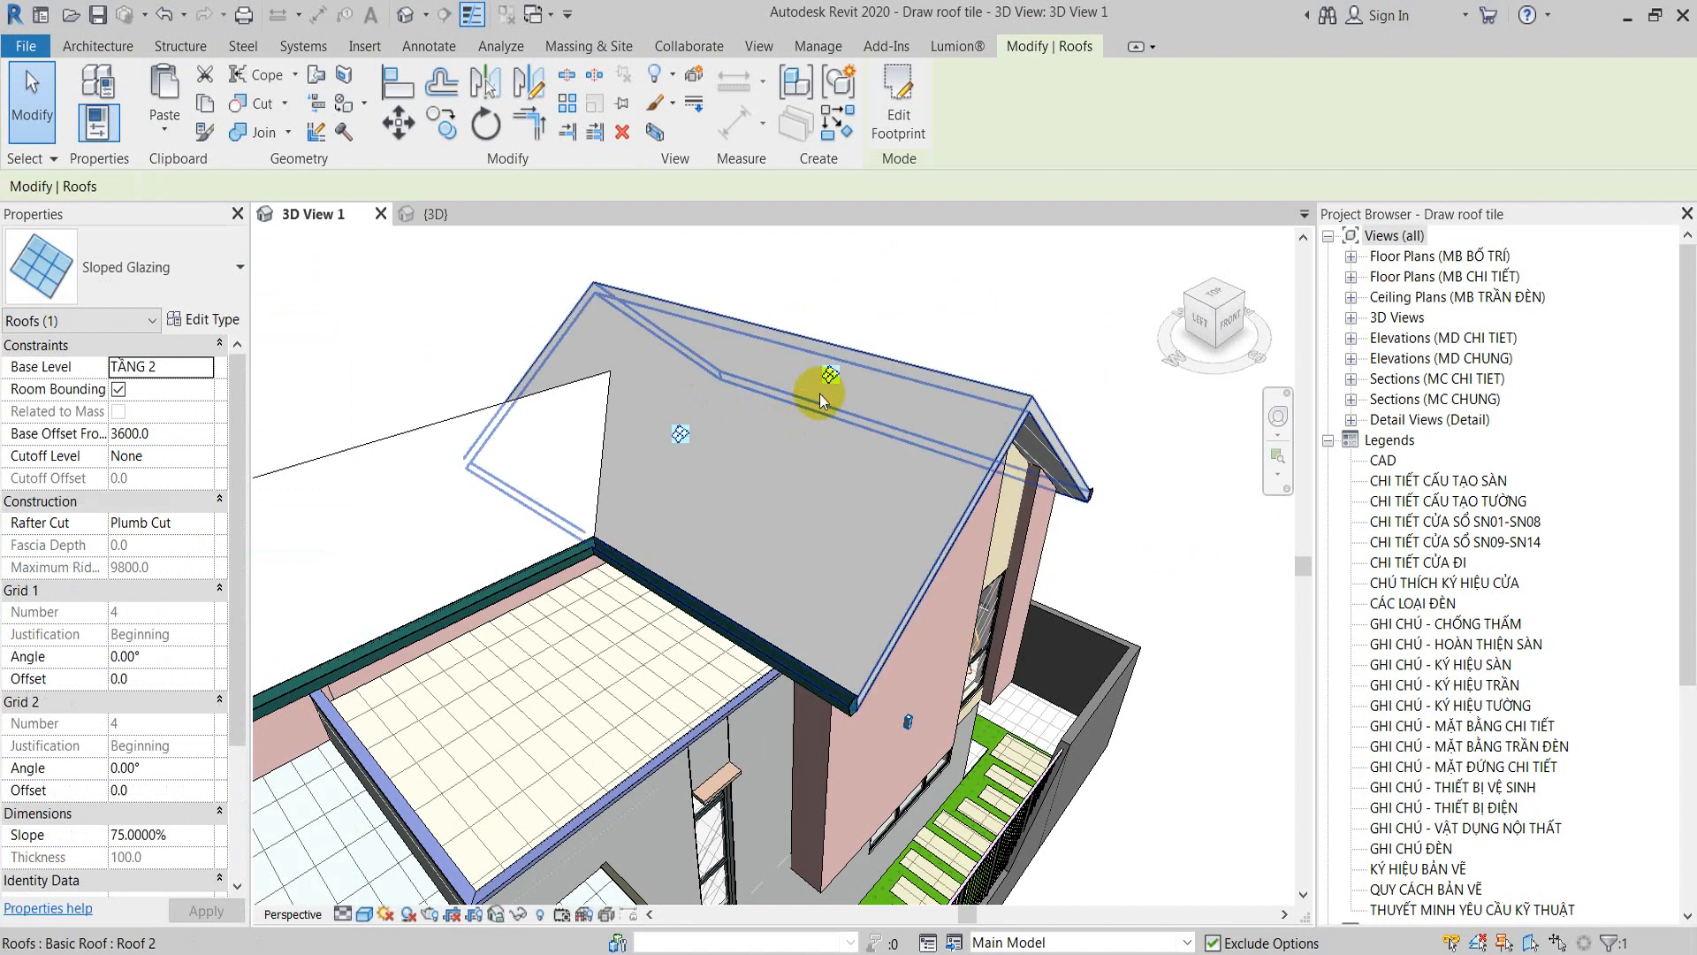
Step: Edit the sloped glazing roof's footprint and draw a boundary line through its middle, parallel to the ridge
mouse_move(955, 605)
middle_mouse_down()
mouse_move(927, 525)
mouse_move(745, 640)
middle_mouse_up()
middle_click_drag(917, 283, 912, 305)
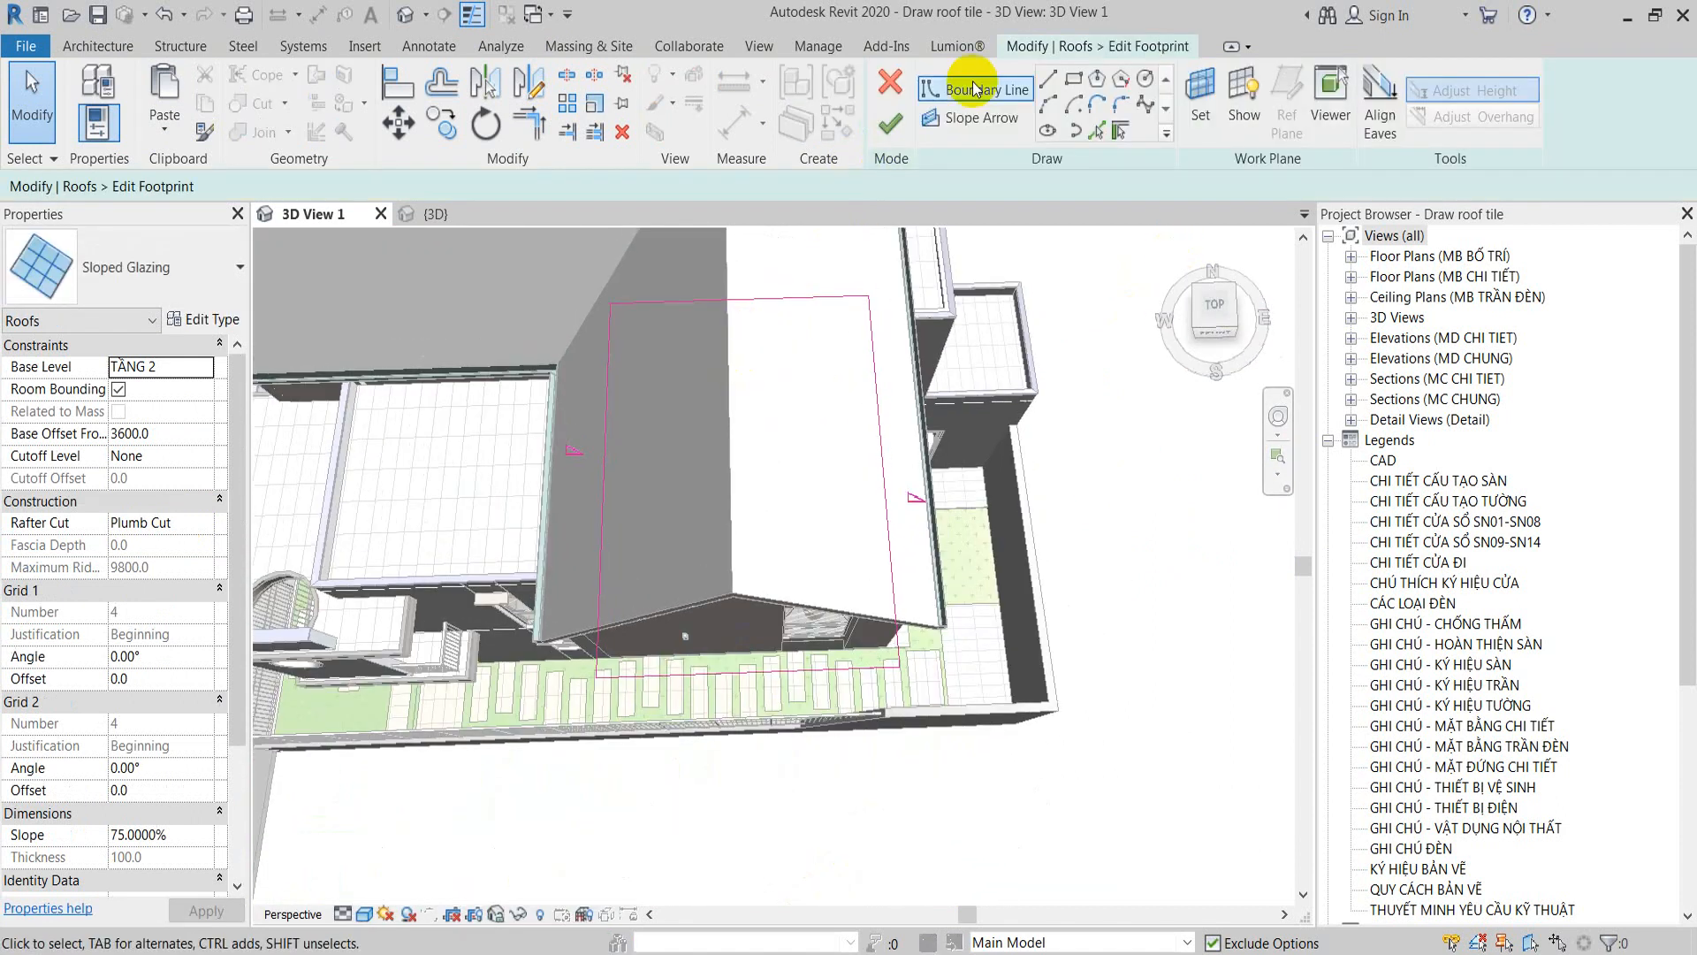
left_click(1049, 77)
scroll(776, 257, "up", 3)
left_click(729, 288)
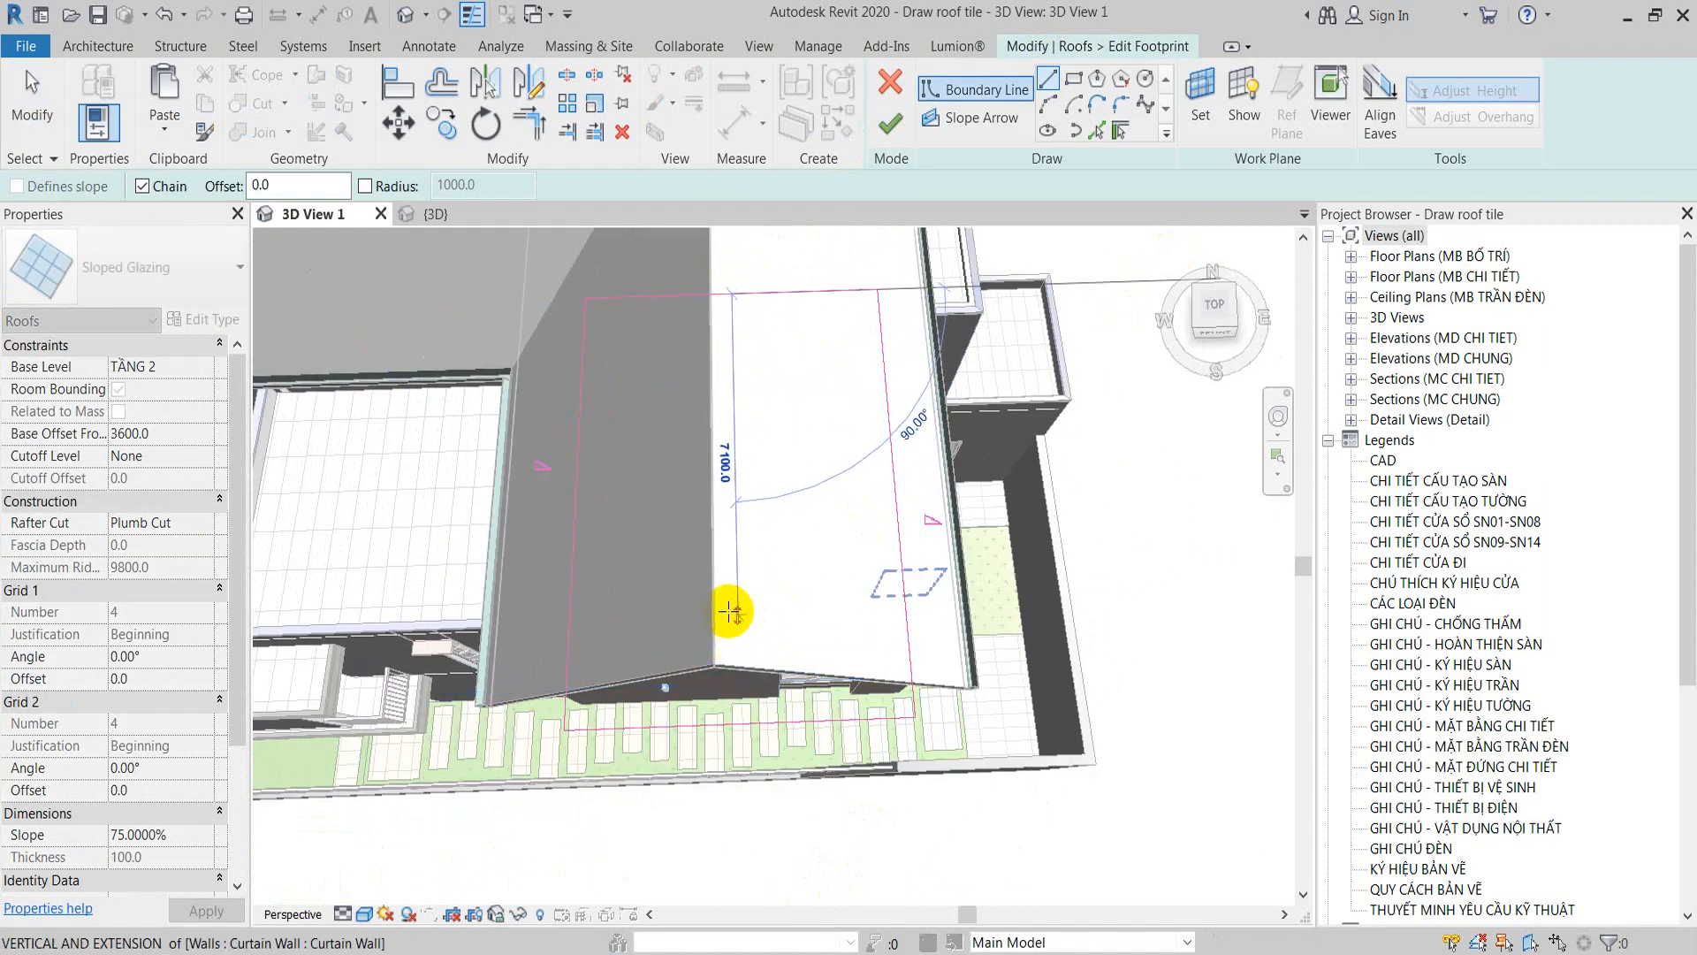
left_click(740, 725)
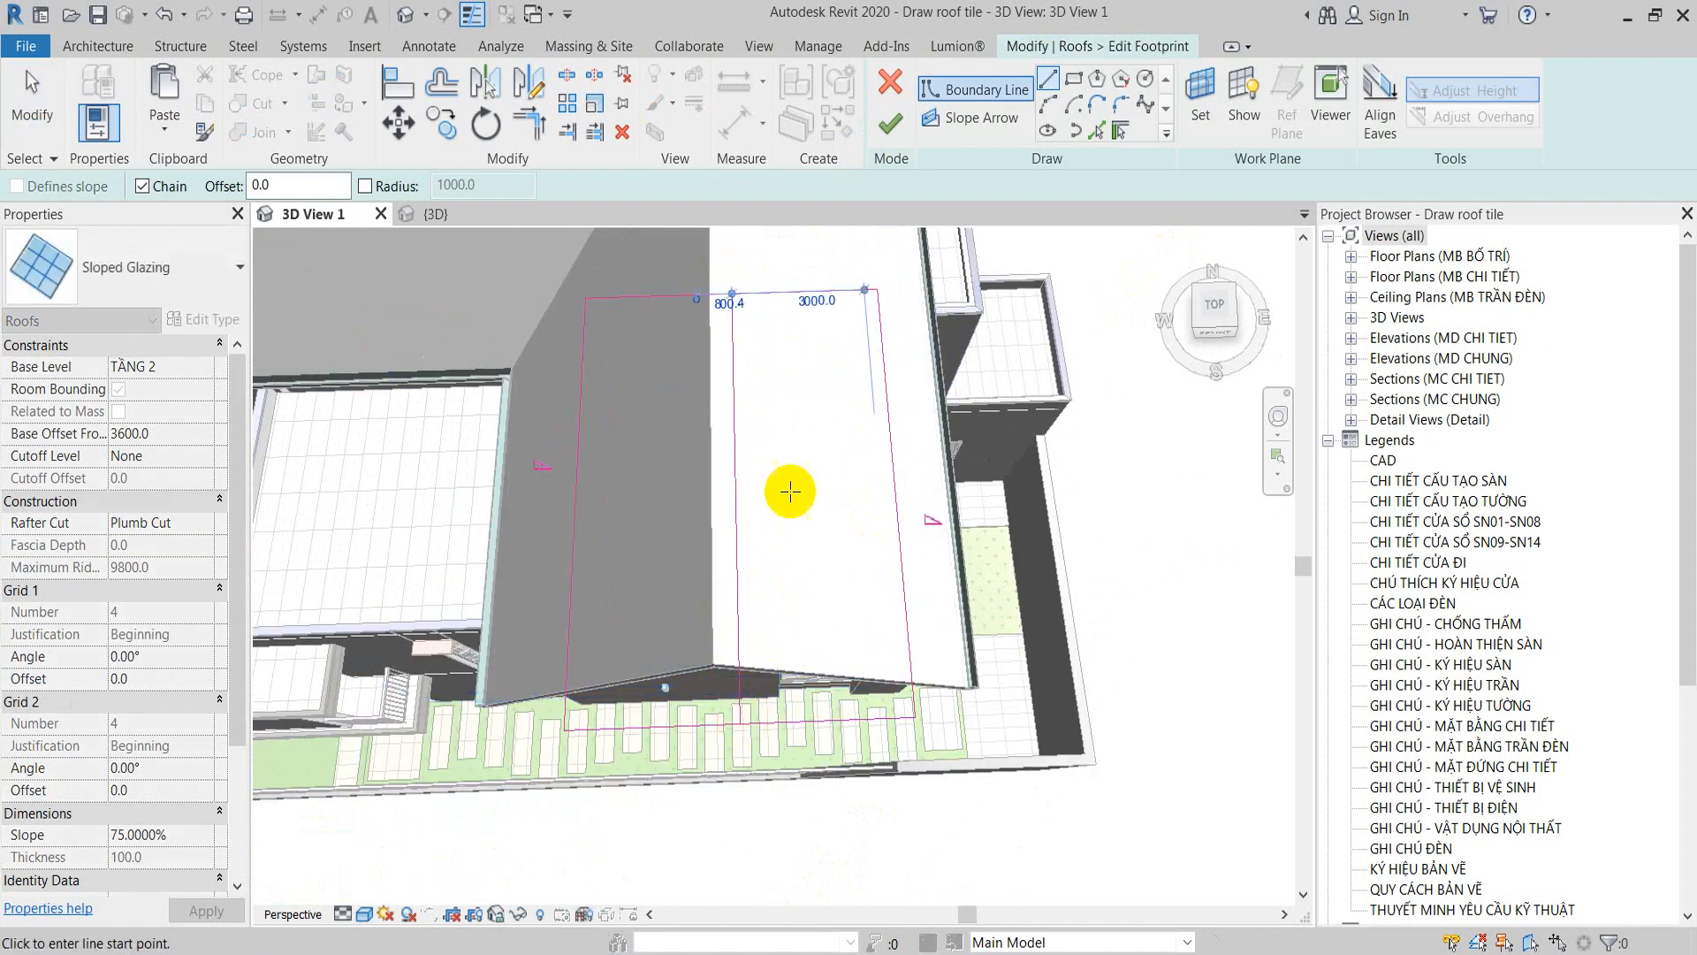
key("Escape")
key("Escape")
Step: Trim the boundary to the half with the dark roof slope, delete the leftover edge line, and finish the footprint
left_click(728, 323)
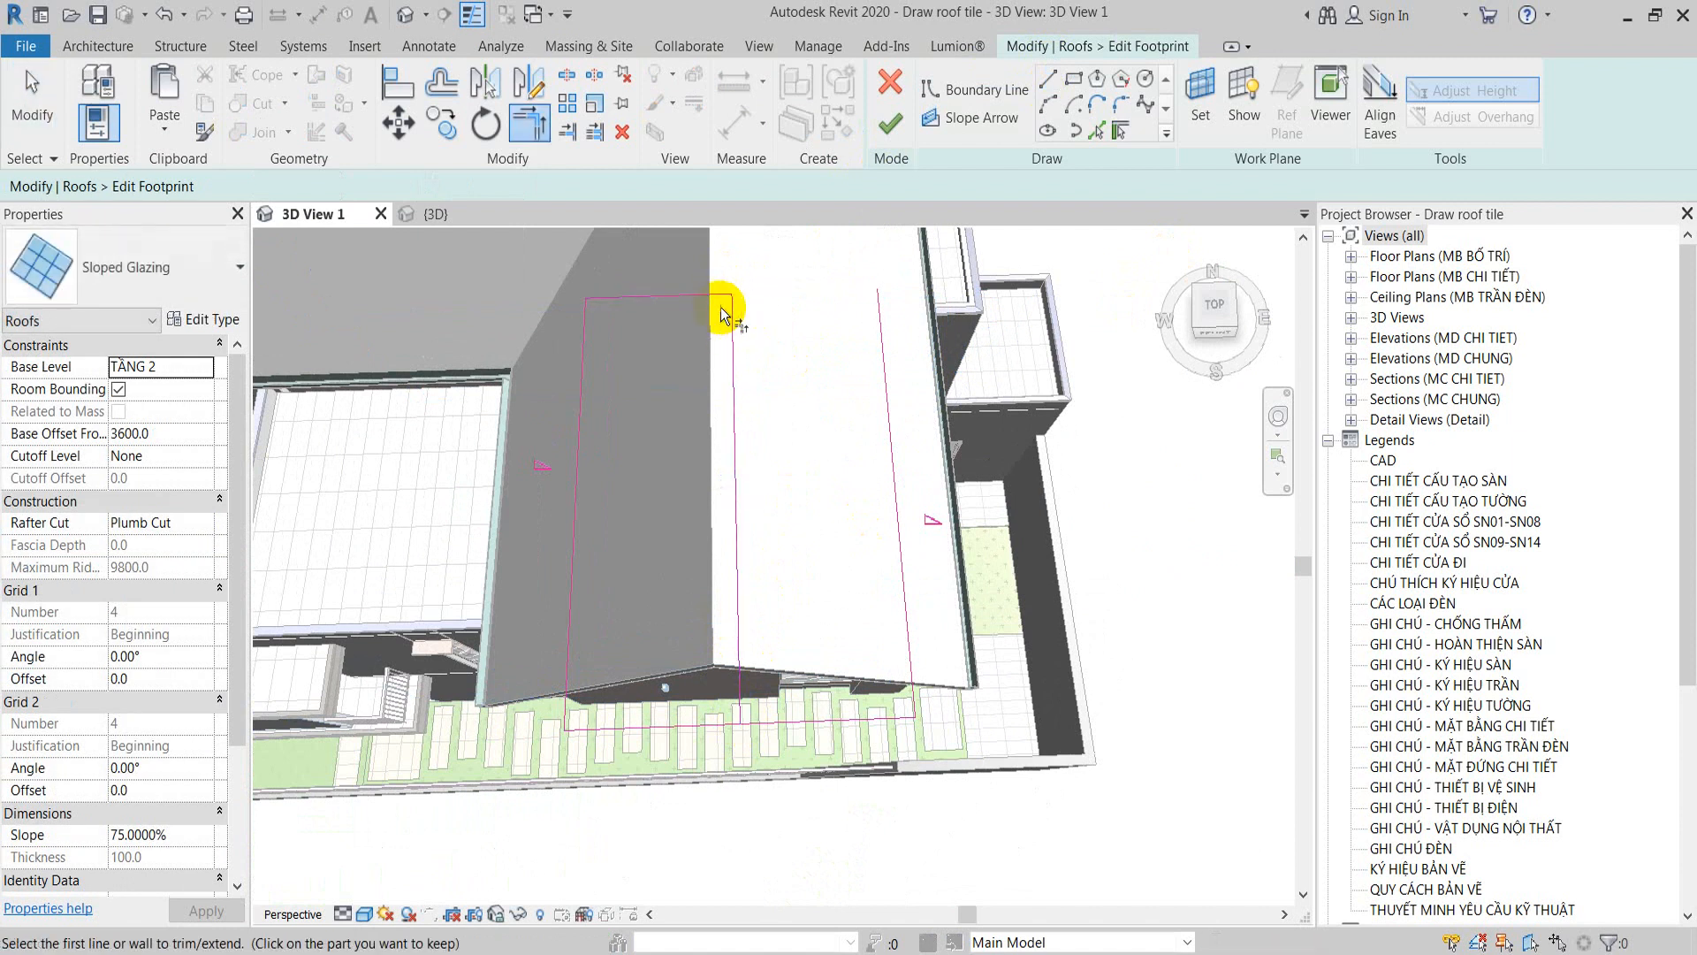
left_click(707, 723)
key("Escape")
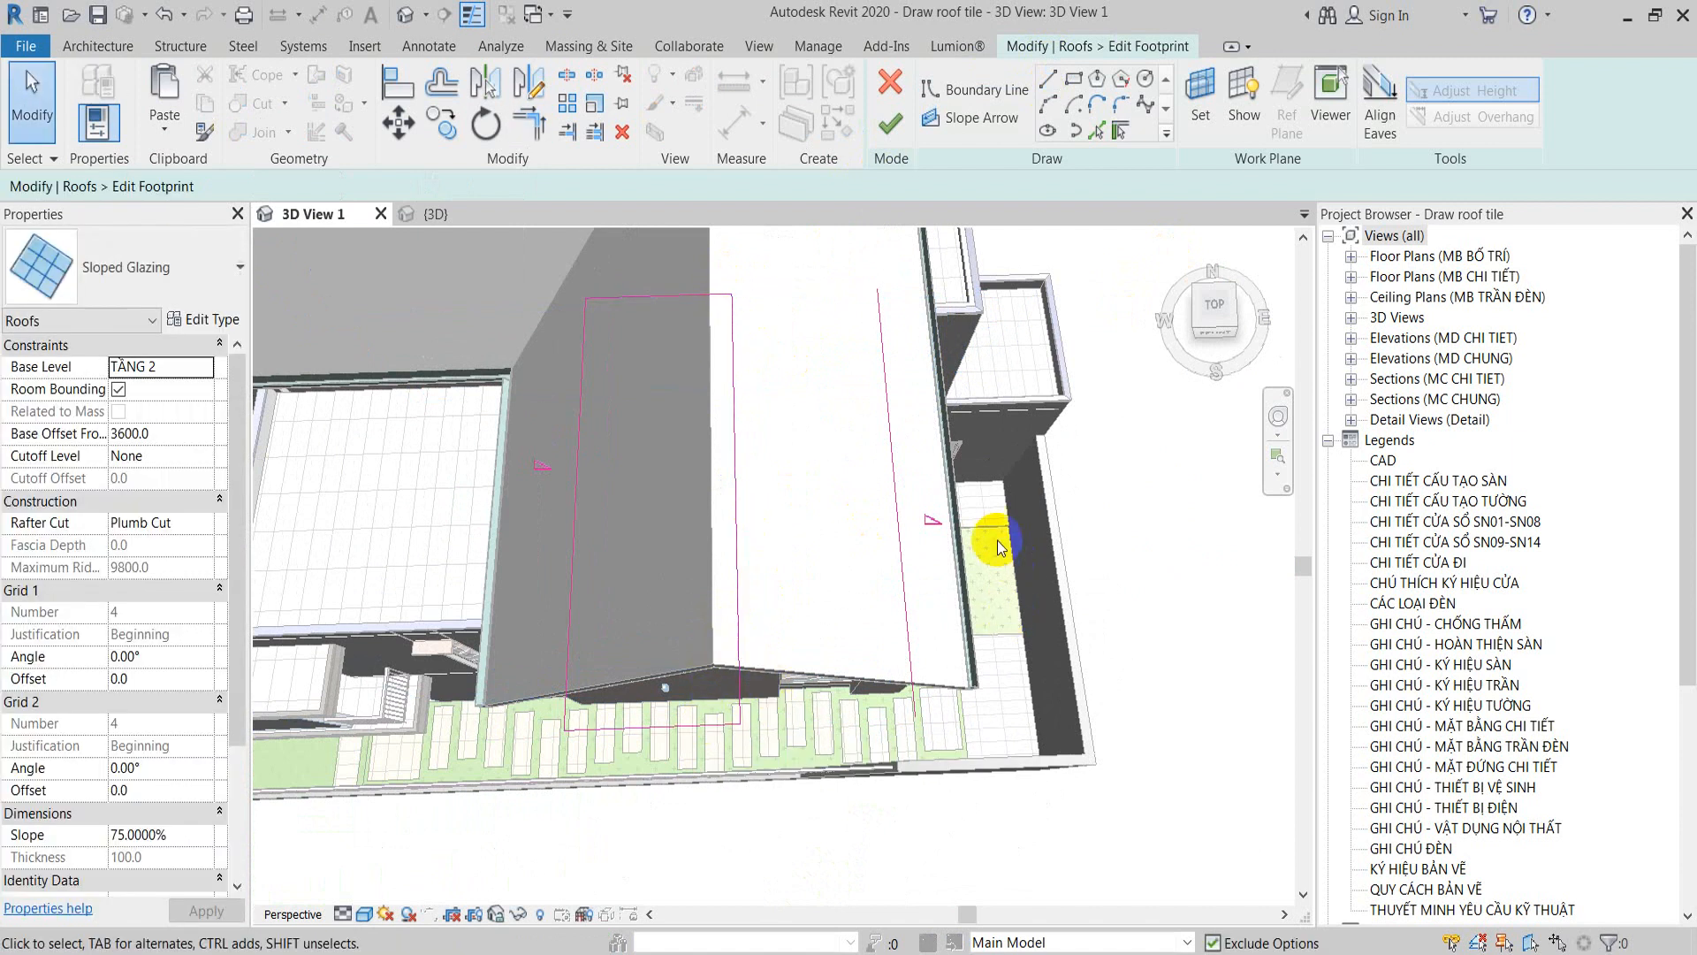
left_click_drag(996, 539, 772, 413)
key("Delete")
left_click(889, 130)
Step: Set the sloped glazing roof's base offset from level to 3800 mm
middle_click_drag(697, 402, 250, 359, "shift")
middle_click_drag(809, 381, 795, 387, "shift")
left_click(1236, 320)
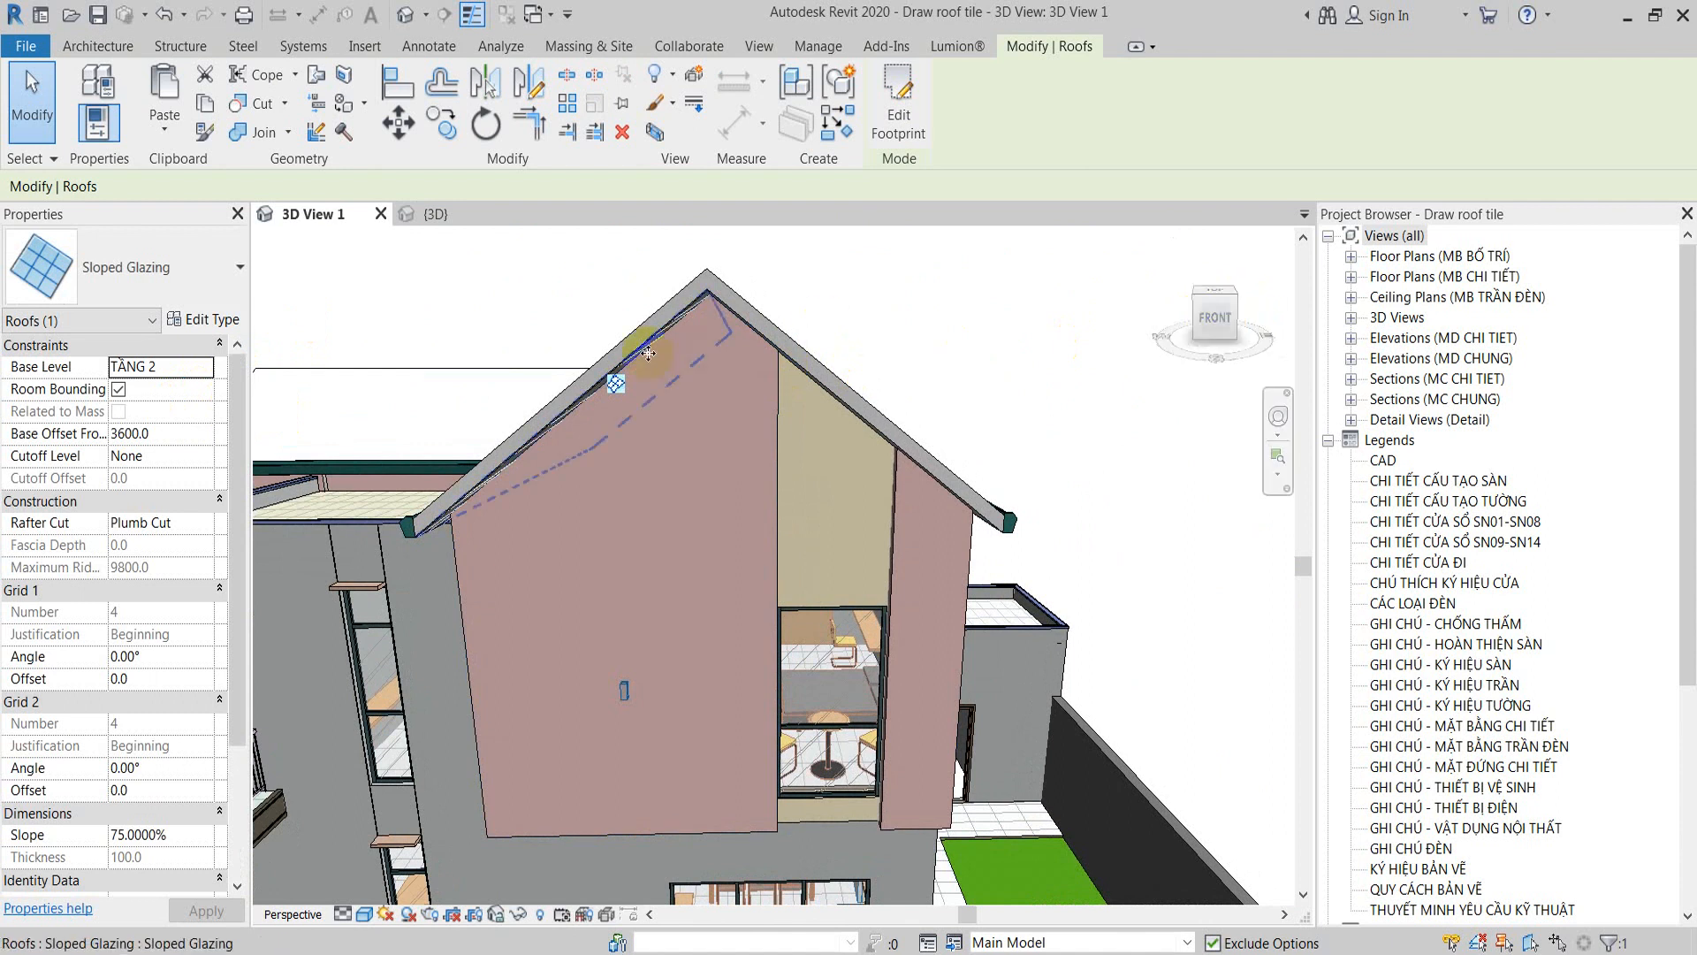
scroll(338, 382, "up", 2)
left_click(118, 433)
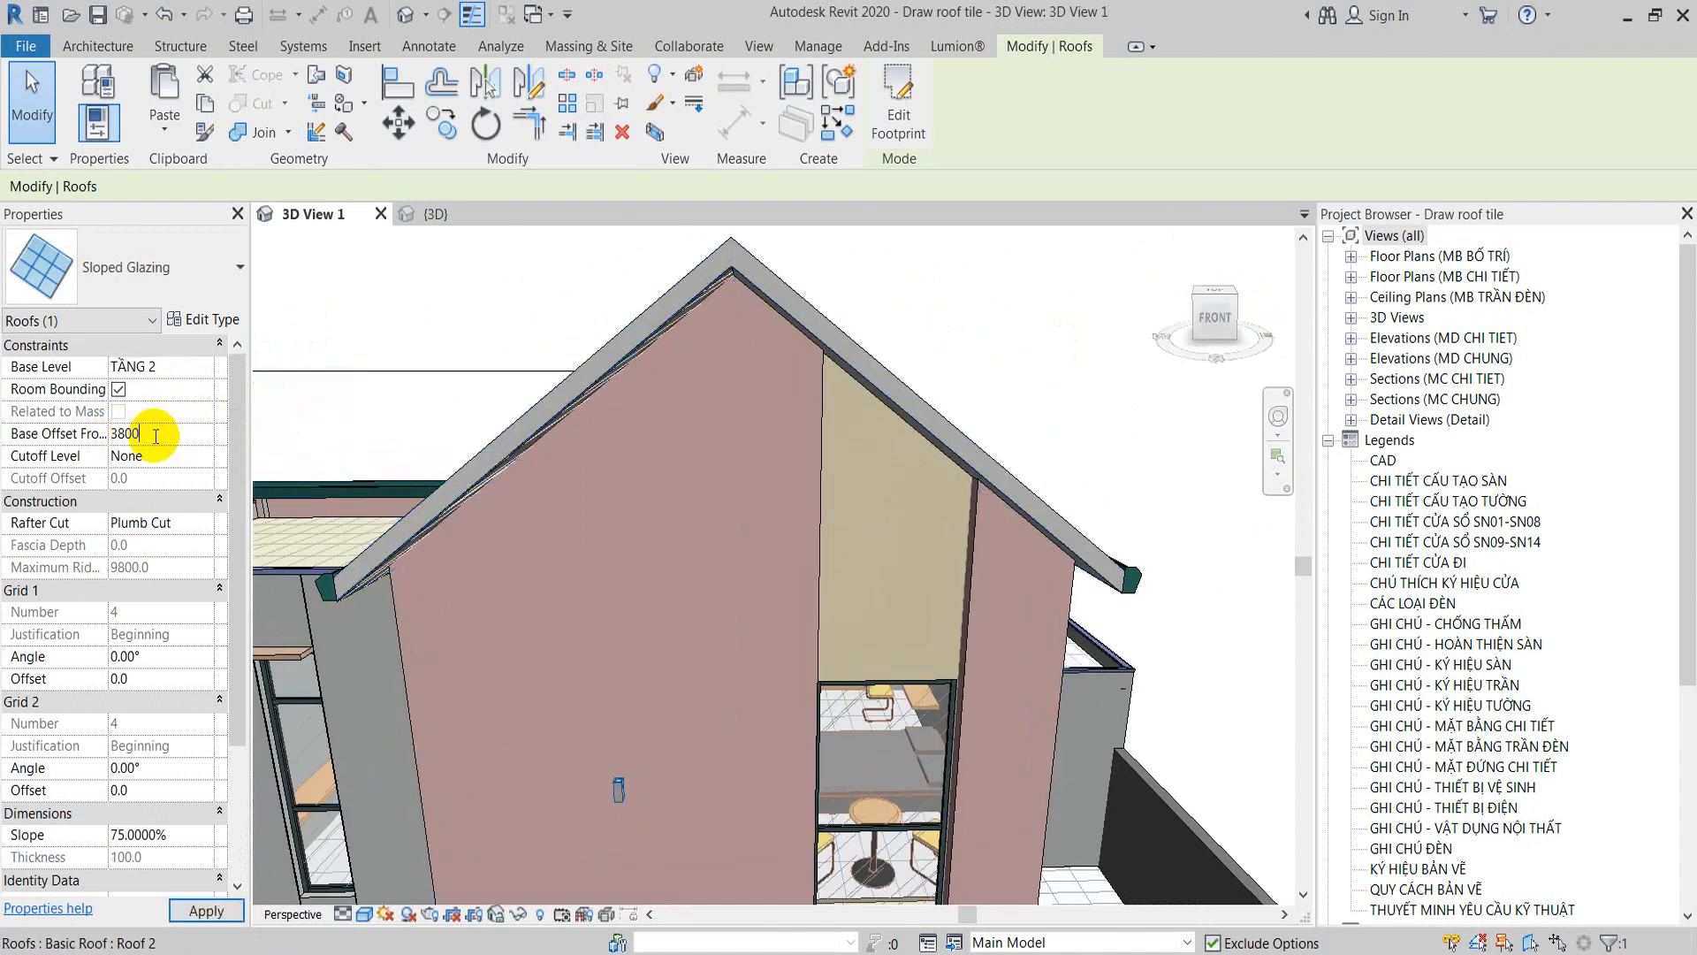
key("Return")
middle_click_drag(696, 351, 792, 401, "shift")
scroll(898, 401, "up", 2)
middle_click_drag(907, 410, 1004, 437, "shift")
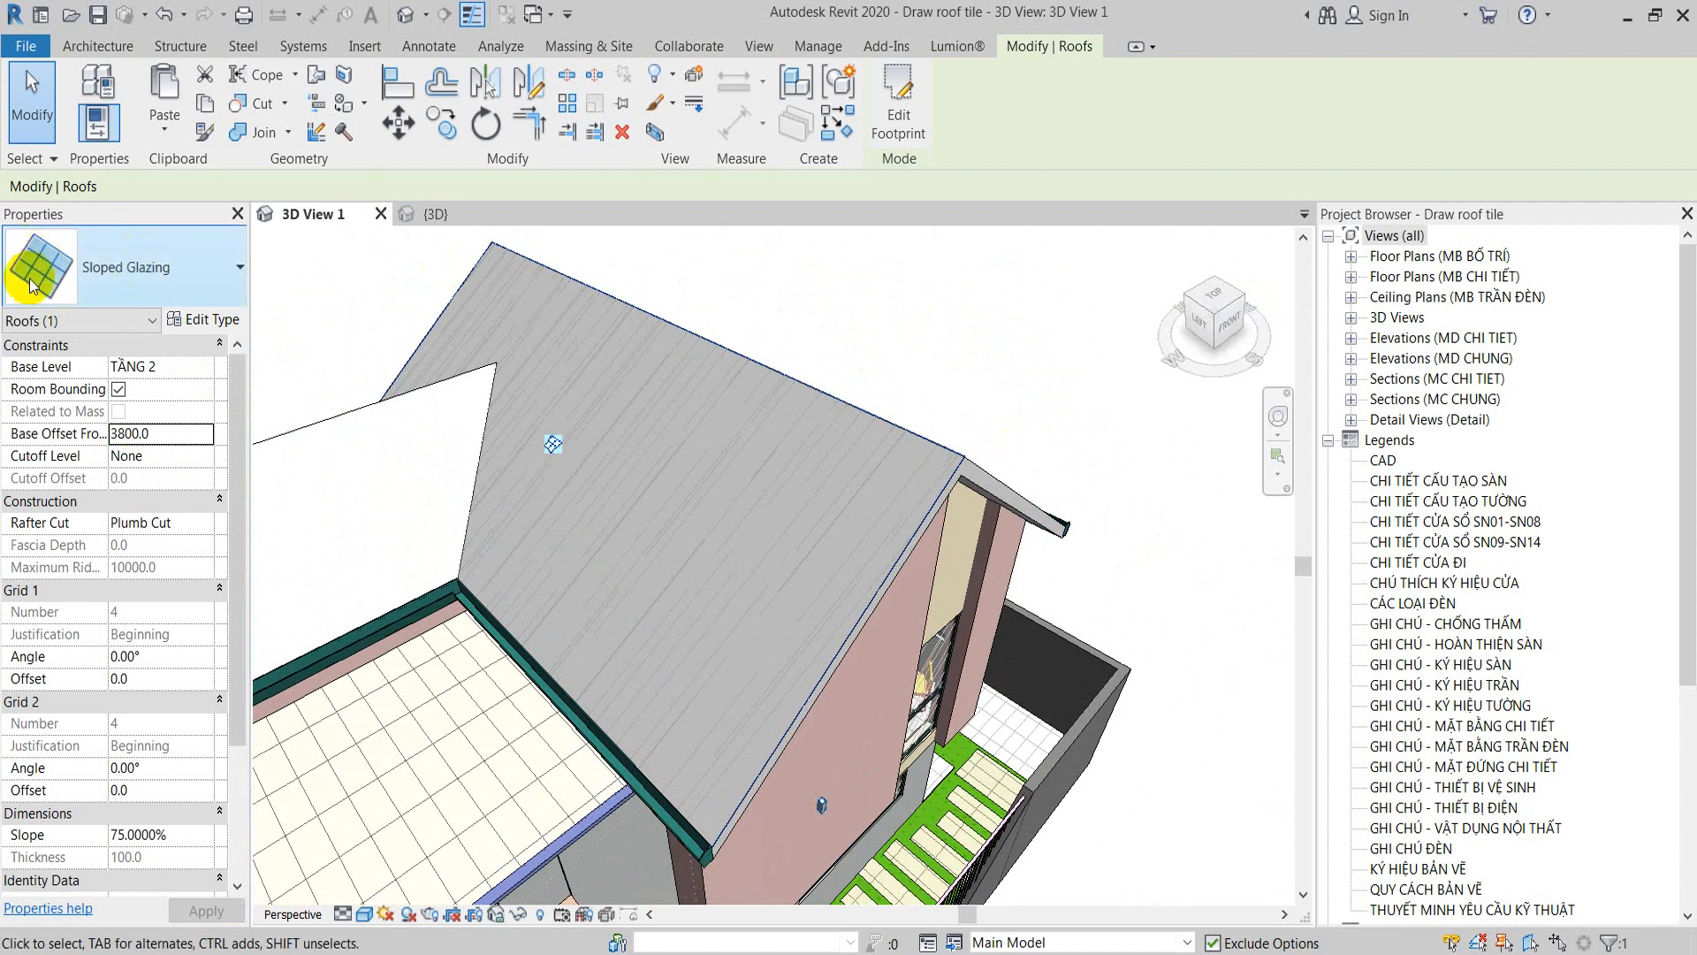
Step: Duplicate the Sloped Glazing type as "Roof tile"
left_click(192, 319)
left_click(1360, 219)
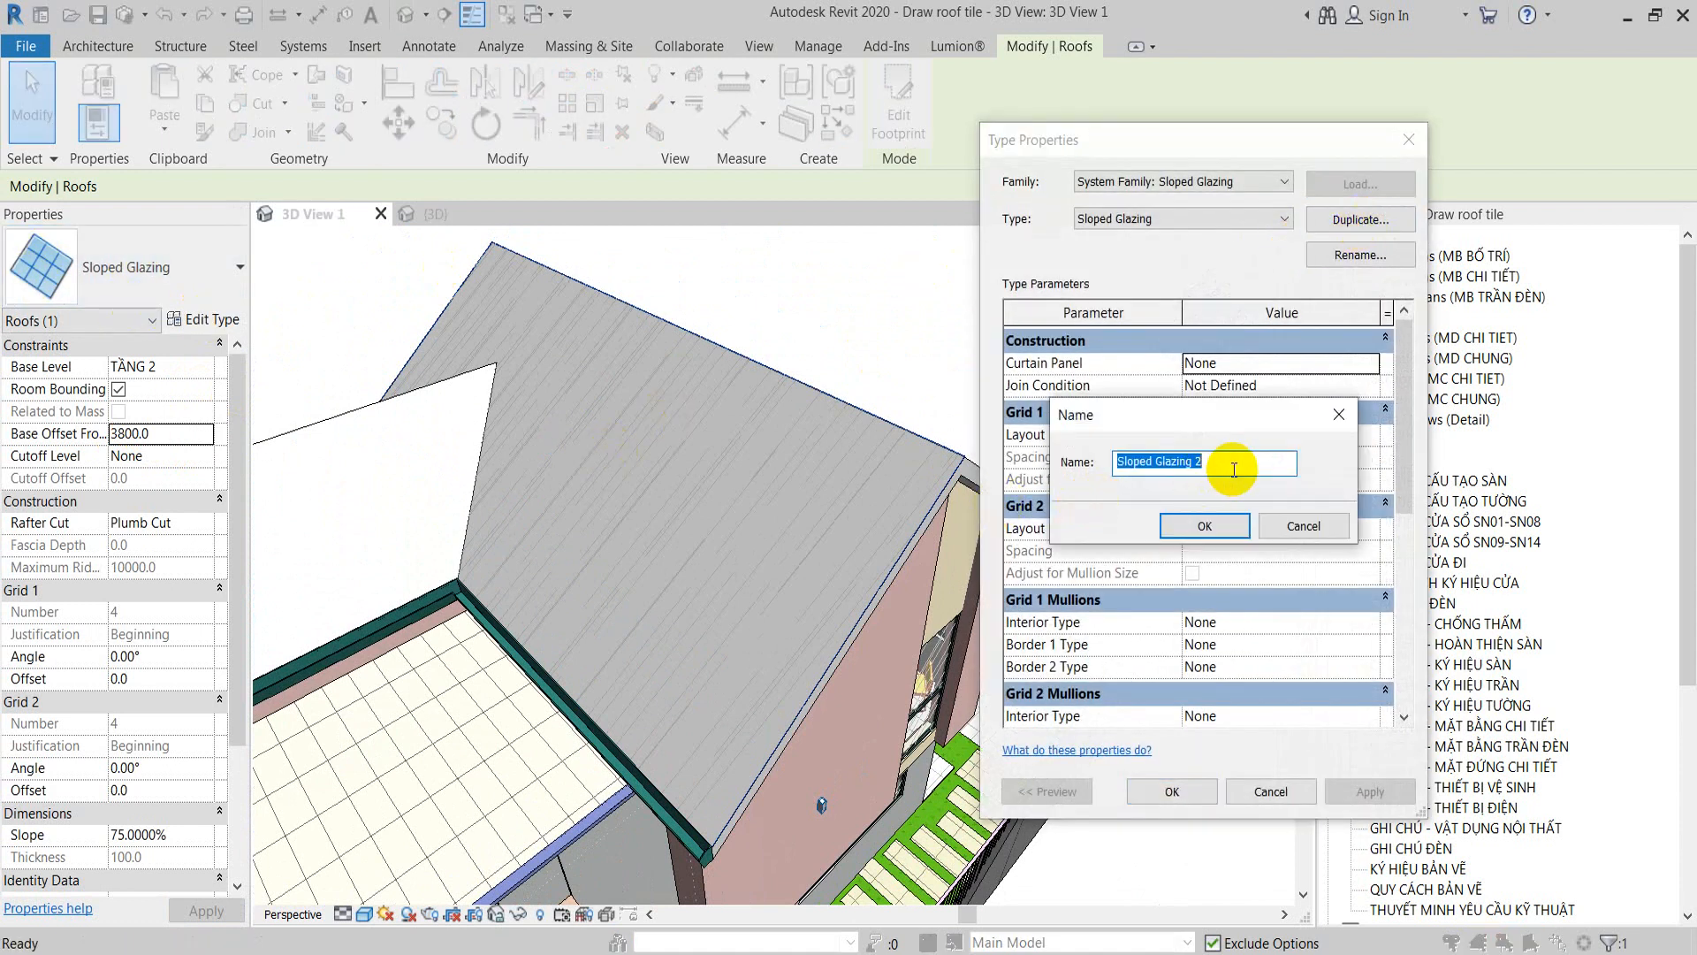
type("Roof tile")
key("Return")
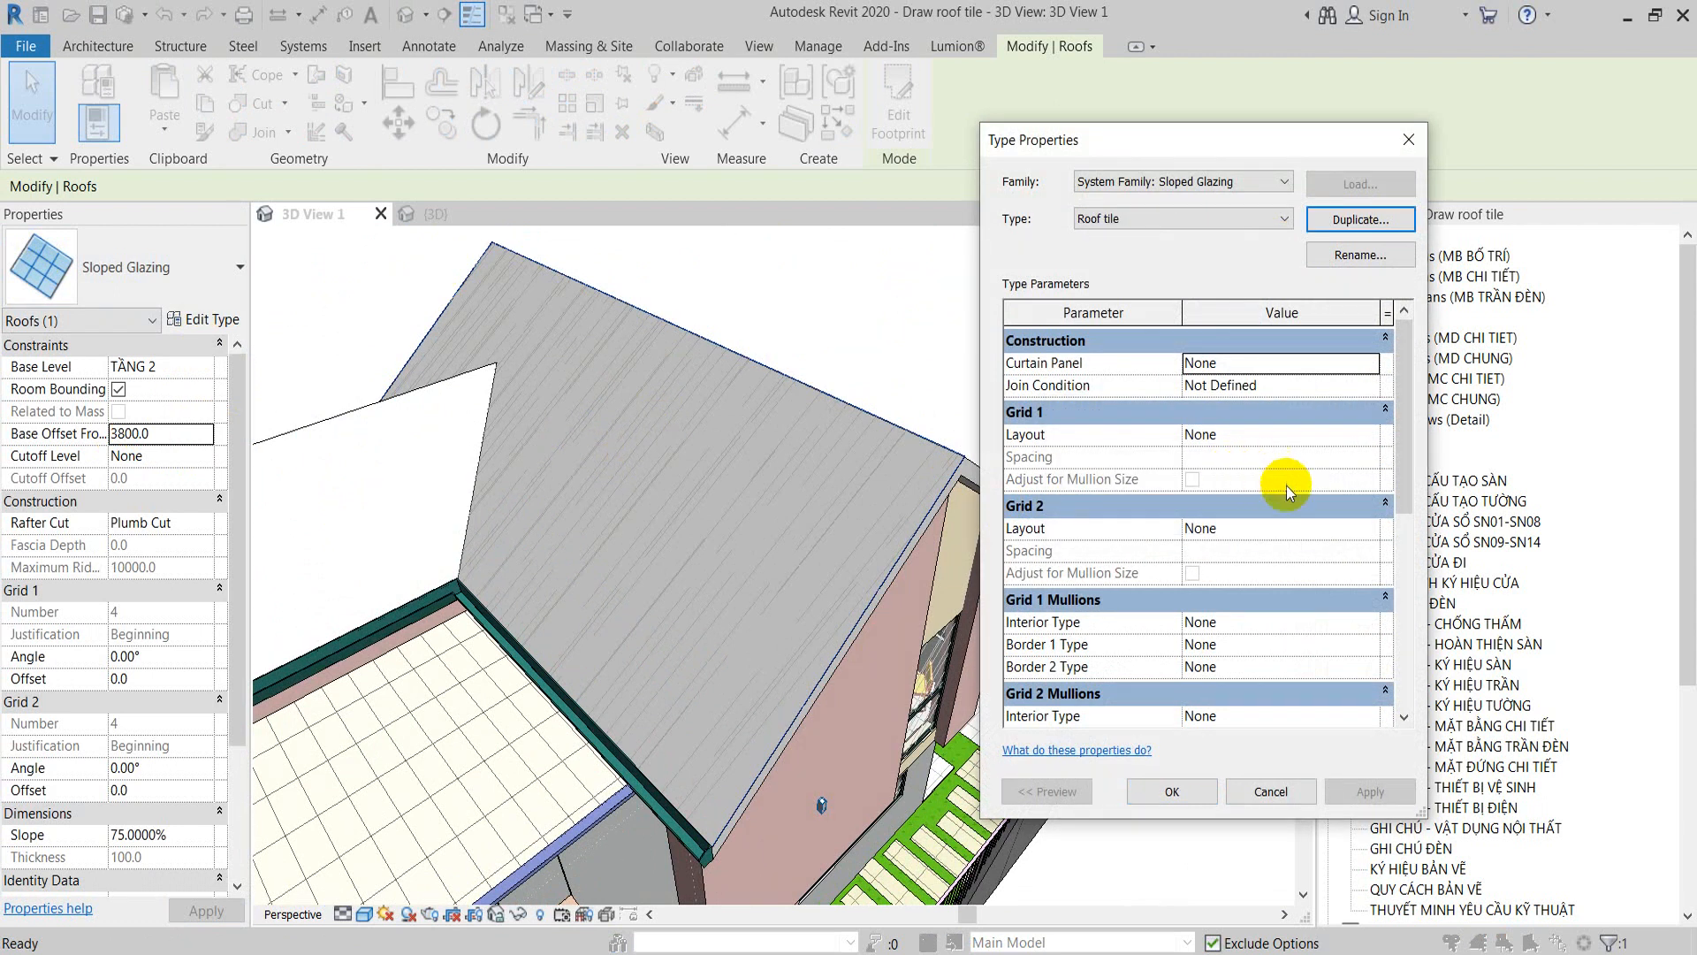
Step: Set the Roof tile type's grids to Fixed Distance, with 300 mm spacing for Grid 1 and 180 mm for Grid 2
scroll(1280, 485, "down", 1)
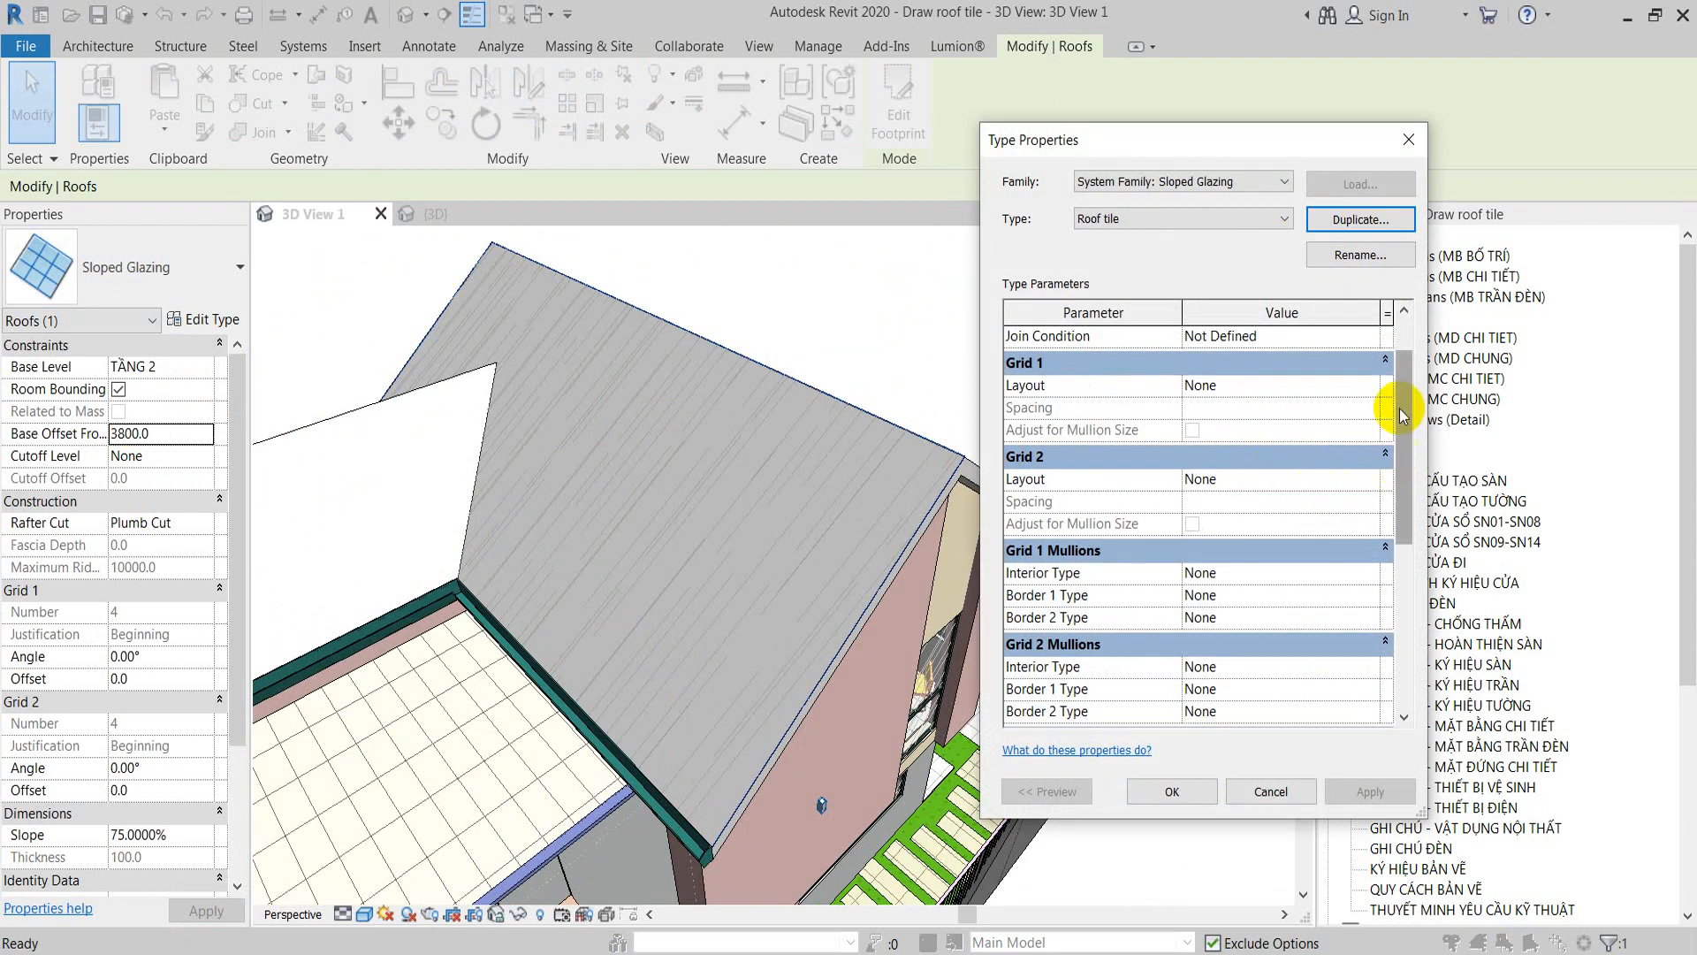
left_click(1379, 387)
left_click(1272, 426)
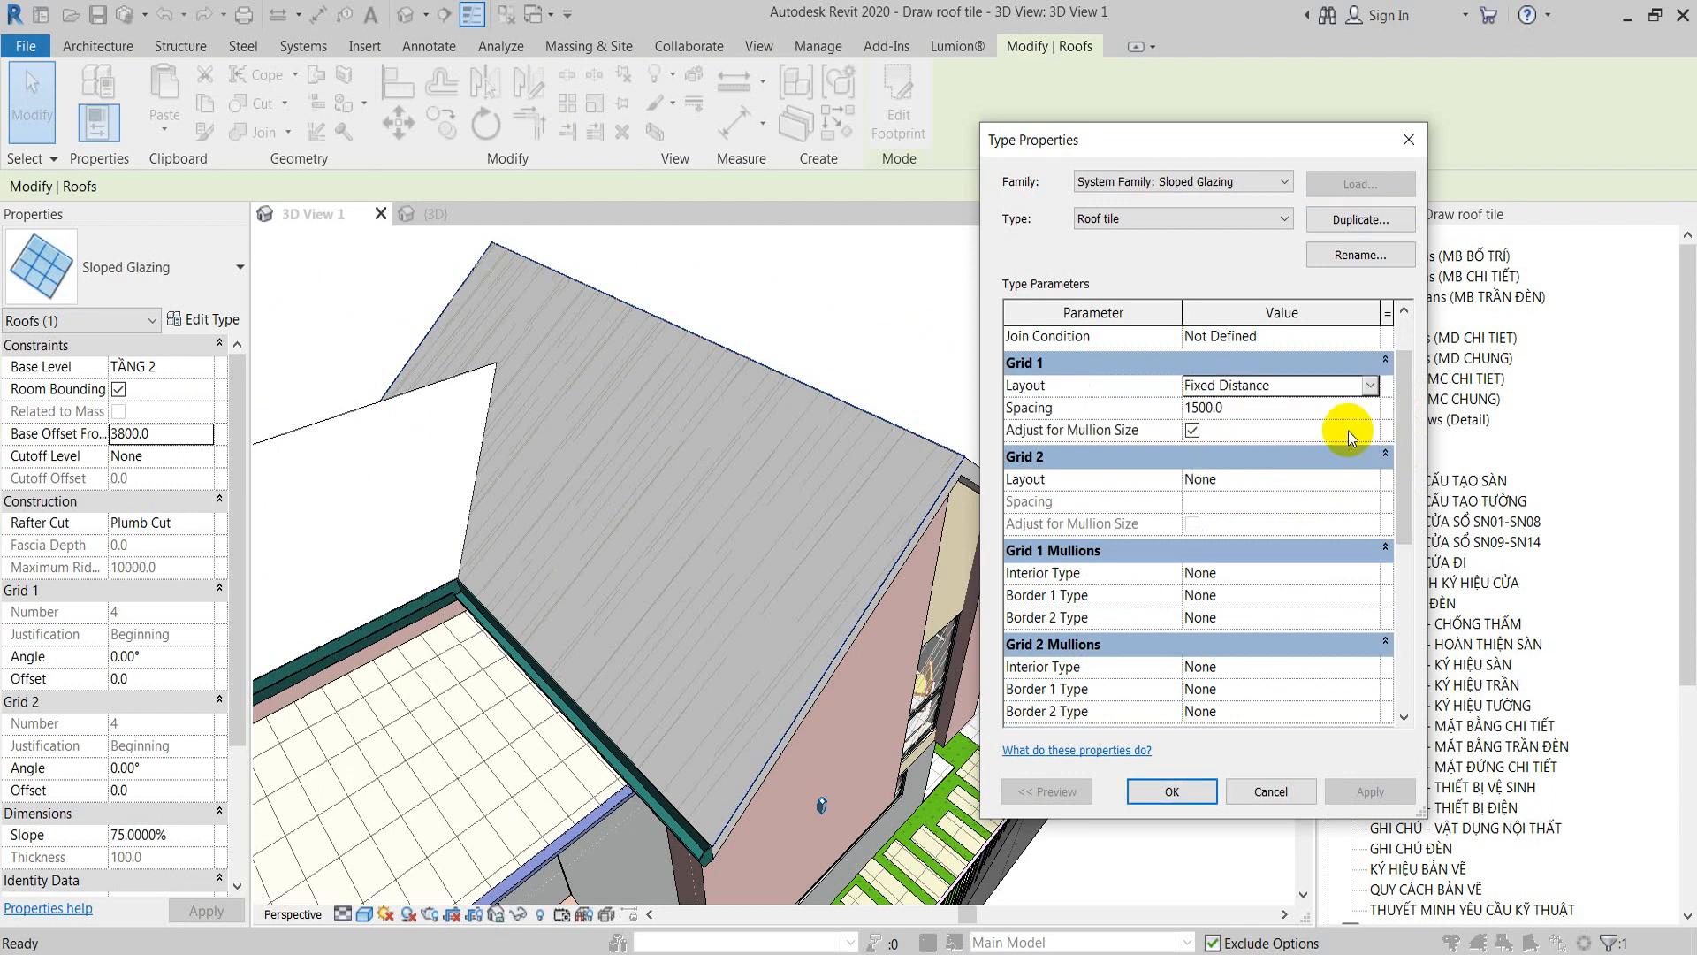
left_click(1375, 489)
left_click(1247, 516)
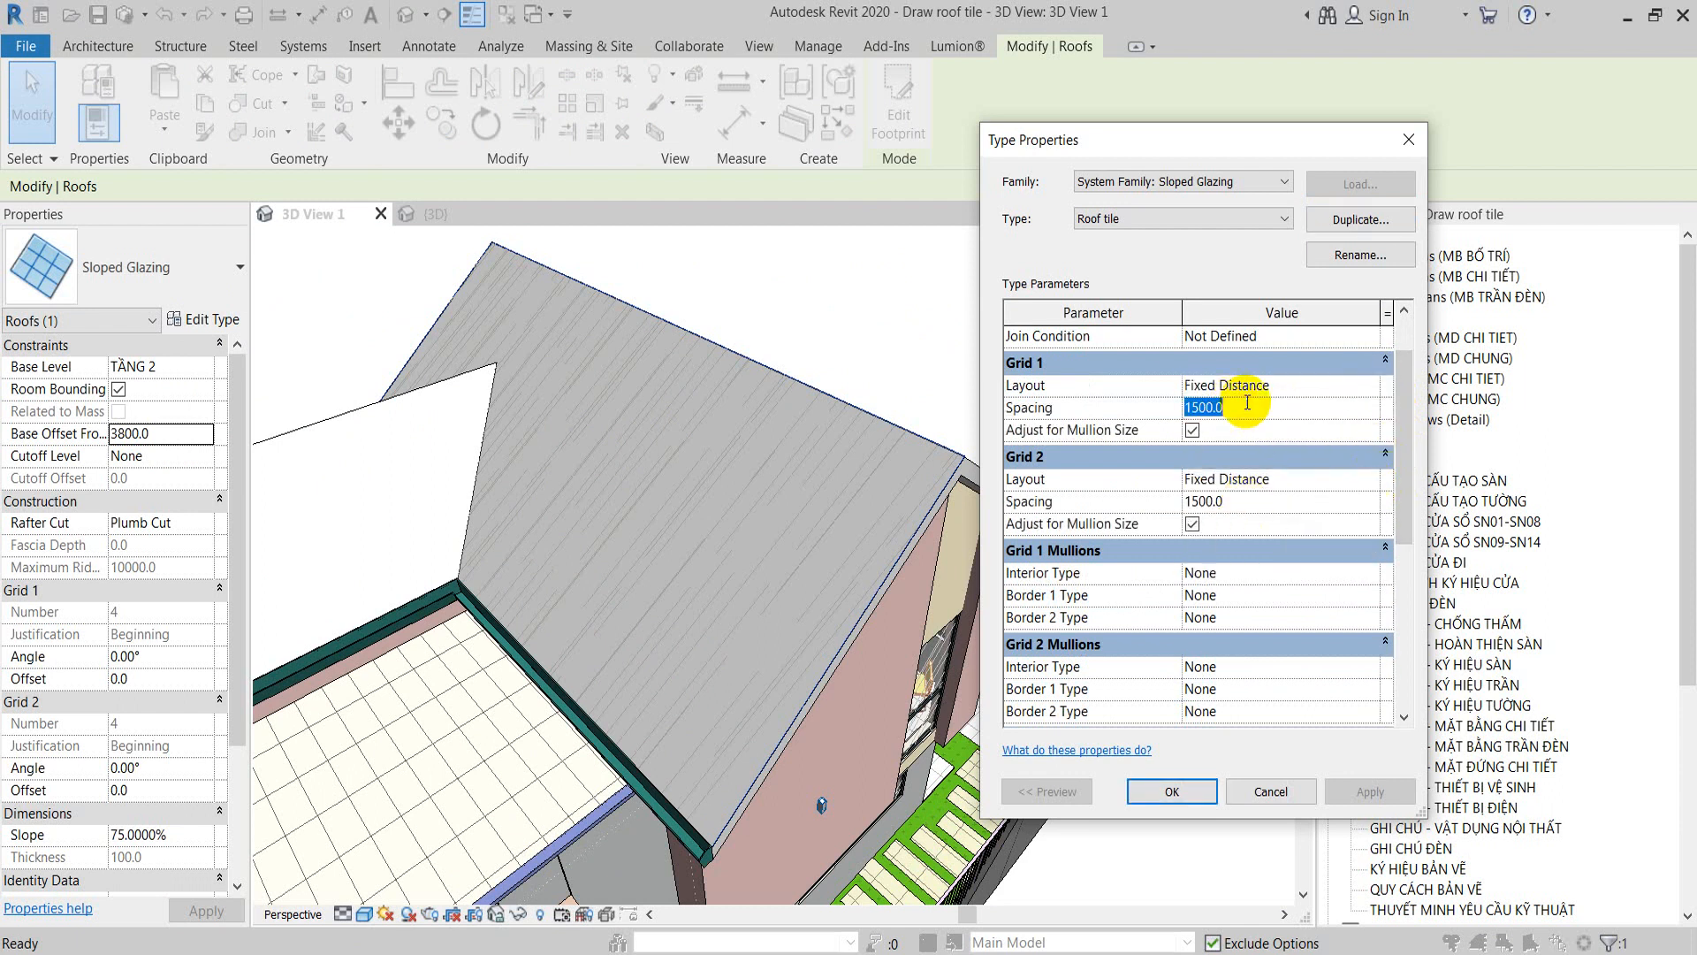
type("300")
left_click(1281, 502)
type("180")
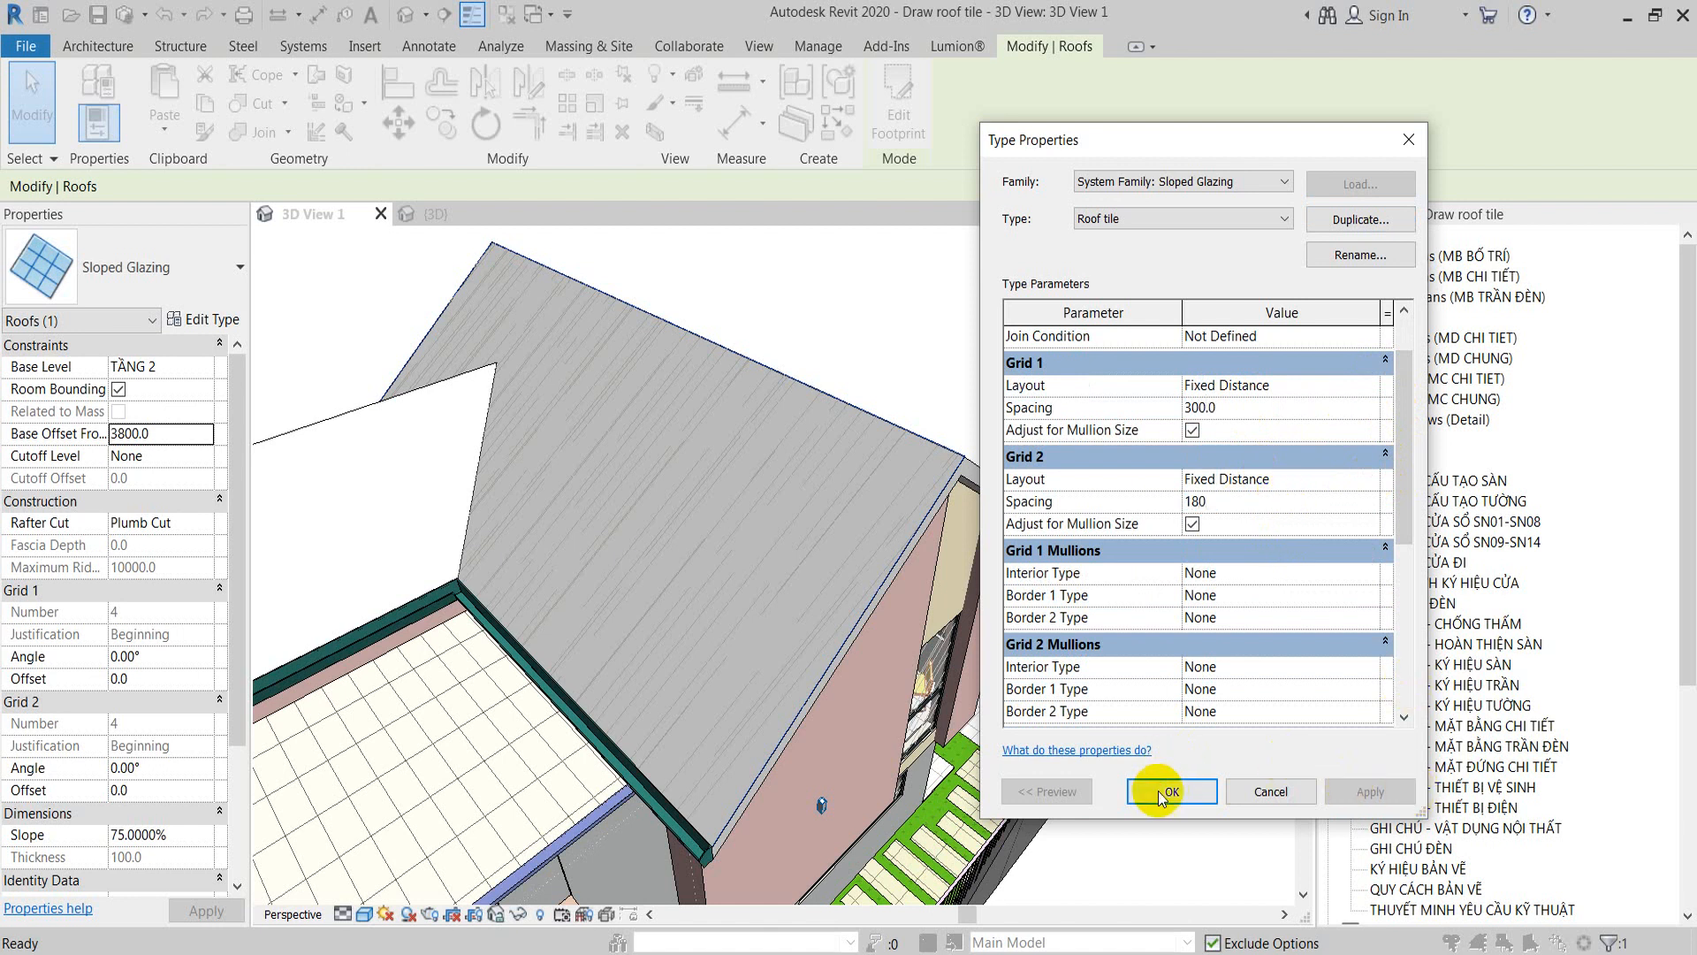
left_click(1159, 791)
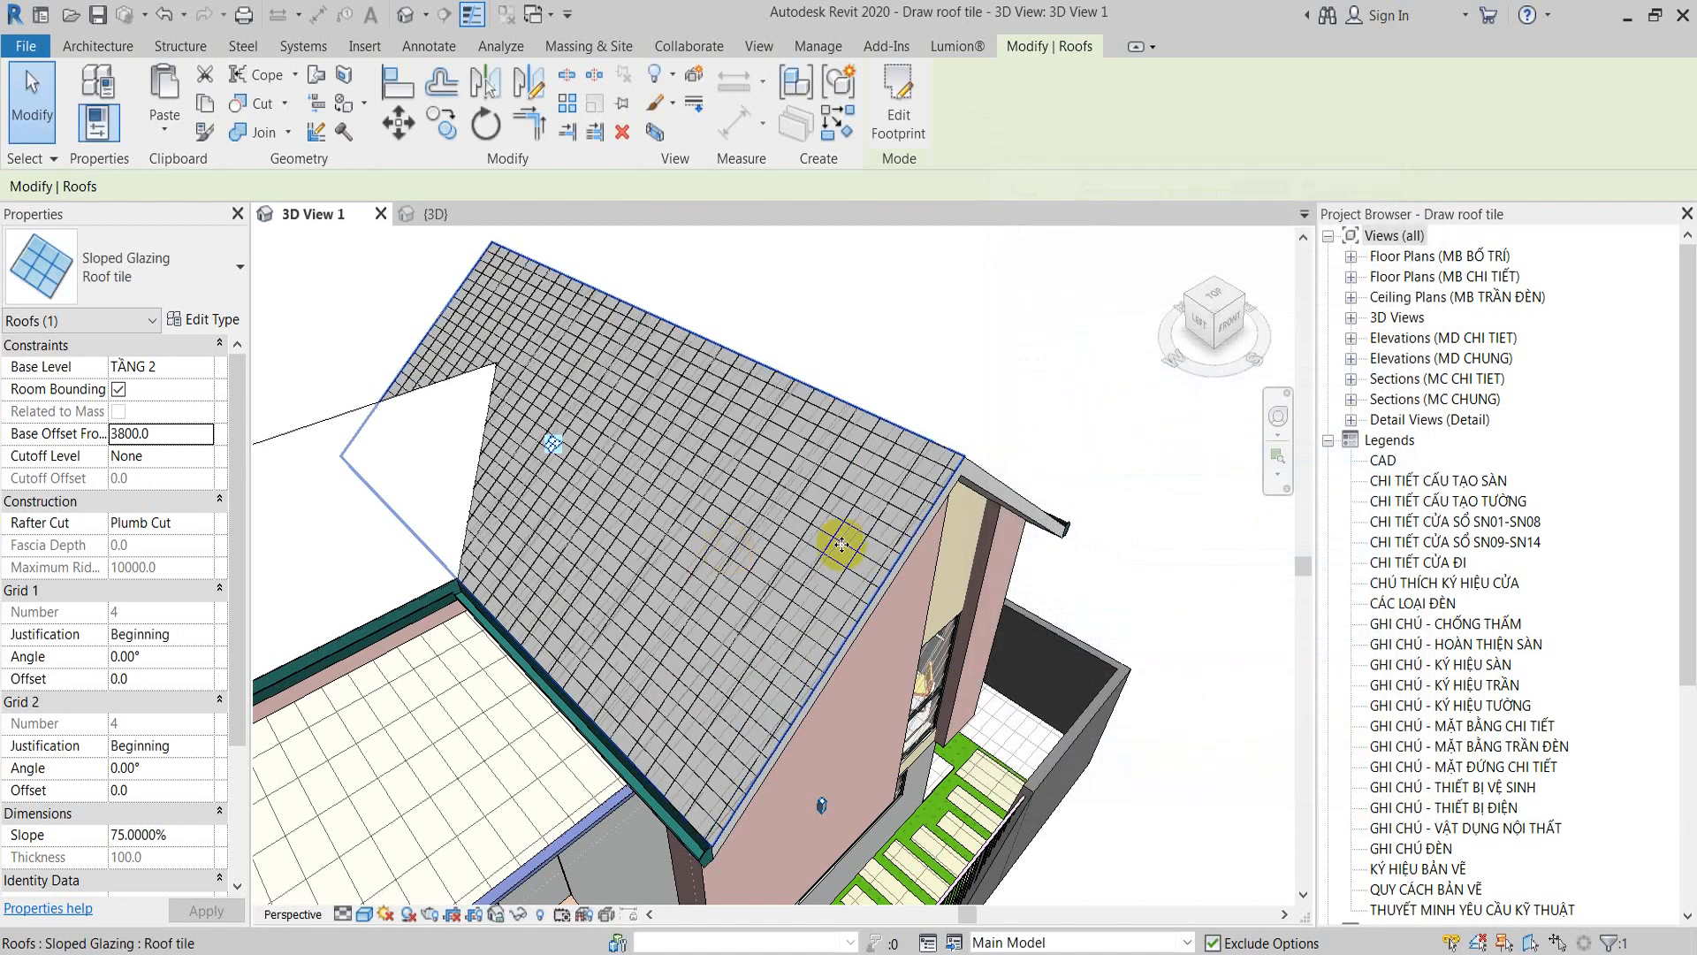
Step: Undo the Roof tile type and grid changes on the sloped glazing roof
scroll(862, 547, "up", 2)
middle_click_drag(860, 587, 967, 566, "shift")
key("ctrl+z")
Step: Set the Sloped Glazing type's grids to Fixed Distance, with 180 mm spacing for Grid 1 and 300 mm for Grid 2
left_click(909, 464)
left_click(210, 319)
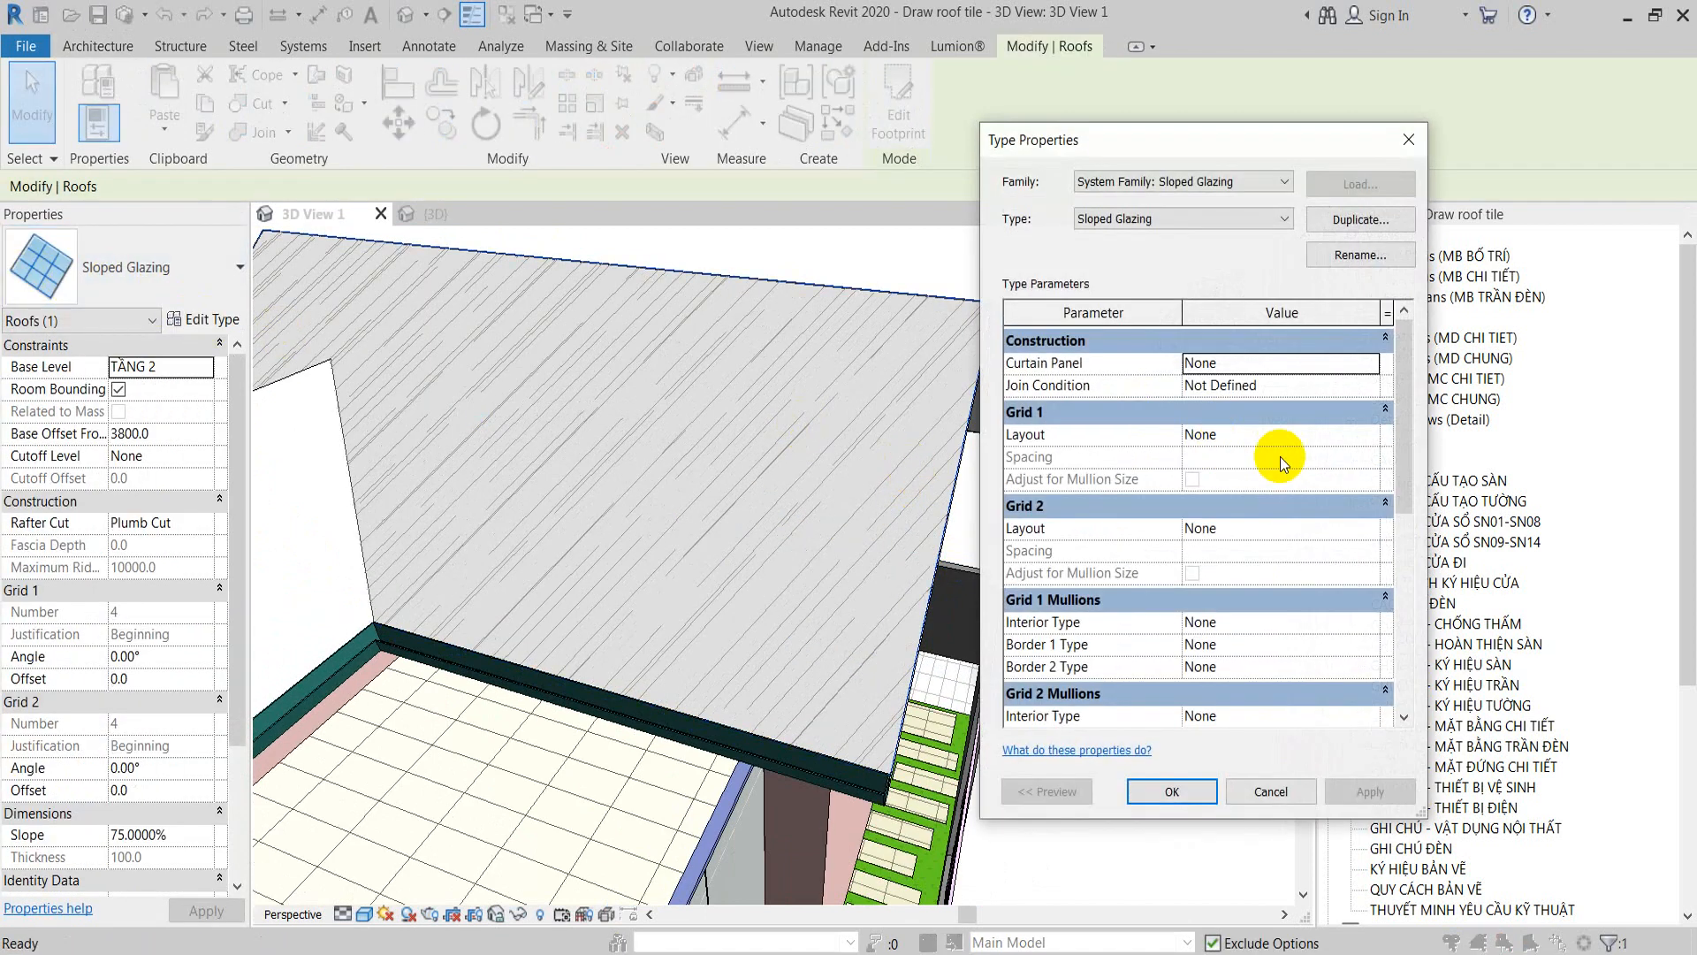
scroll(1348, 524, "down", 1)
left_click(1370, 387)
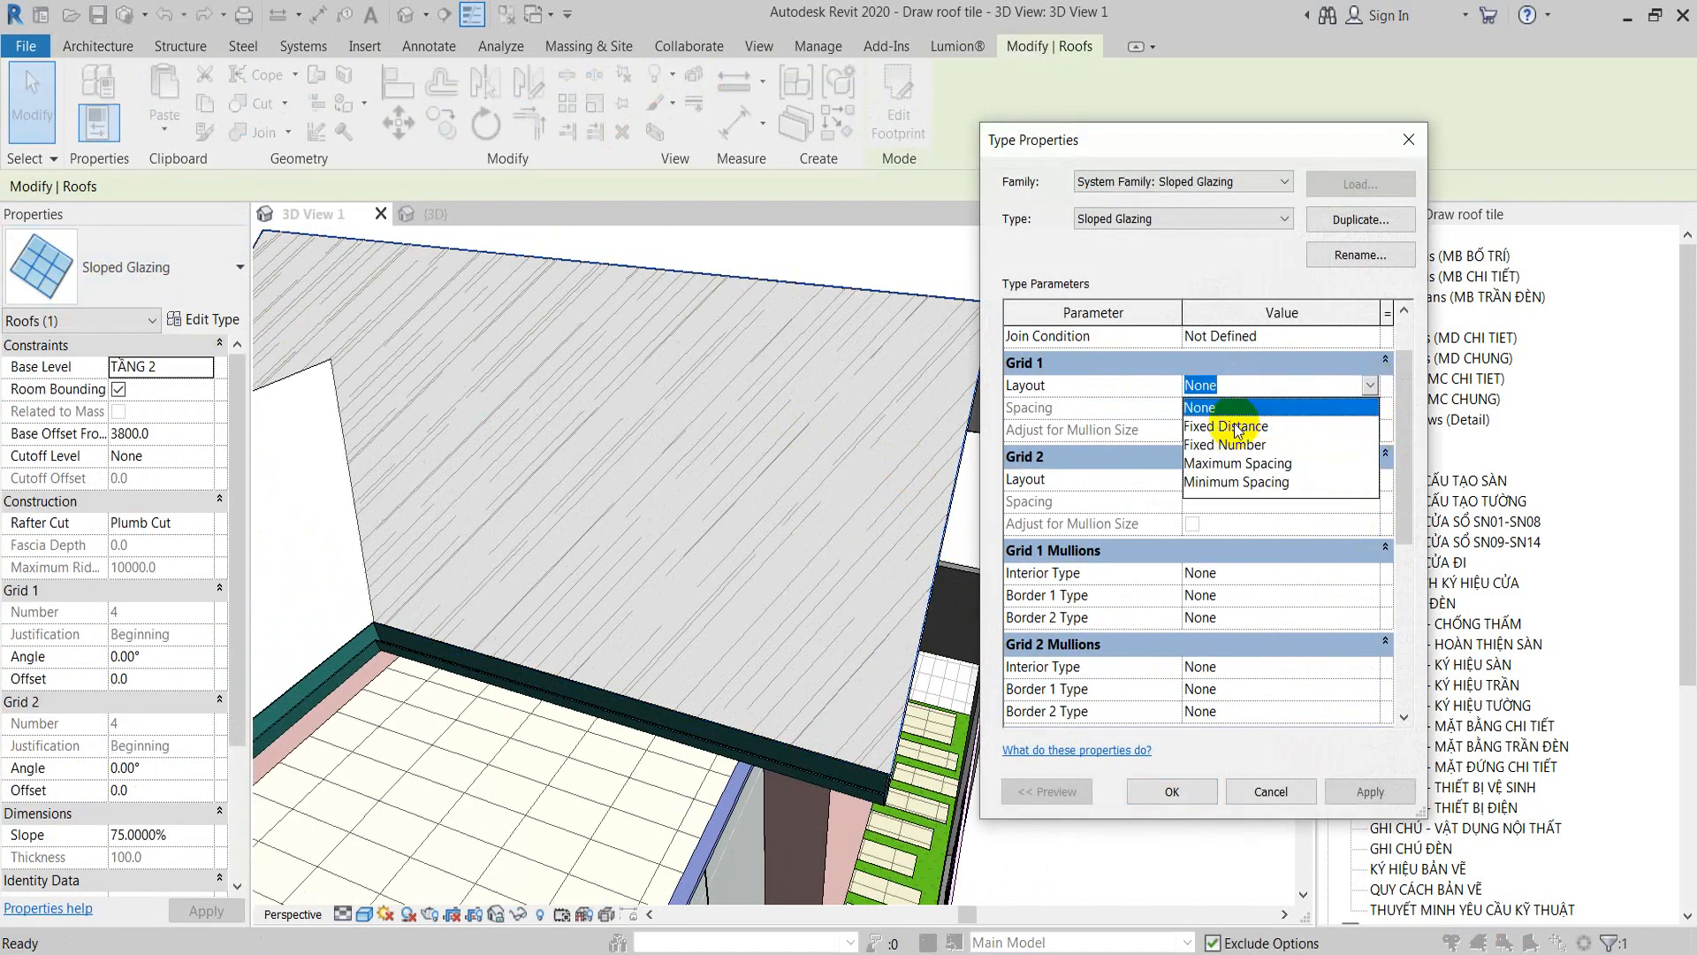
left_click(1326, 418)
left_click(1370, 479)
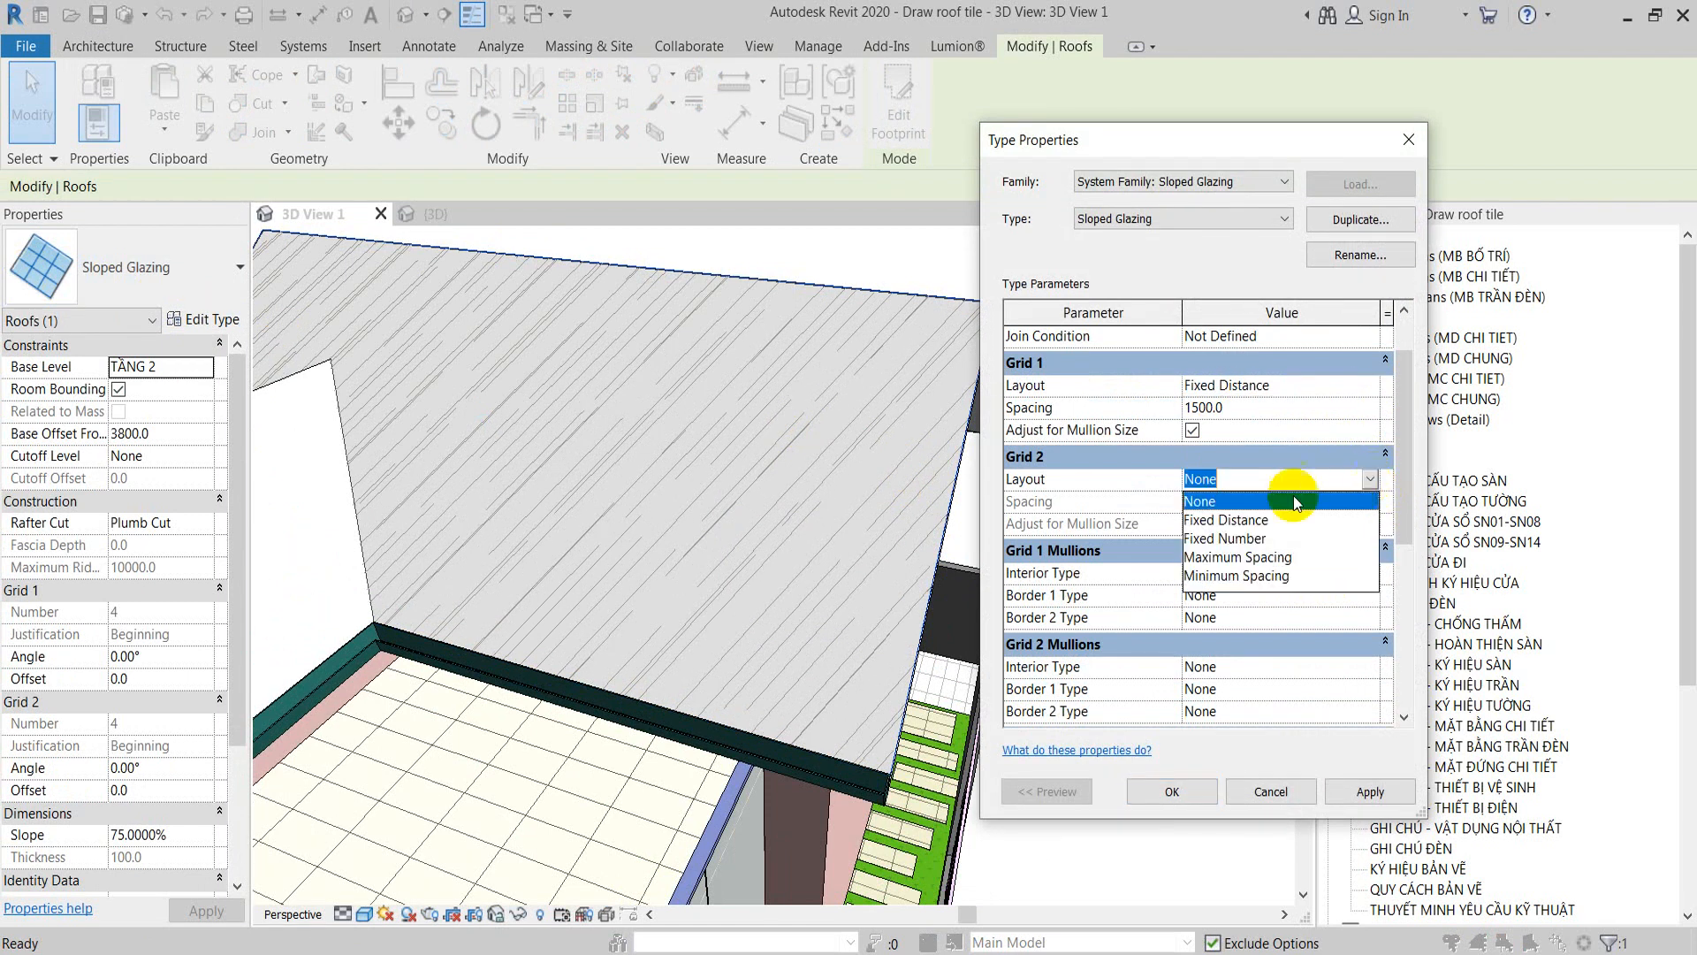
left_click(1237, 521)
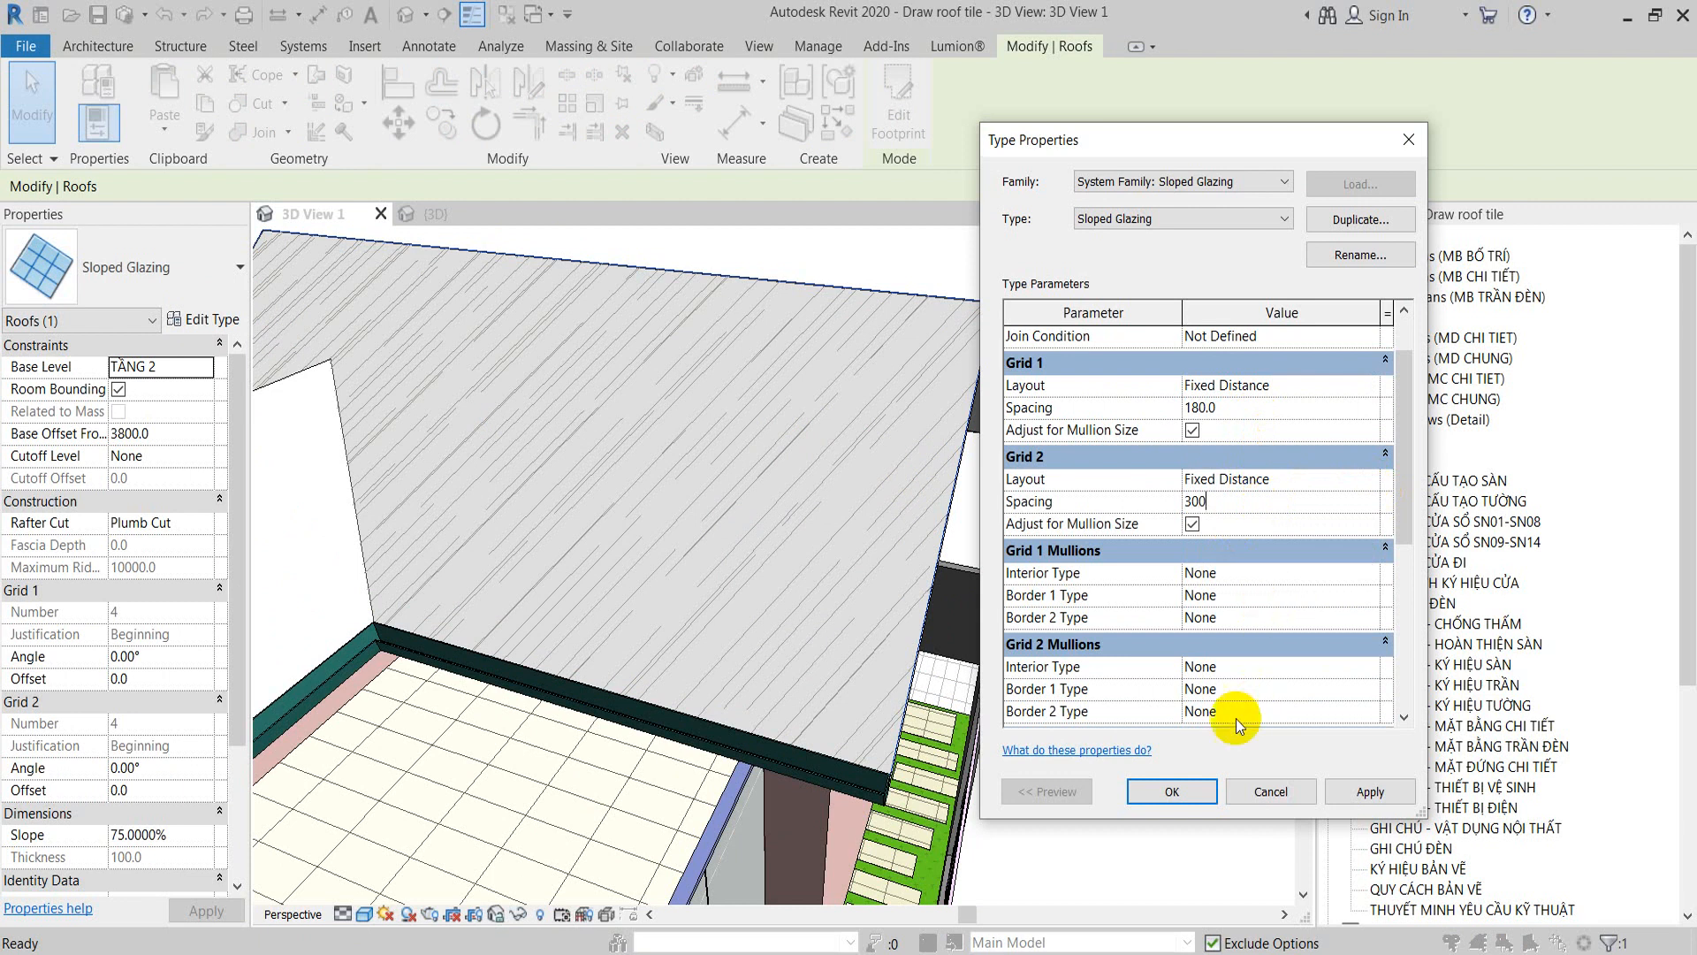
Step: Set the Grid 1 and Grid 2 justification of the sloped glazing roof to End
middle_click_drag(789, 485, 1078, 490, "shift")
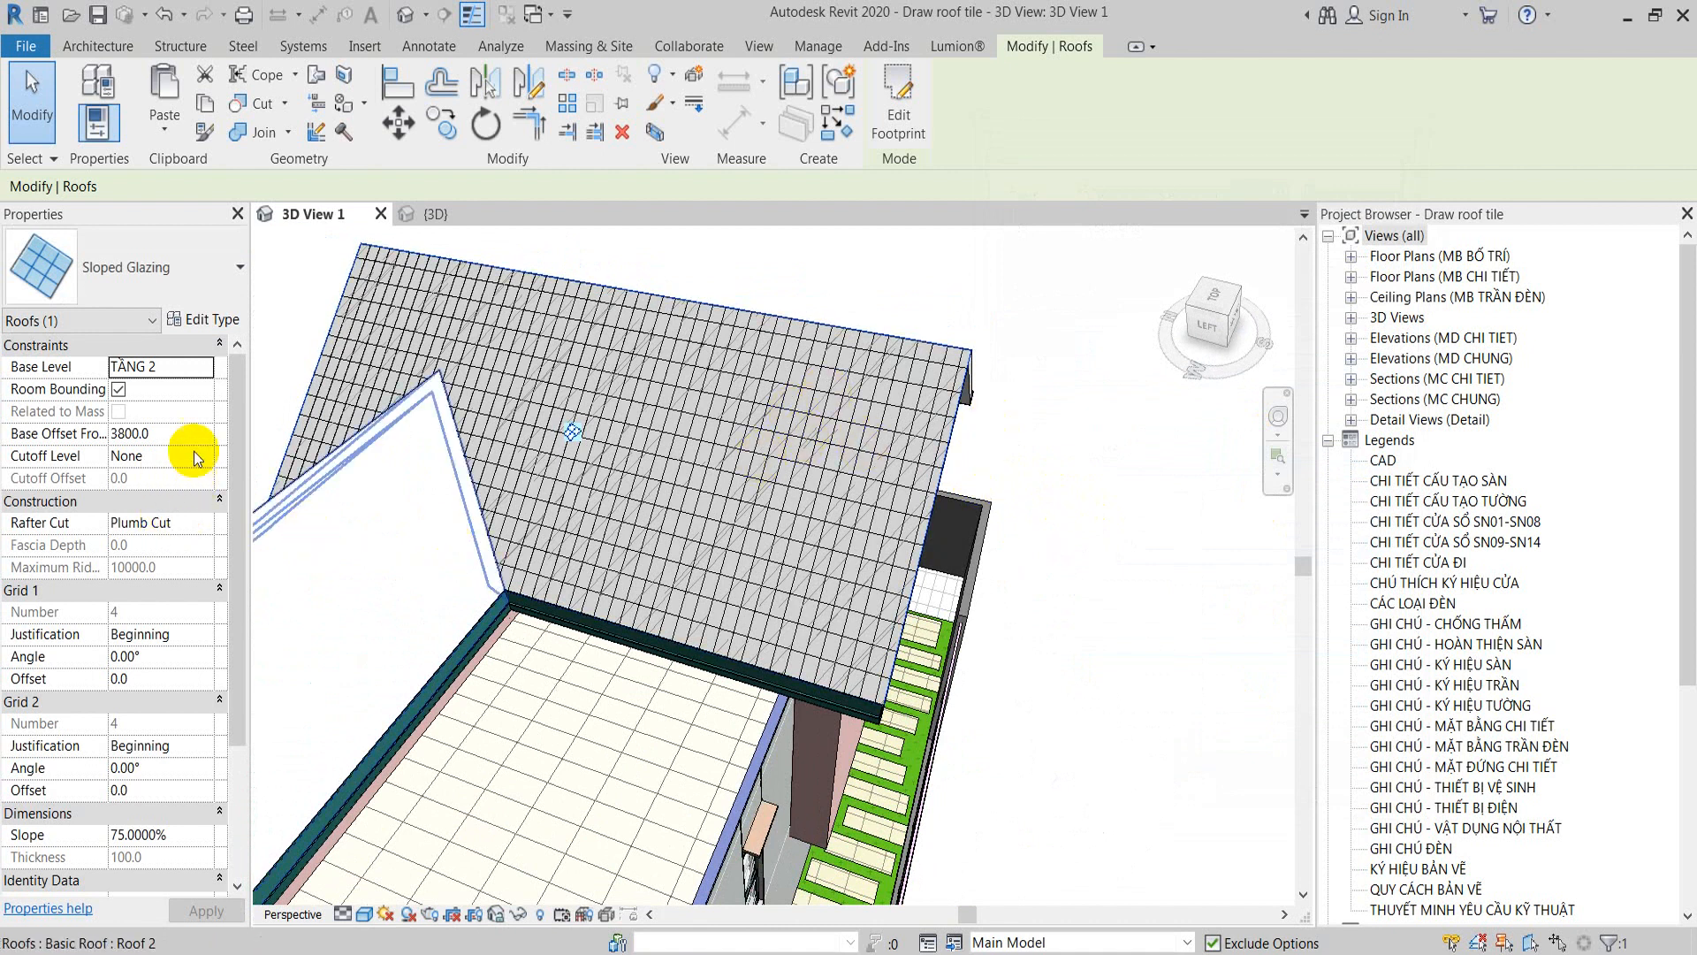
scroll(164, 579, "down", 2)
left_click(208, 699)
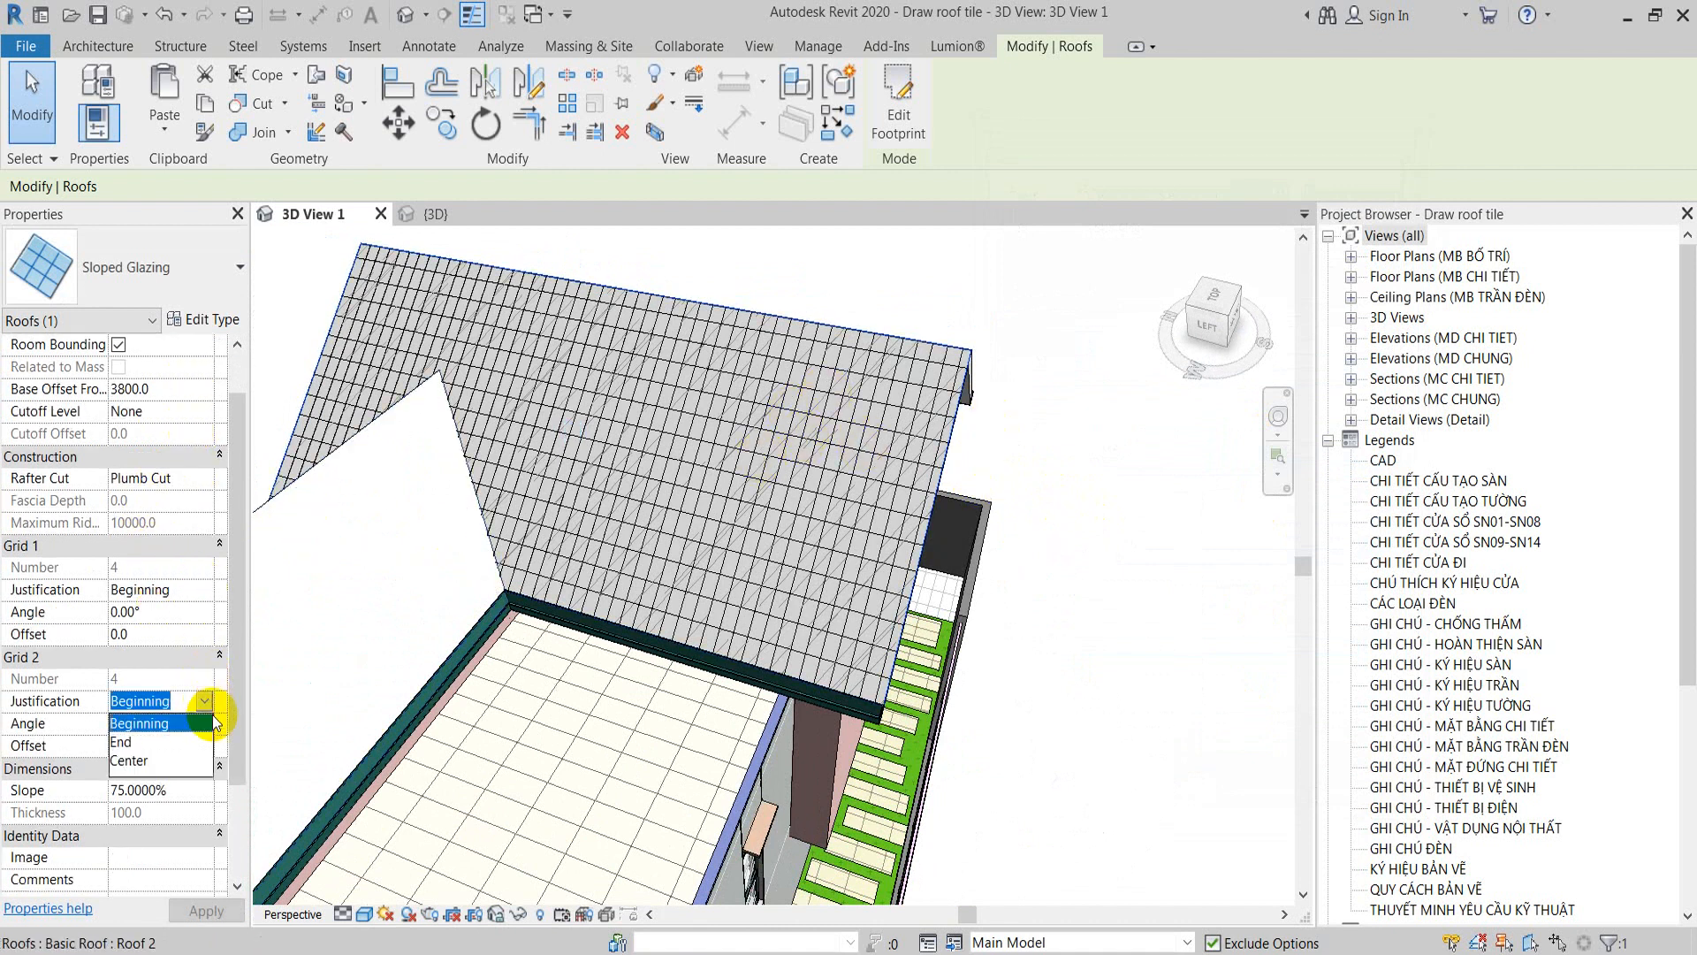
left_click(116, 742)
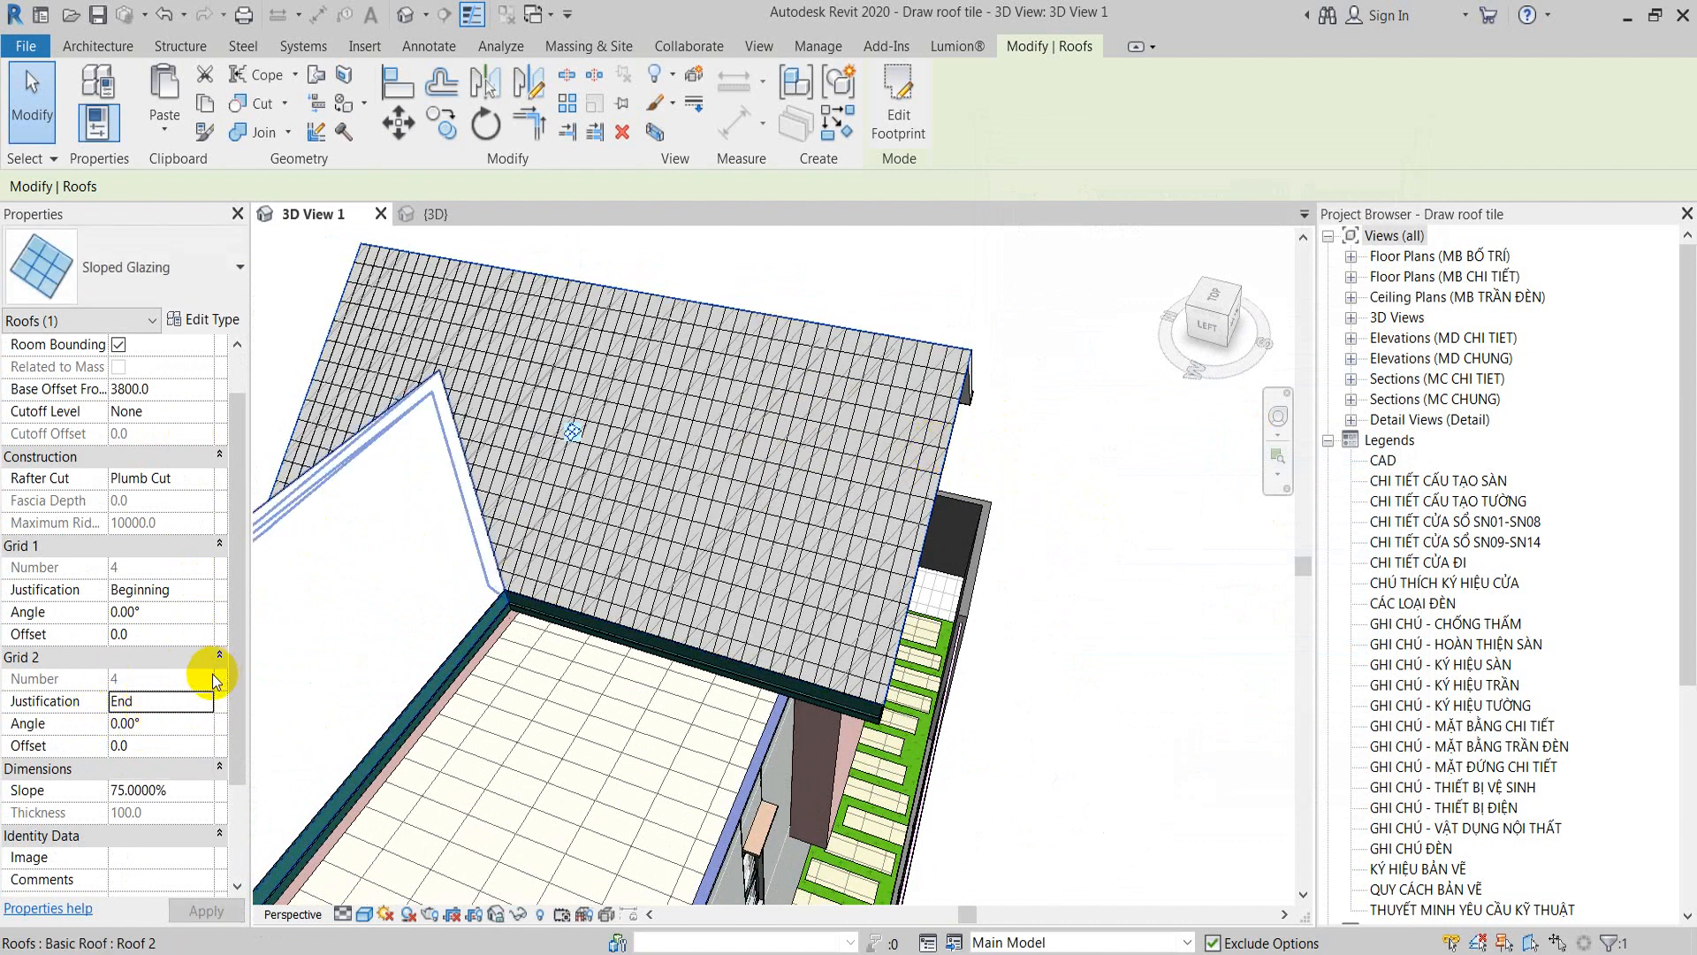
left_click(209, 590)
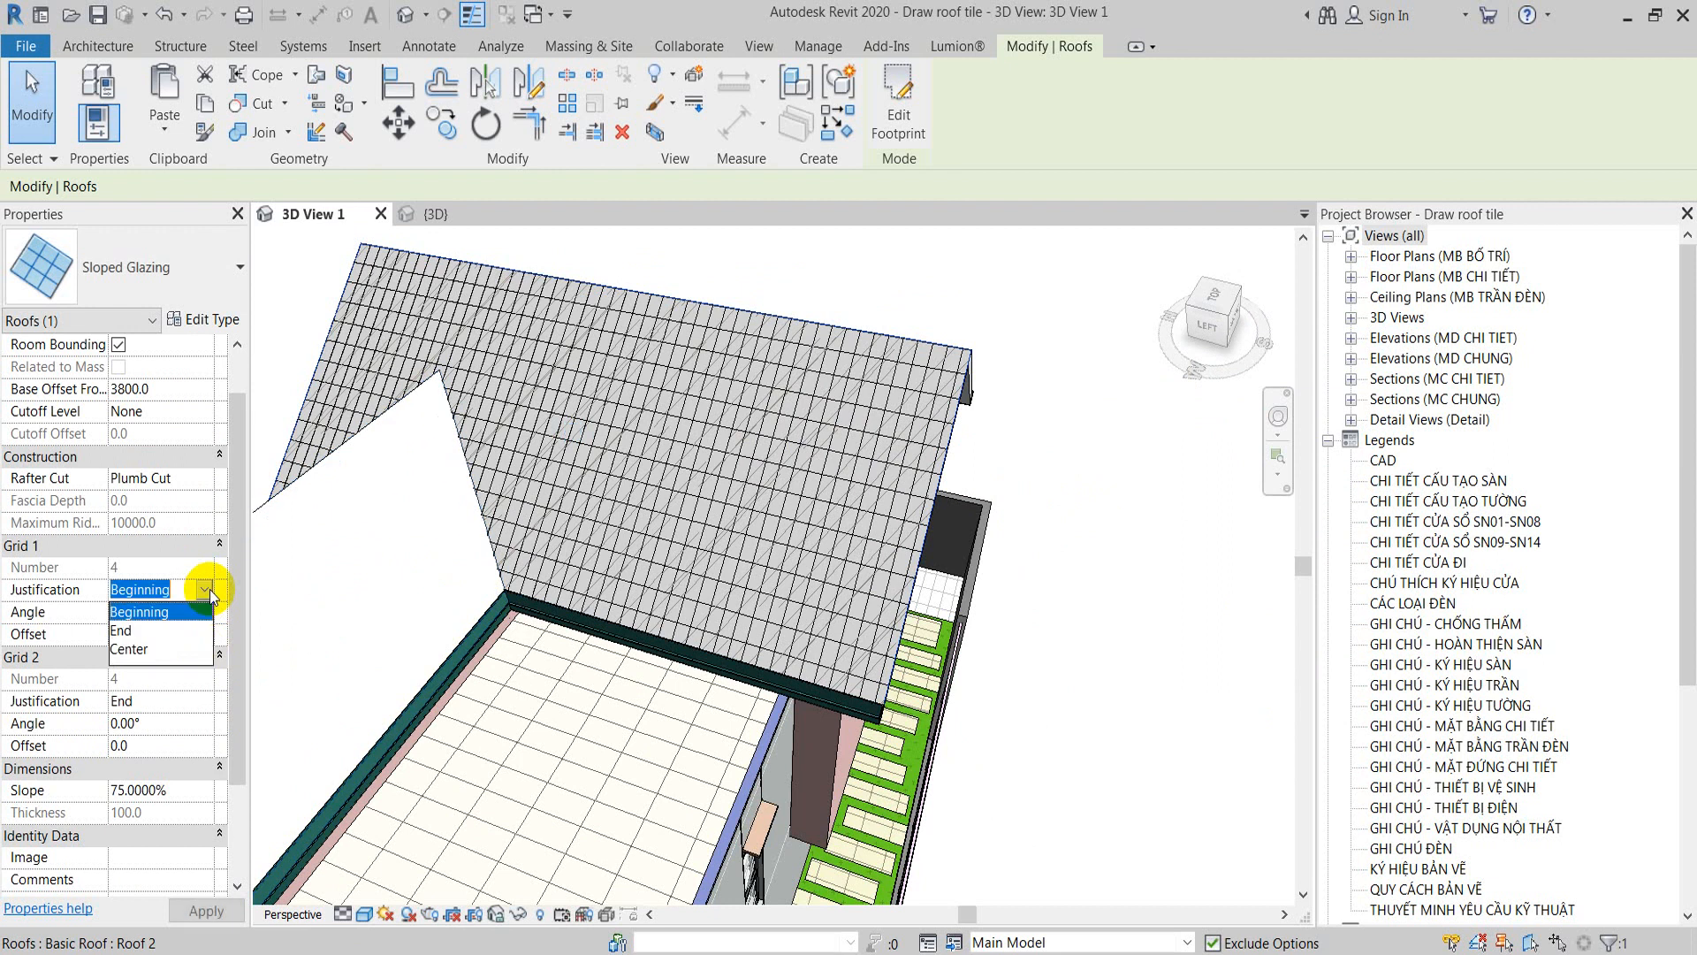
left_click(130, 630)
Step: Examine the grid layout across the roof slope and along the ridge and gable edge
mouse_move(1029, 517)
middle_mouse_down("shift")
mouse_move(990, 548)
mouse_move(963, 543)
mouse_move(1083, 502)
mouse_move(1057, 533)
middle_mouse_up("shift")
scroll(1057, 534, "up", 1)
middle_click_drag(1047, 594, 1010, 598, "shift")
scroll(1017, 543, "up", 3)
scroll(999, 539, "down", 1)
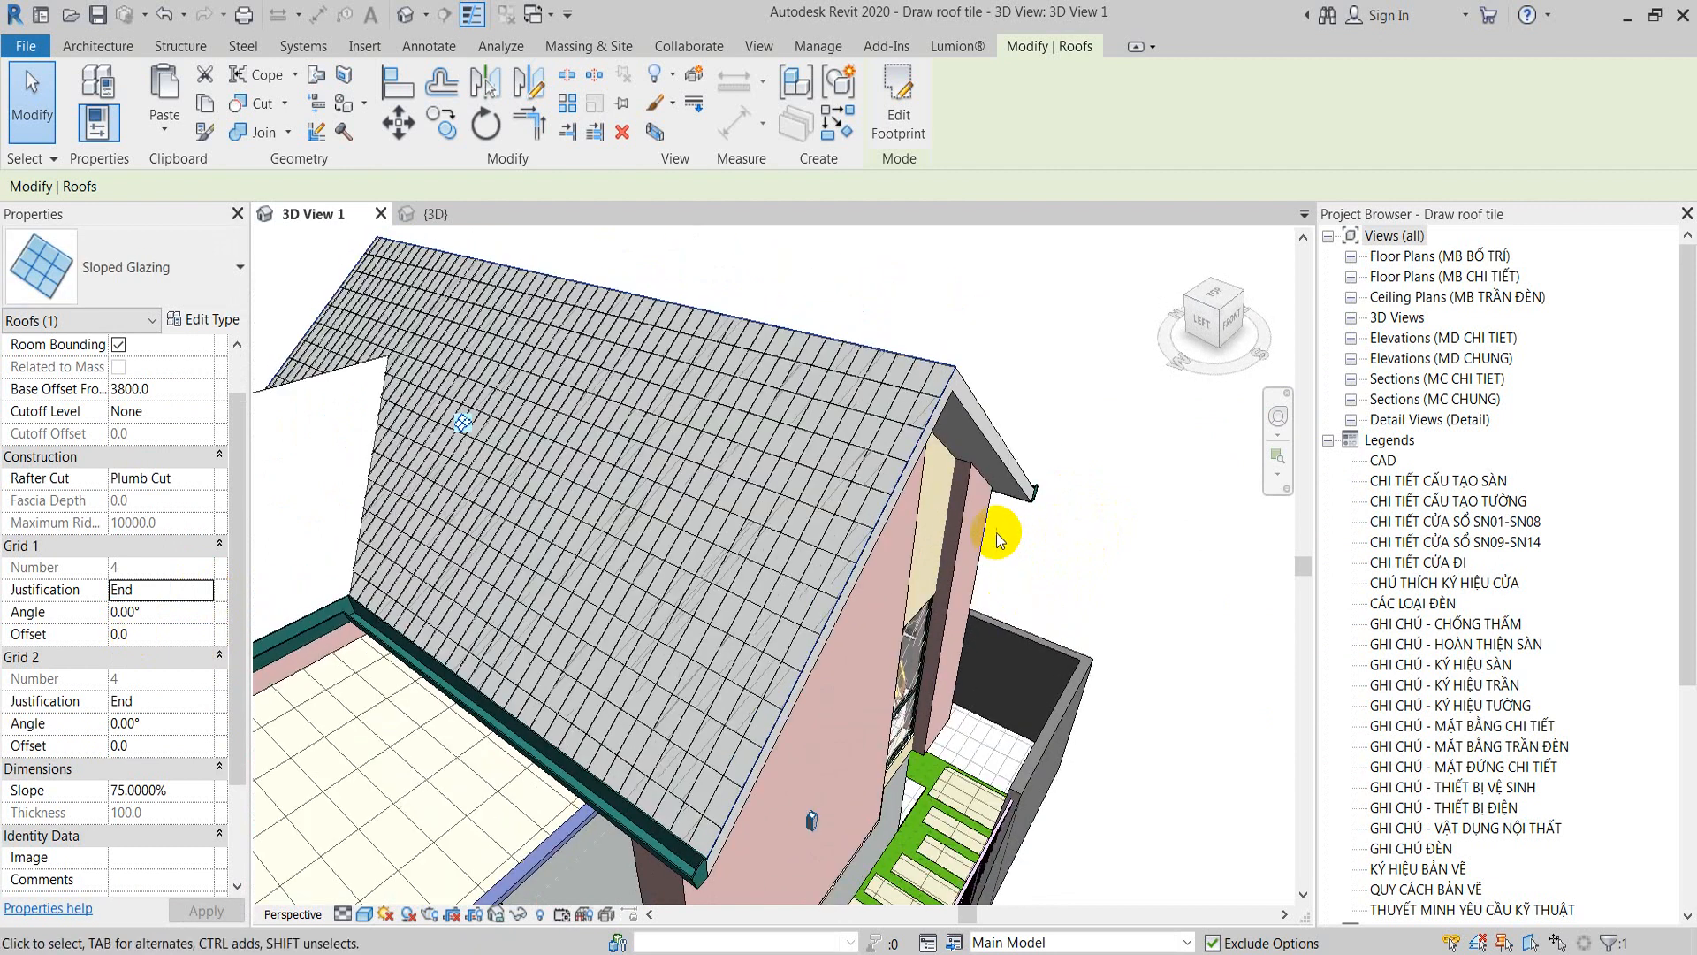
scroll(996, 532, "up", 1)
middle_click_drag(1030, 512, 1045, 519, "shift")
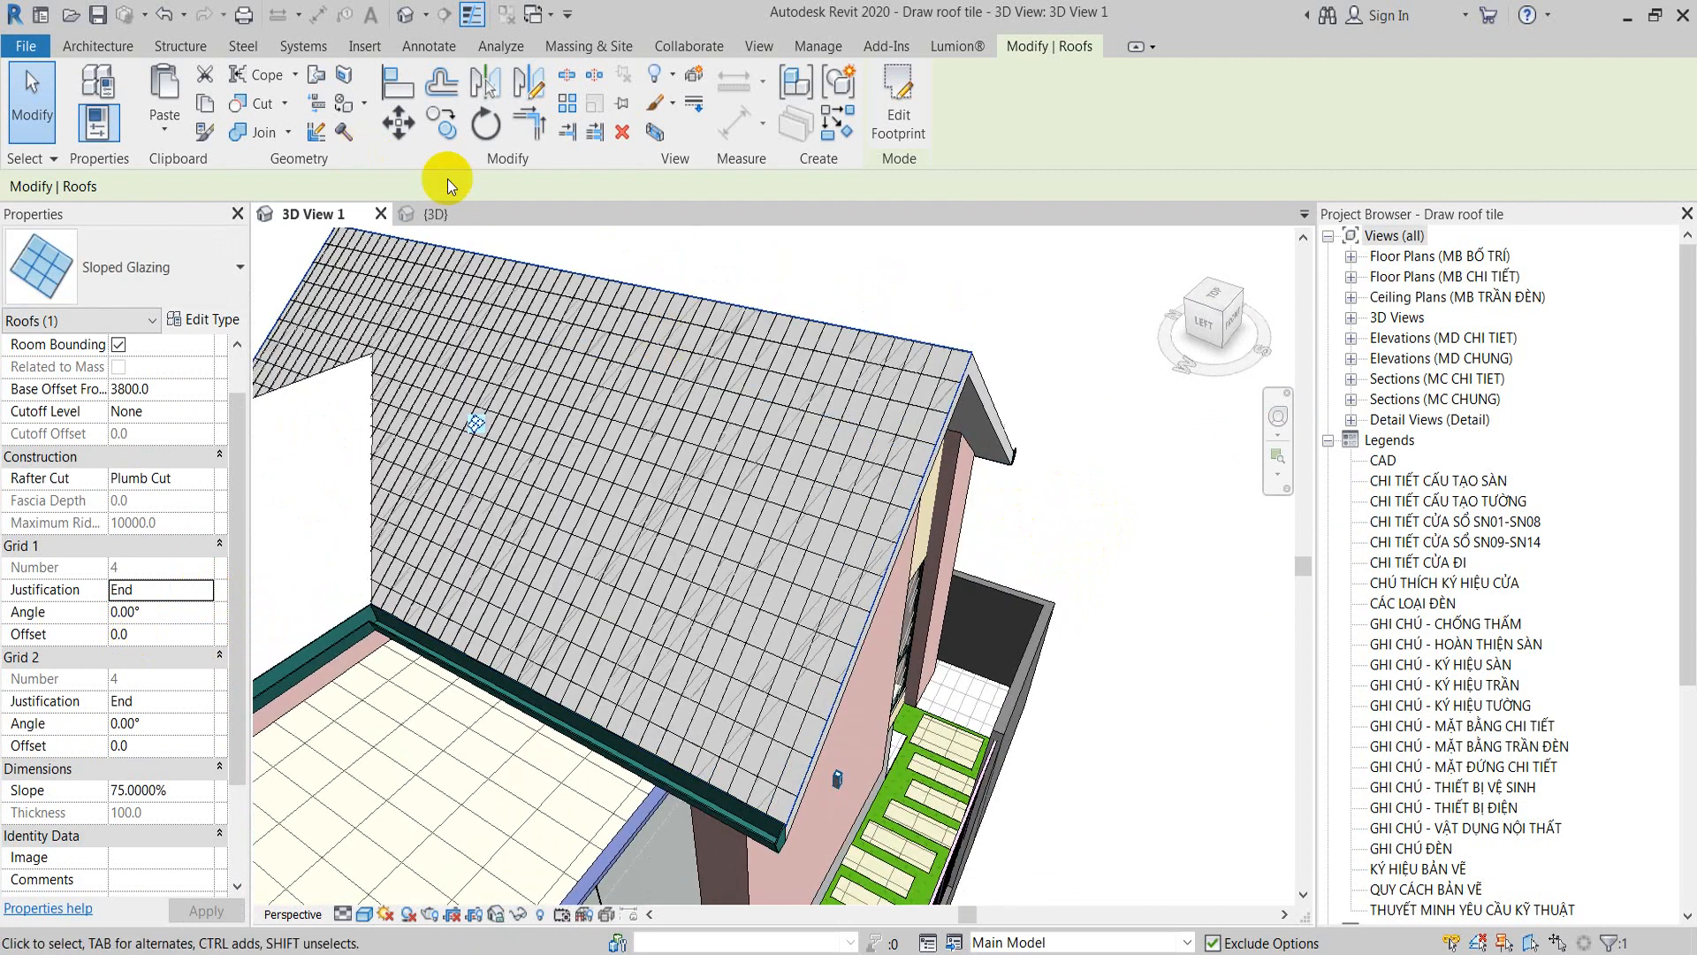
left_click(447, 219)
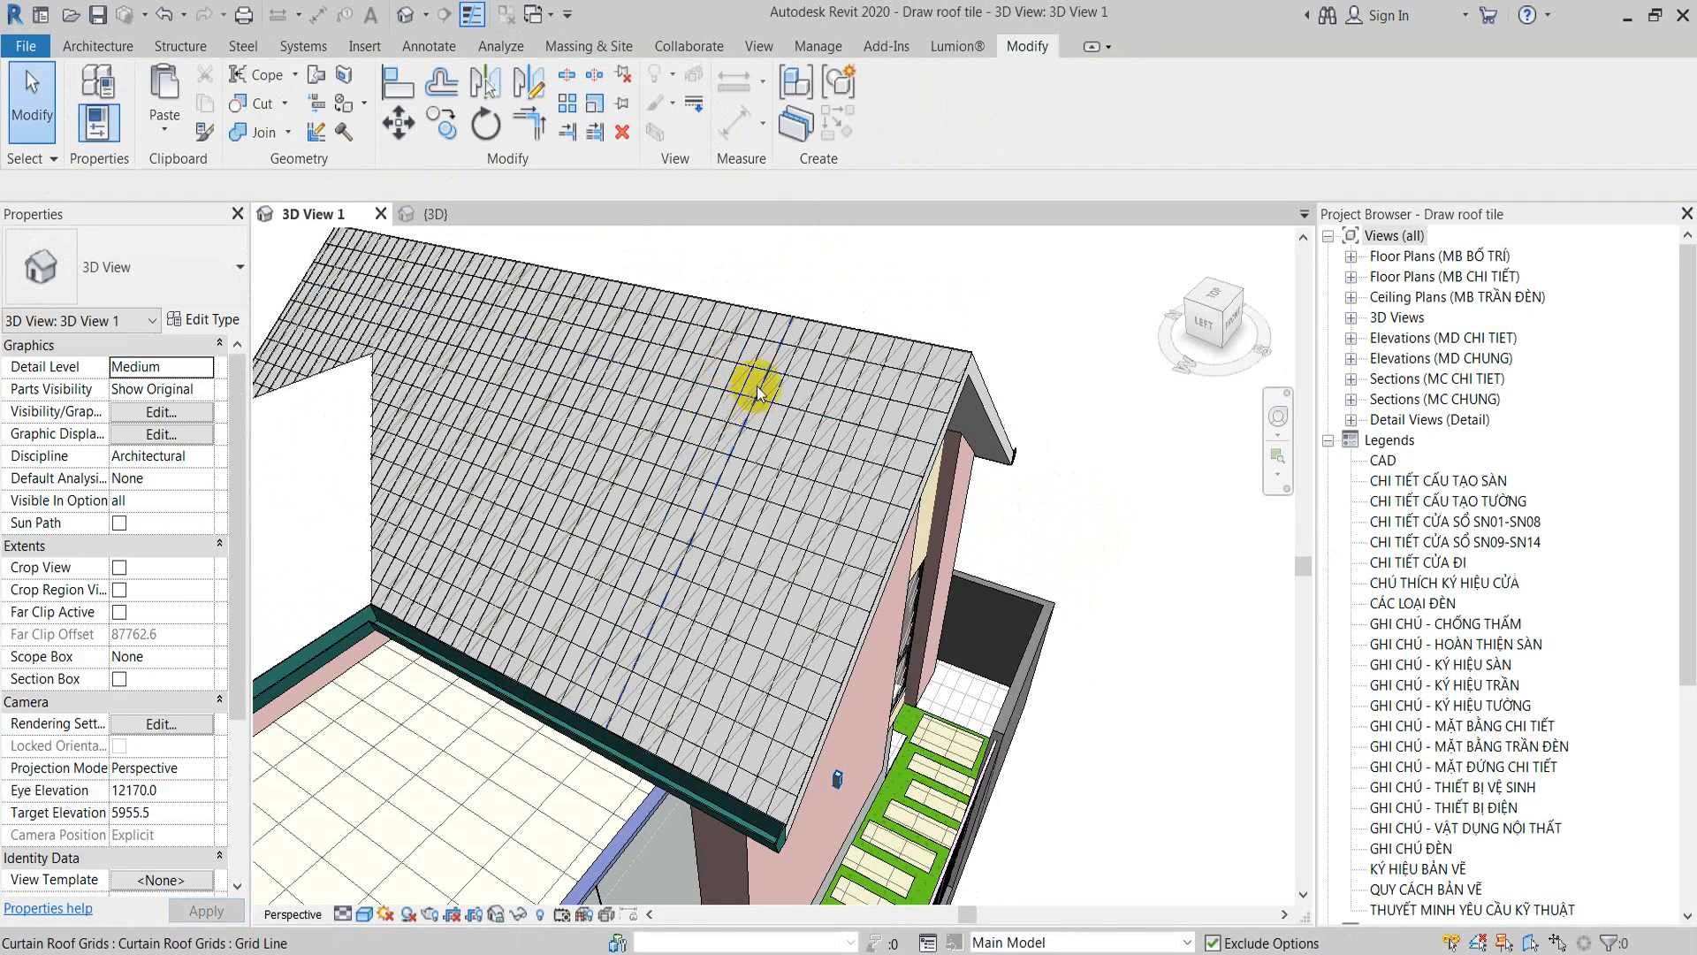
Step: Assign Family1 : Family1 as the curtain panel of the Sloped Glazing roof type
left_click(922, 371)
left_click(203, 319)
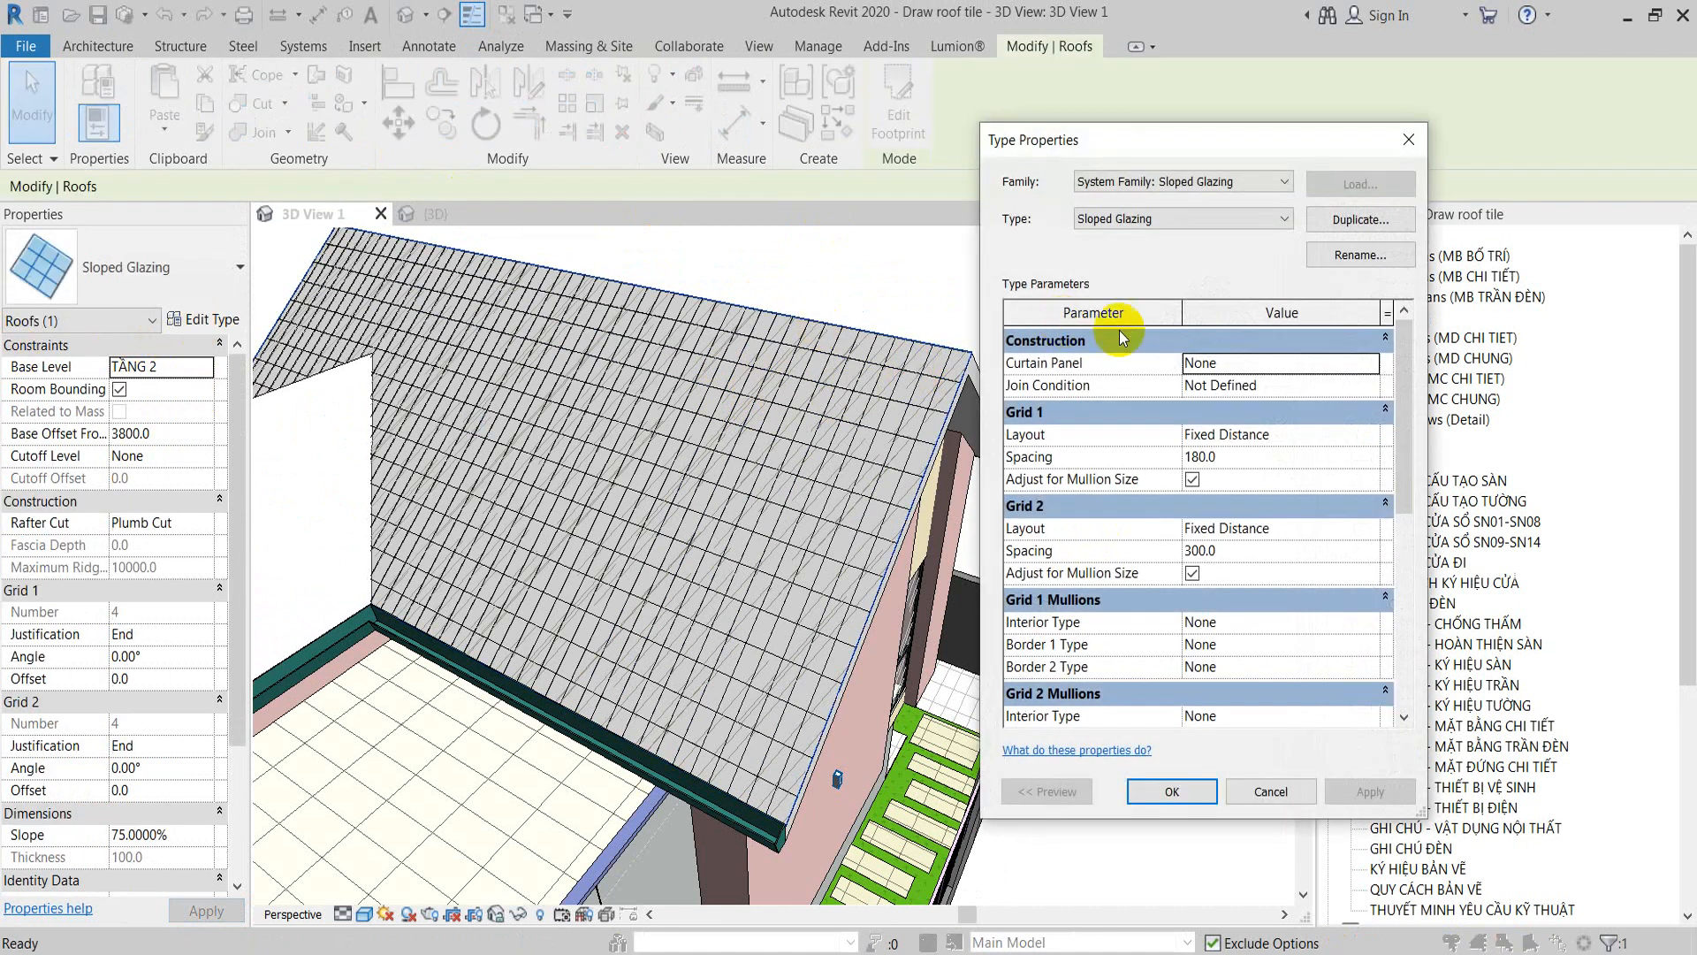
left_click(1370, 363)
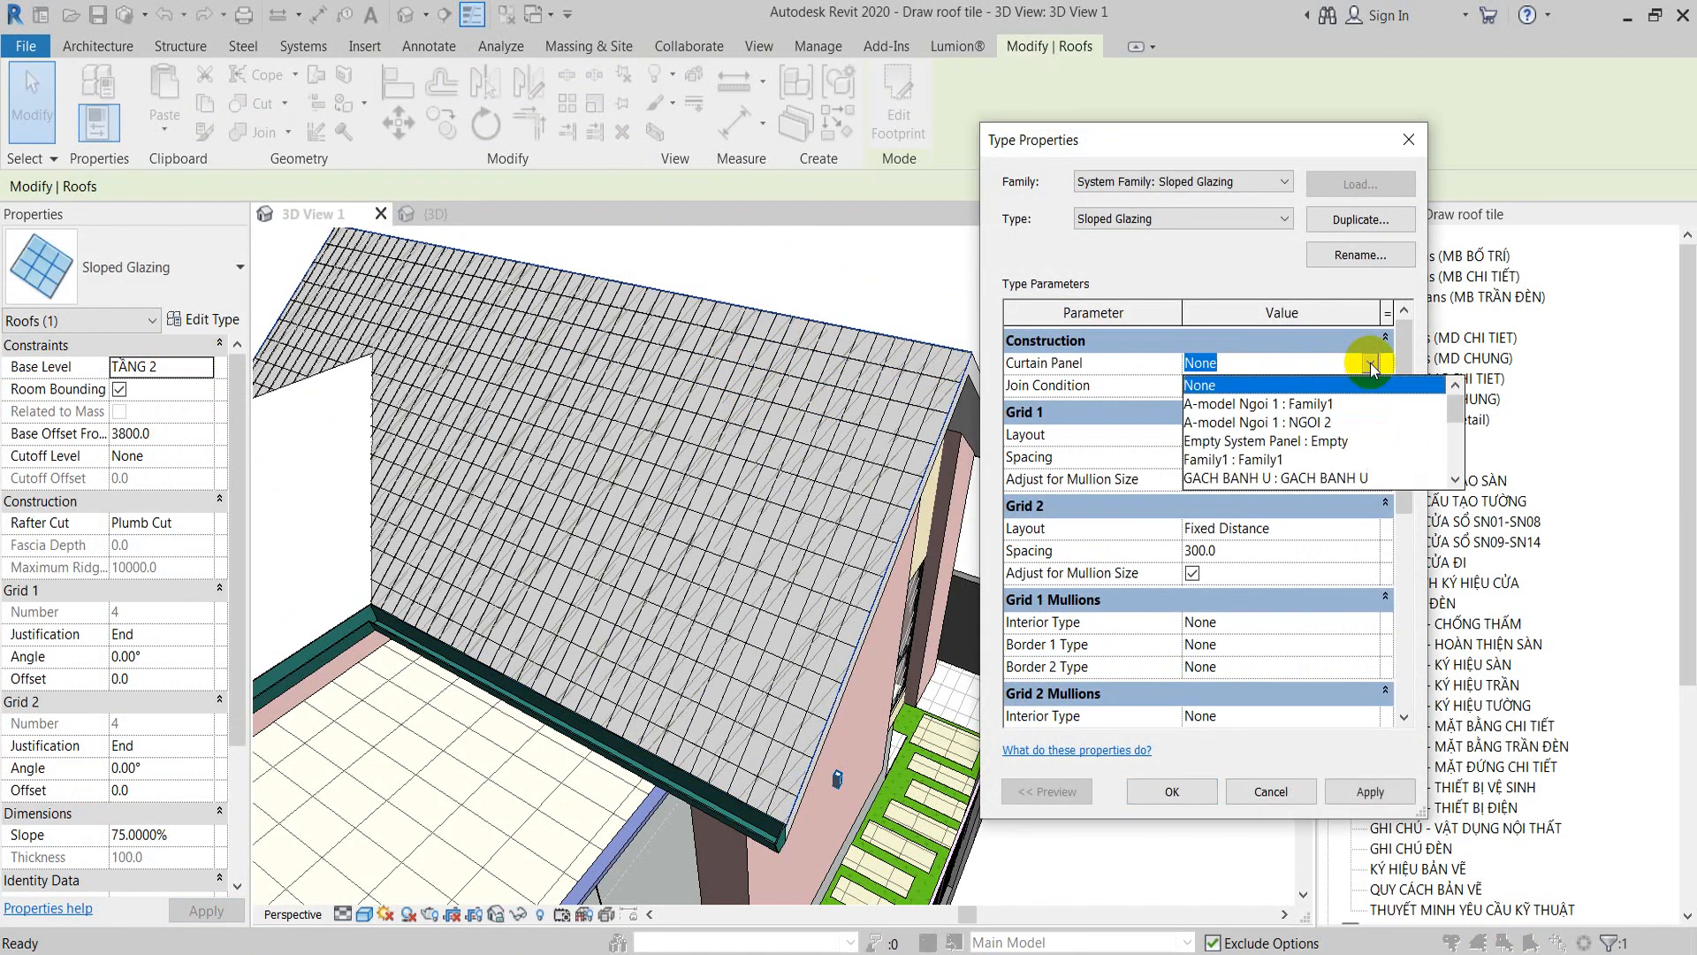
left_click(1248, 460)
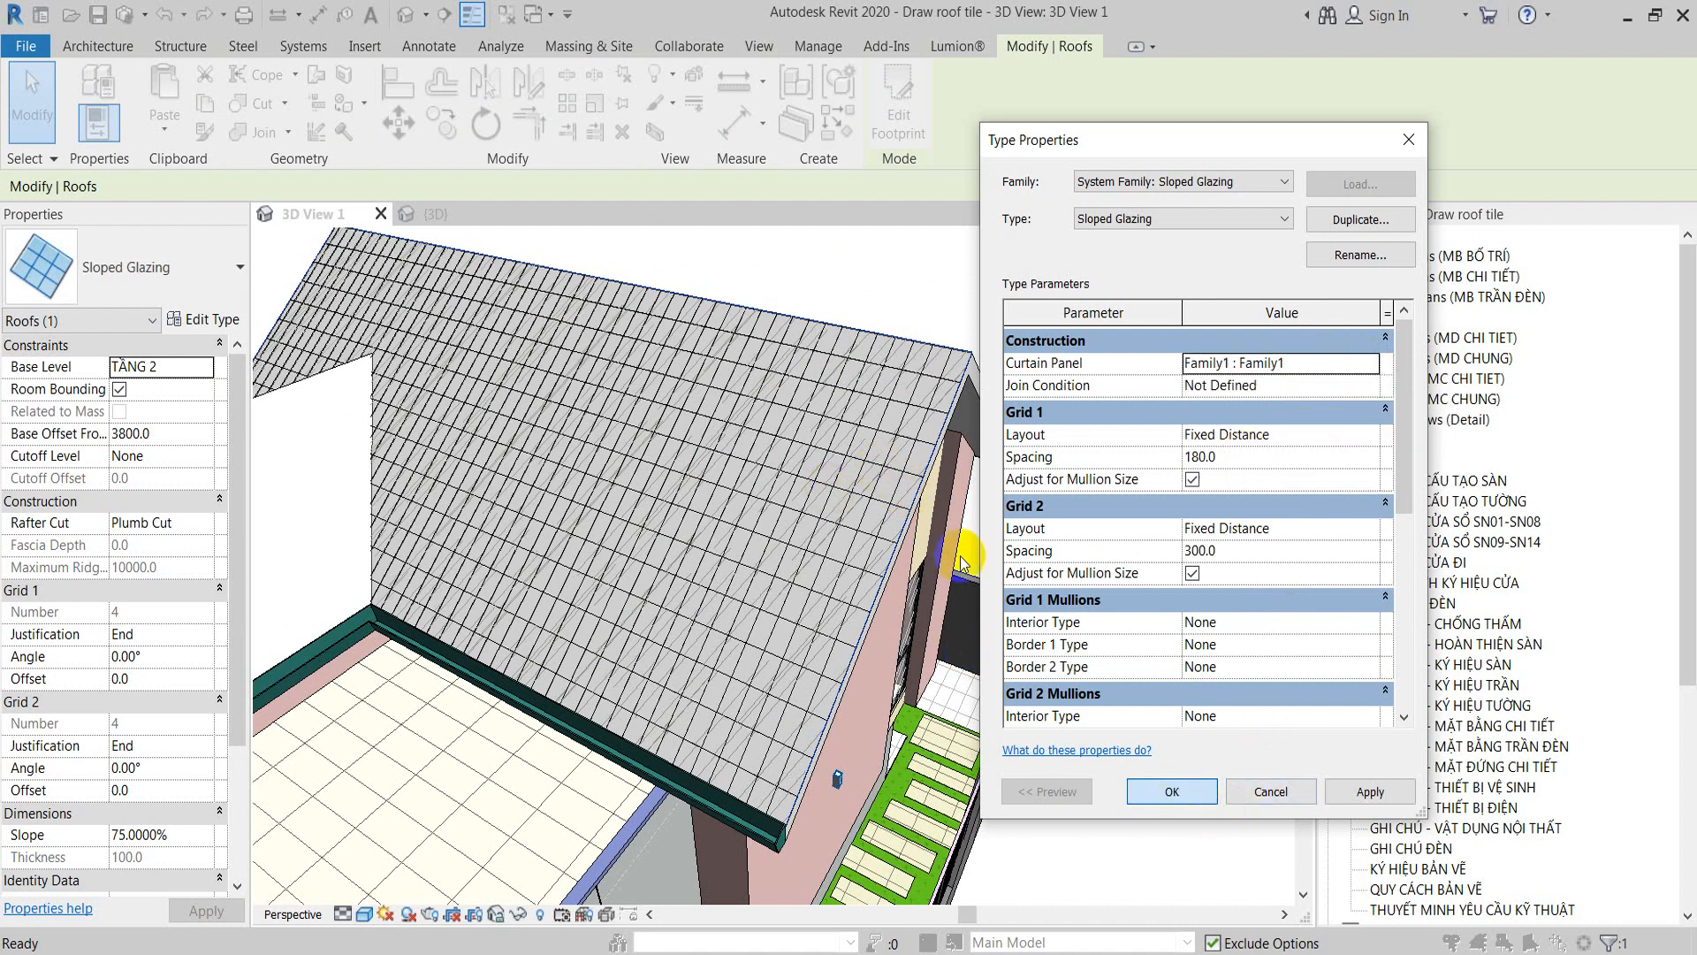
left_click(1167, 790)
left_click(924, 573)
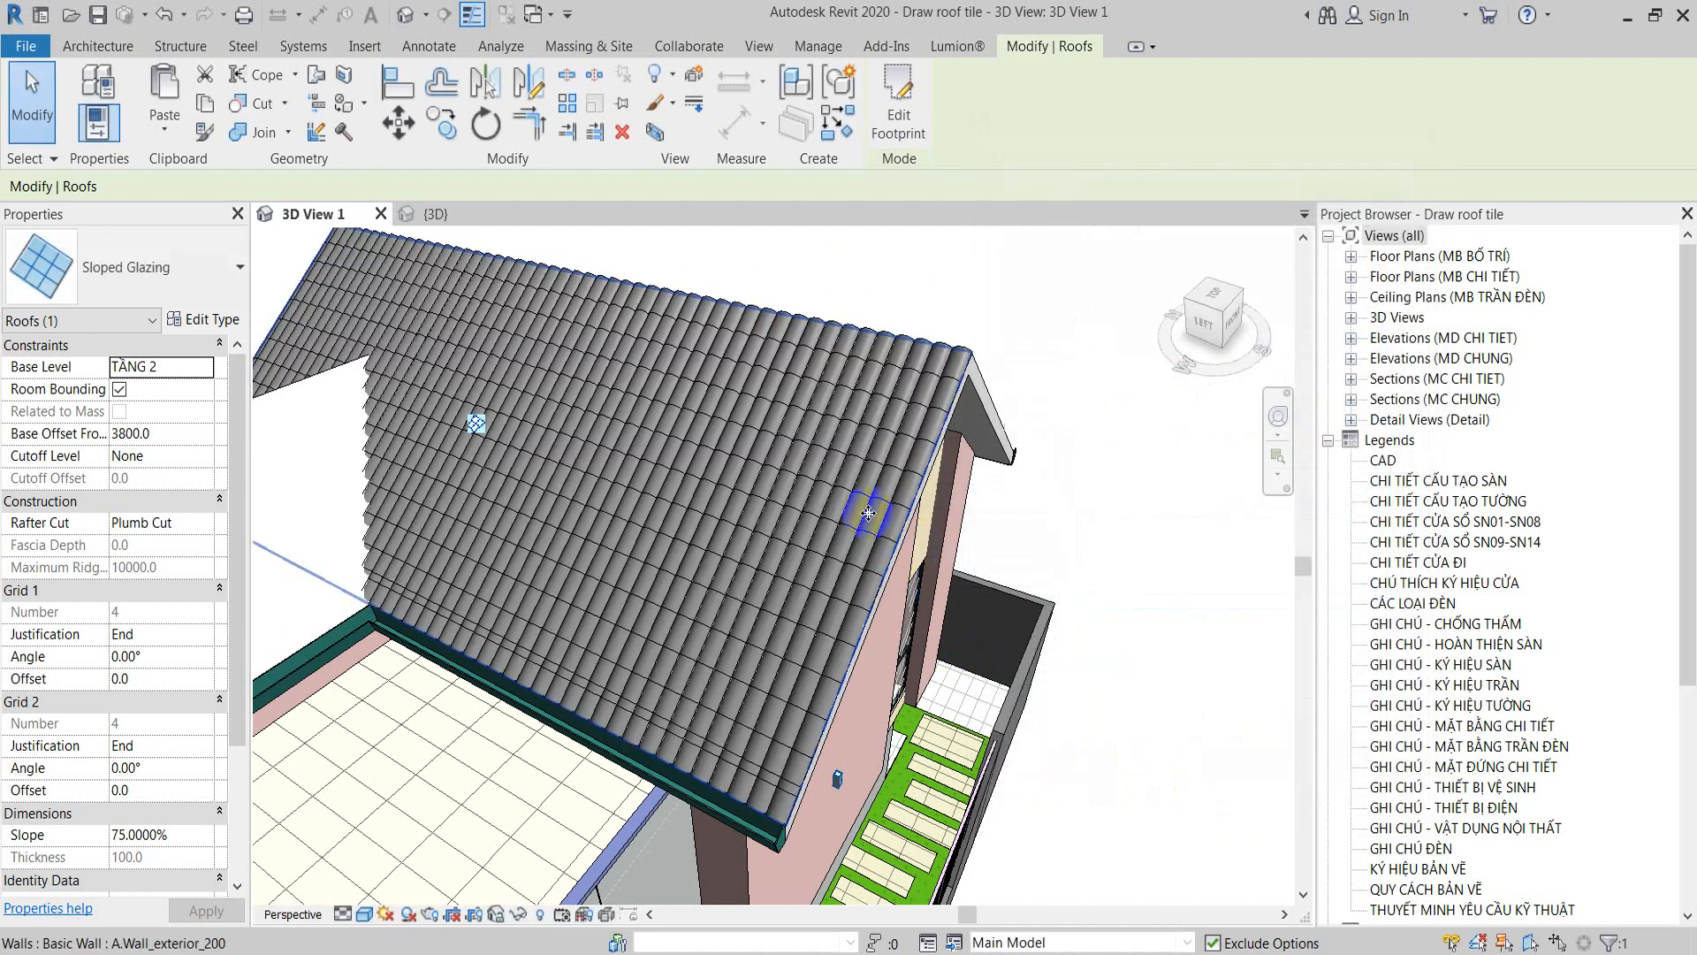
Step: Examine the tiles along the gable edge and review the glazing type's mullion settings and a single tile panel's properties
middle_click_drag(1117, 580, 766, 366, "shift")
scroll(767, 366, "up", 4)
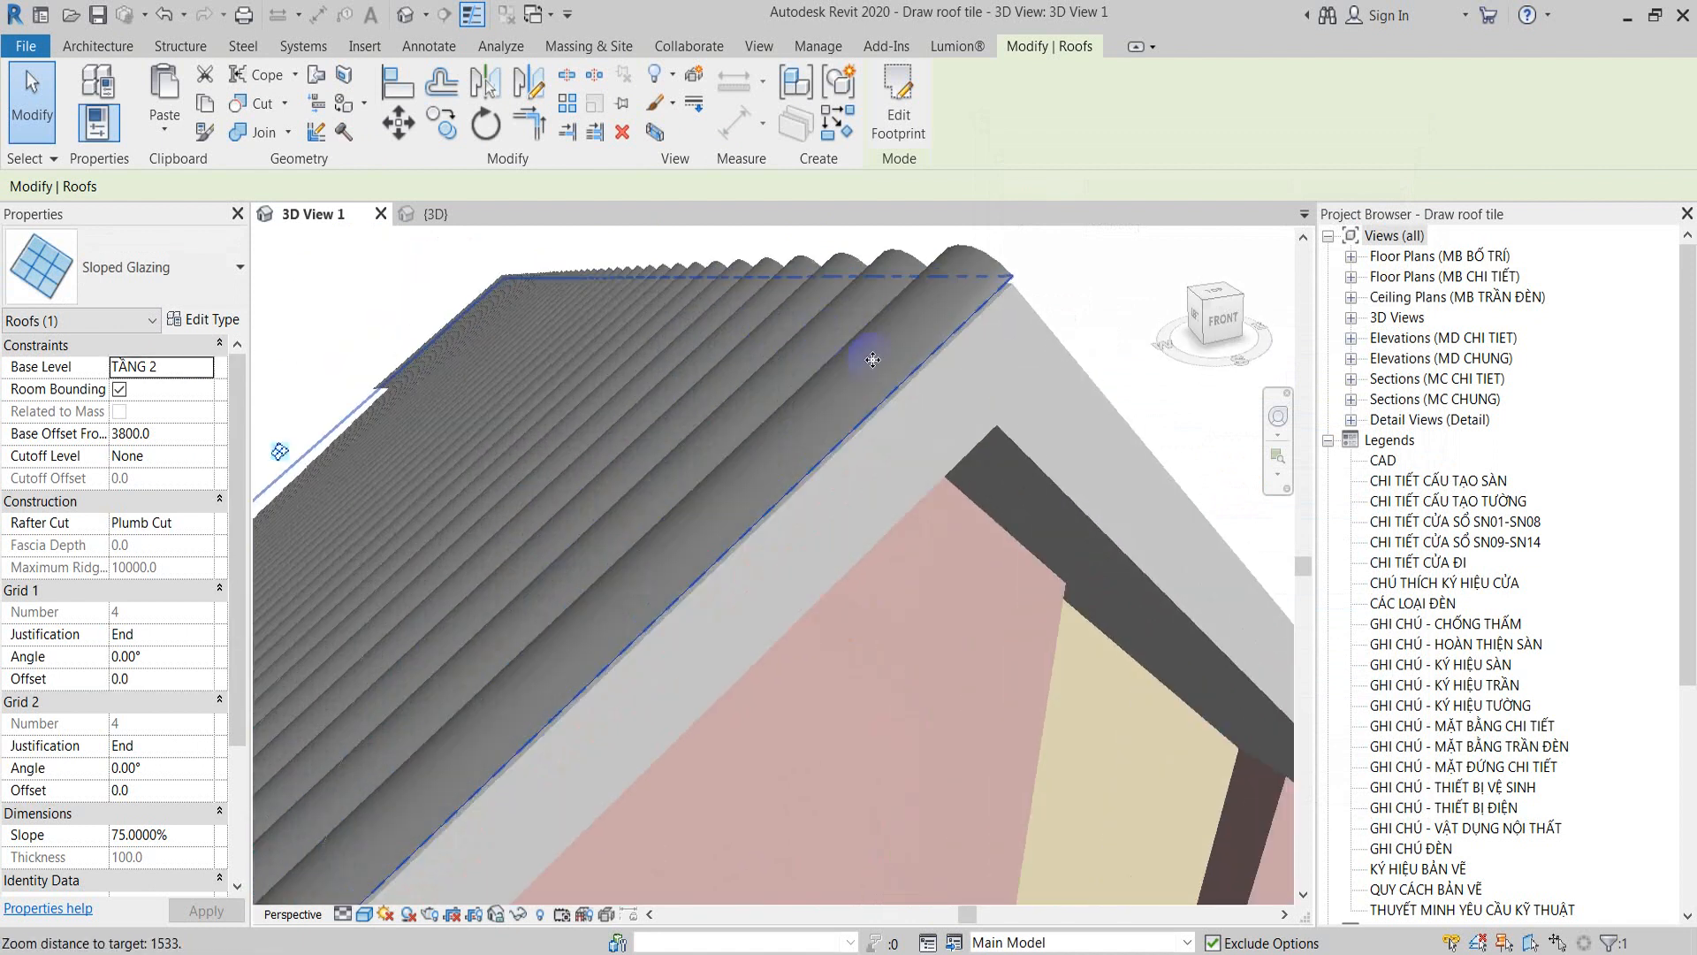
scroll(916, 385, "down", 5)
middle_click_drag(1031, 455, 972, 526, "shift")
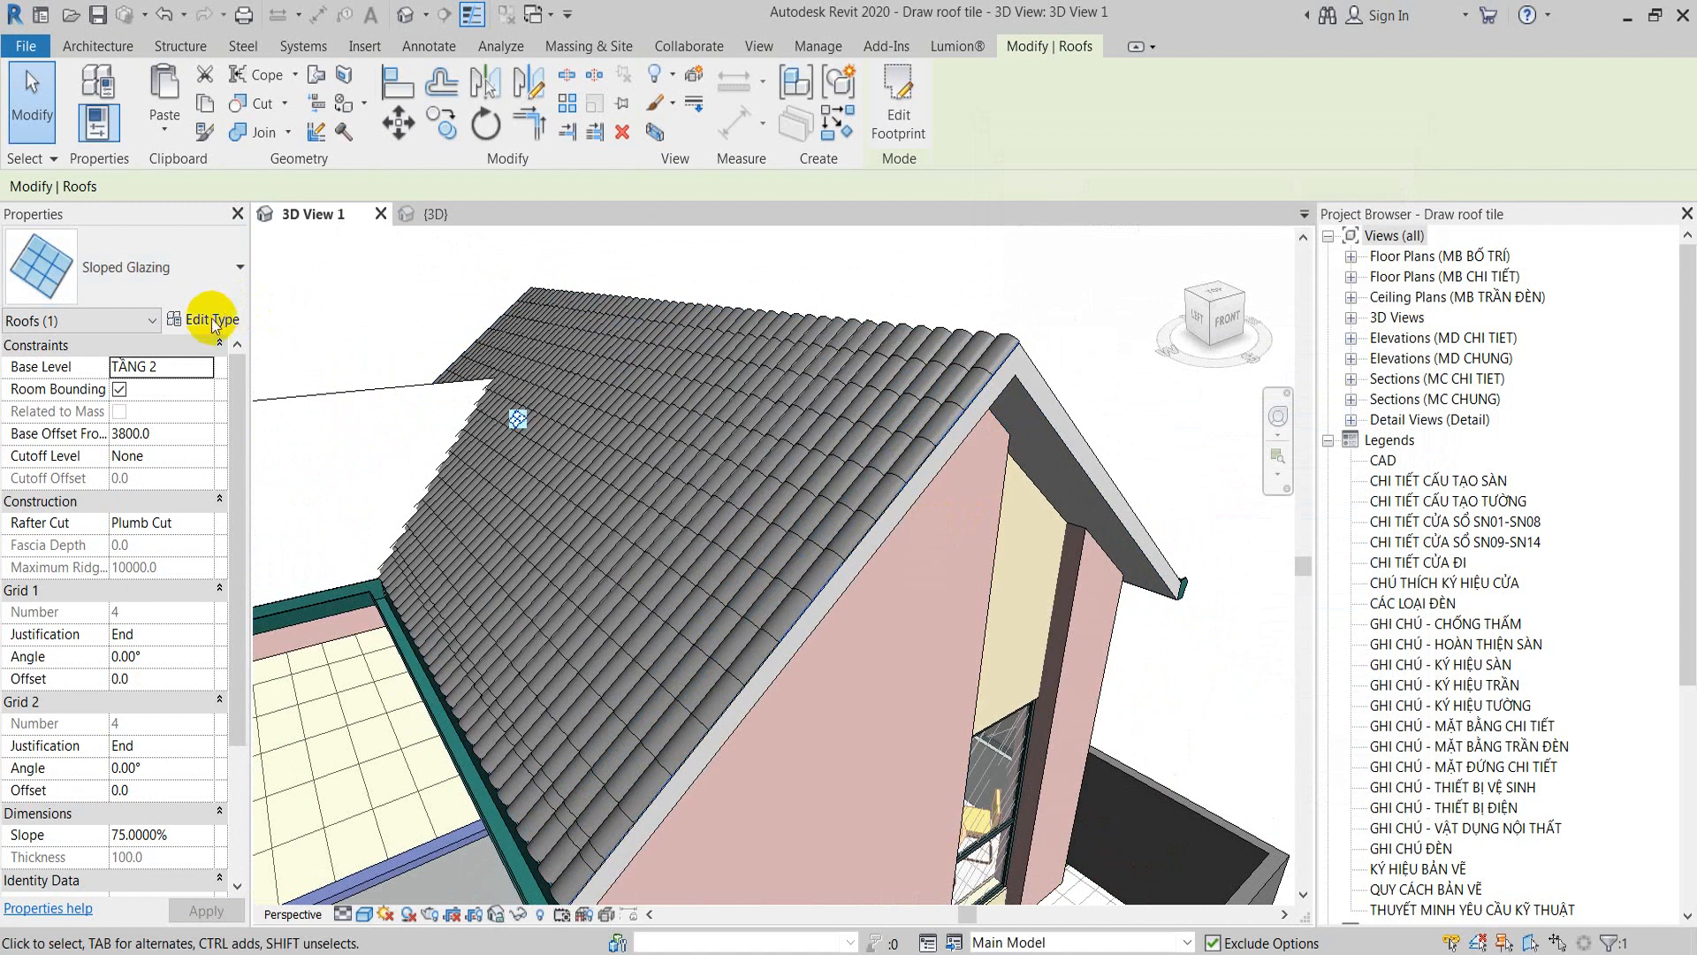
left_click(203, 319)
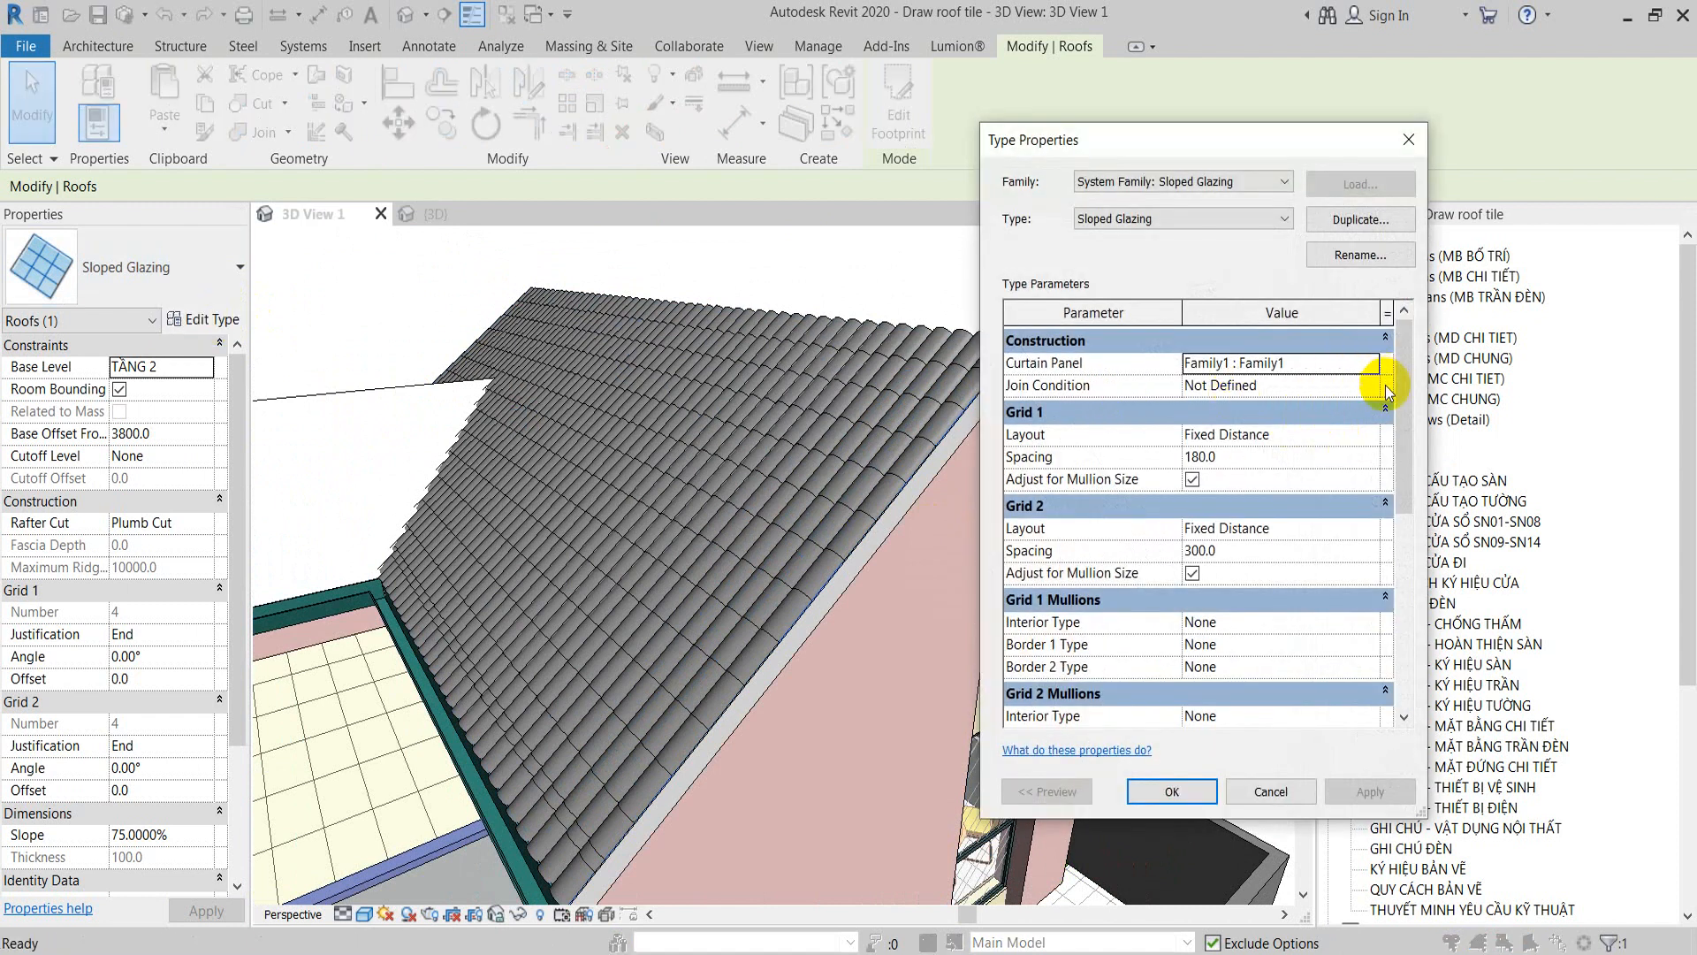
left_click_drag(1404, 375, 1404, 500)
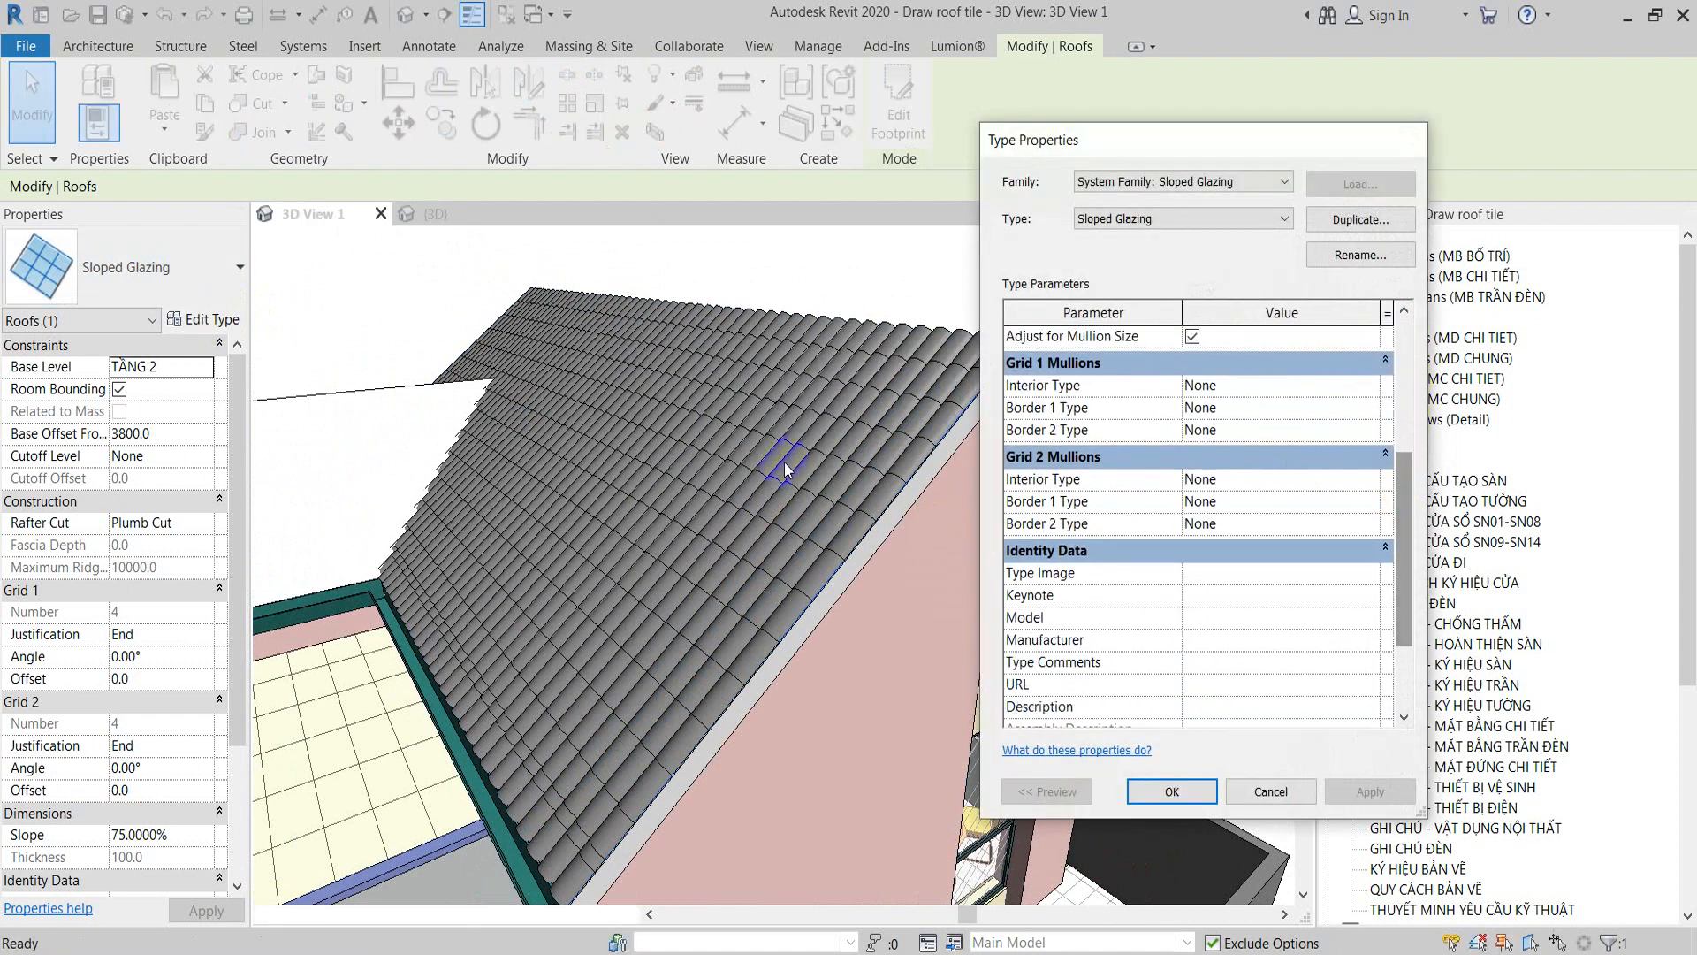
key("Escape")
key("Escape")
left_click(905, 395)
left_click(905, 394)
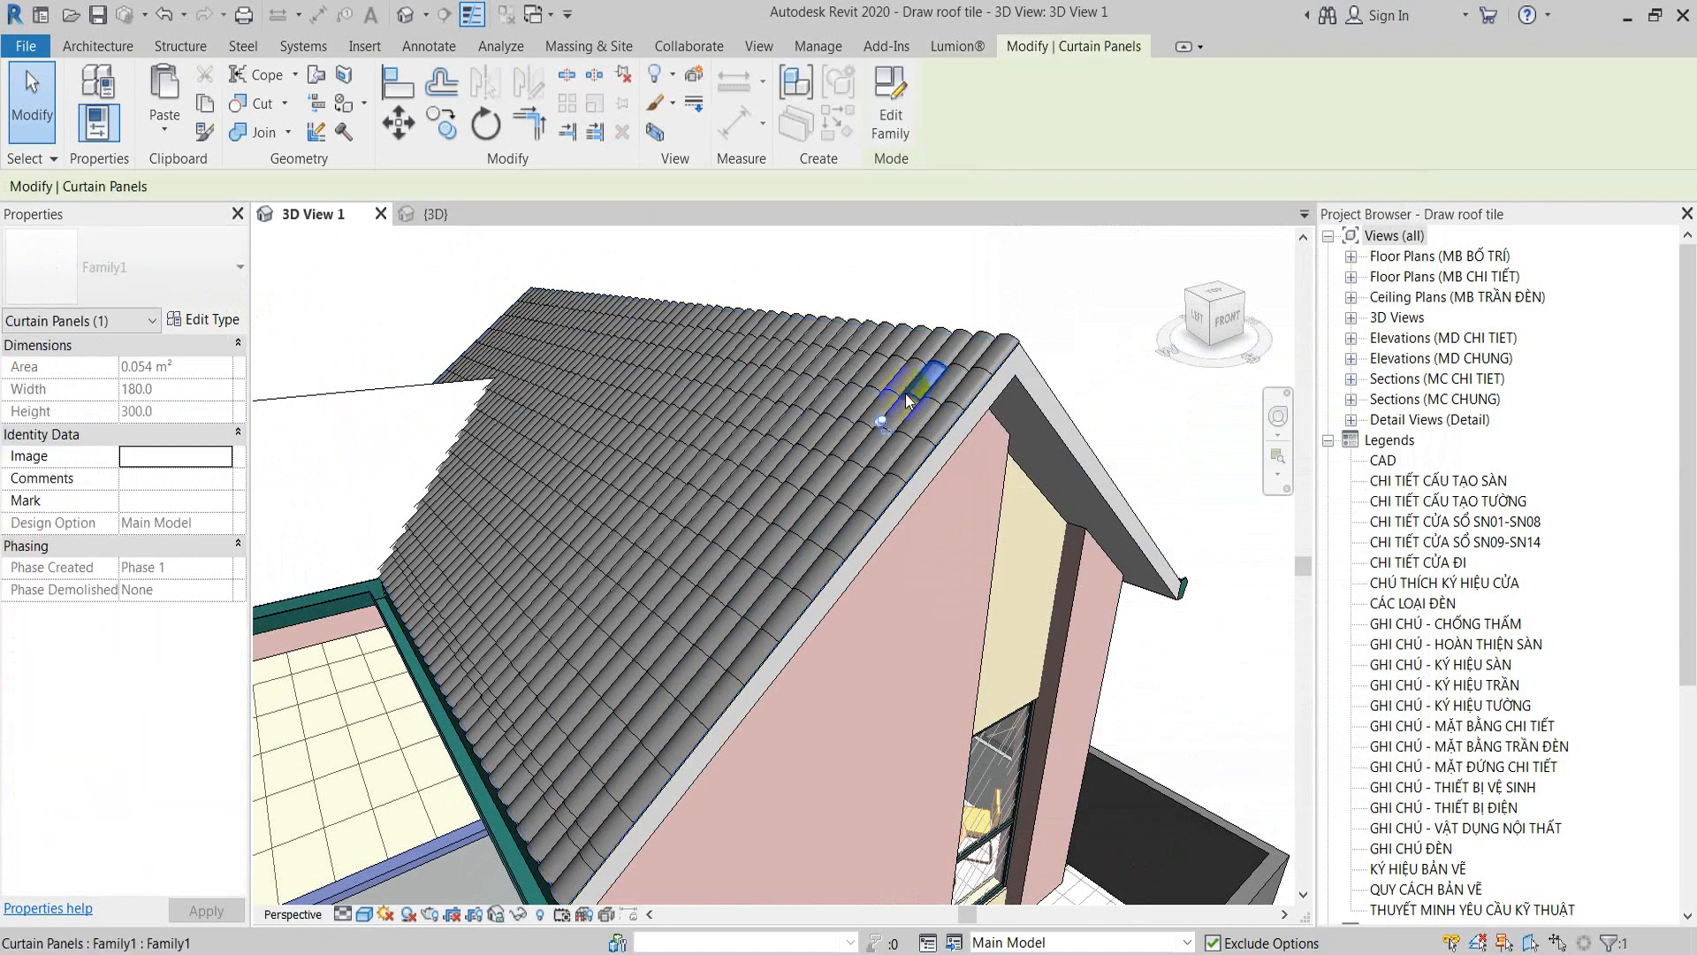
key("Escape")
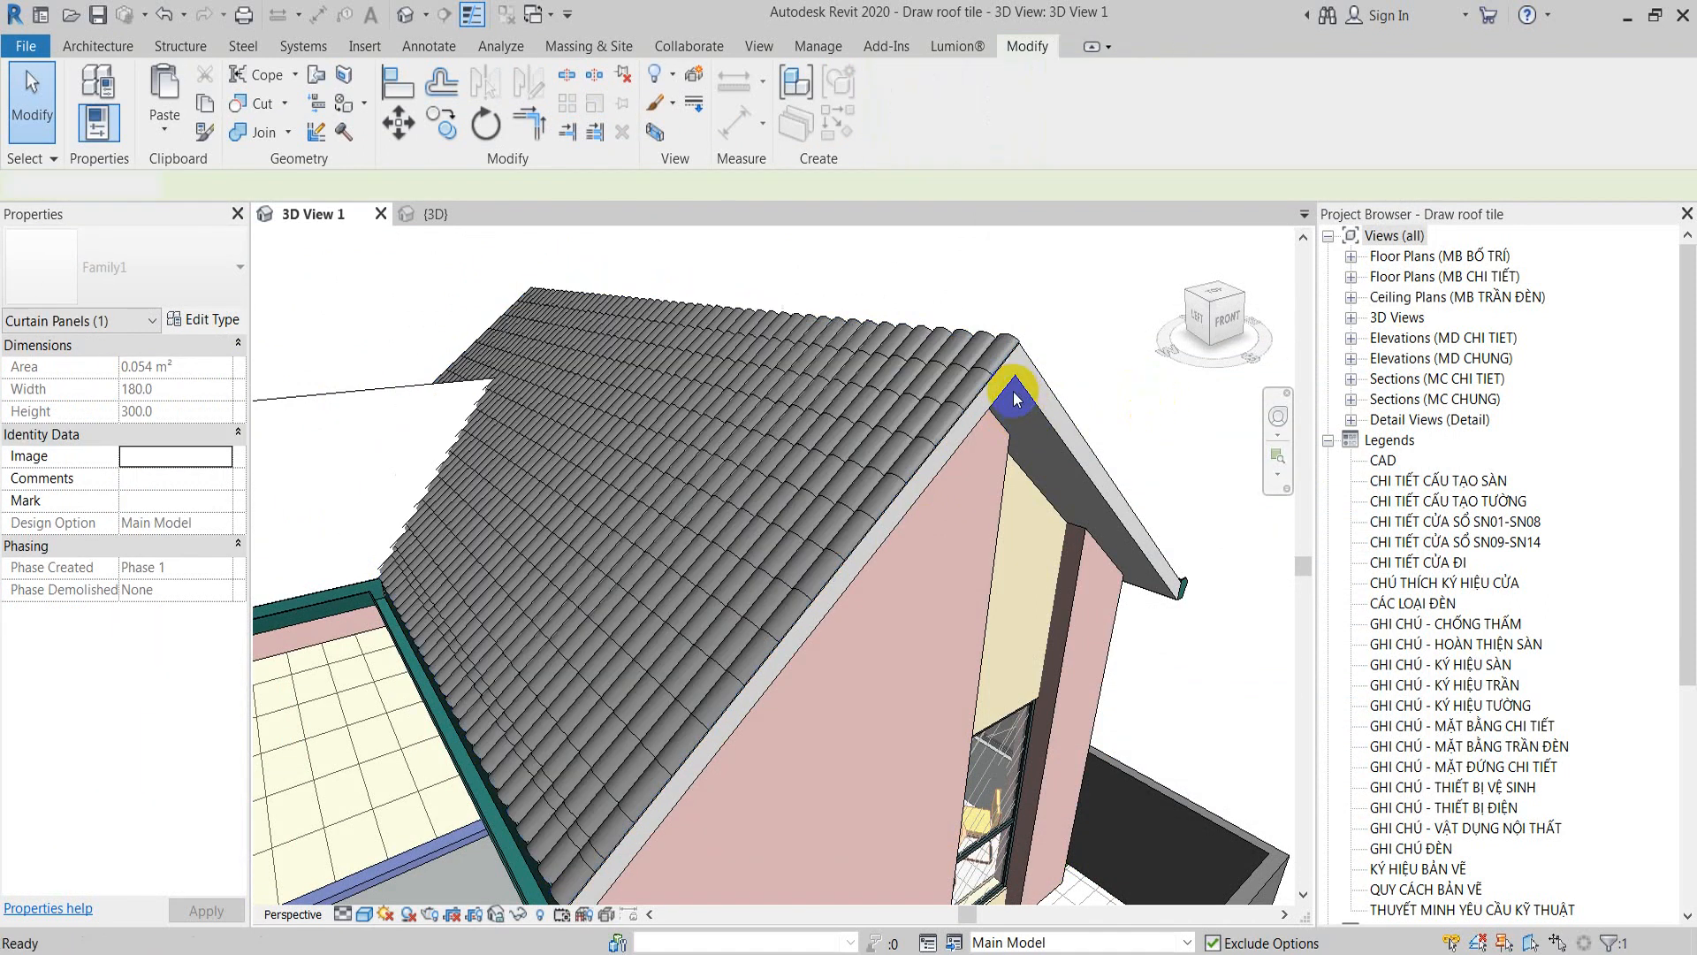
Step: Open the family of the tile panel at the ridge for editing and display its Left elevation
scroll(964, 382, "up", 3)
scroll(954, 377, "up", 3)
middle_click_drag(997, 430, 939, 436, "shift")
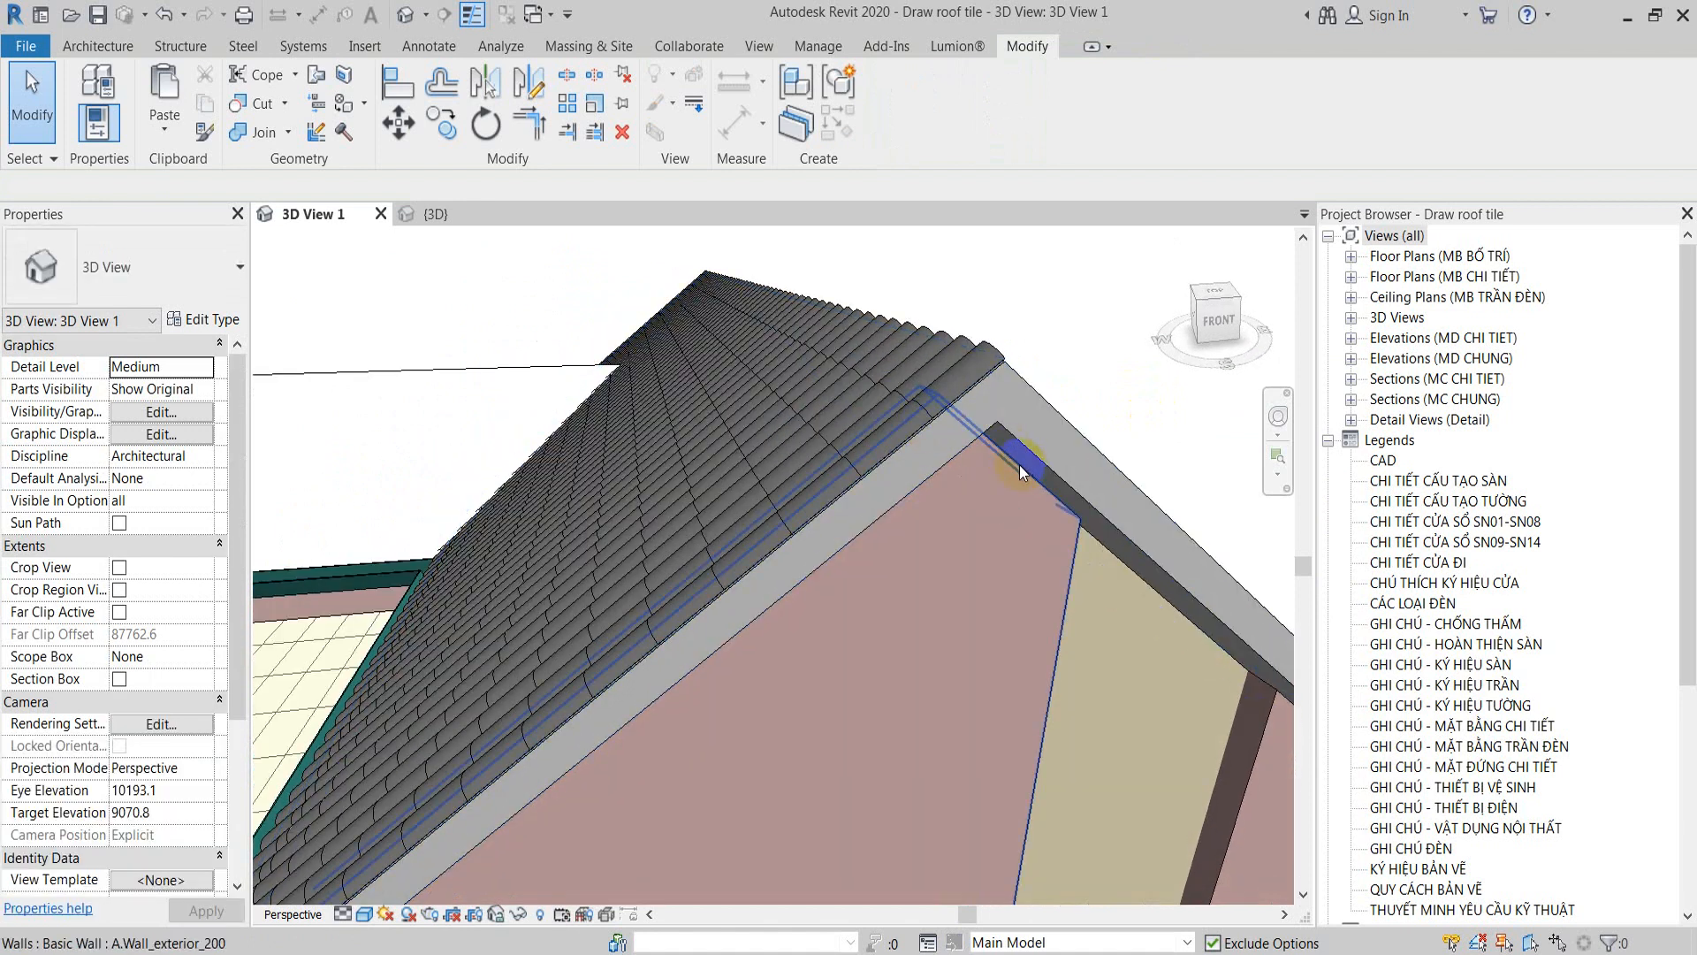
left_click(952, 397)
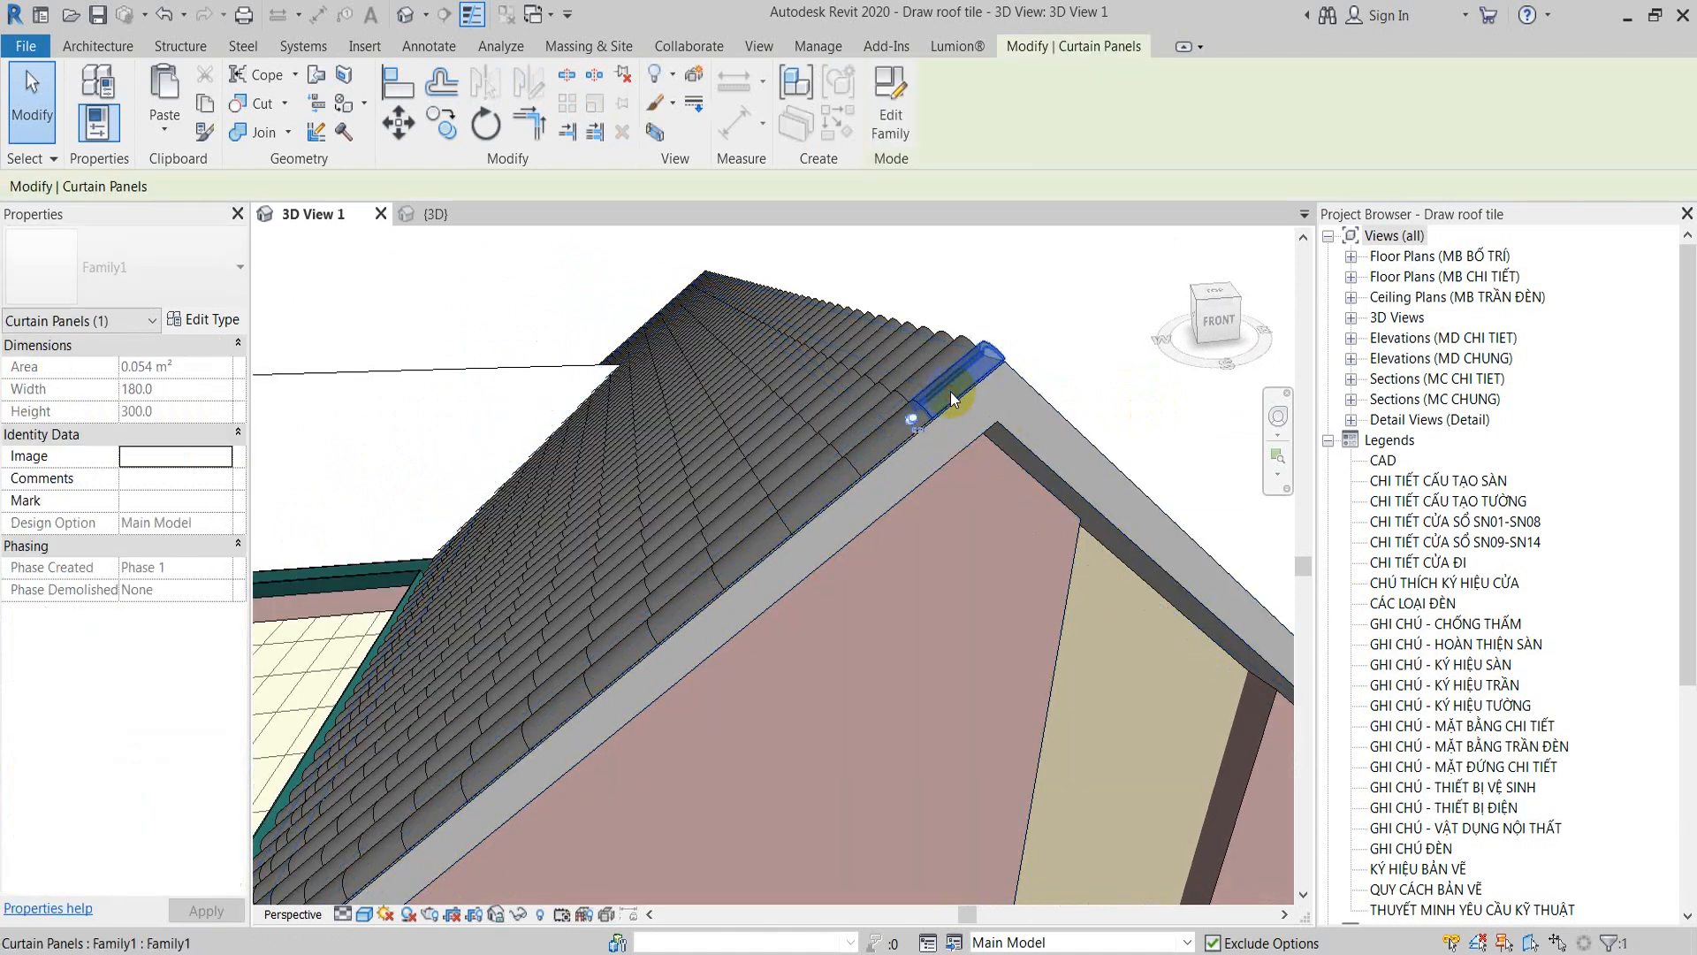
left_click(891, 122)
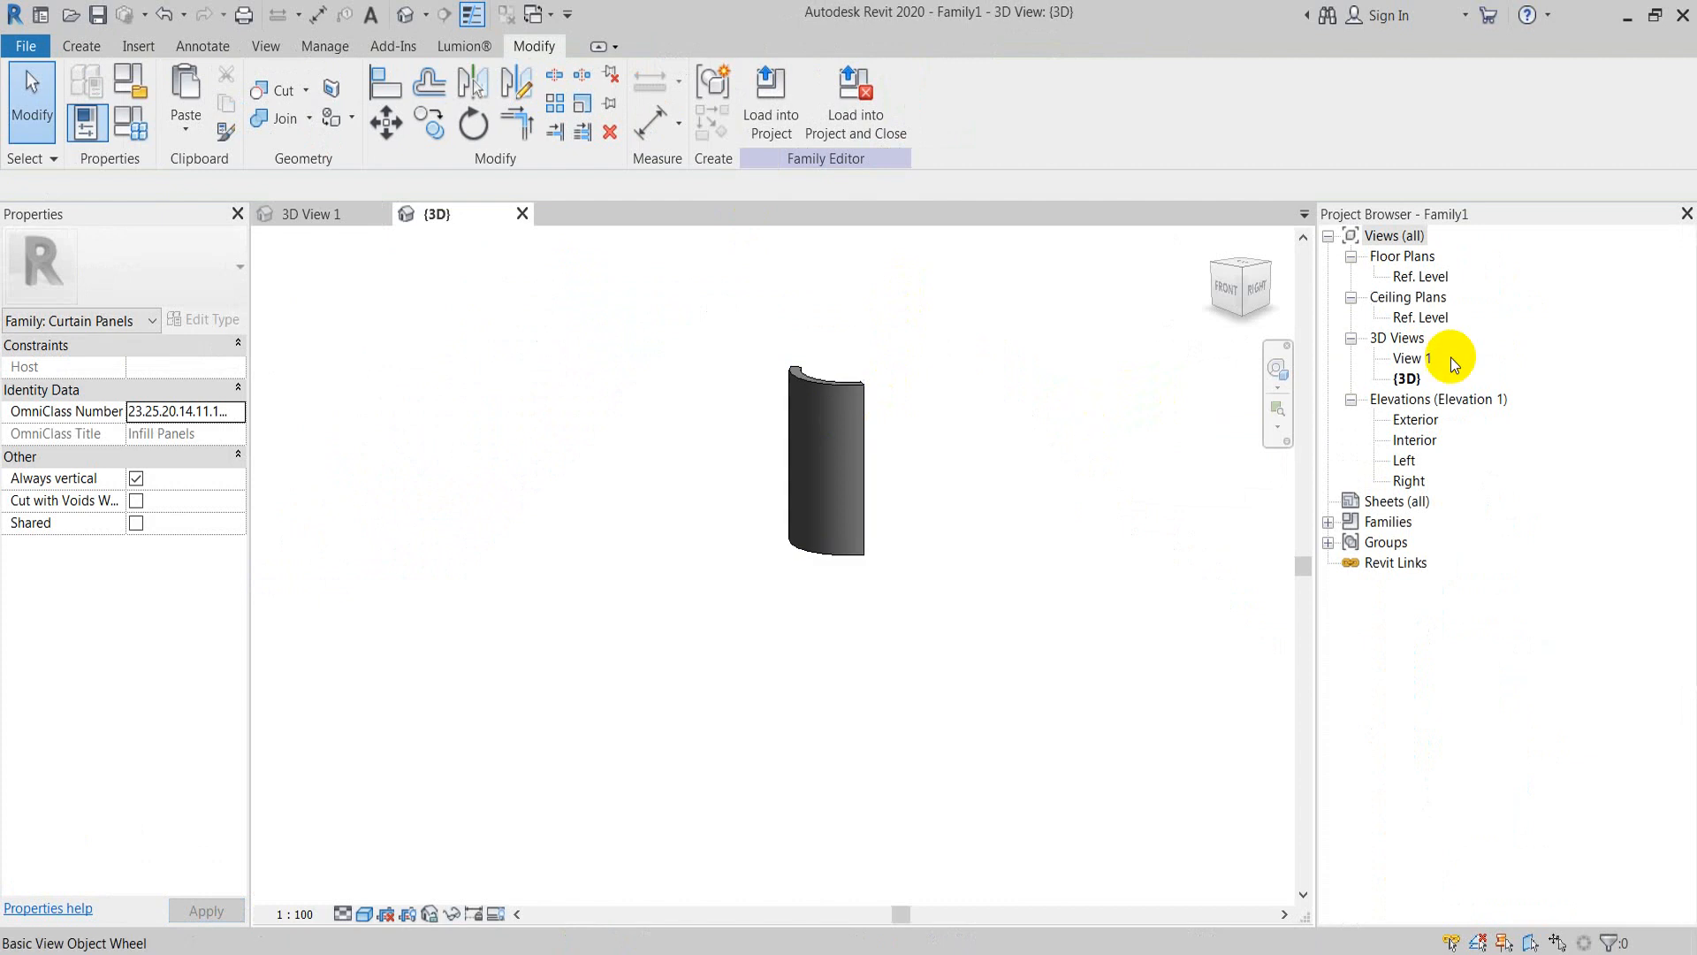
double_click(1420, 423)
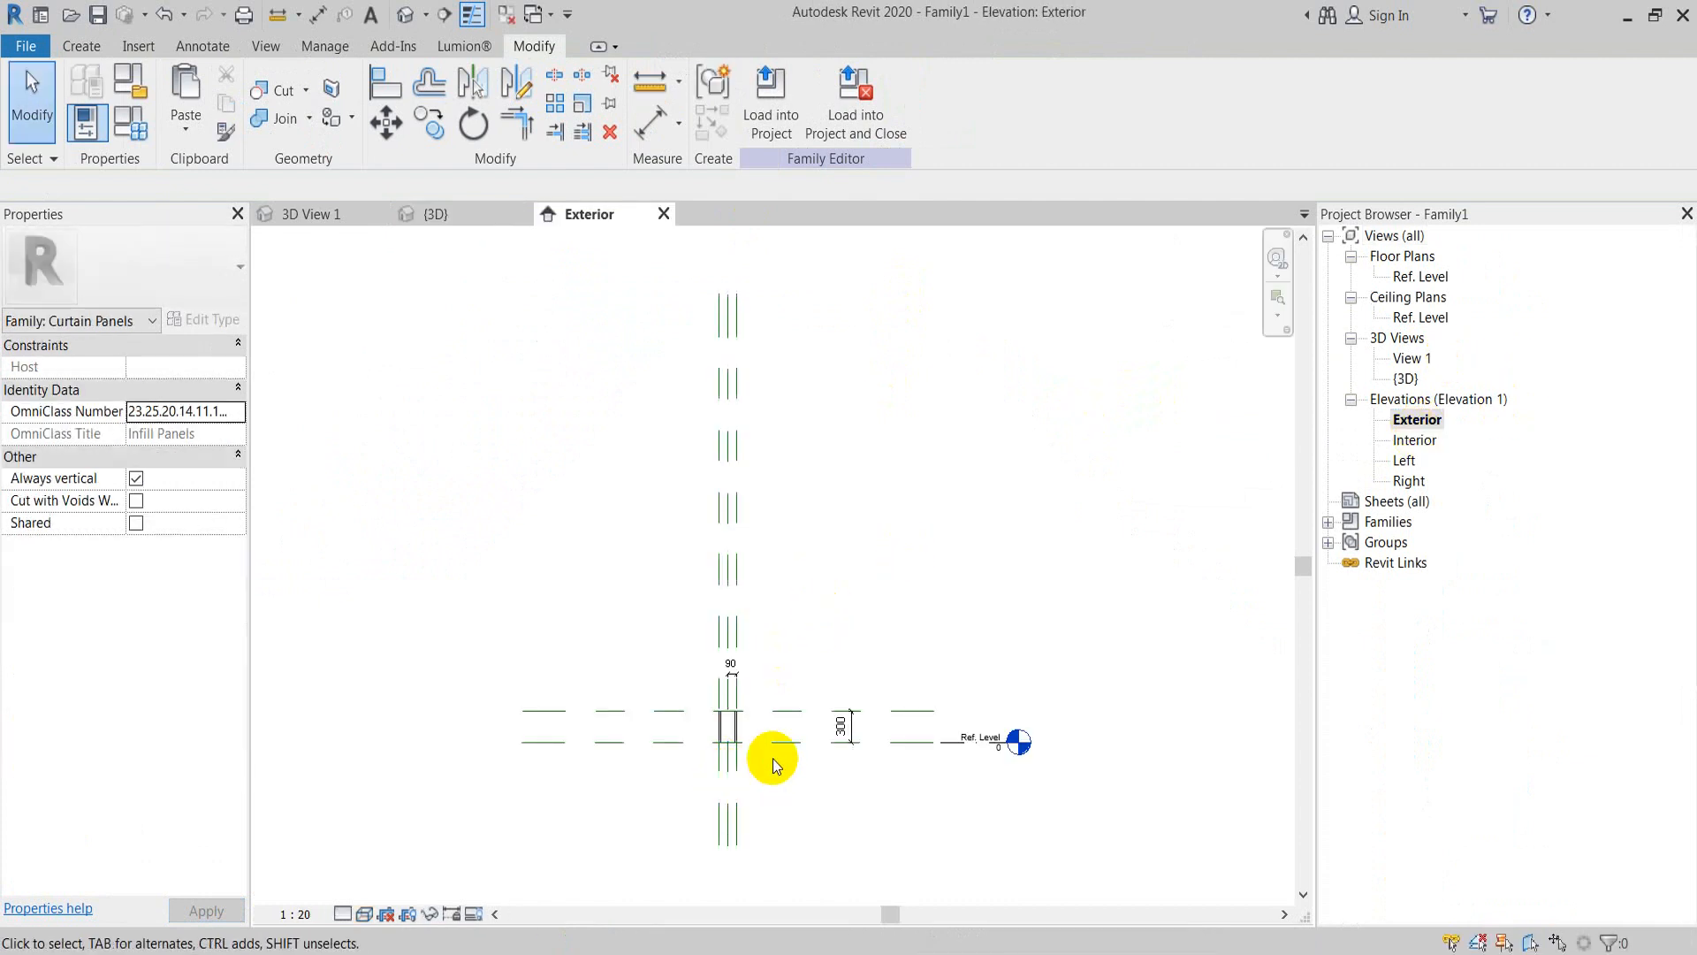
double_click(1414, 440)
left_click(1403, 461)
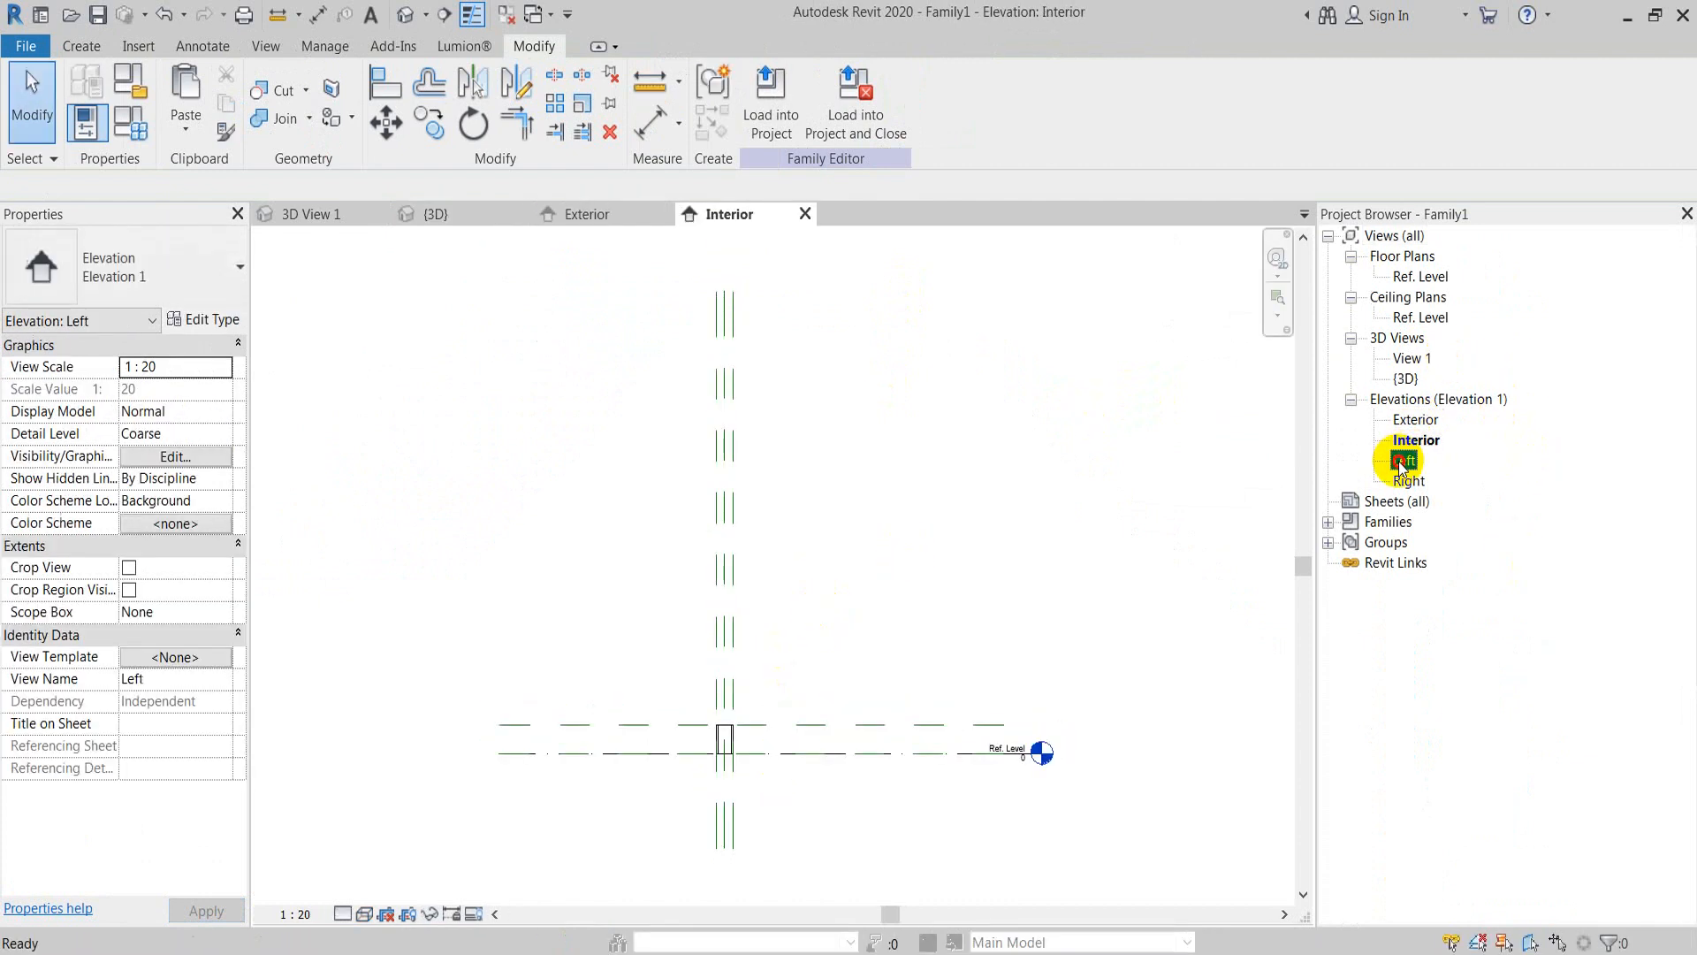
double_click(1403, 461)
Step: Rotate the tile extrusion 15° counterclockwise about its centre in the Left elevation
scroll(739, 576, "up", 4)
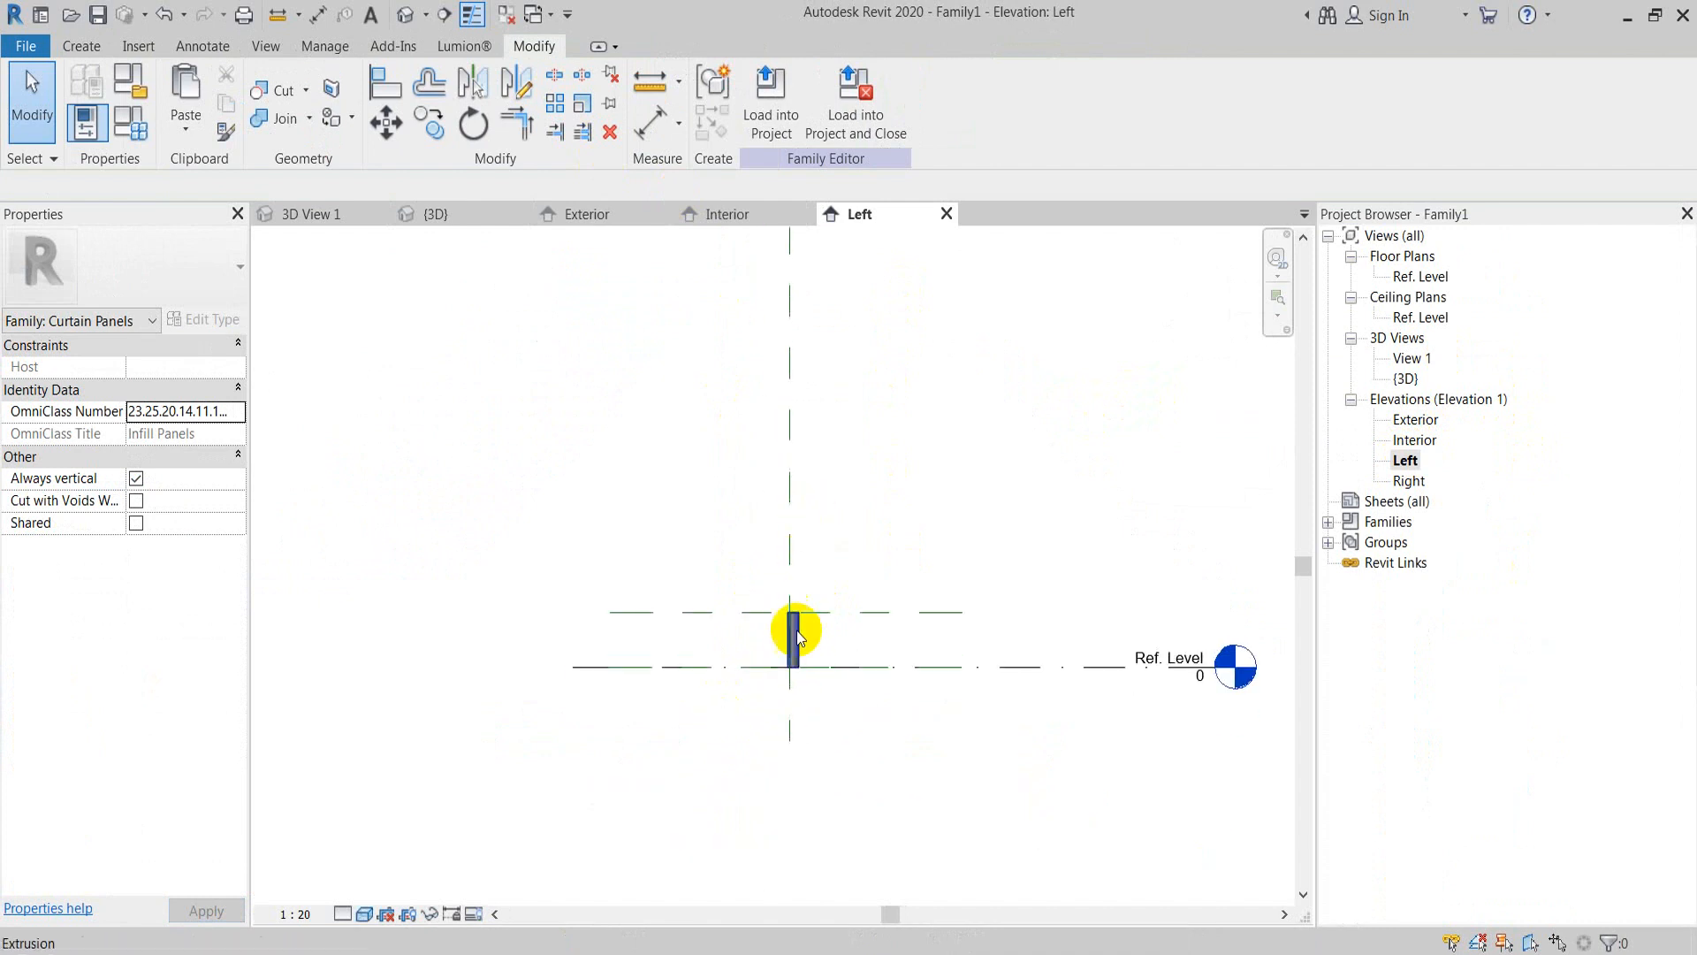
scroll(798, 641, "up", 4)
left_click(804, 634)
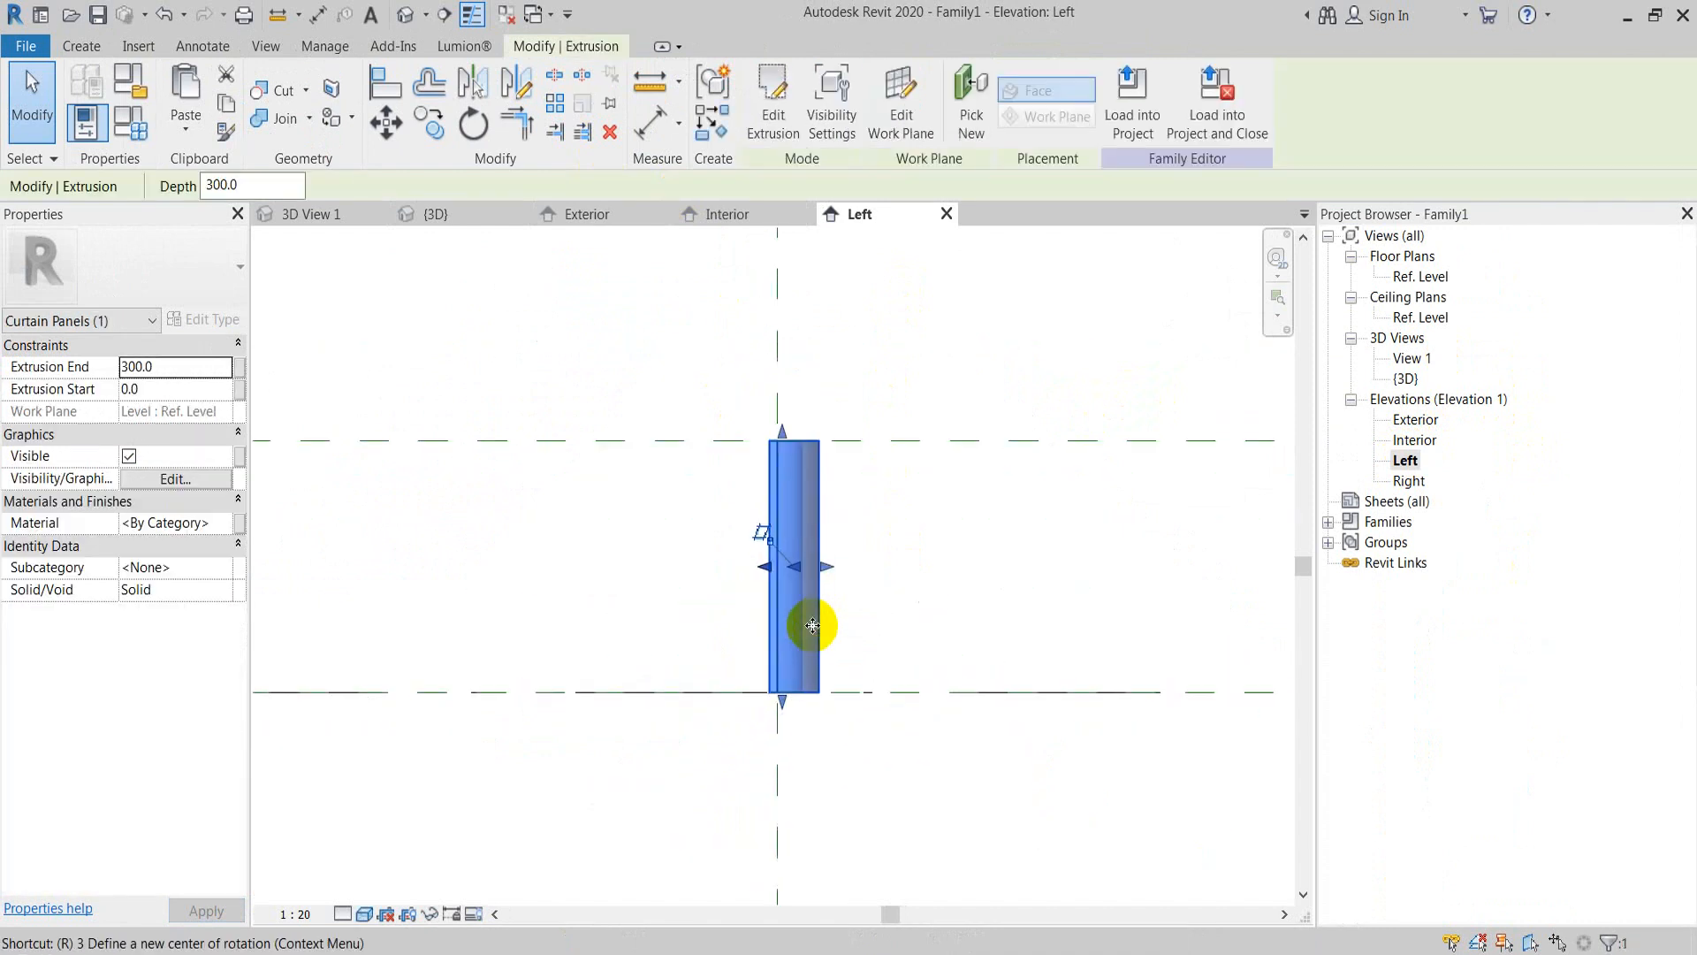
key("o")
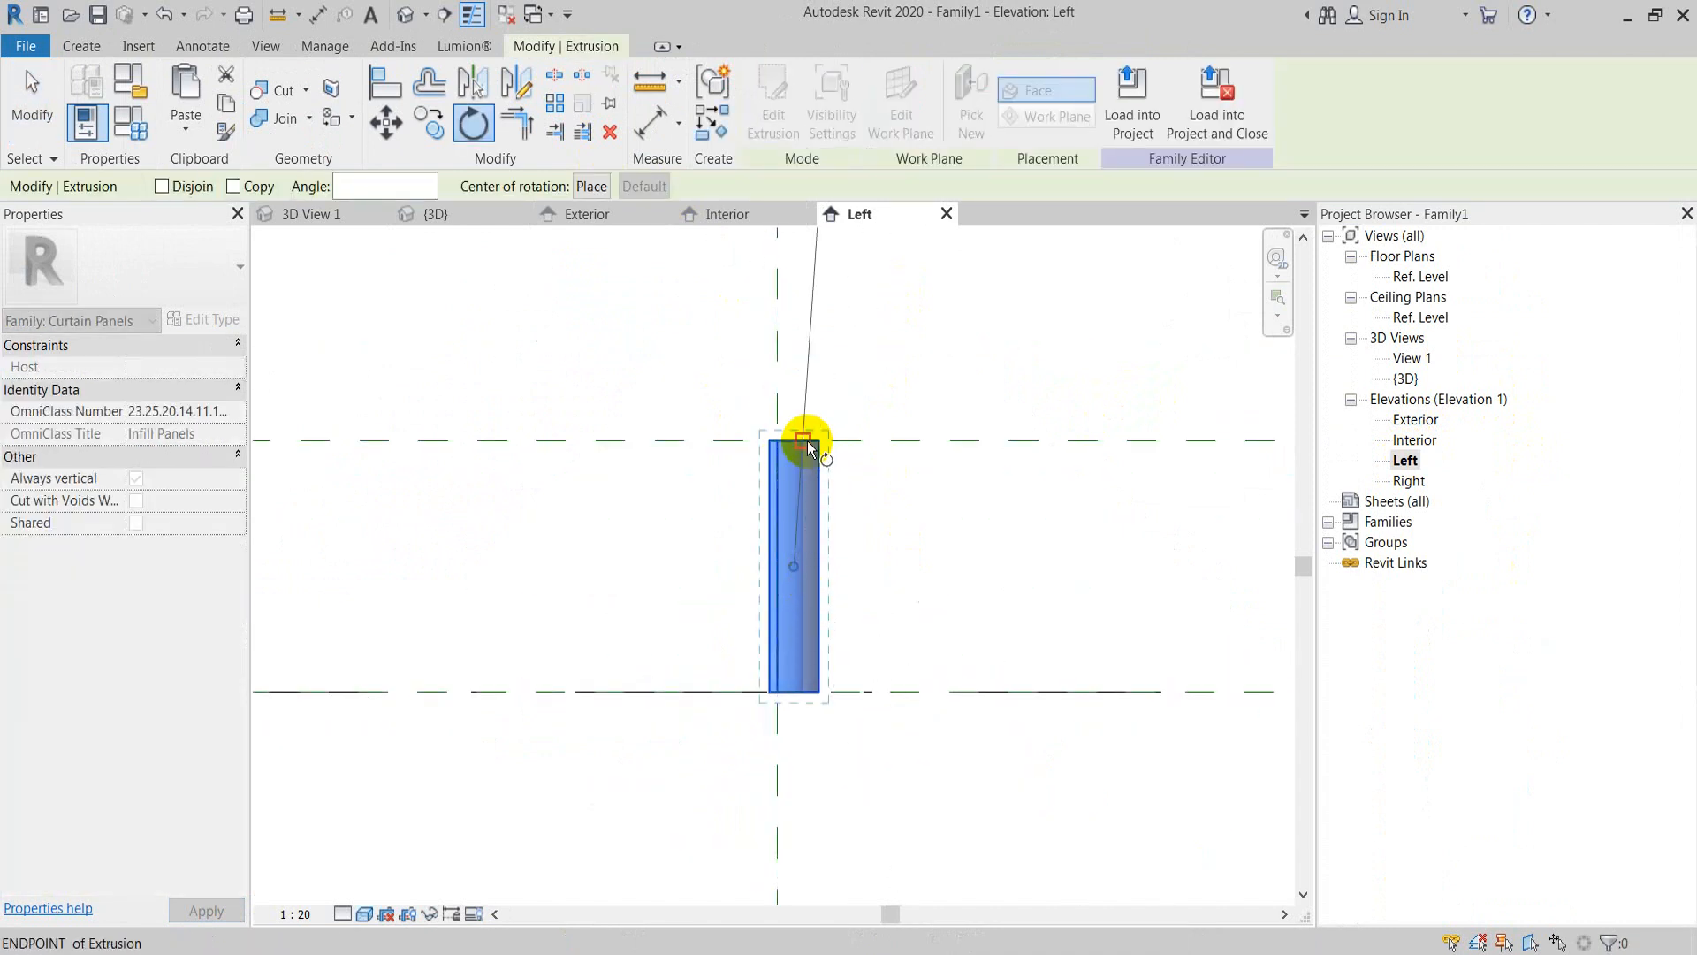
left_click(796, 352)
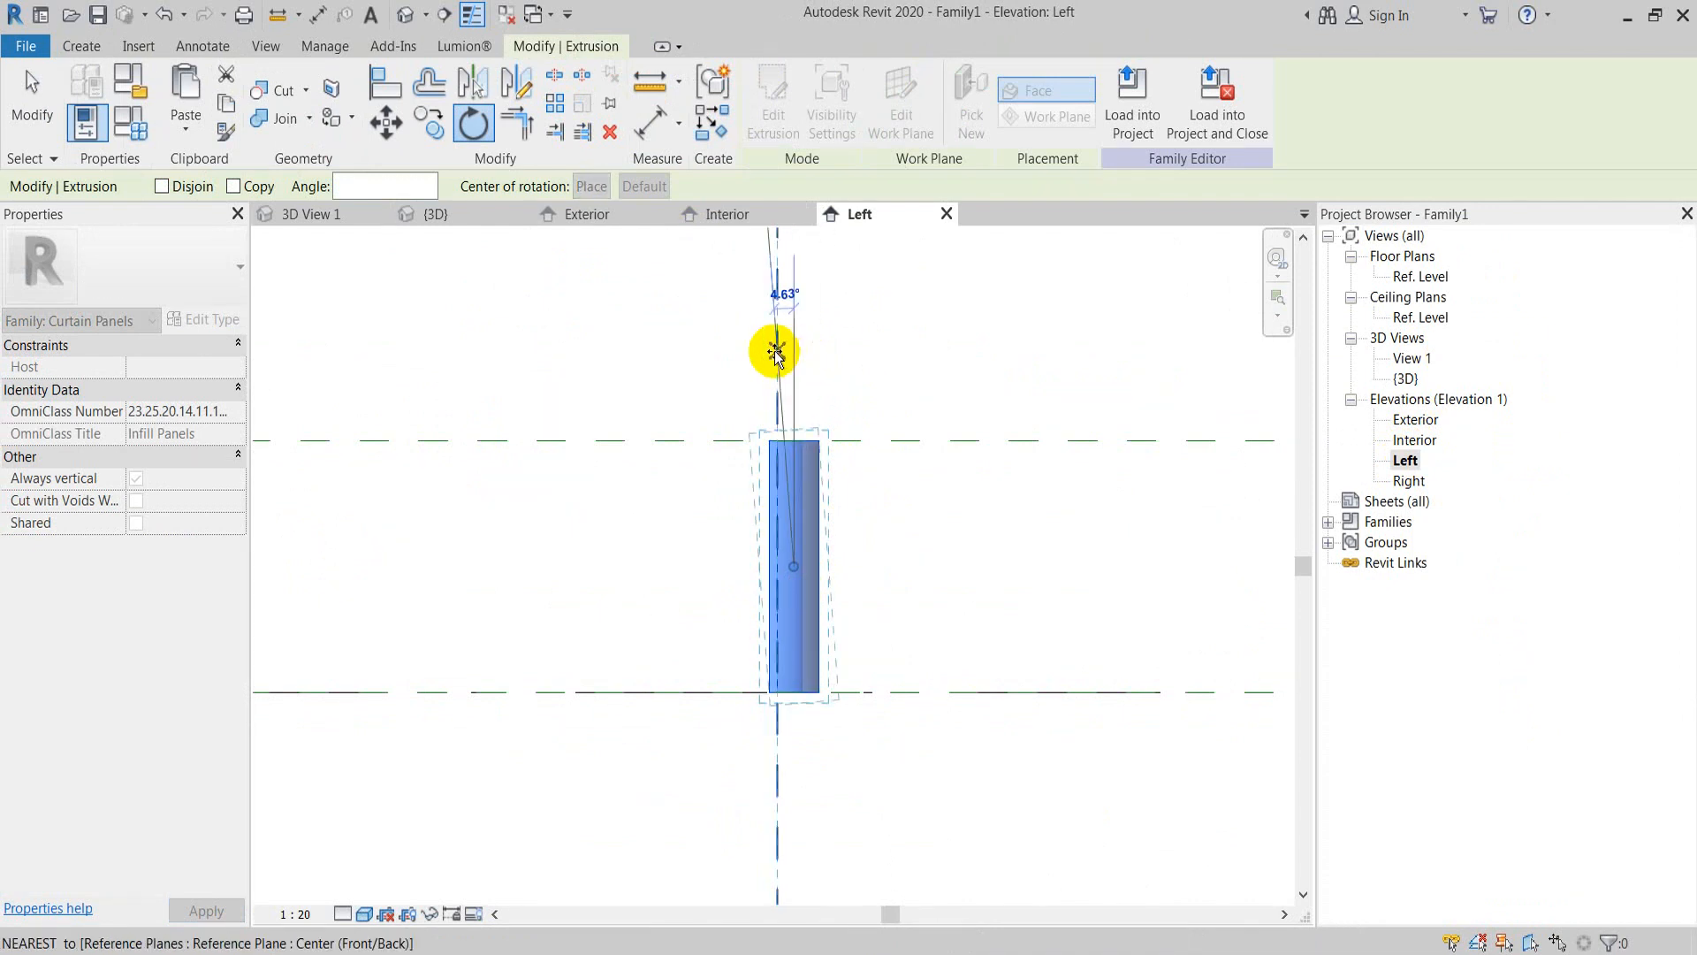
type("10")
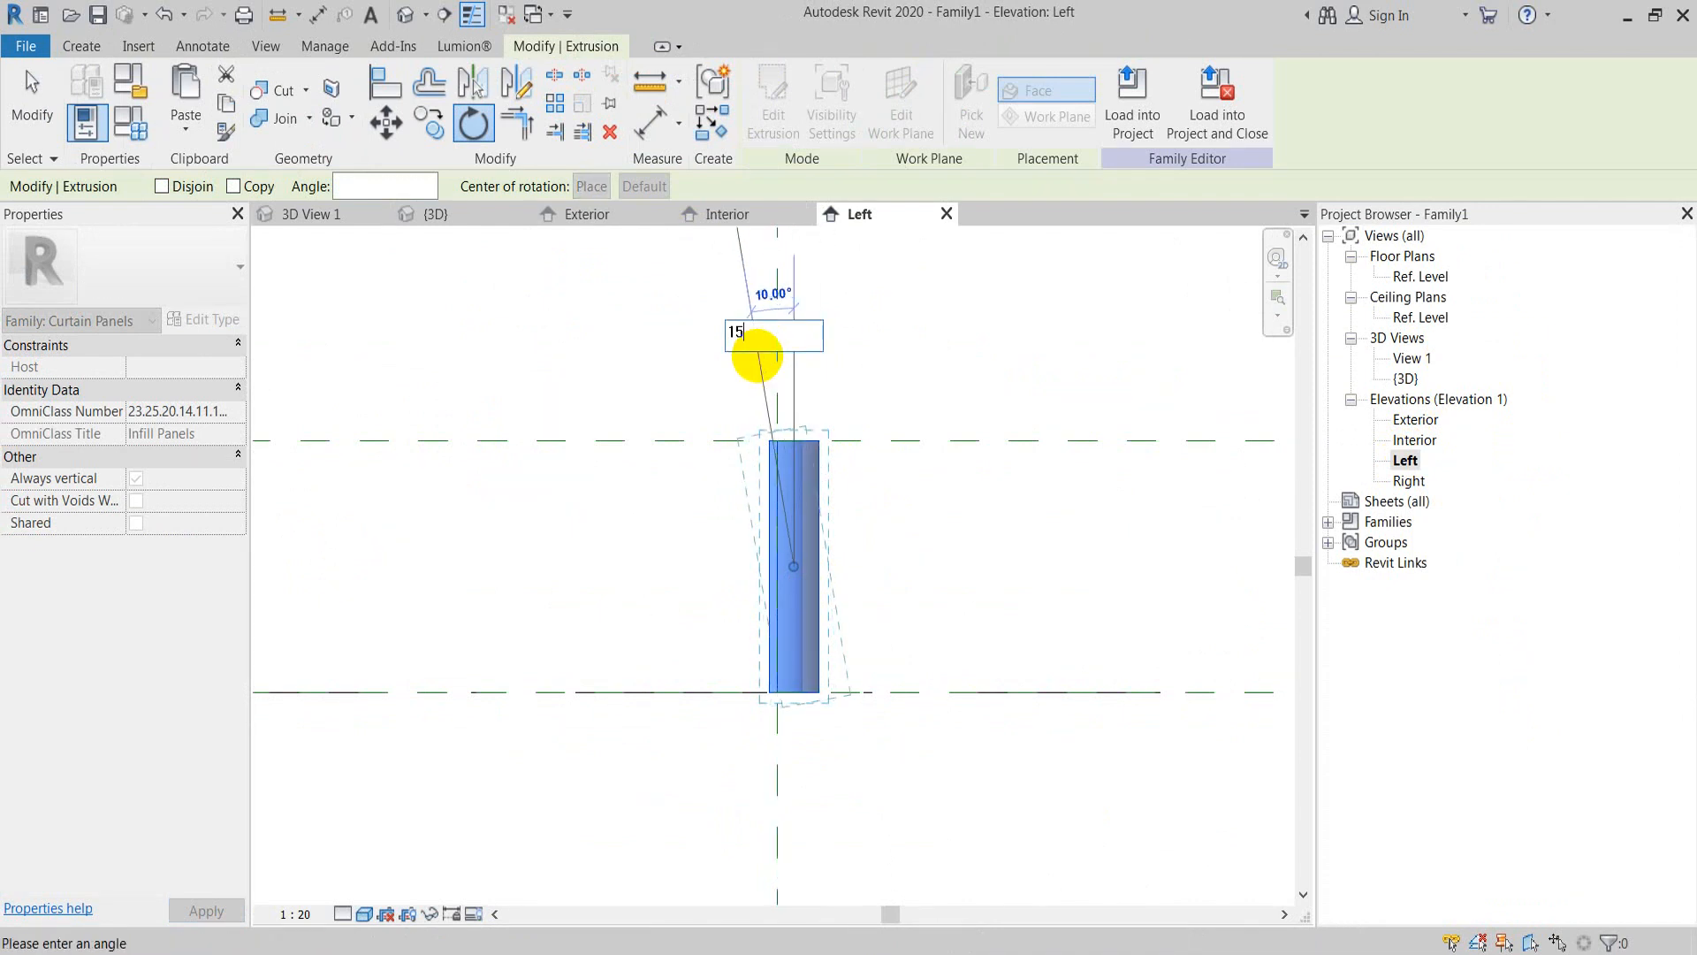
key("Return")
key("Escape")
Step: Load the rotated tile family into the project, overwriting the existing version, and inspect the tiles near the ridge
left_click(756, 124)
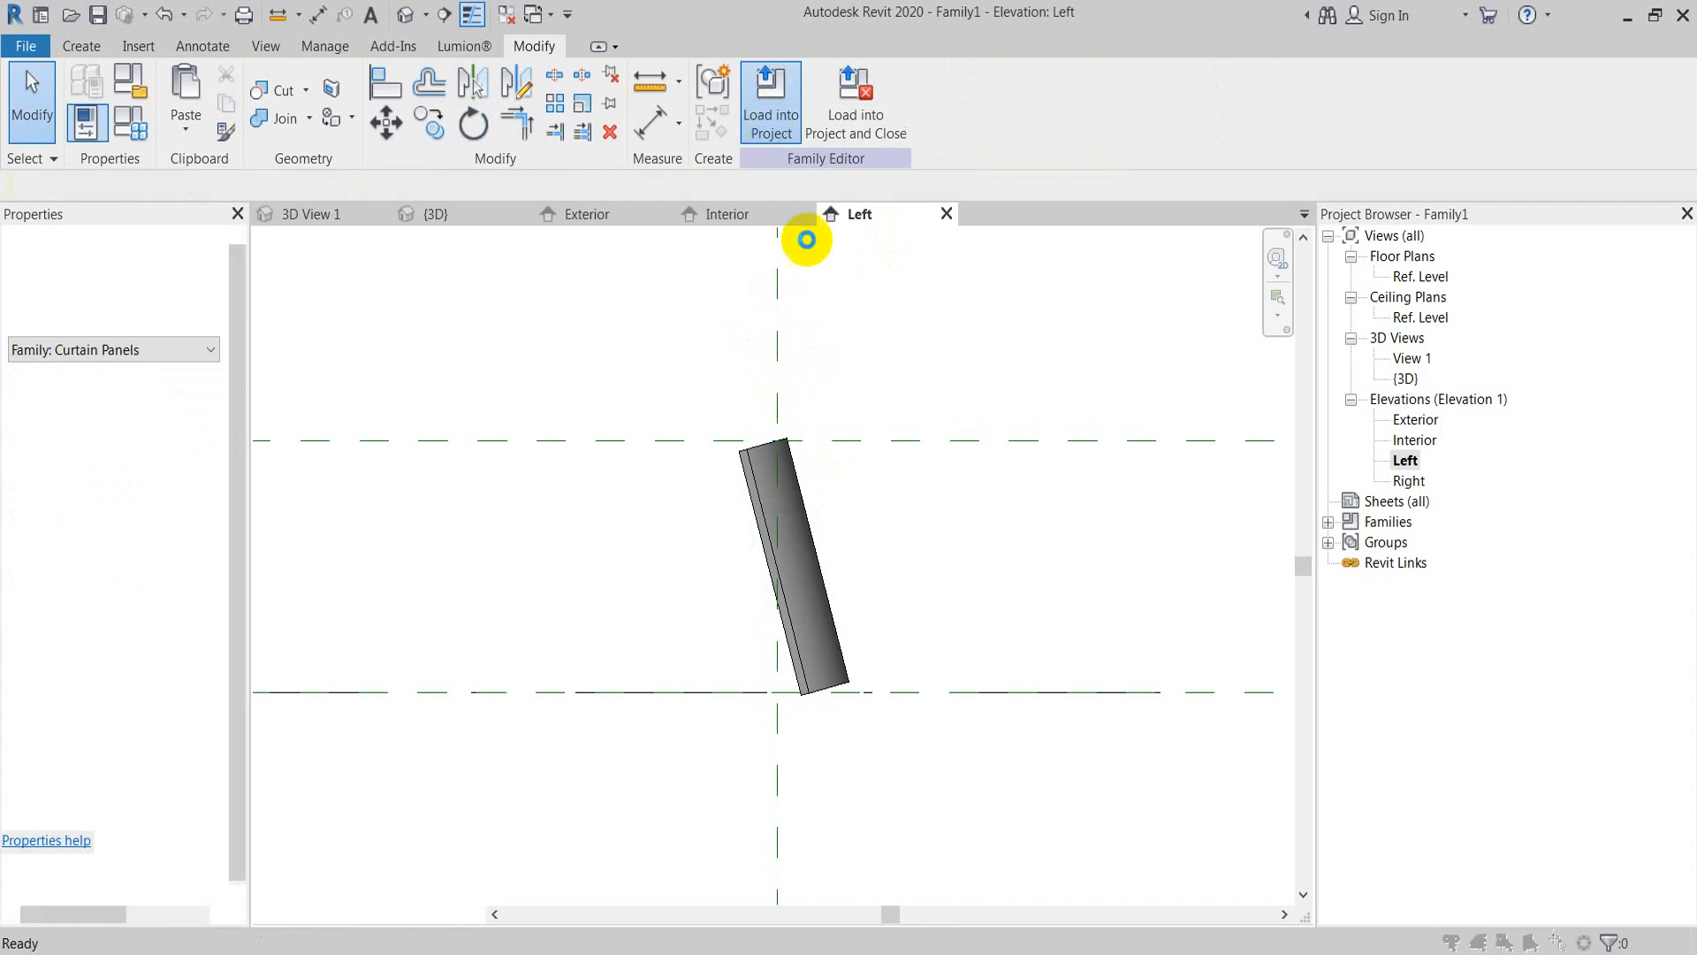
left_click(751, 414)
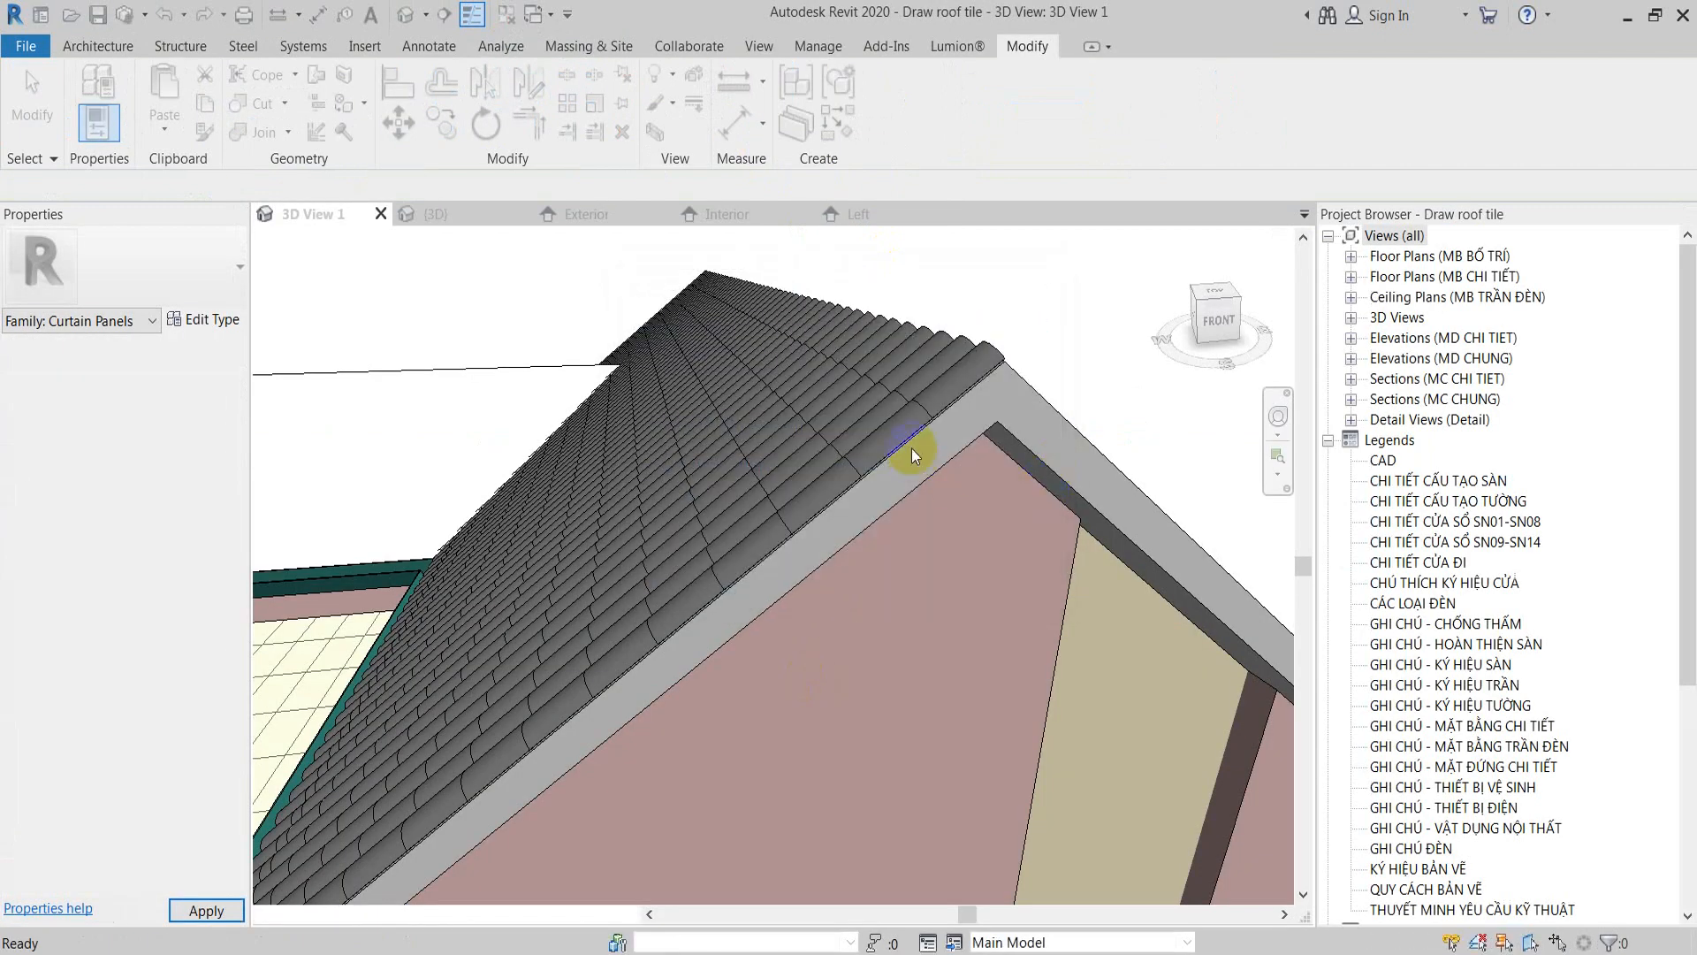
scroll(946, 442, "up", 3)
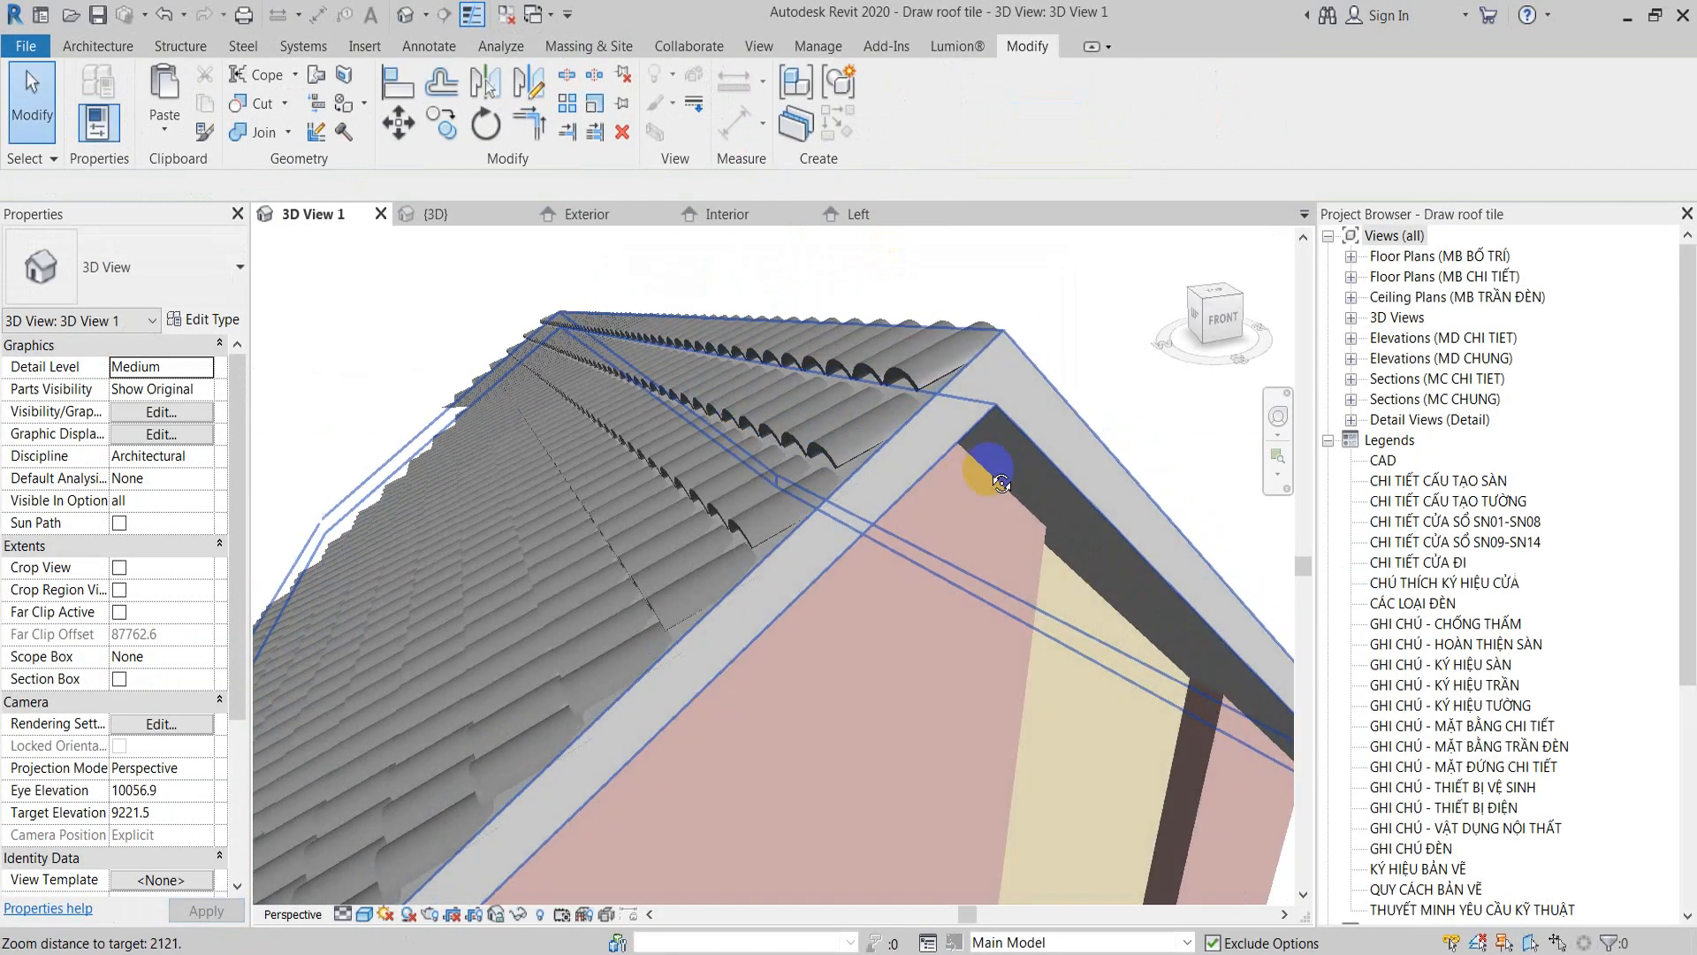
scroll(1001, 482, "up", 6)
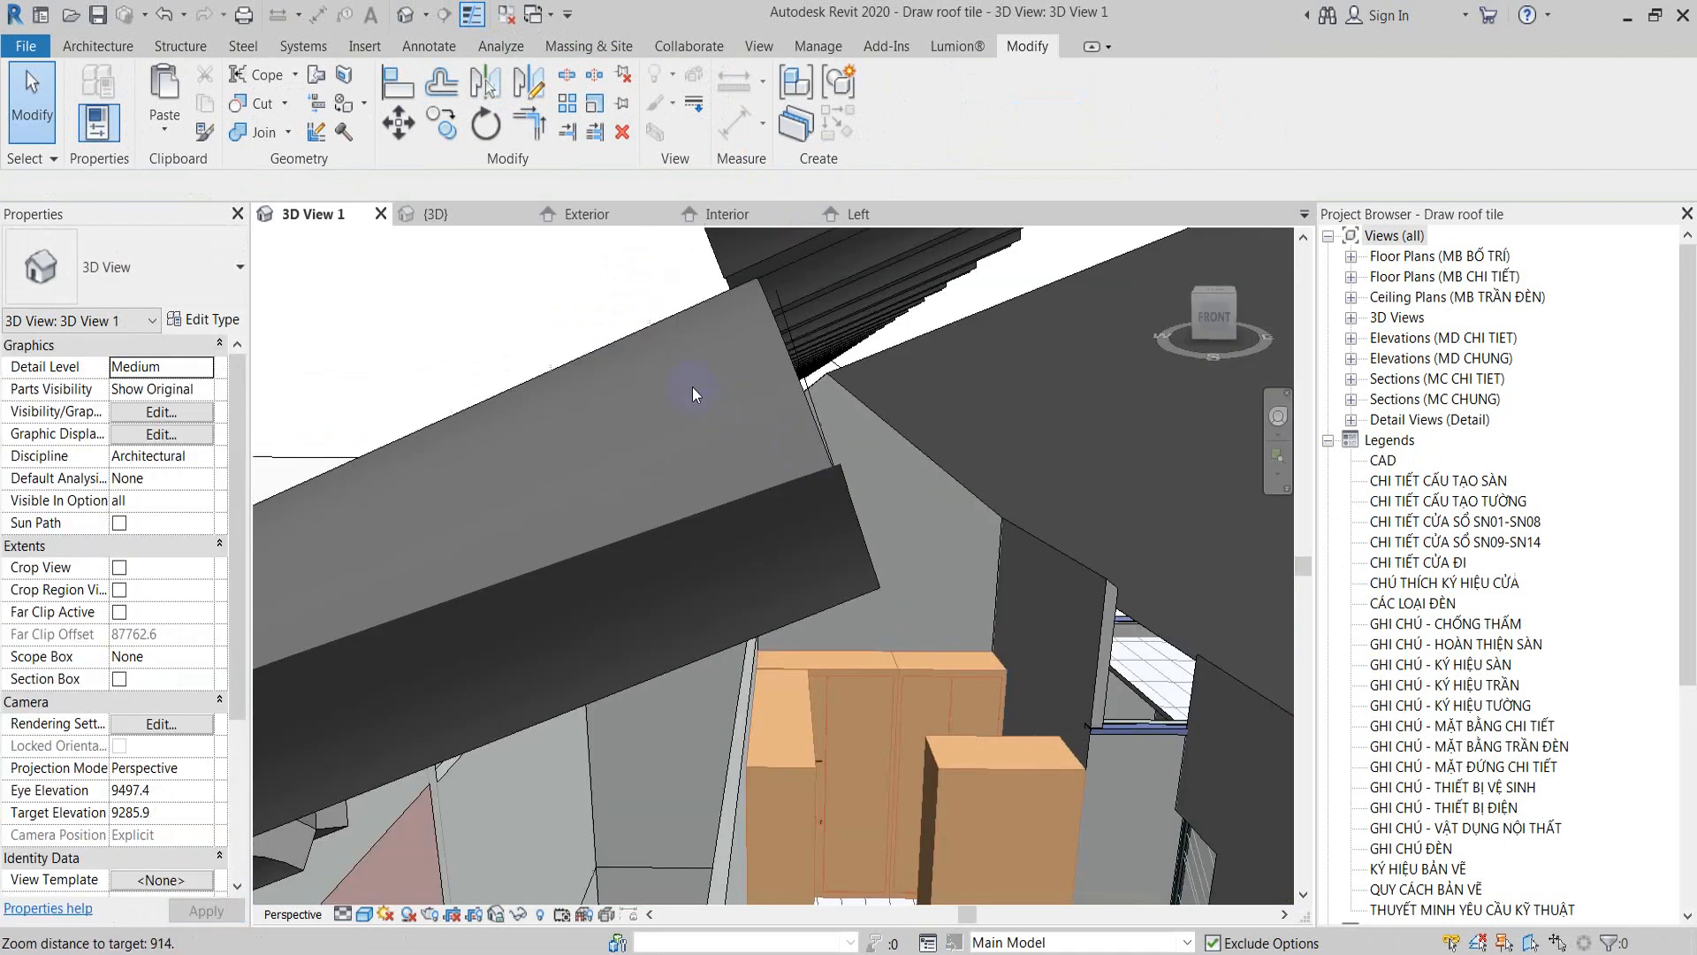
Step: Return to the family's Left elevation and rotate the tile extrusion a few degrees clockwise about its centre to reduce its tilt
scroll(783, 416, "down", 6)
left_click(826, 215)
left_click_drag(679, 352, 1007, 898)
key("r")
key("o")
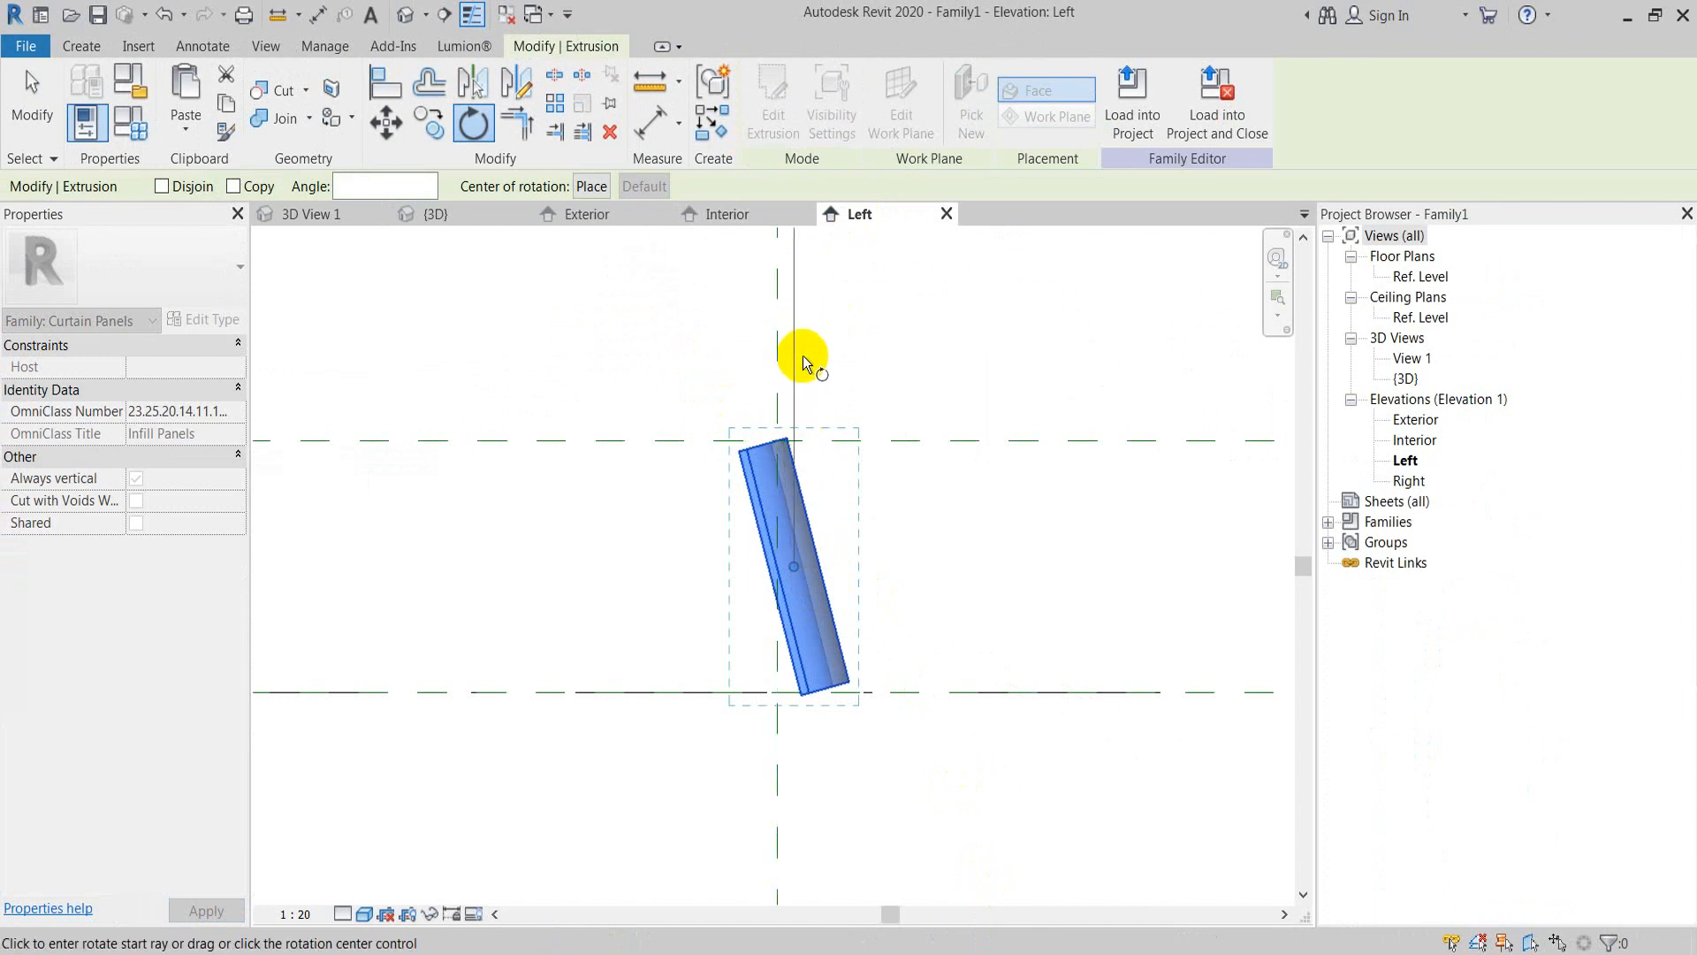
left_click(799, 353)
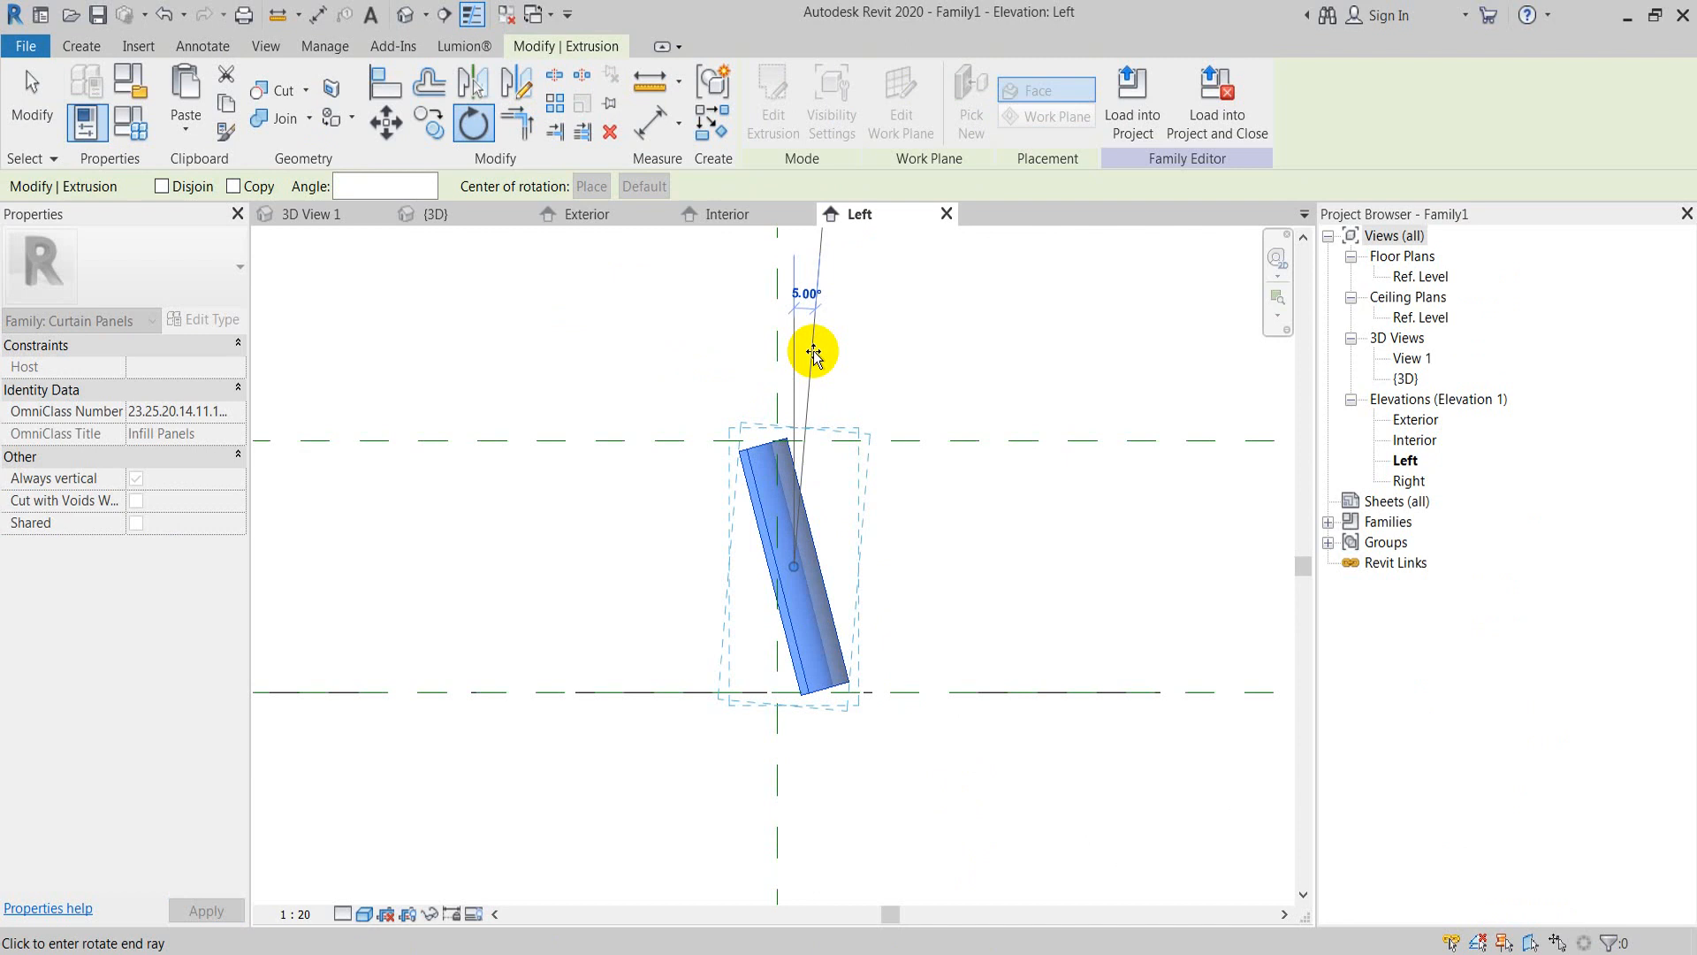
key("Return")
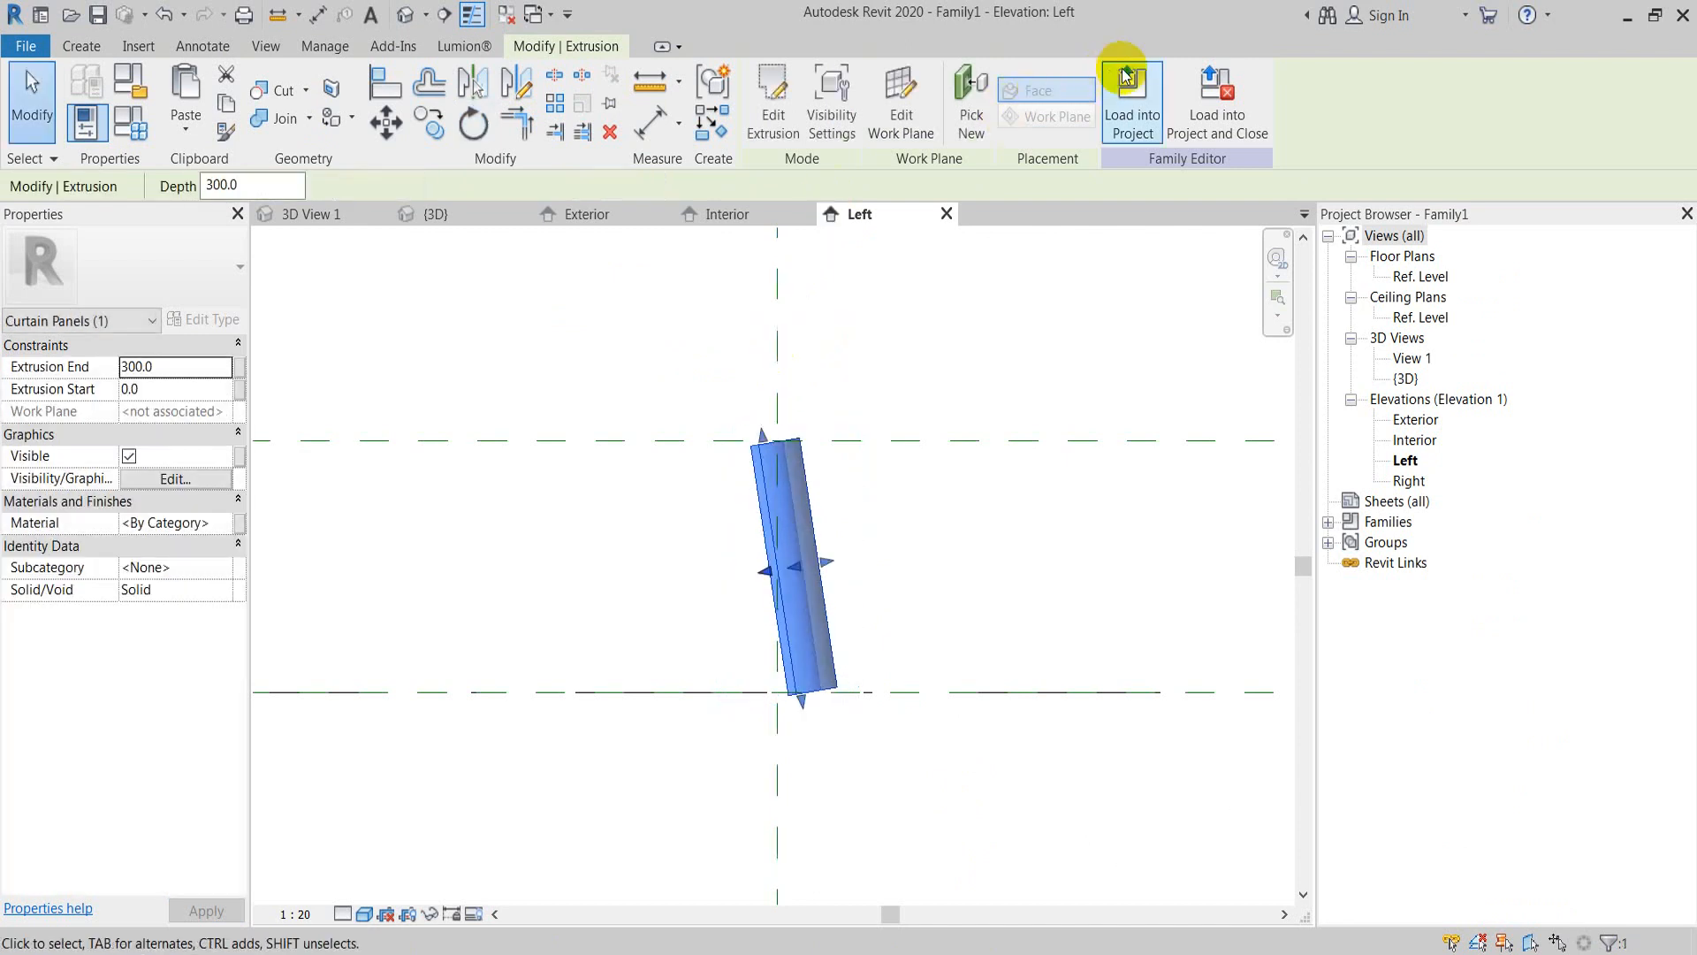
Step: Load the less tilted tile family into the project, overwriting the existing version, and inspect the tile overlap along the gable
left_click(1132, 99)
left_click(785, 433)
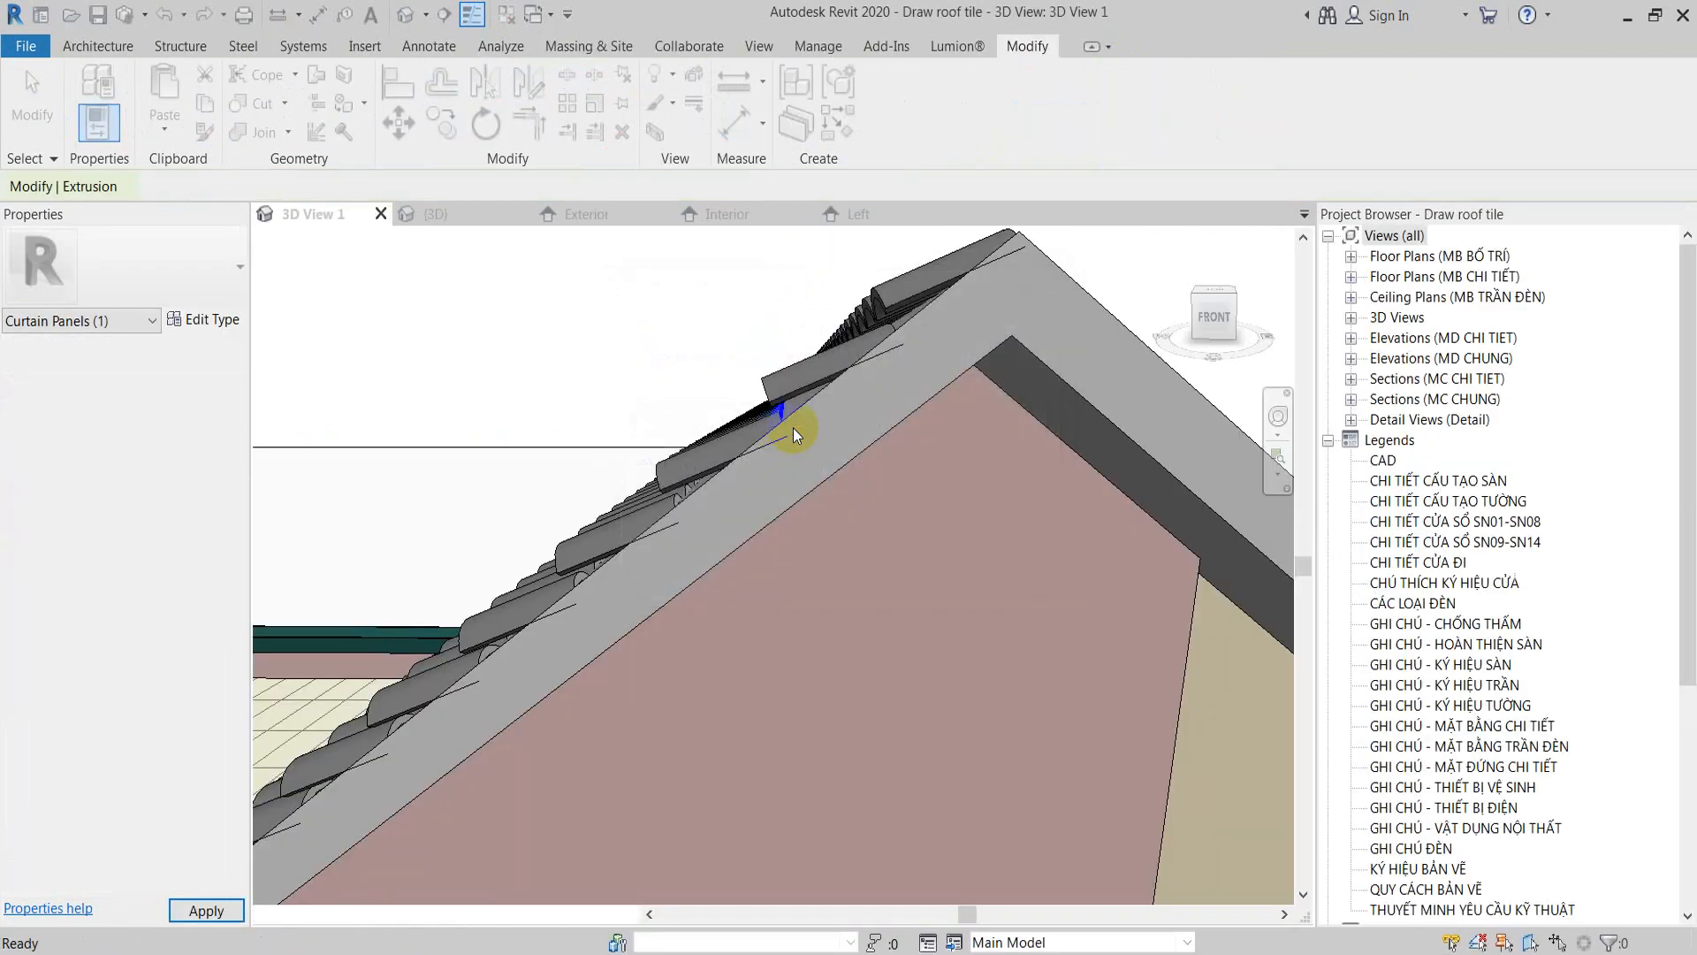
mouse_move(814, 446)
middle_mouse_down("shift")
mouse_move(902, 498)
mouse_move(978, 511)
mouse_move(1167, 480)
mouse_move(1175, 549)
mouse_move(1079, 519)
mouse_move(797, 526)
mouse_move(784, 454)
middle_mouse_up("shift")
scroll(762, 368, "up", 2)
scroll(789, 379, "down", 5)
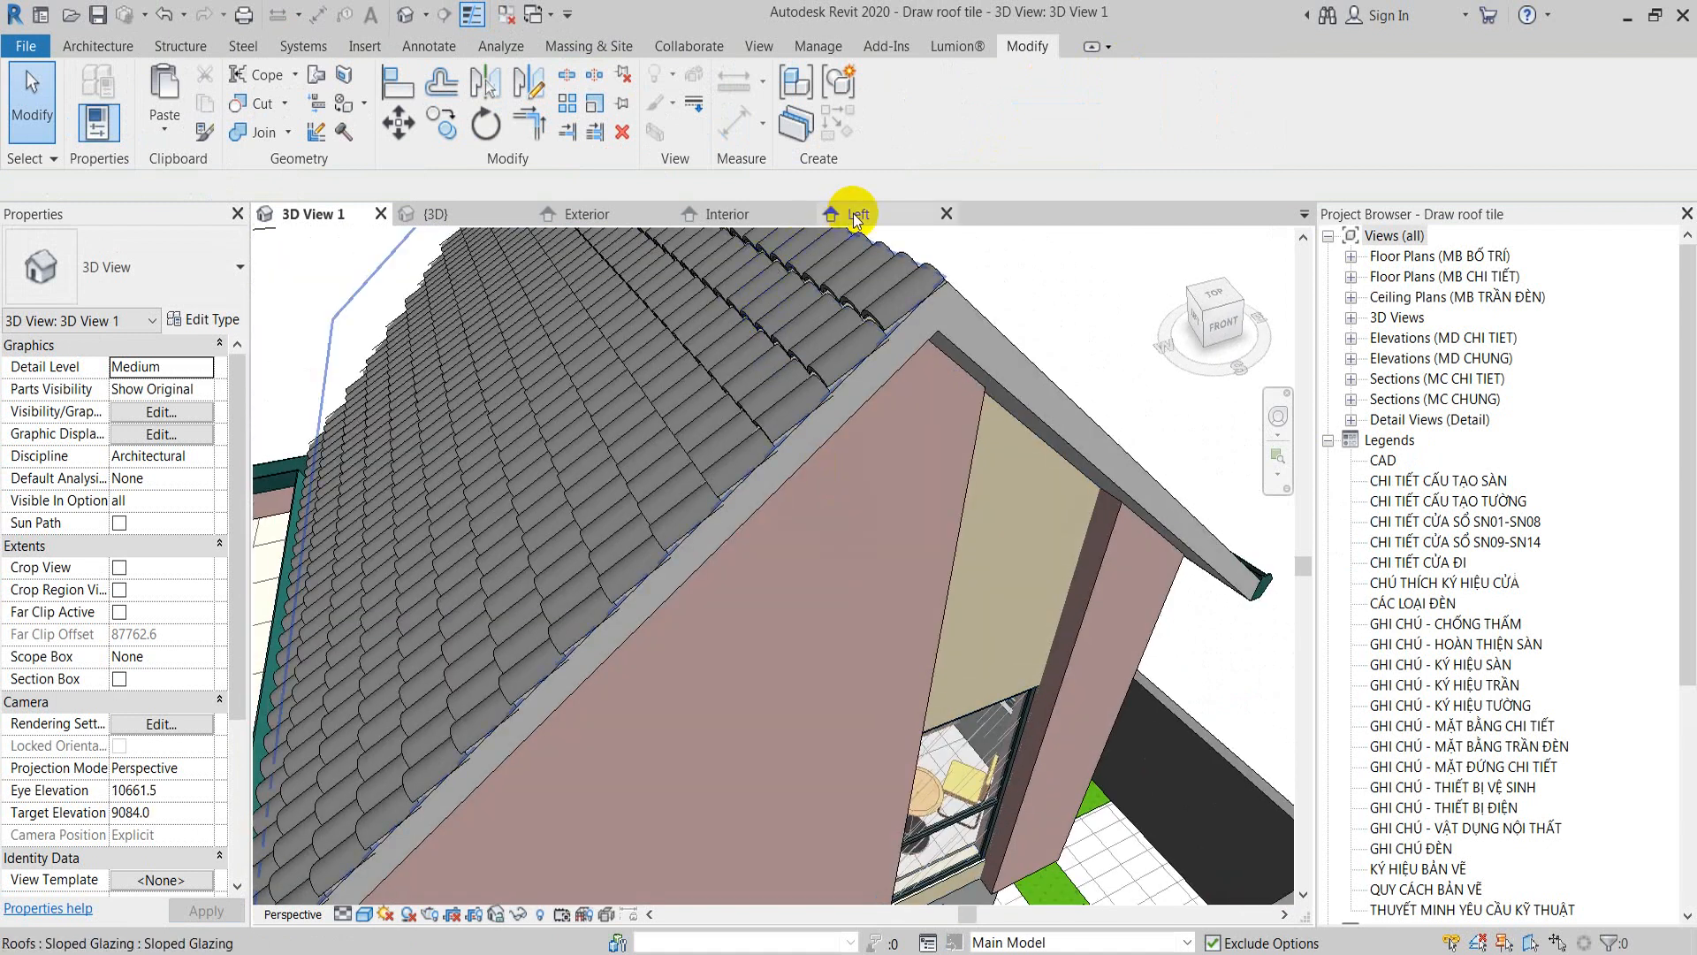
Step: In the family's Left elevation, stretch the lower end of the tile extrusion slightly downward
left_click(853, 214)
left_click(811, 584)
middle_click_drag(897, 638, 868, 503)
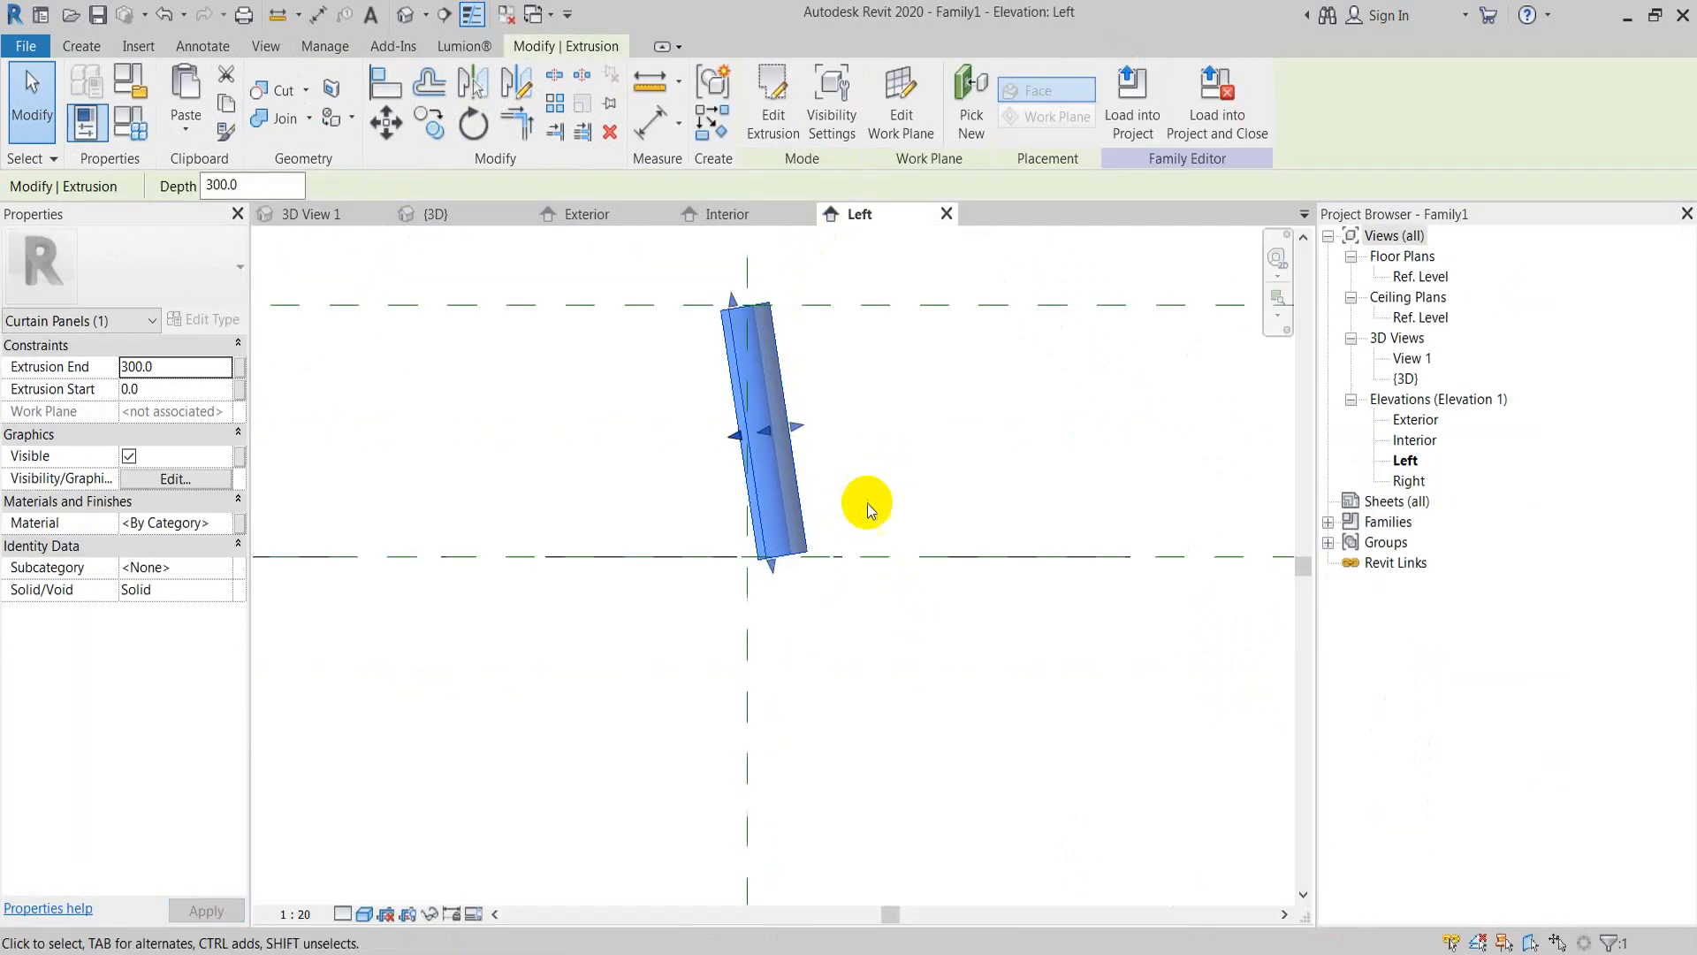
scroll(825, 527, "up", 1)
left_click_drag(752, 588, 769, 620)
key("Escape")
Step: Reload the edited tile family into the project, overwriting the existing version, and inspect the tiled slope
left_click(771, 110)
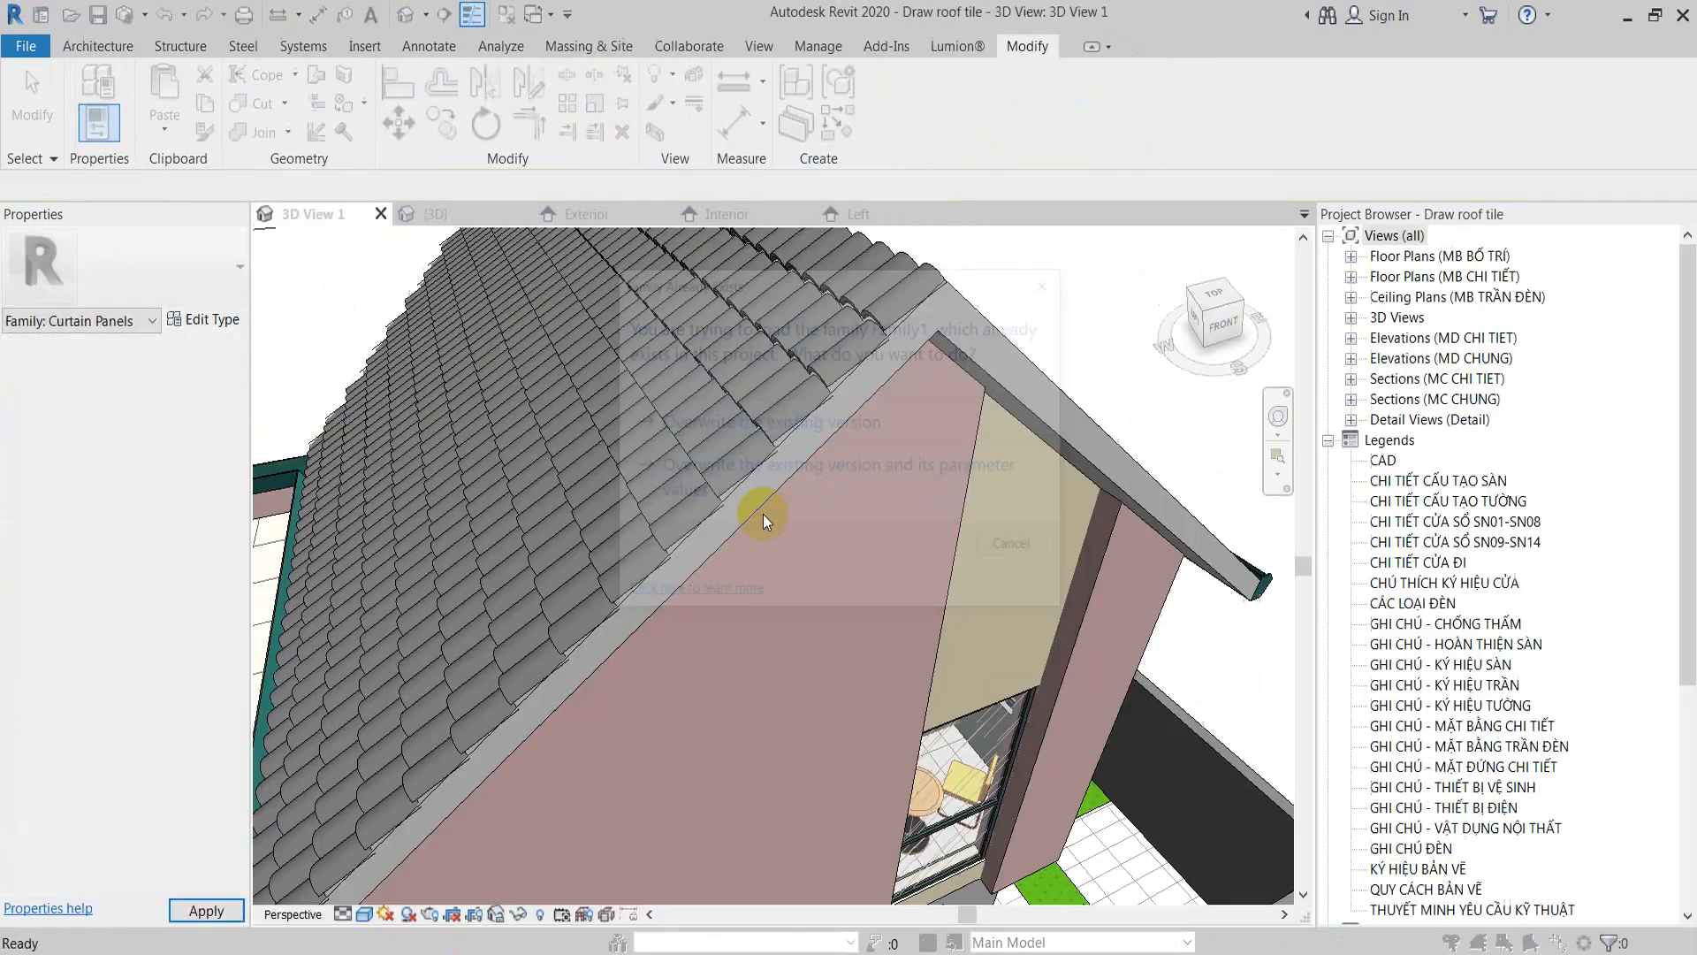
left_click(743, 423)
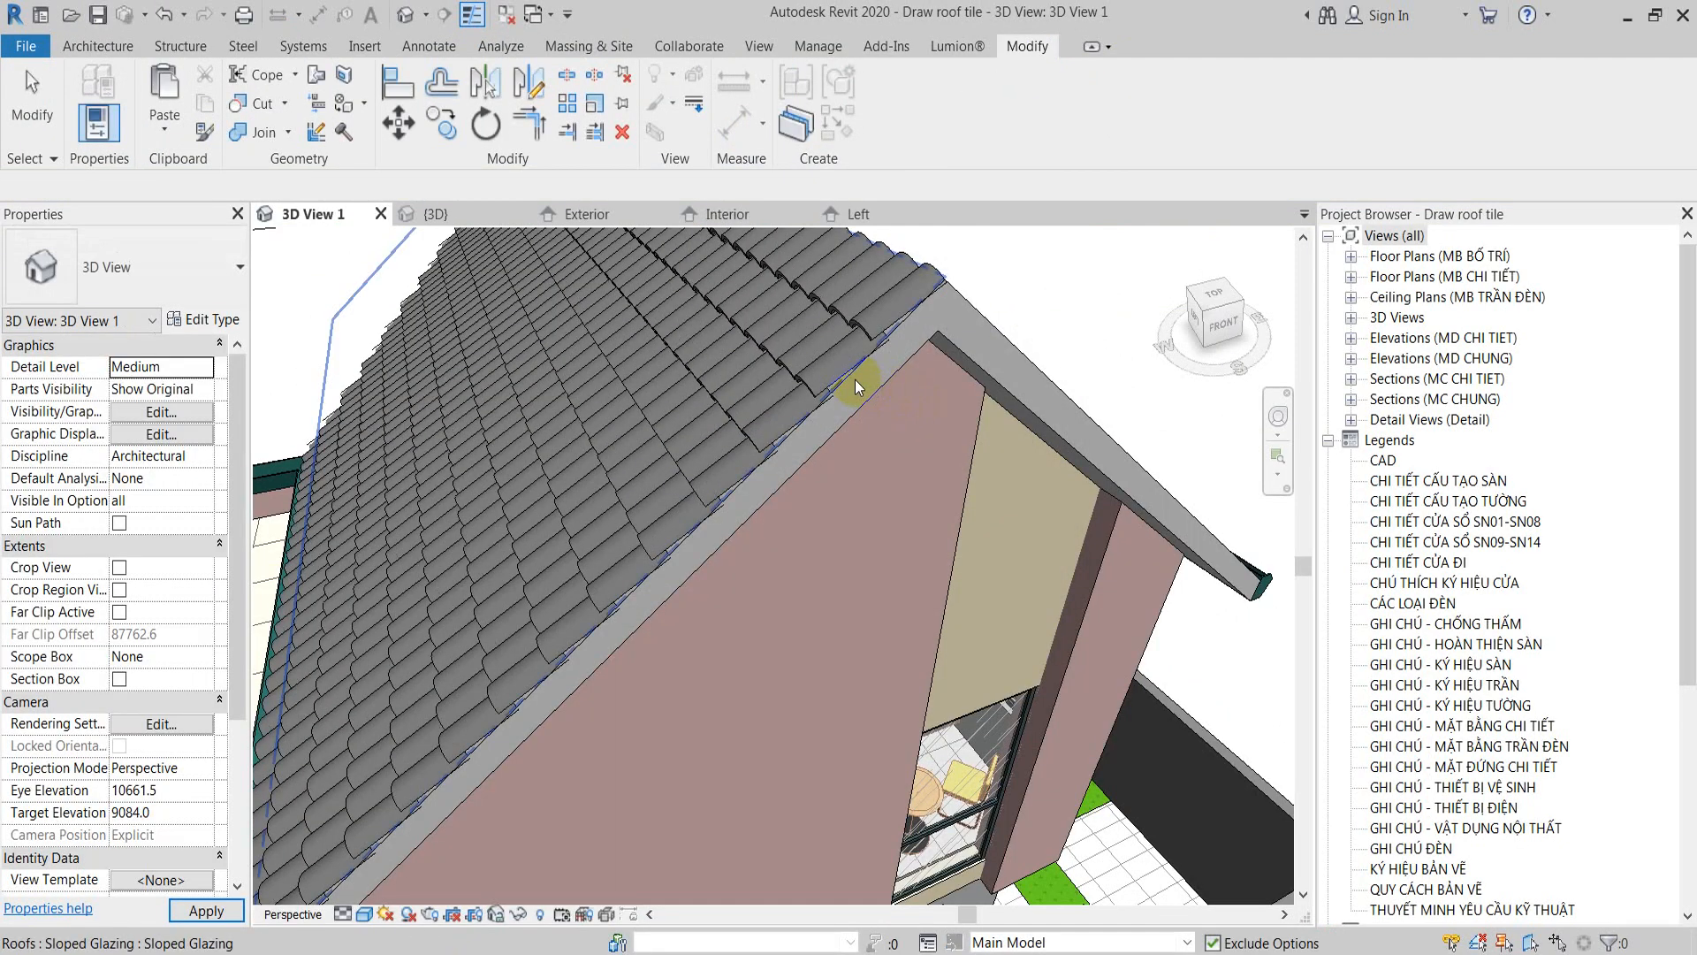
middle_click_drag(843, 544, 1080, 559, "shift")
scroll(900, 486, "down", 2)
middle_click_drag(901, 486, 883, 432, "shift")
middle_click_drag(788, 555, 726, 421)
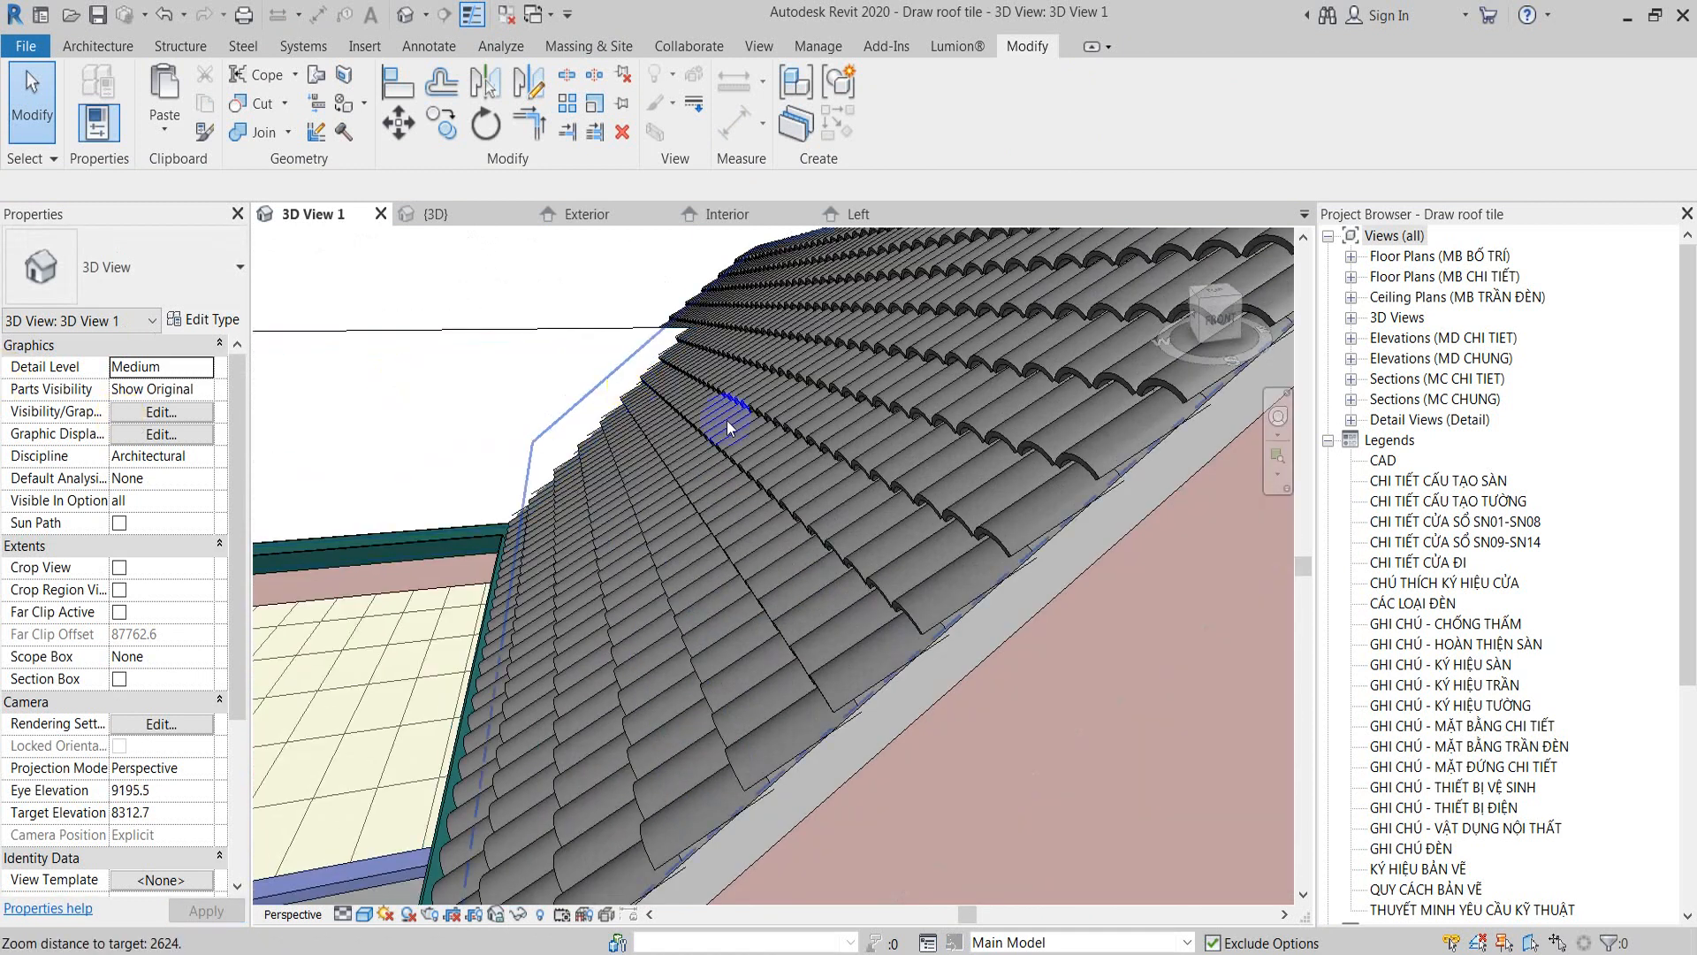
Step: Set the tiled sloped glazing's Base Offset From Level to 3850 and check its fit over the base roof
left_click(1021, 524)
left_click(119, 433)
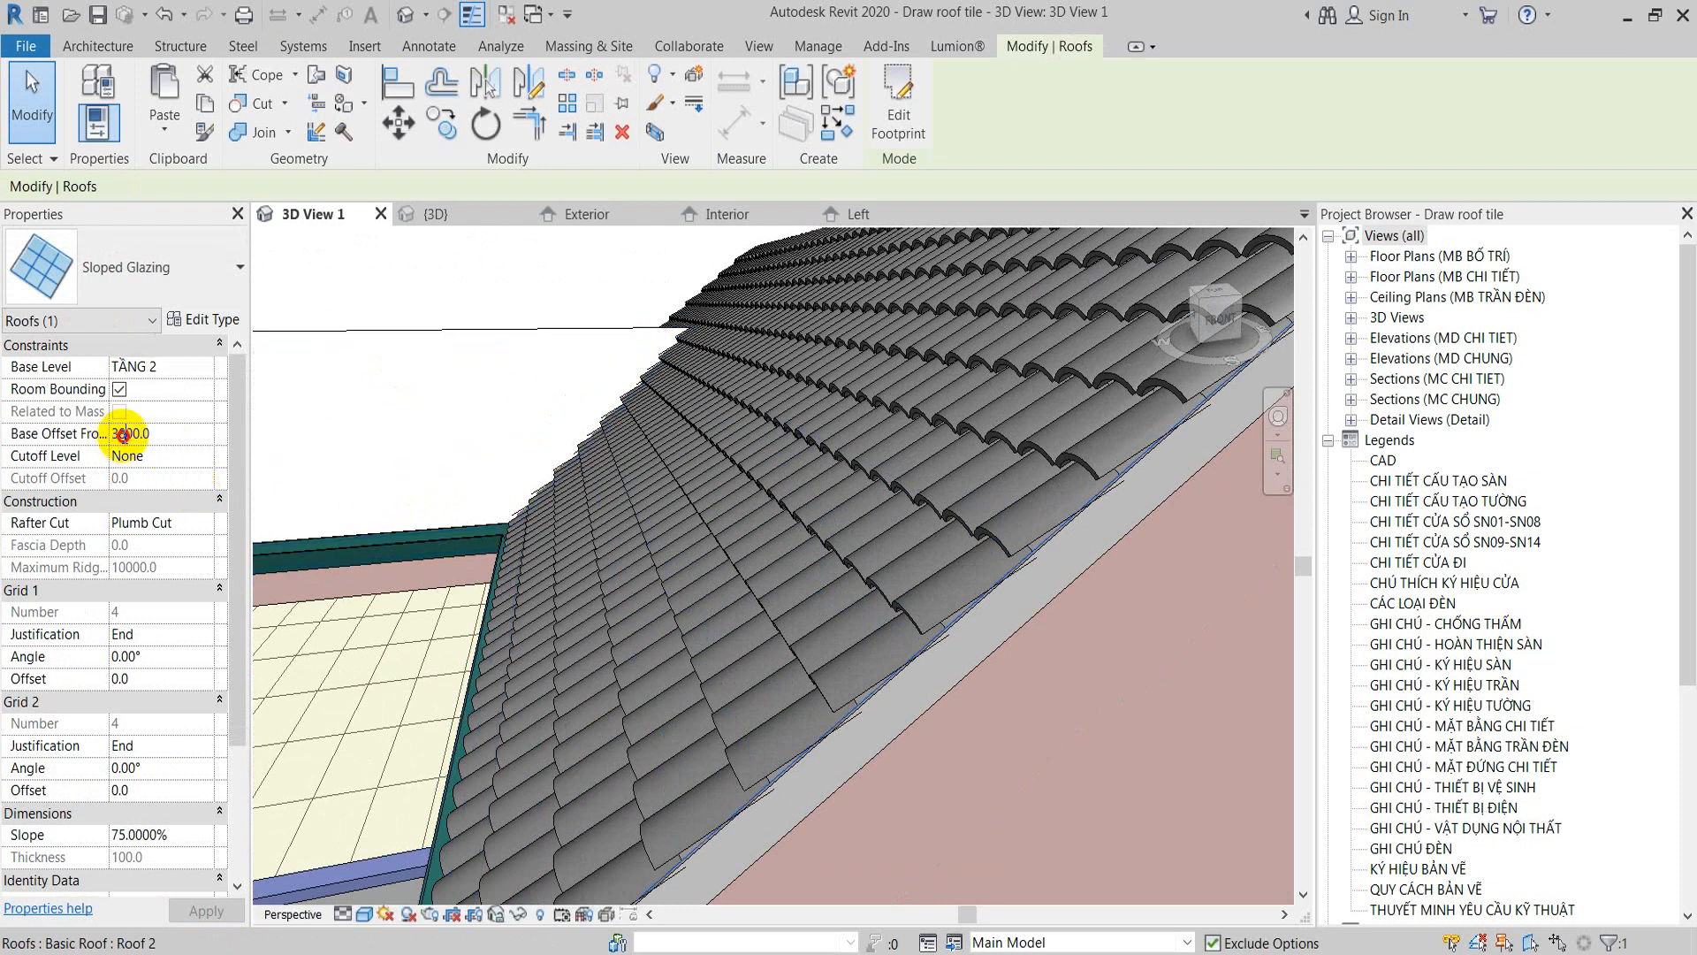
type("5")
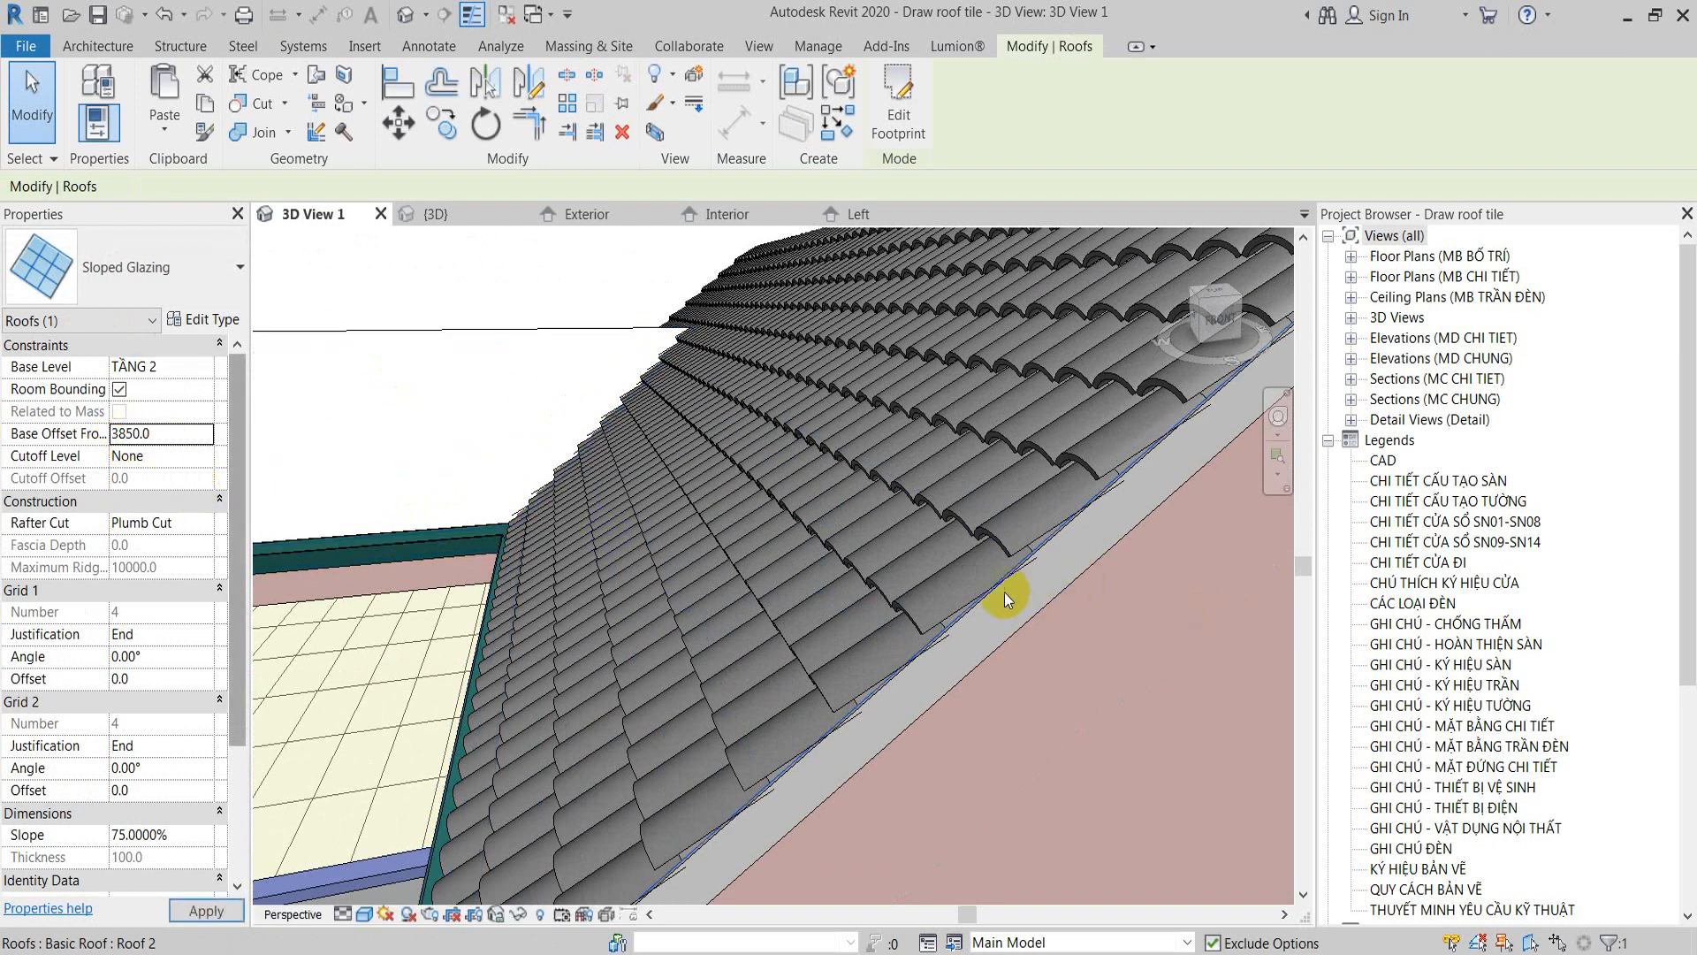
key("Escape")
scroll(856, 554, "down", 3)
middle_click_drag(993, 602, 982, 574, "shift")
scroll(1079, 629, "down", 3)
middle_click_drag(1079, 629, 847, 602, "shift")
scroll(908, 698, "up", 3)
scroll(935, 473, "up", 3)
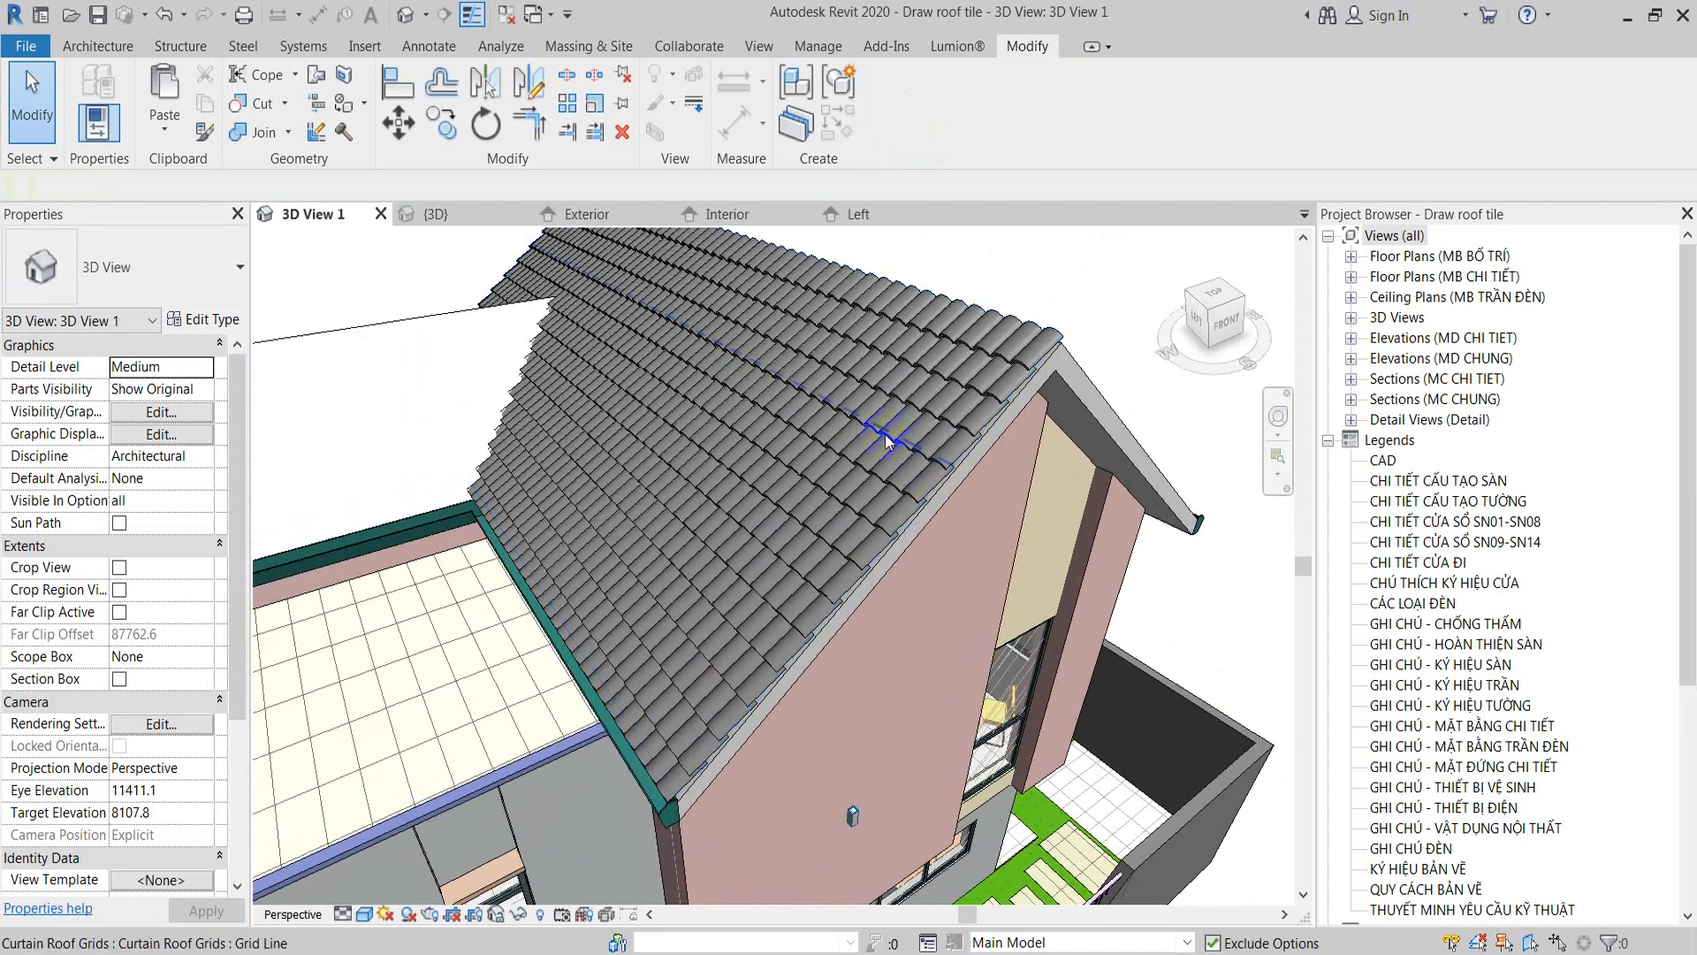
scroll(751, 466, "down", 2)
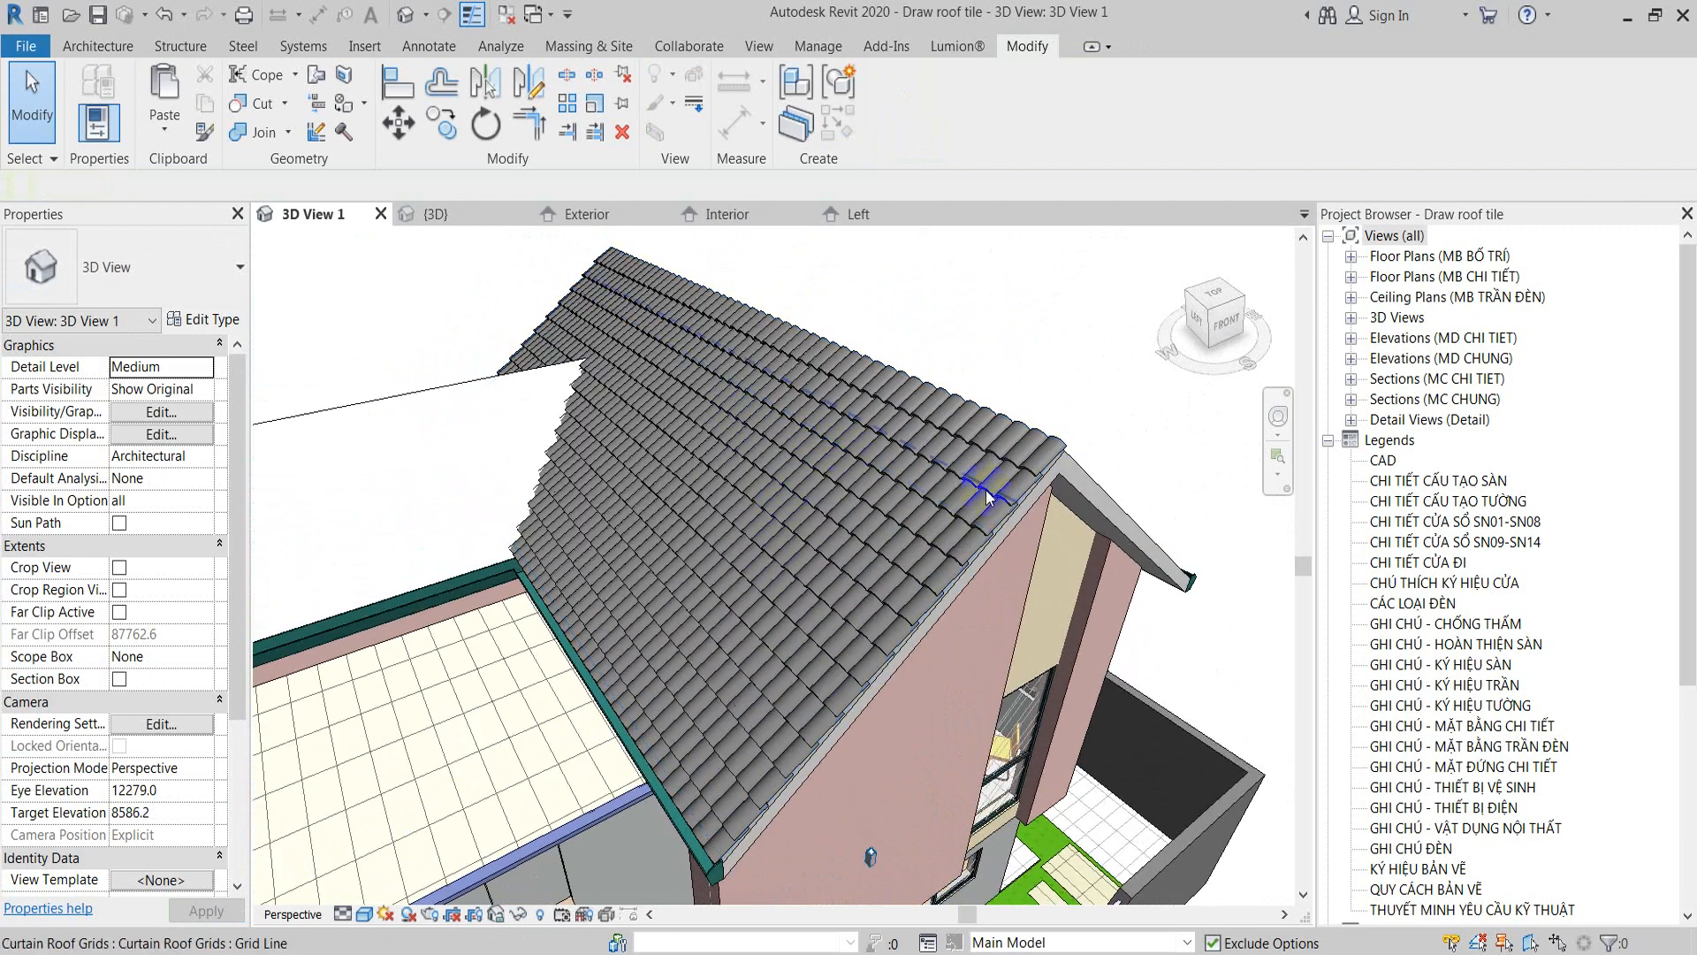
Step: Copy the Basic Roof: Roof 2 gable roof and paste it aligned to the same place
middle_click_drag(1061, 531, 548, 504, "shift")
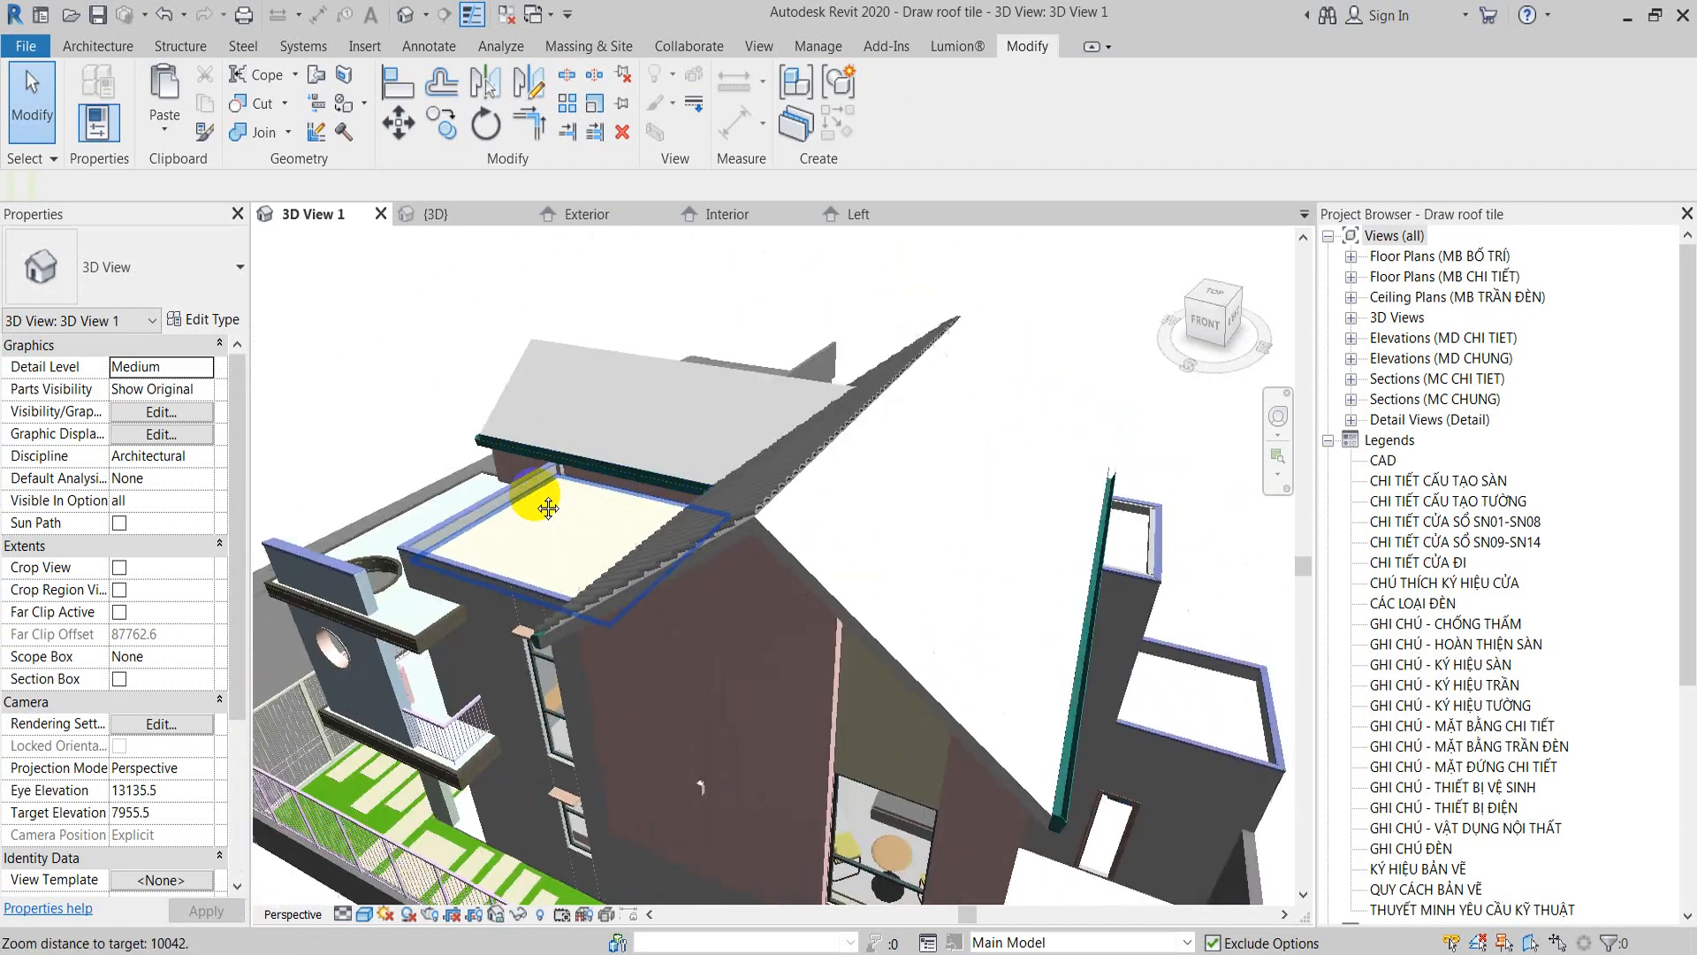
left_click(814, 522)
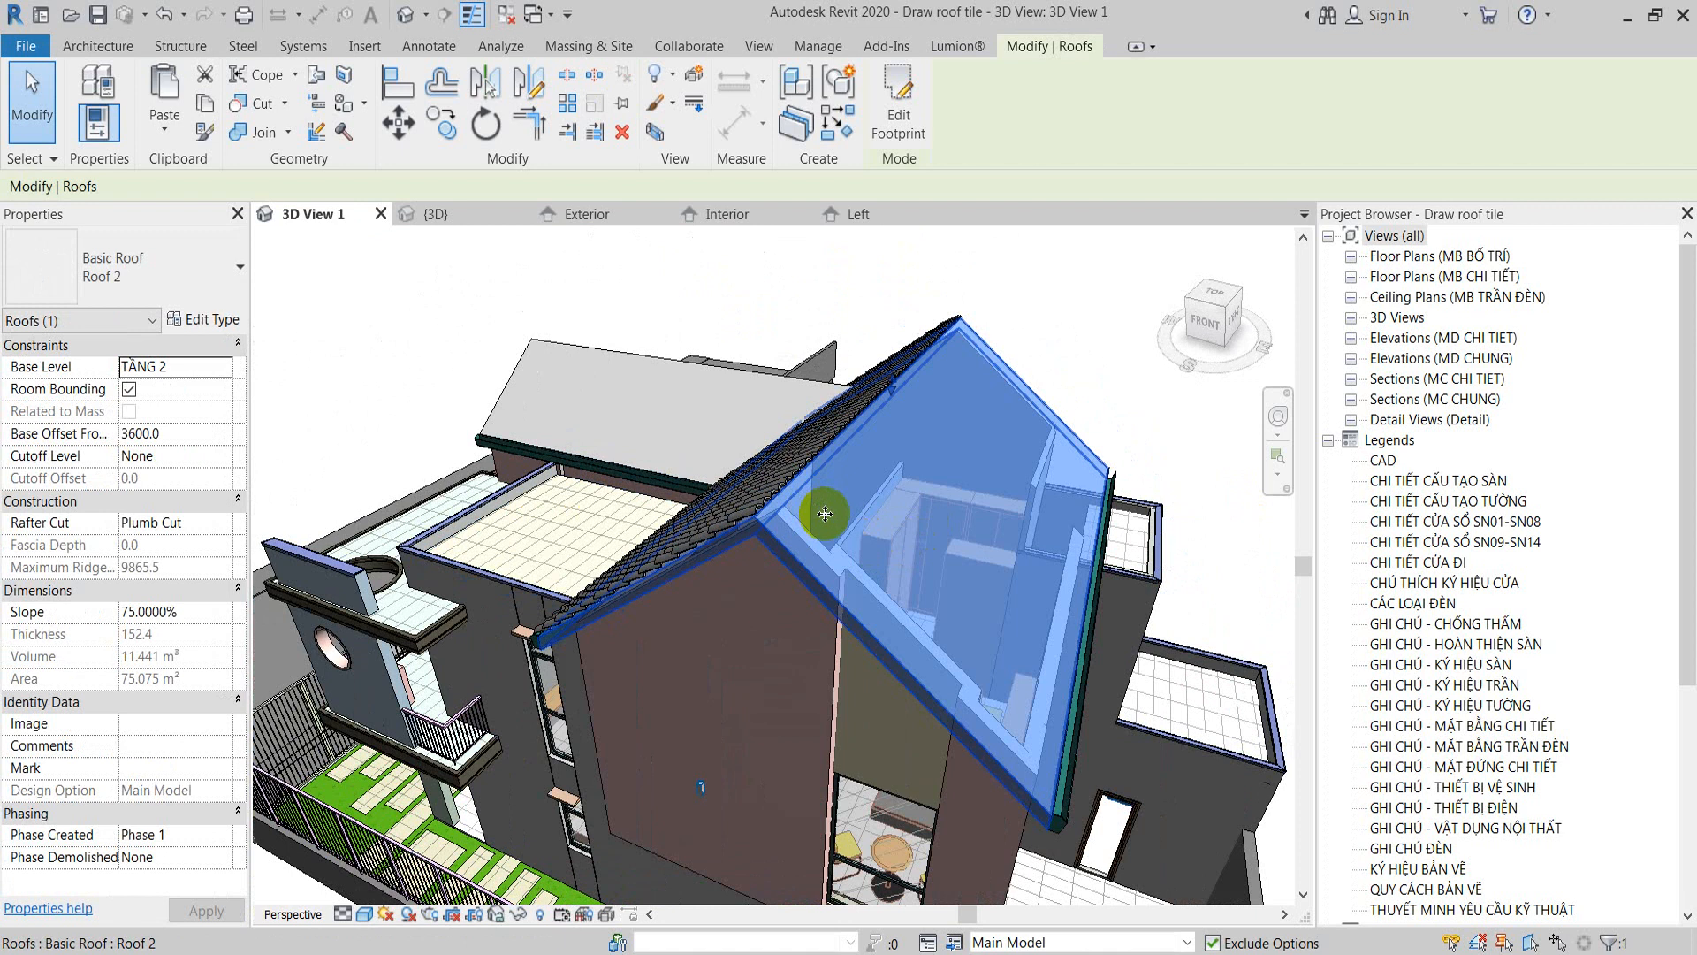
left_click(164, 126)
left_click(280, 355)
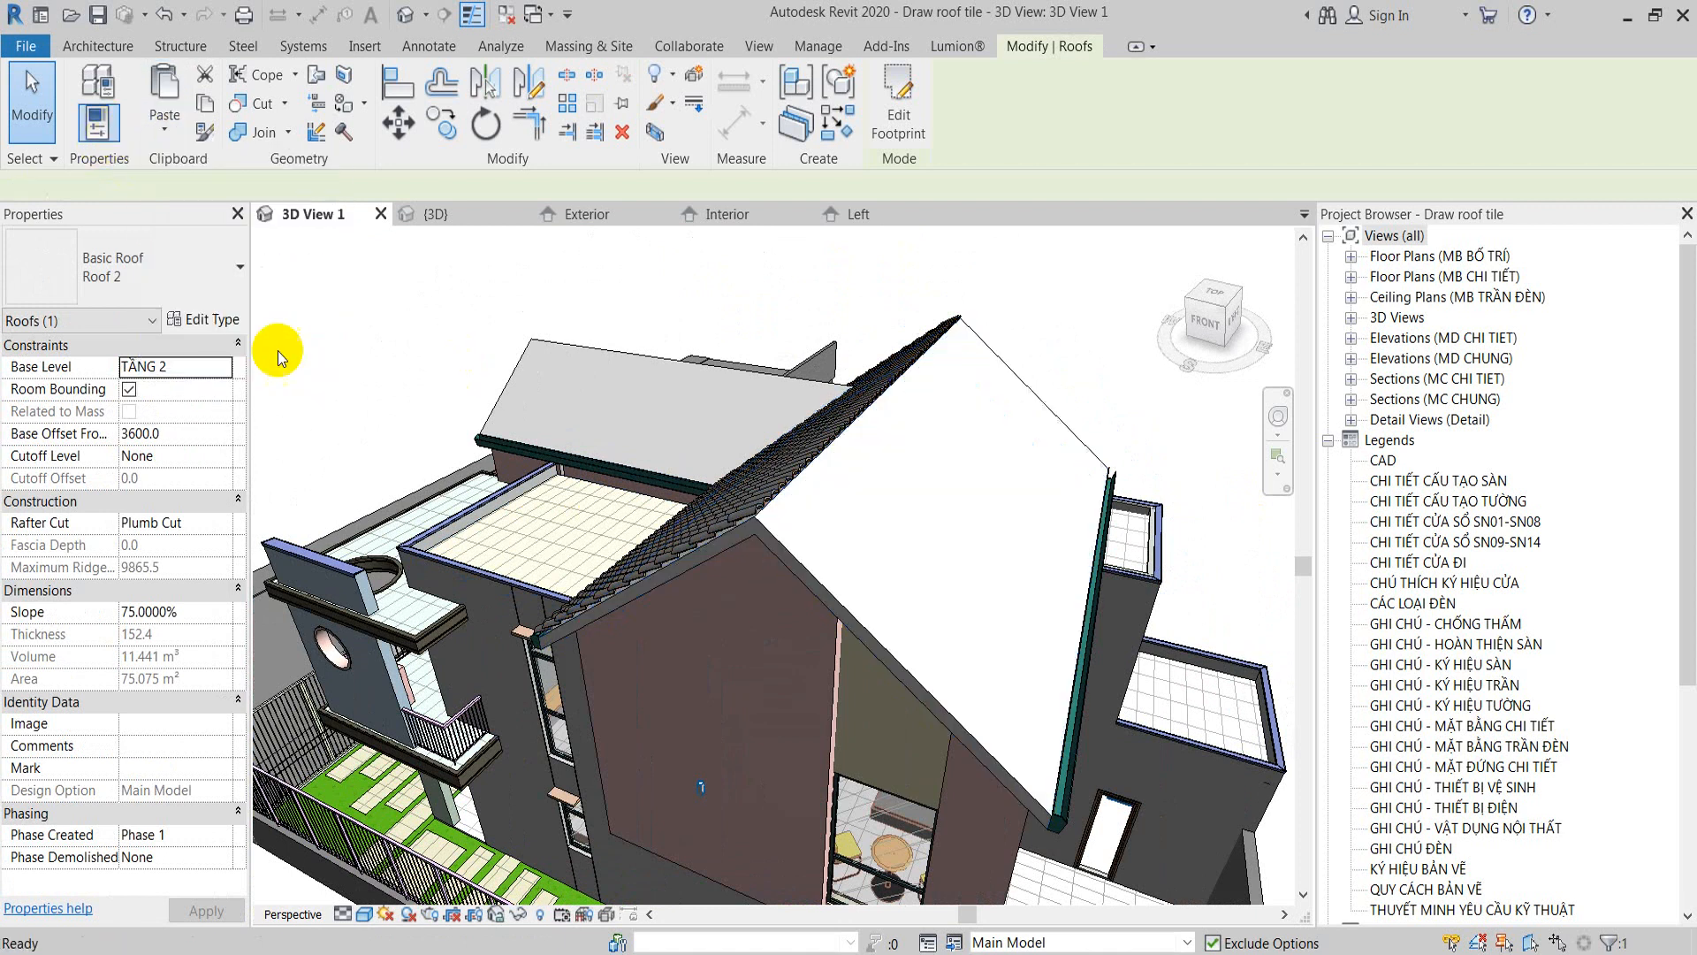
Step: Change the pasted roof's type to Sloped Glazing, resolving the errors by deleting the type and replacing the missing panels
left_click(225, 294)
scroll(133, 579, "down", 1)
left_click(124, 534)
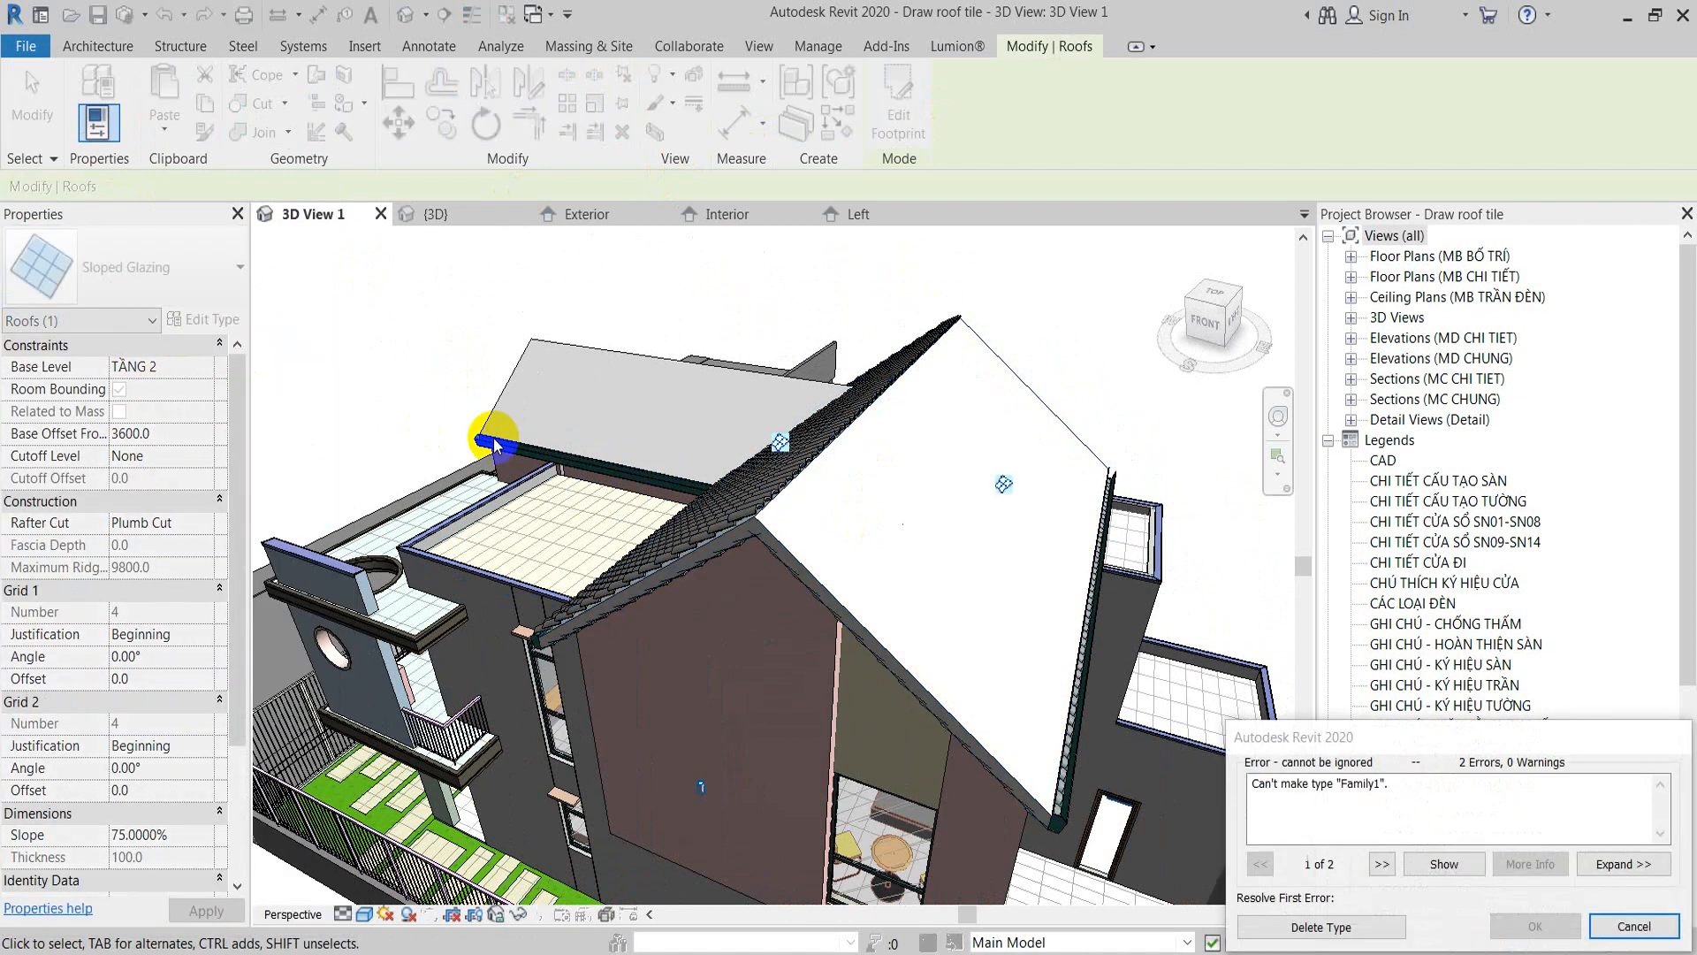
left_click(1344, 924)
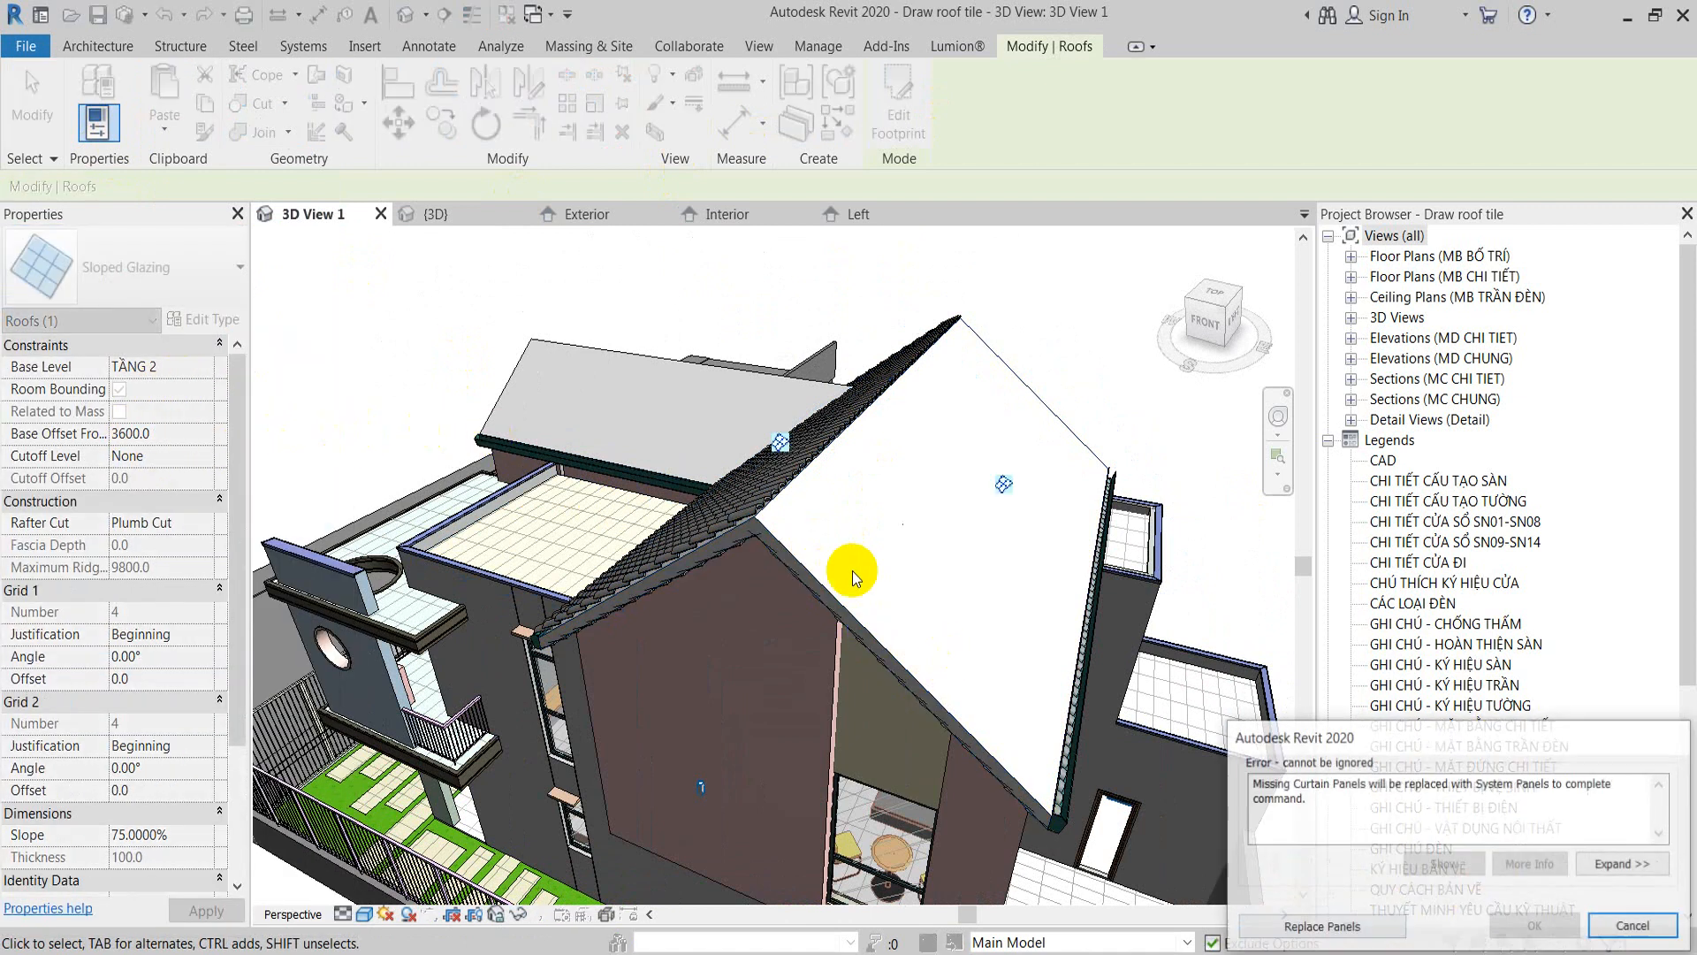
left_click(1350, 923)
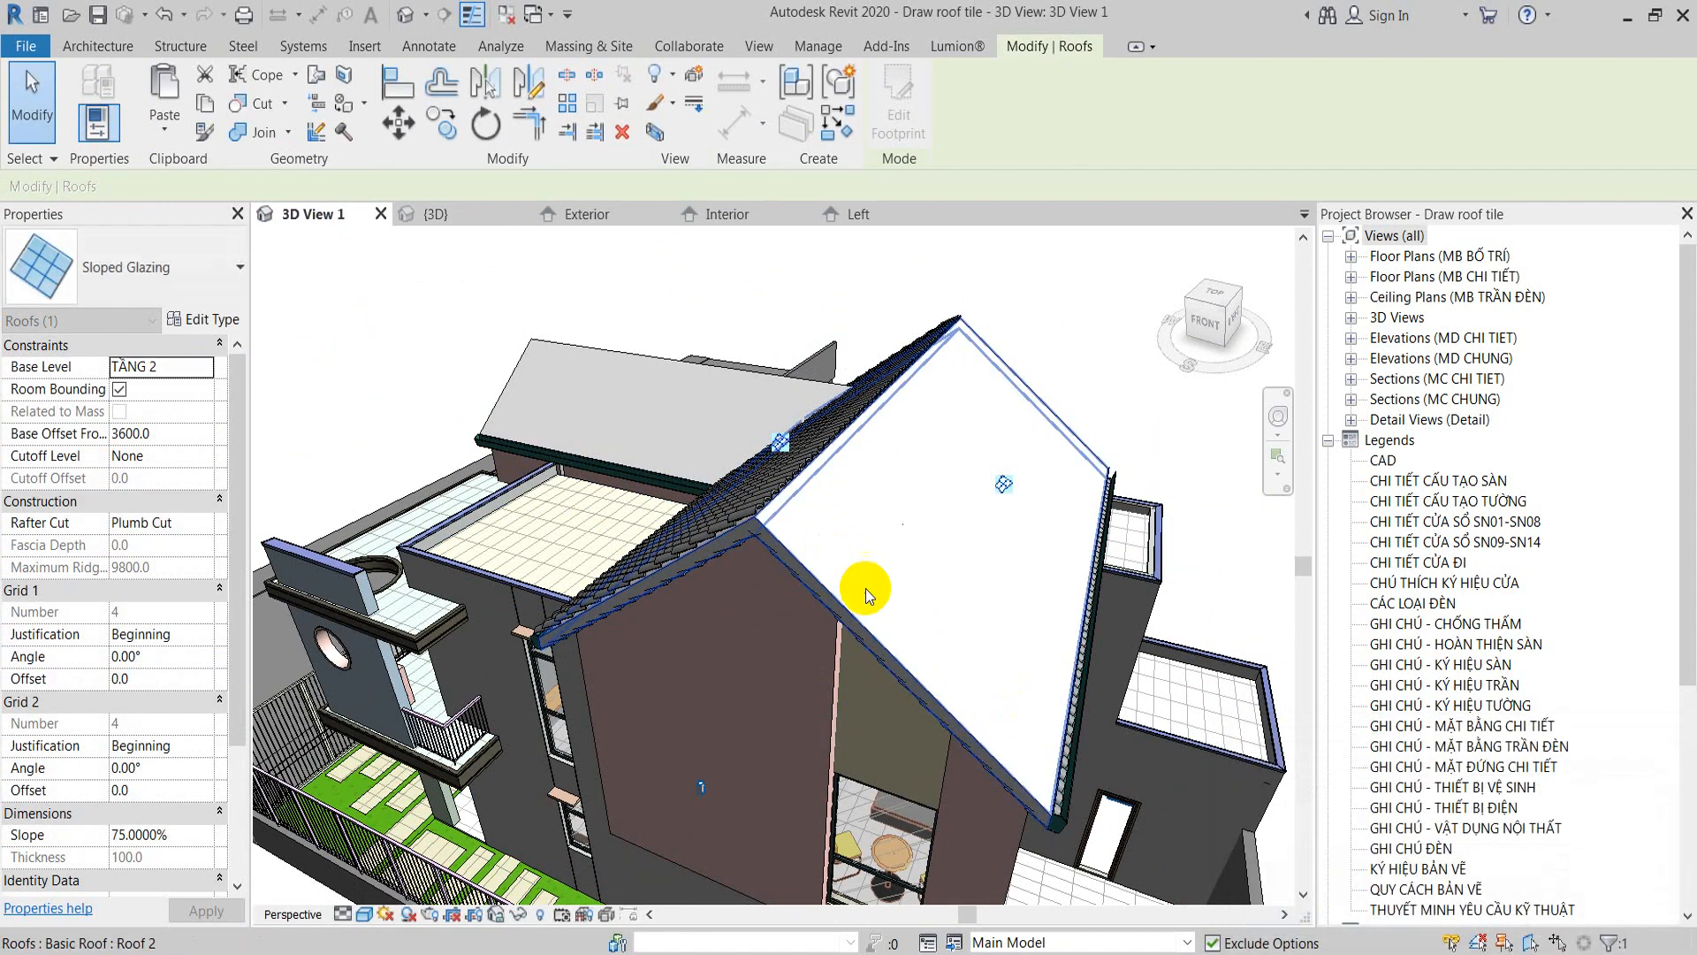
Step: Edit the new sloped glazing's footprint and draw a boundary line along the ridge between the midpoints of the two gable edges
left_click(887, 133)
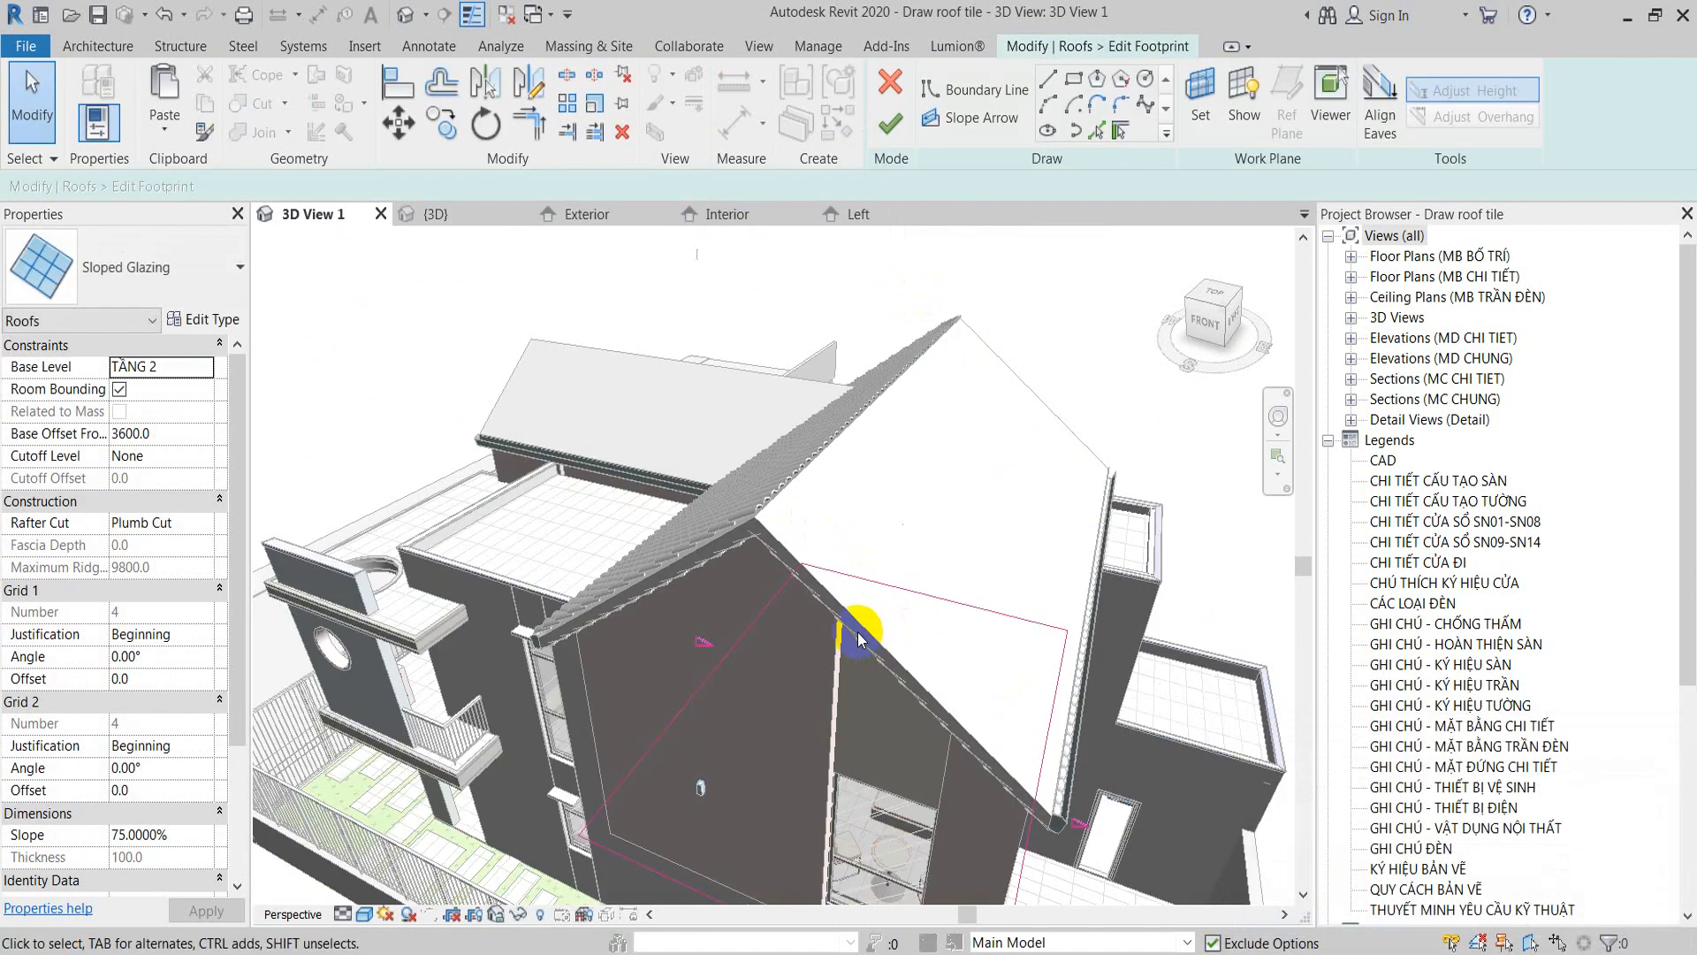
middle_click_drag(786, 667, 723, 587)
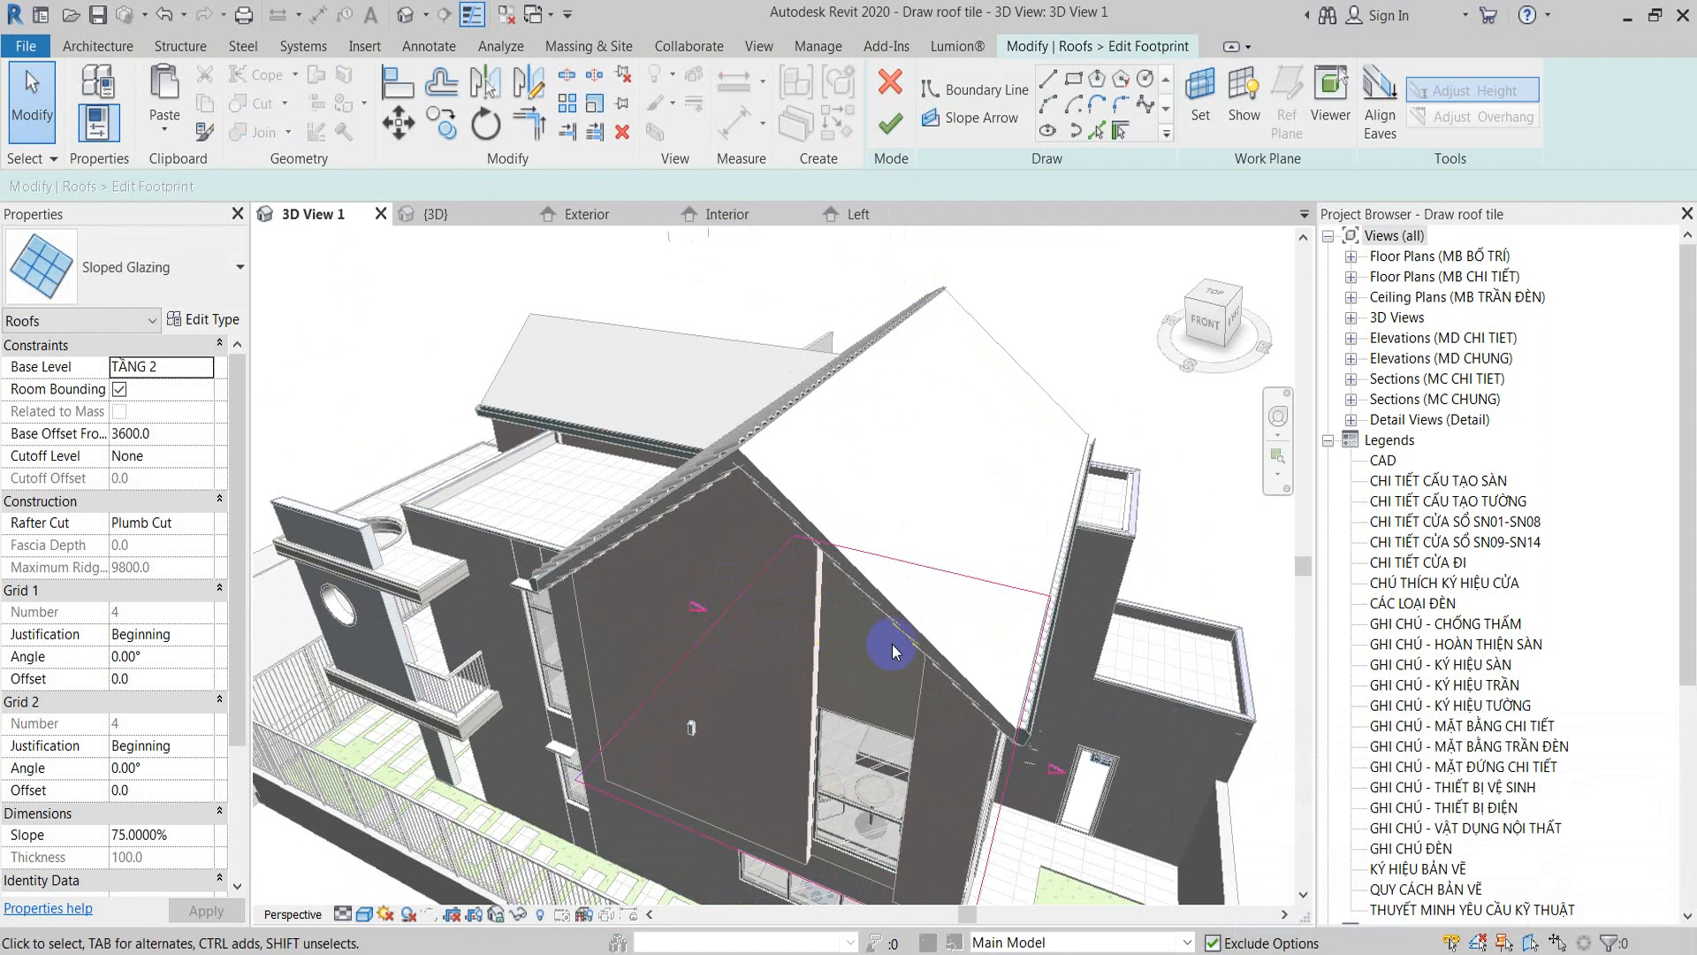
middle_click_drag(892, 643, 712, 449, "shift")
left_click(727, 516)
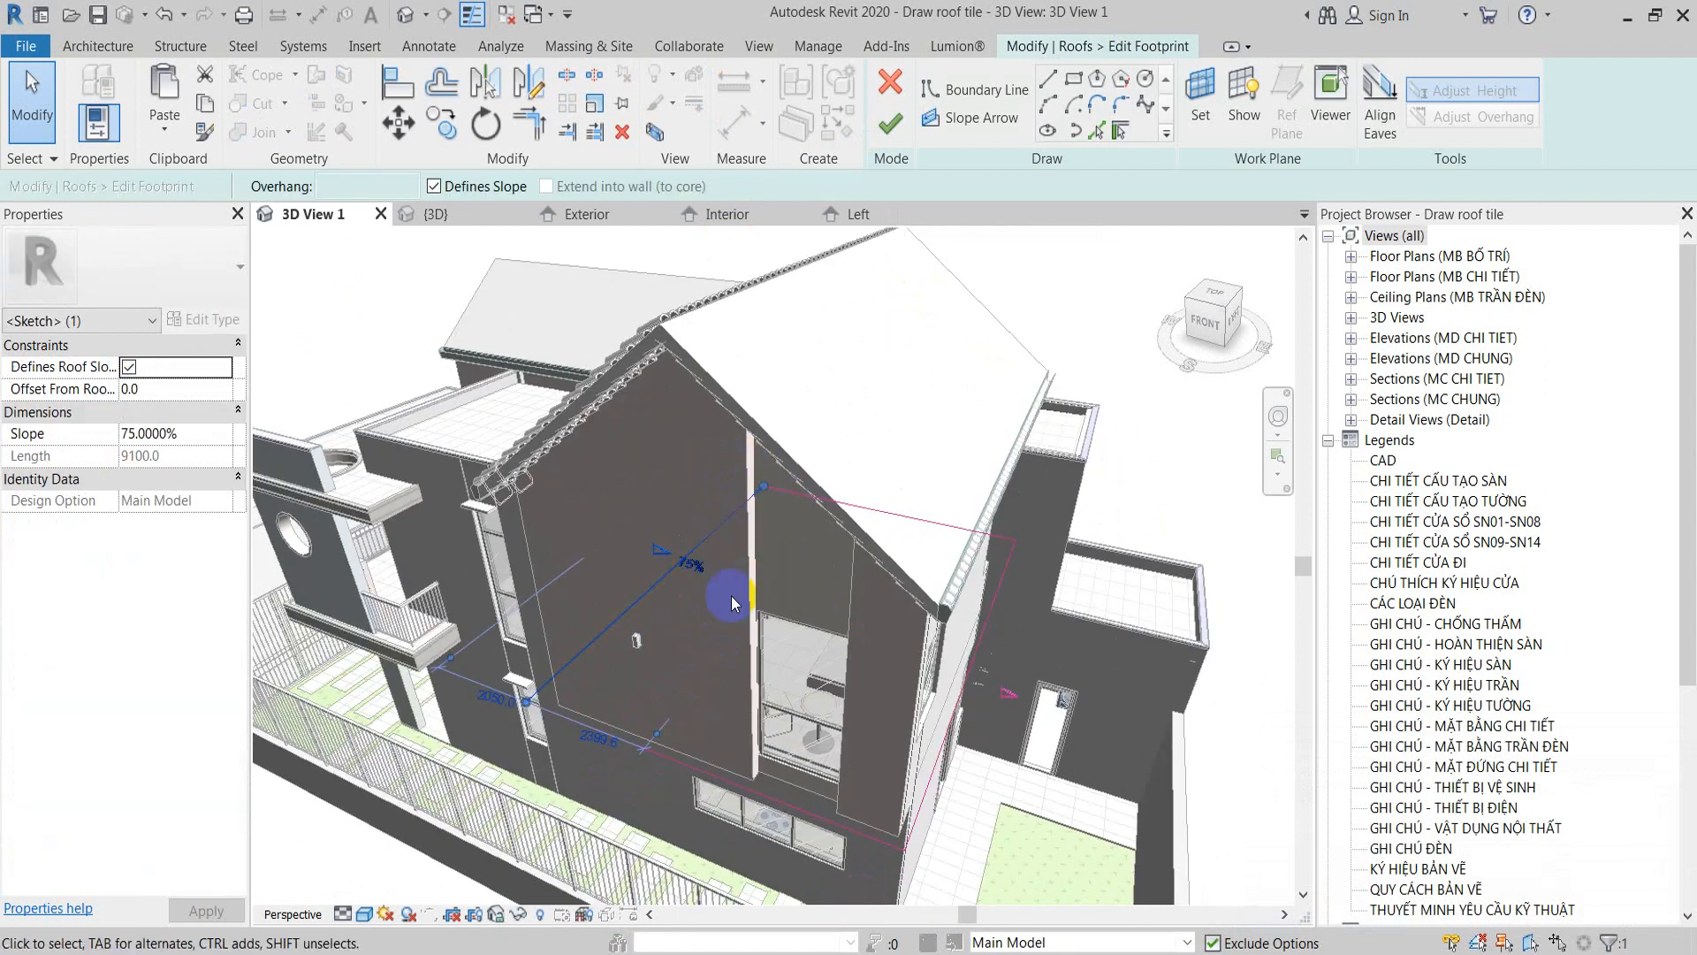
left_click(1052, 78)
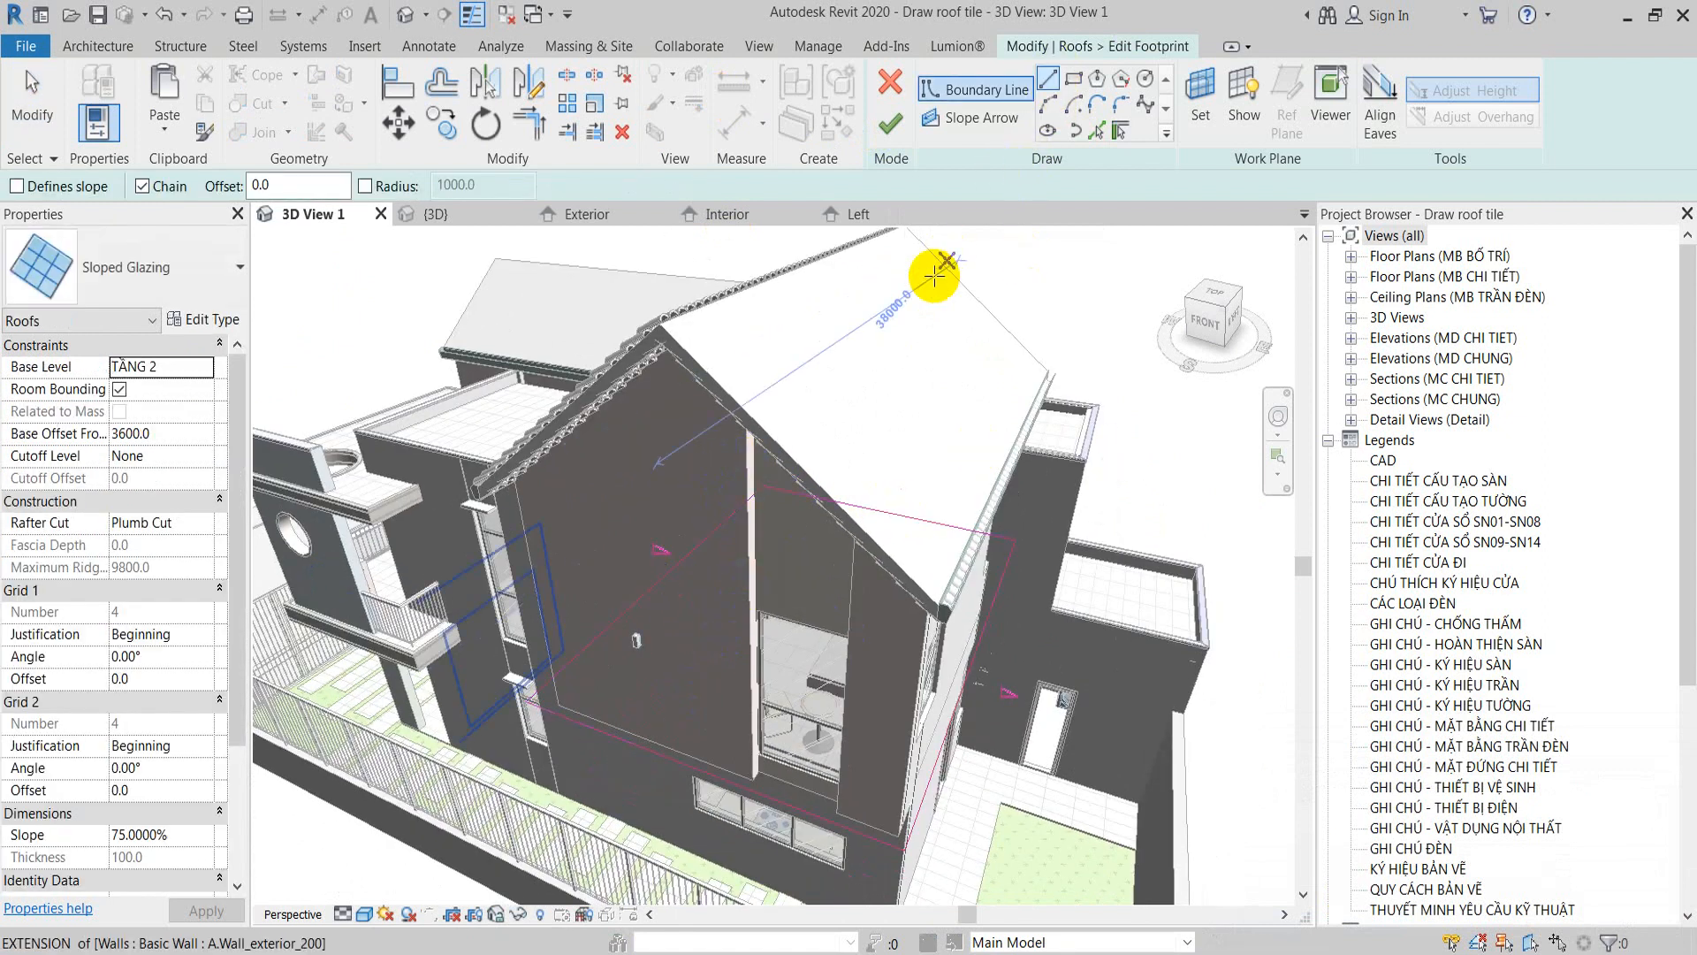
left_click(878, 507)
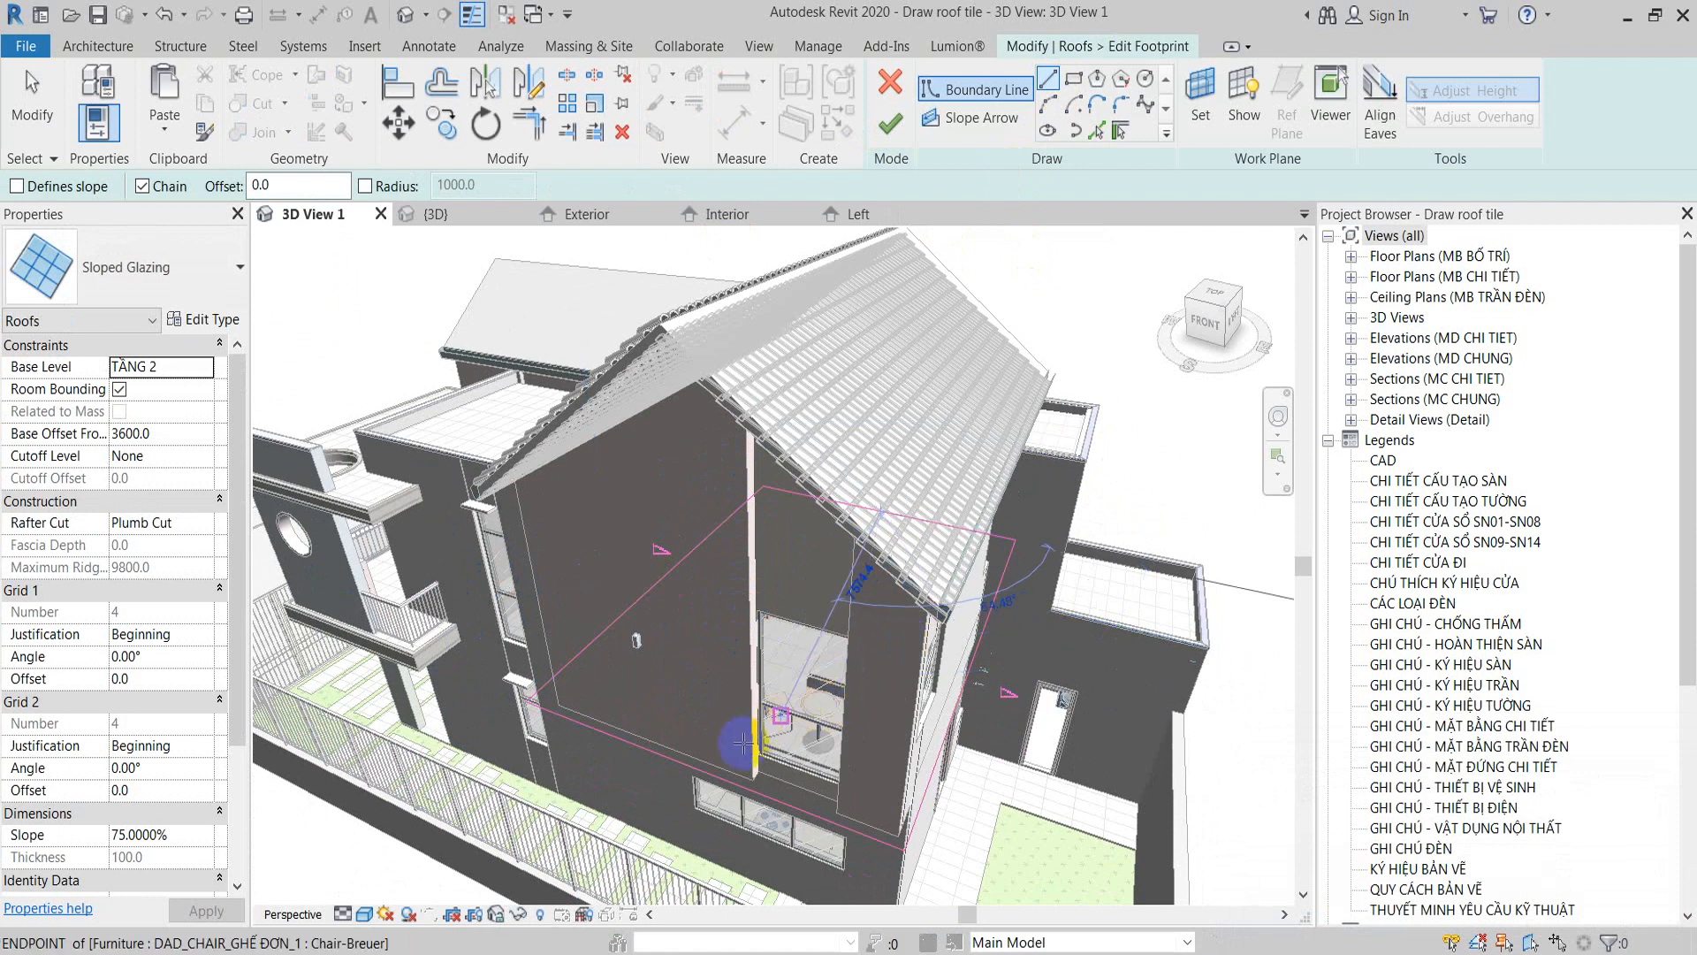
left_click(698, 769)
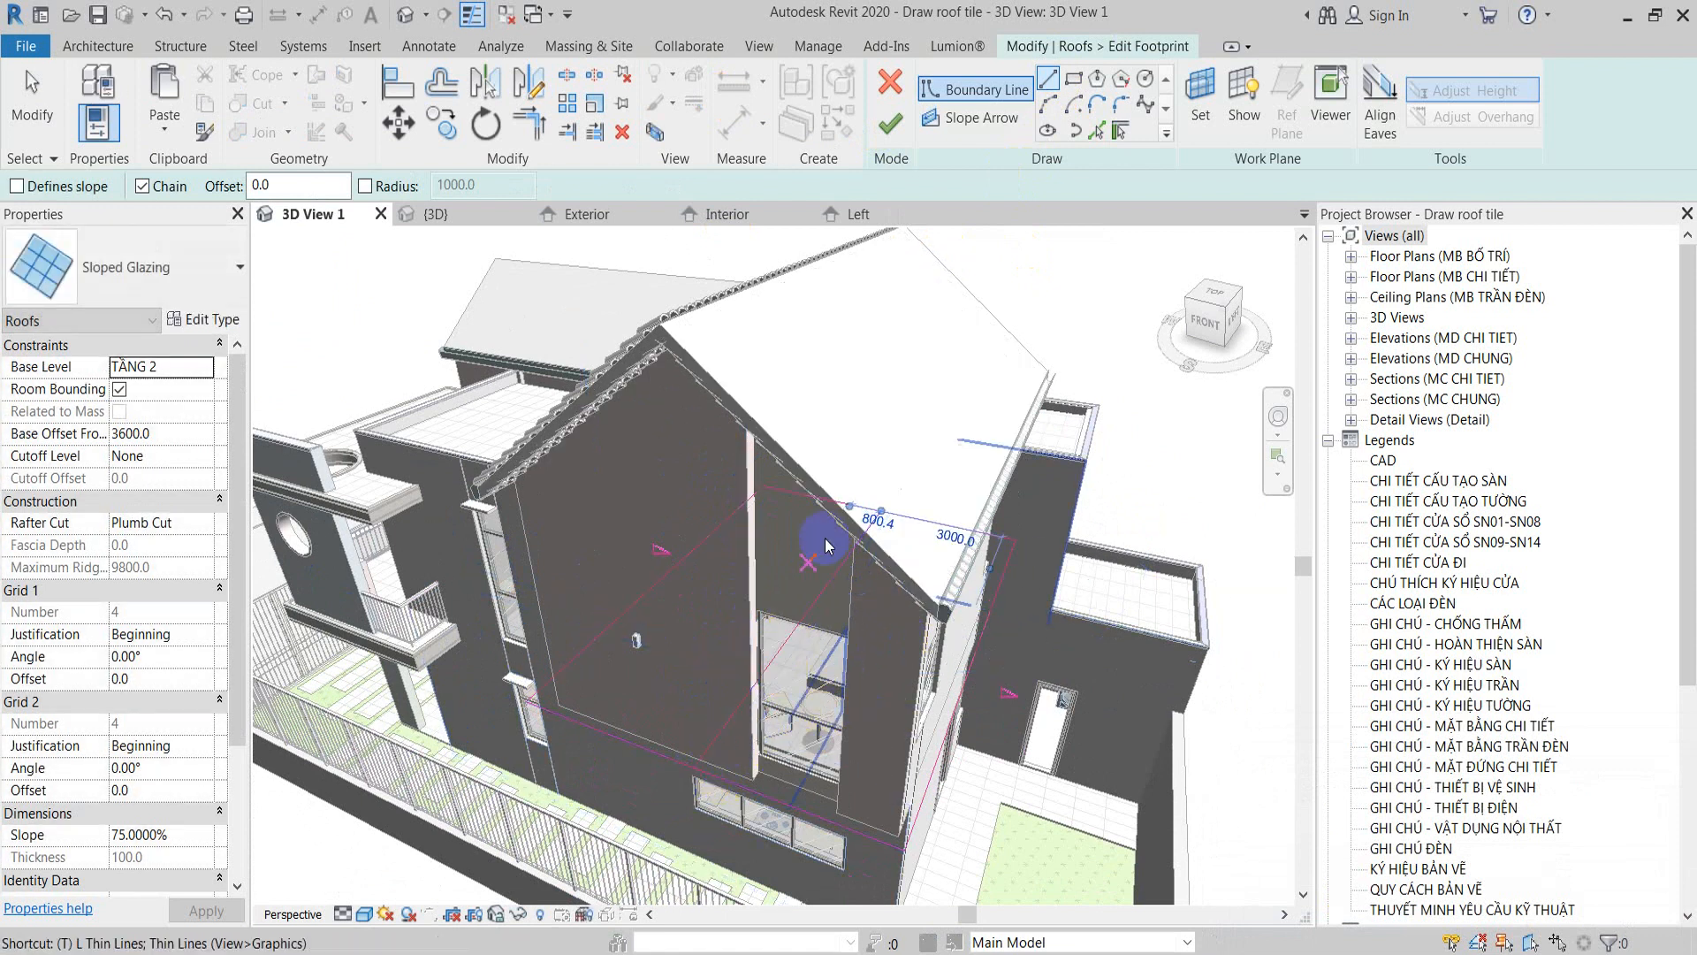
Step: Trim the gable boundary lines to the ridge line, keeping the untiled half, and remove the eave line on the already tiled side
key("Escape")
key("Escape")
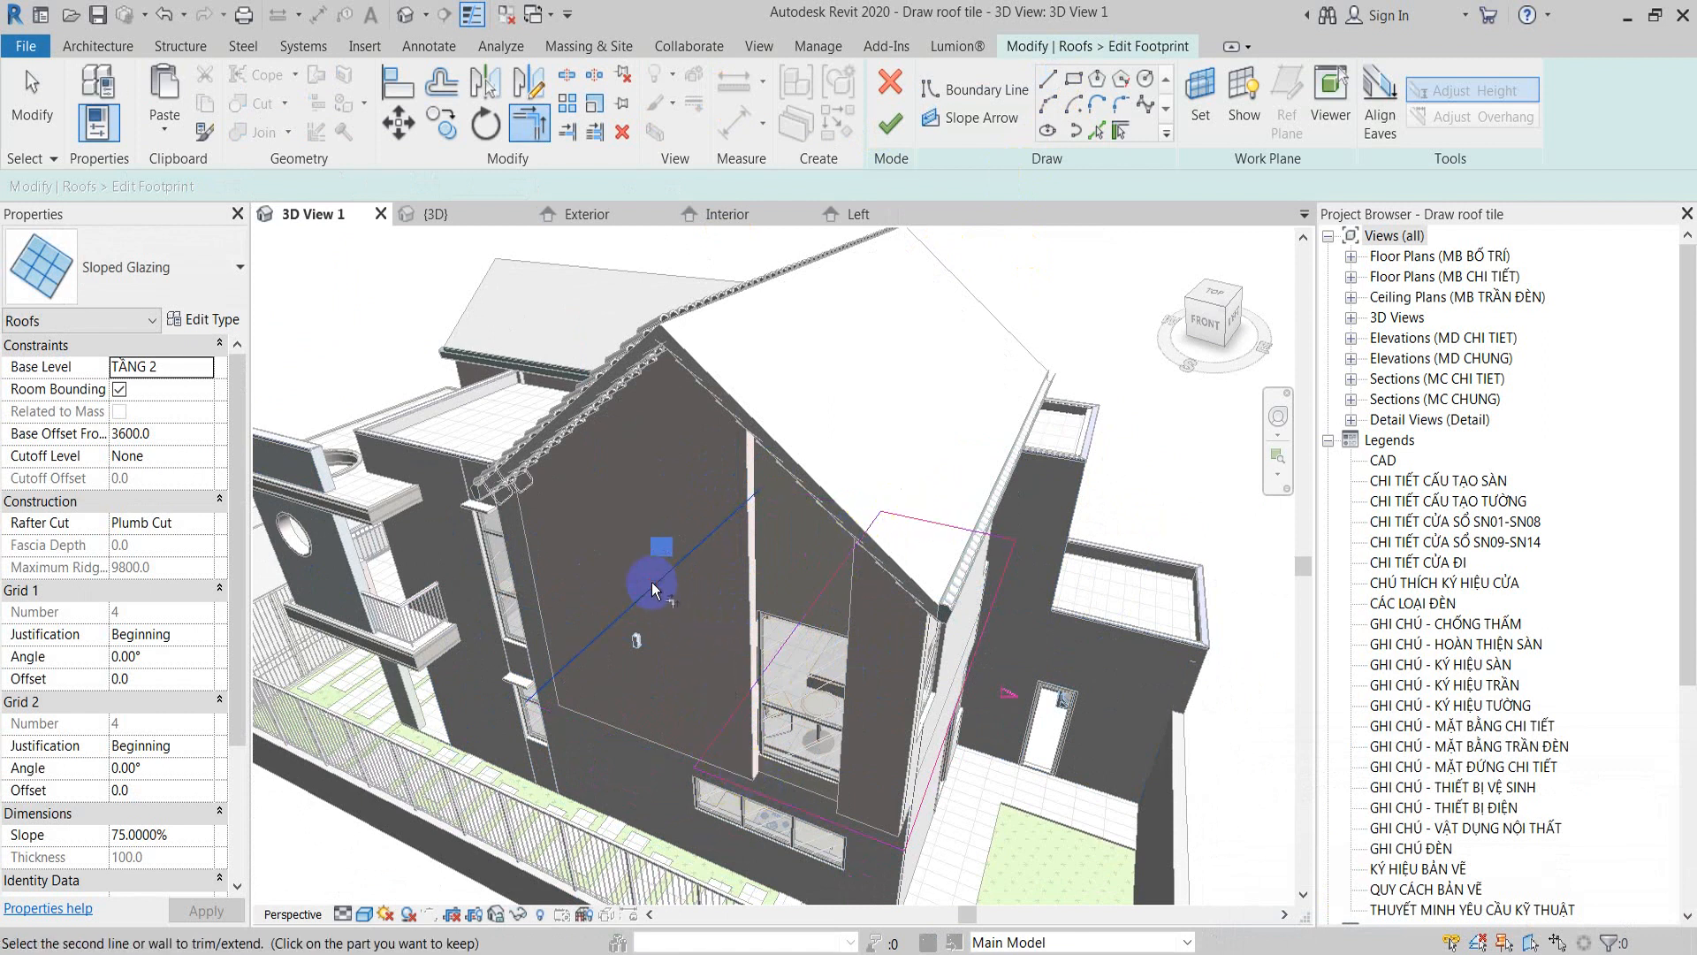
key("Escape")
key("Escape")
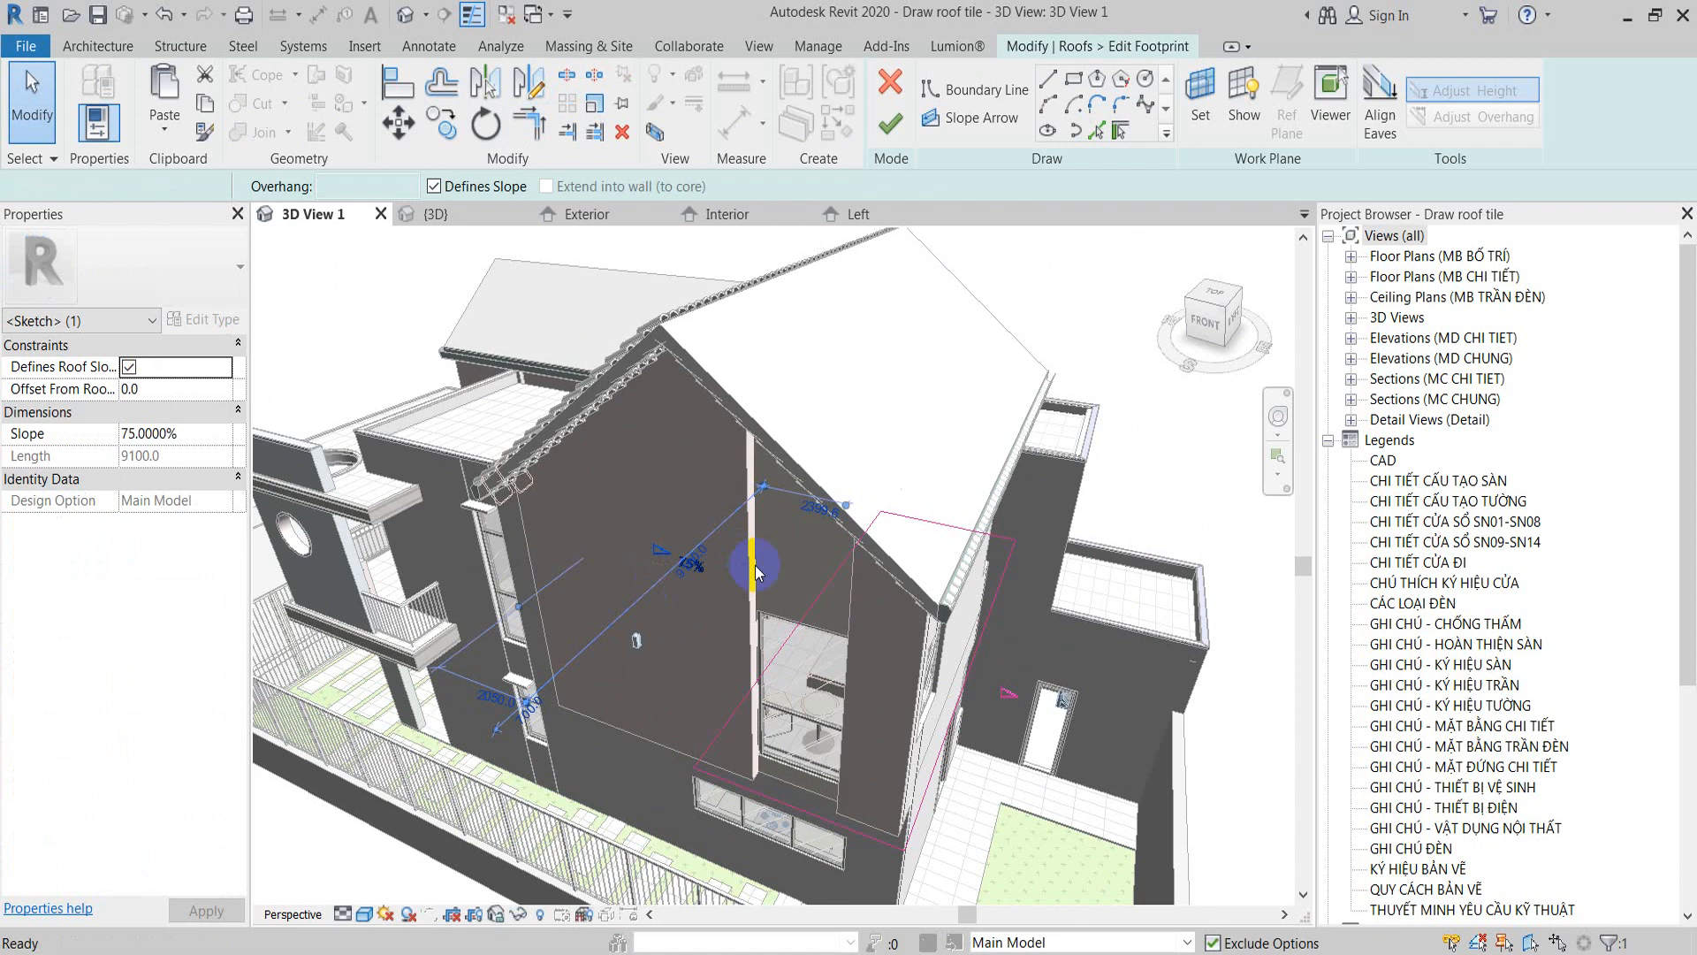
Step: Finish the half-roof footprint, resolving the errors by deleting the type and replacing the missing panels
left_click(850, 343)
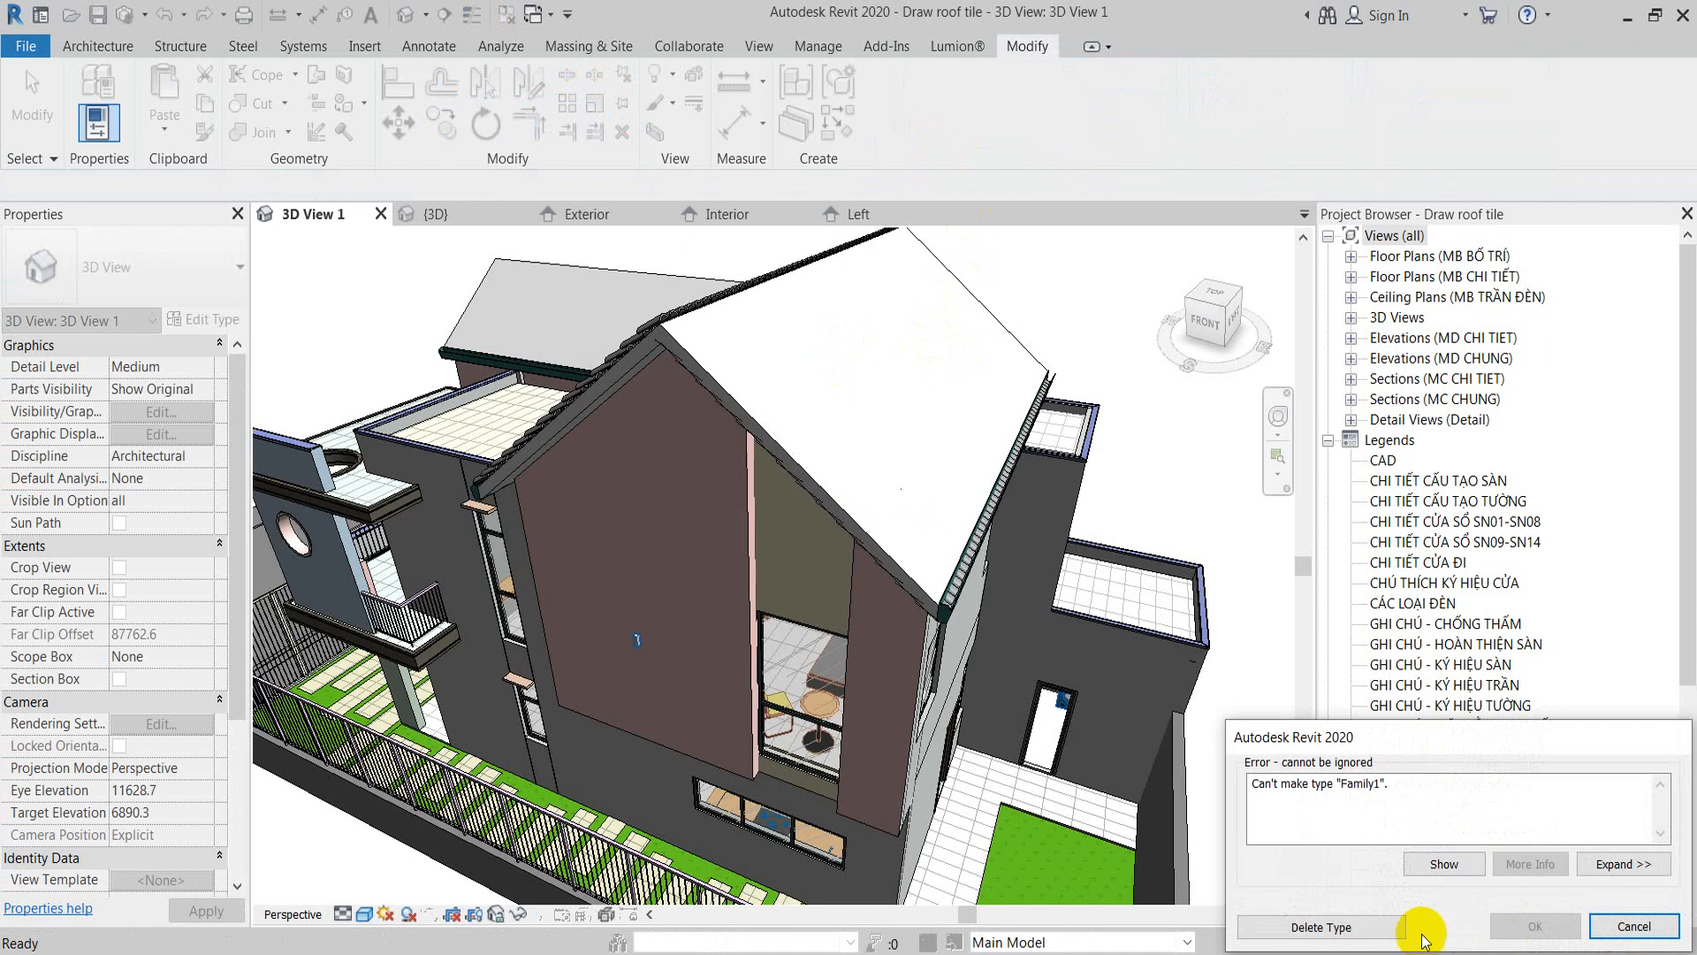
left_click(1382, 935)
left_click(1390, 935)
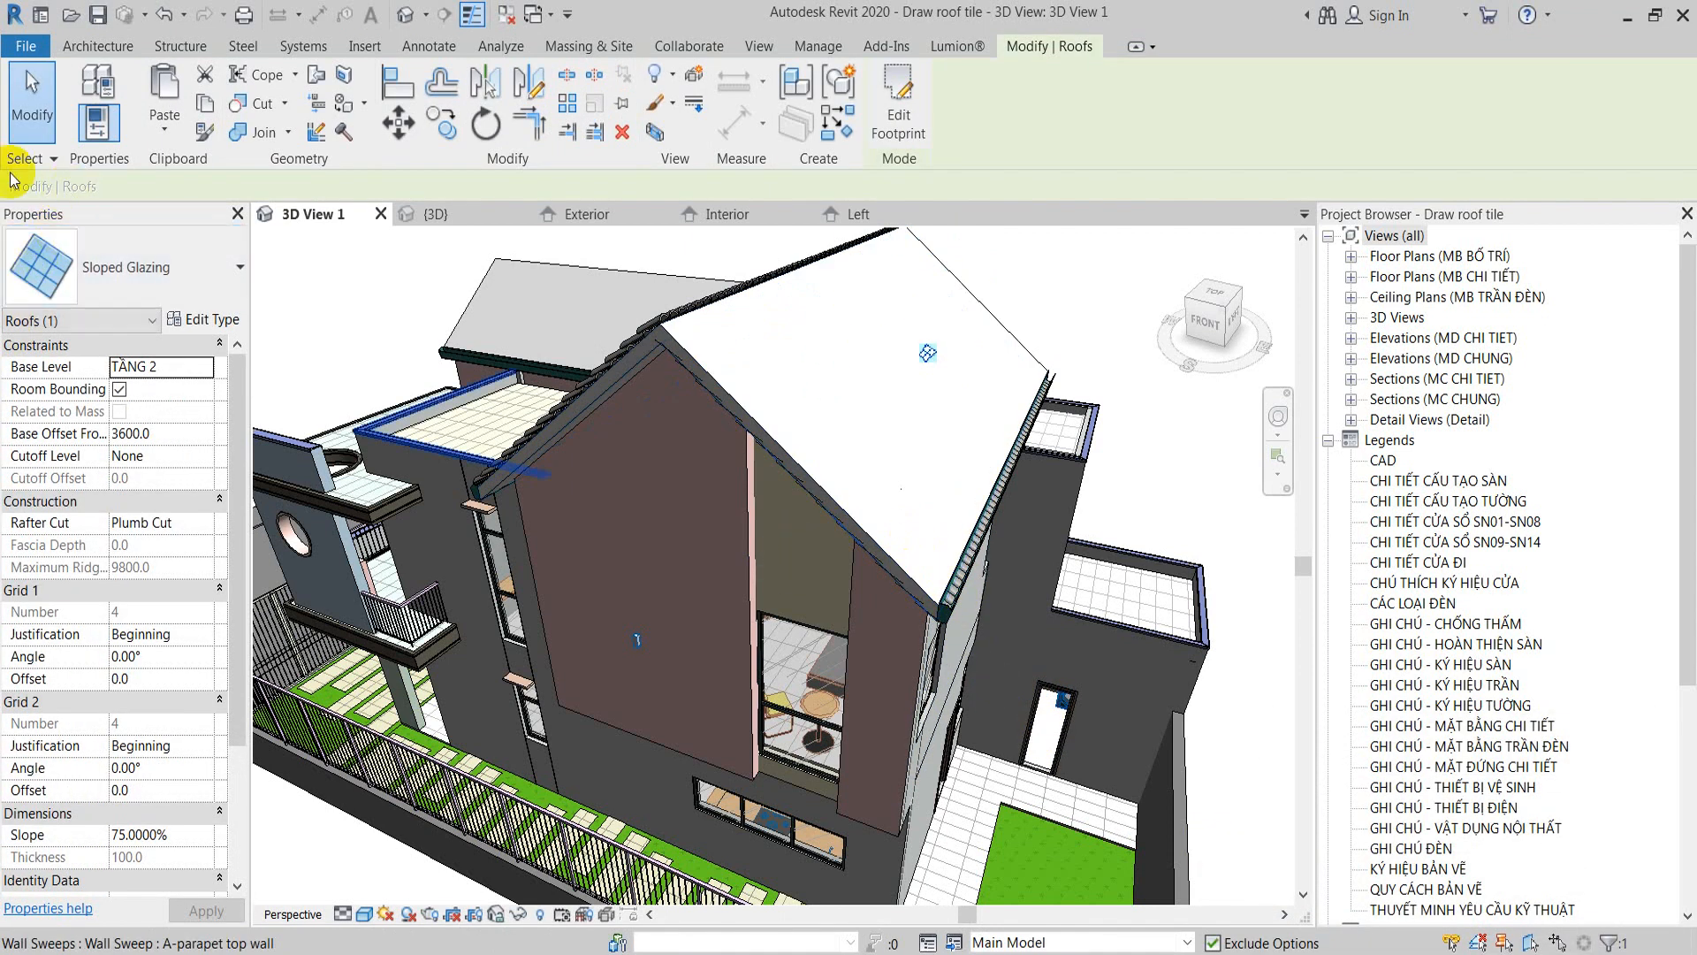
Step: Set the Base Offset From Level of the new half-roof sloped glazing to 3850
left_click(133, 265)
left_click(133, 270)
left_click(118, 433)
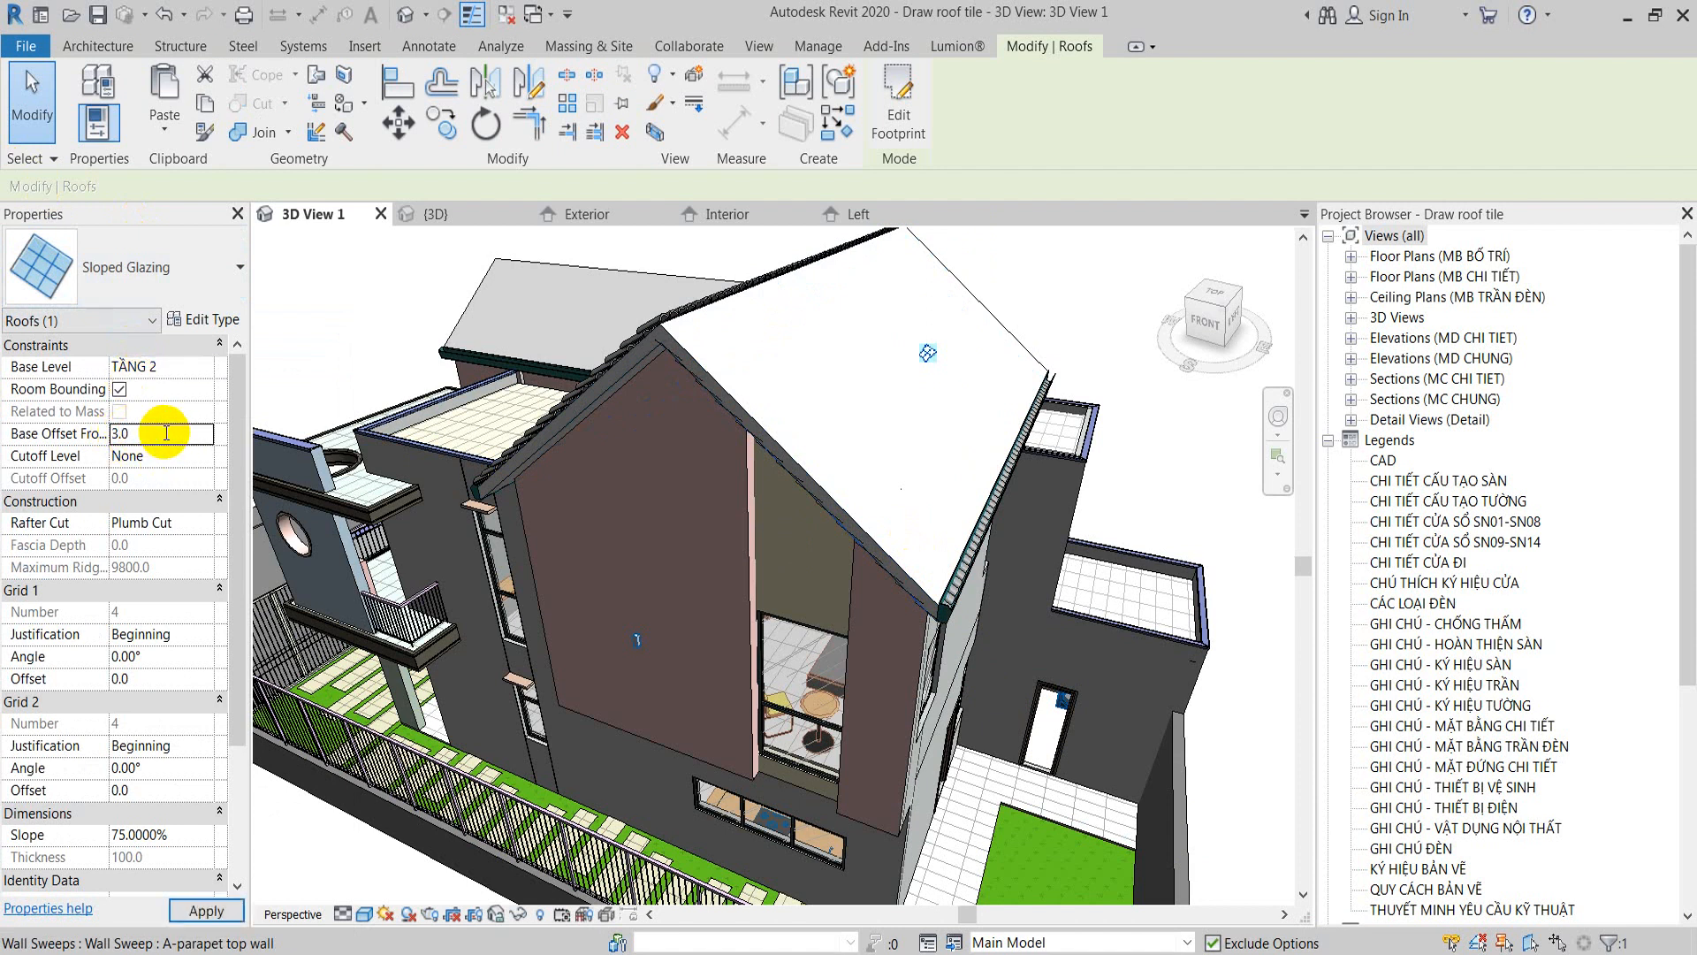
scroll(162, 434, "down", 3)
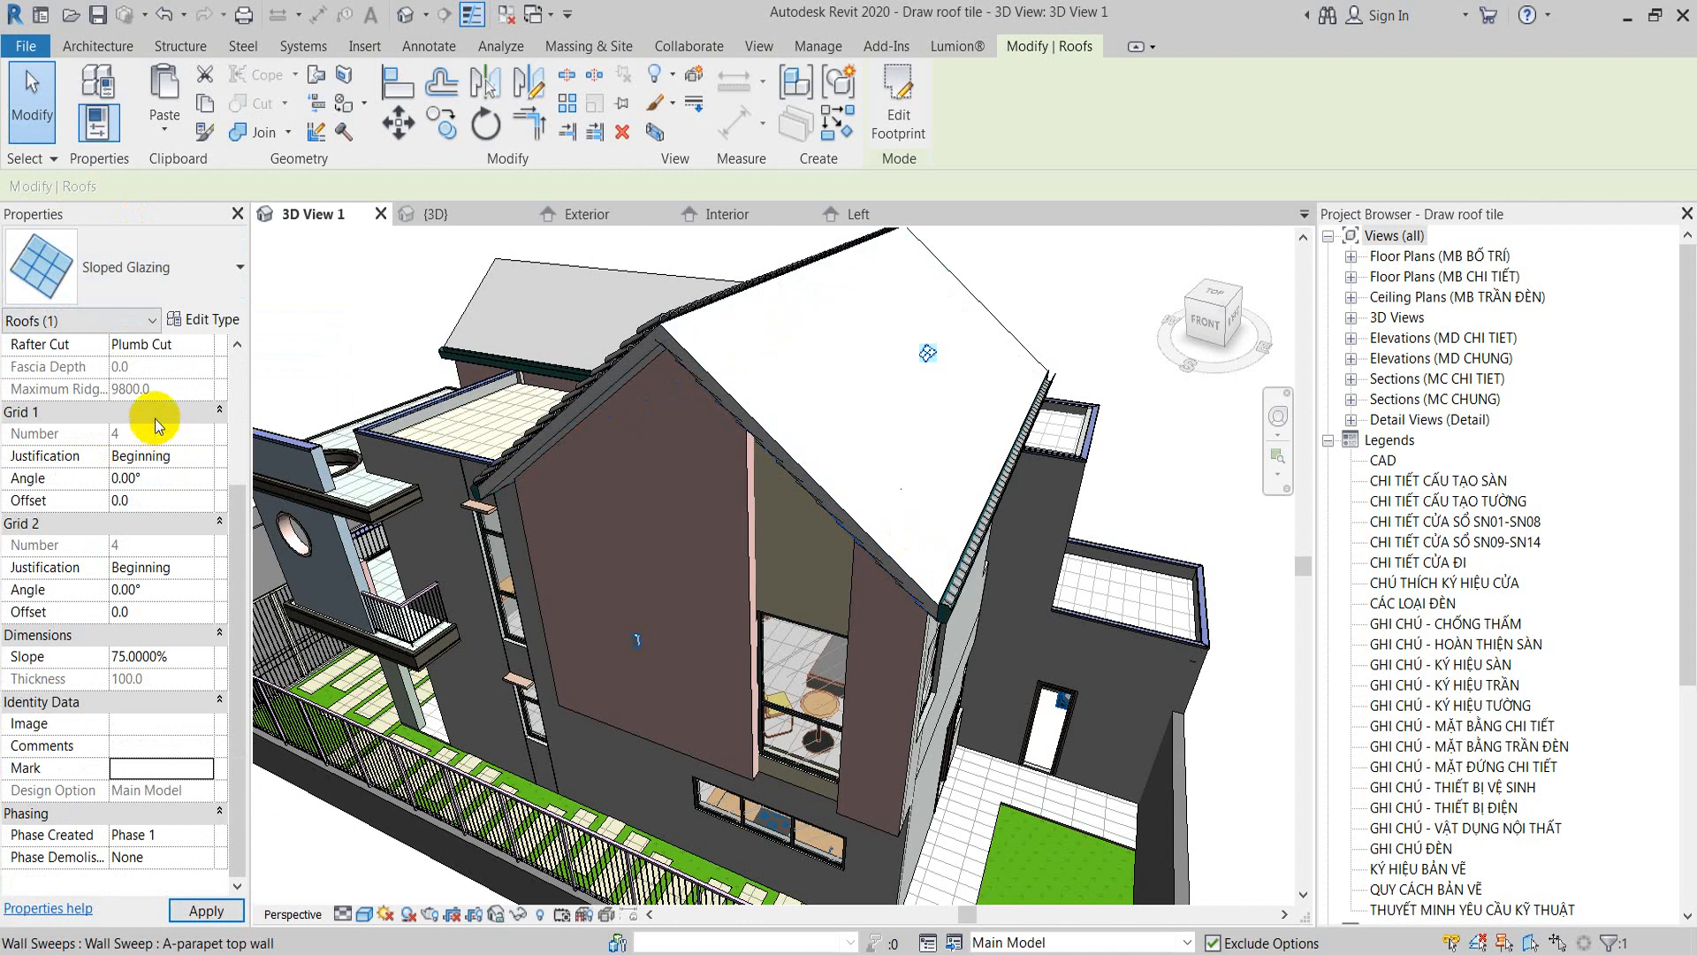
scroll(178, 381, "up", 3)
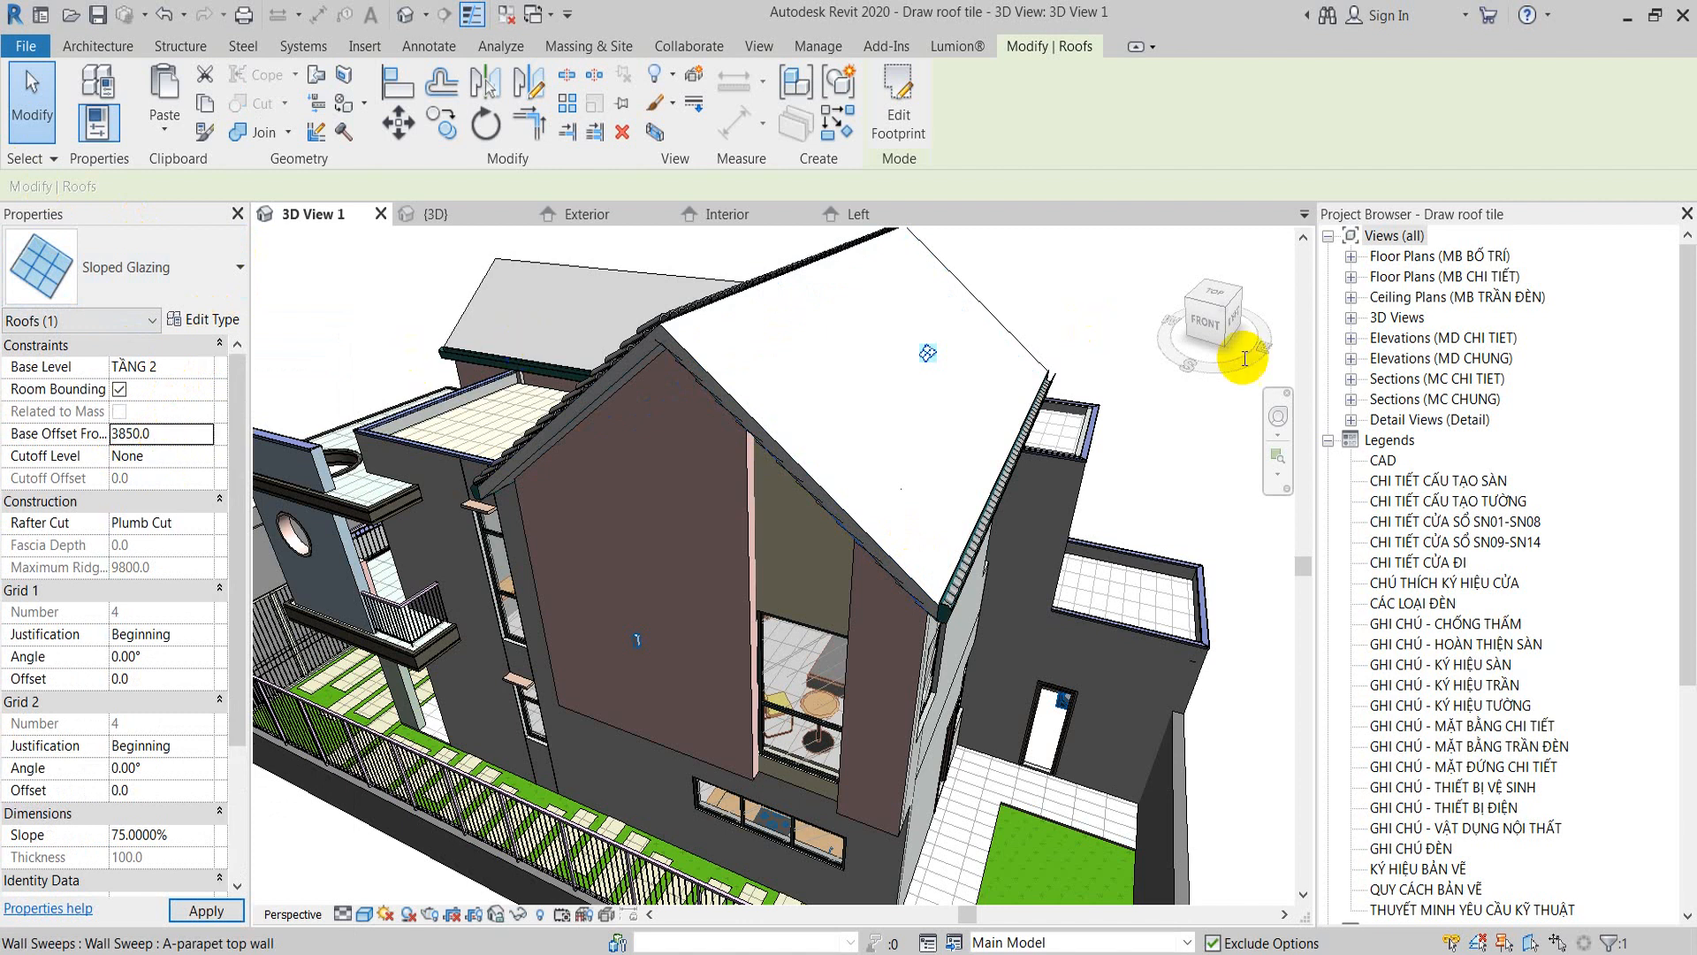
left_click(1020, 300)
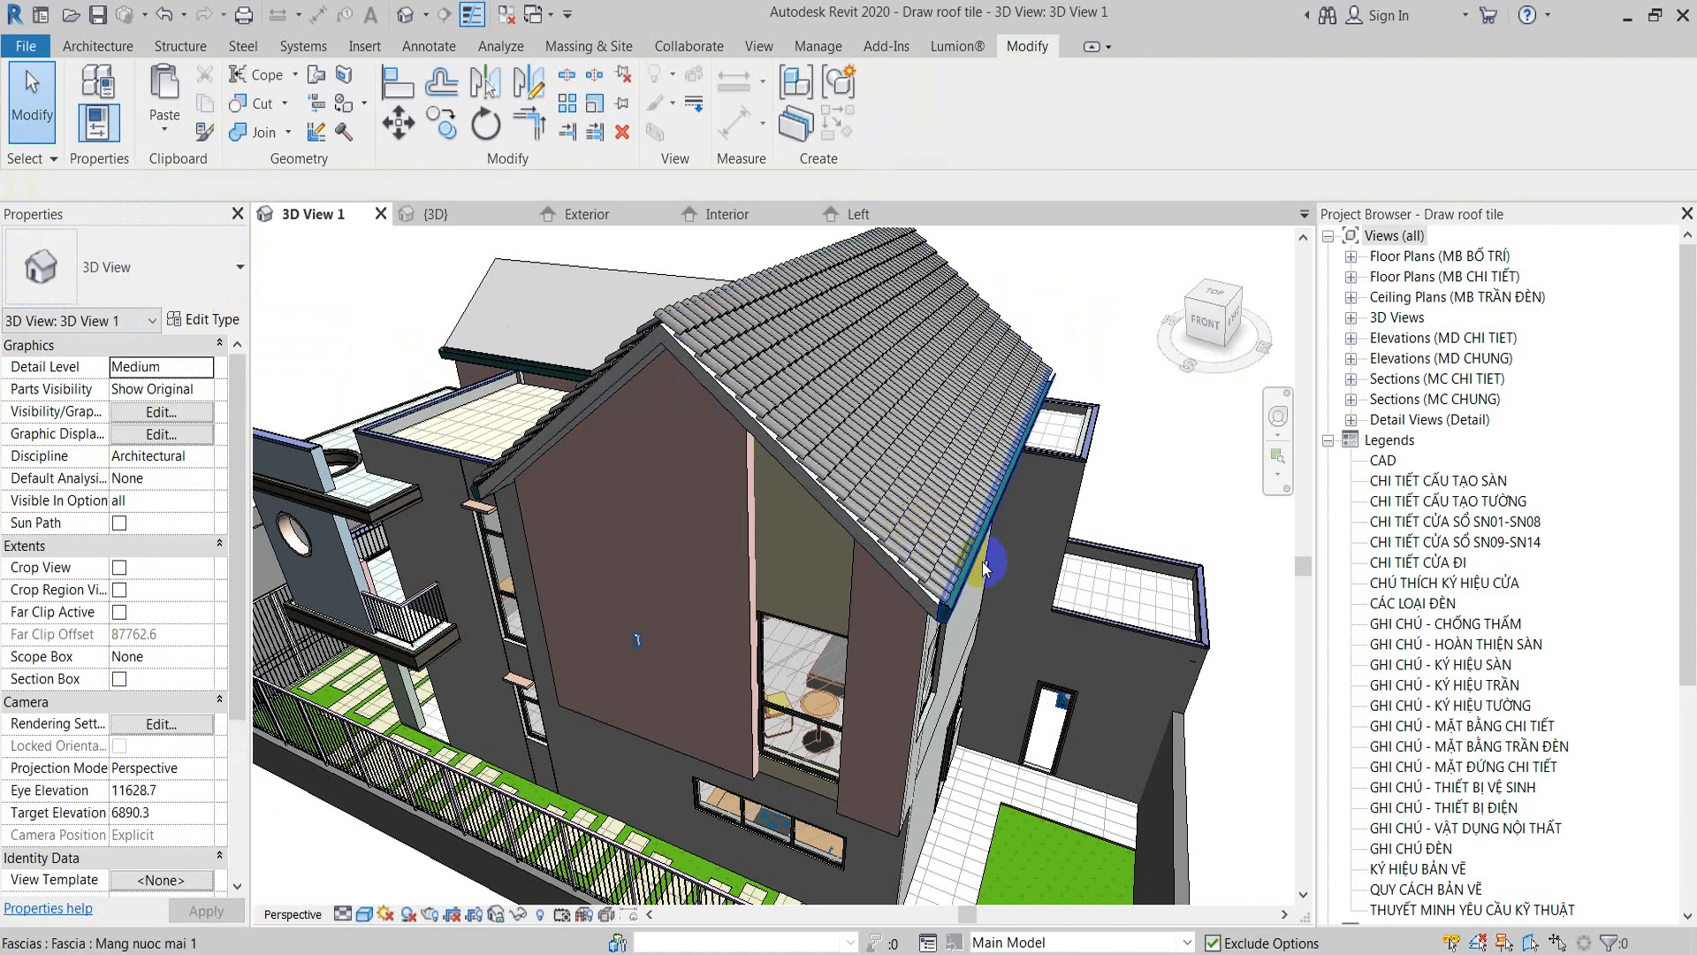
Step: Examine the second tiled slope along its gable edge and select its sloped glazing roof
middle_click_drag(993, 563, 1041, 557, "shift")
scroll(703, 323, "up", 3)
middle_click_drag(702, 323, 515, 374, "shift")
left_click(875, 422)
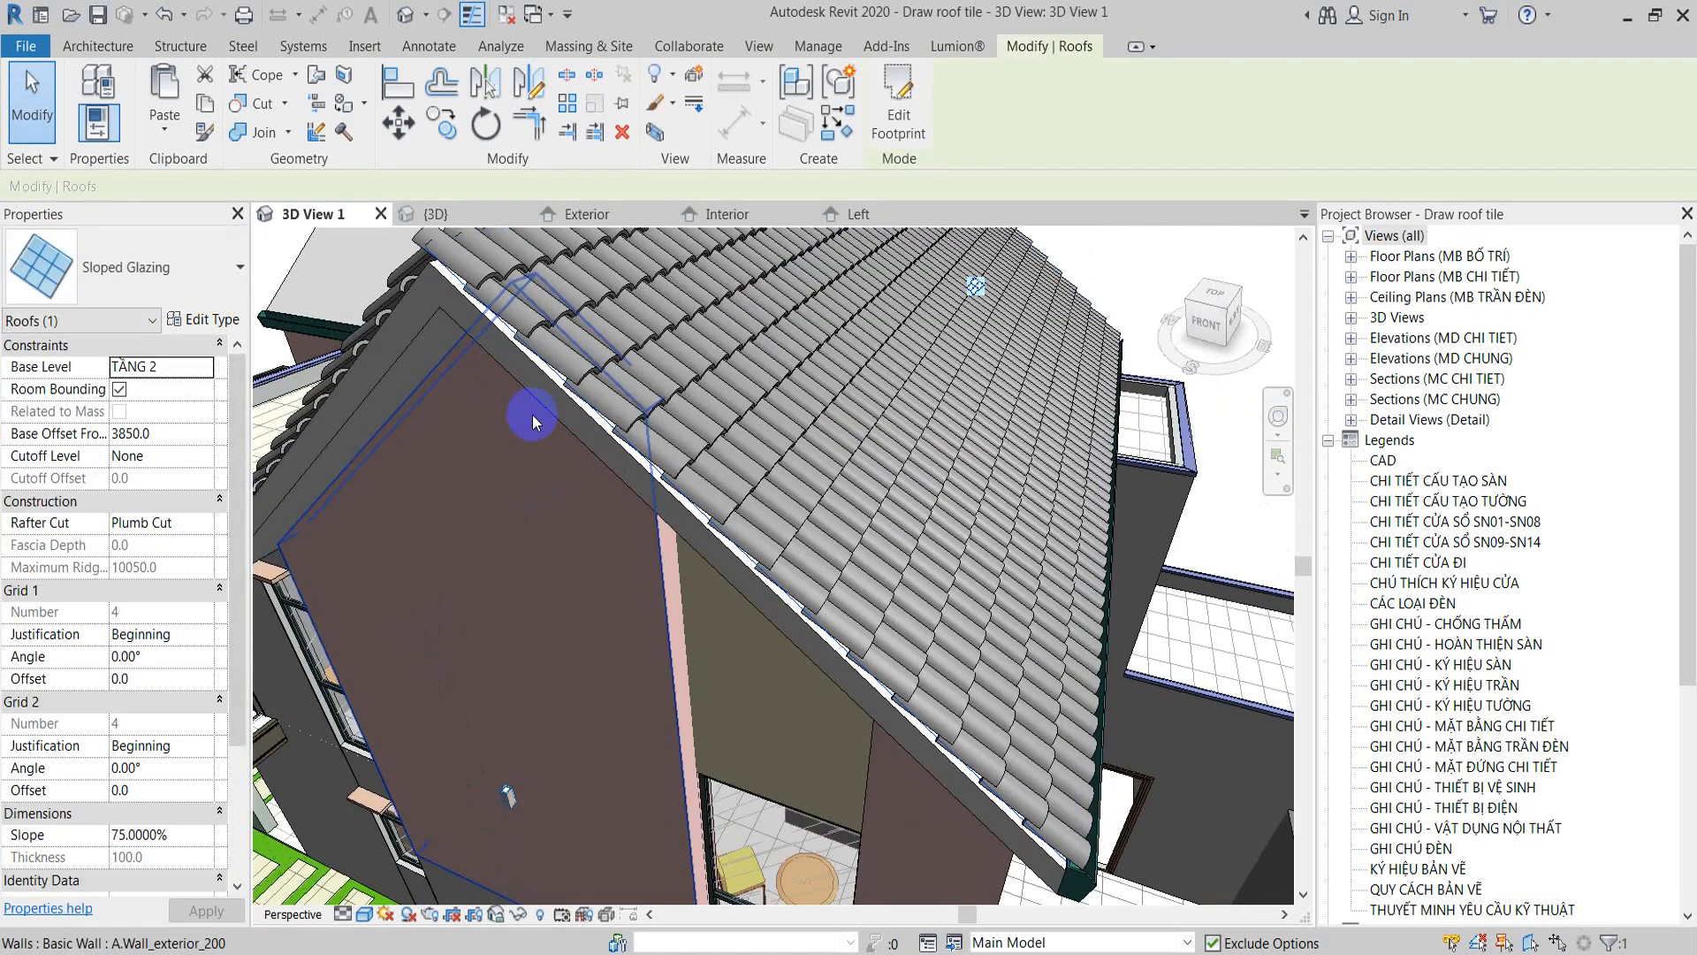
scroll(526, 449, "down", 1)
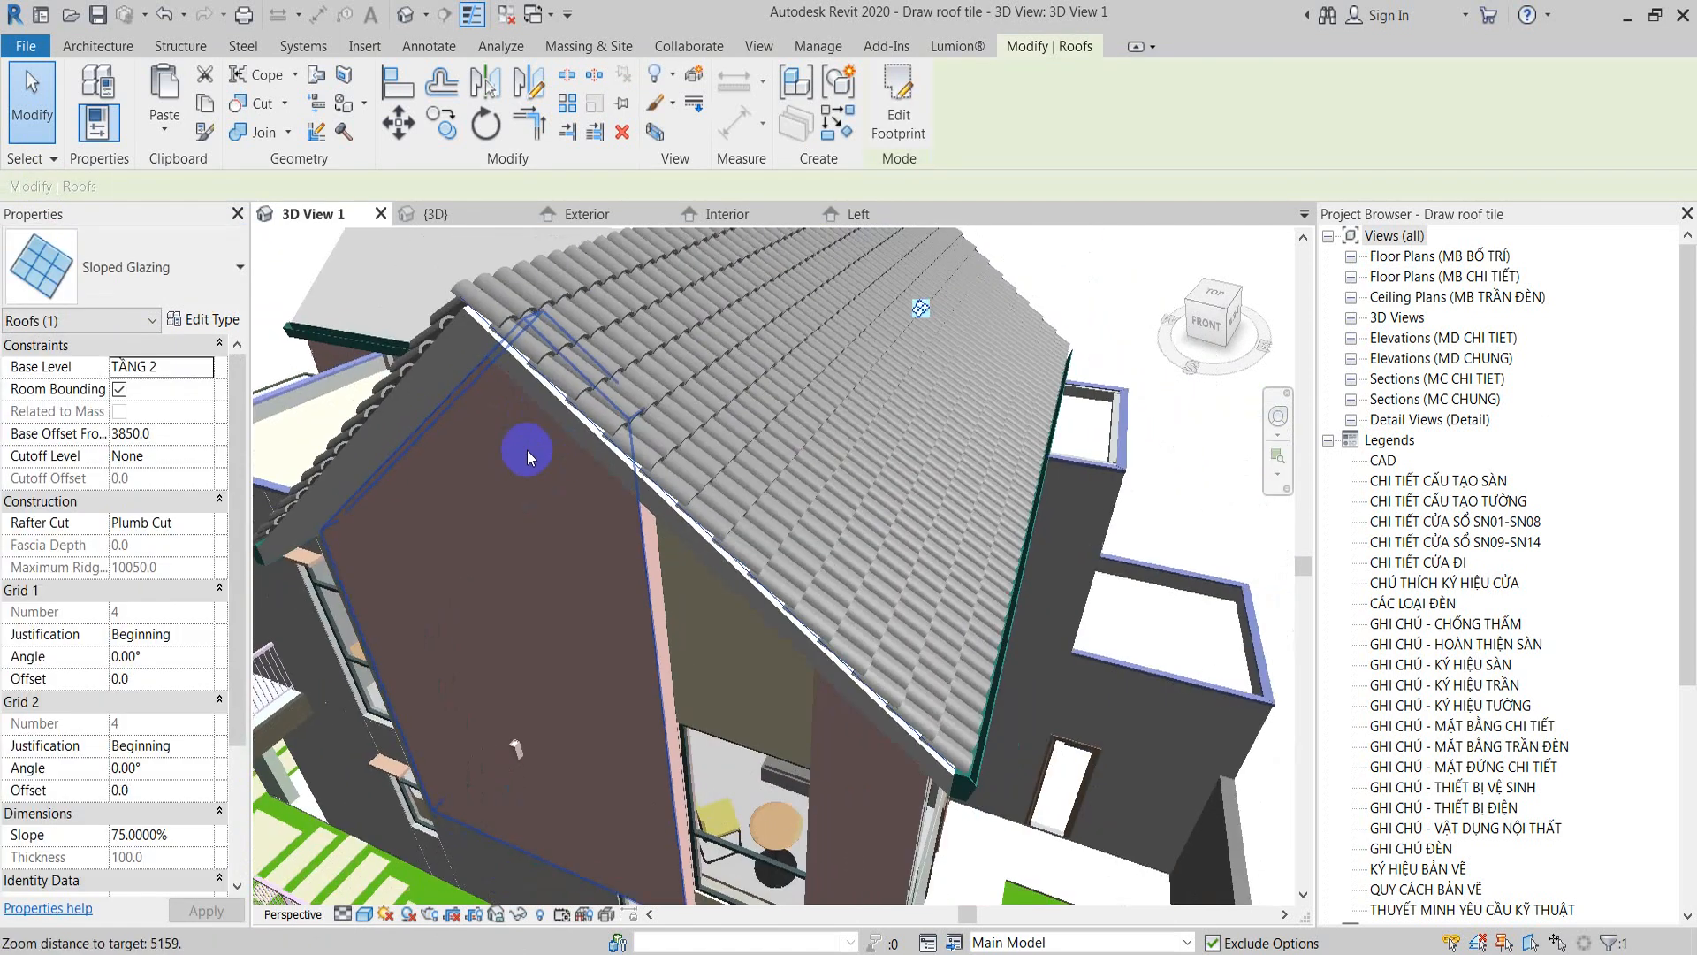
Step: Try the End justification for Grid 1 of the second slope's sloped glazing and return it to Beginning
left_click(200, 638)
left_click(132, 689)
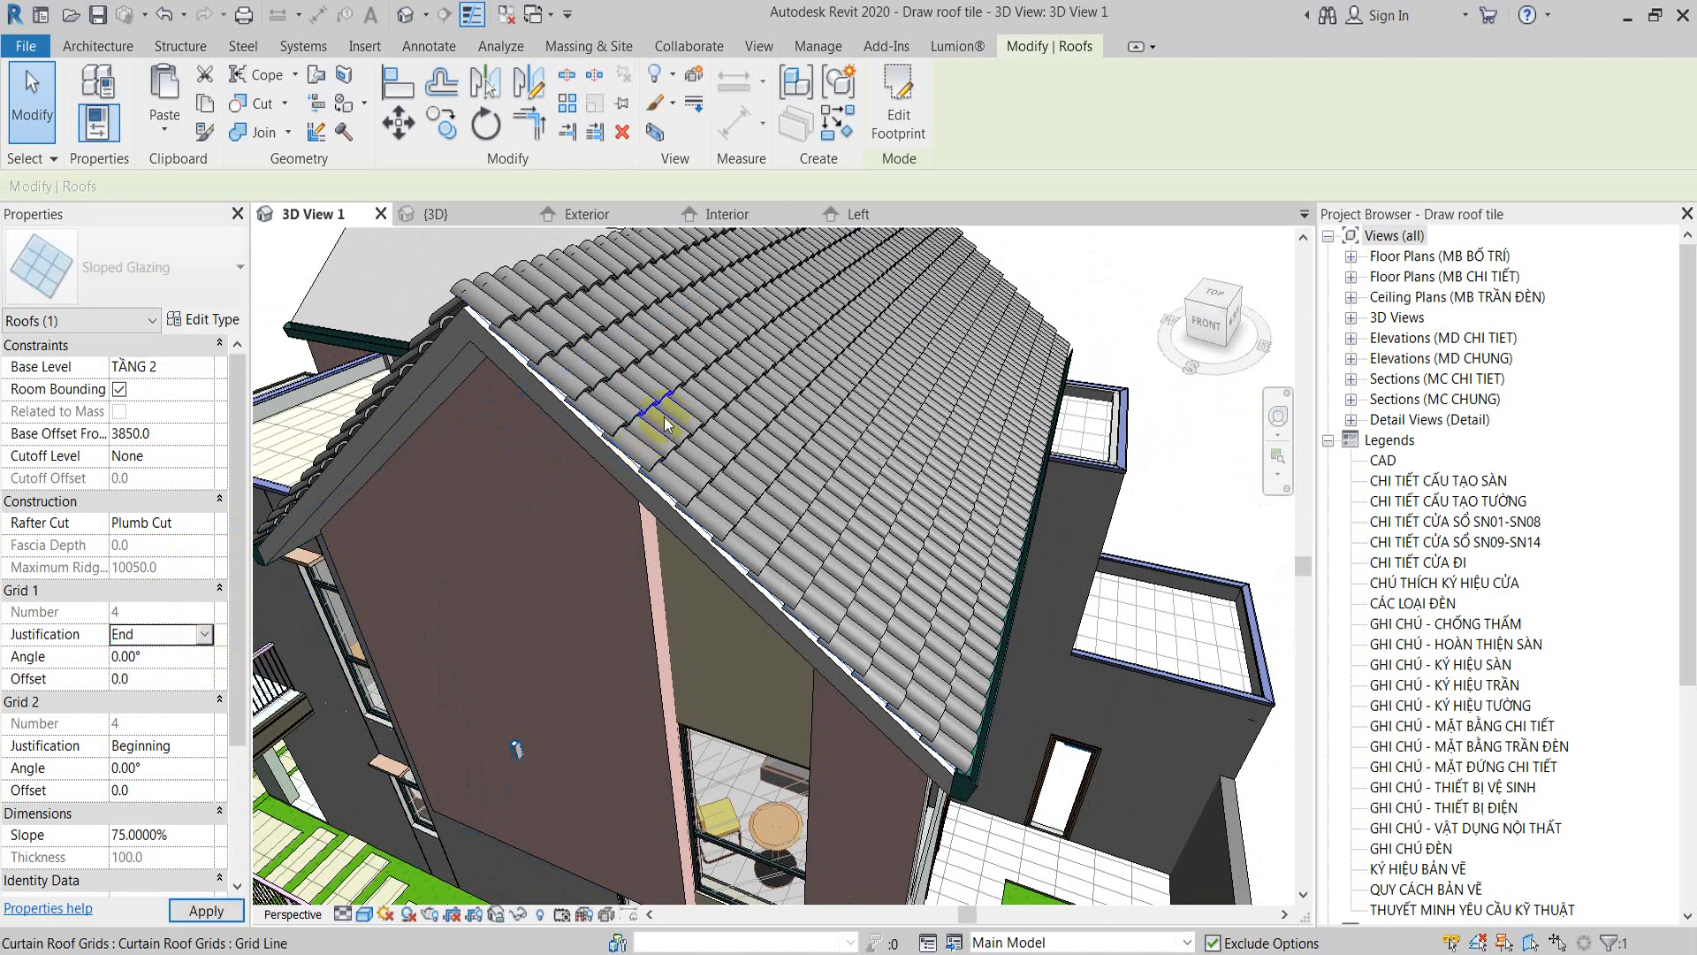
left_click(203, 638)
left_click(132, 653)
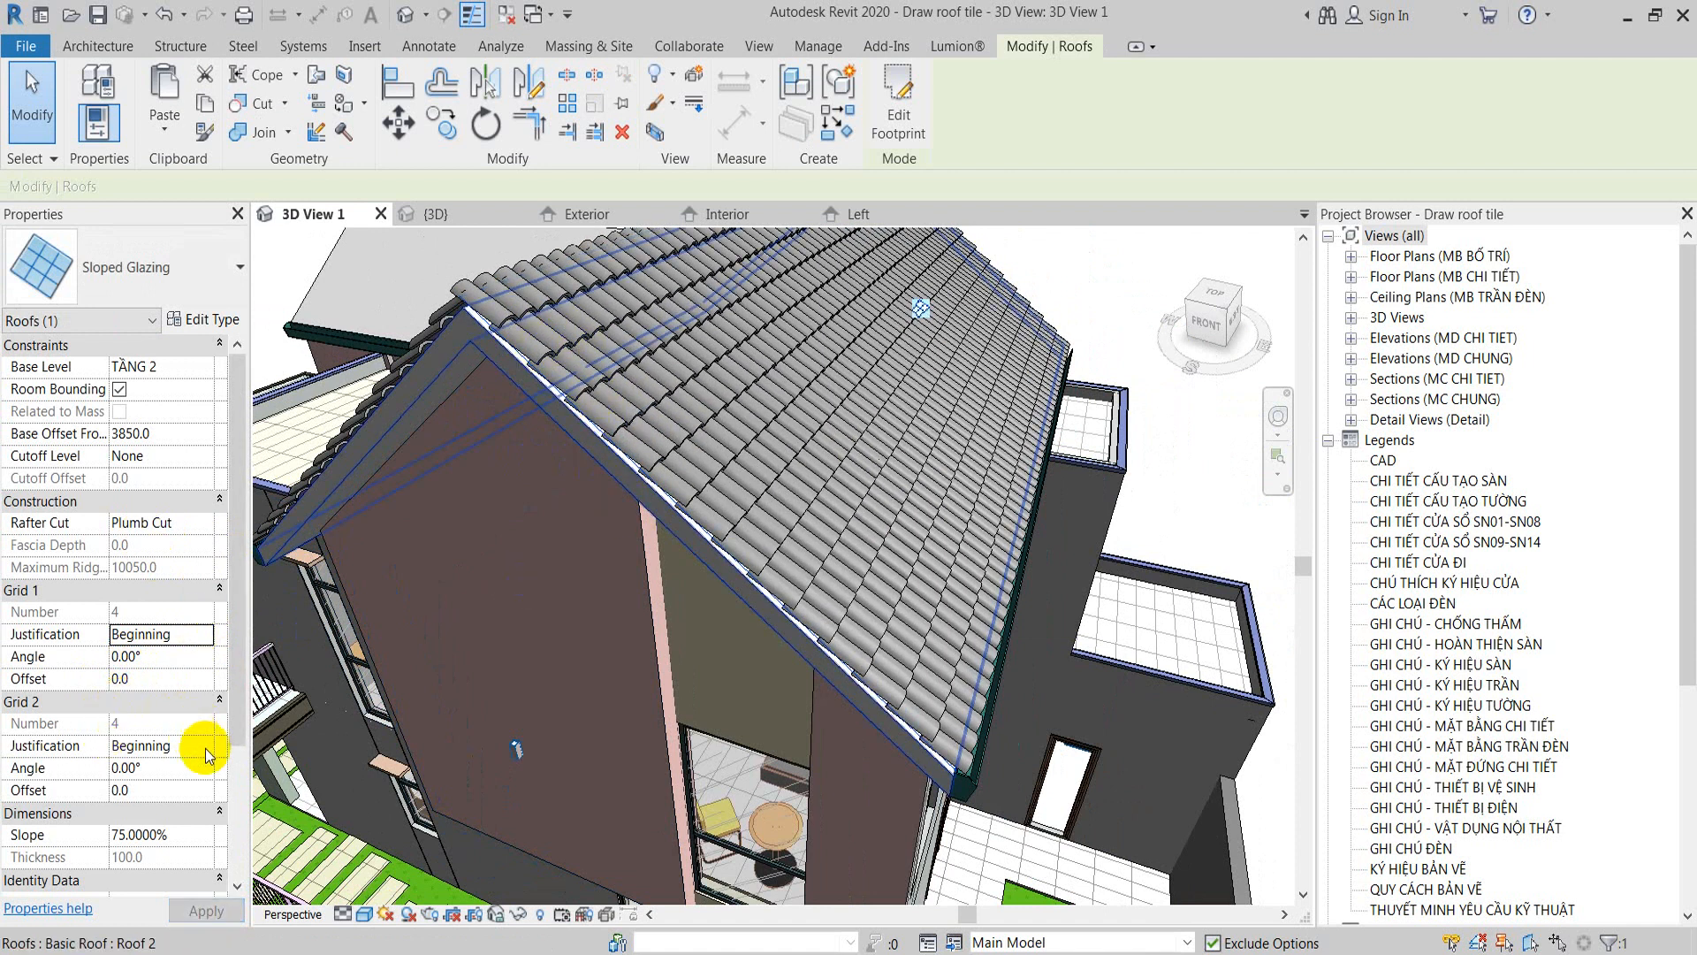
Step: Set the Grid 2 justification of the second slope's sloped glazing to End
left_click(204, 745)
left_click(121, 786)
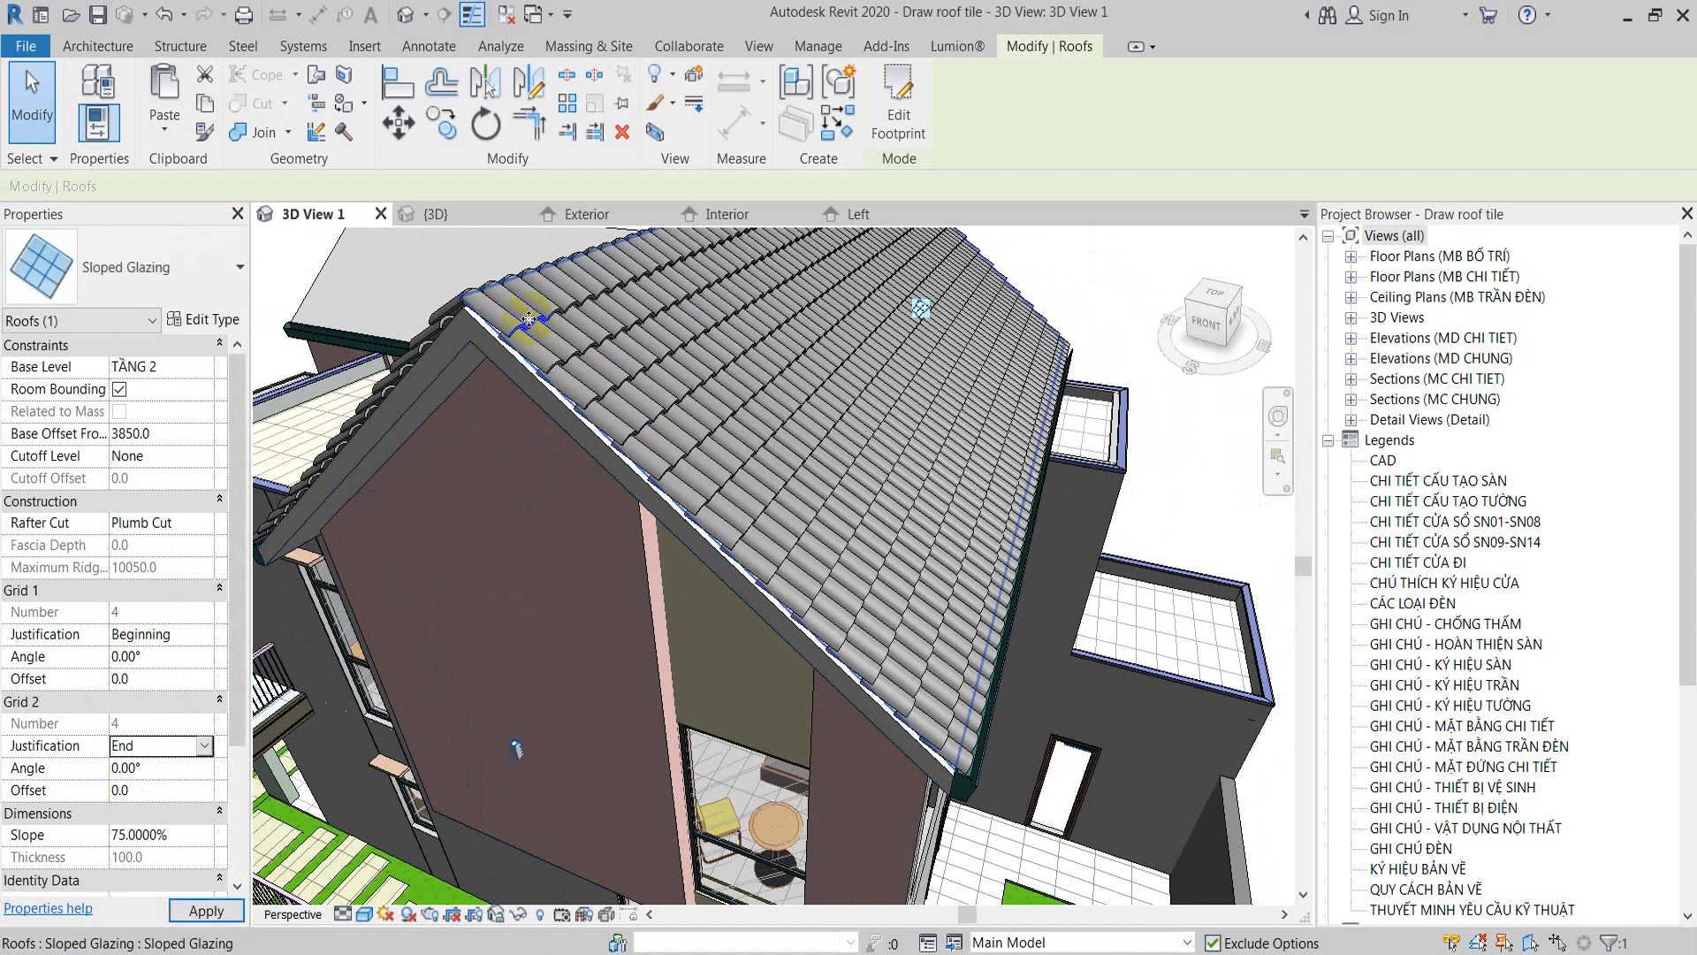
Step: Examine the tile layout on both roof slopes, checking the gable edges, eaves and ridge
scroll(927, 496, "down", 1)
middle_click_drag(862, 464, 689, 522, "shift")
scroll(931, 492, "down", 1)
scroll(920, 585, "up", 1)
middle_click_drag(831, 521, 930, 591, "shift")
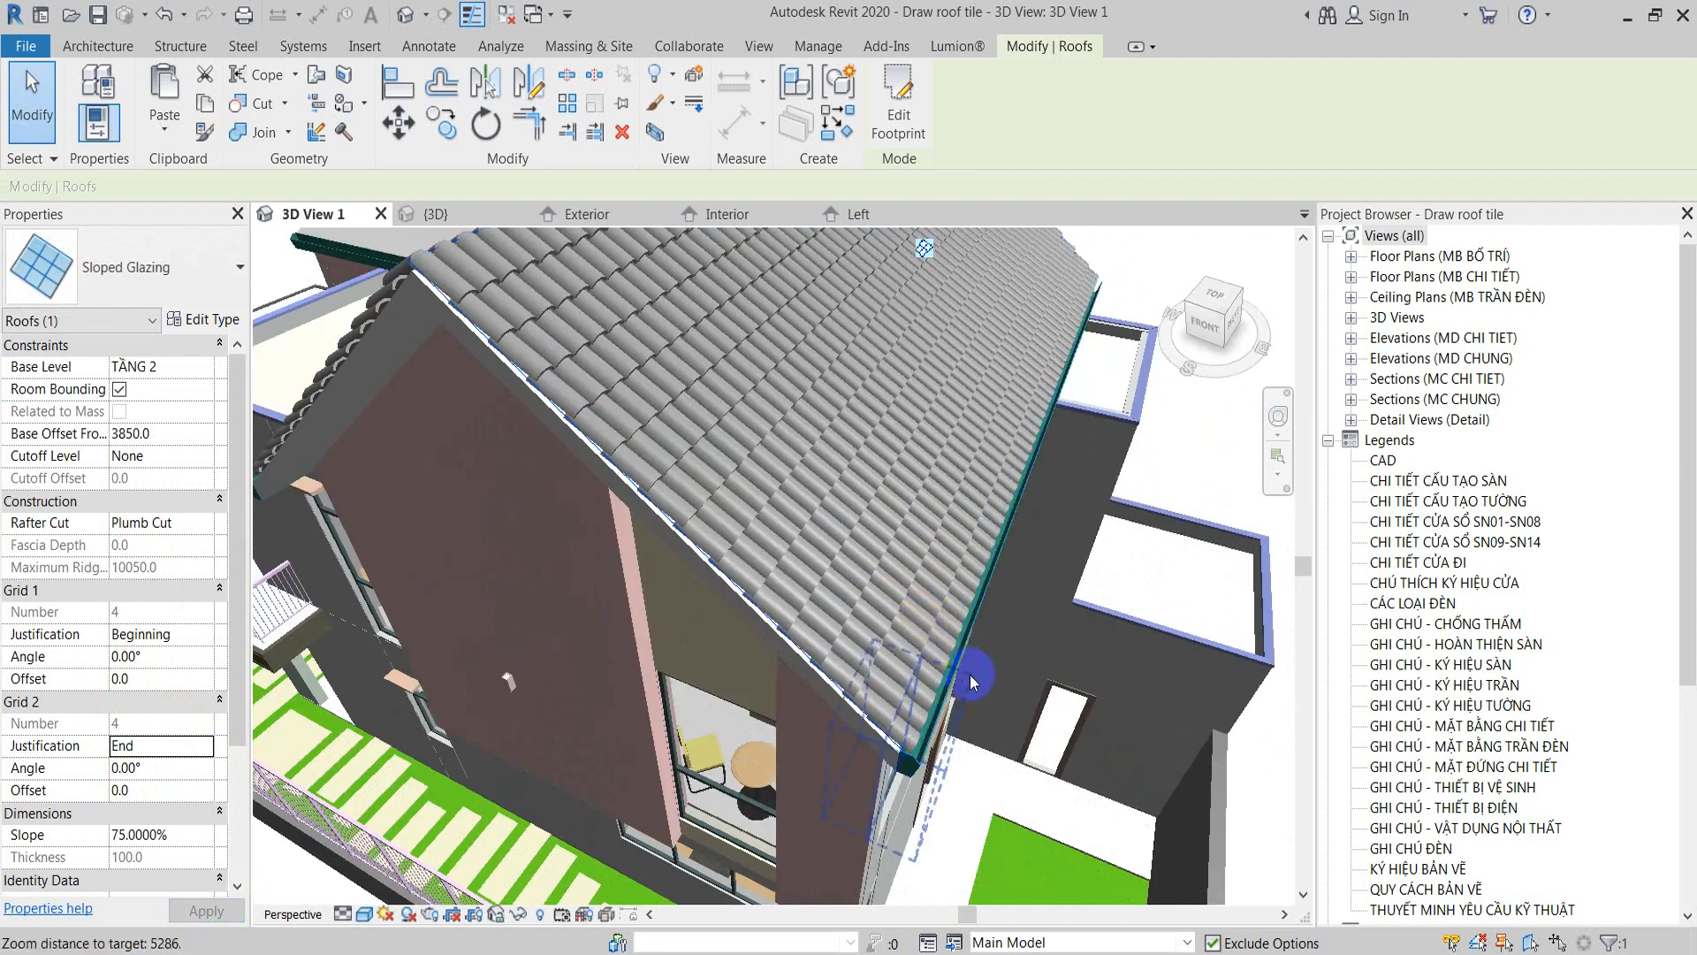
middle_click_drag(968, 675, 1004, 682, "shift")
scroll(1004, 682, "down", 1)
middle_click_drag(753, 482, 847, 563)
scroll(848, 562, "up", 2)
middle_click_drag(707, 522, 972, 588, "shift")
scroll(699, 468, "down", 3)
middle_click_drag(667, 448, 732, 482, "shift")
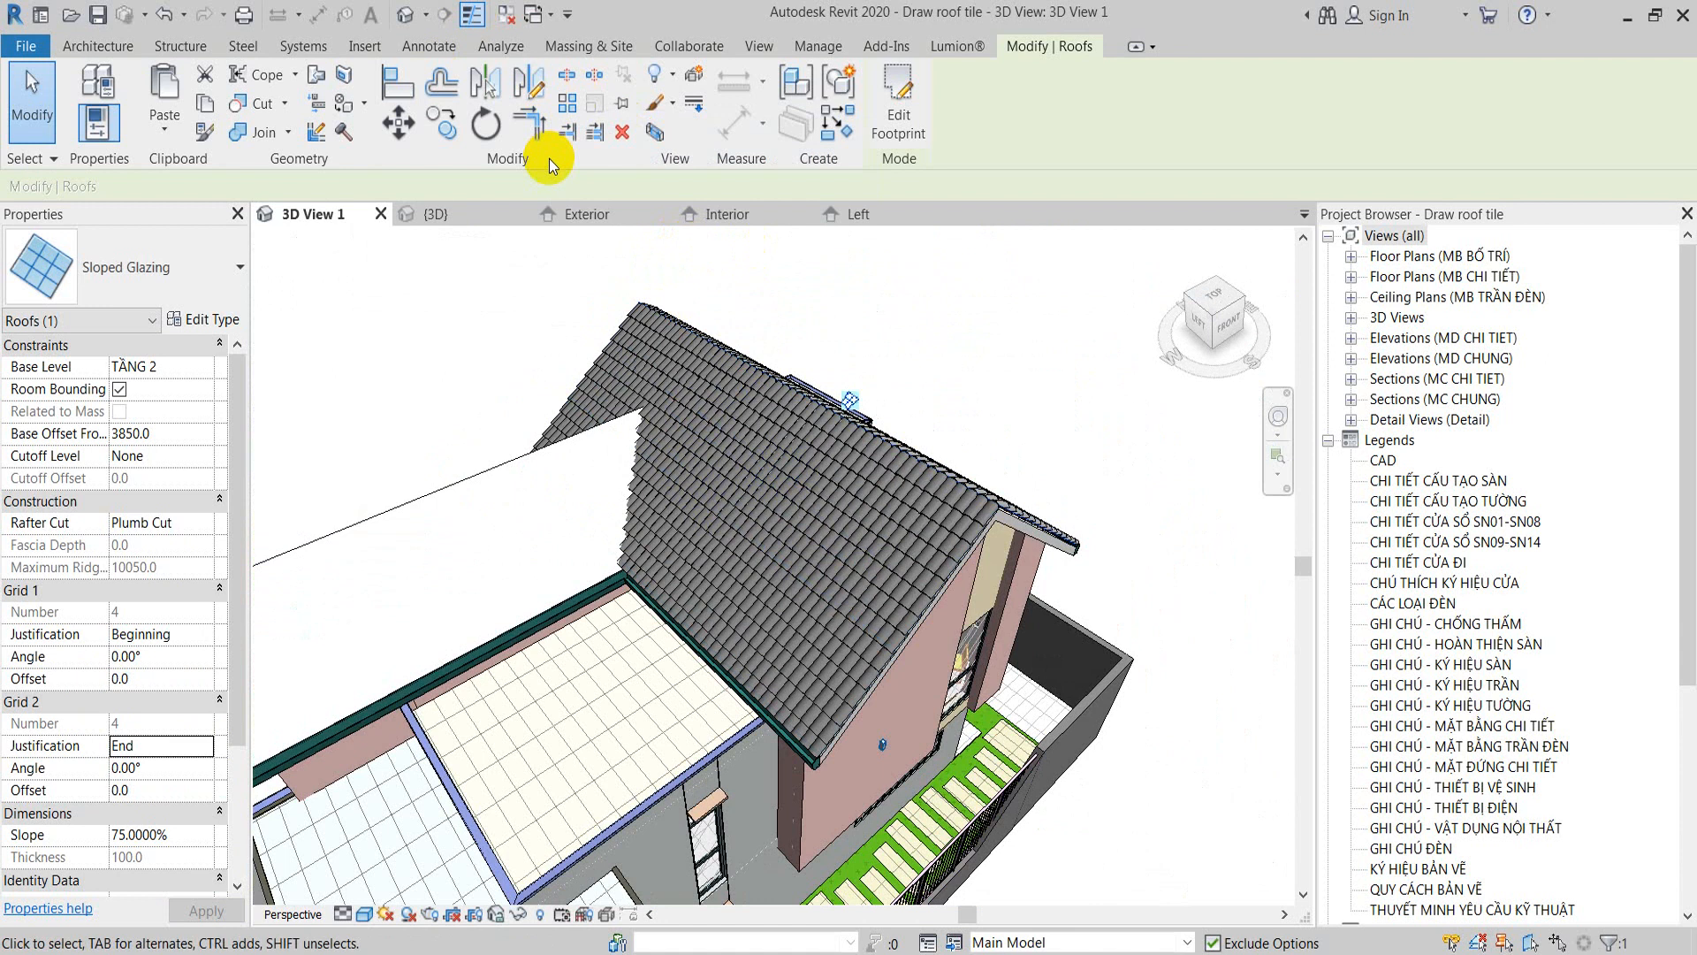
middle_click_drag(875, 566, 921, 532, "shift")
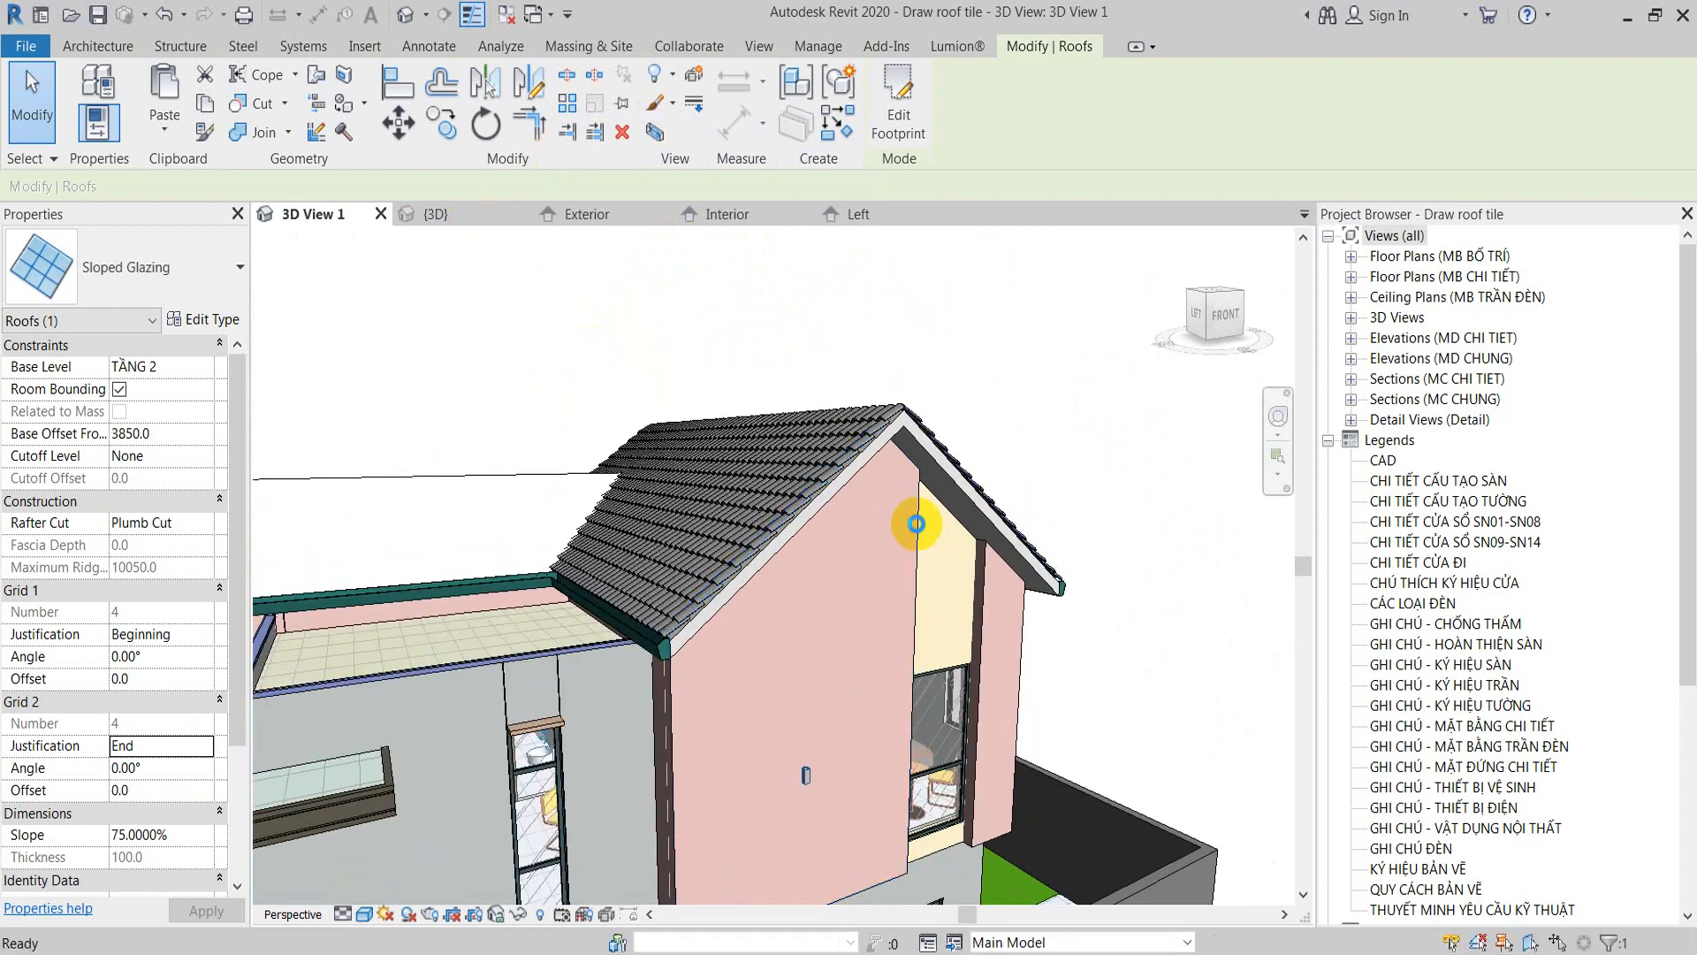
key("Escape")
scroll(820, 574, "up", 3)
middle_click_drag(821, 574, 970, 543, "shift")
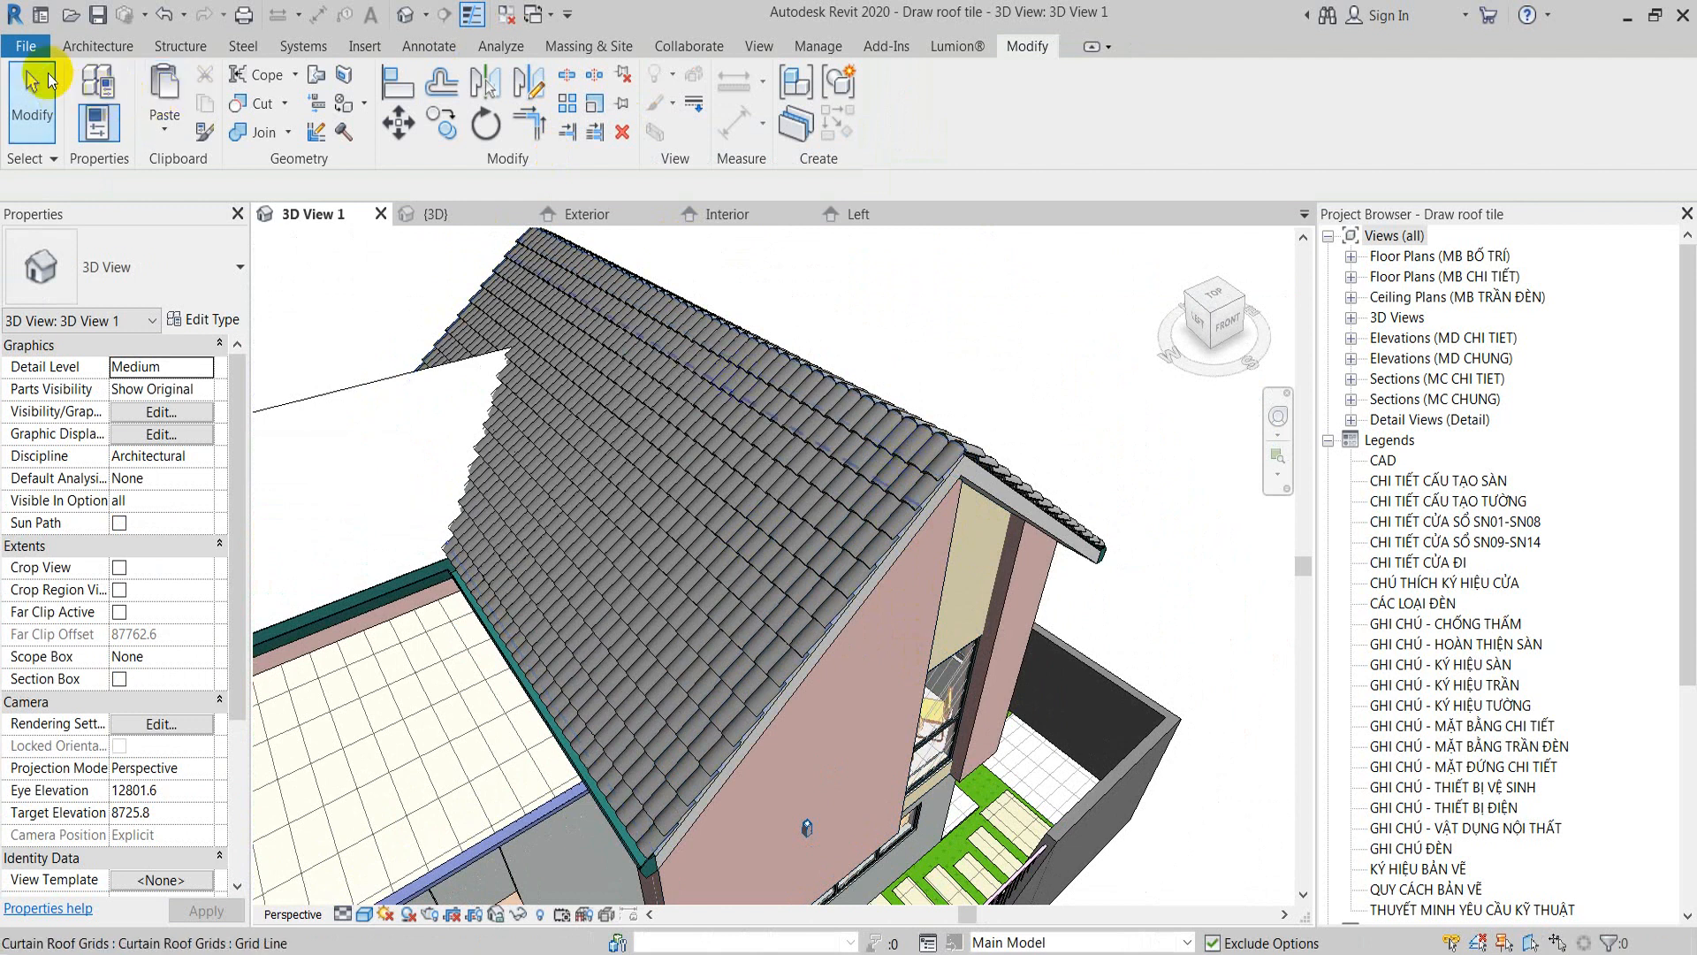
Step: Create a new family from the Metric Generic Model line based template and close the inactive views
left_click(26, 46)
mouse_move(71, 137)
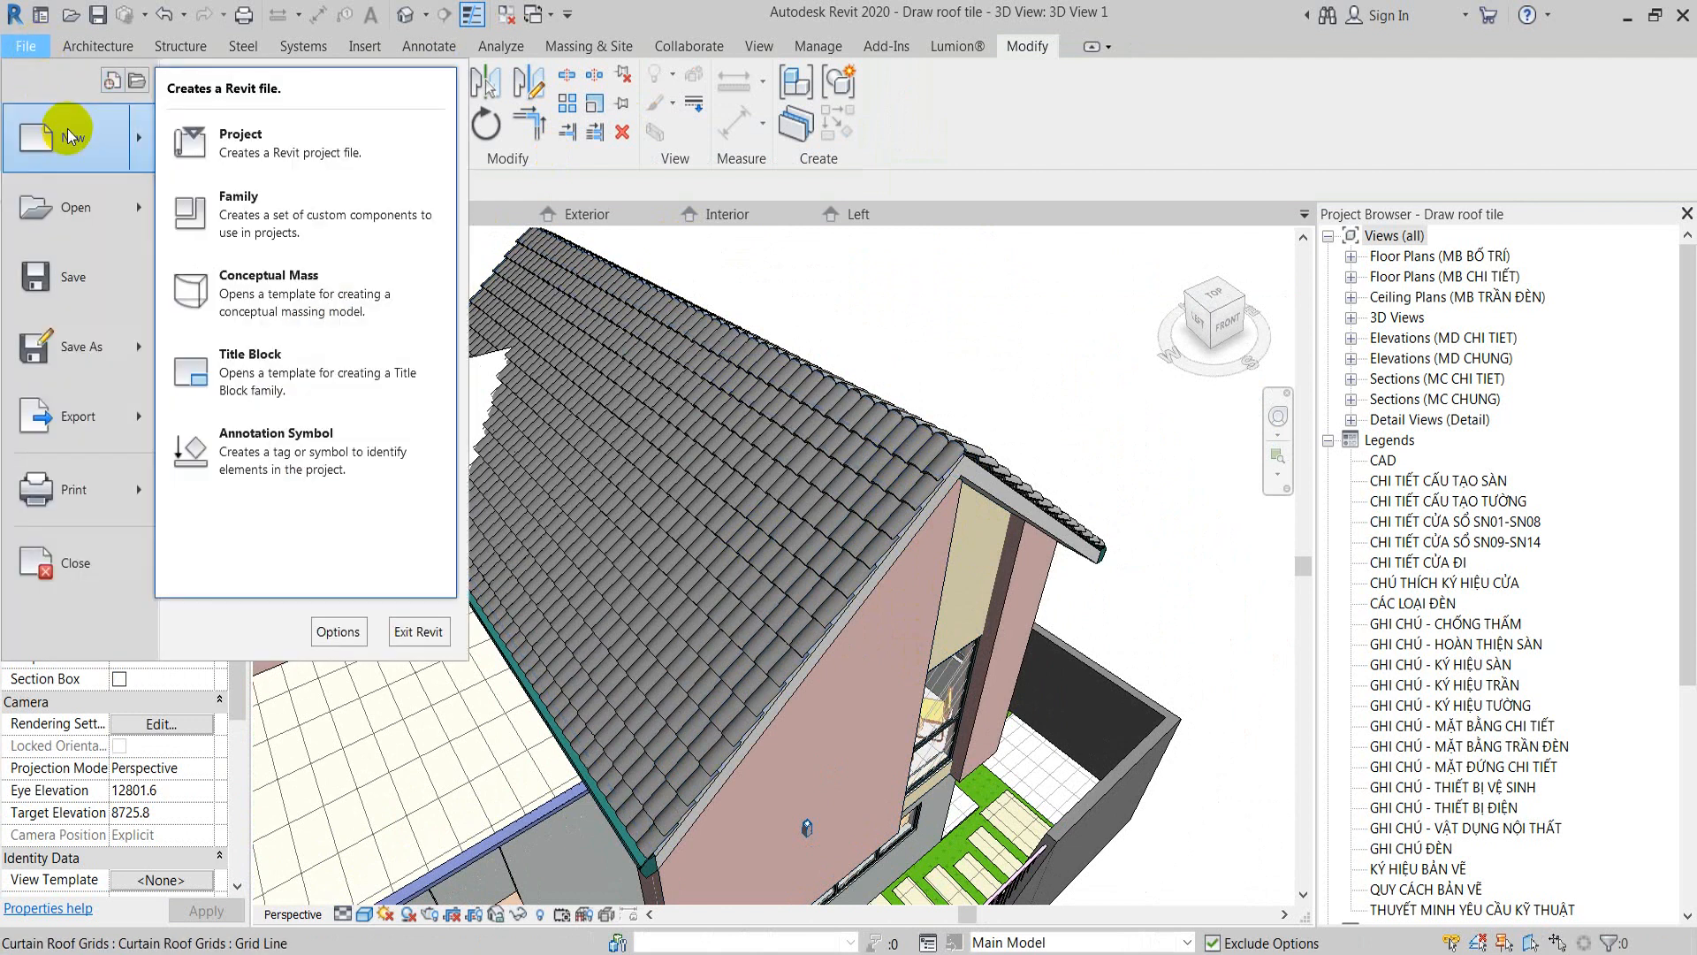
left_click(277, 197)
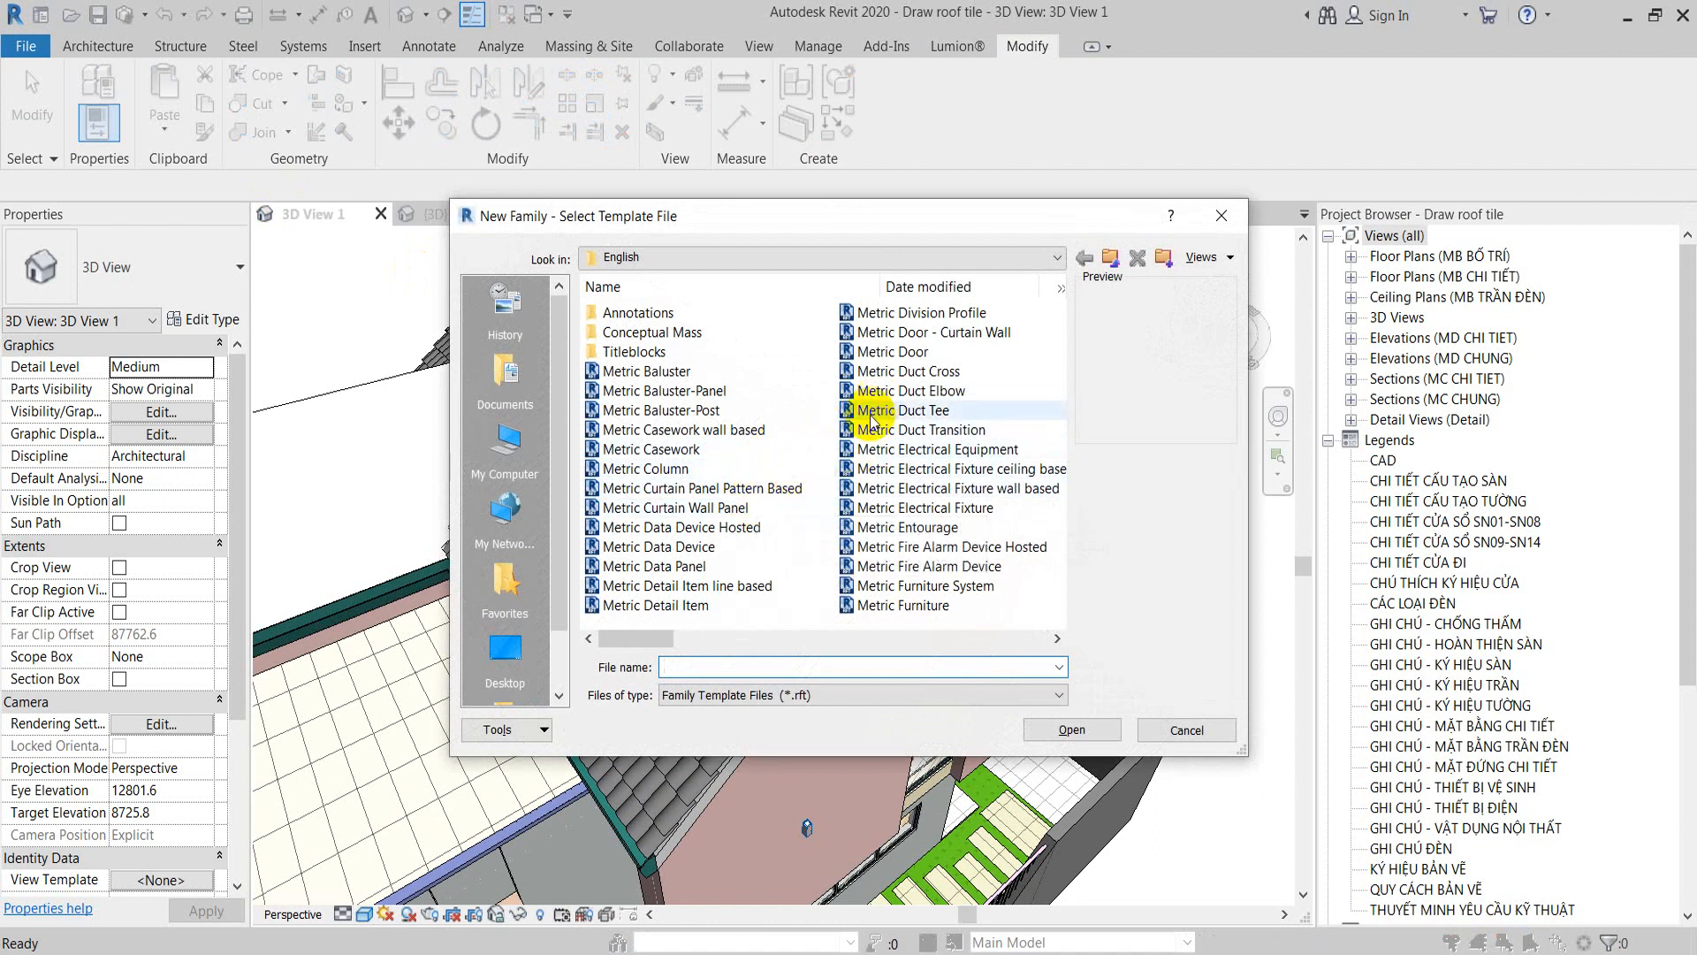
scroll(698, 523, "down", 2)
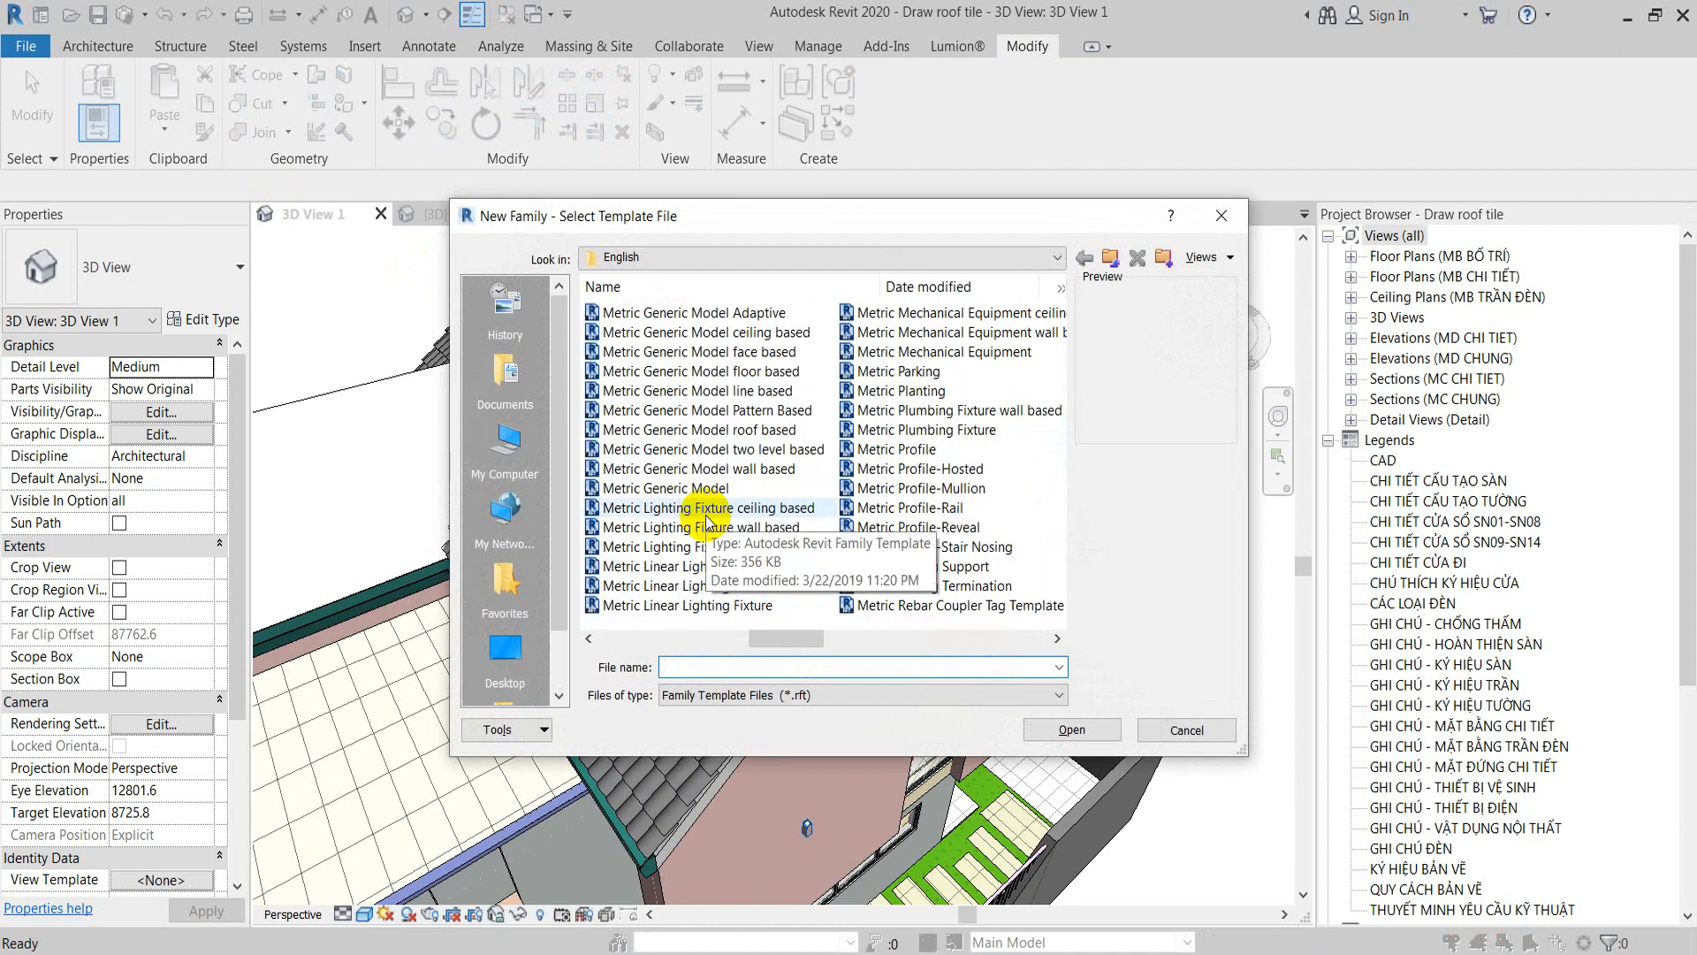
left_click(730, 392)
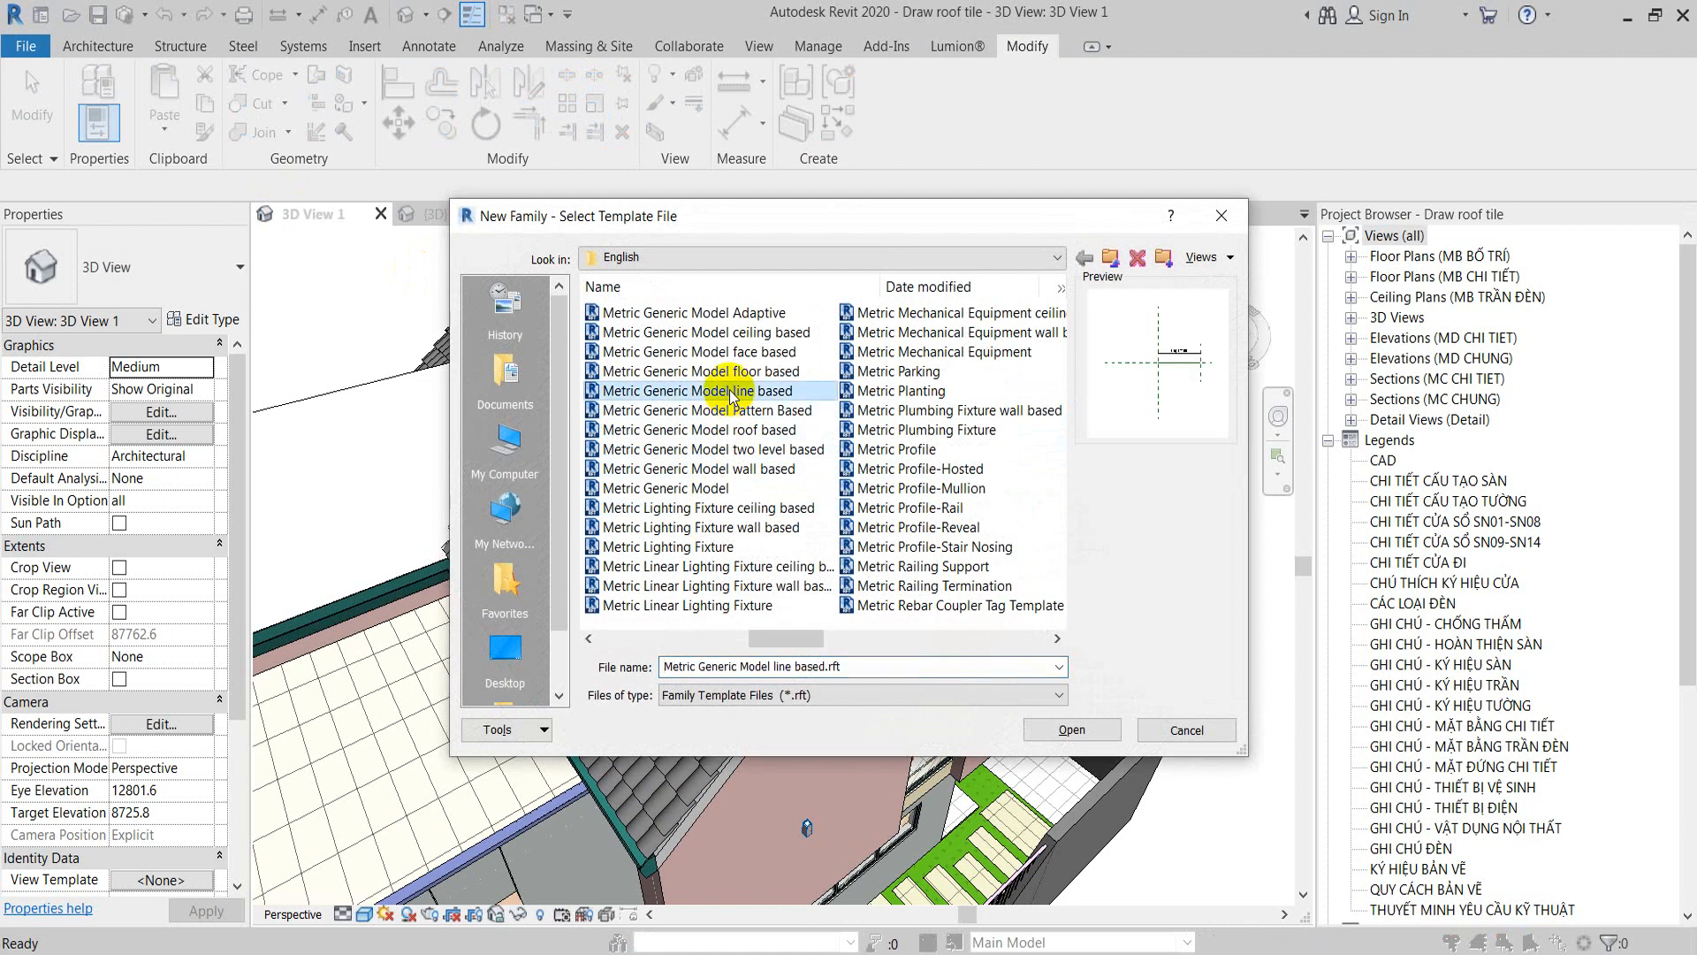
left_click(1070, 730)
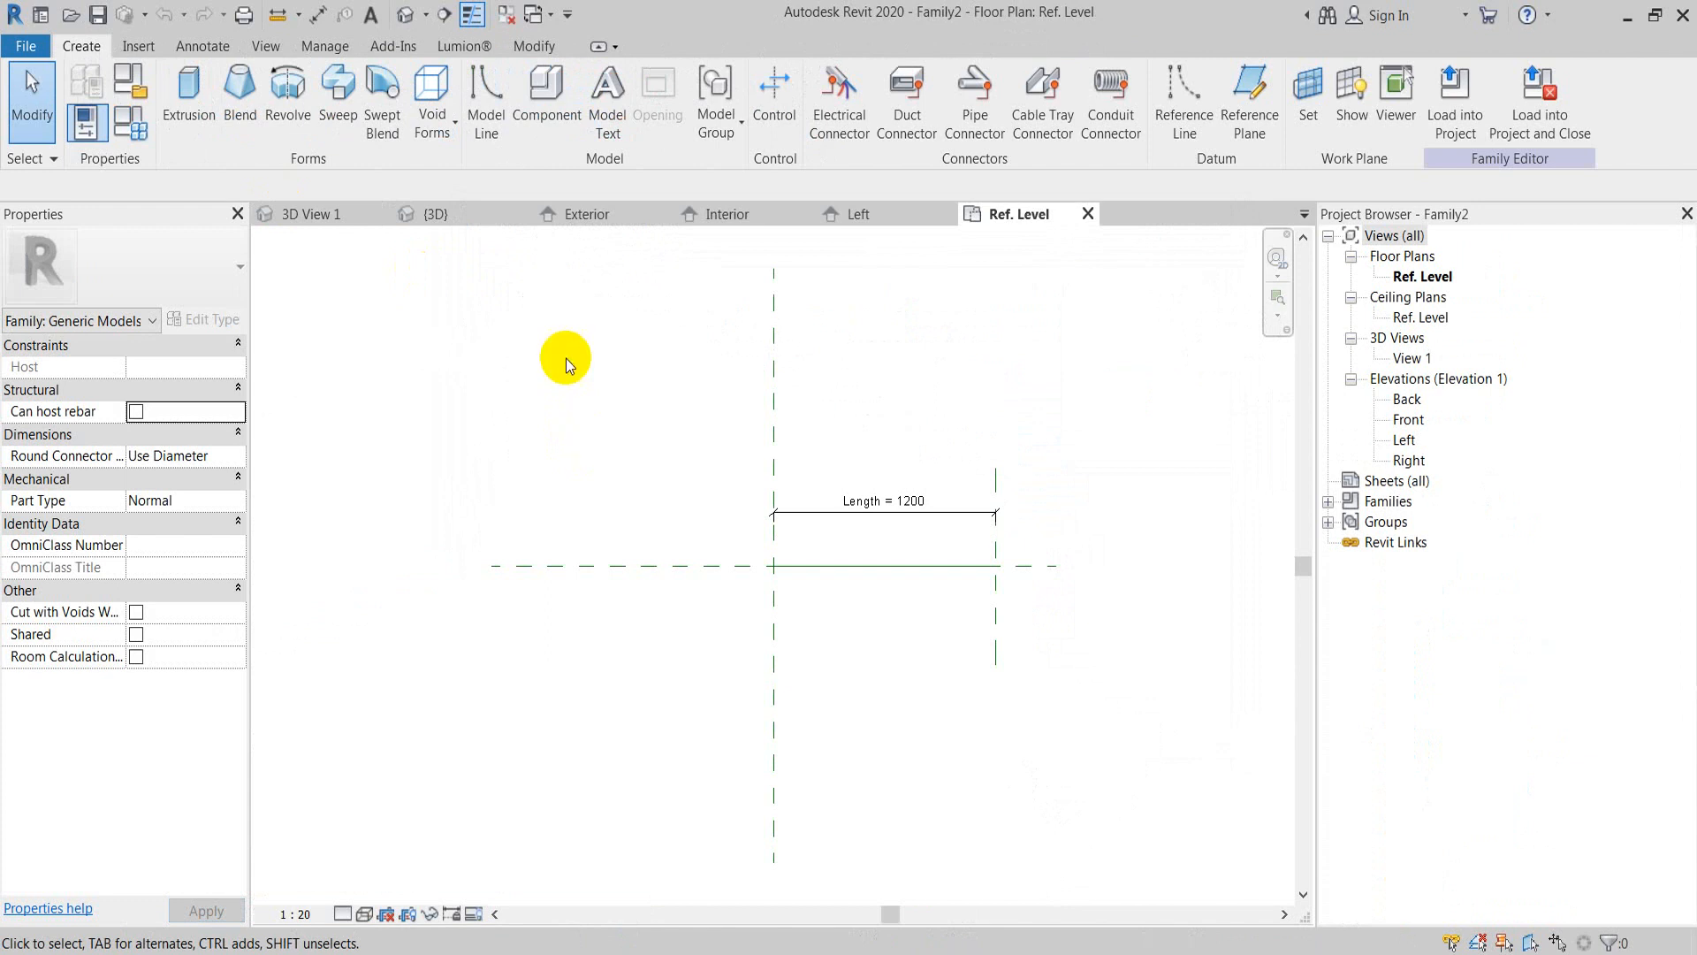
middle_click_drag(943, 578, 745, 558)
scroll(702, 547, "up", 1)
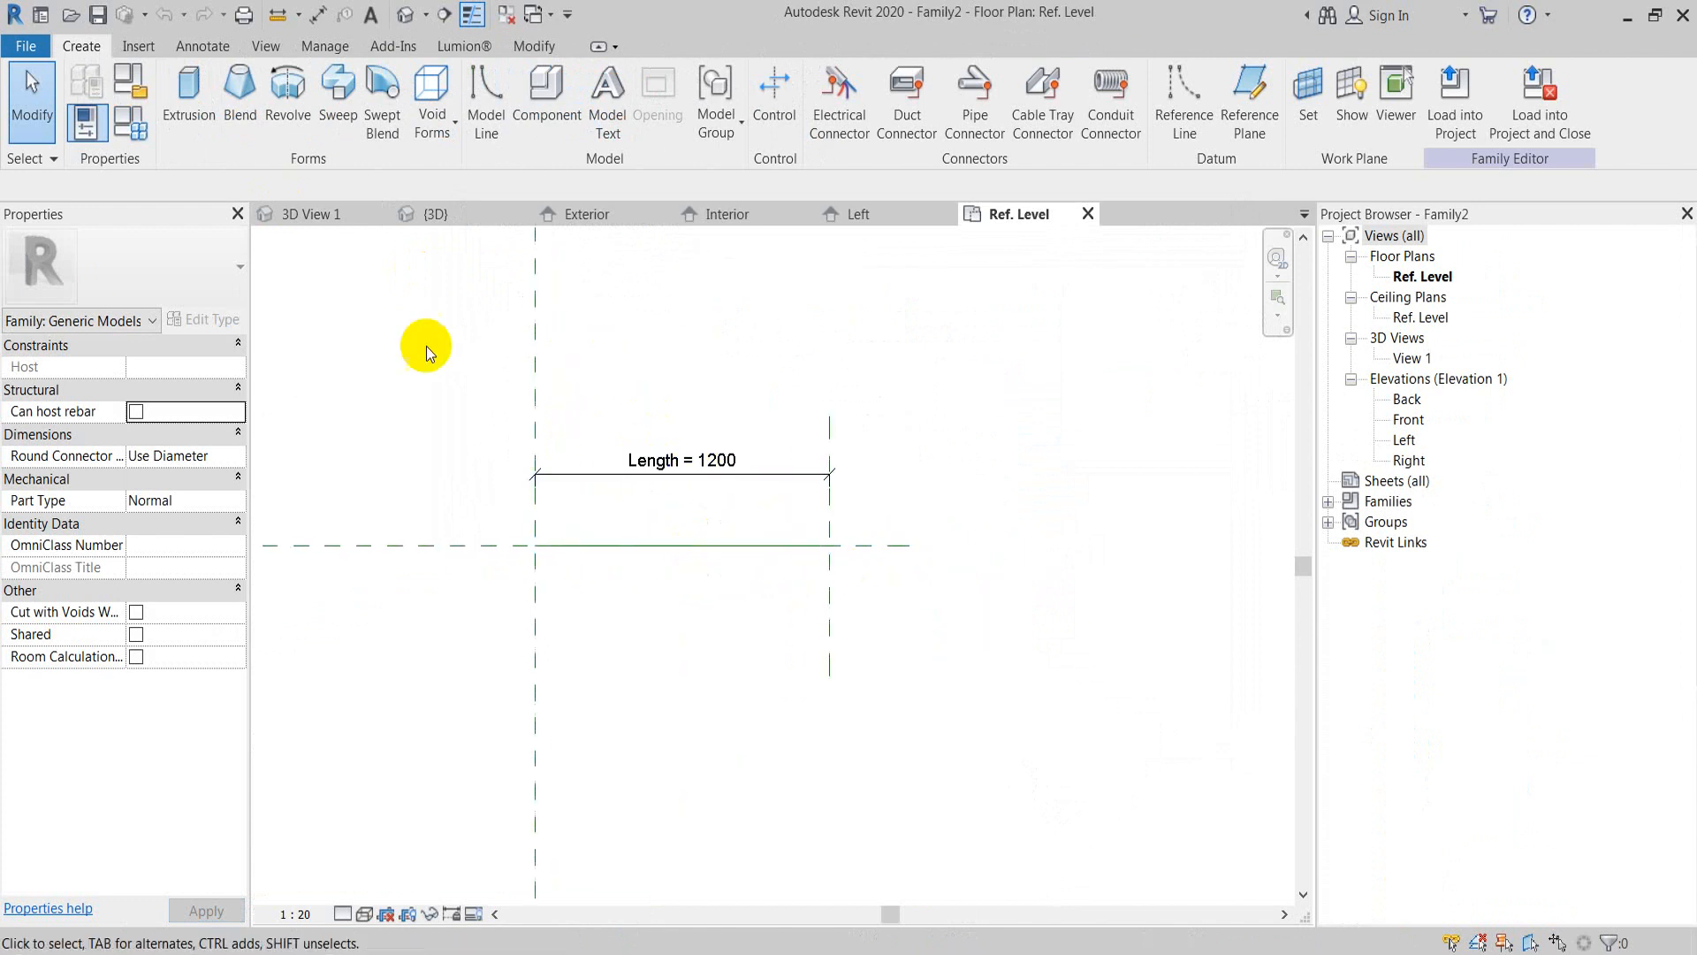
left_click(504, 16)
Step: Try to load the curtain-panel tile family Family1 into the line-based family Family2
left_click(446, 212)
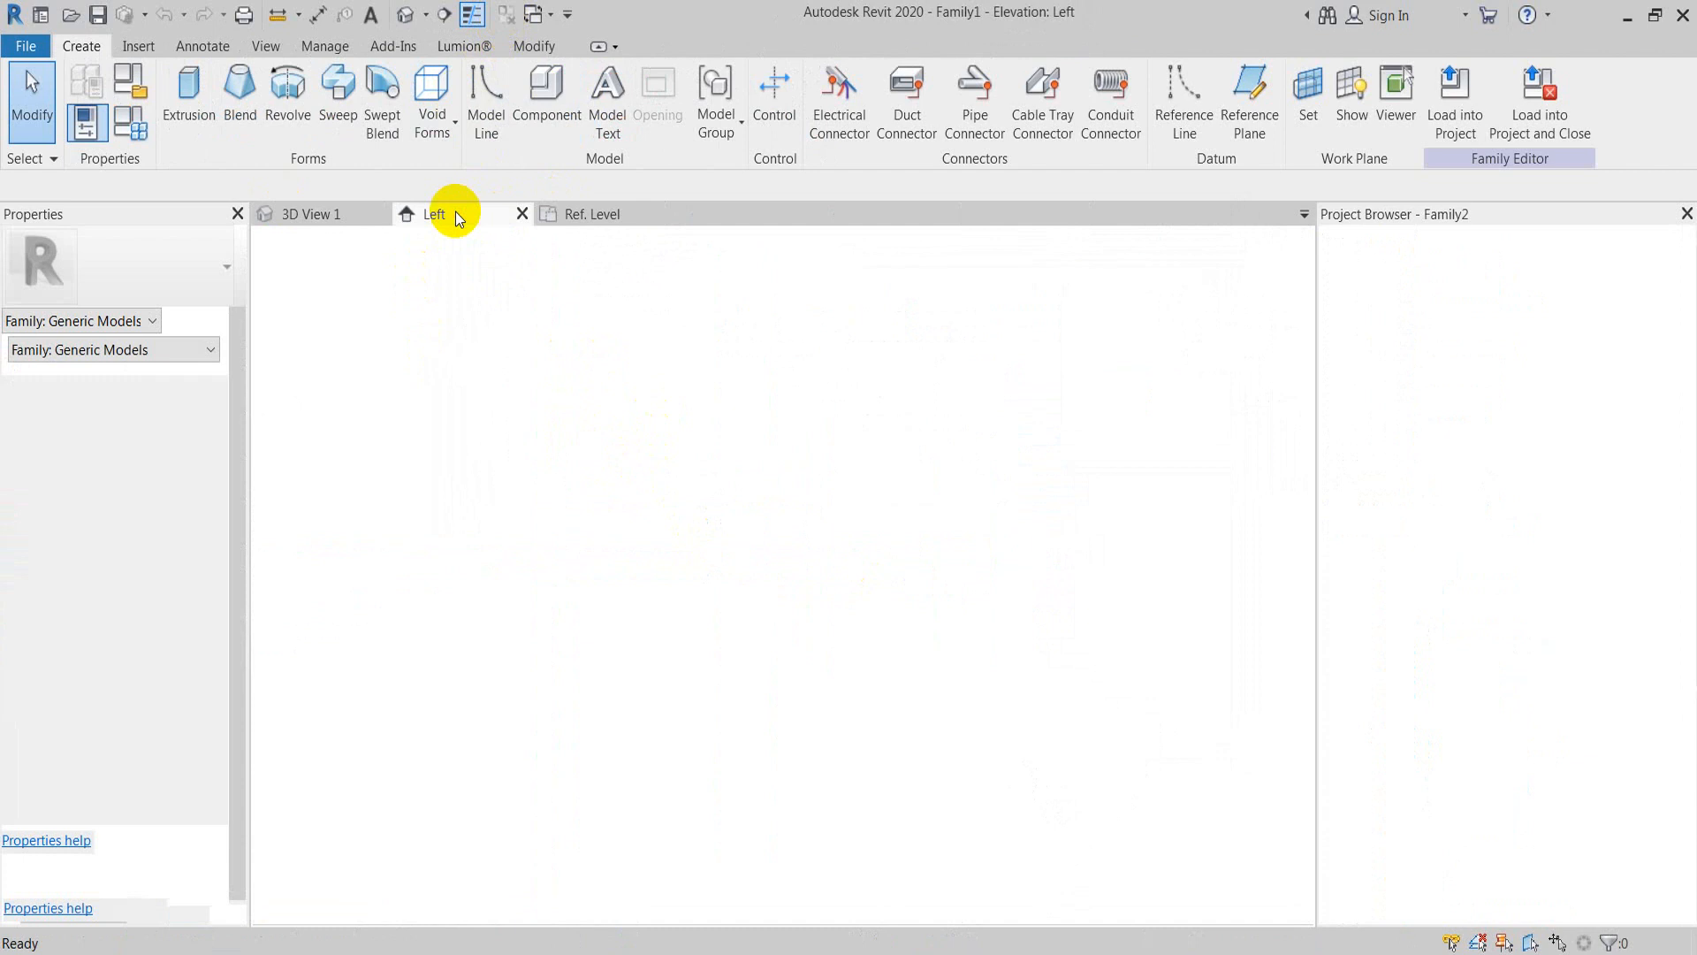
left_click(846, 134)
left_click(718, 365)
left_click(716, 386)
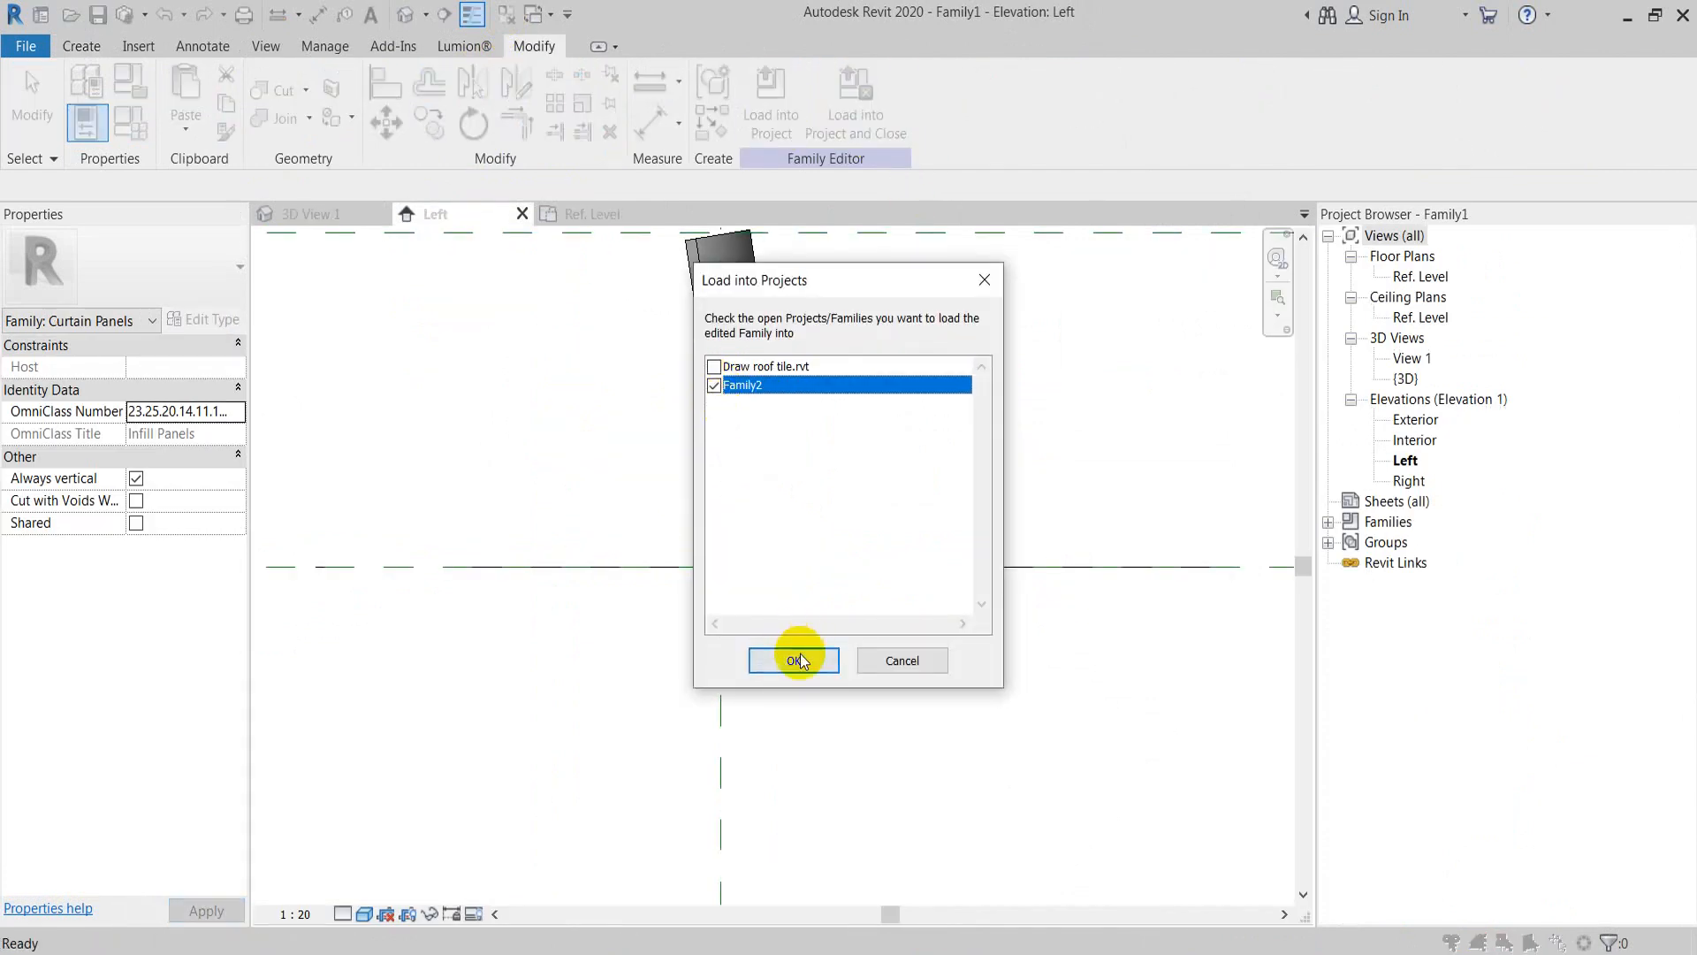
left_click(796, 659)
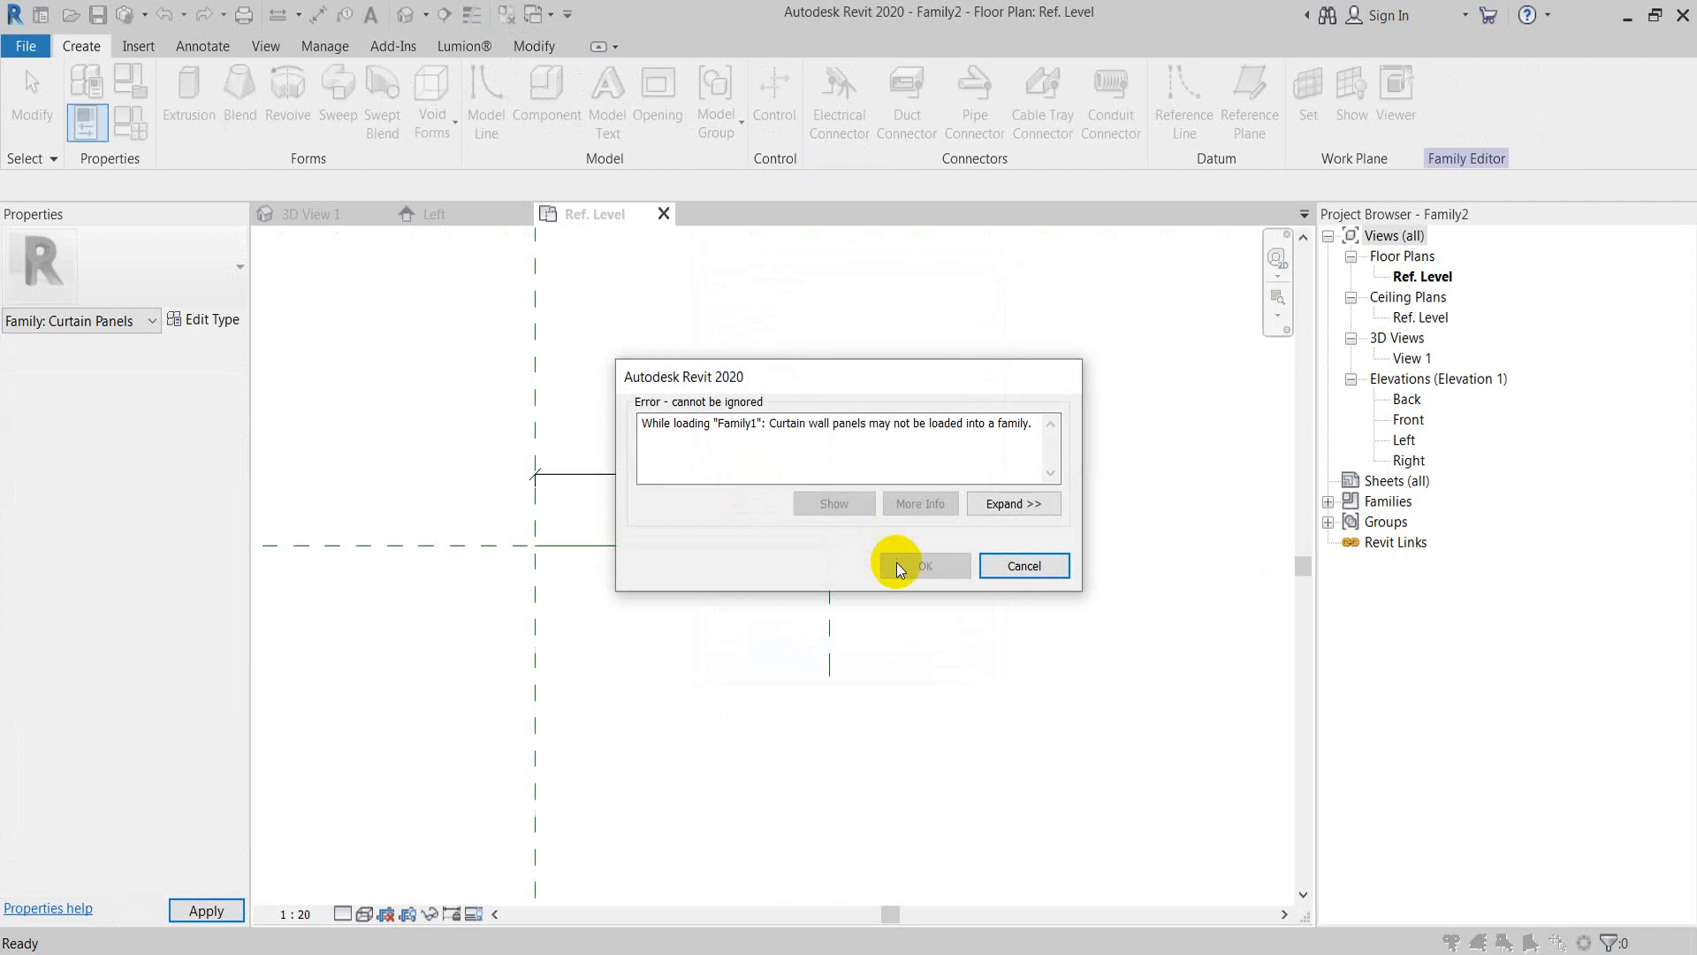
key("Escape")
key("Escape")
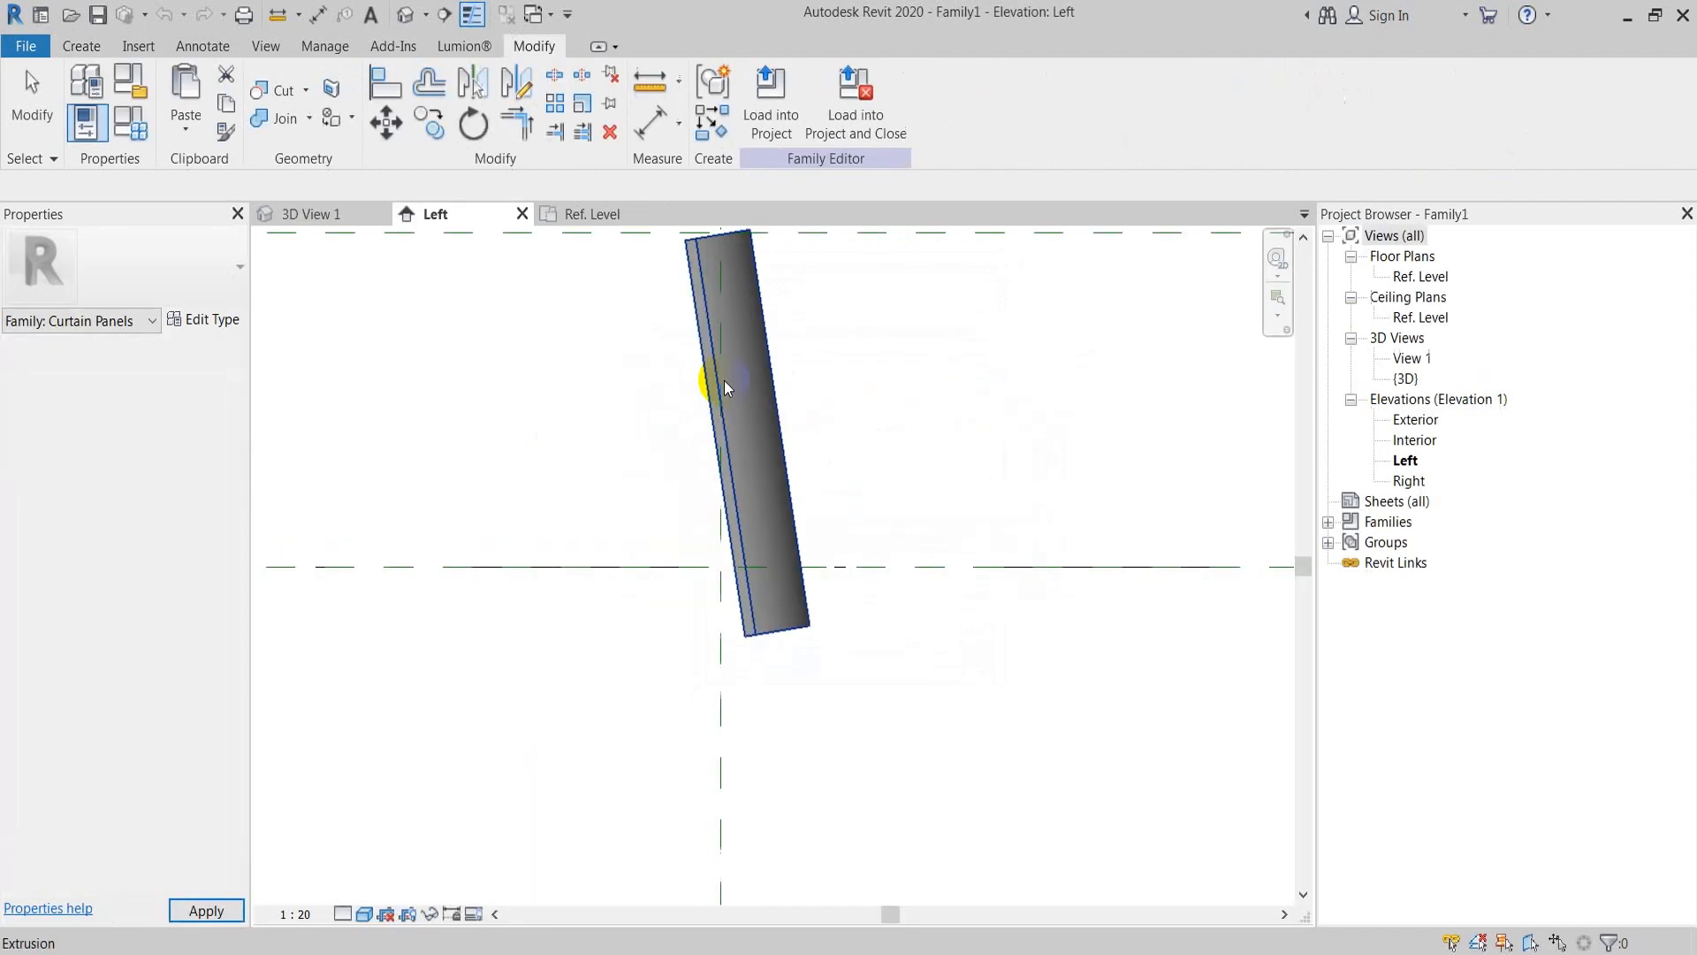
Step: Check which family categories are available for the curtain-panel tile family
left_click(295, 293)
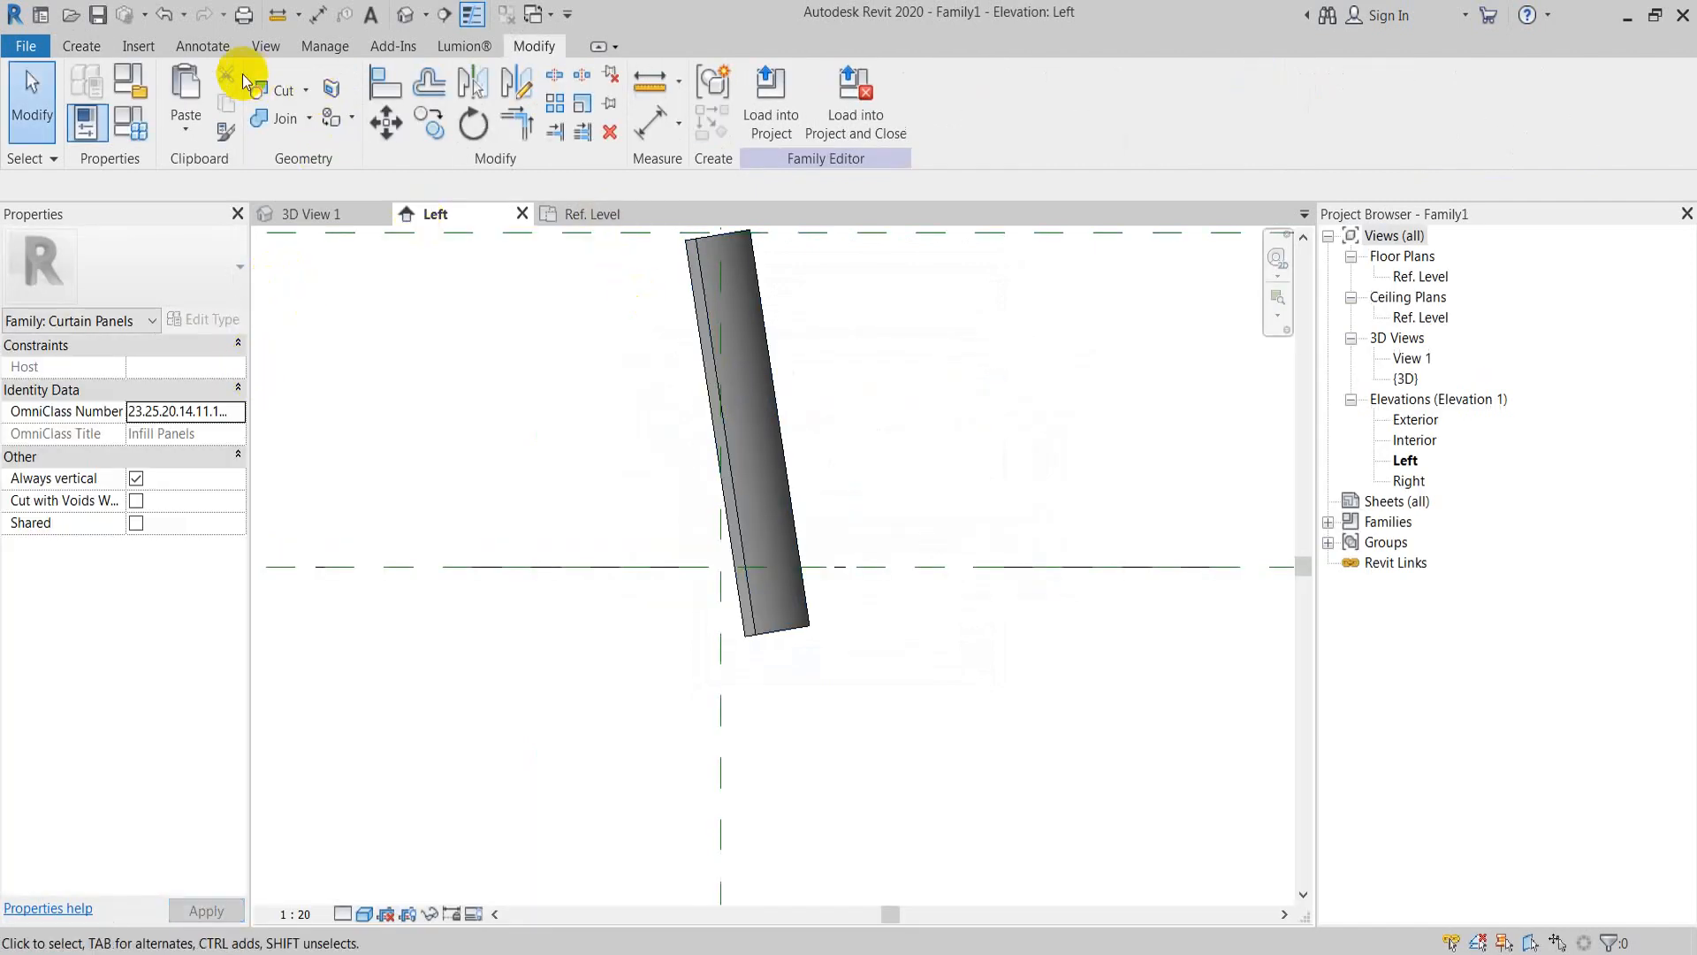
scroll(708, 331, "down", 2)
middle_click_drag(880, 373, 847, 390)
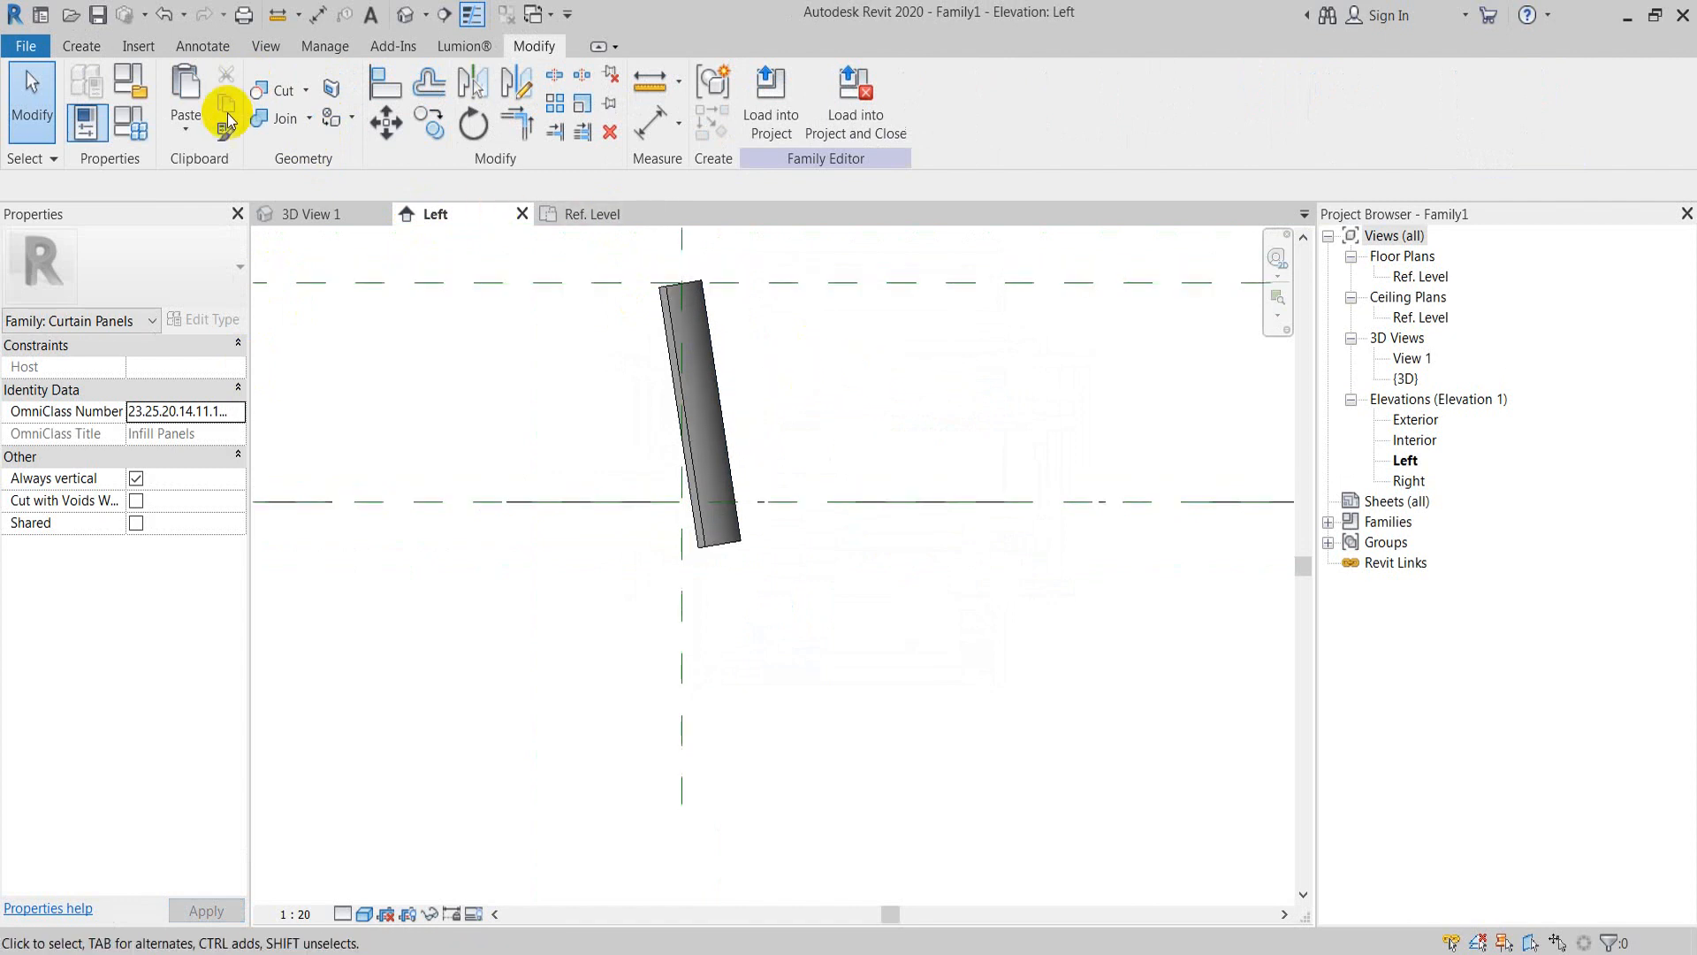
left_click(135, 81)
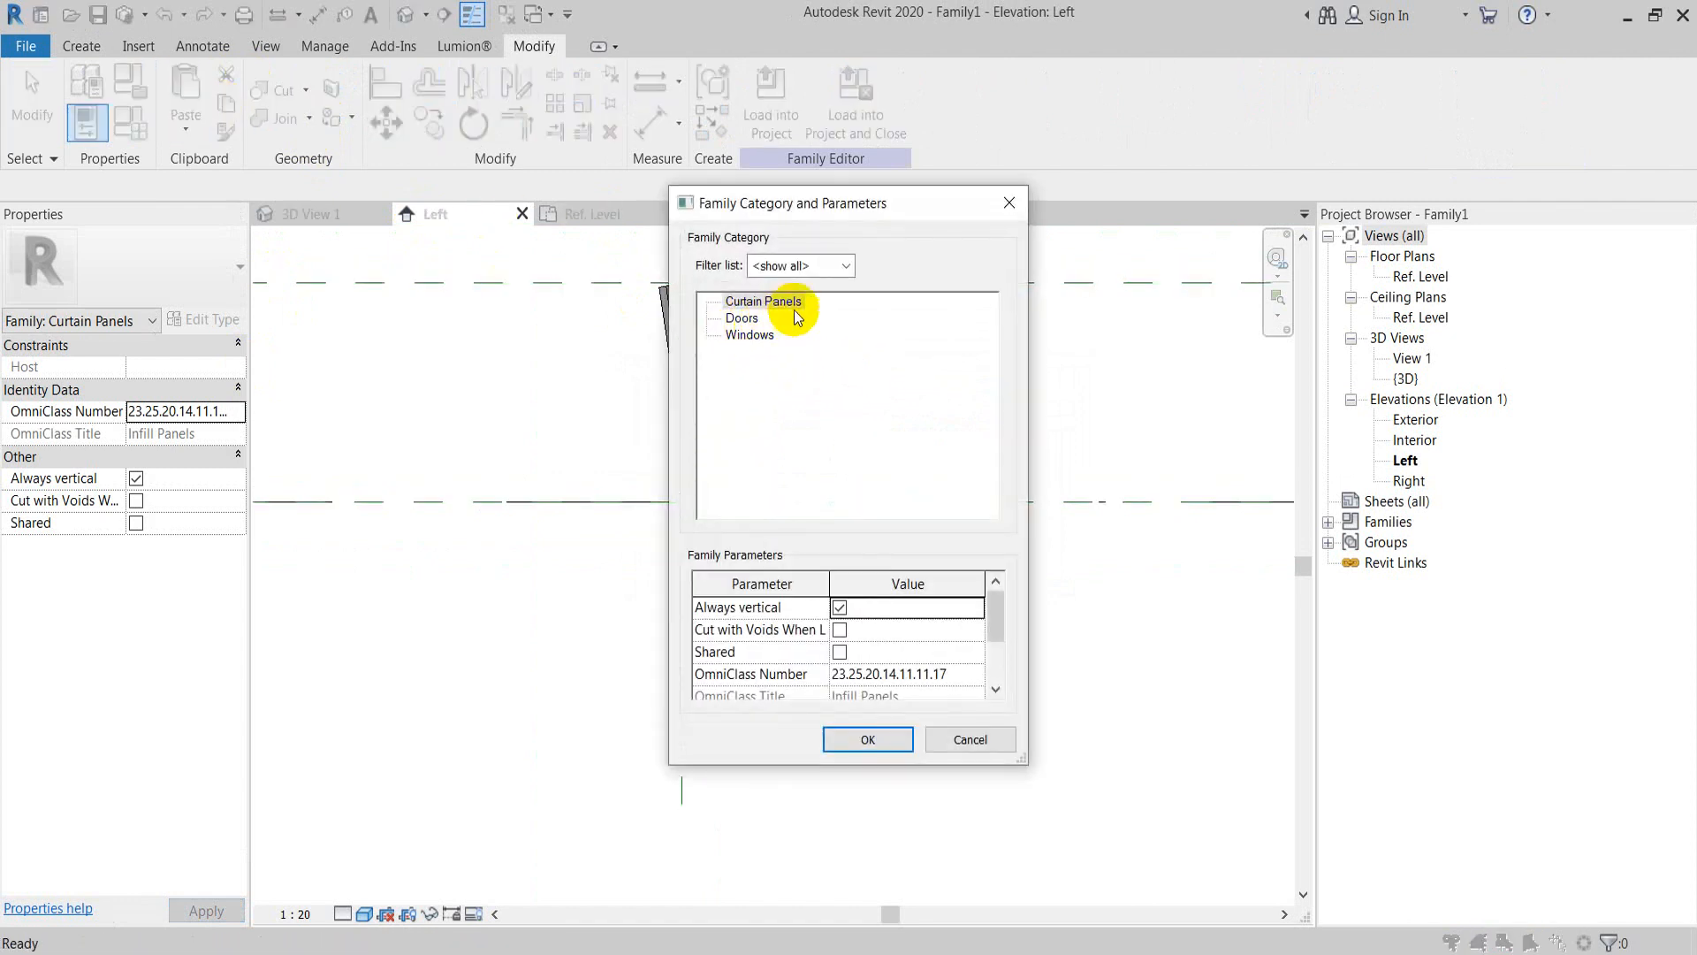
key("Return")
Step: Create a new metric generic model family without a host and close the inactive views
left_click(696, 340)
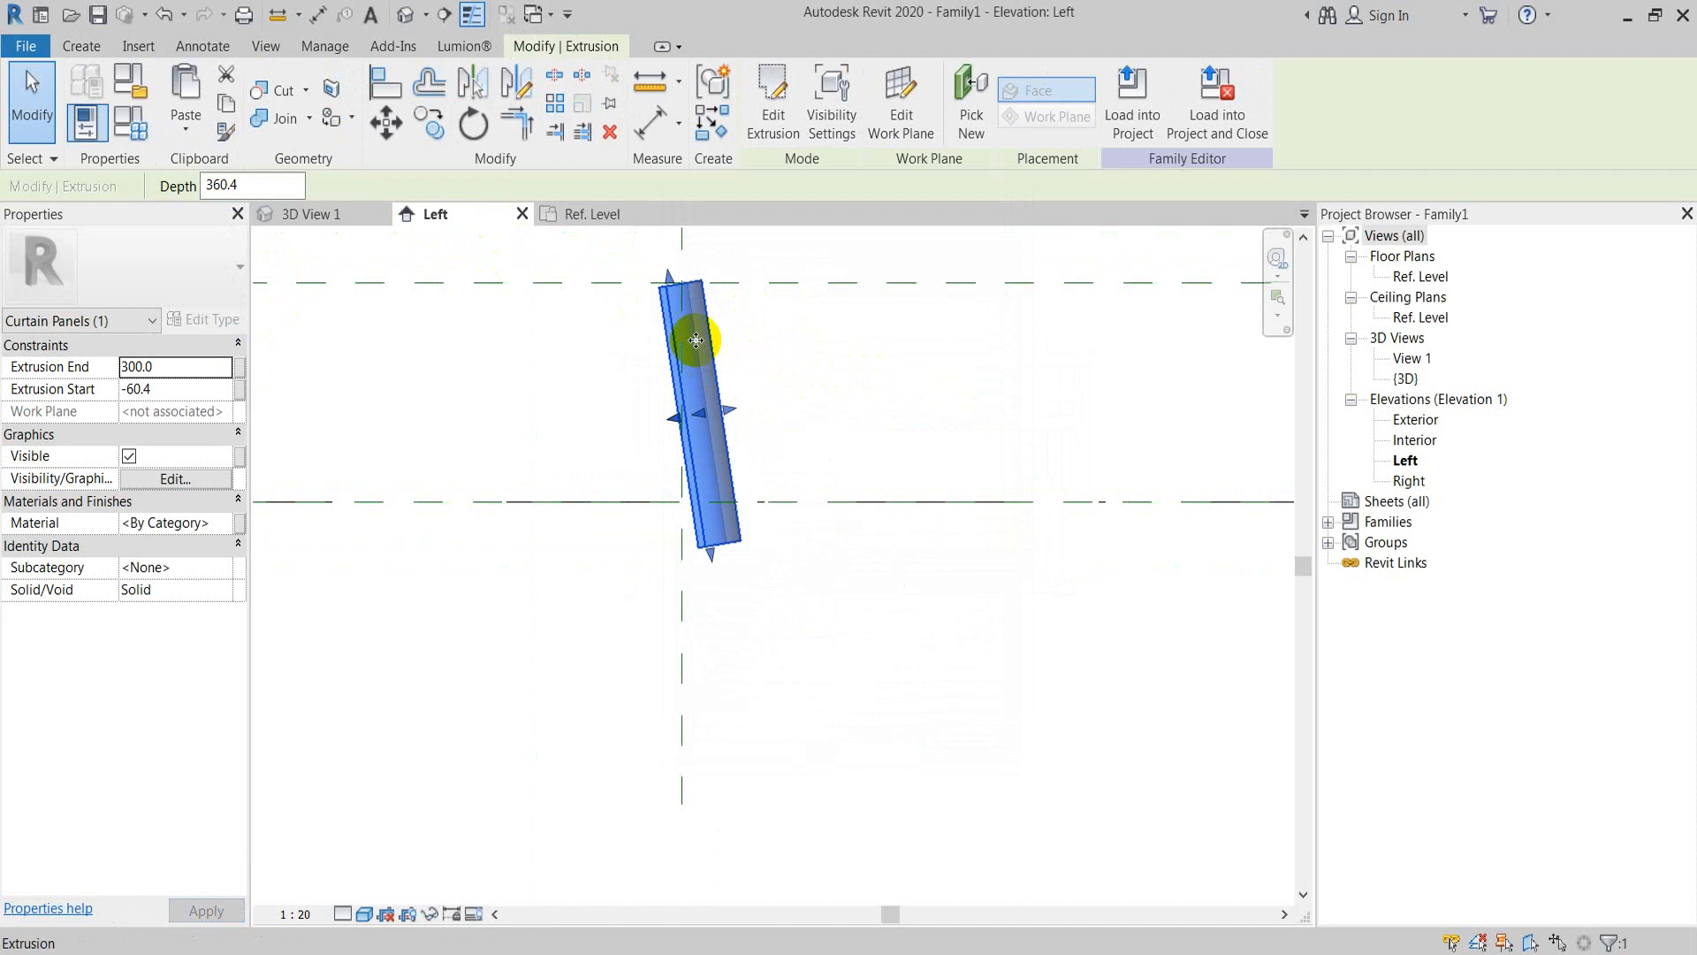
left_click(41, 56)
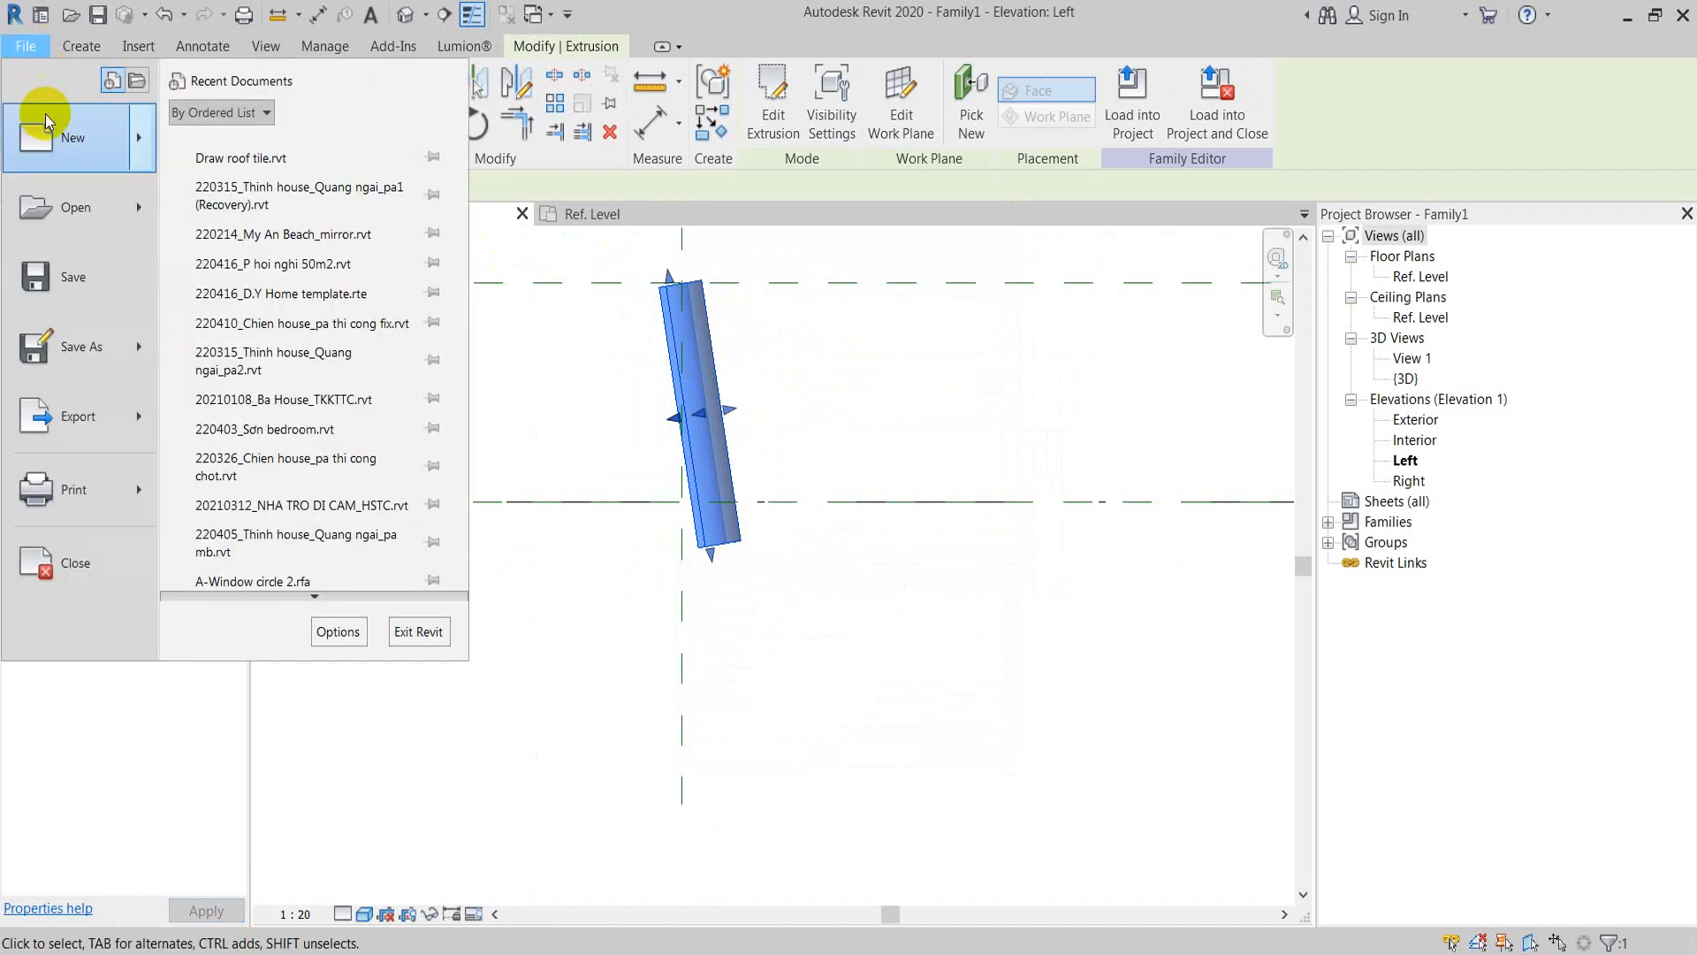
left_click(608, 317)
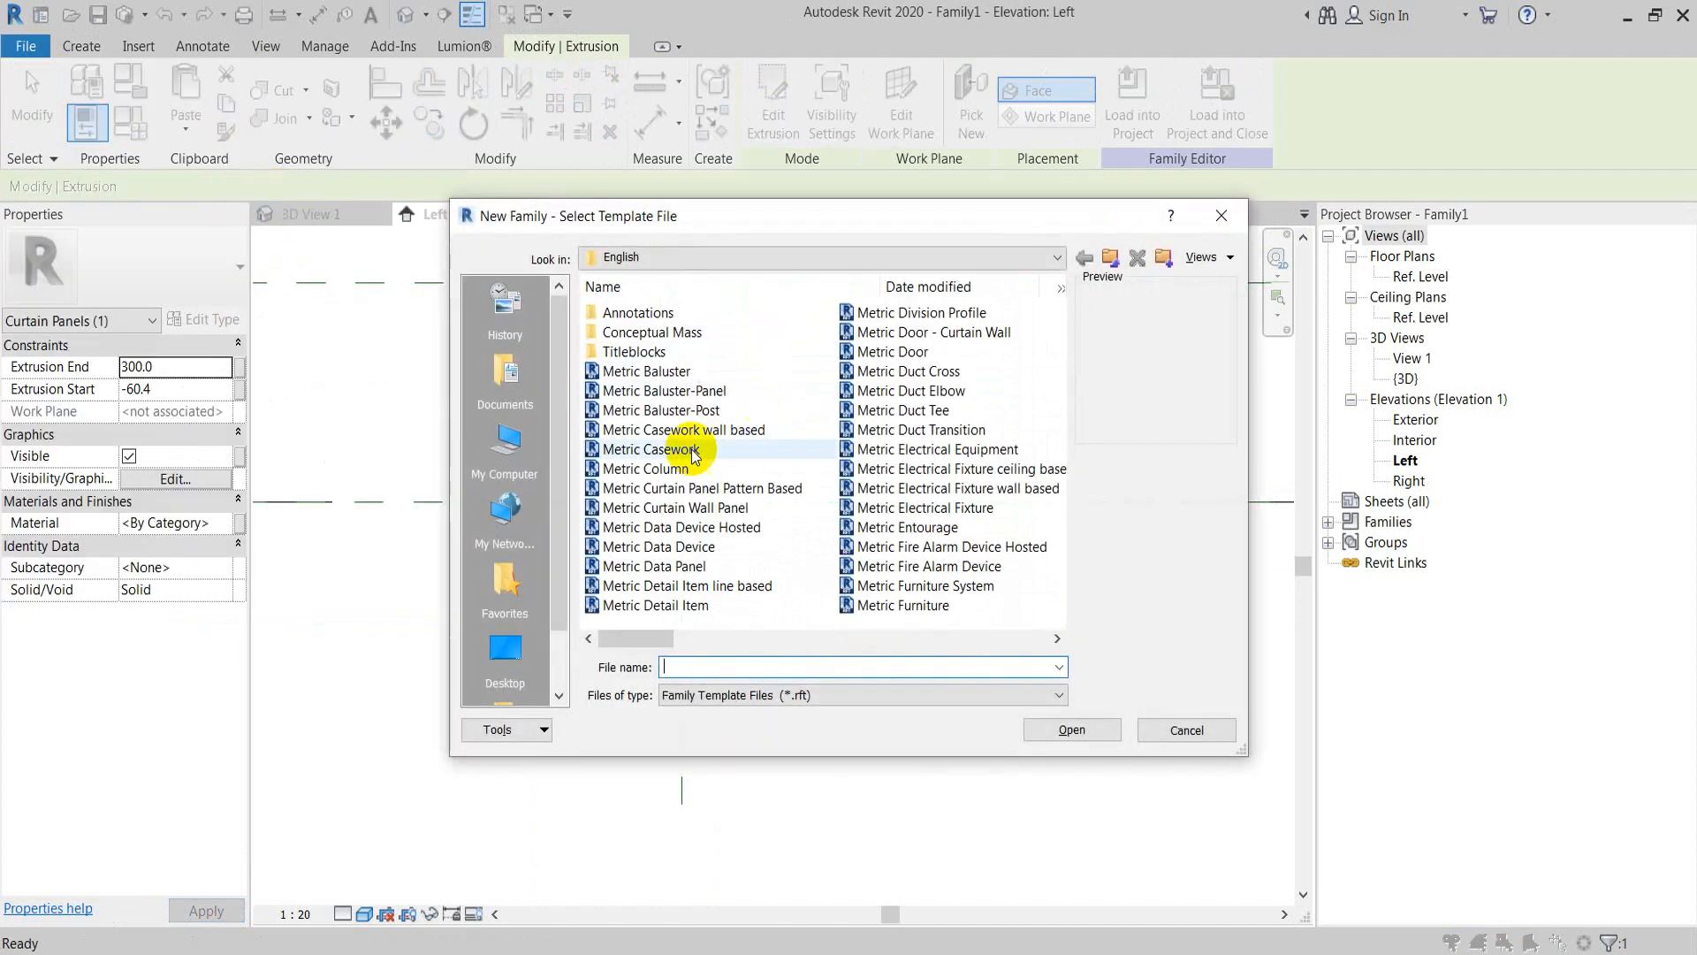
left_click(659, 546)
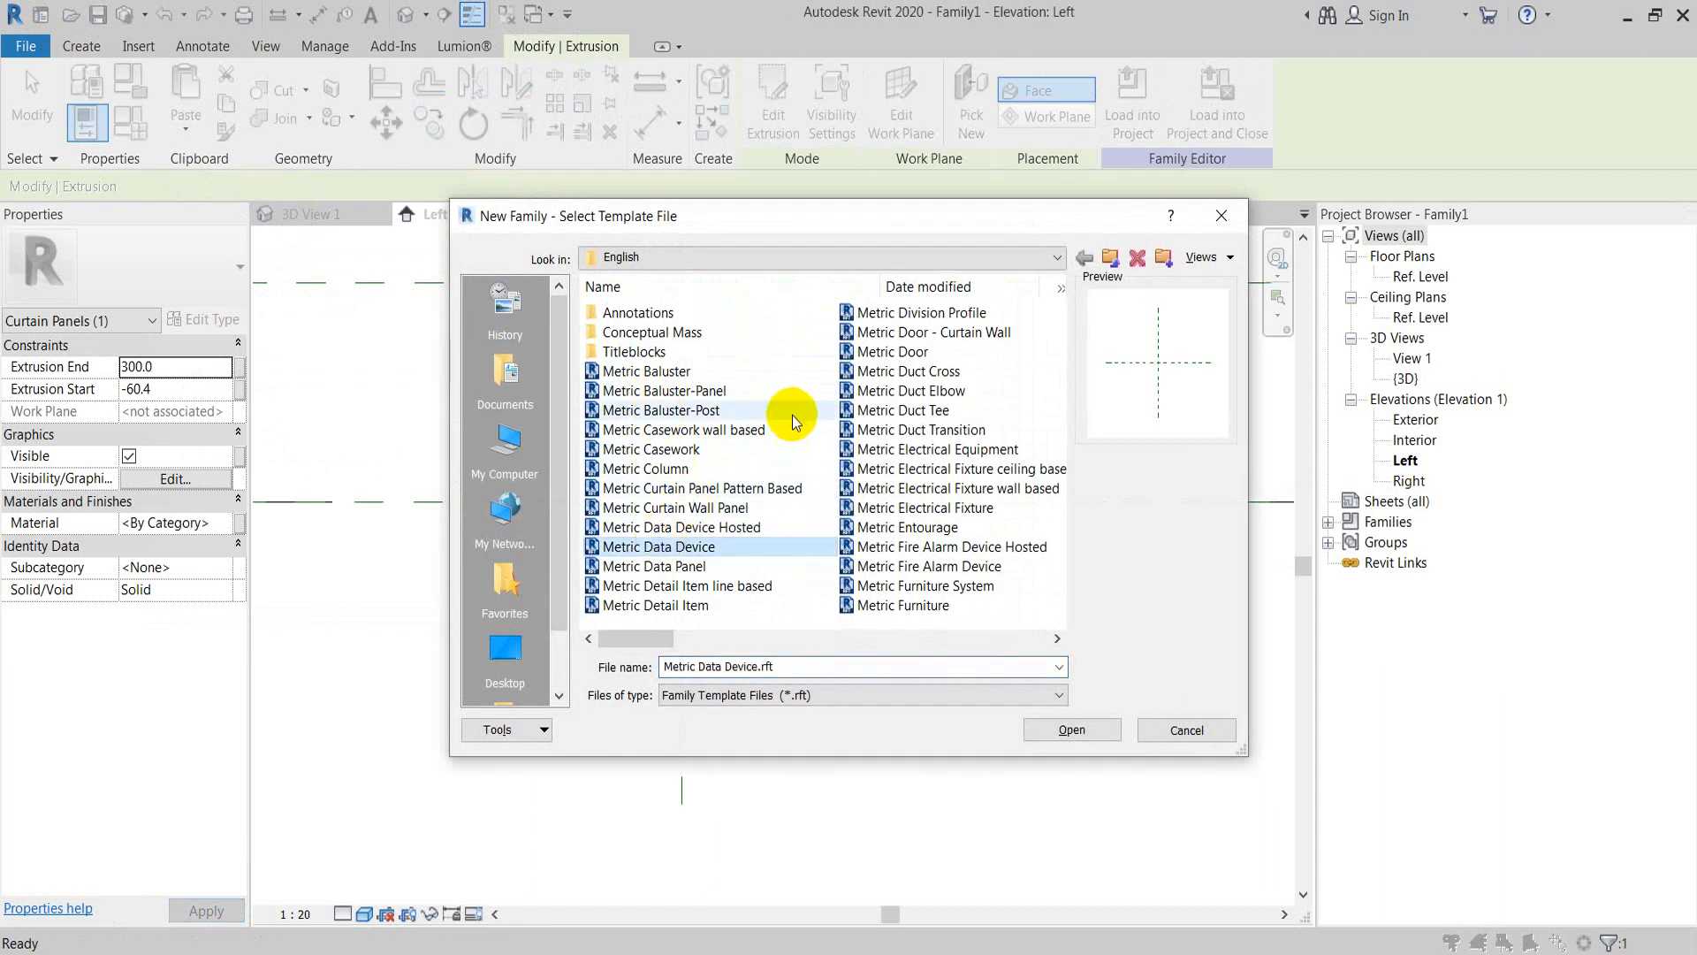
scroll(746, 561, "down", 2)
scroll(663, 367, "up", 2)
scroll(707, 398, "down", 2)
left_click(901, 488)
left_click(1096, 730)
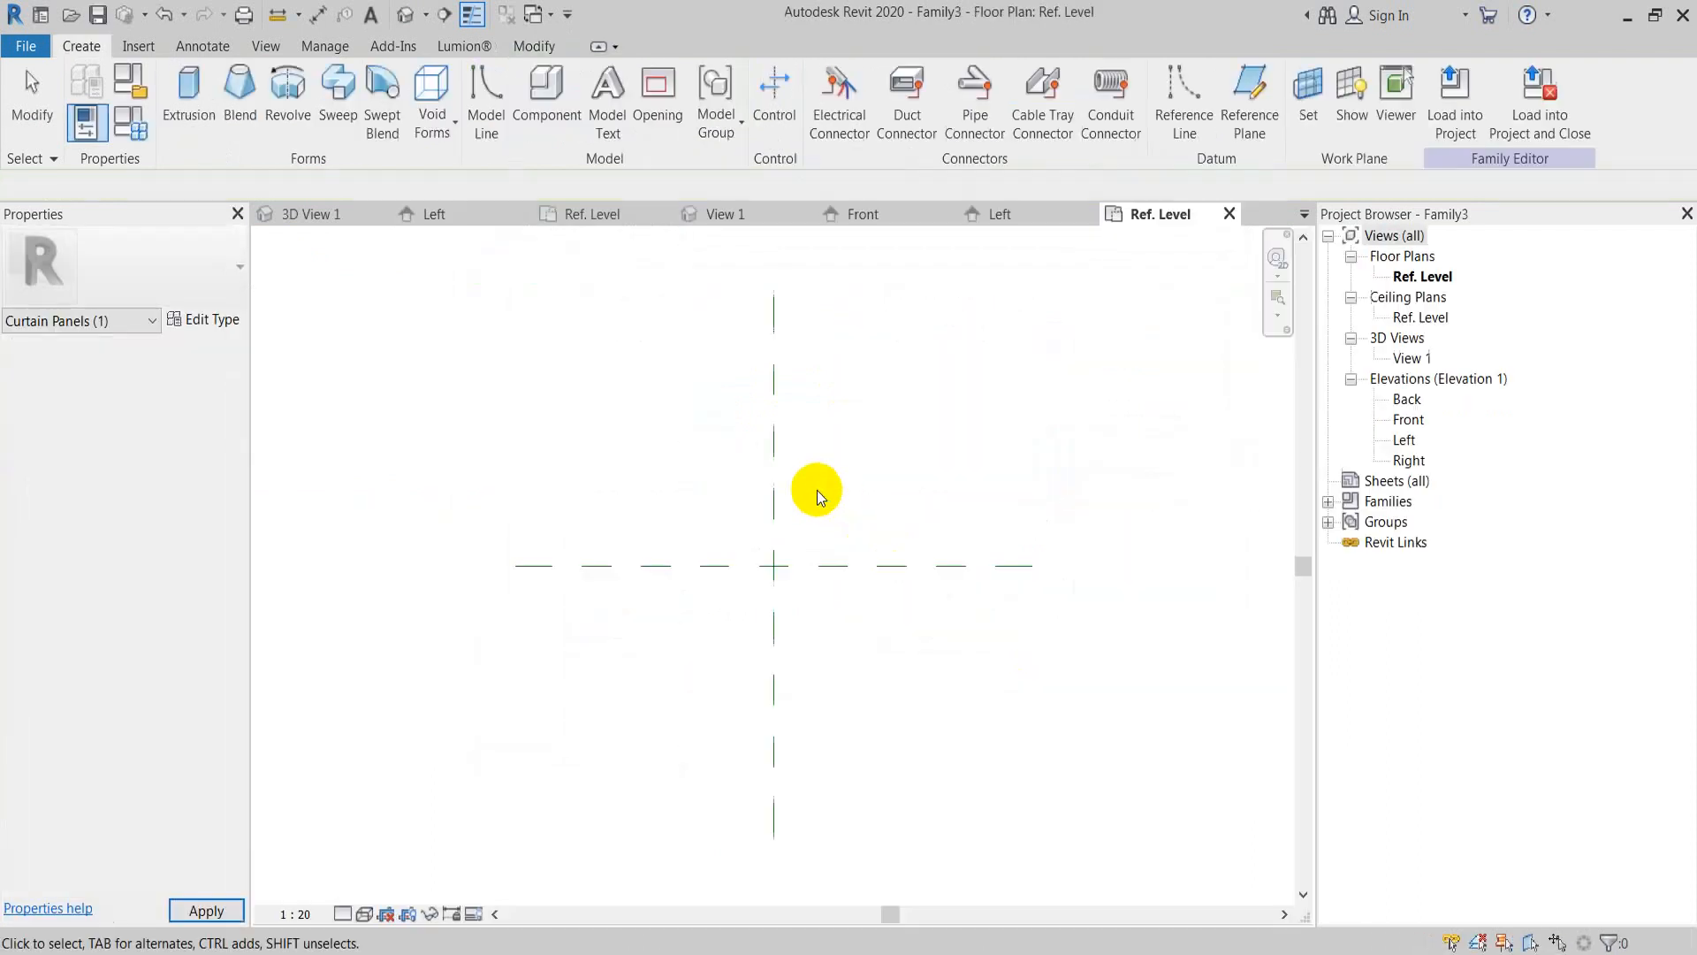
left_click(501, 19)
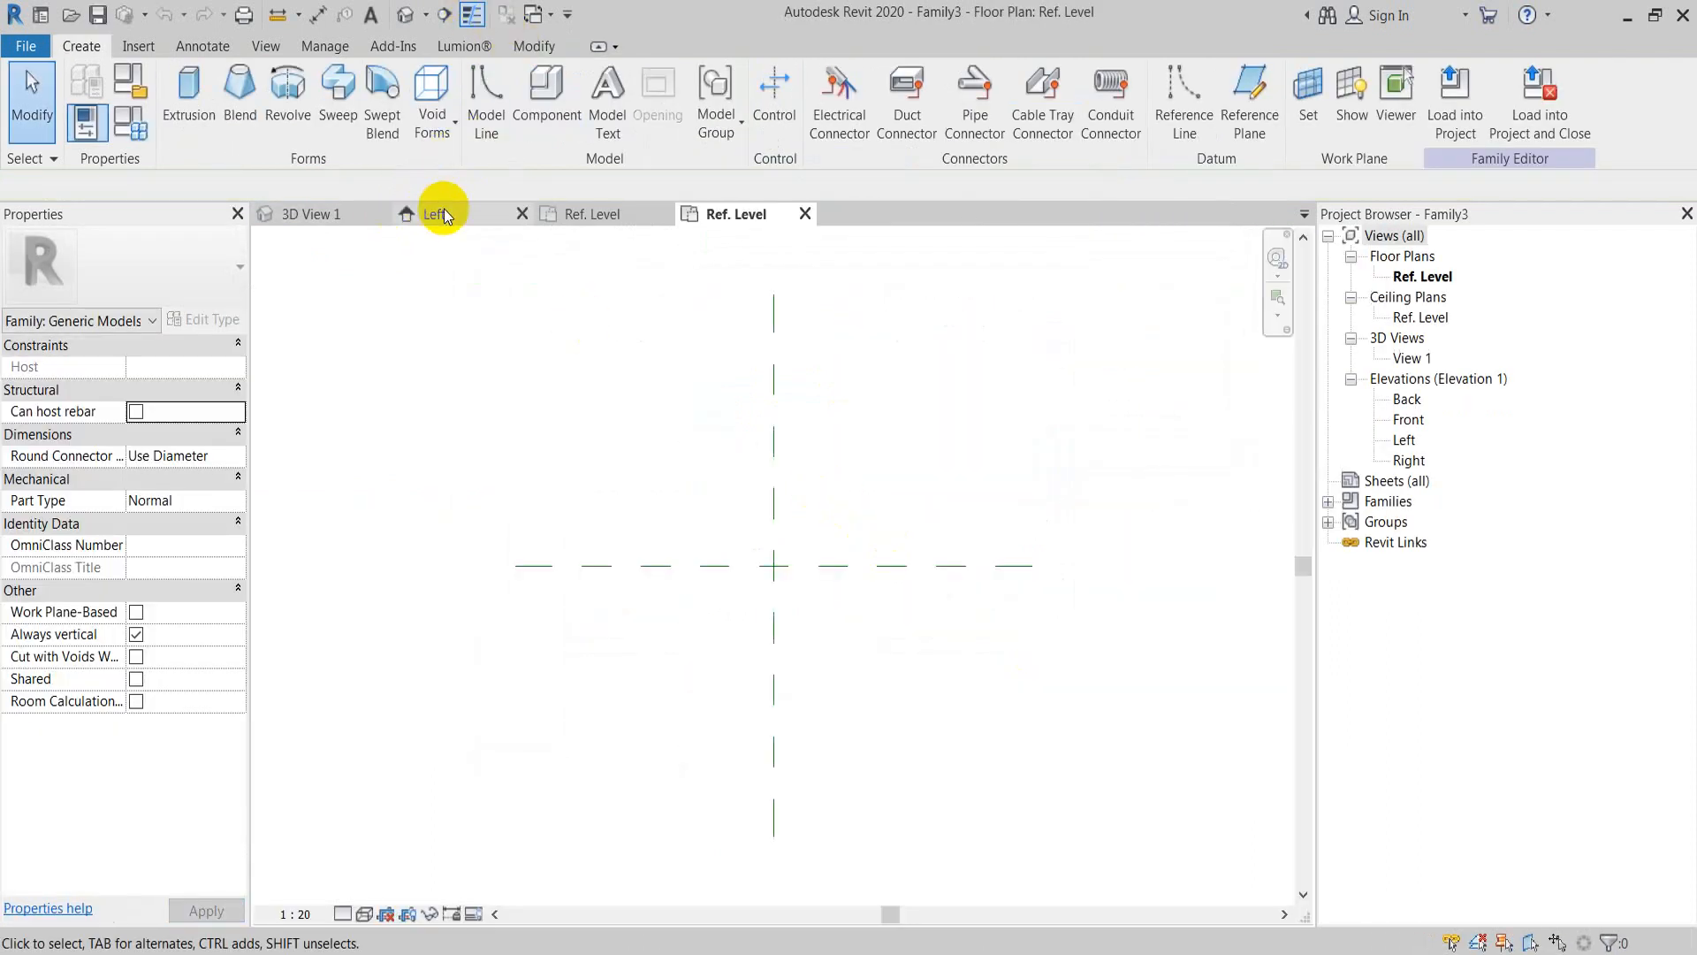
Step: Copy the curved tile extrusion from Family1 and paste it into Family3, aligned to Ref. Level
left_click(442, 212)
left_click(699, 371)
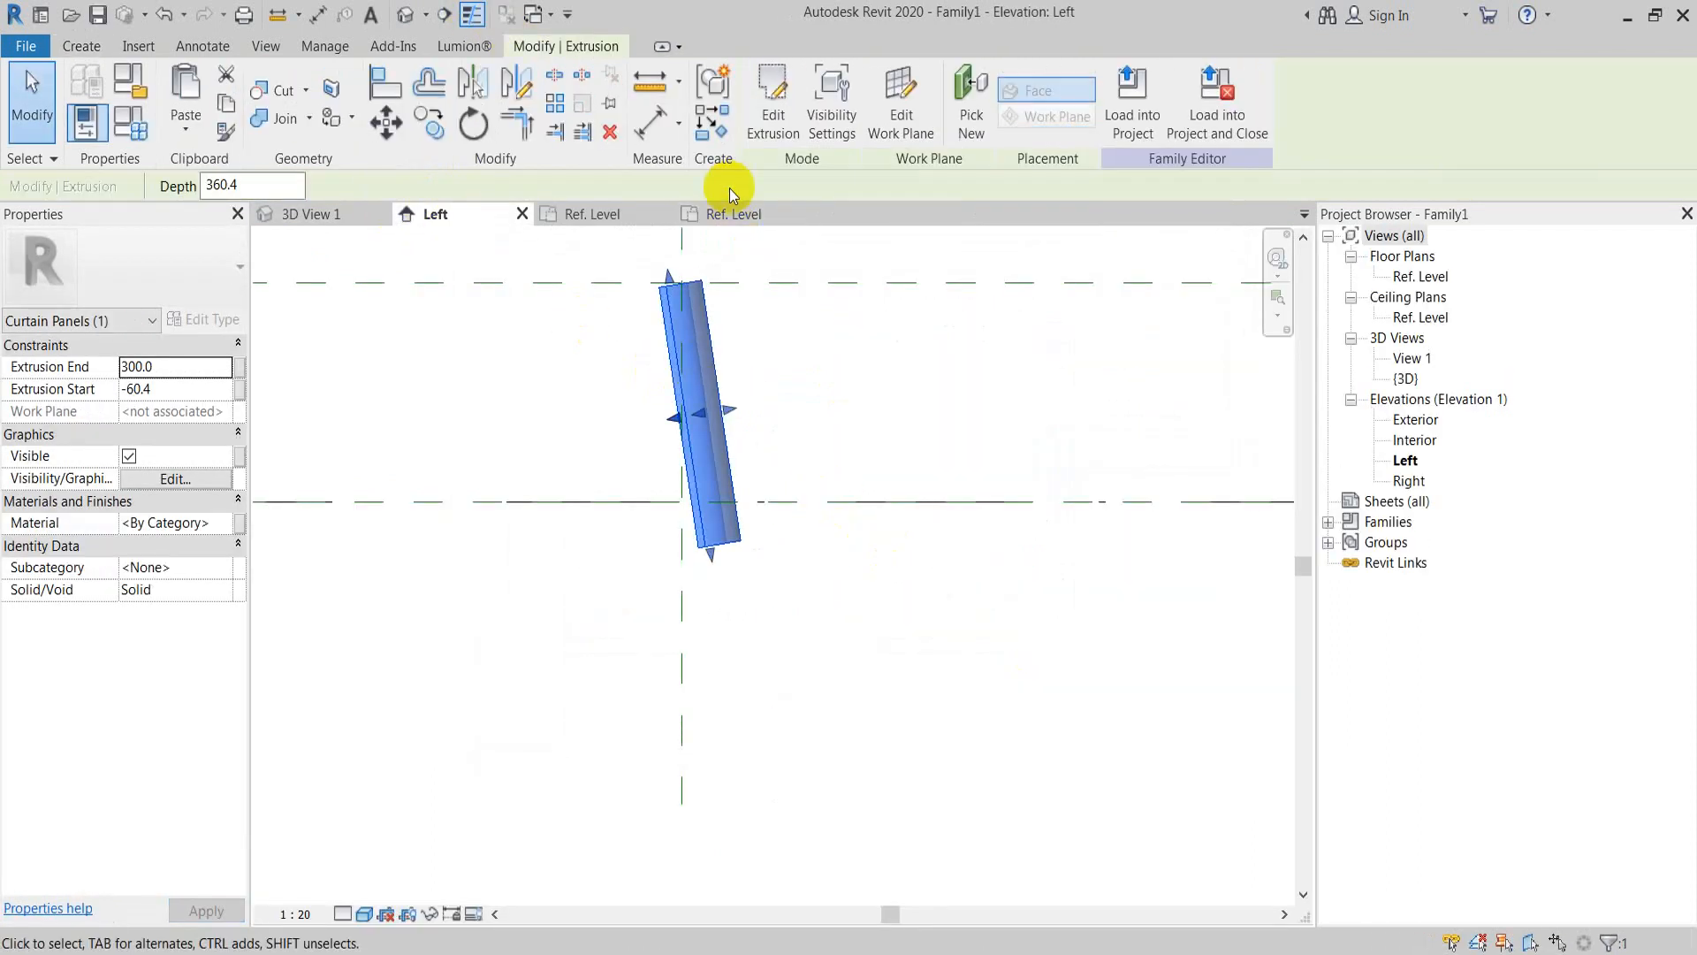
left_click(729, 214)
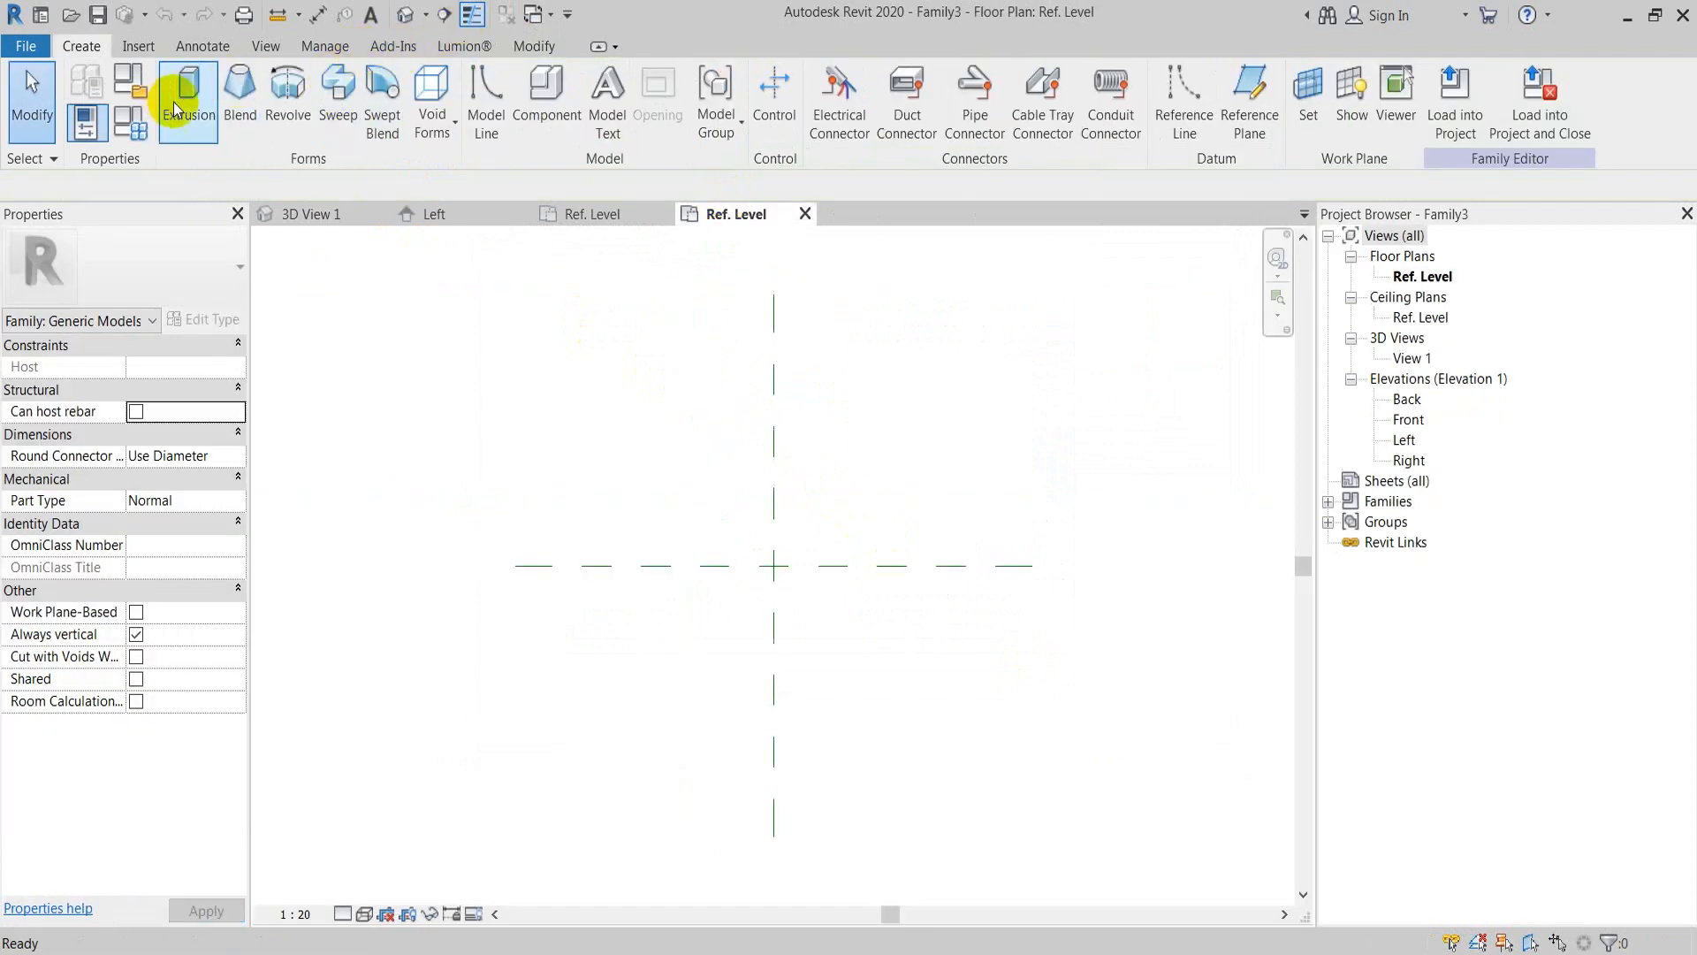
left_click(541, 45)
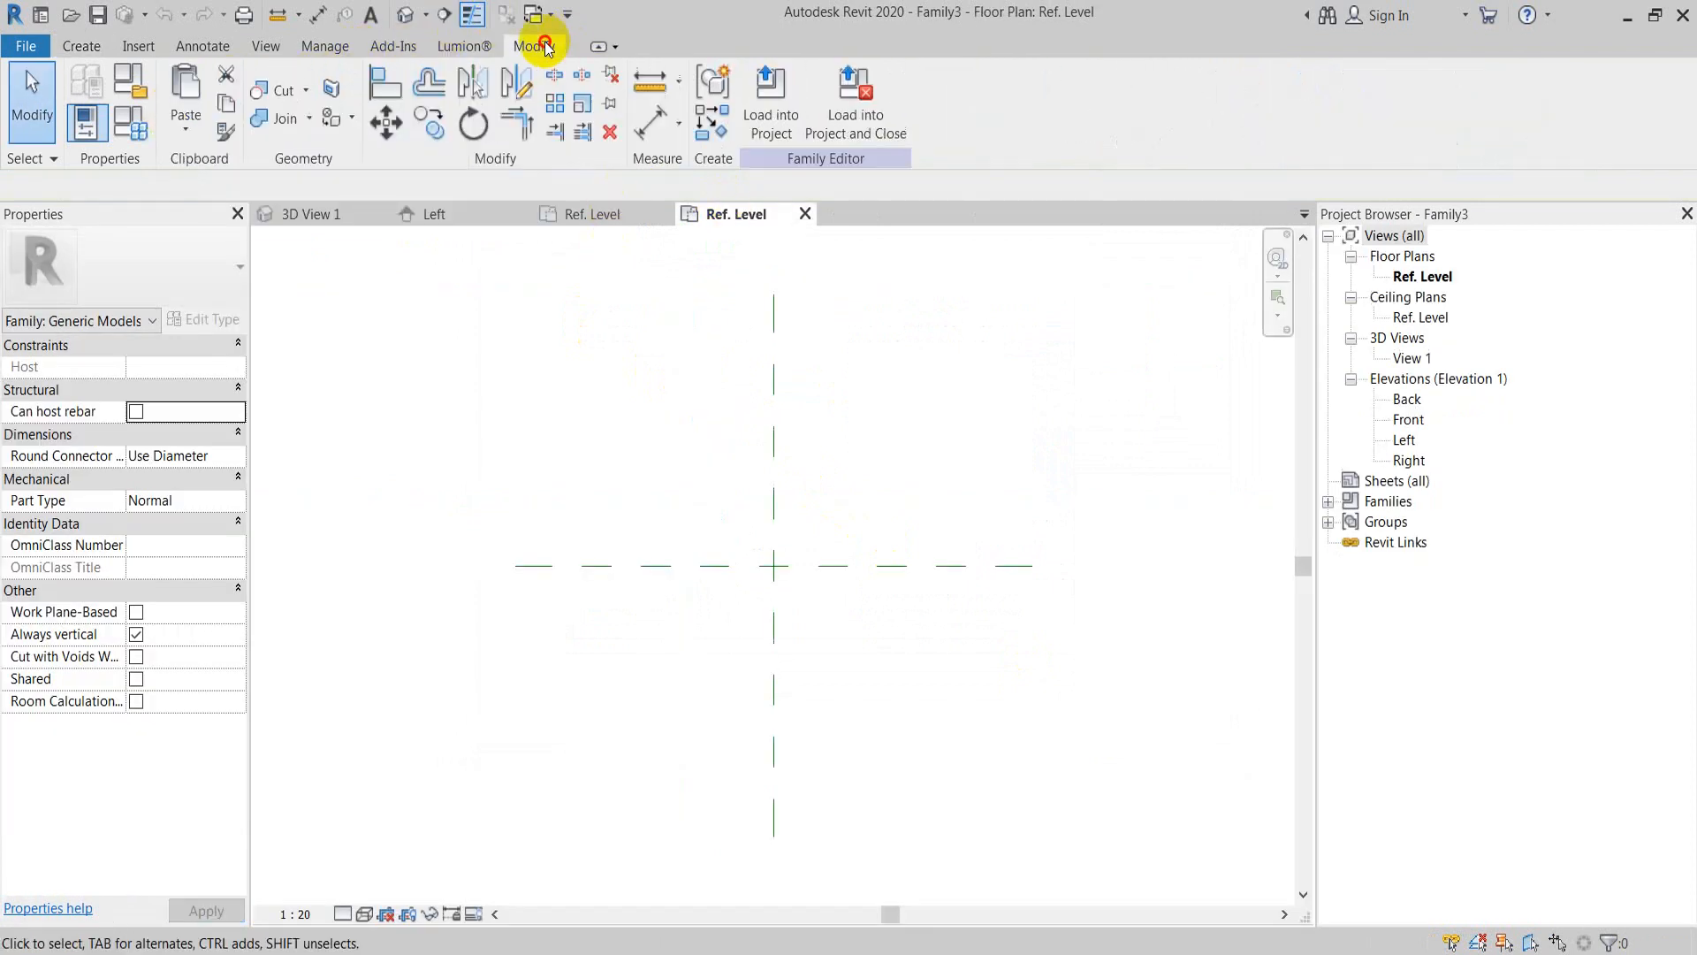
left_click(183, 128)
left_click(265, 219)
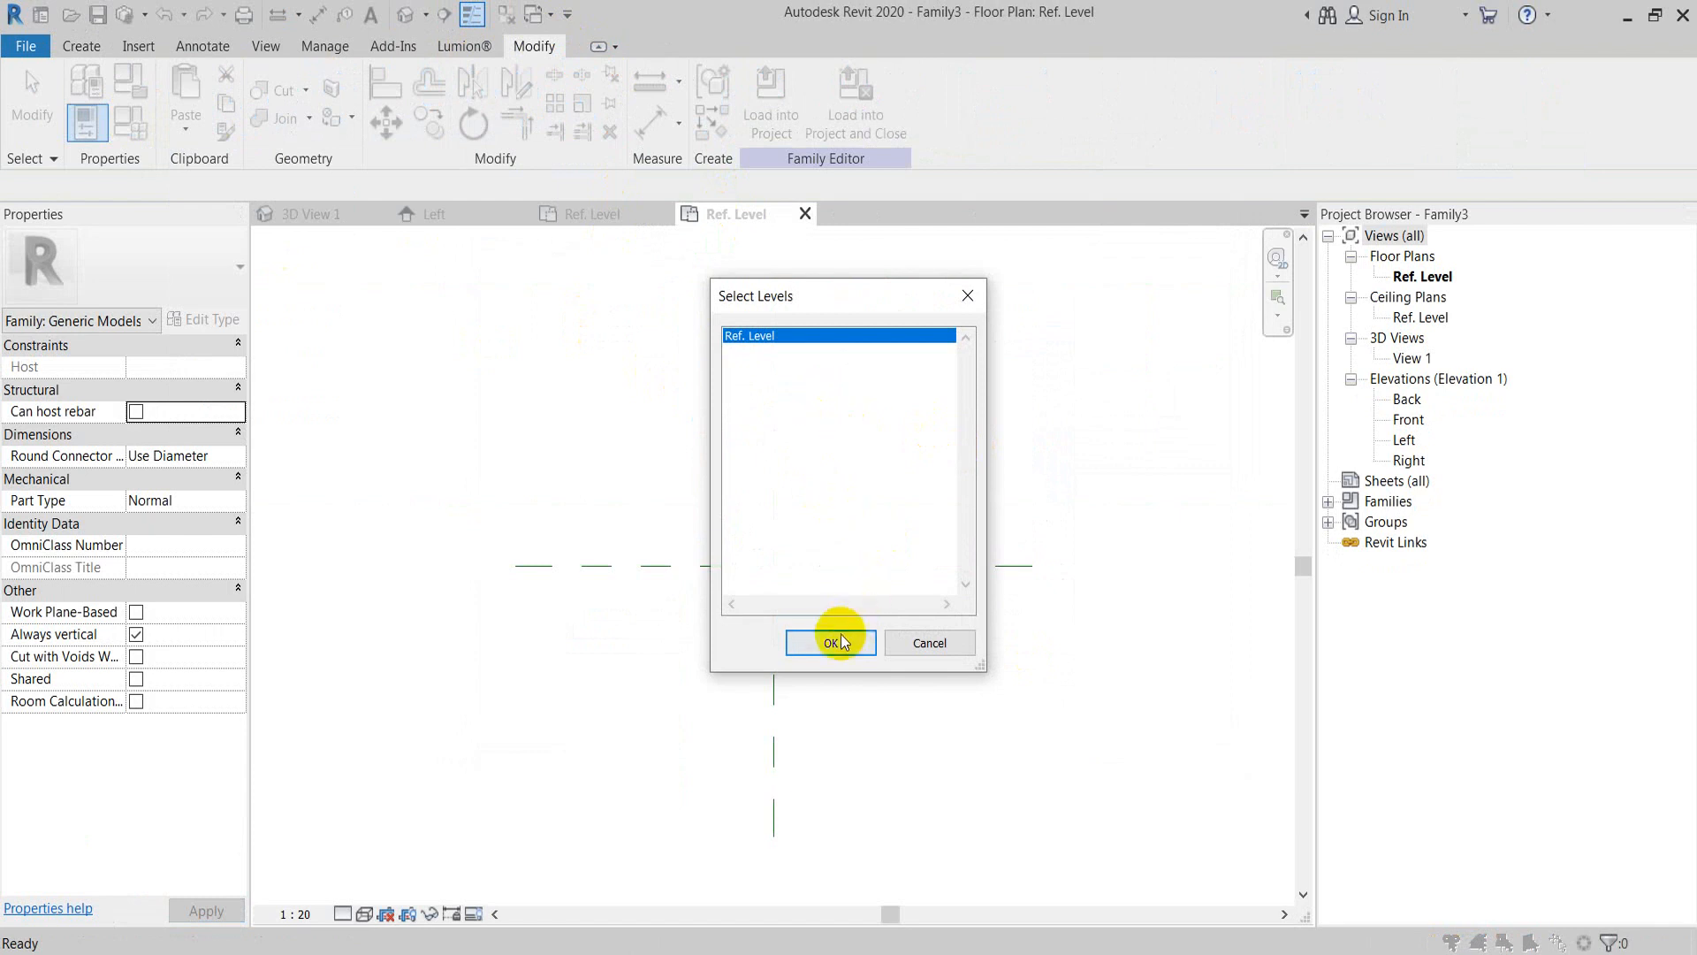
left_click(840, 642)
left_click(907, 534)
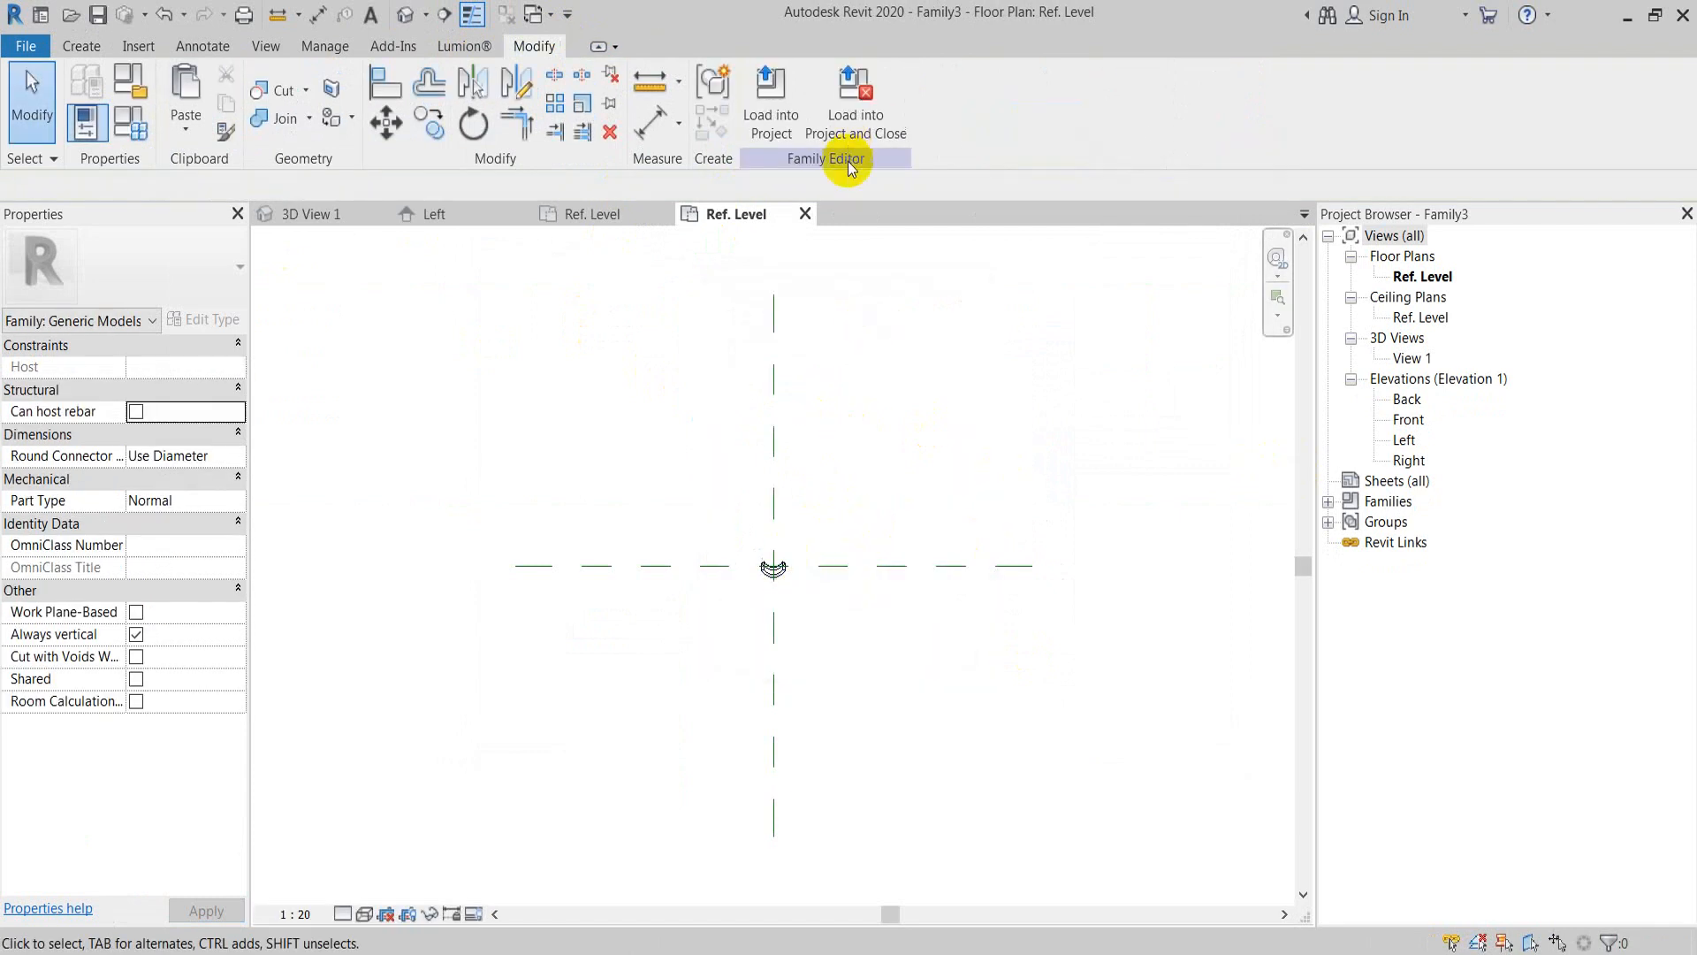
Step: Load Family3 into Family2 and place the tile on the reference line about 1100 mm from its end plane
left_click(416, 14)
middle_click_drag(996, 463, 937, 529, "shift")
left_click(768, 115)
left_click(715, 404)
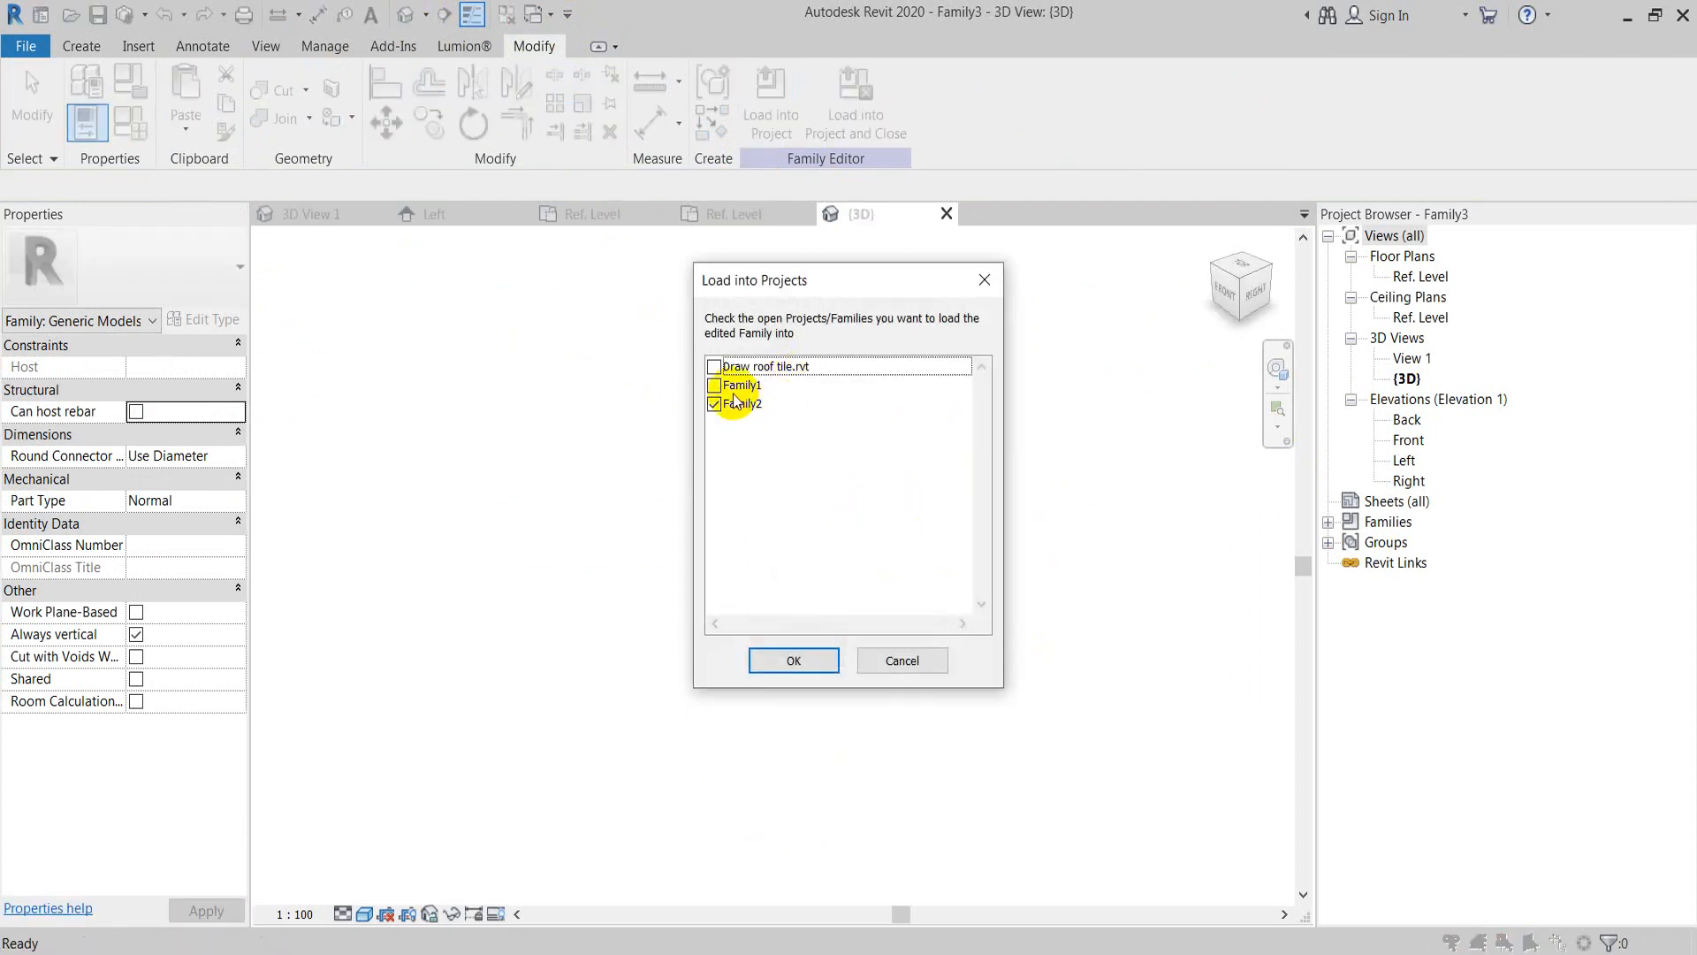
left_click(778, 663)
left_click(559, 548)
key("Escape")
left_click(560, 550)
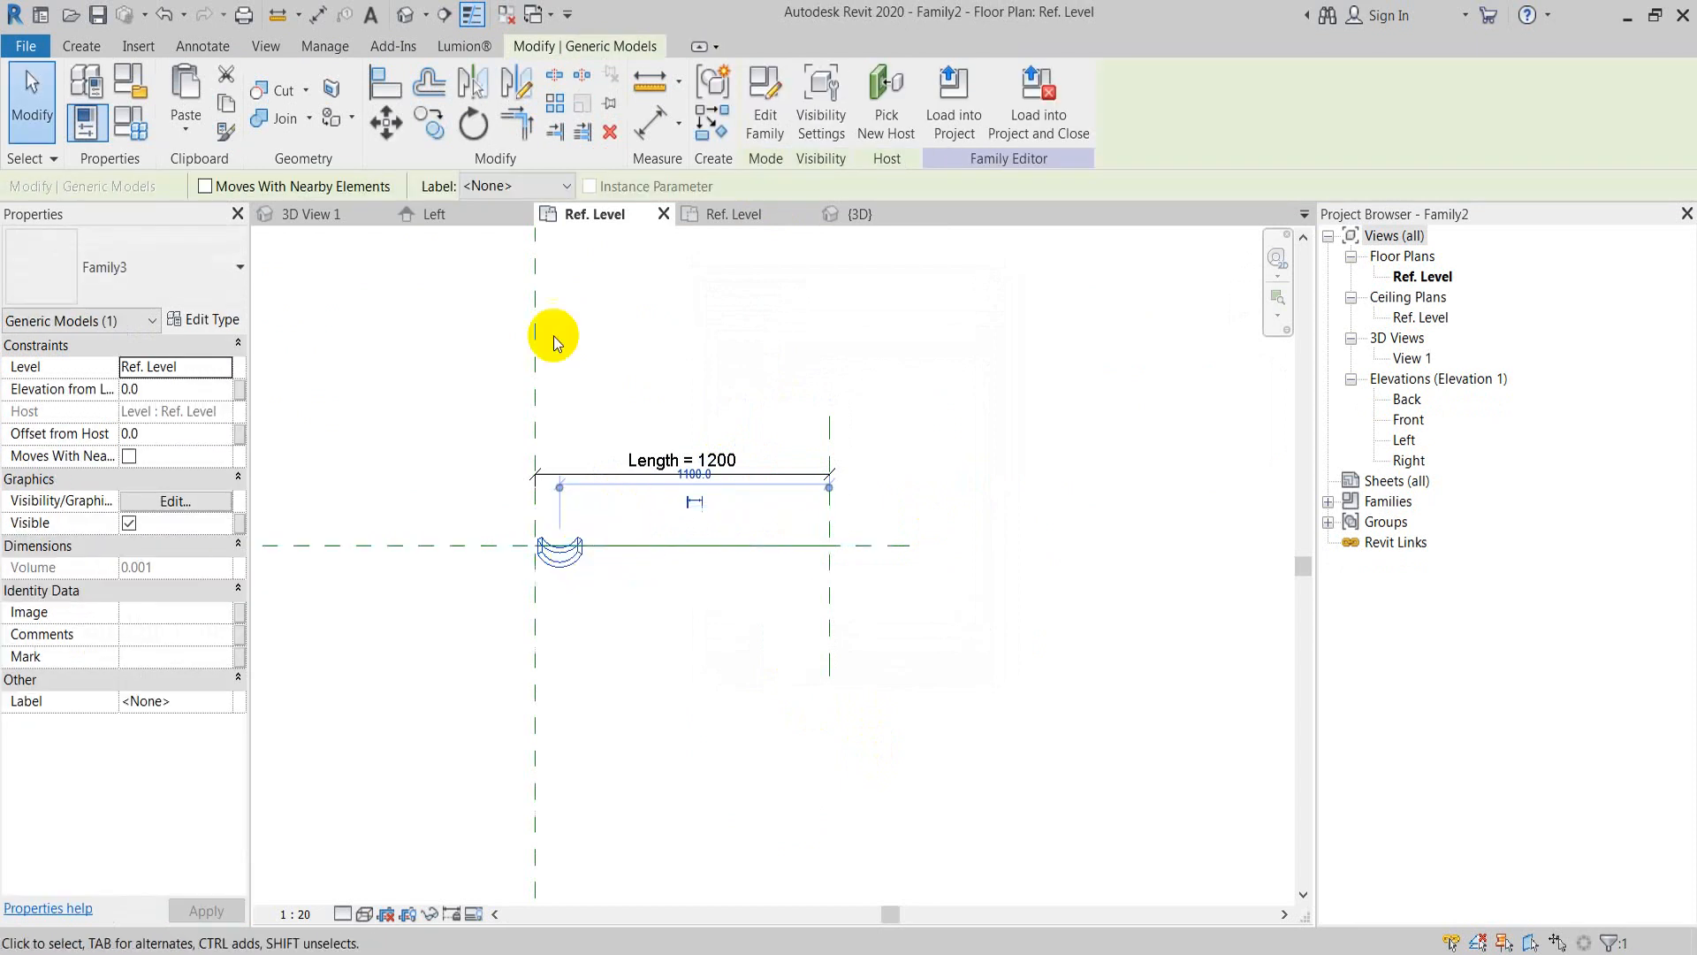
Step: Inspect the placed tile's orientation in the Front and Left elevations of Family2
double_click(1410, 419)
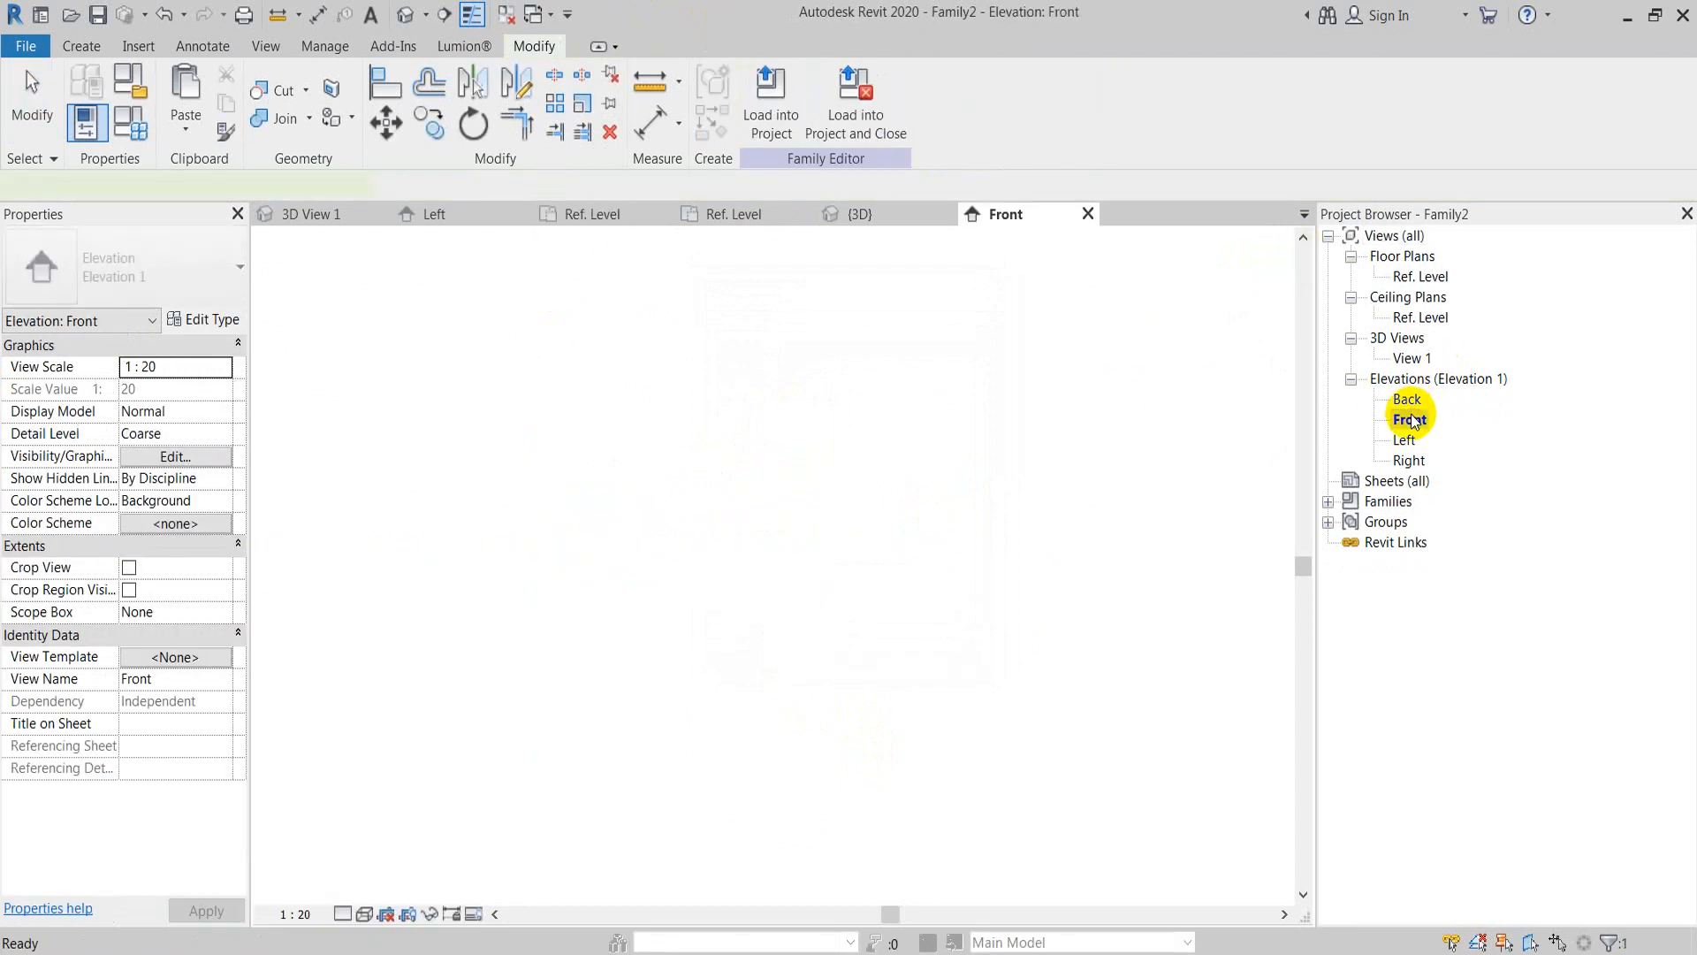
left_click(811, 602)
middle_click_drag(851, 617, 845, 292)
scroll(799, 500, "up", 8)
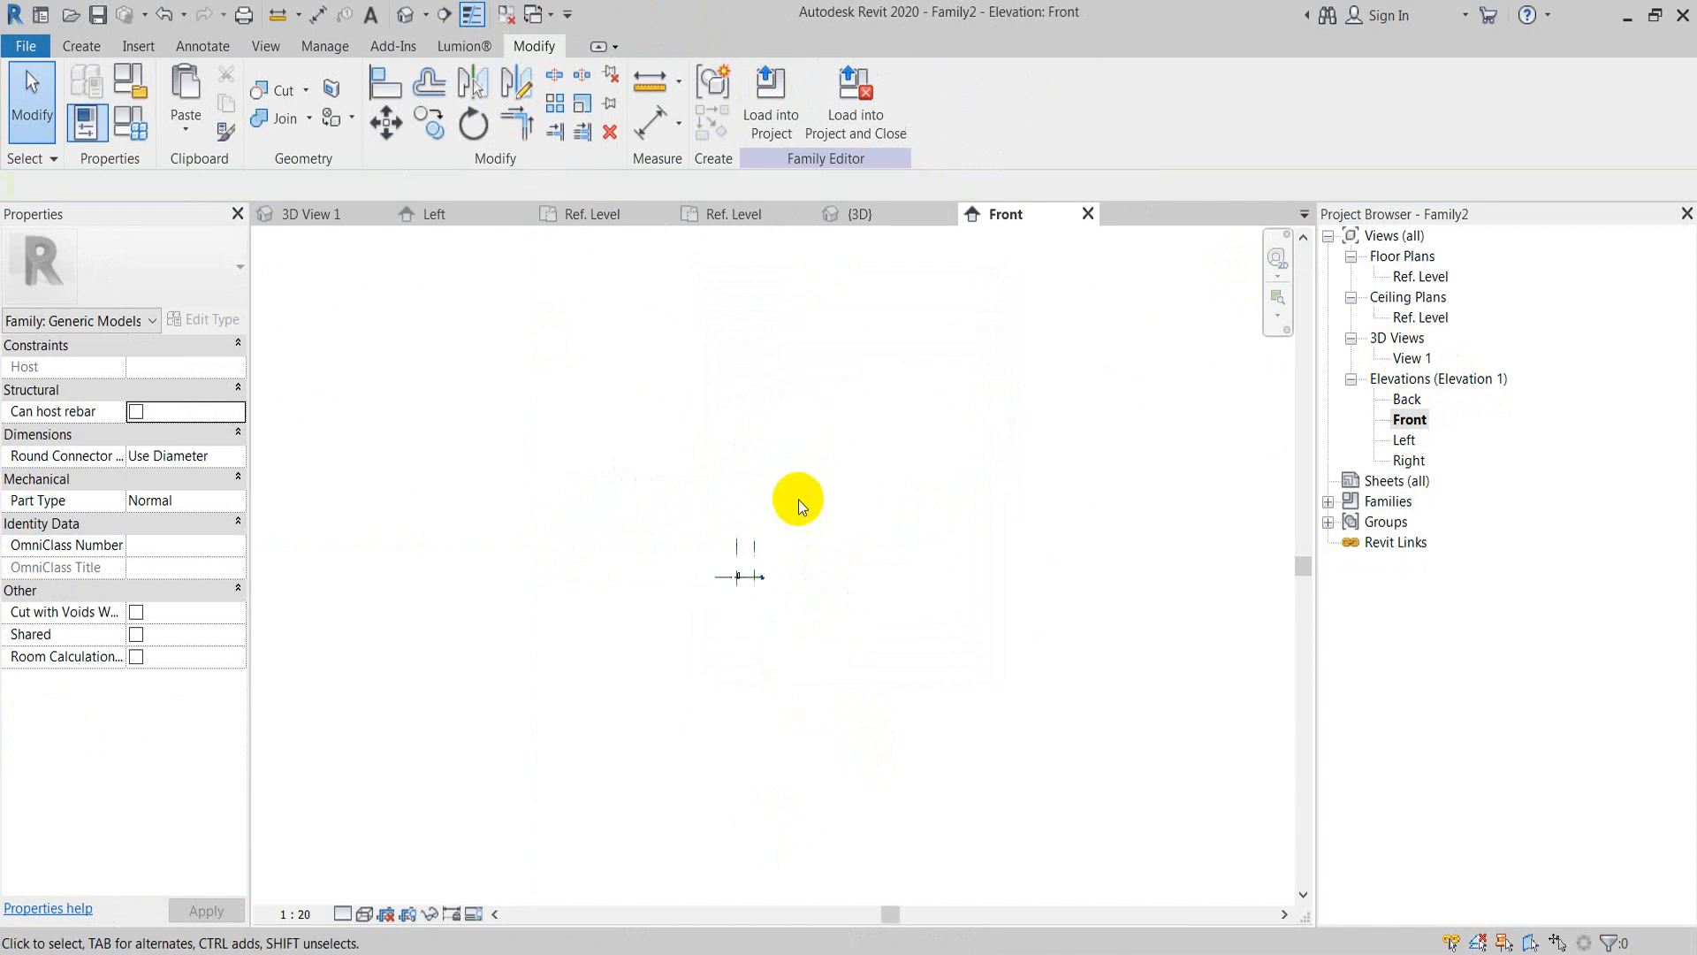
scroll(697, 575, "up", 5)
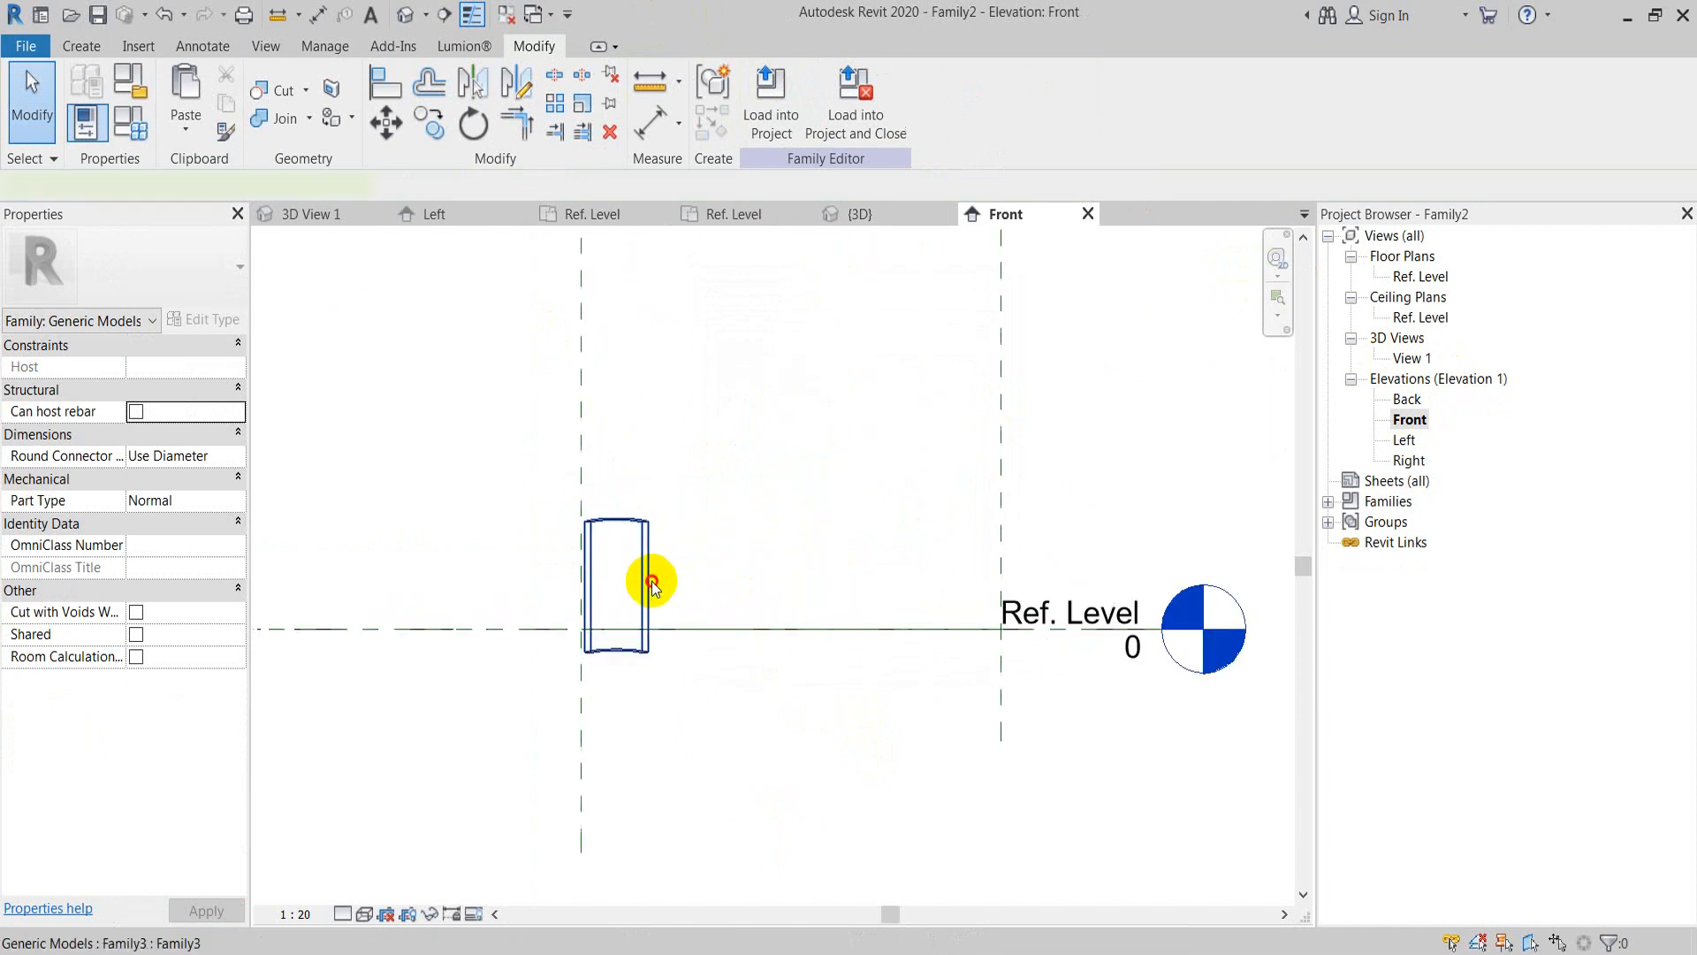
left_click(651, 579)
middle_click_drag(799, 565, 760, 581)
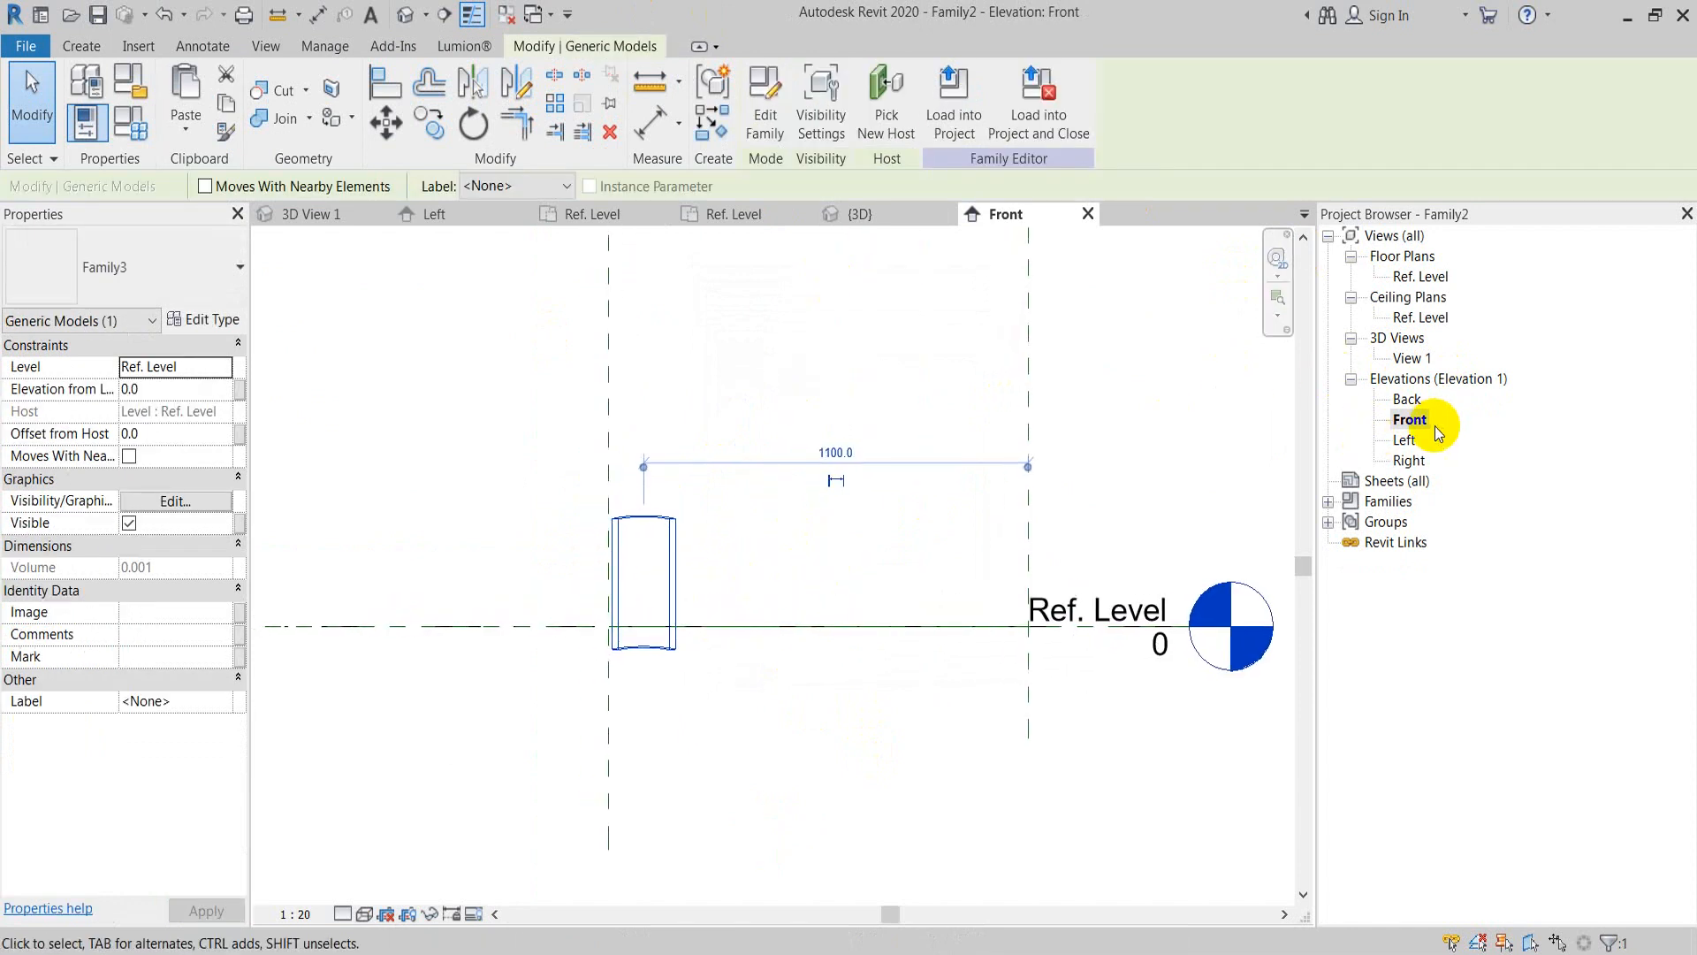
left_click(1404, 439)
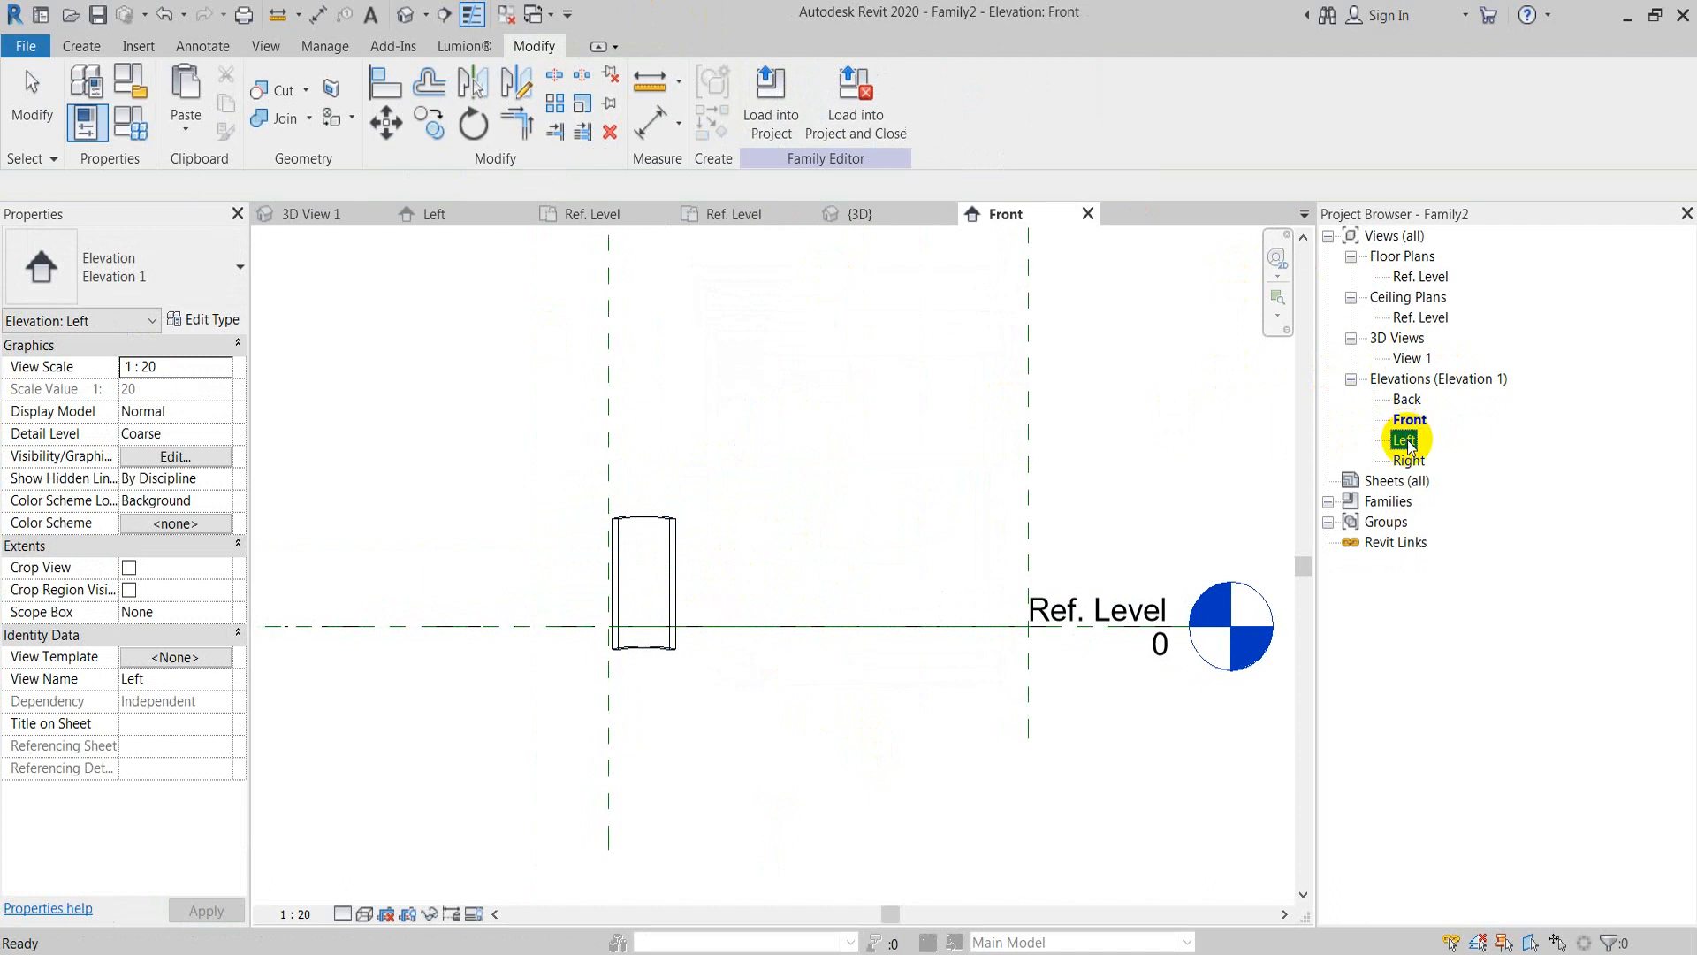
double_click(1408, 442)
scroll(737, 712, "up", 2)
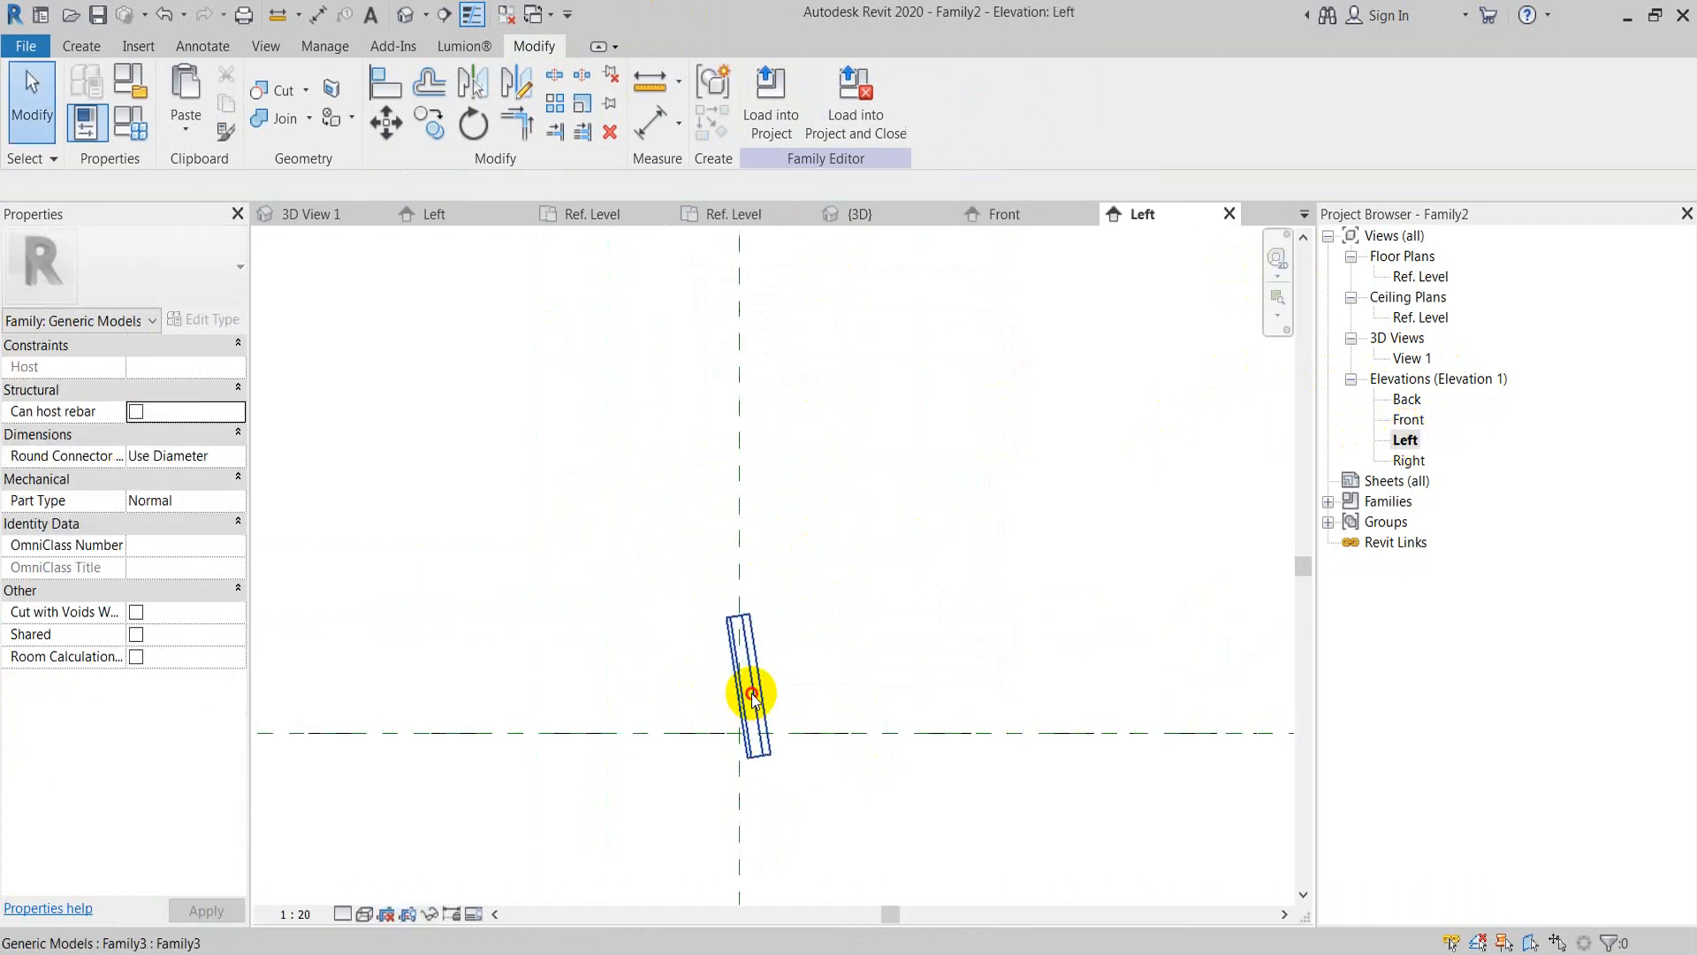
left_click(754, 693)
middle_click_drag(852, 643, 708, 576)
scroll(581, 630, "down", 3)
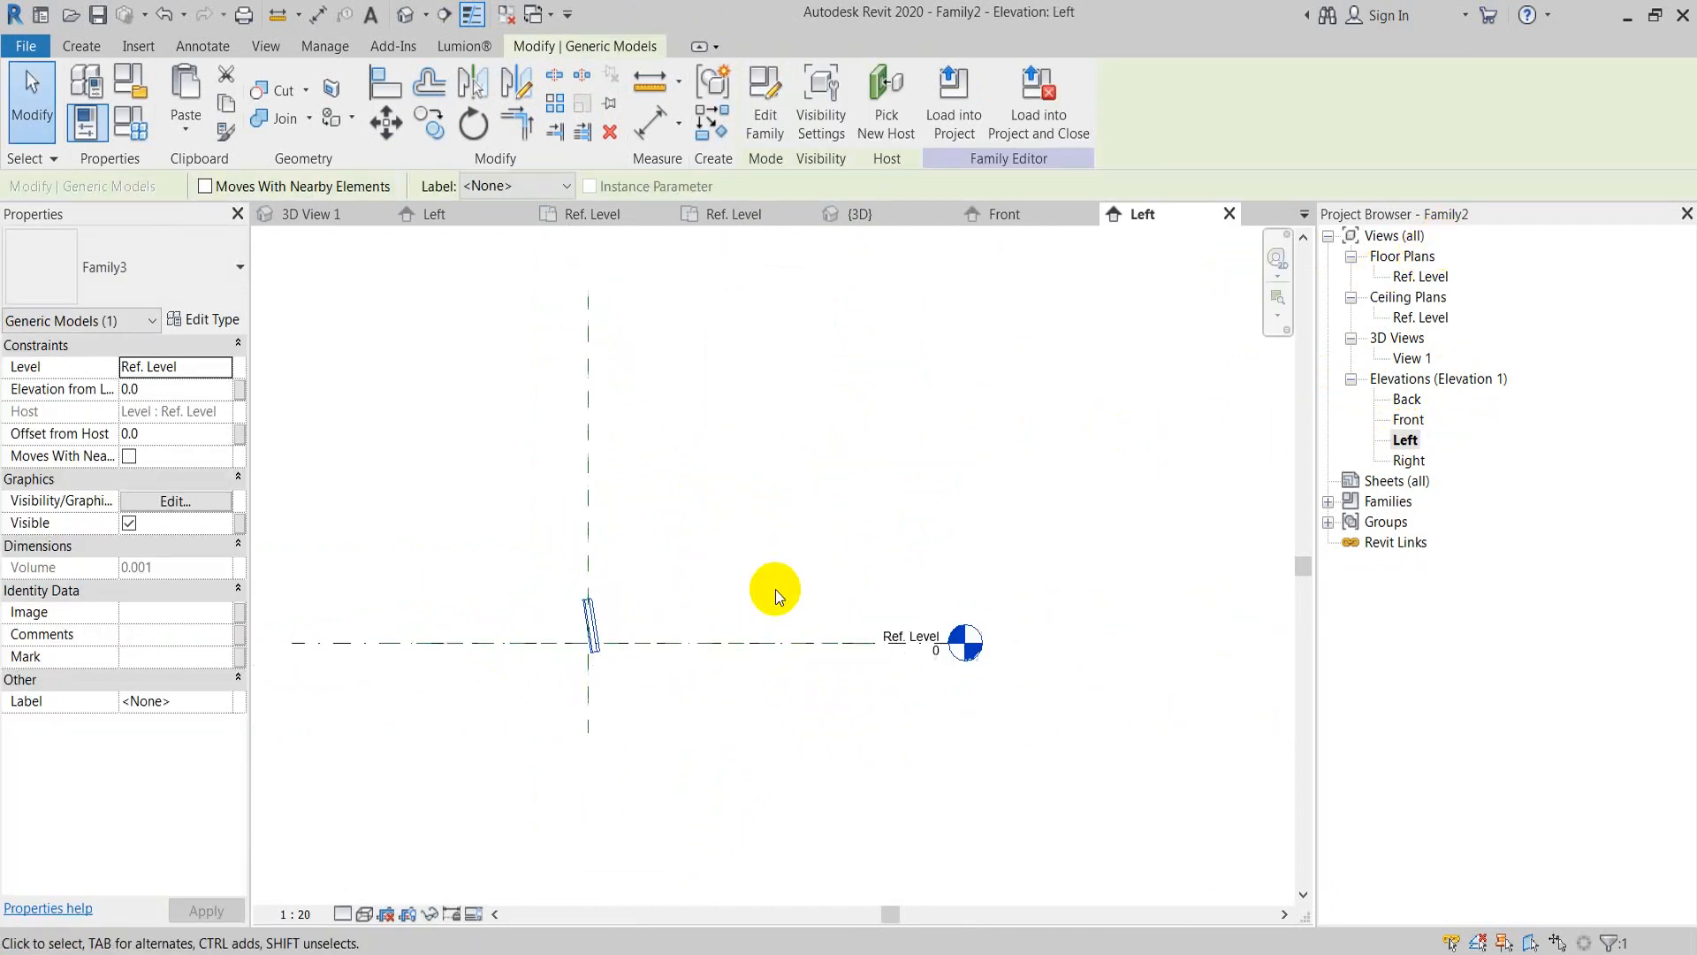
Step: Rotate the placed tile 90° in the Ref. Level plan of Family2
double_click(1435, 276)
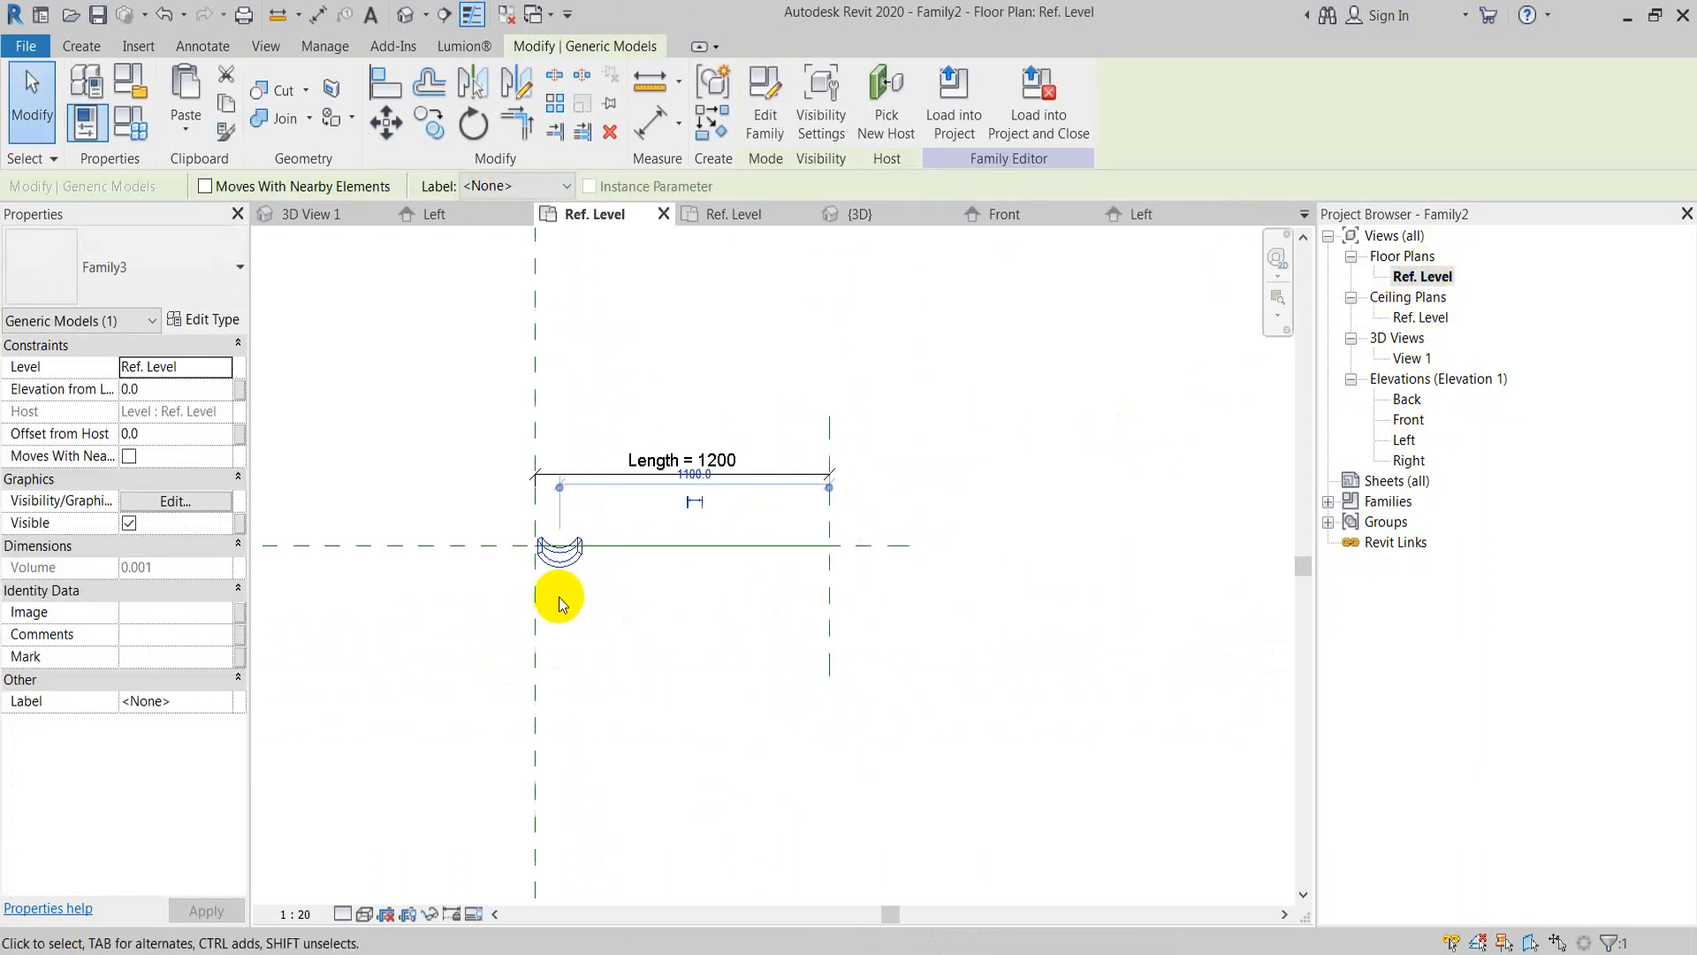
key("Escape")
left_click(606, 536)
type("ro")
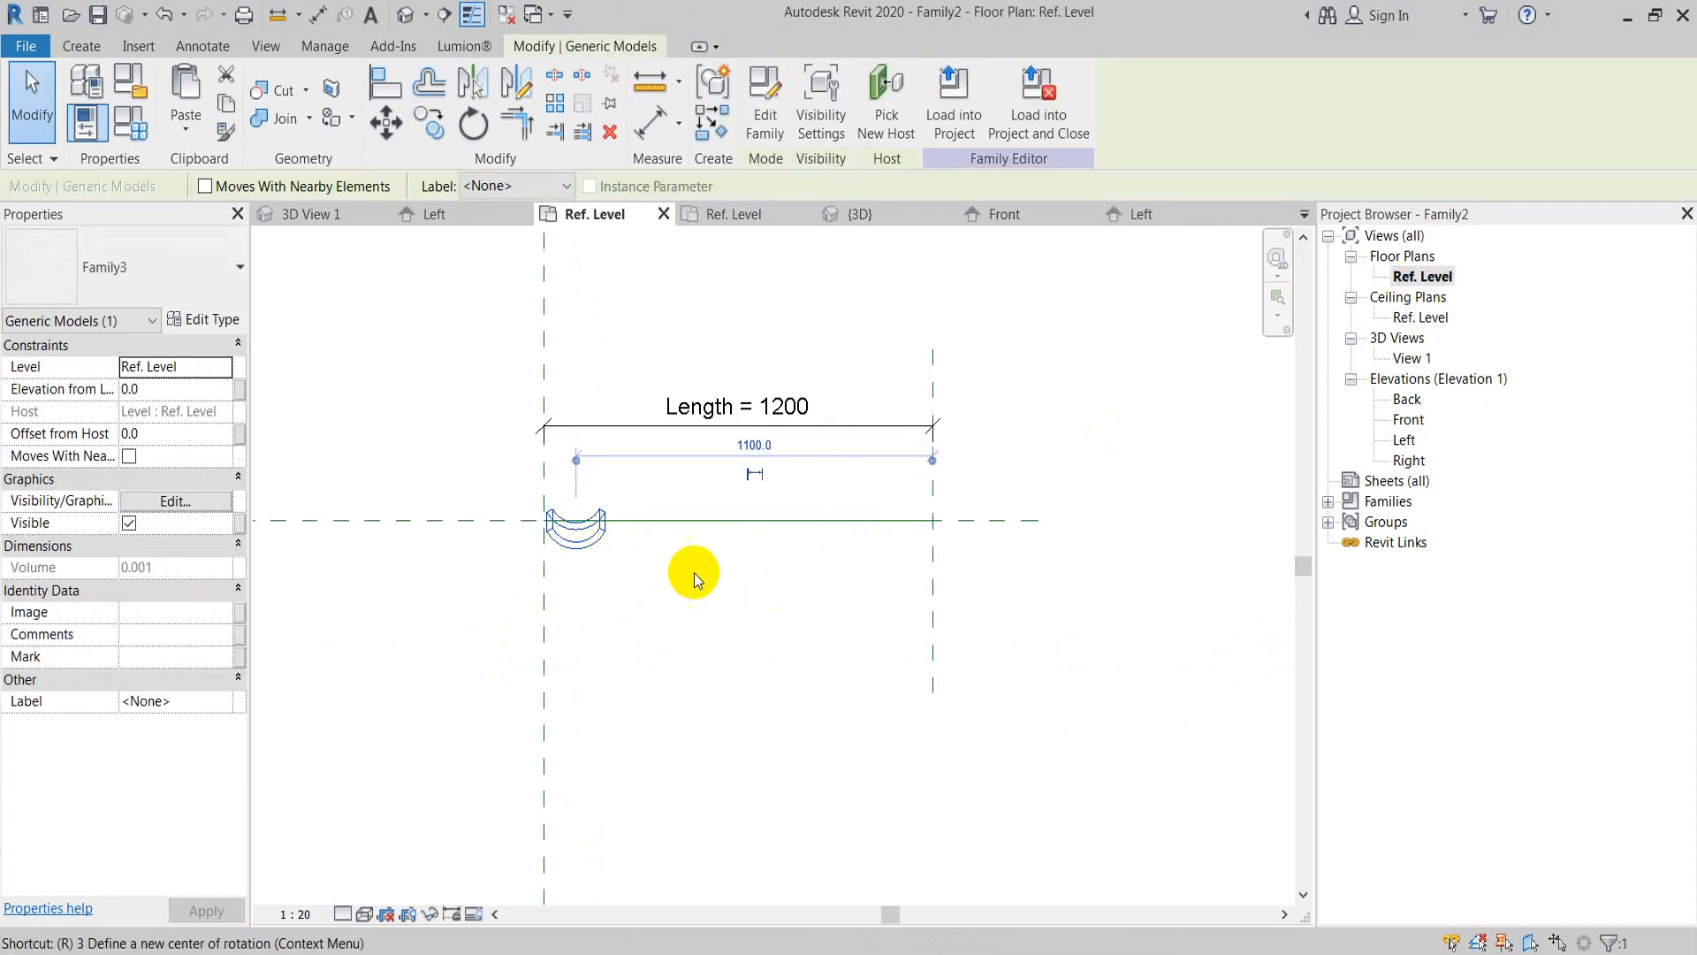
type("90")
key("Return")
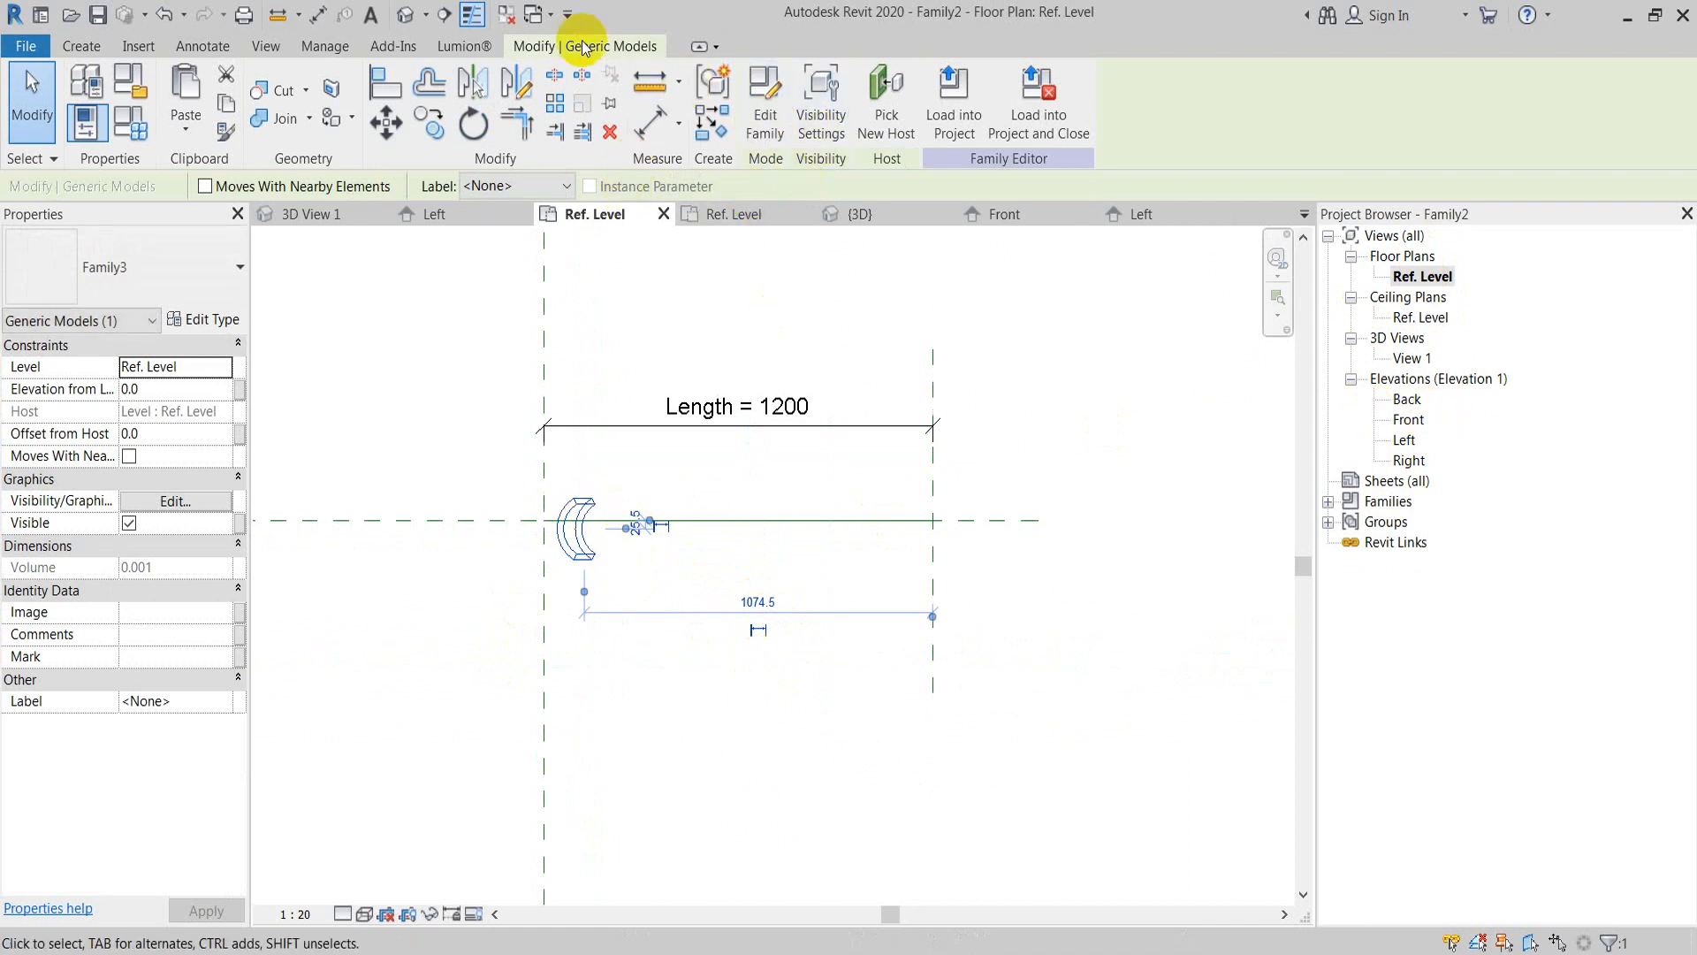
Step: Open Family3 for editing and rotate the tile extrusion 90° in its Left elevation
left_click(767, 95)
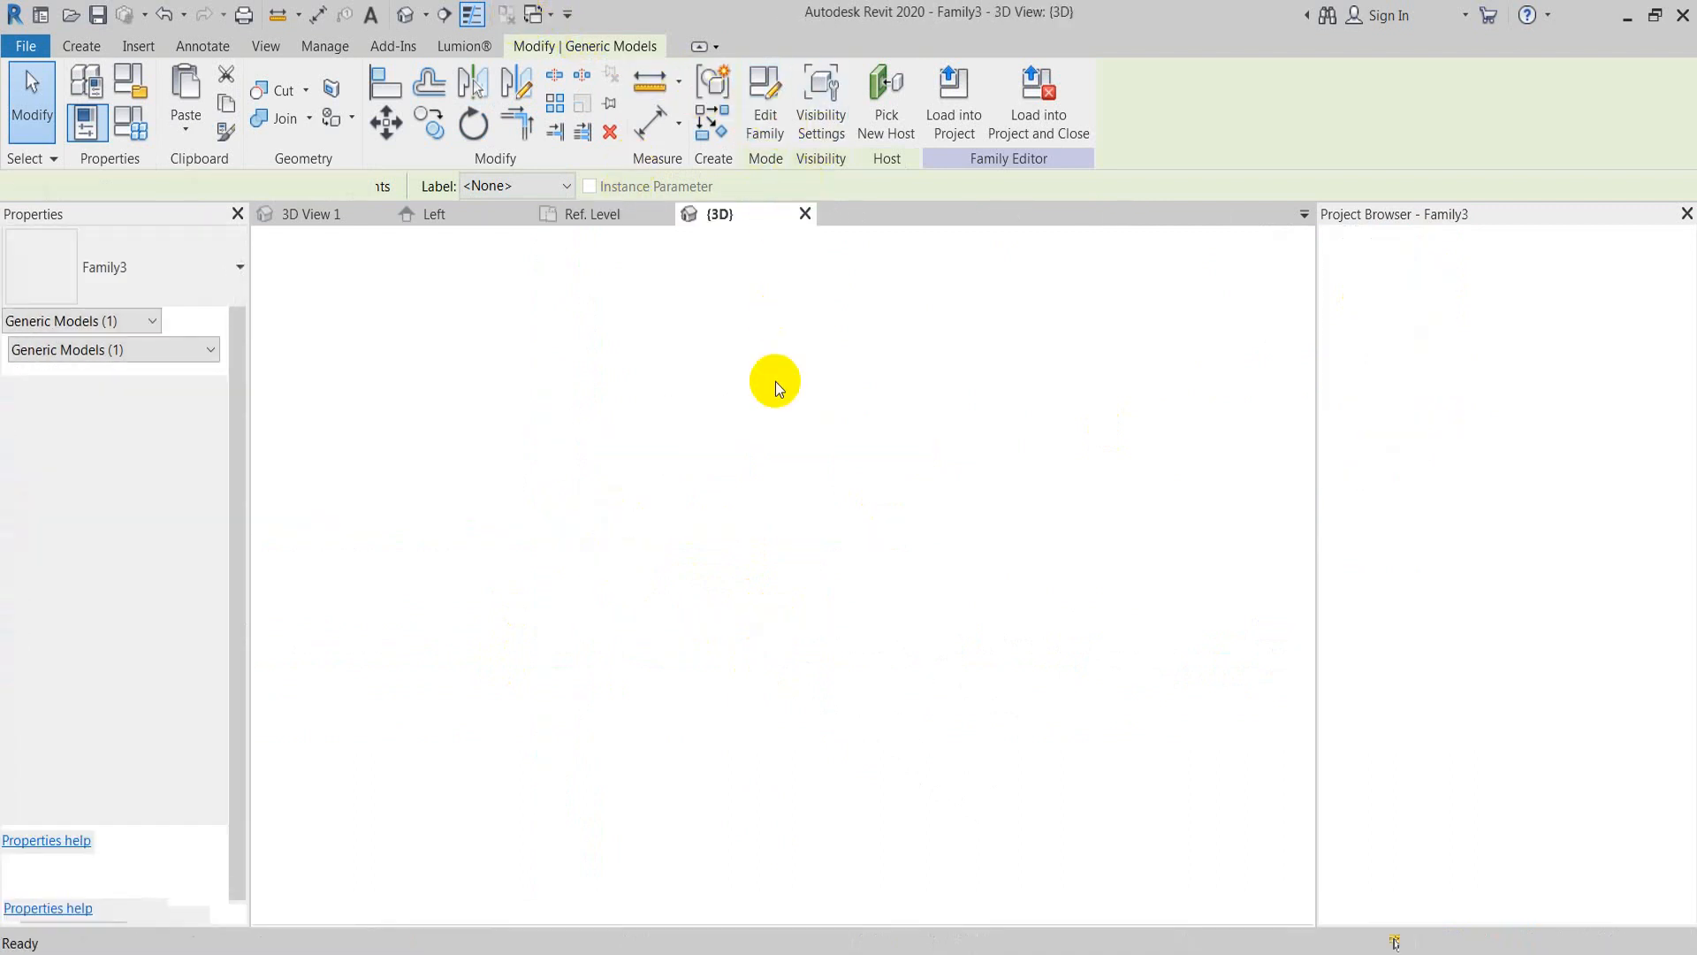
double_click(1410, 440)
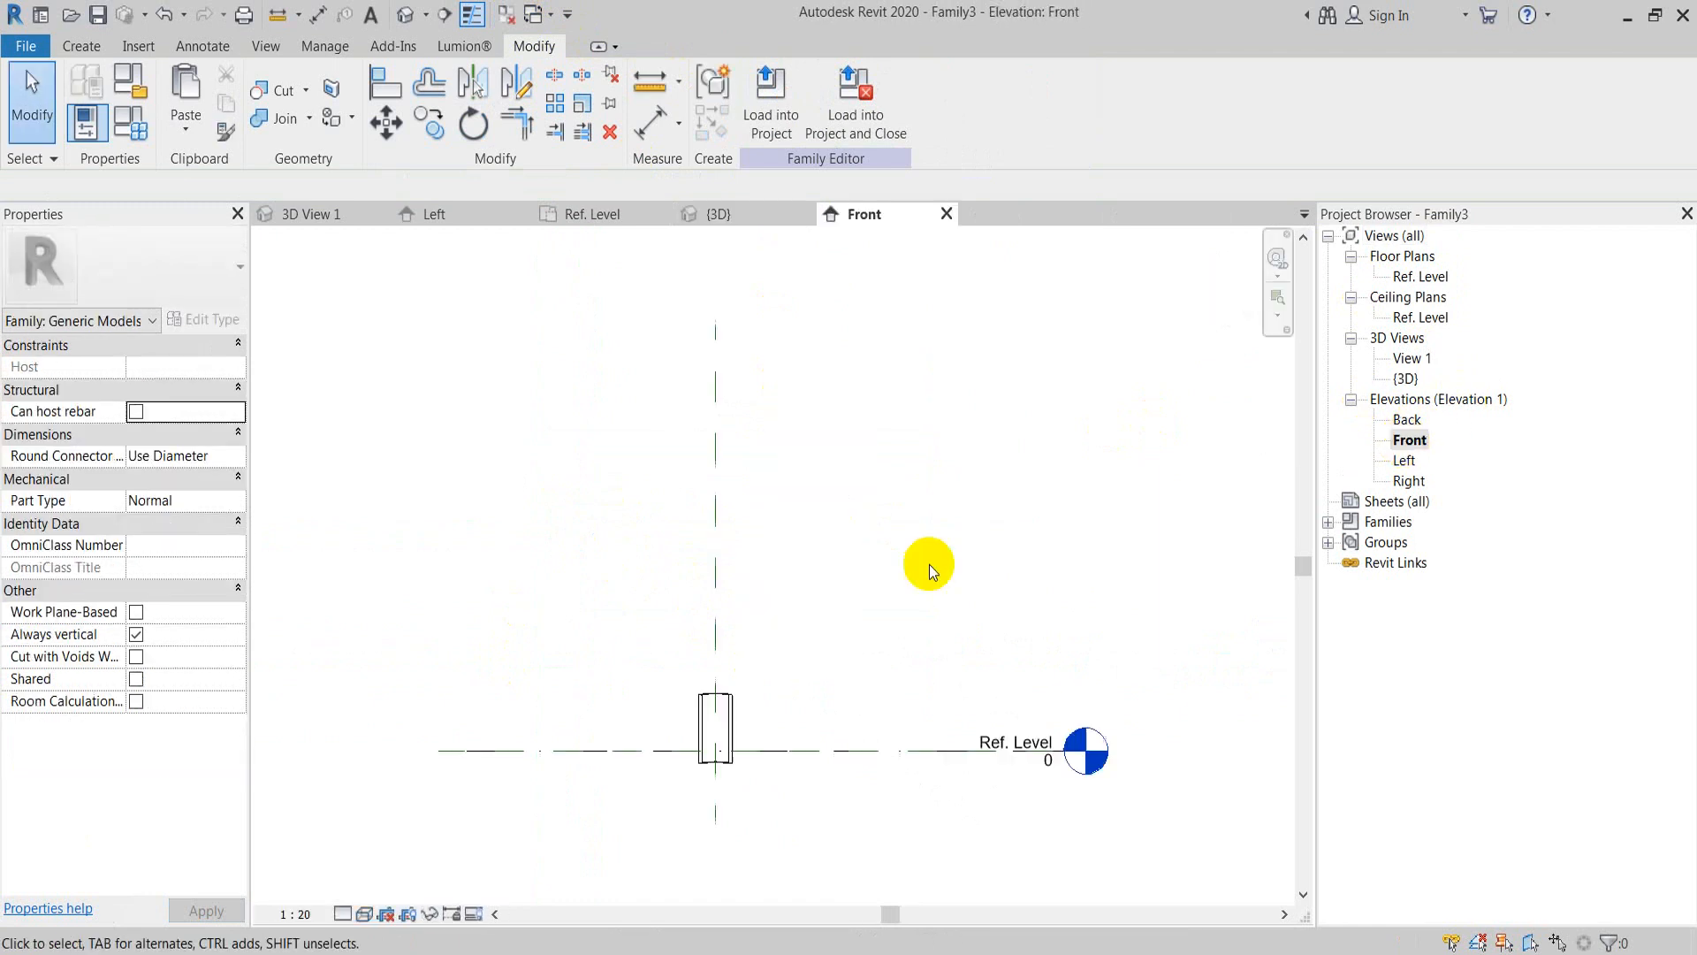
double_click(1406, 461)
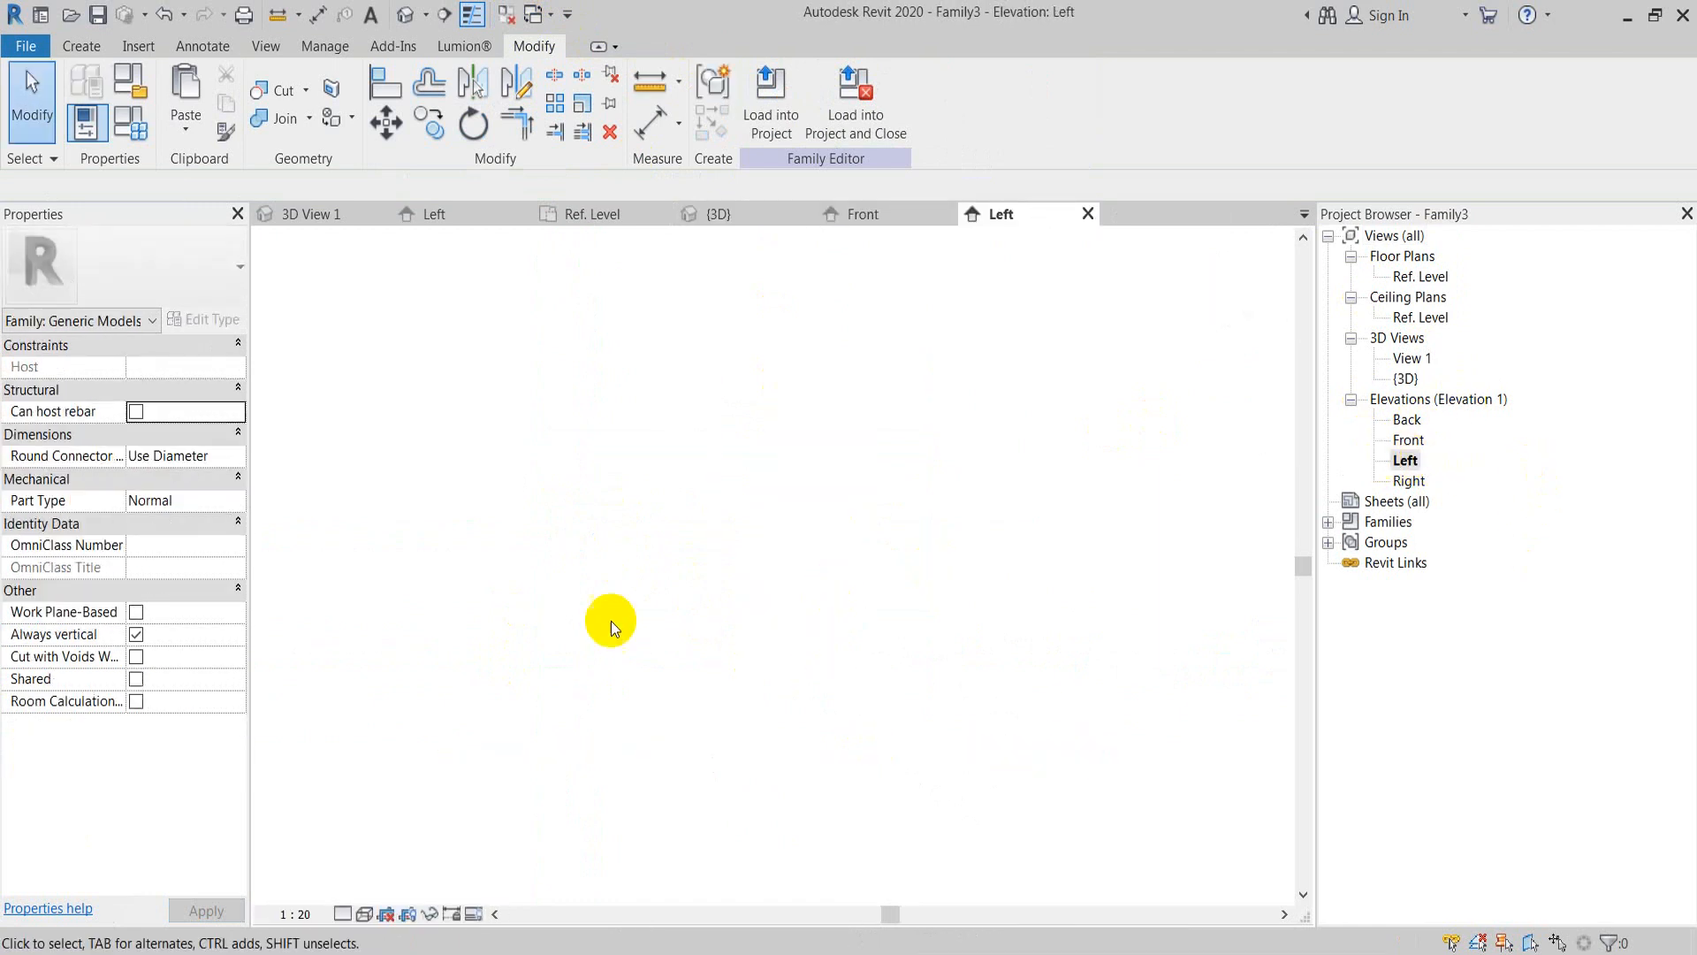
left_click_drag(534, 475, 859, 853)
key("r")
key("o")
left_click(738, 512)
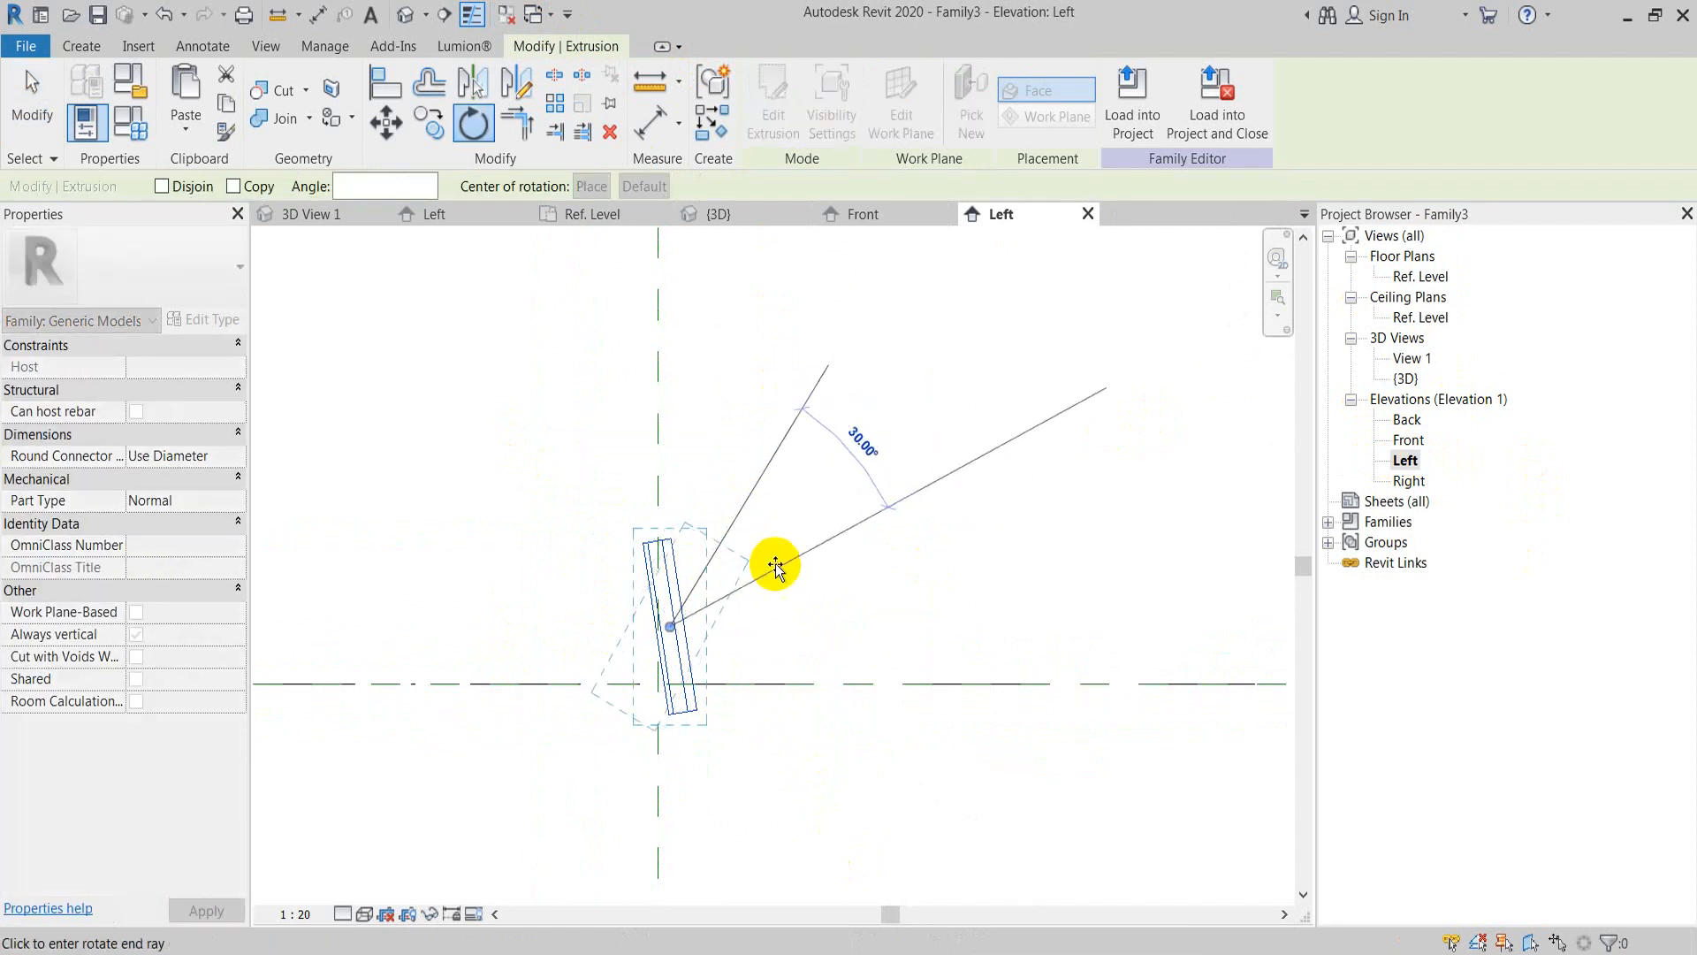
type("90")
key("Return")
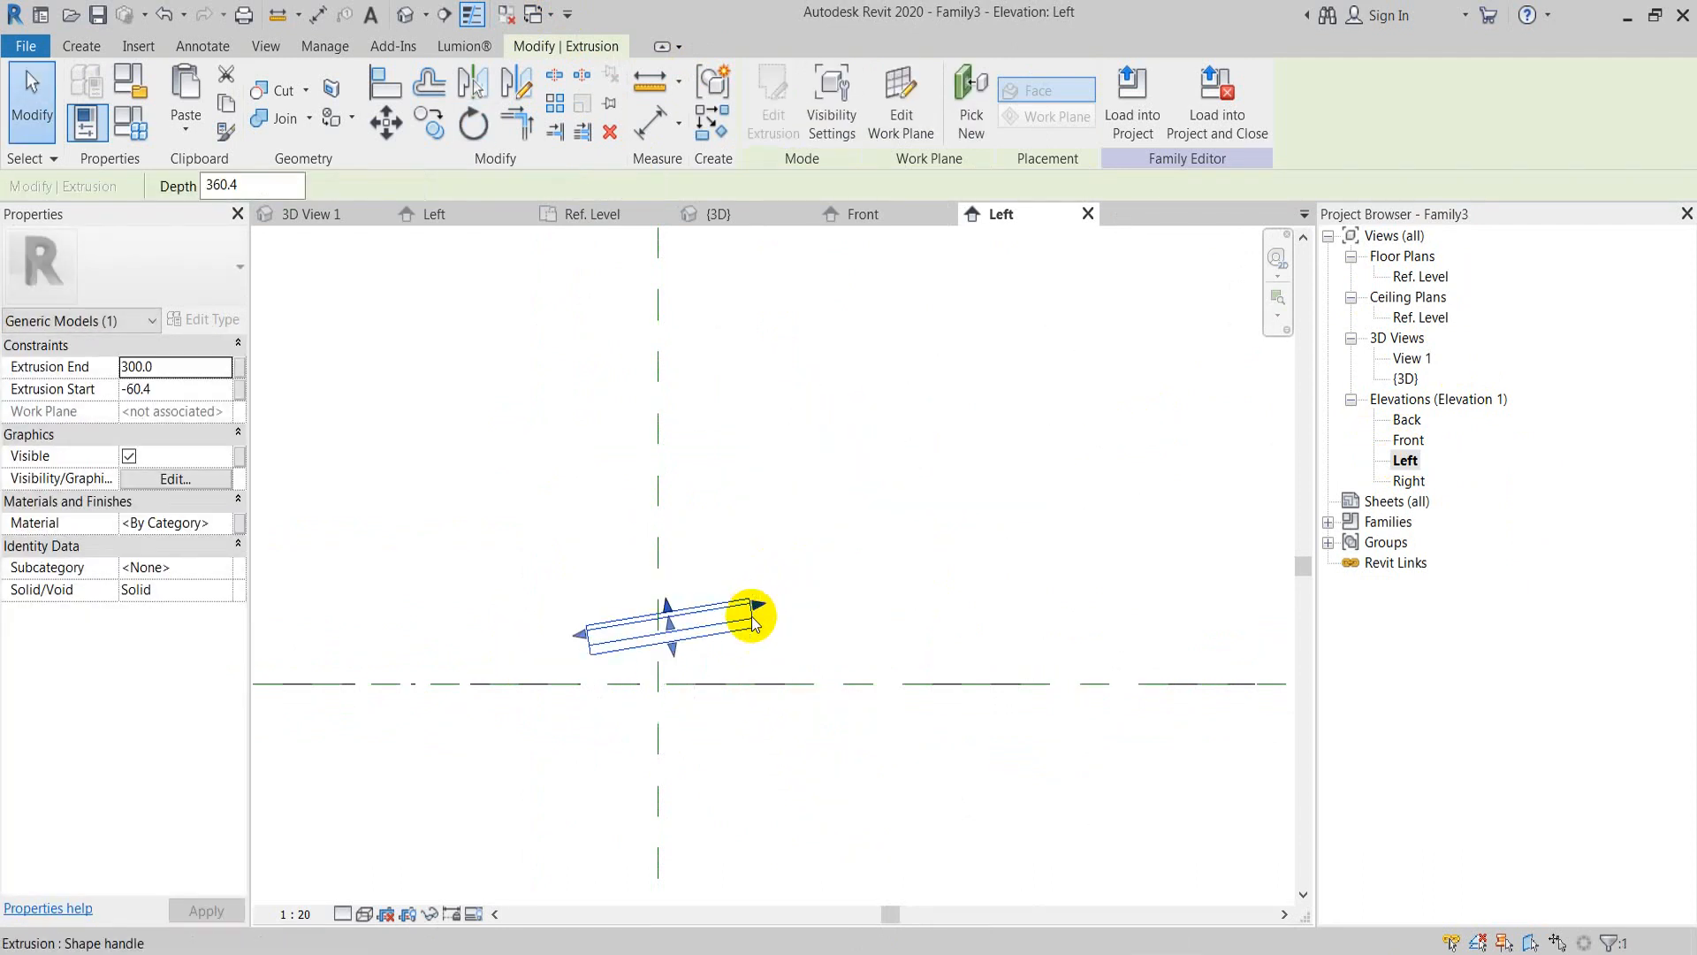
Step: Move the tile extrusion vertically so its lowest corner rests on Ref. Level
key("m")
key("v")
scroll(733, 636, "up", 4)
left_click(468, 658)
left_click(466, 714)
left_click(708, 480)
scroll(708, 481, "down", 2)
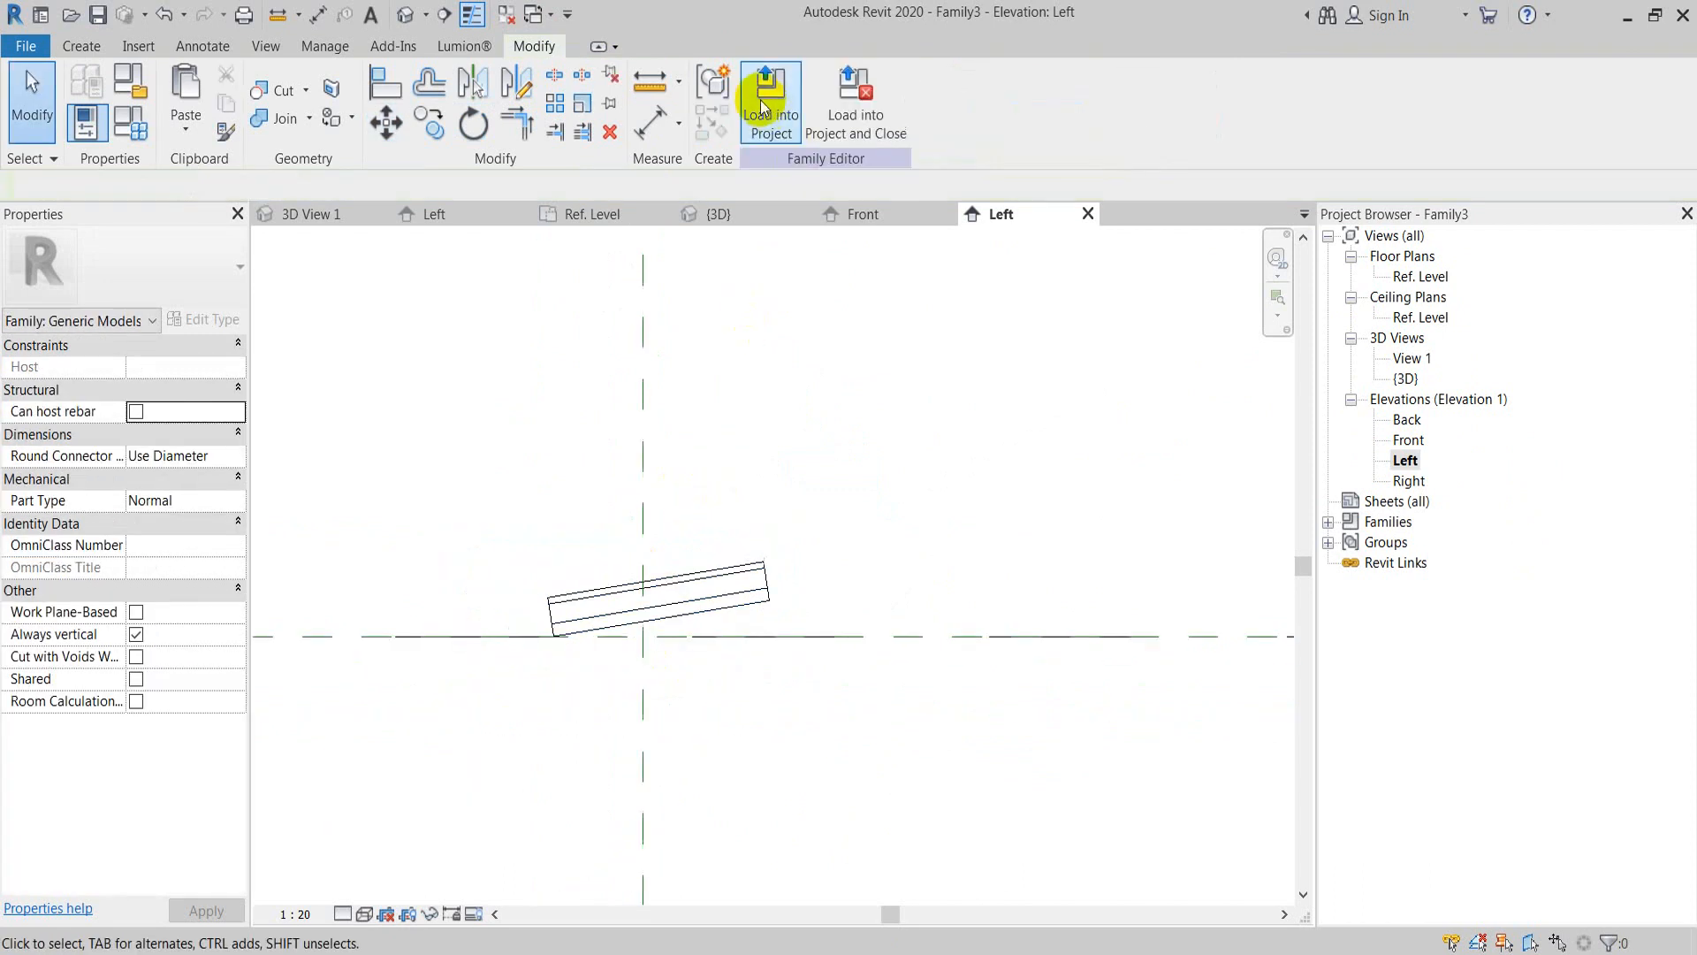
Step: Load the edited Family3 into Family2, overwriting the existing version
left_click(762, 106)
left_click(784, 660)
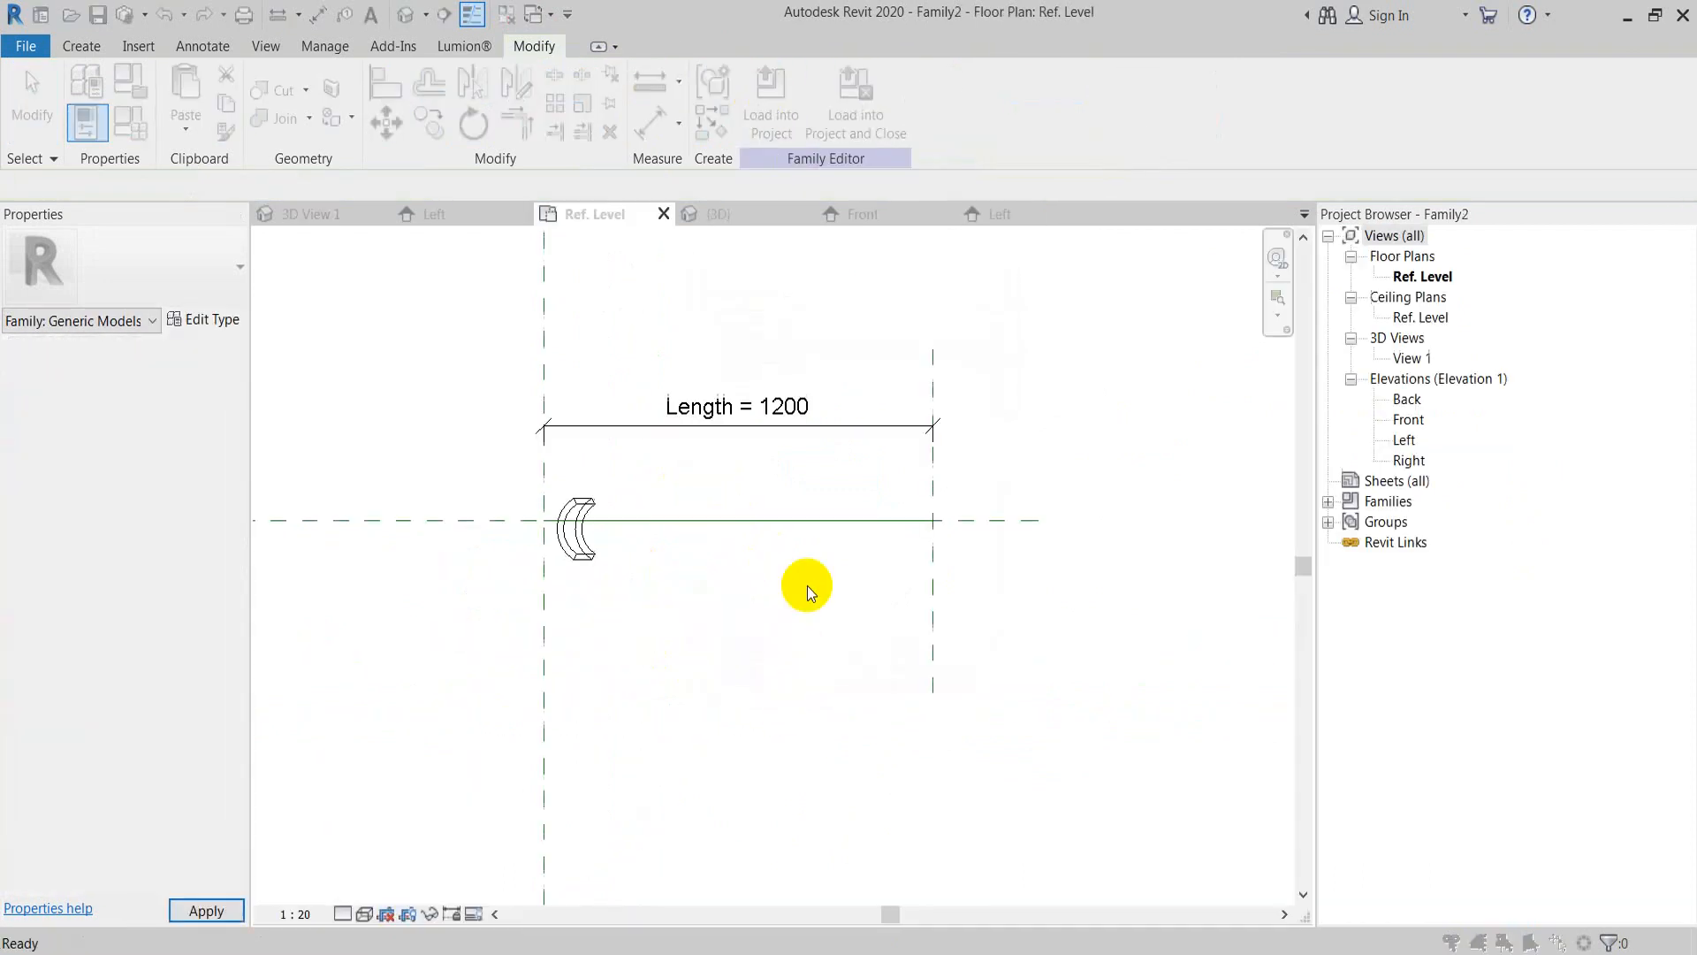
left_click(761, 421)
left_click(588, 527)
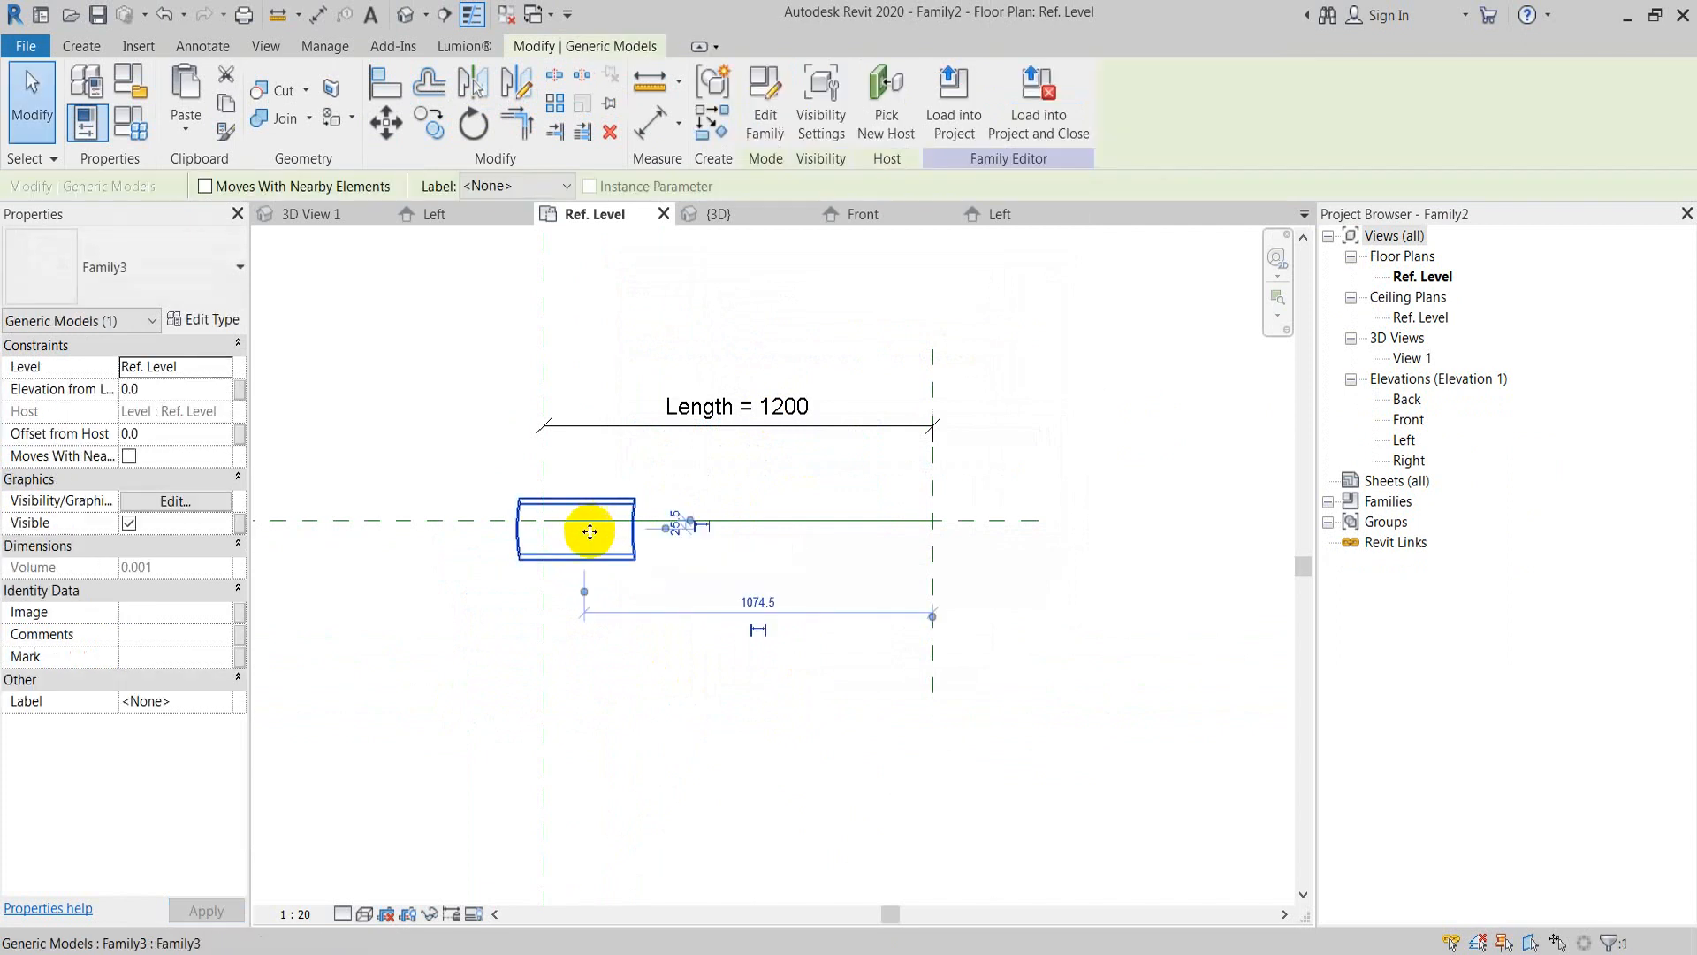
Step: Align the tile's centre with the Left reference plane in the Front elevation of Family2
double_click(1407, 421)
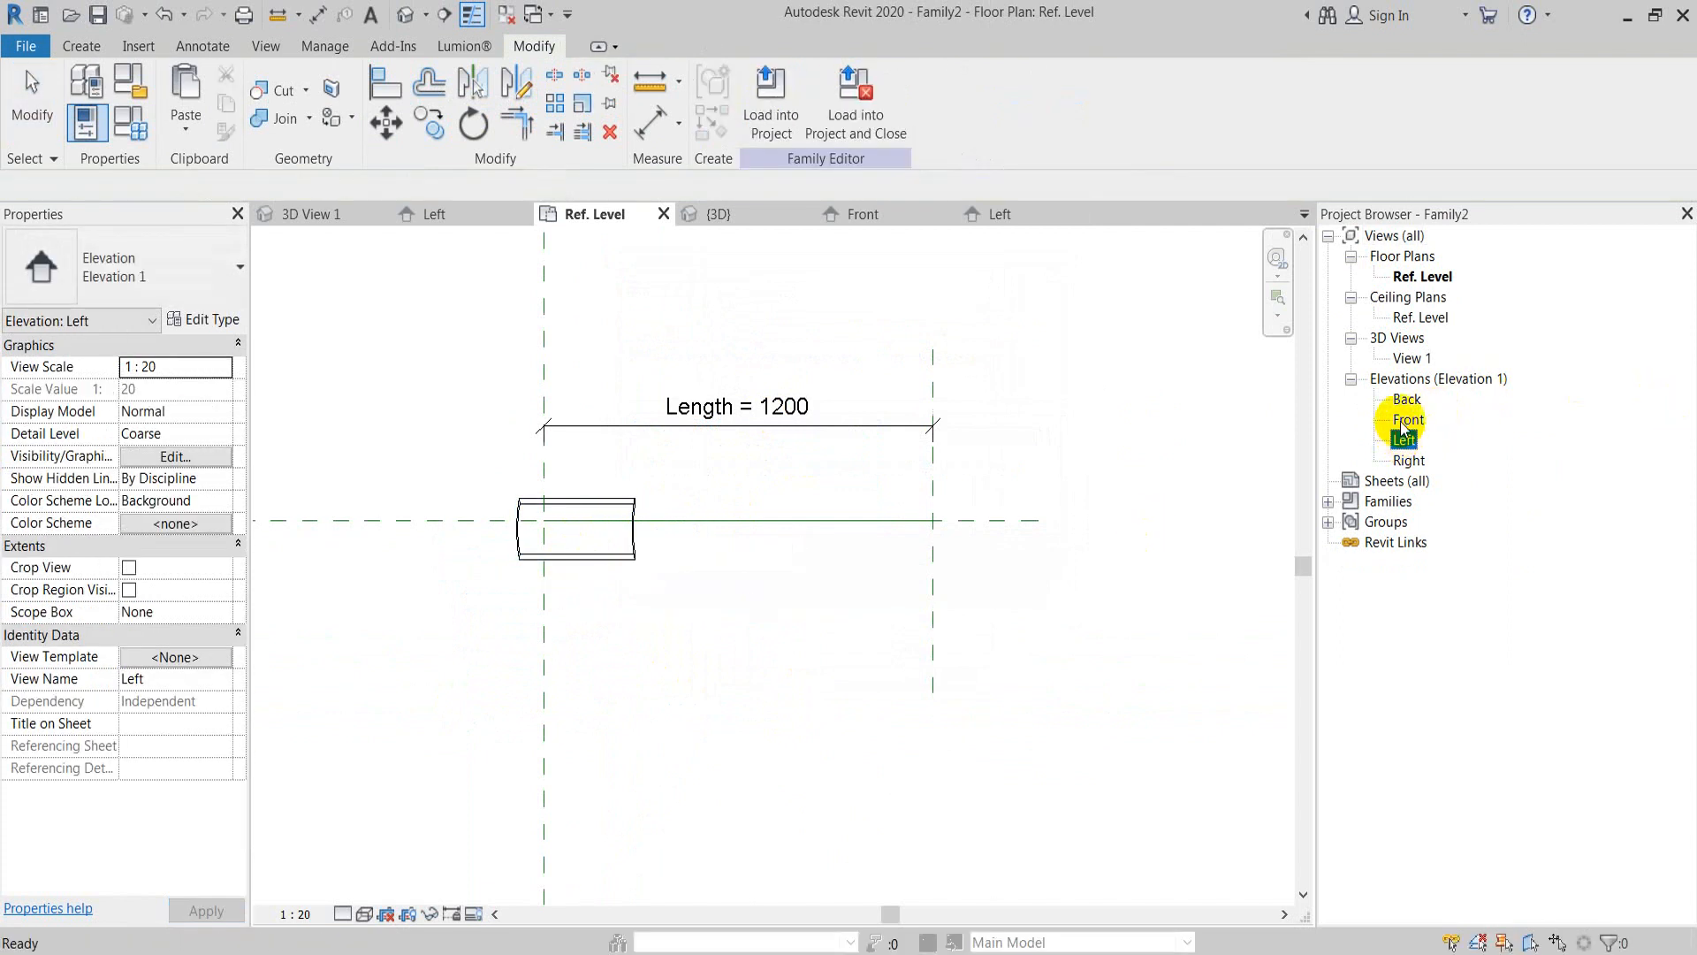
middle_click(786, 357)
middle_click(787, 358)
scroll(760, 872, "up", 4)
left_click(742, 562)
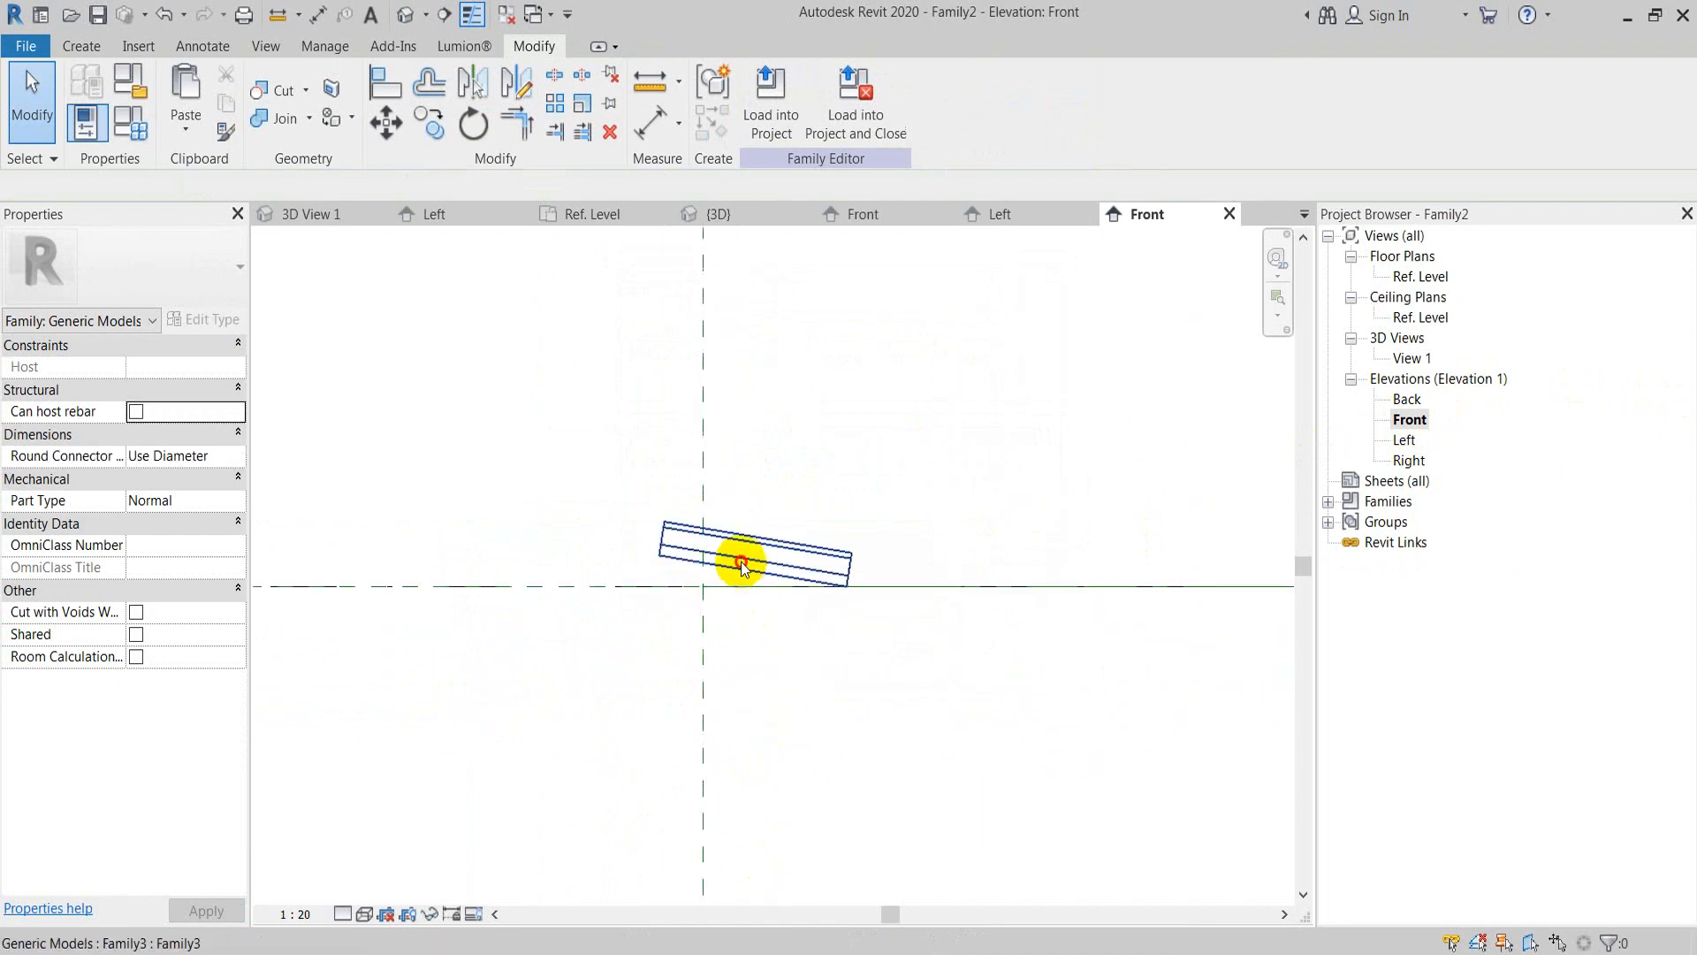
scroll(741, 562, "down", 2)
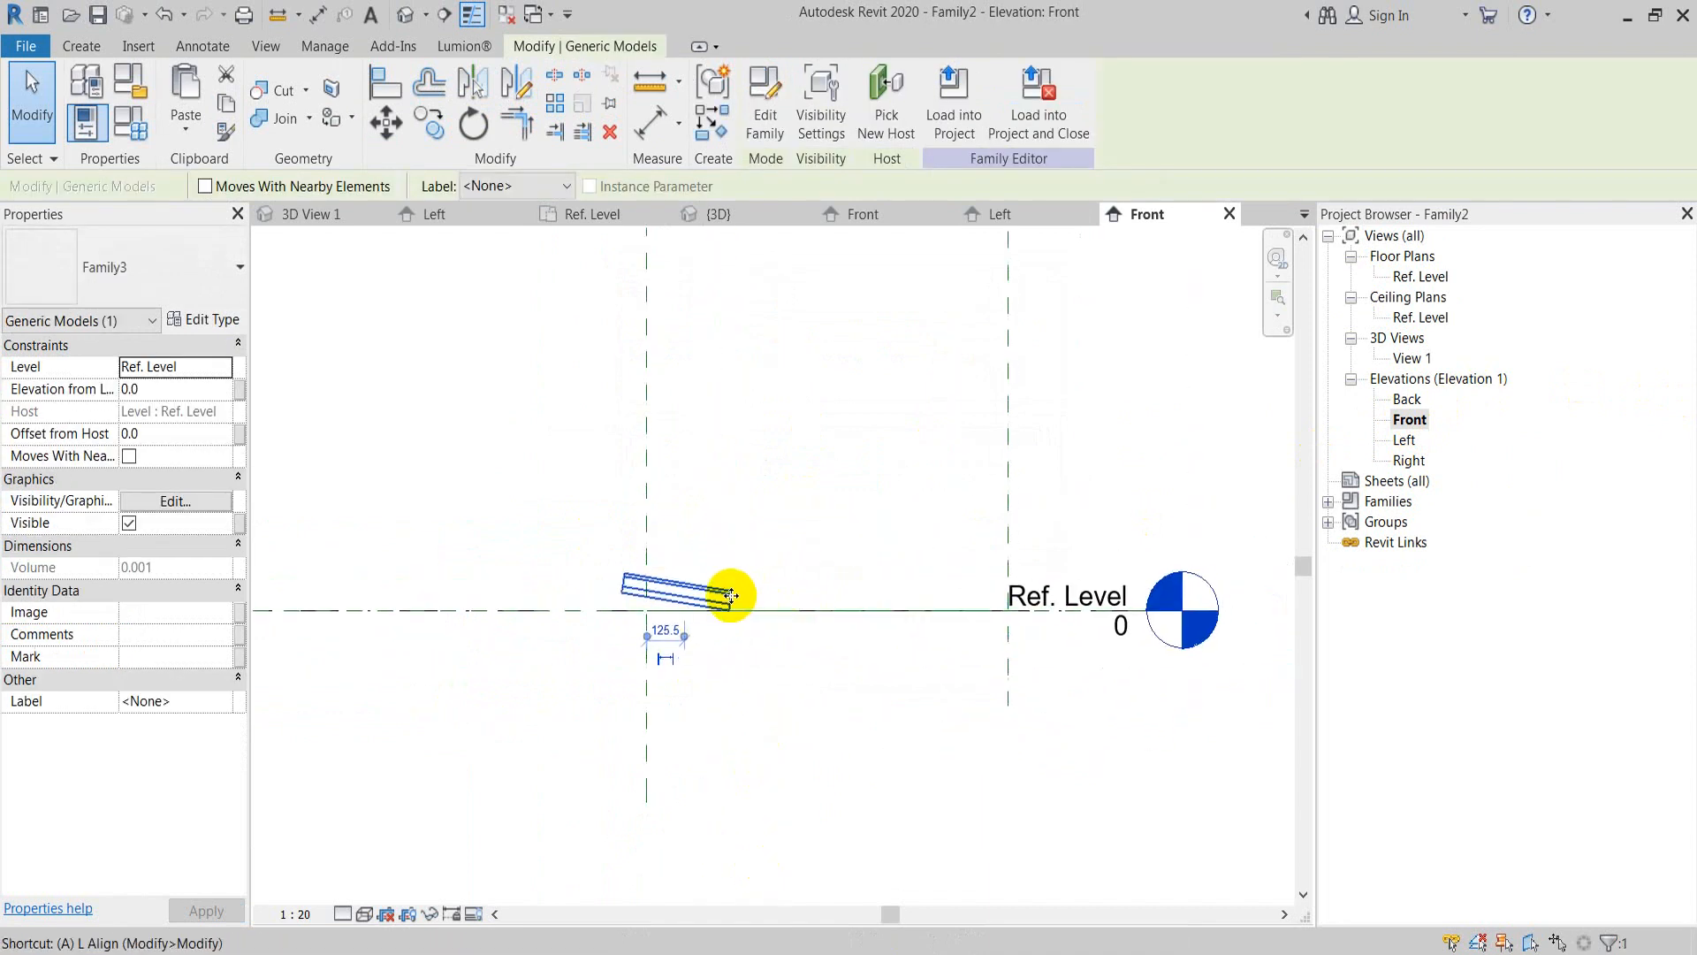
key("a")
key("l")
left_click(651, 527)
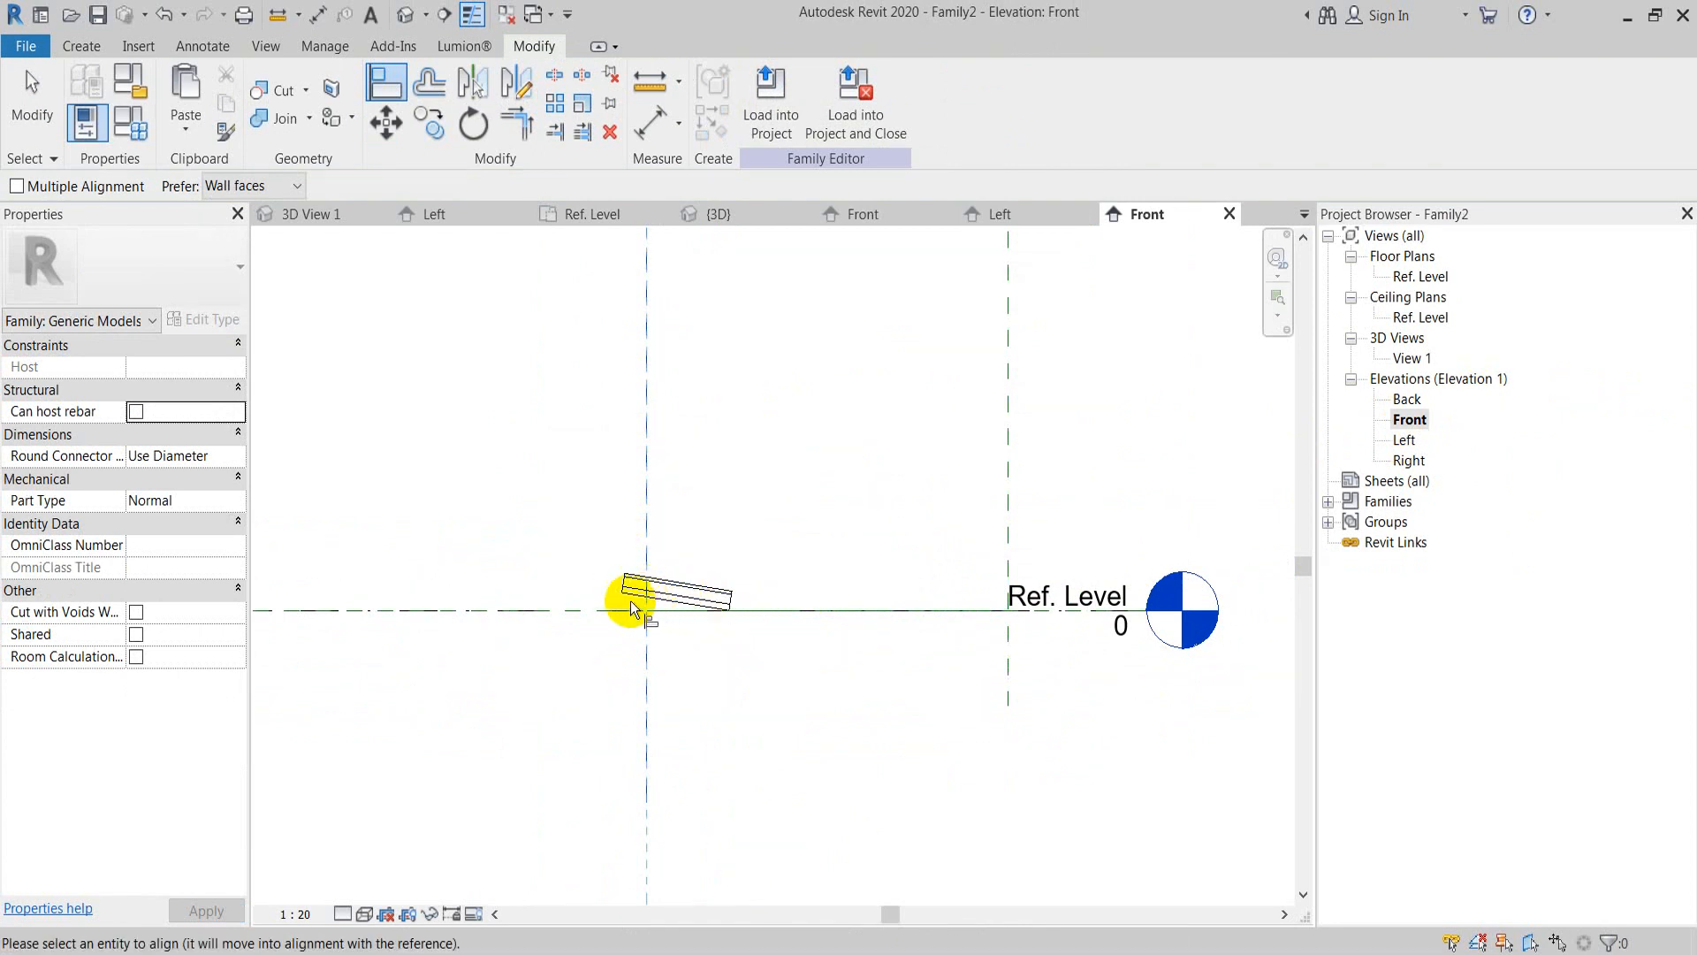
scroll(693, 601, "up", 2)
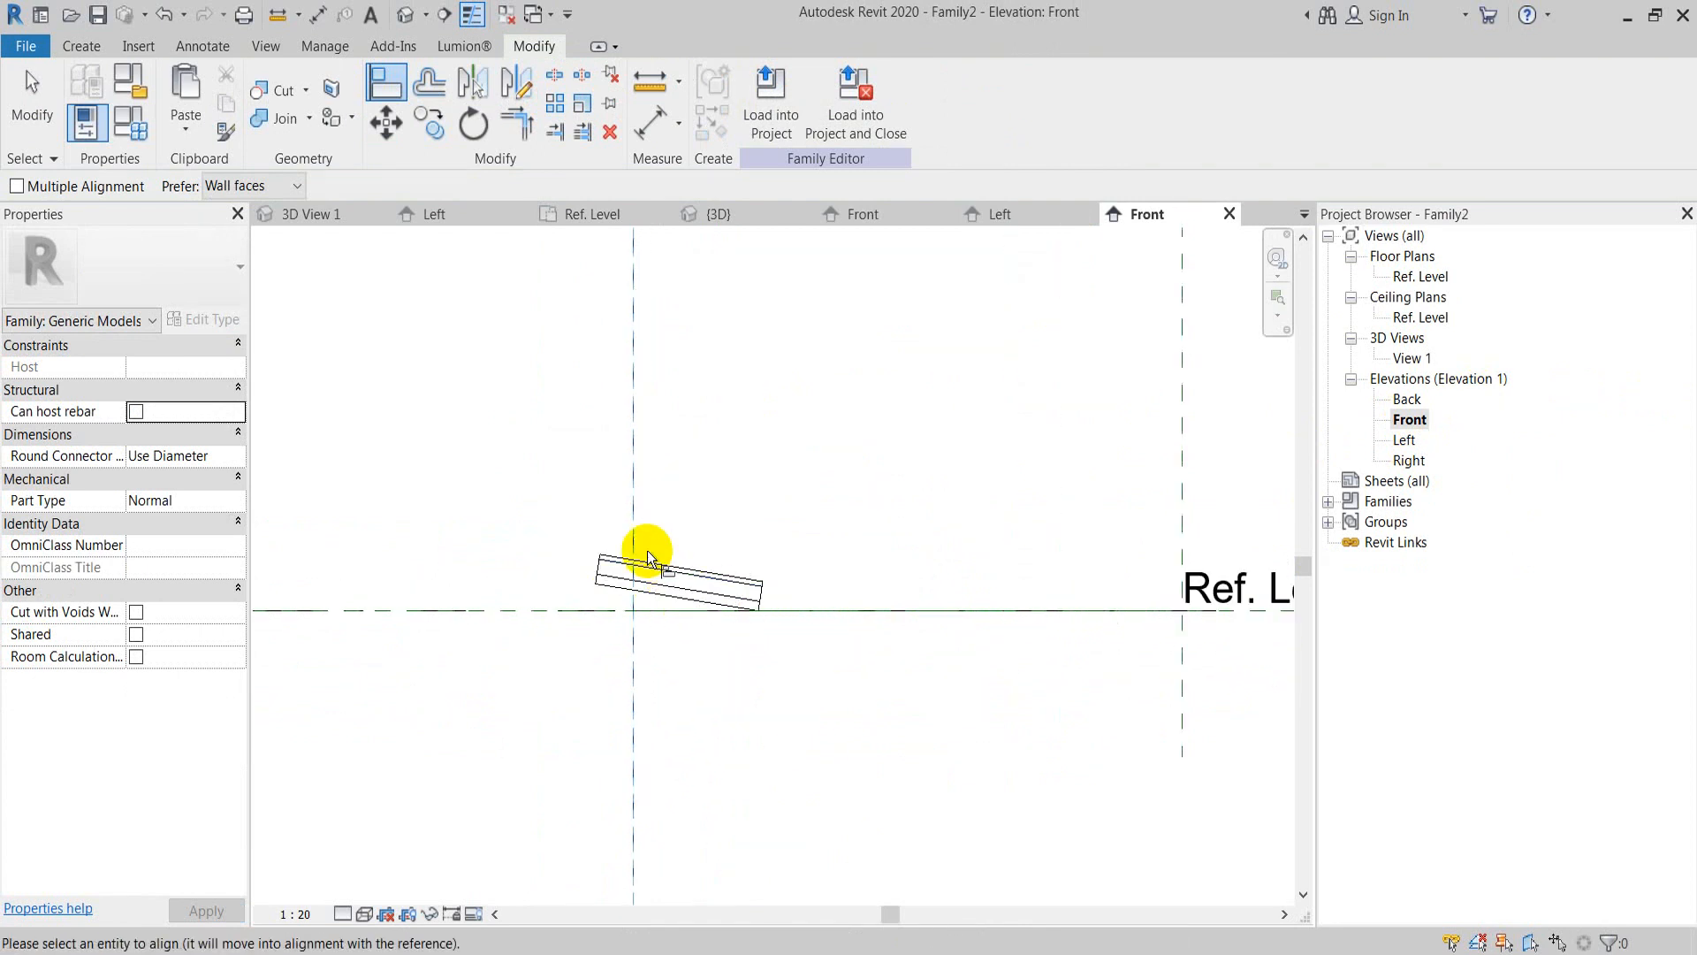
left_click(683, 562)
left_click(640, 490)
key("Escape")
Step: Edit Family3 and add reference planes 150 mm to either side of the Center (Front/Back) plane in its Left elevation
left_click(599, 585)
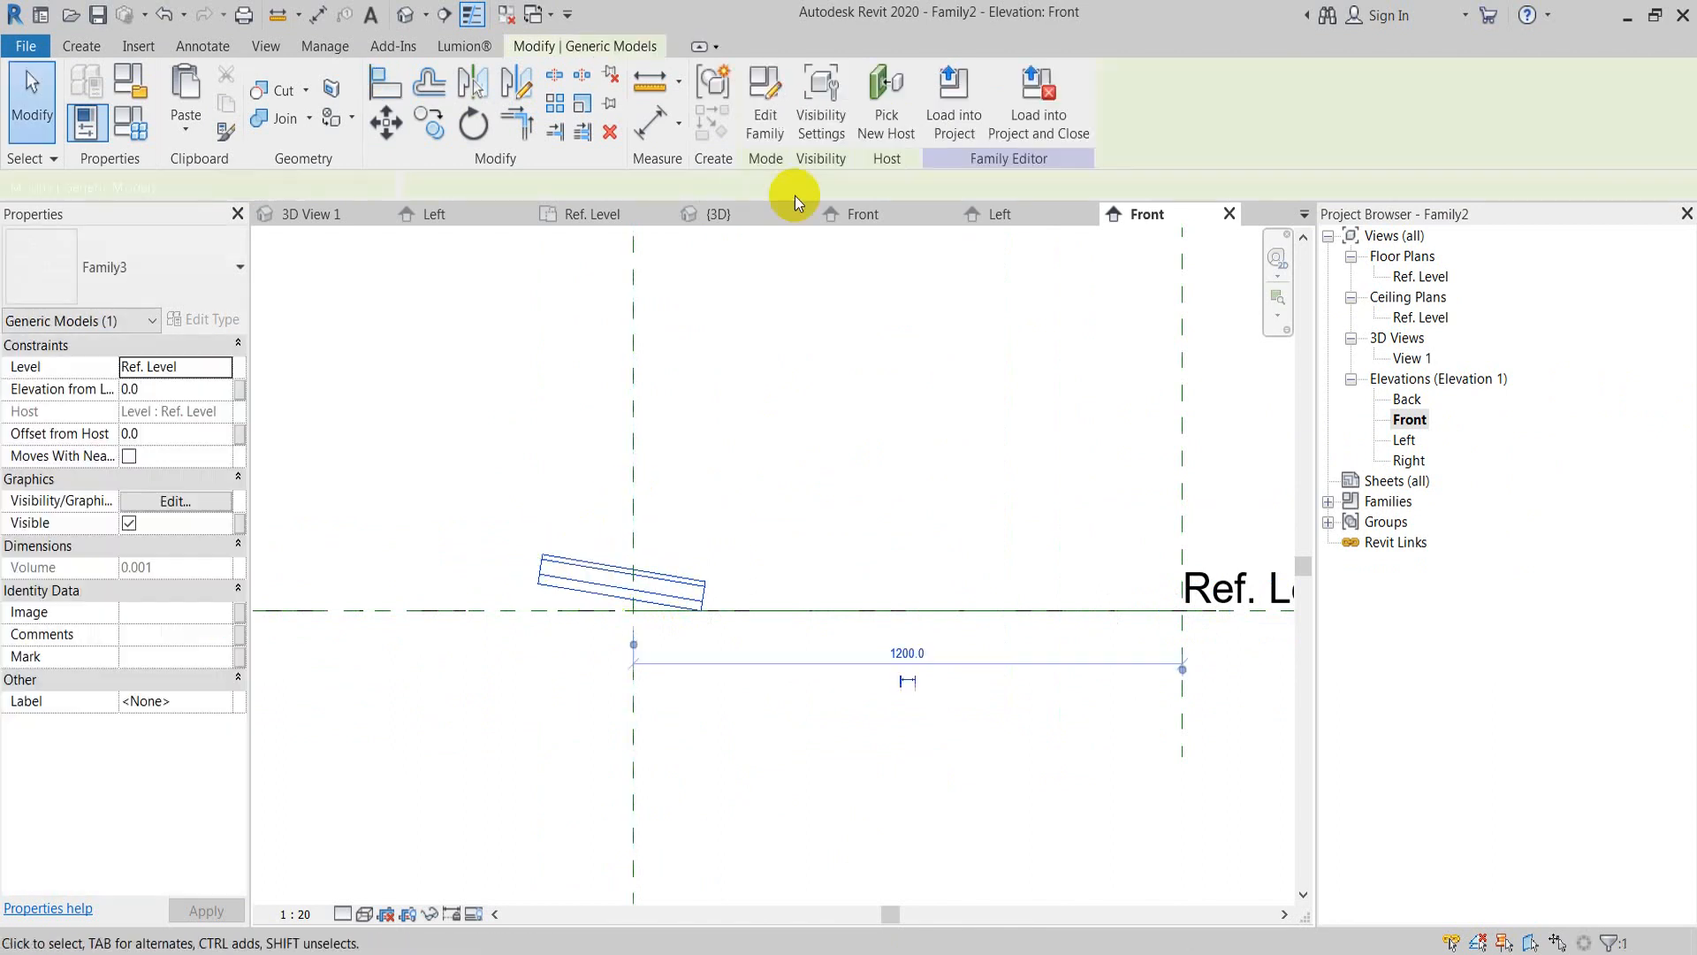
left_click(766, 102)
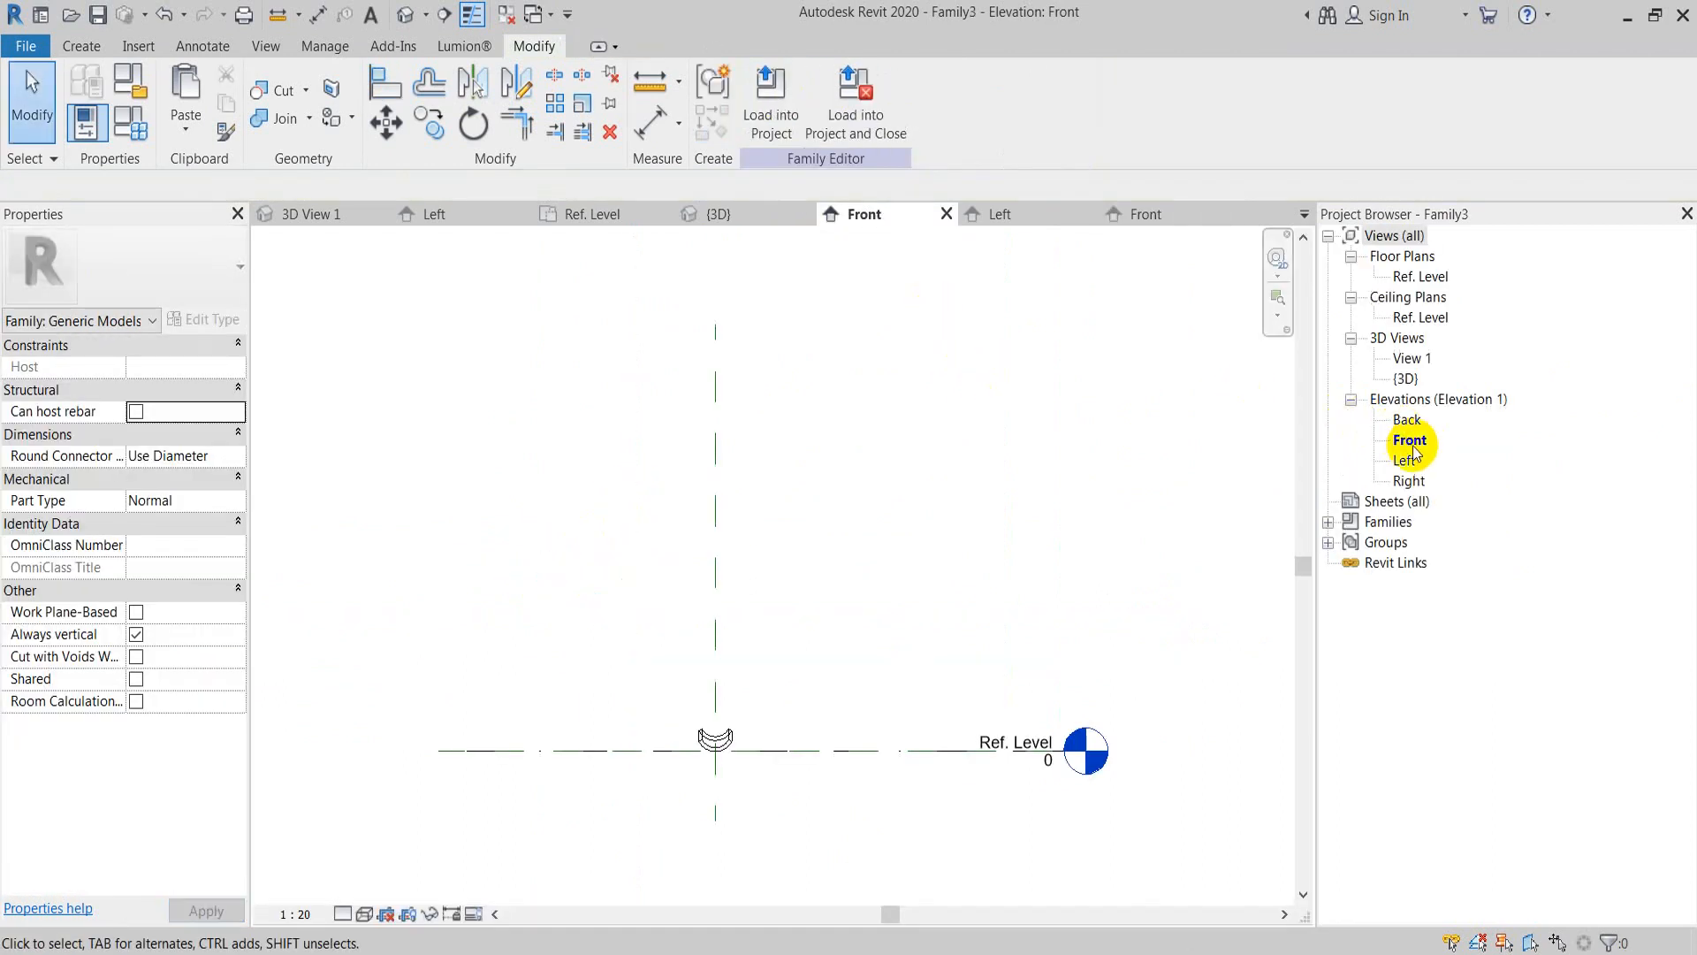
double_click(1399, 463)
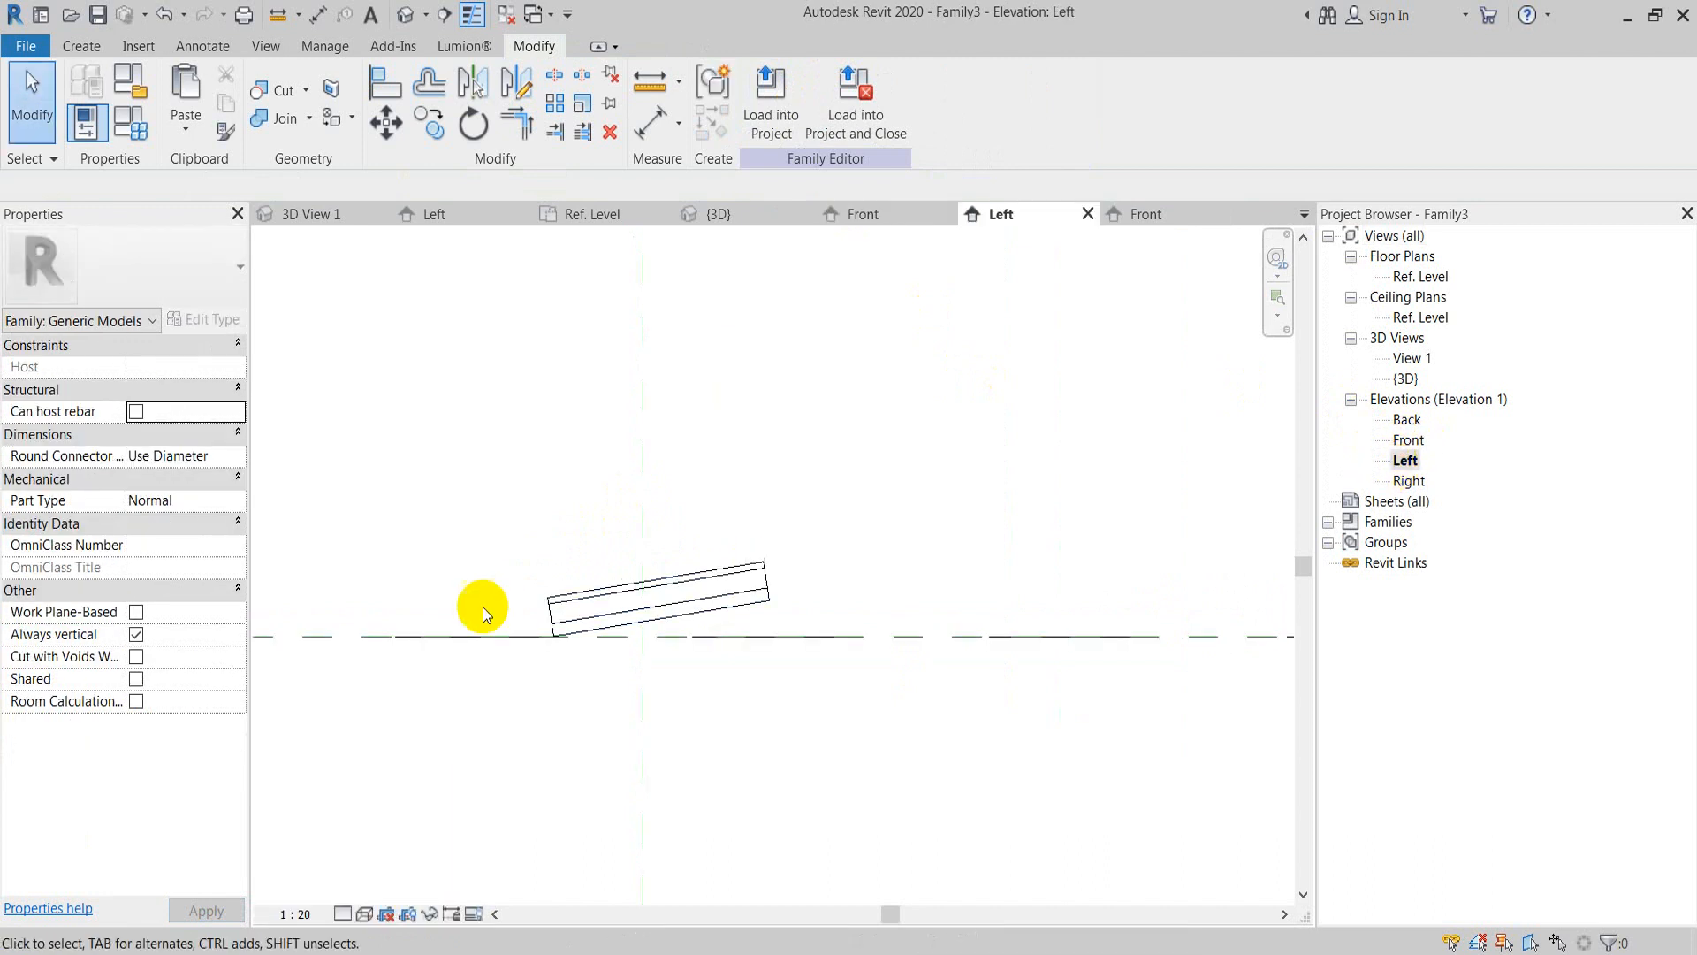
key("r")
key("p")
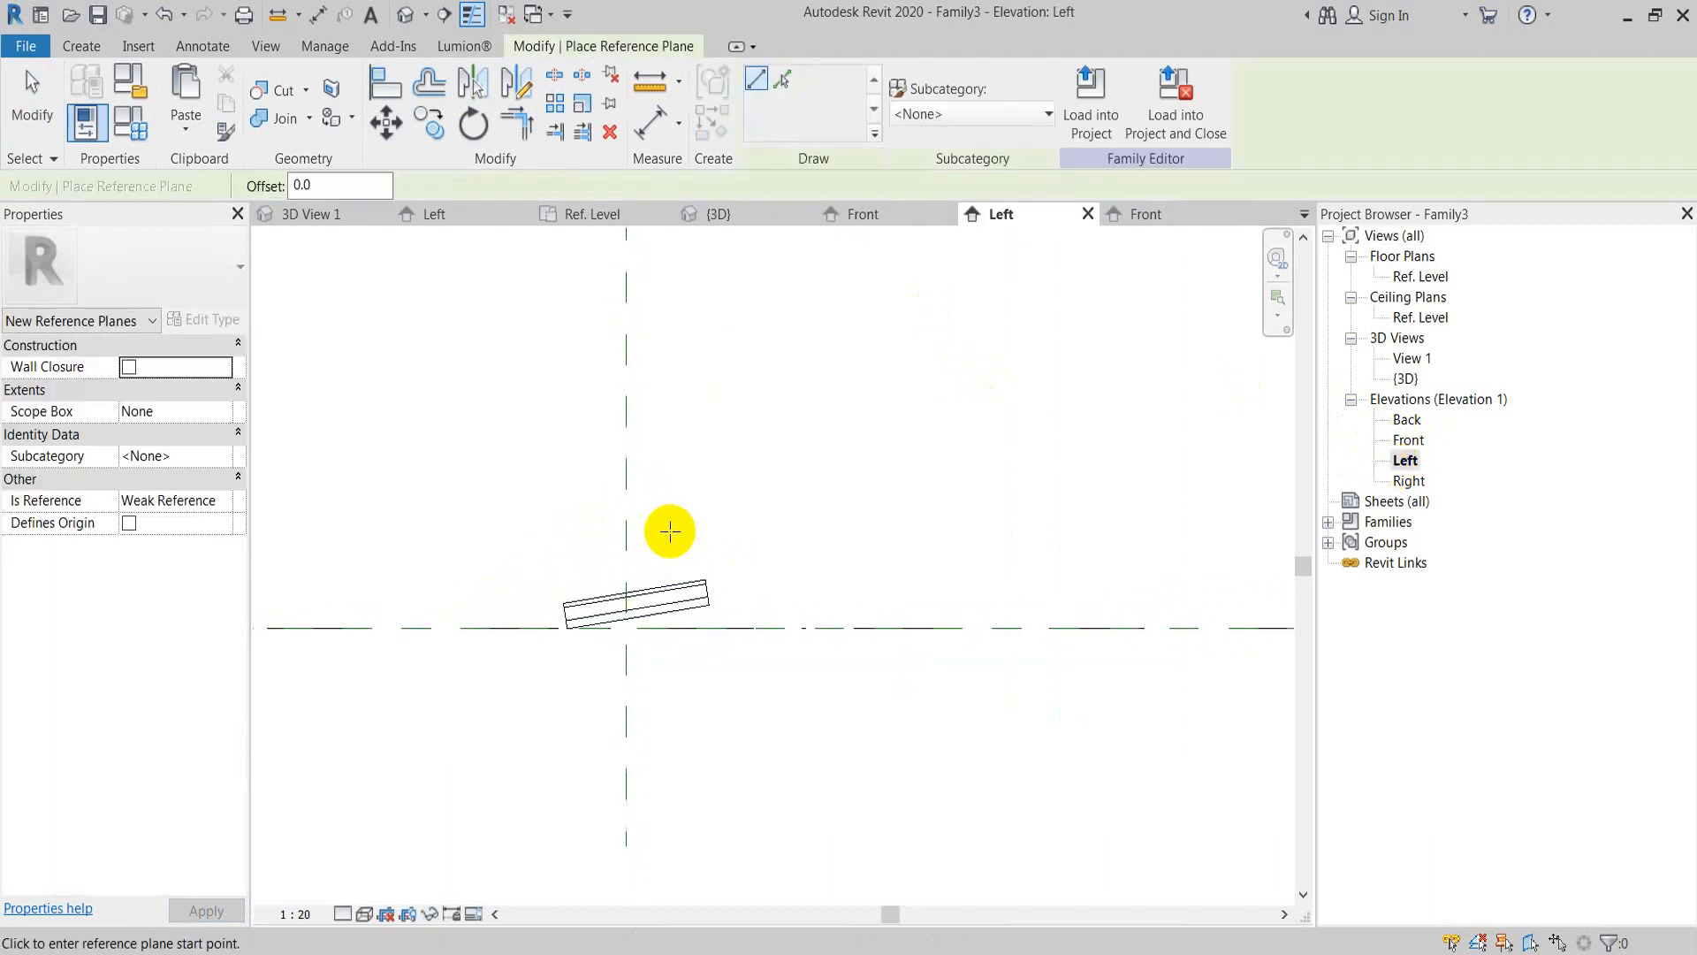
left_click(318, 186)
type("900")
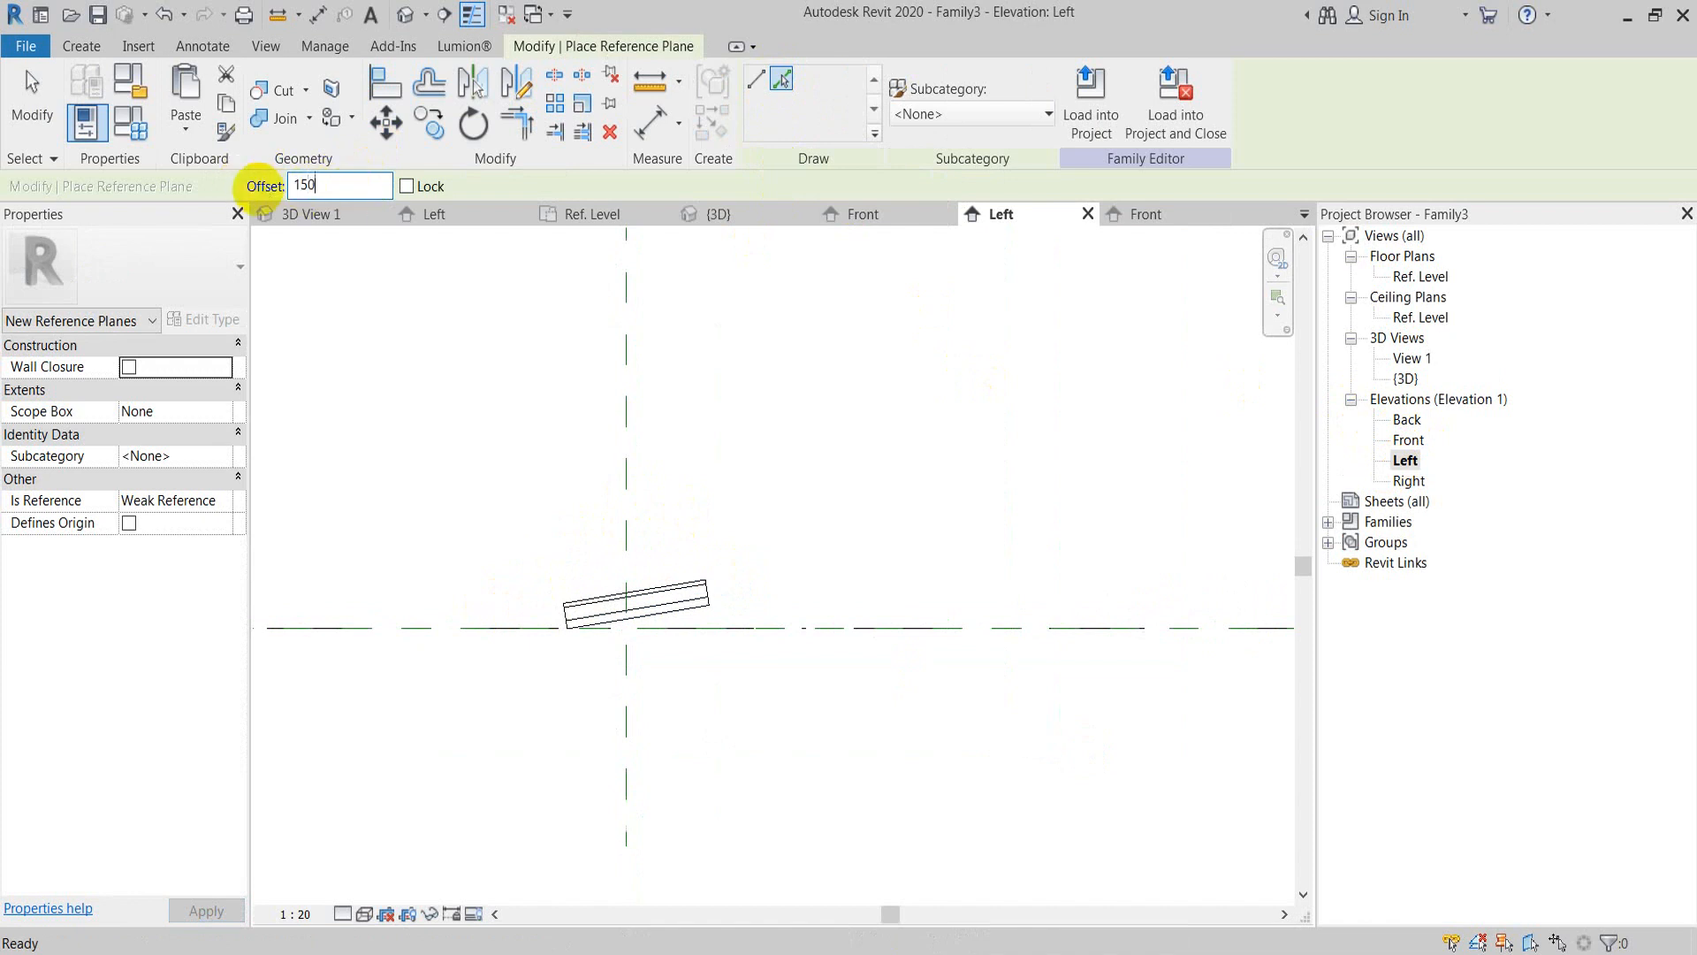
left_click(634, 404)
left_click(621, 404)
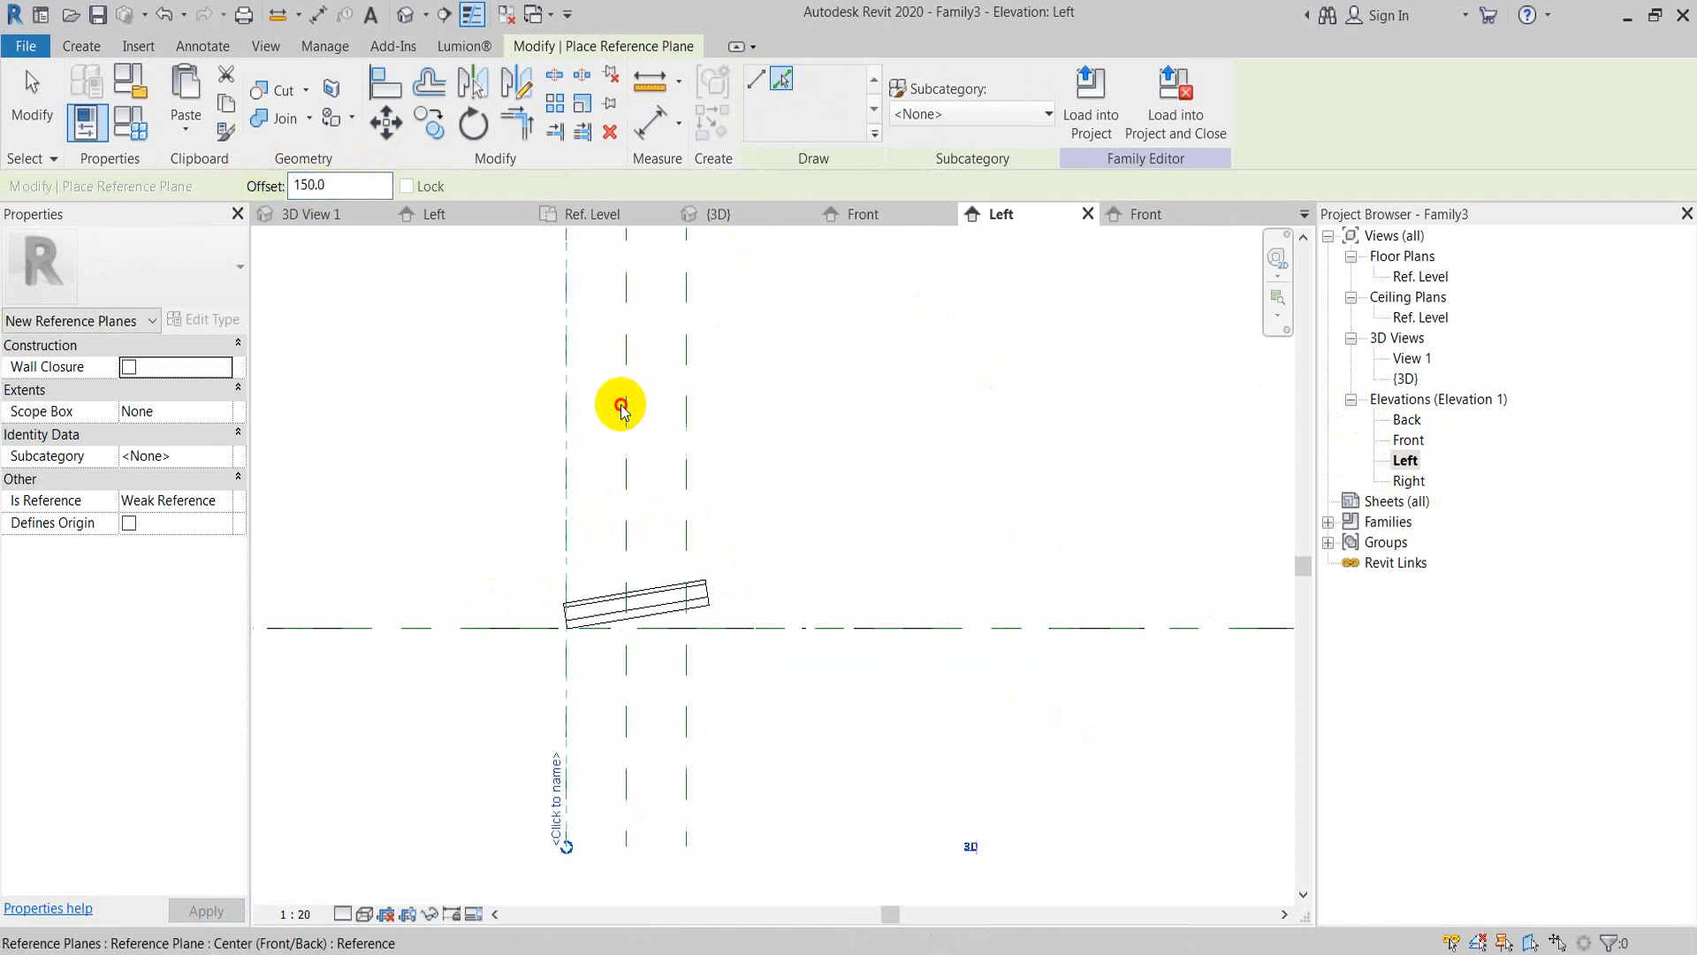
key("Escape")
Step: Load Family3 with the new reference planes into Family2, overwriting the existing version
left_click(769, 88)
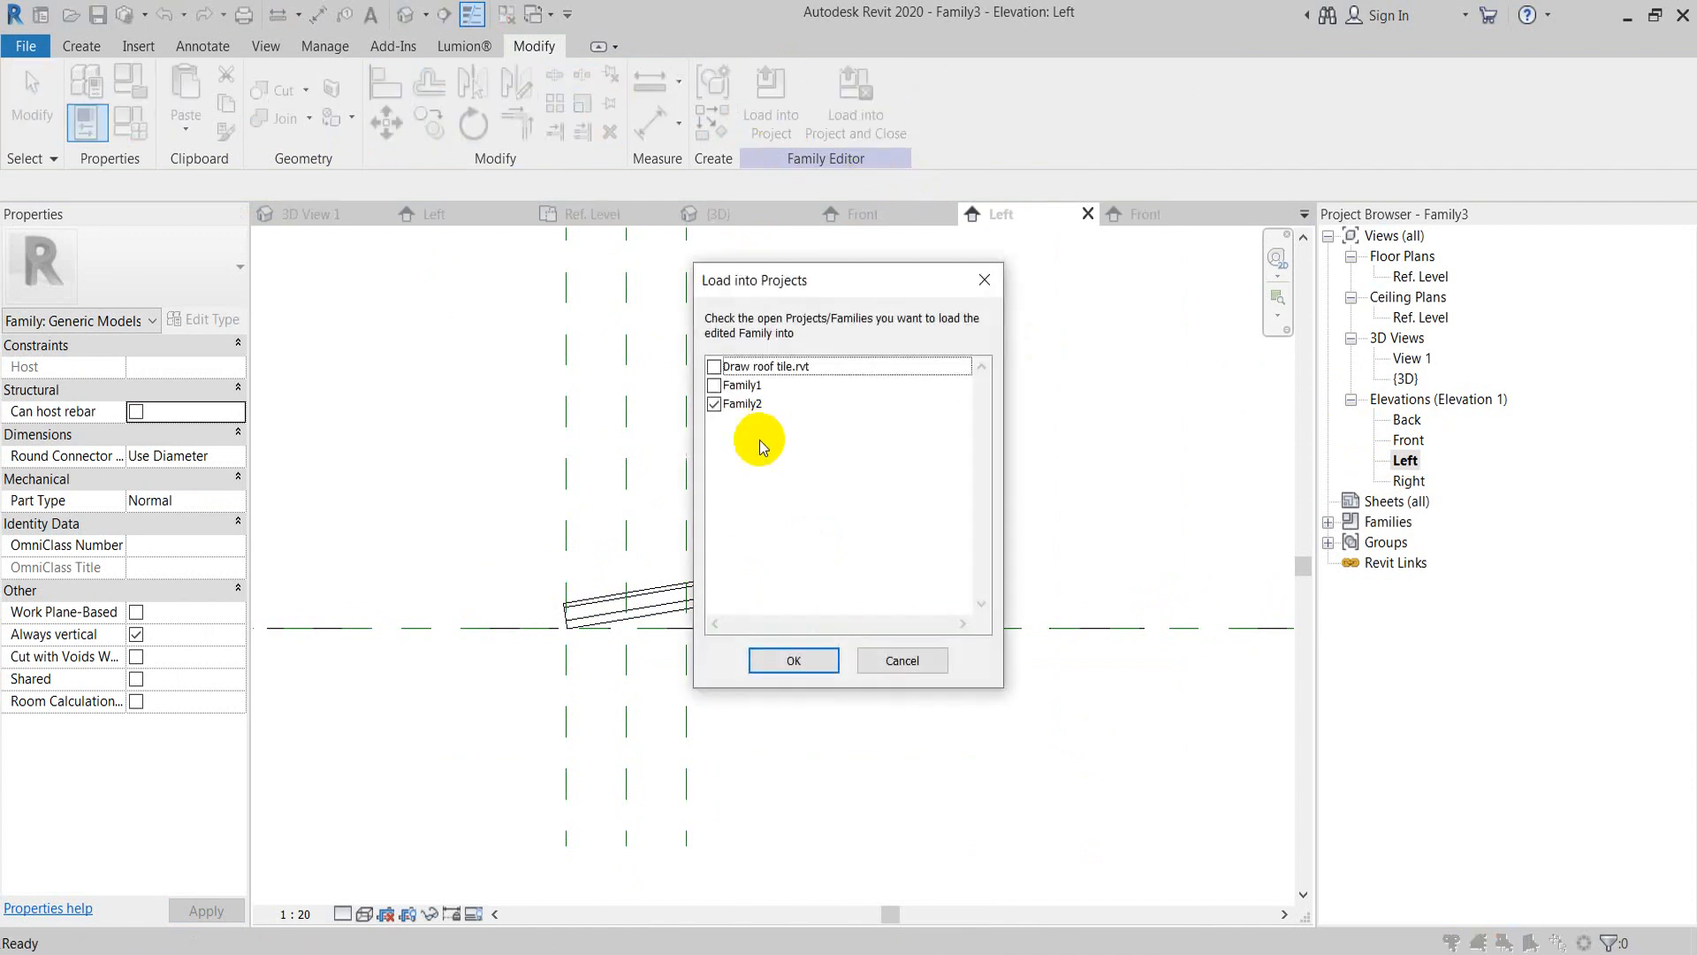
left_click(813, 659)
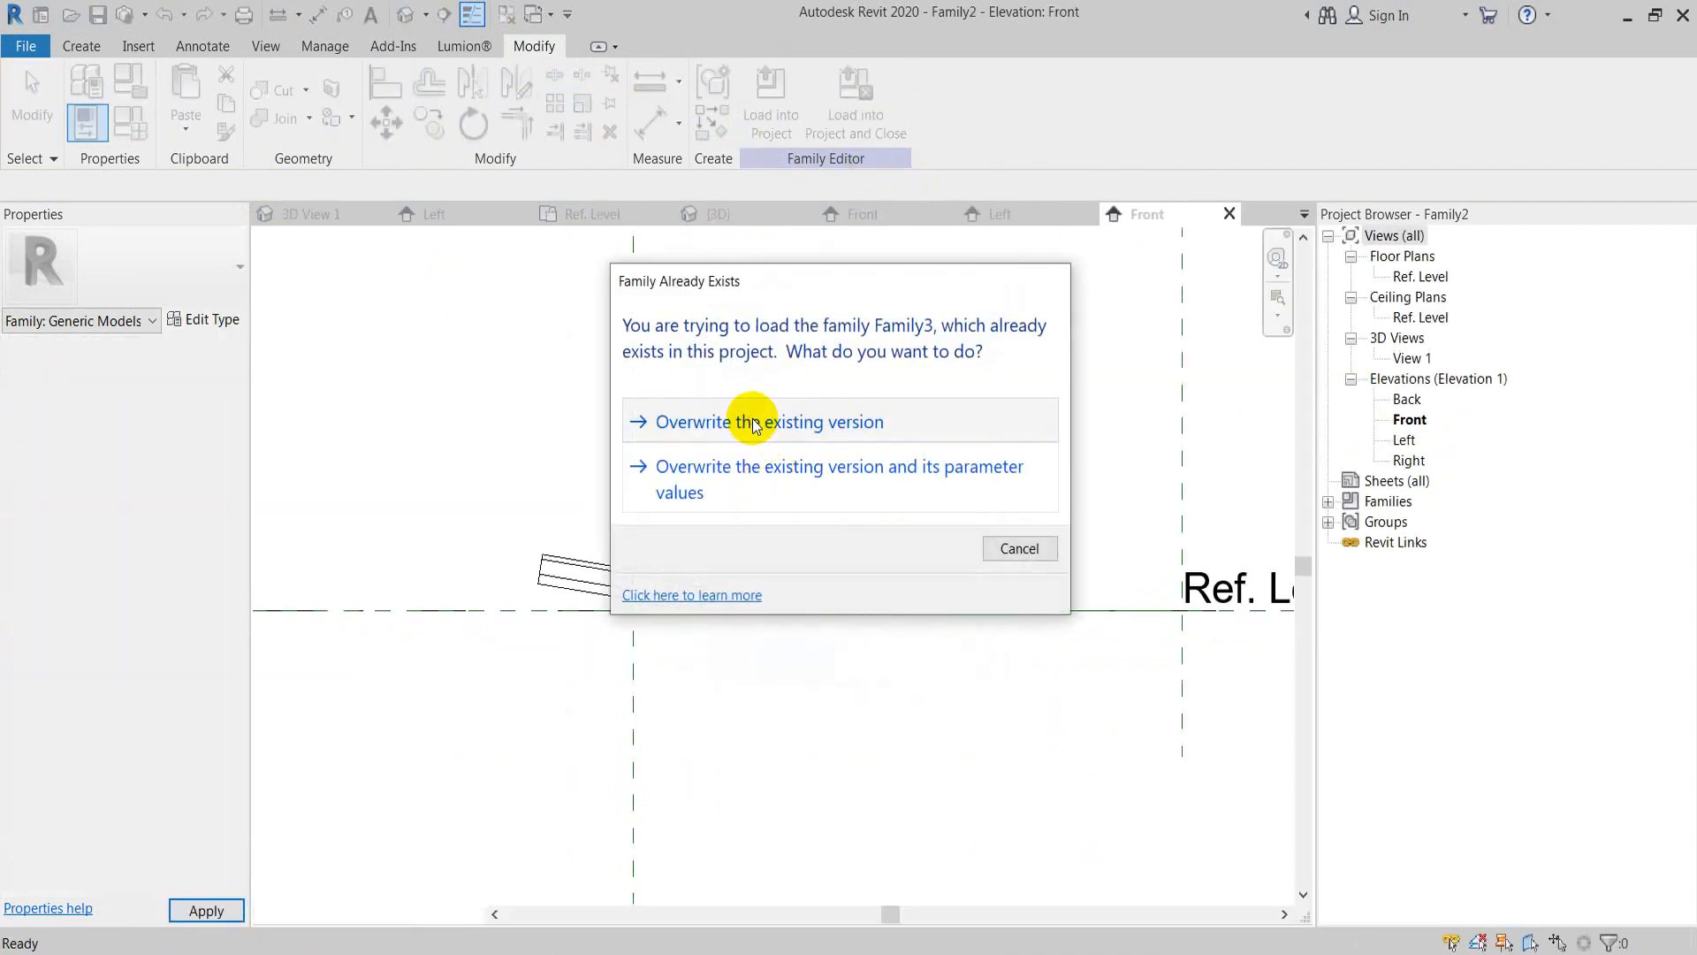
left_click(753, 421)
Step: Align the tile's 150 mm offset reference plane to the Left reference plane and lock the alignment
key("a")
key("l")
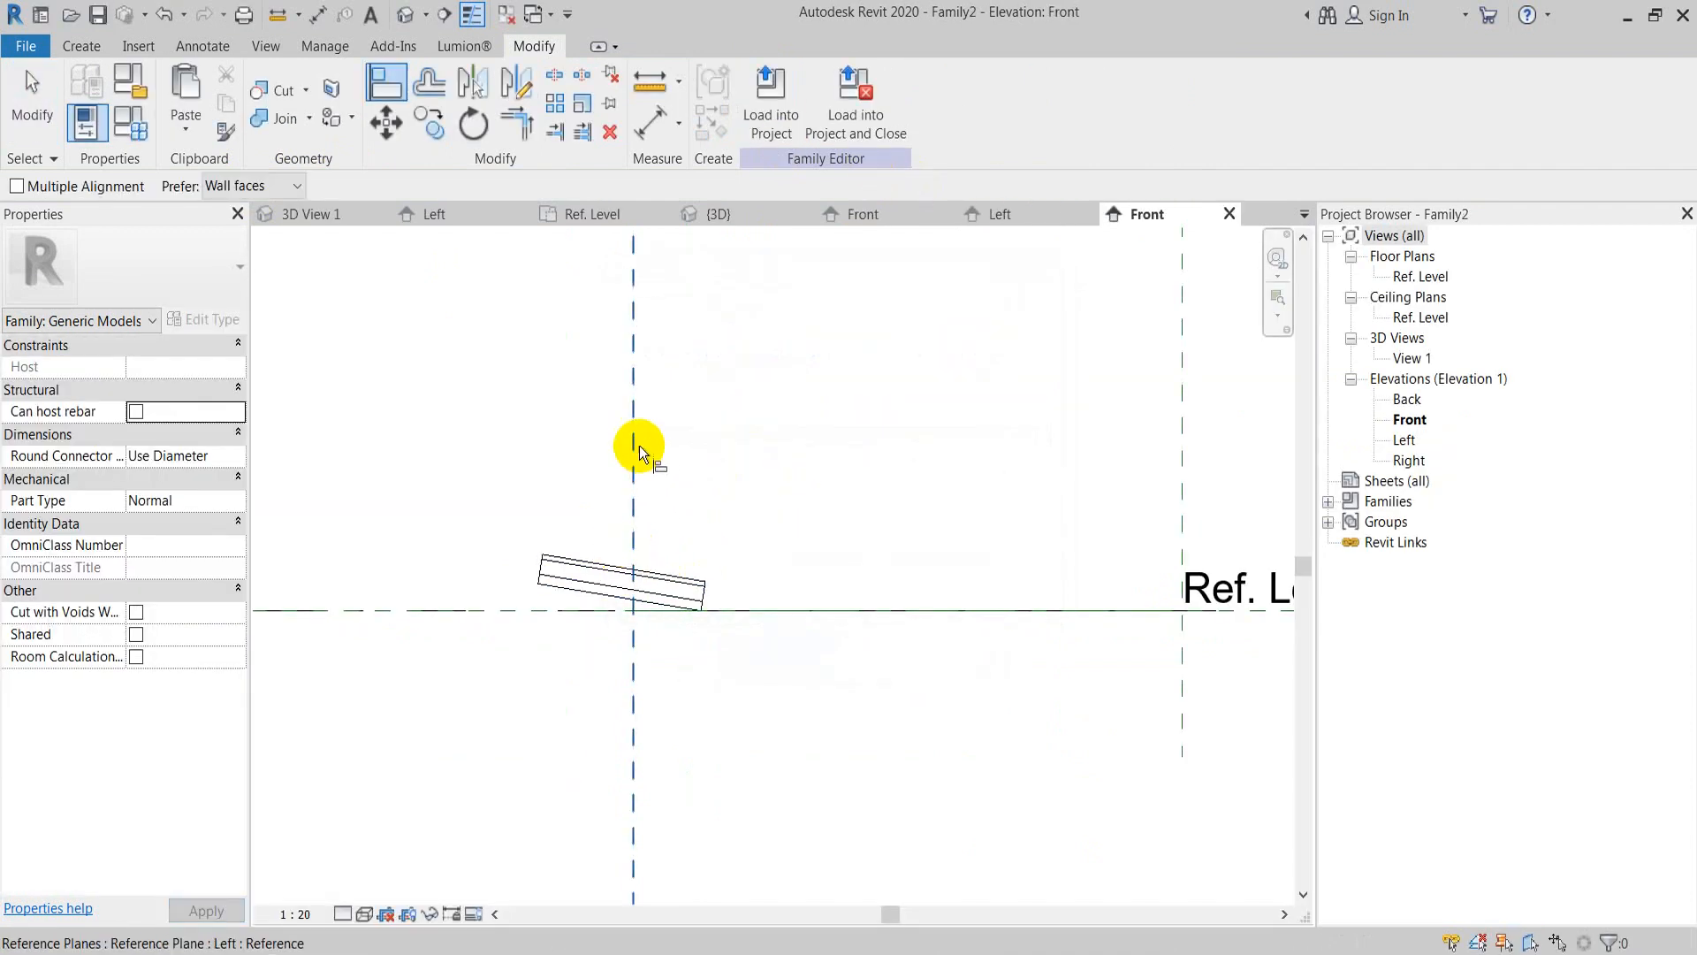
left_click(635, 445)
left_click(606, 535)
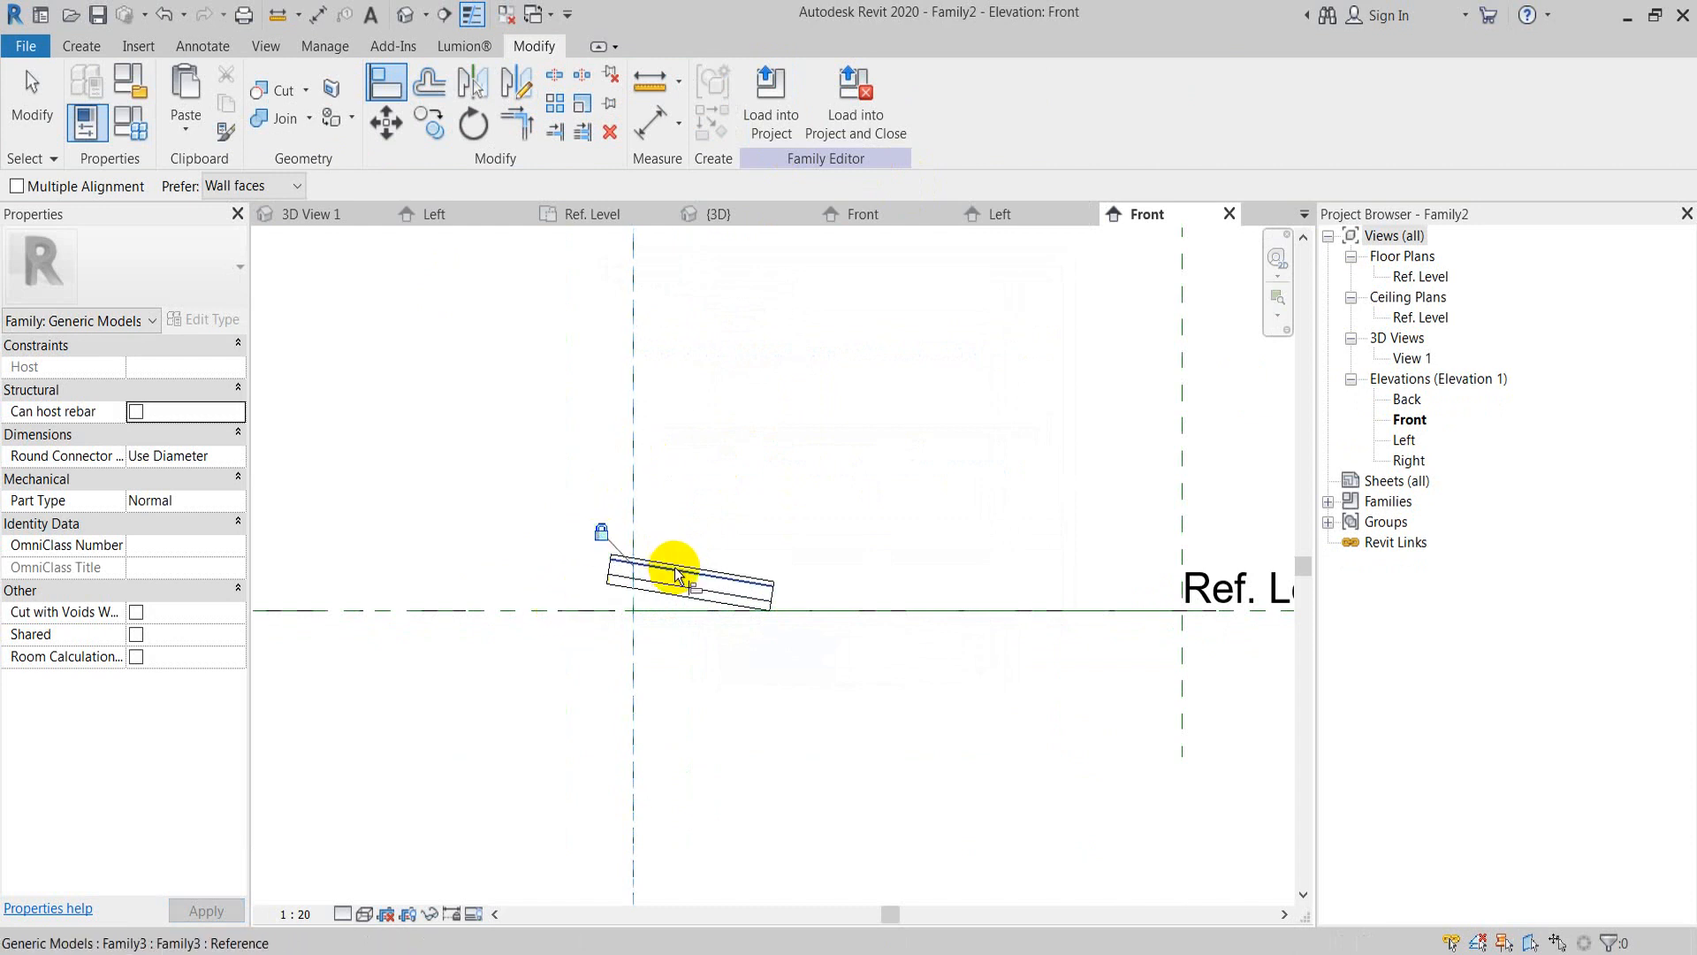
scroll(672, 567, "down", 2)
key("Escape")
Step: Align the first tile with the Ref. Level line in Family2's Front elevation
left_click(698, 575)
middle_click_drag(806, 554, 708, 584)
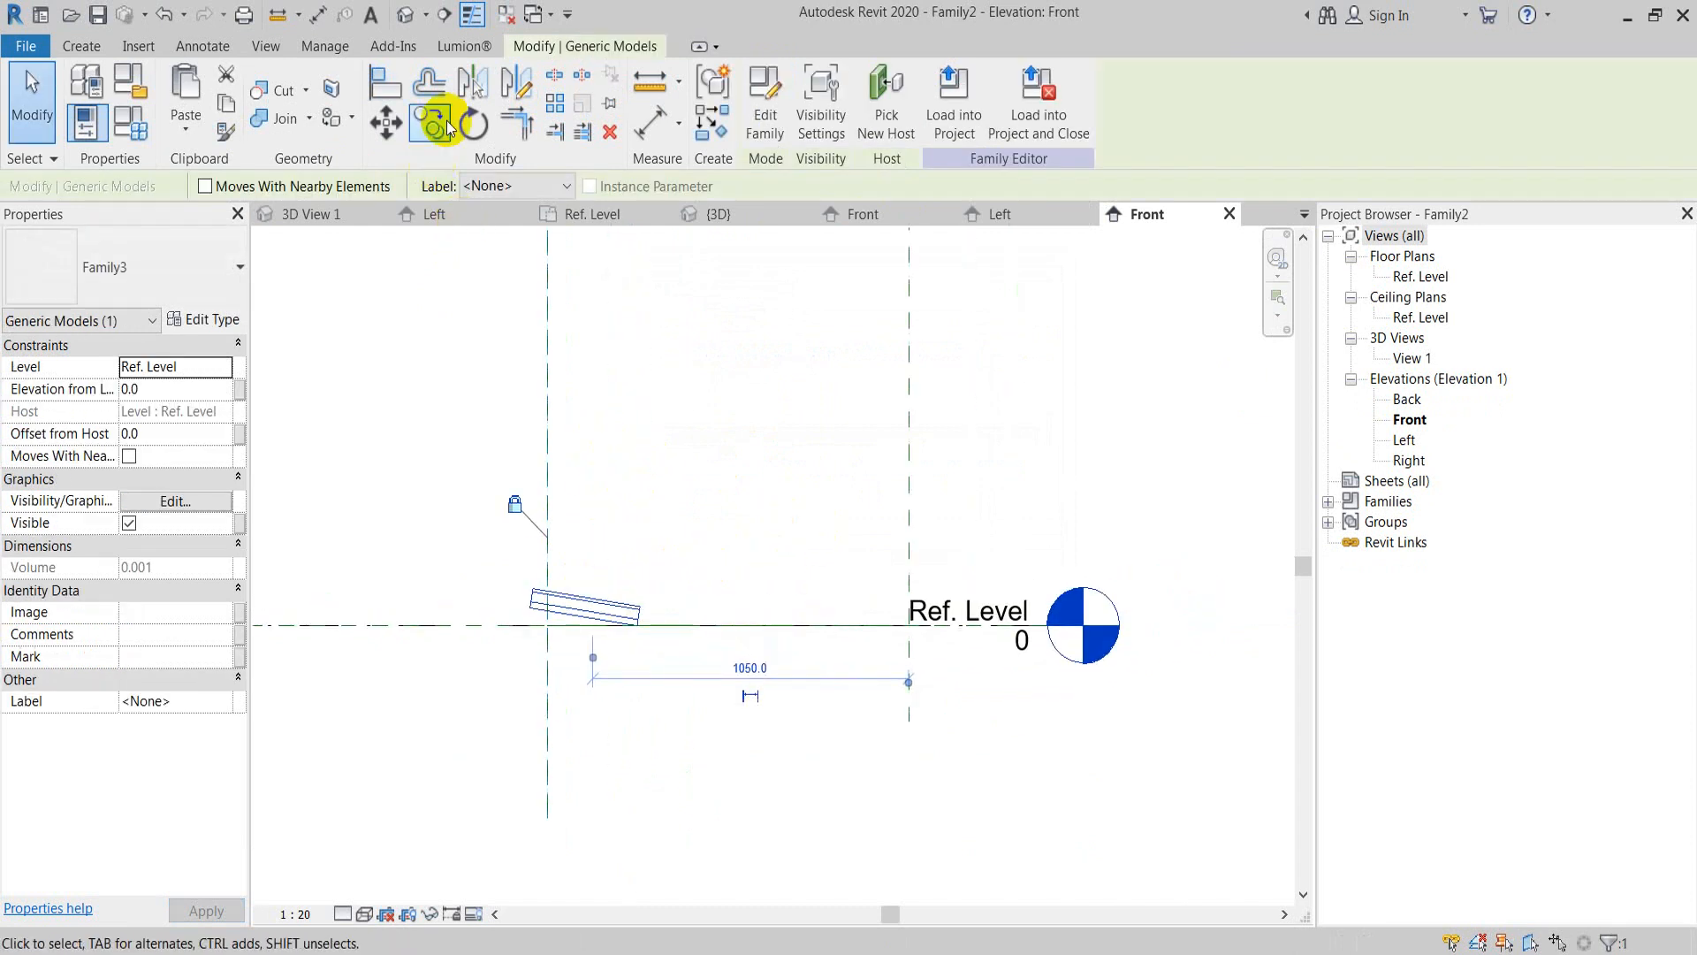
key("a")
key("l")
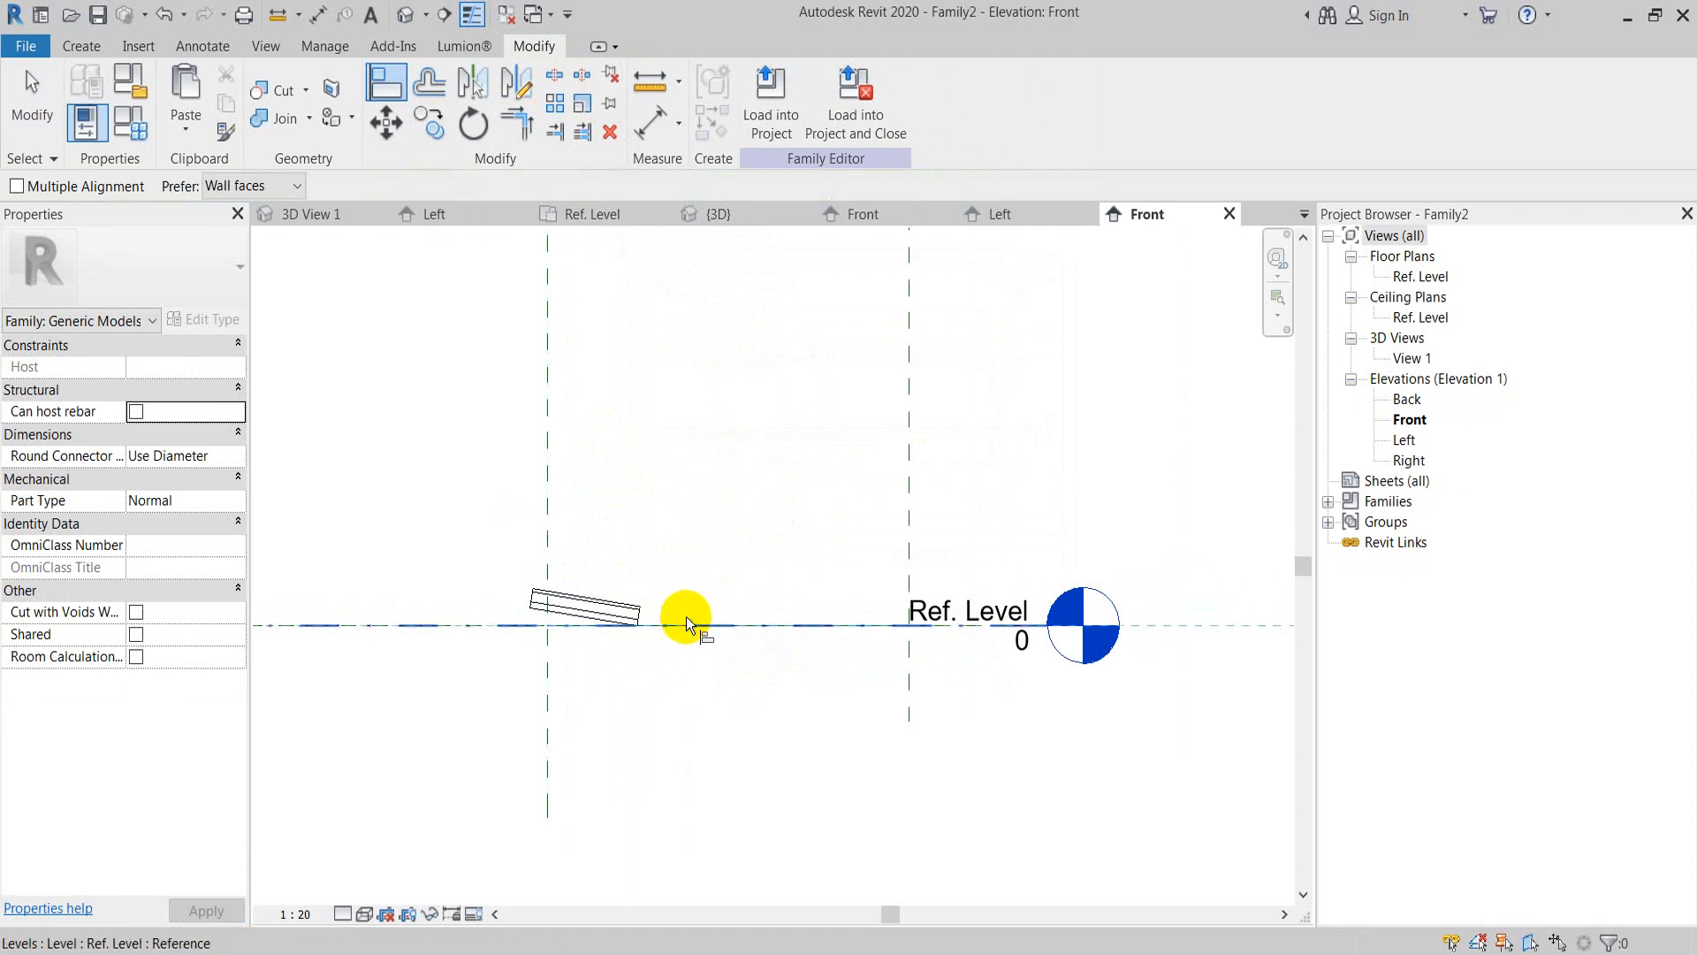
left_click(385, 624)
left_click(650, 625)
key("Escape")
key("Escape")
Step: Array the tile linearly as a grouped array of 2, moving the last item from the Left to the Right reference plane
left_click(623, 608)
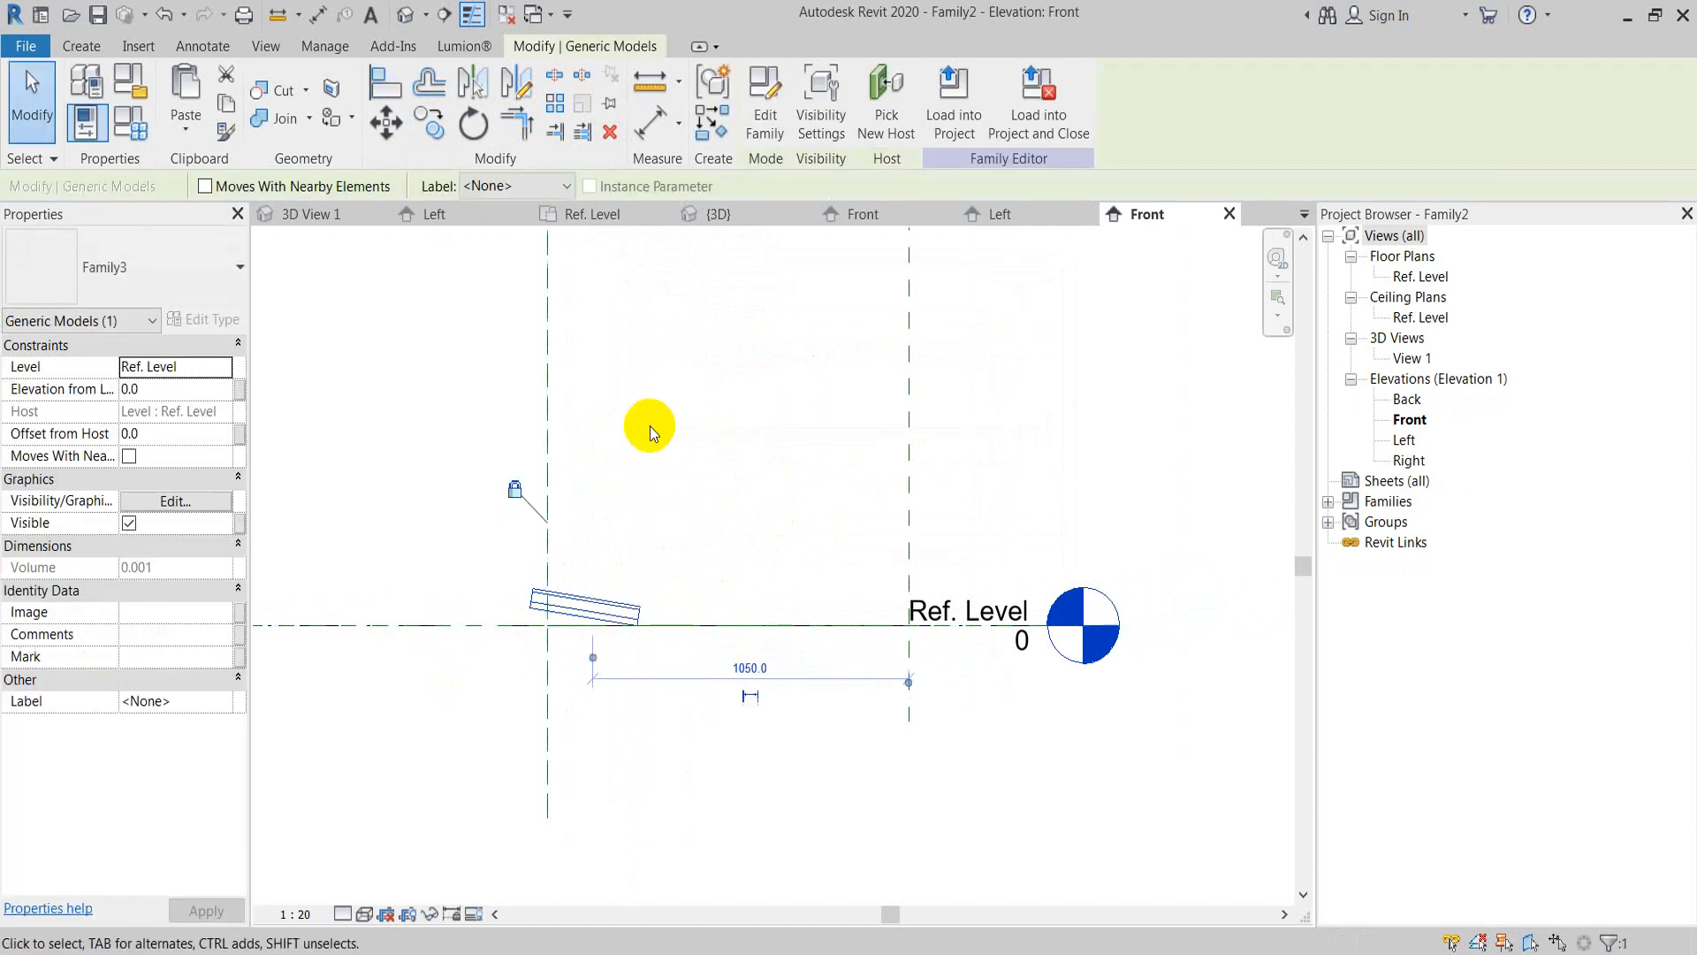
left_click(554, 103)
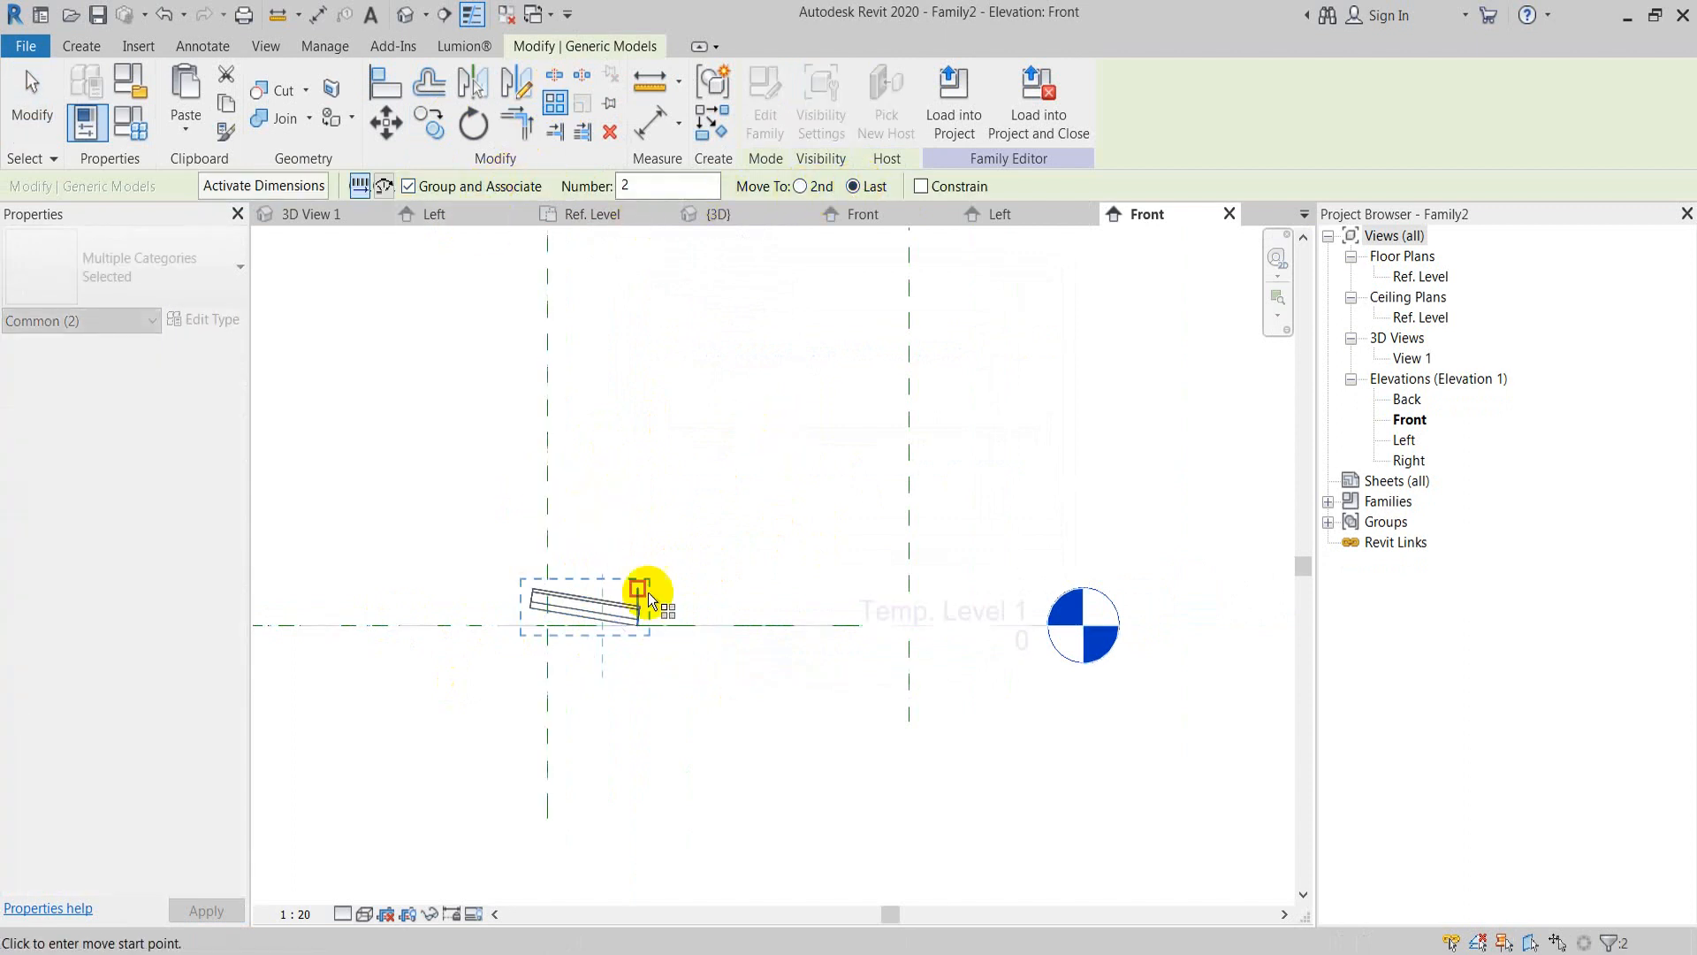
left_click(547, 517)
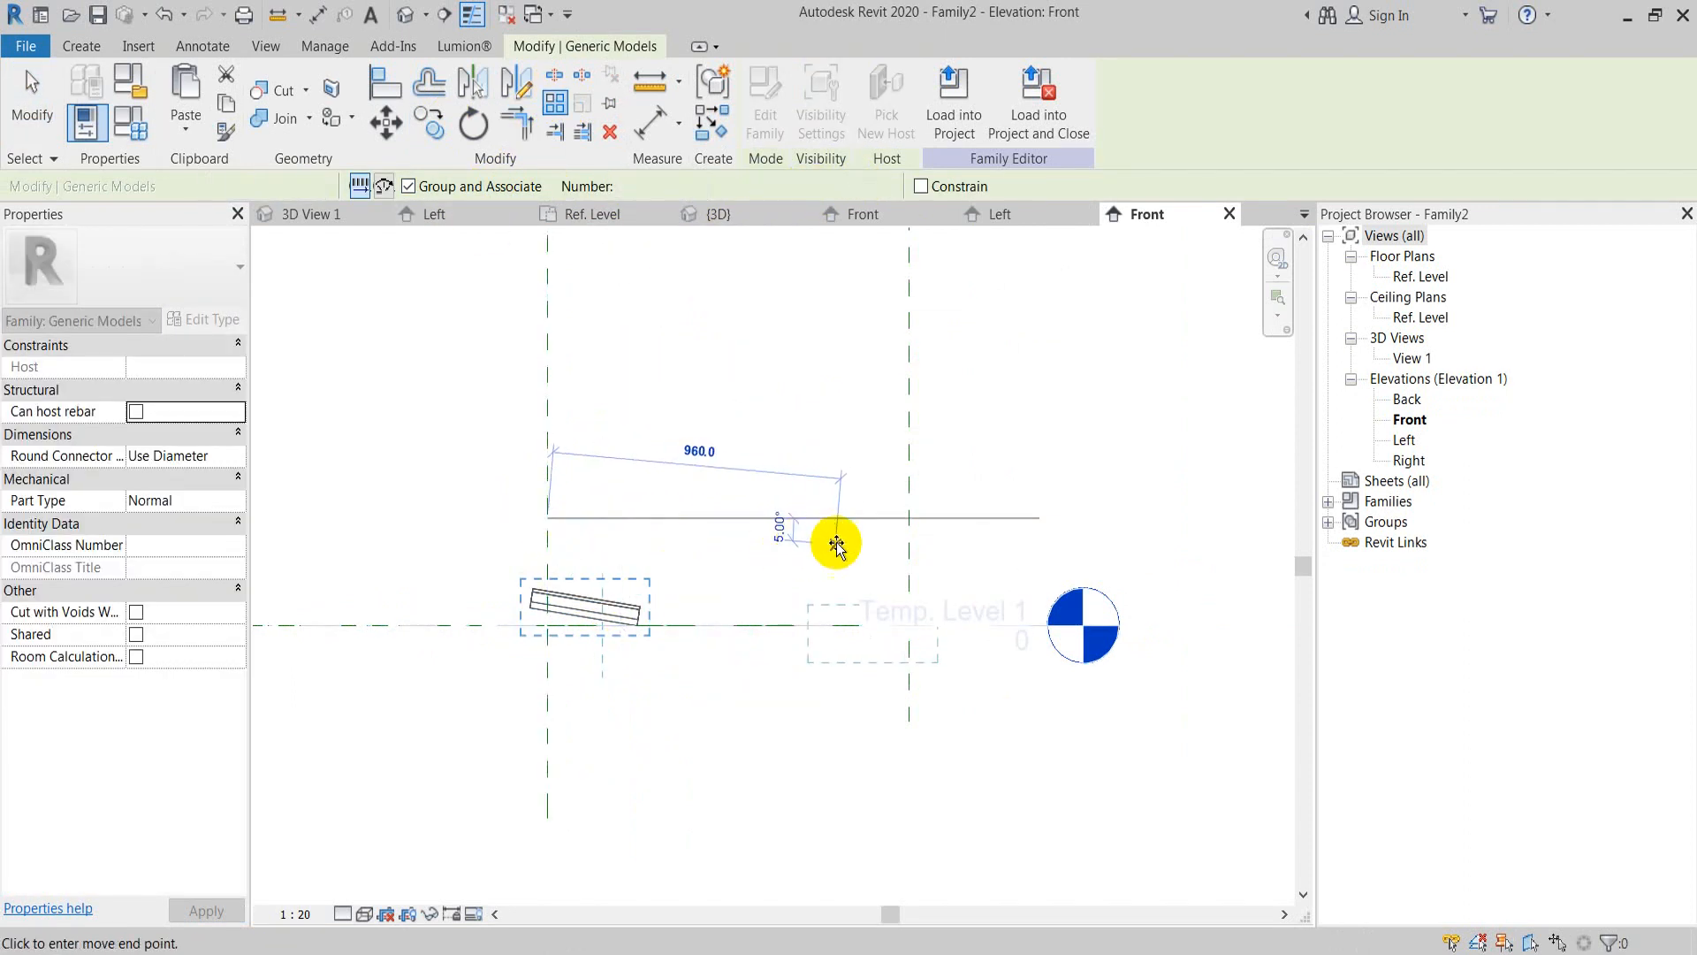
left_click(901, 522)
key("Return")
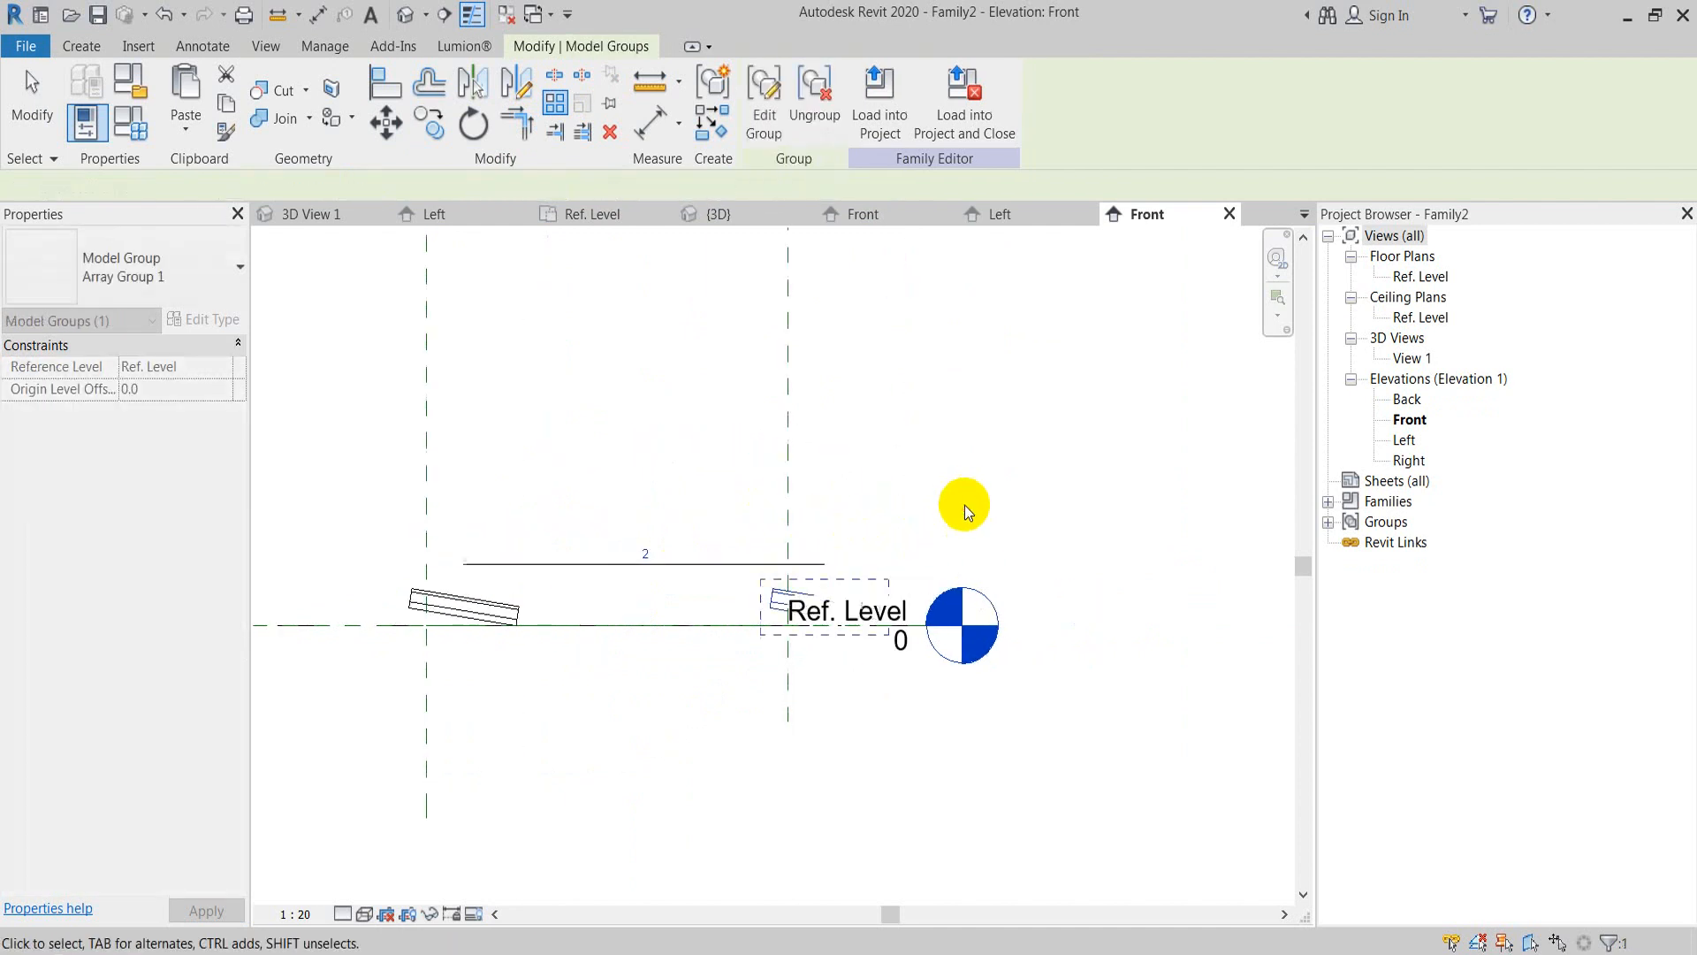
Step: Extend the Ref. Level line so its head and label sit clear of the second arrayed tile
key("a")
key("l")
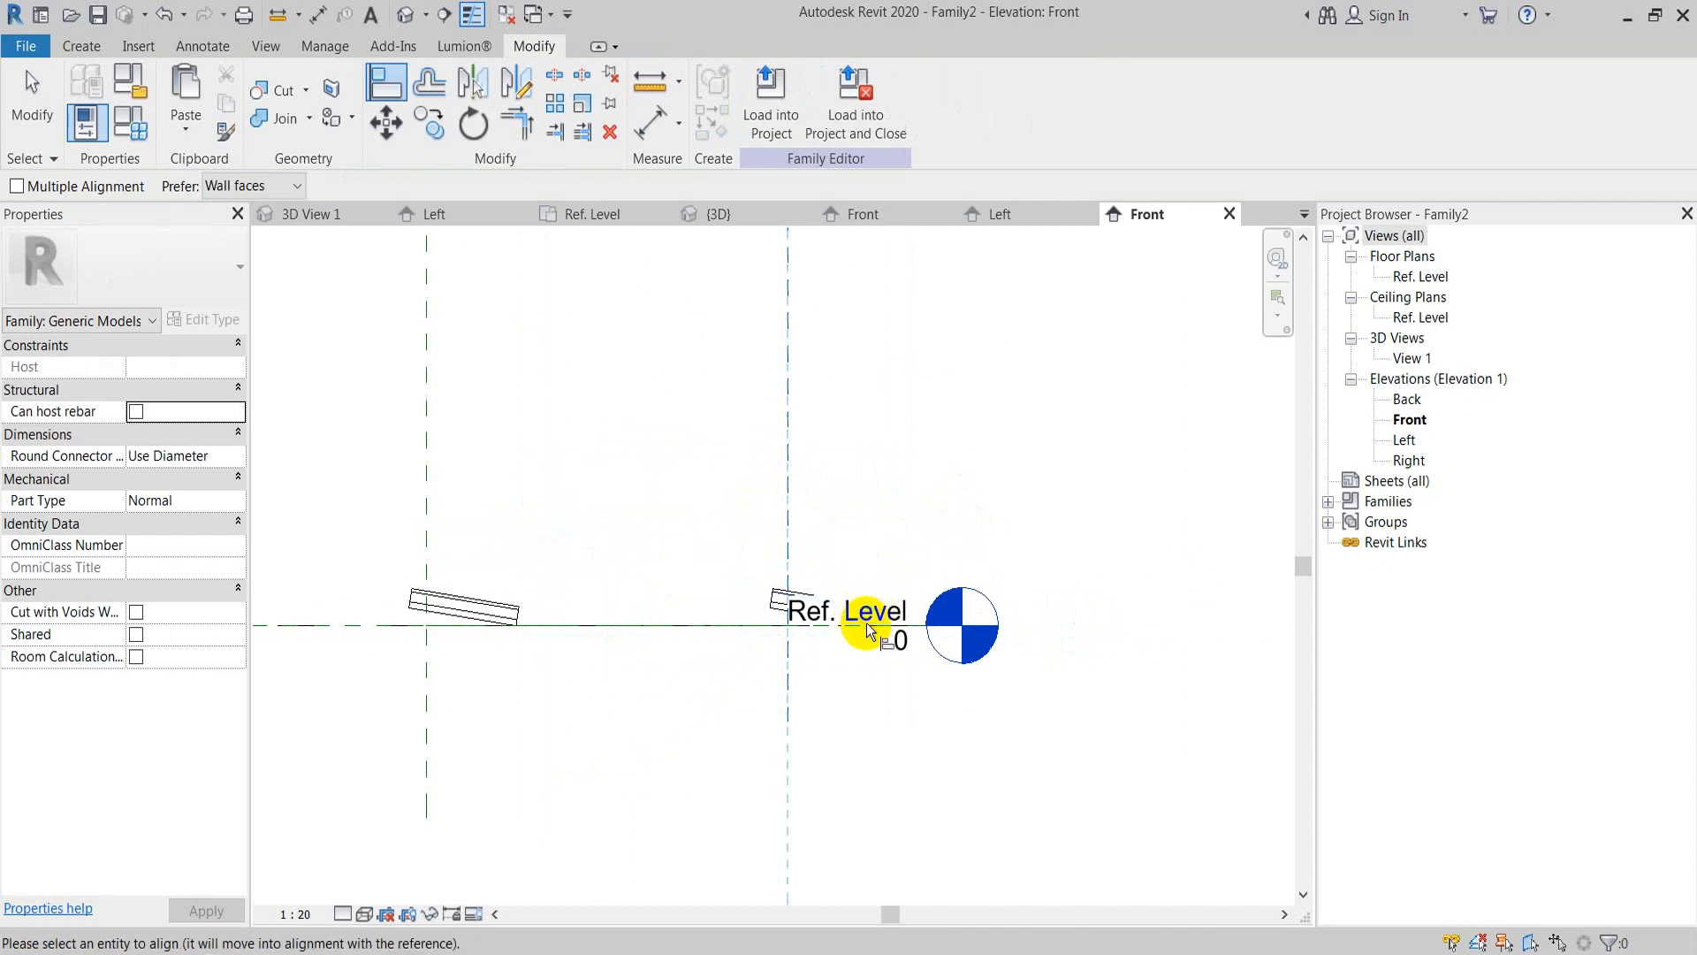
key("Escape")
key("Escape")
left_click(746, 625)
left_click(811, 633)
left_click(901, 638)
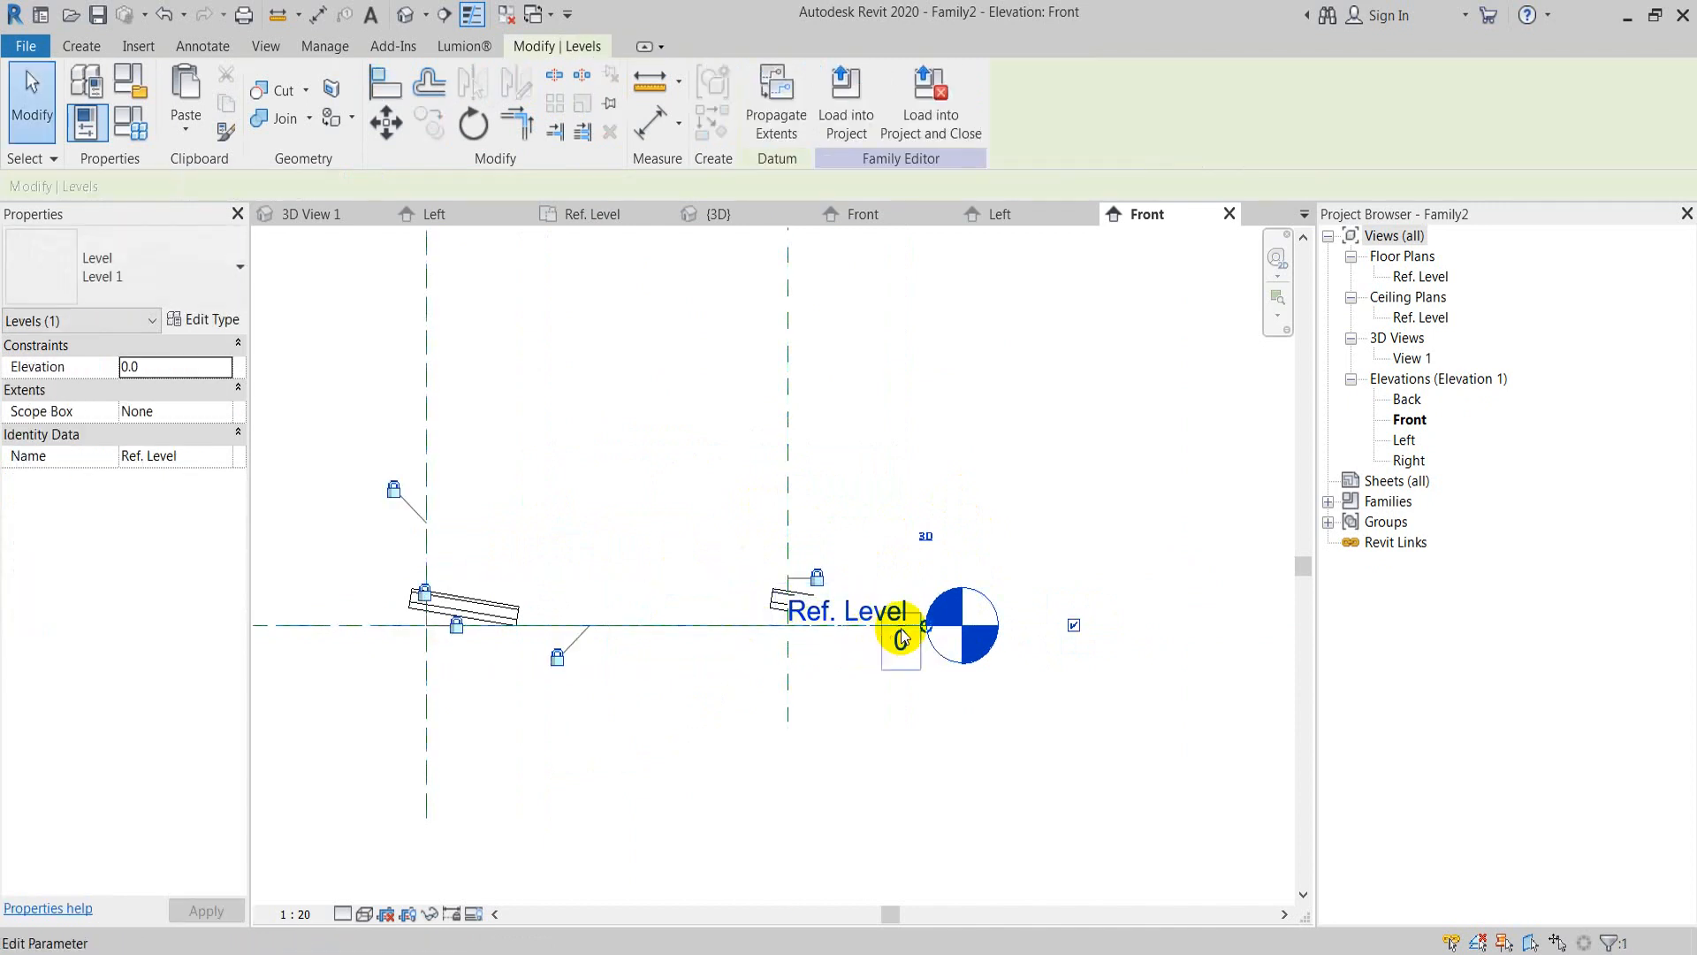
left_click_drag(937, 625, 1226, 626)
key("Escape")
Step: Align the second tile's Center (Front/Back) plane to the Right reference plane and lock it, removing the unsatisfied constraints
key("a")
key("l")
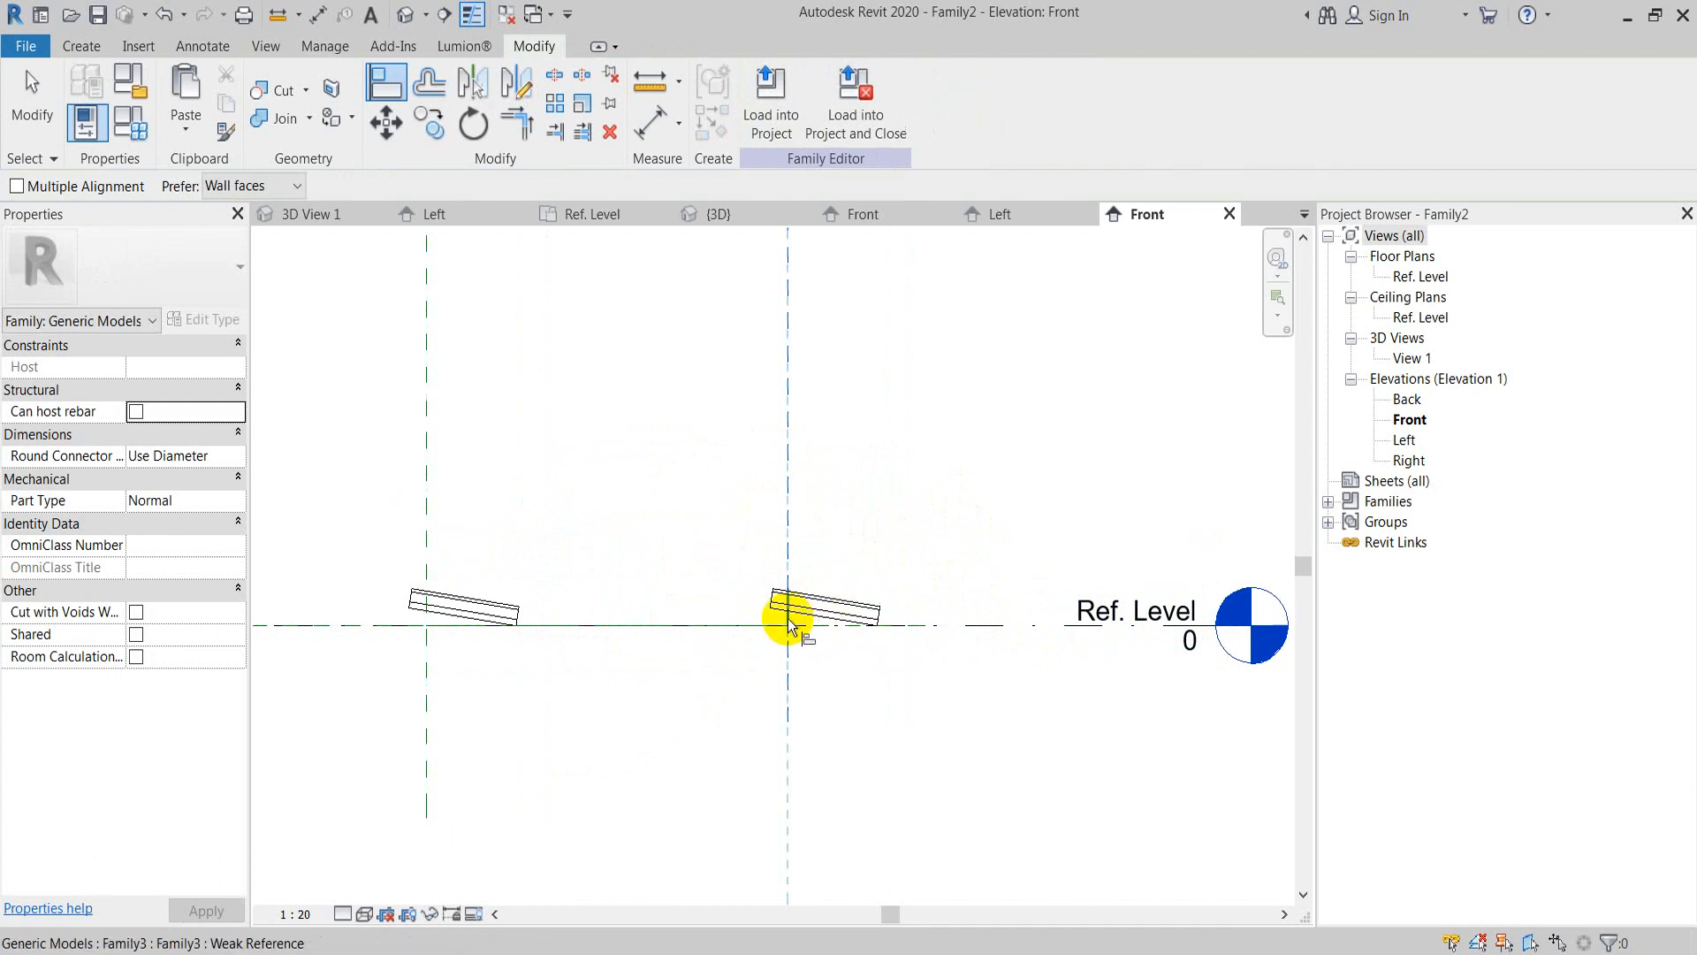
left_click(803, 583)
left_click(831, 610)
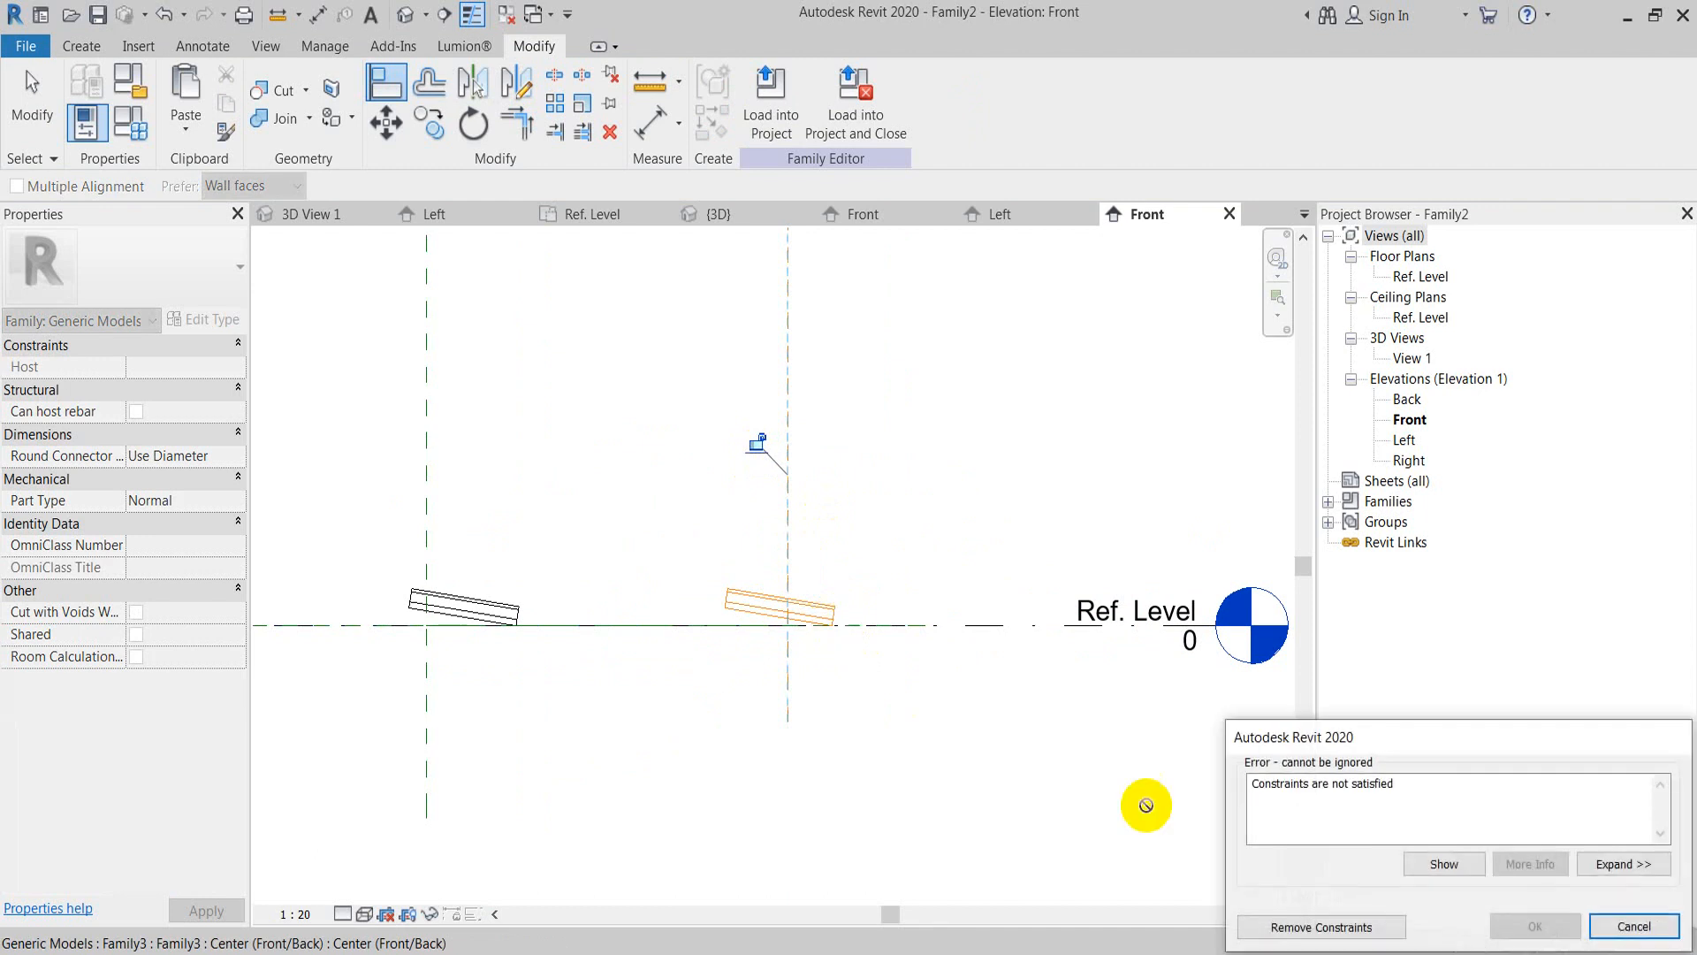
left_click(1290, 927)
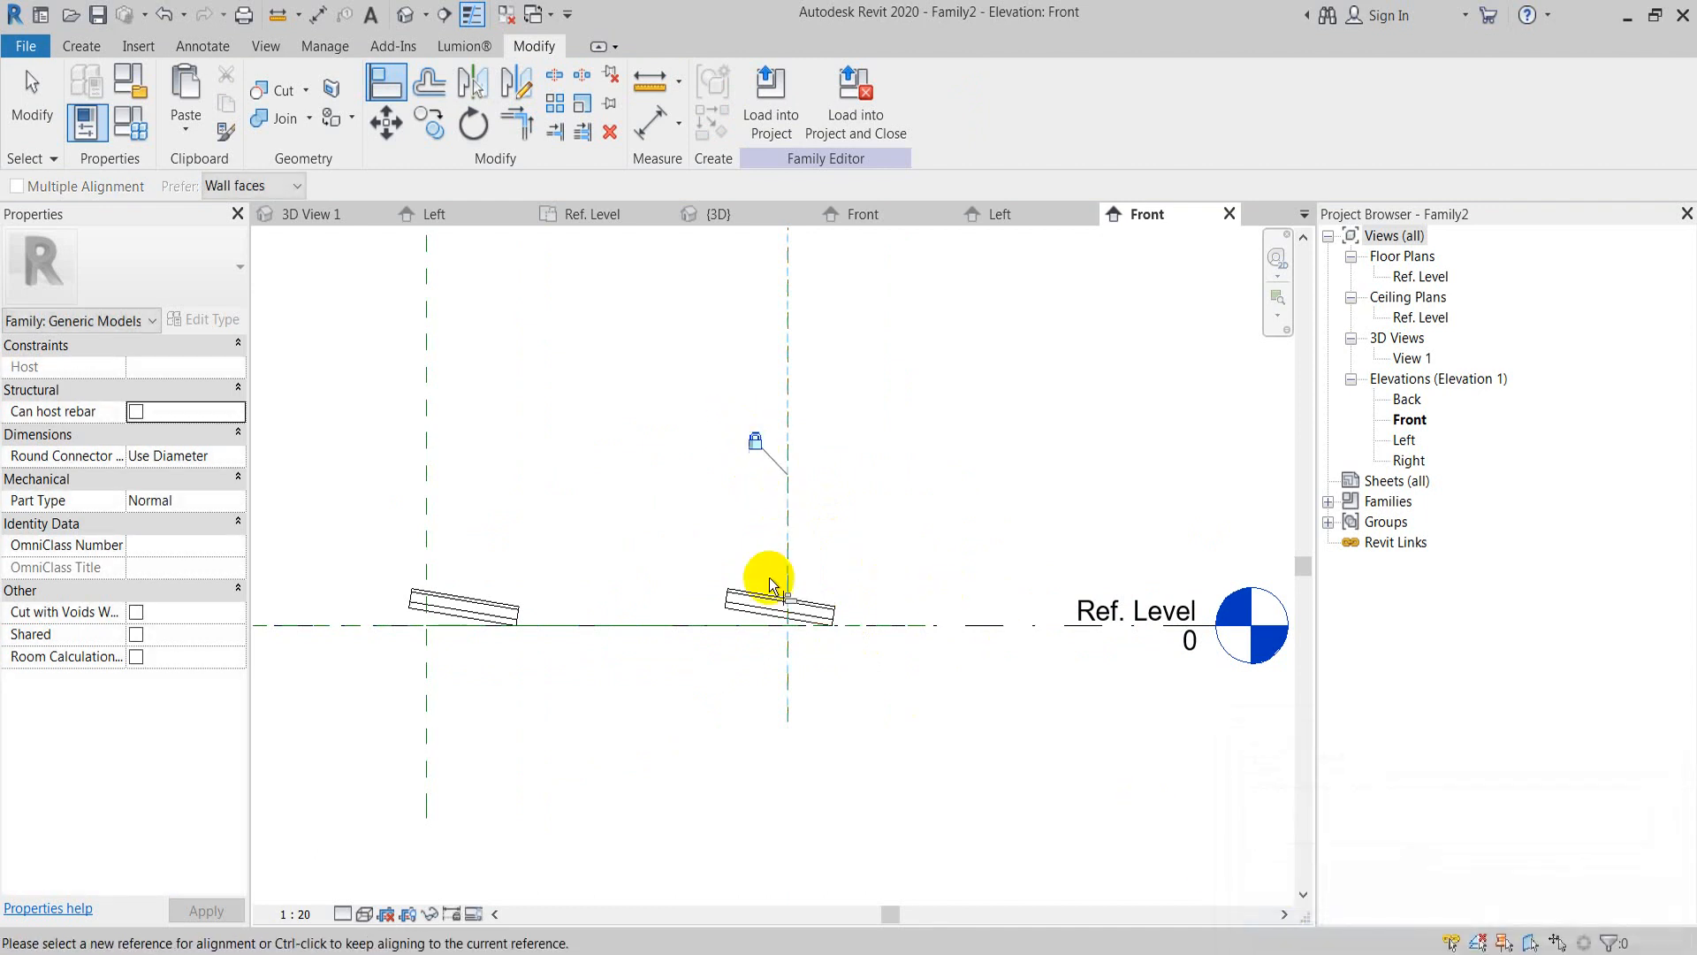
key("Escape")
Step: Label the tile array's count with a new instance family parameter named array
left_click(750, 617)
middle_click_drag(503, 573, 541, 573)
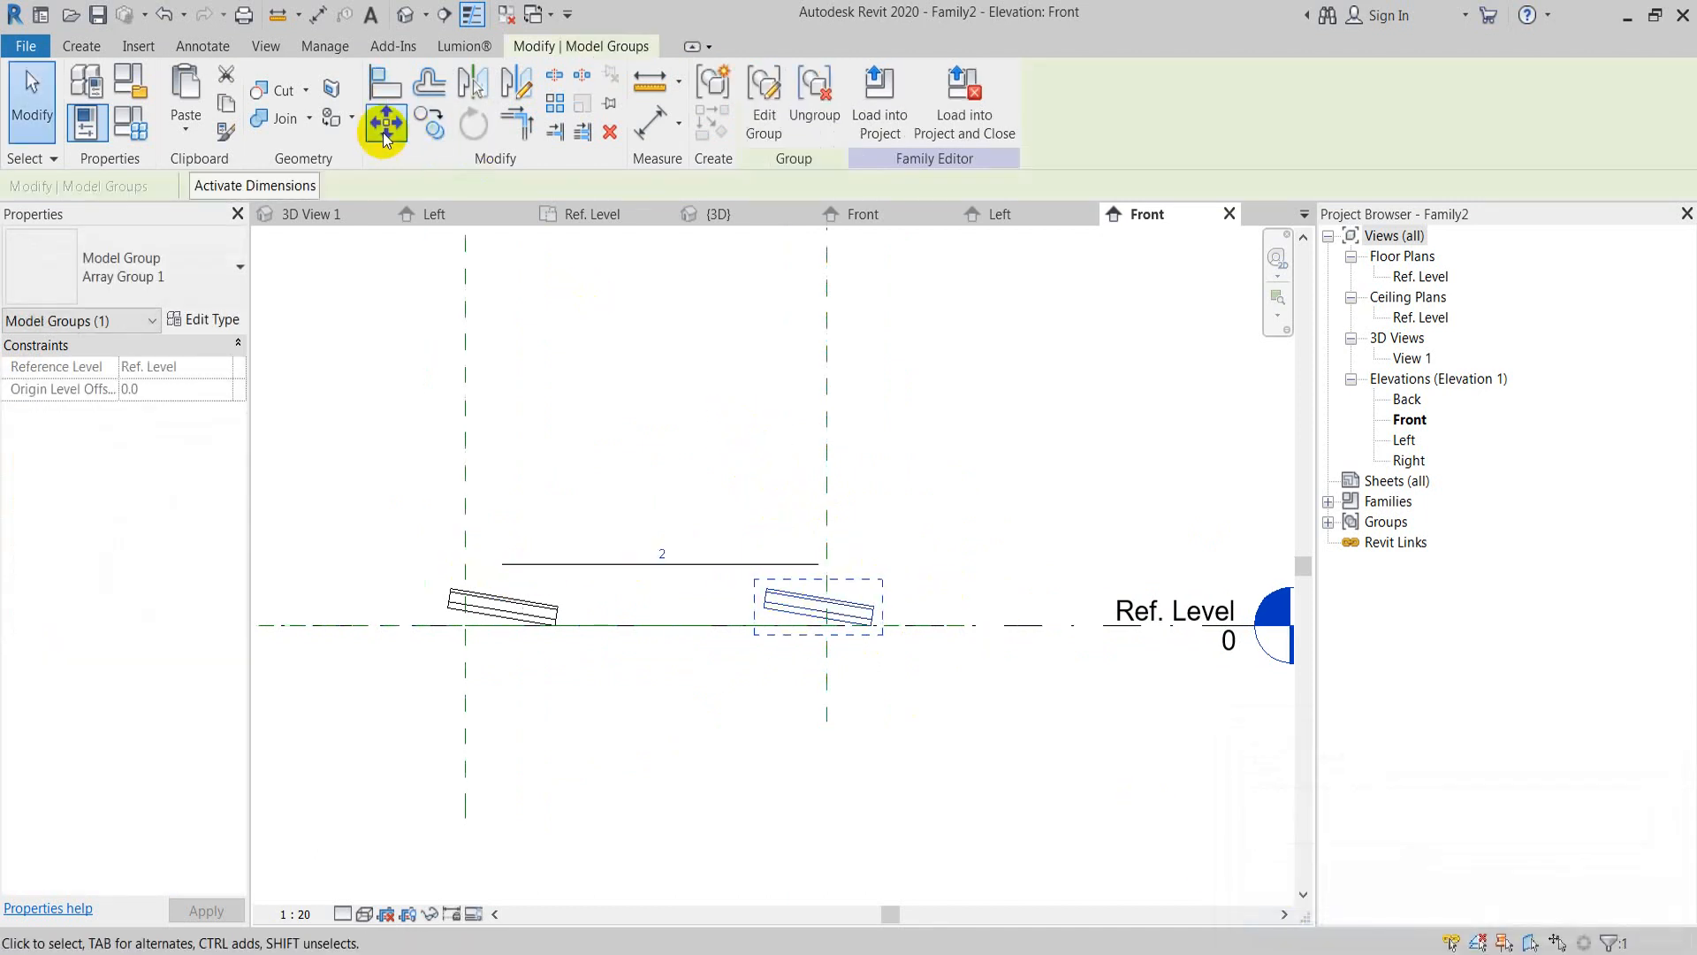
left_click(601, 559)
left_click(351, 184)
left_click(355, 220)
type("array")
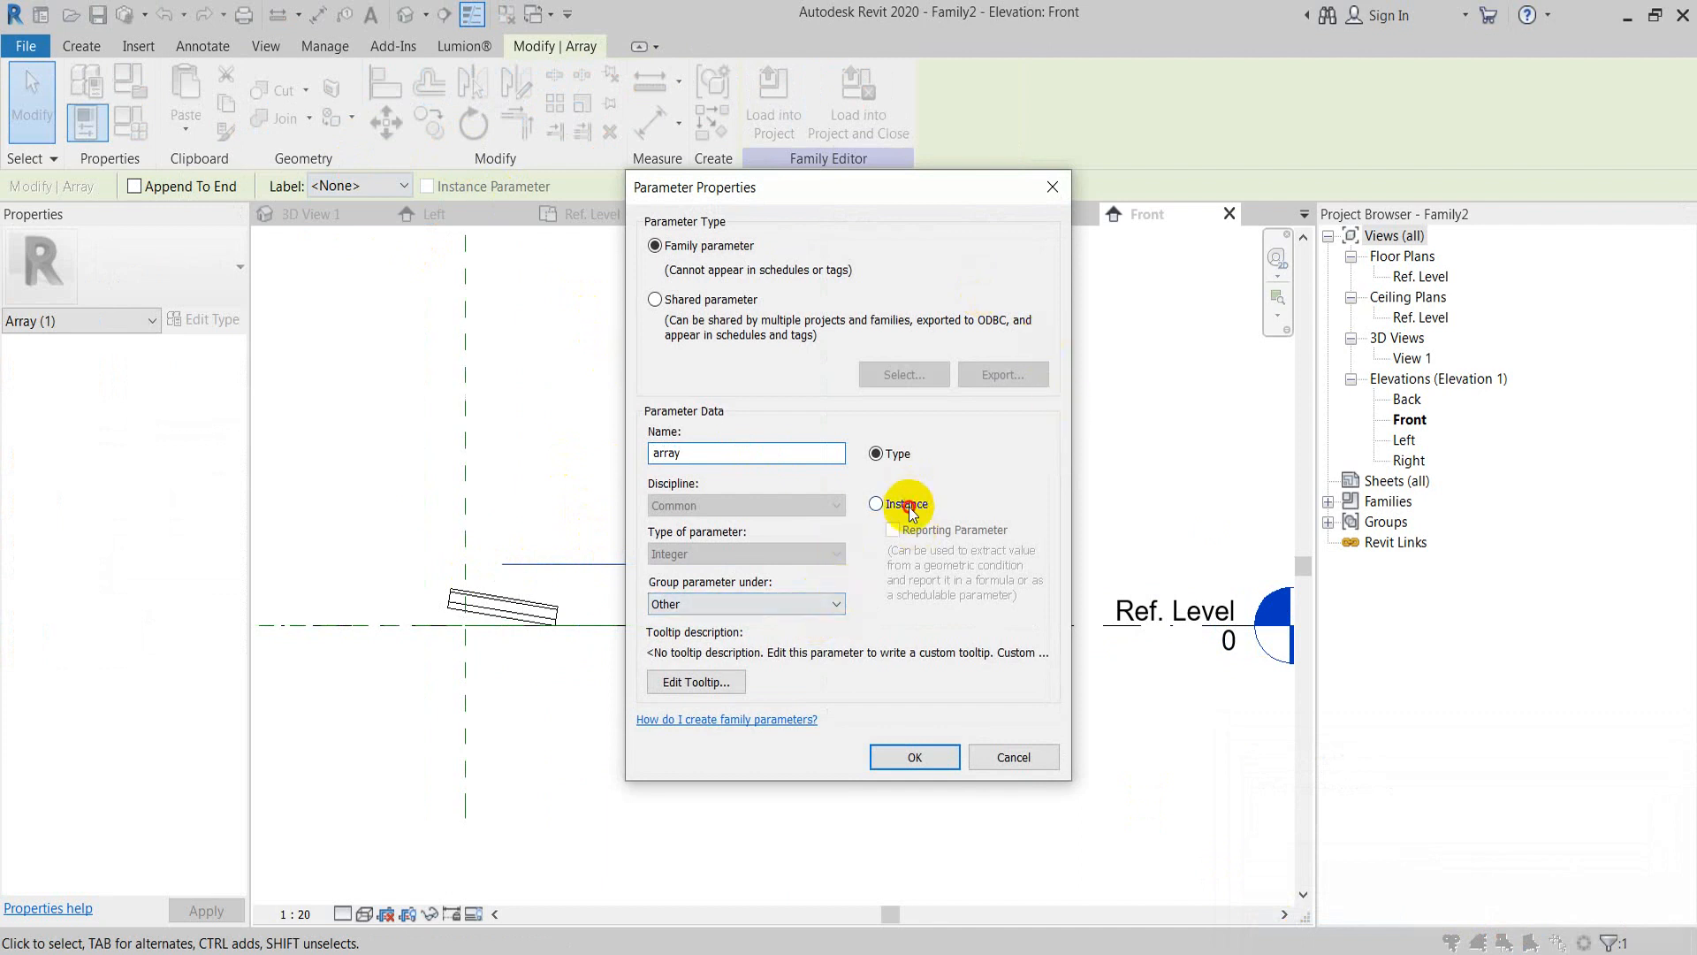
left_click(911, 753)
left_click(596, 433)
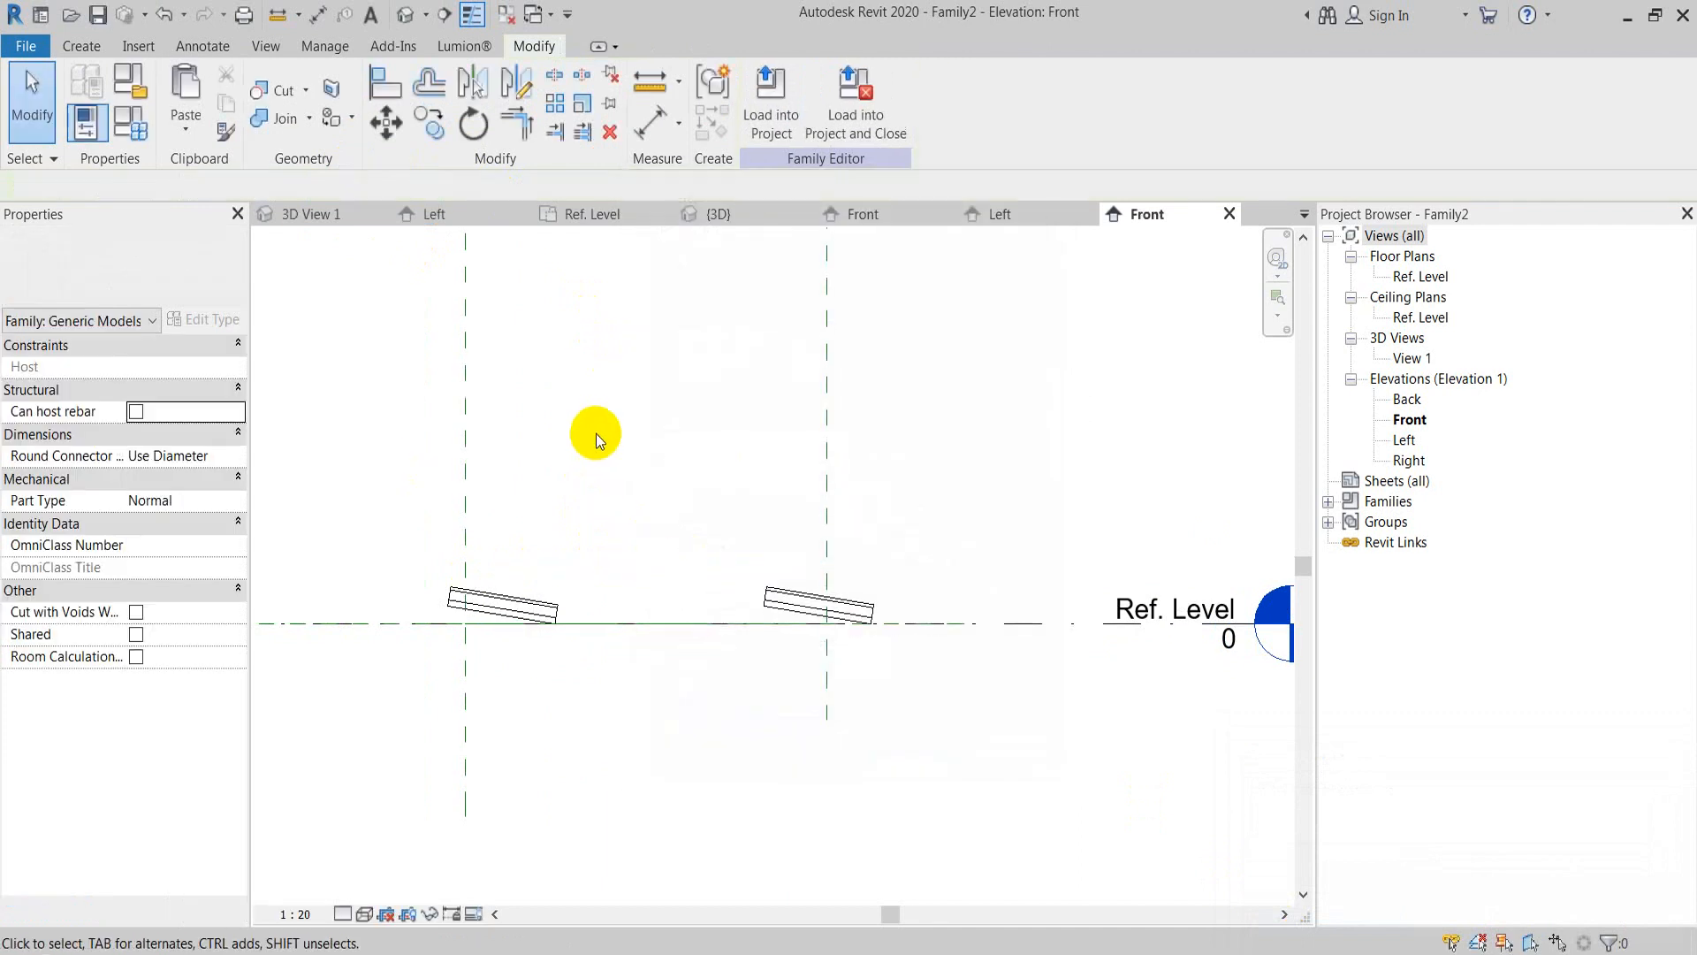
Step: Set the array parameter's formula to Length / 300 mm + 1 in the family types
left_click(131, 122)
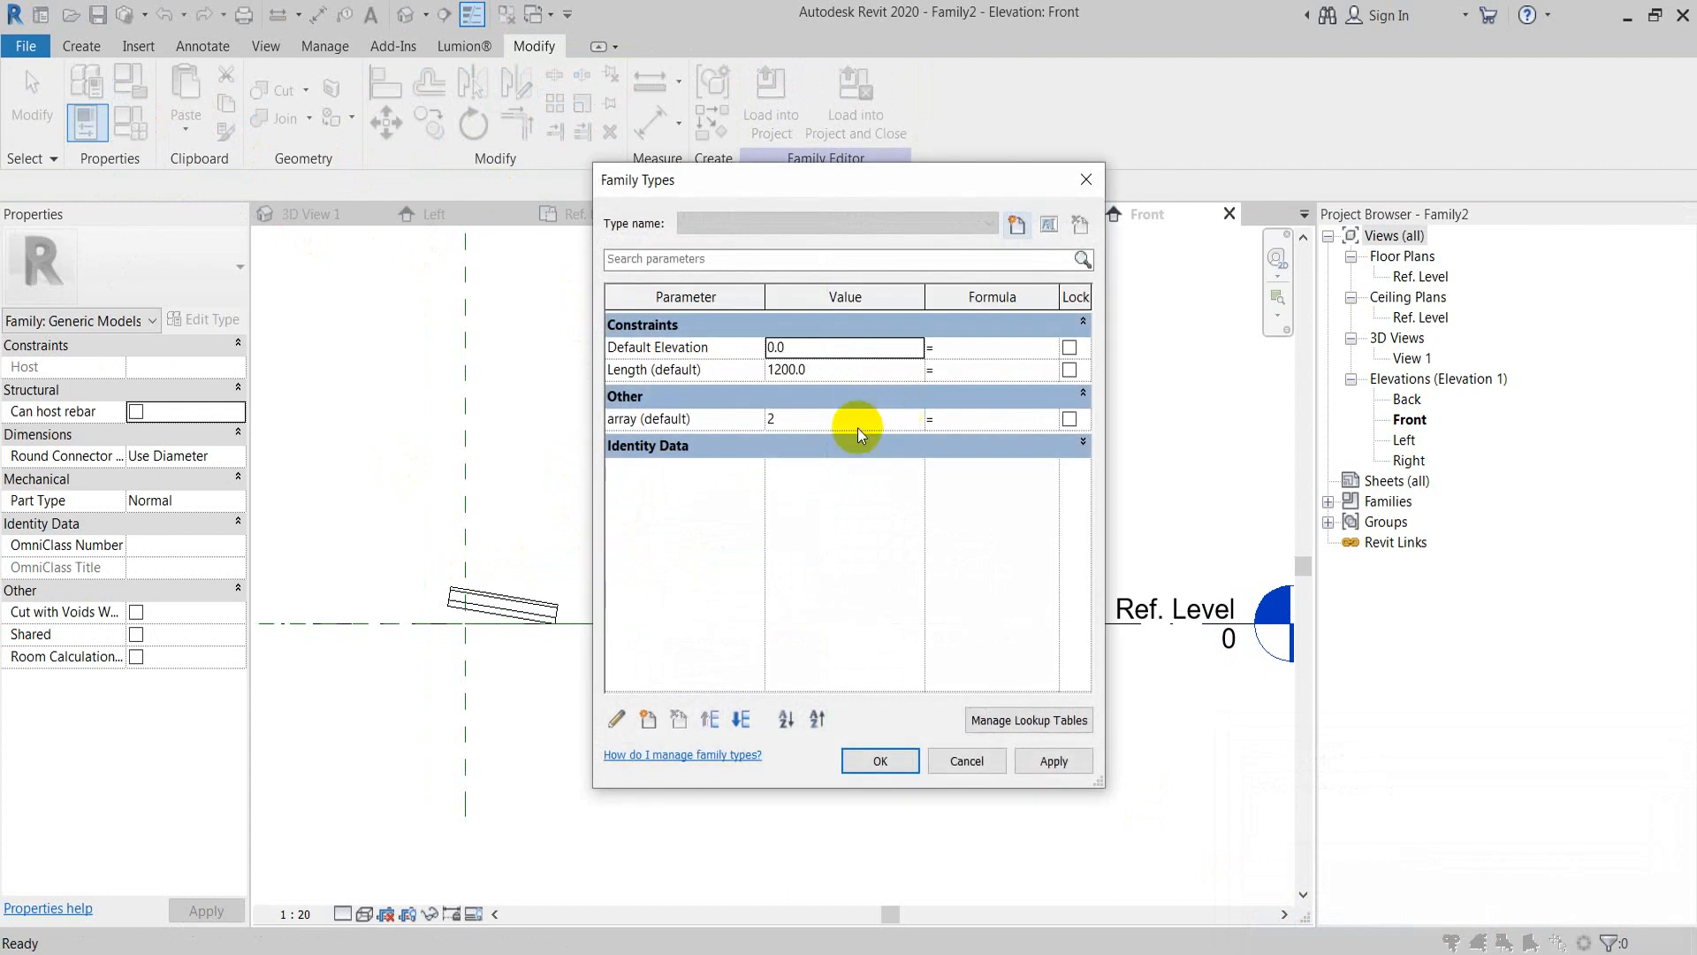
left_click_drag(808, 189, 1185, 186)
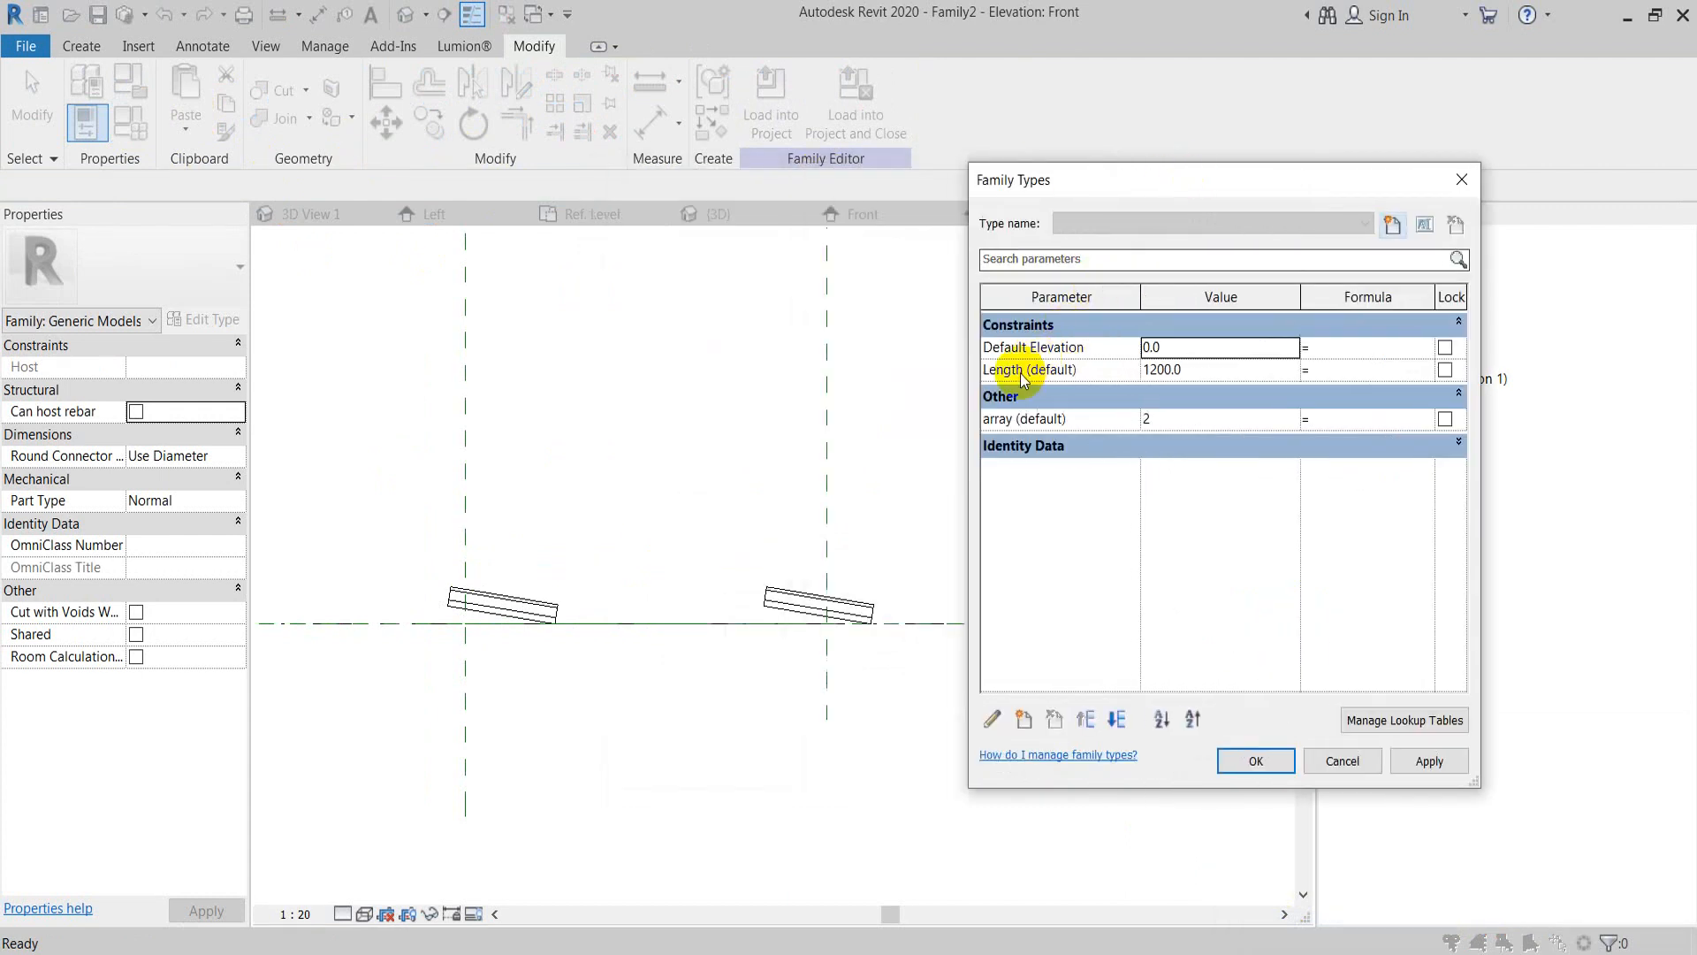
left_click(1342, 425)
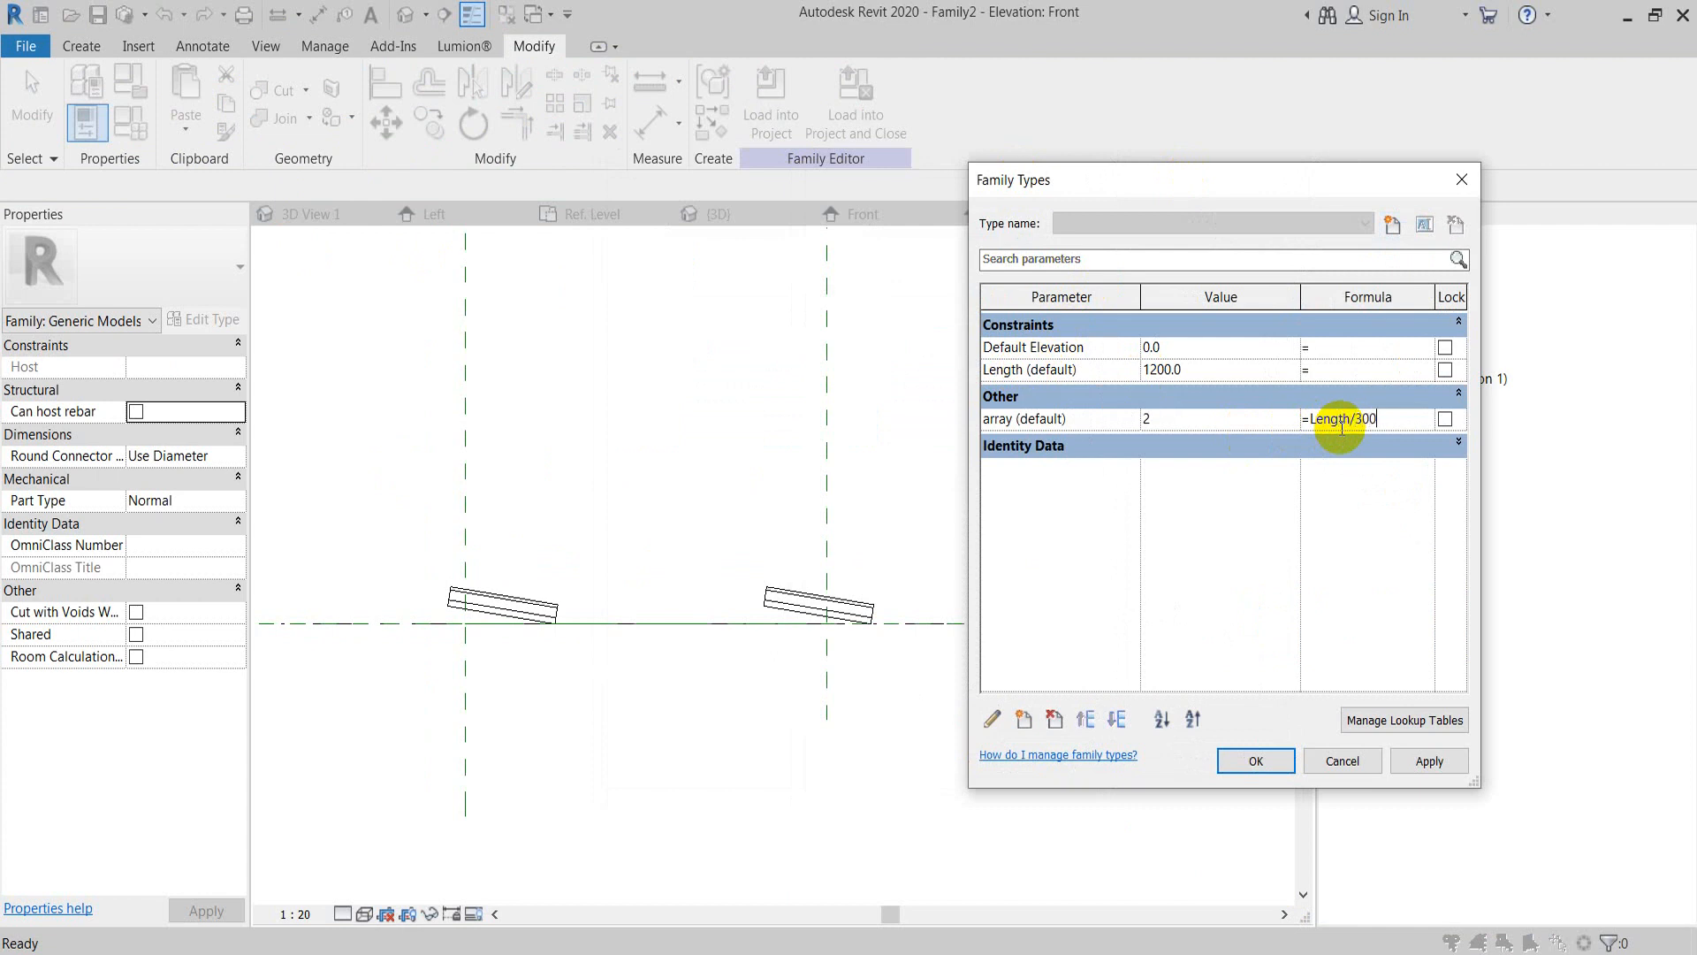
left_click(1447, 766)
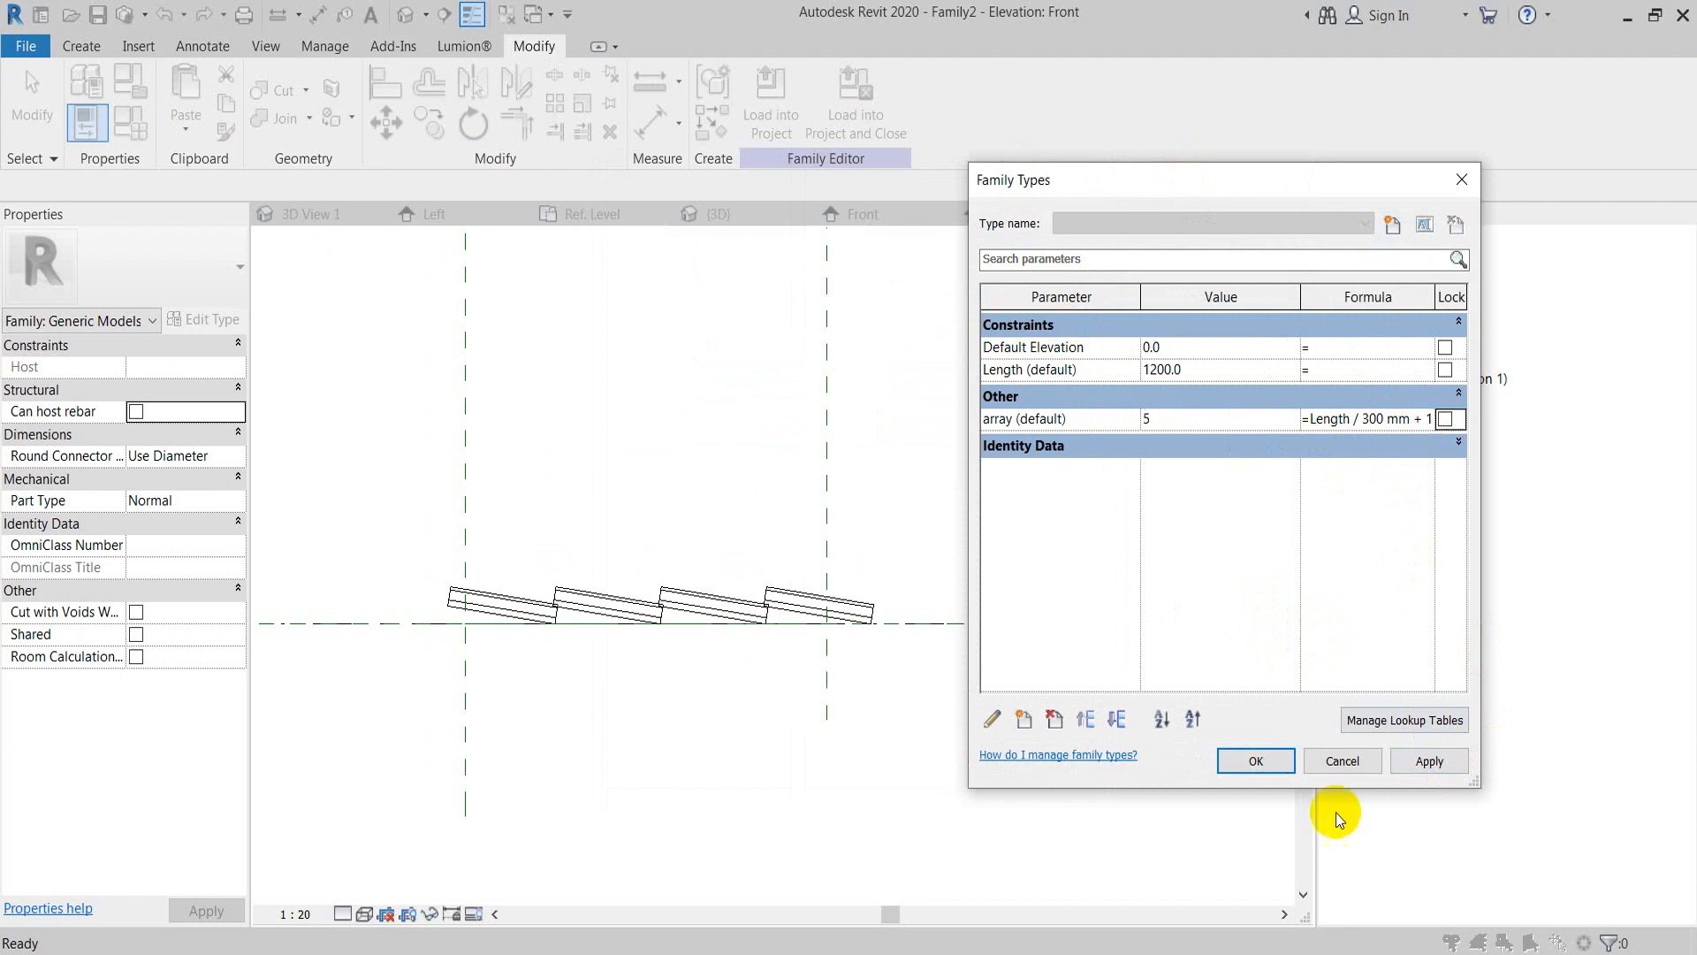
left_click(1429, 762)
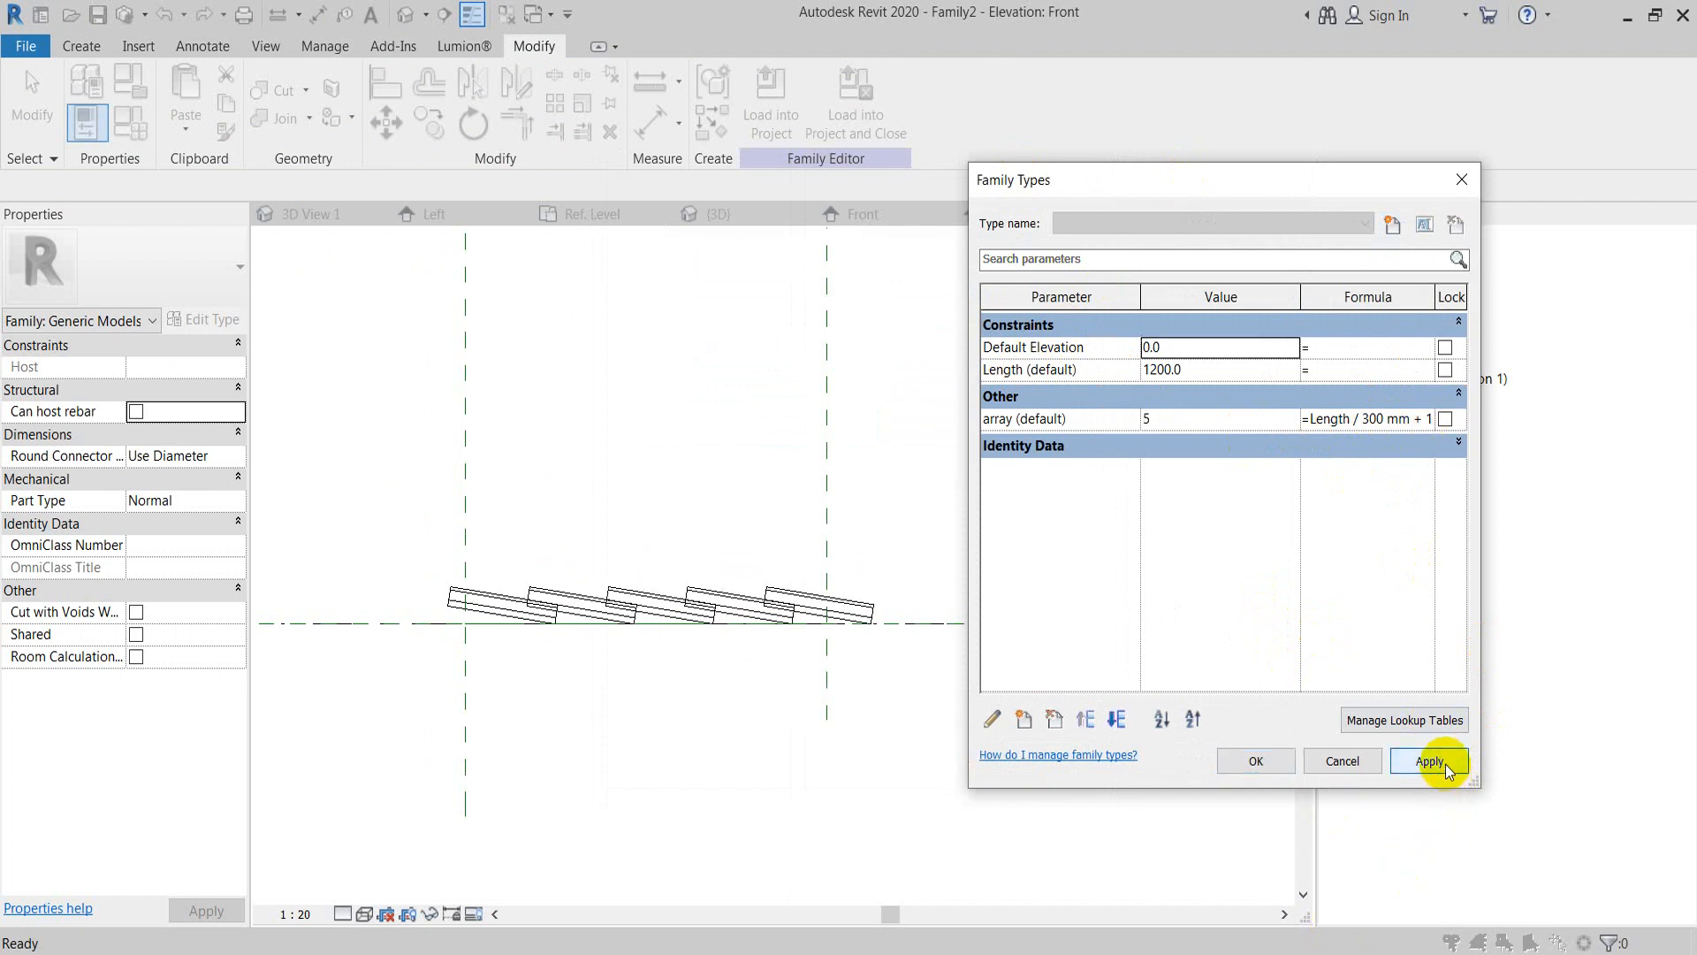
left_click(1257, 761)
Step: Inspect the tile array in the 3D view, then select a single nested tile and open its Family3 for editing
scroll(588, 607, "down", 2)
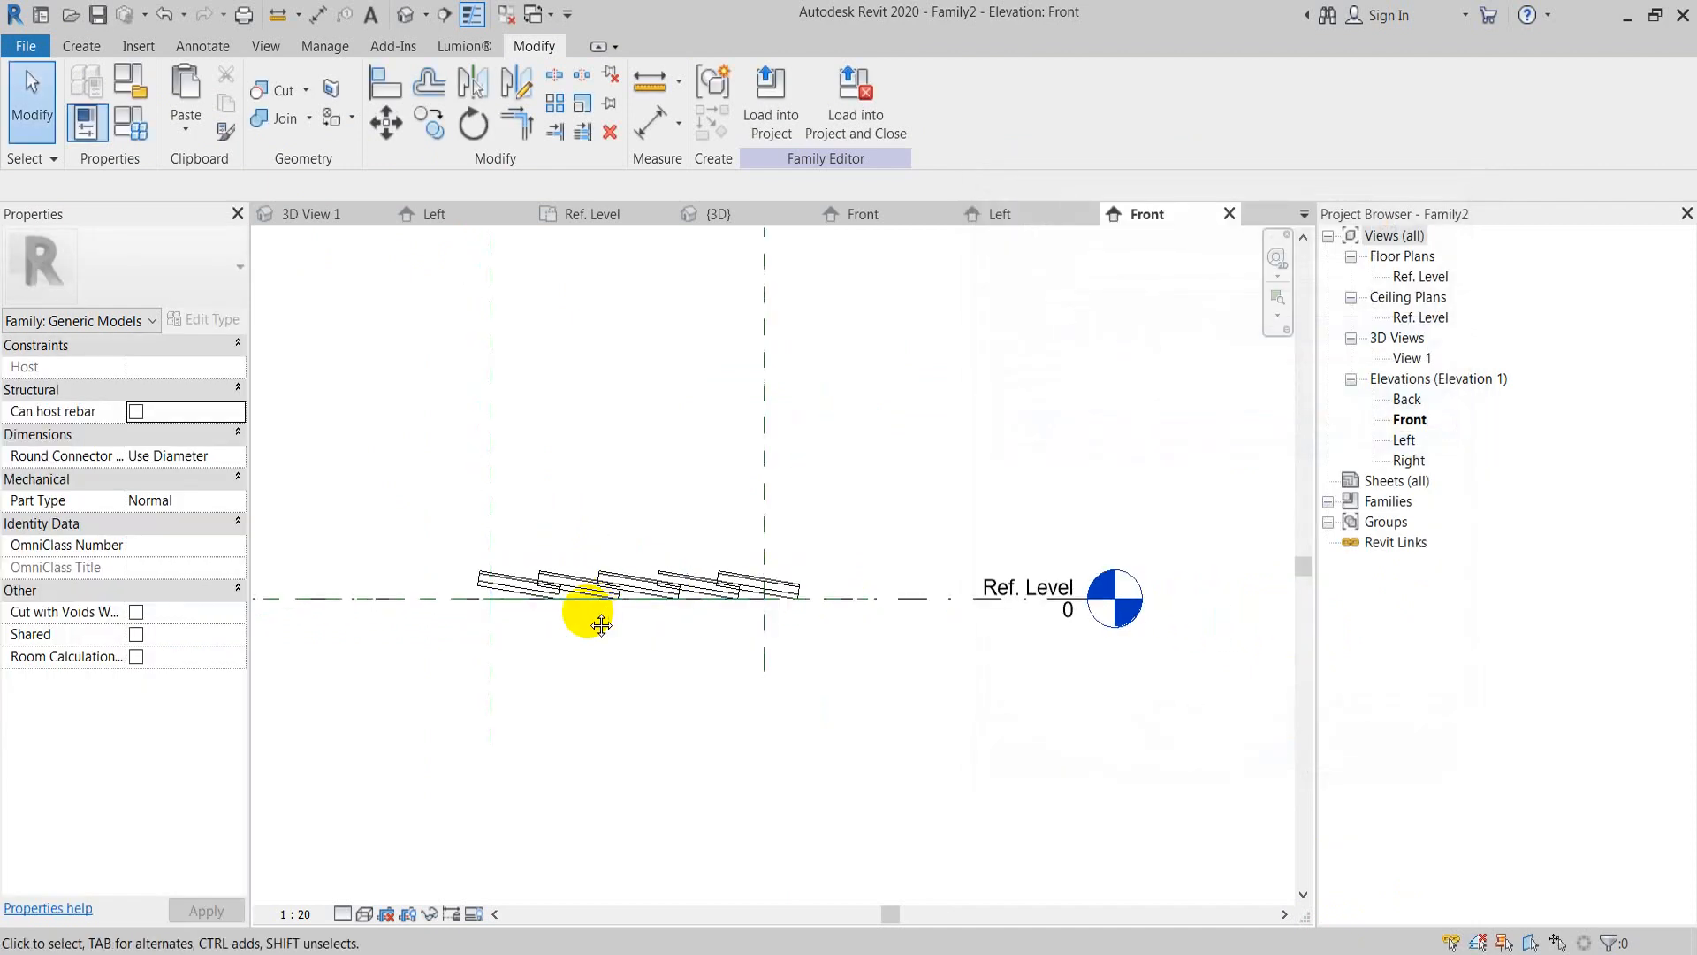
left_click(412, 10)
middle_click_drag(701, 519, 654, 406, "shift")
left_click(596, 402)
key("Escape")
middle_click_drag(701, 485, 708, 451, "shift")
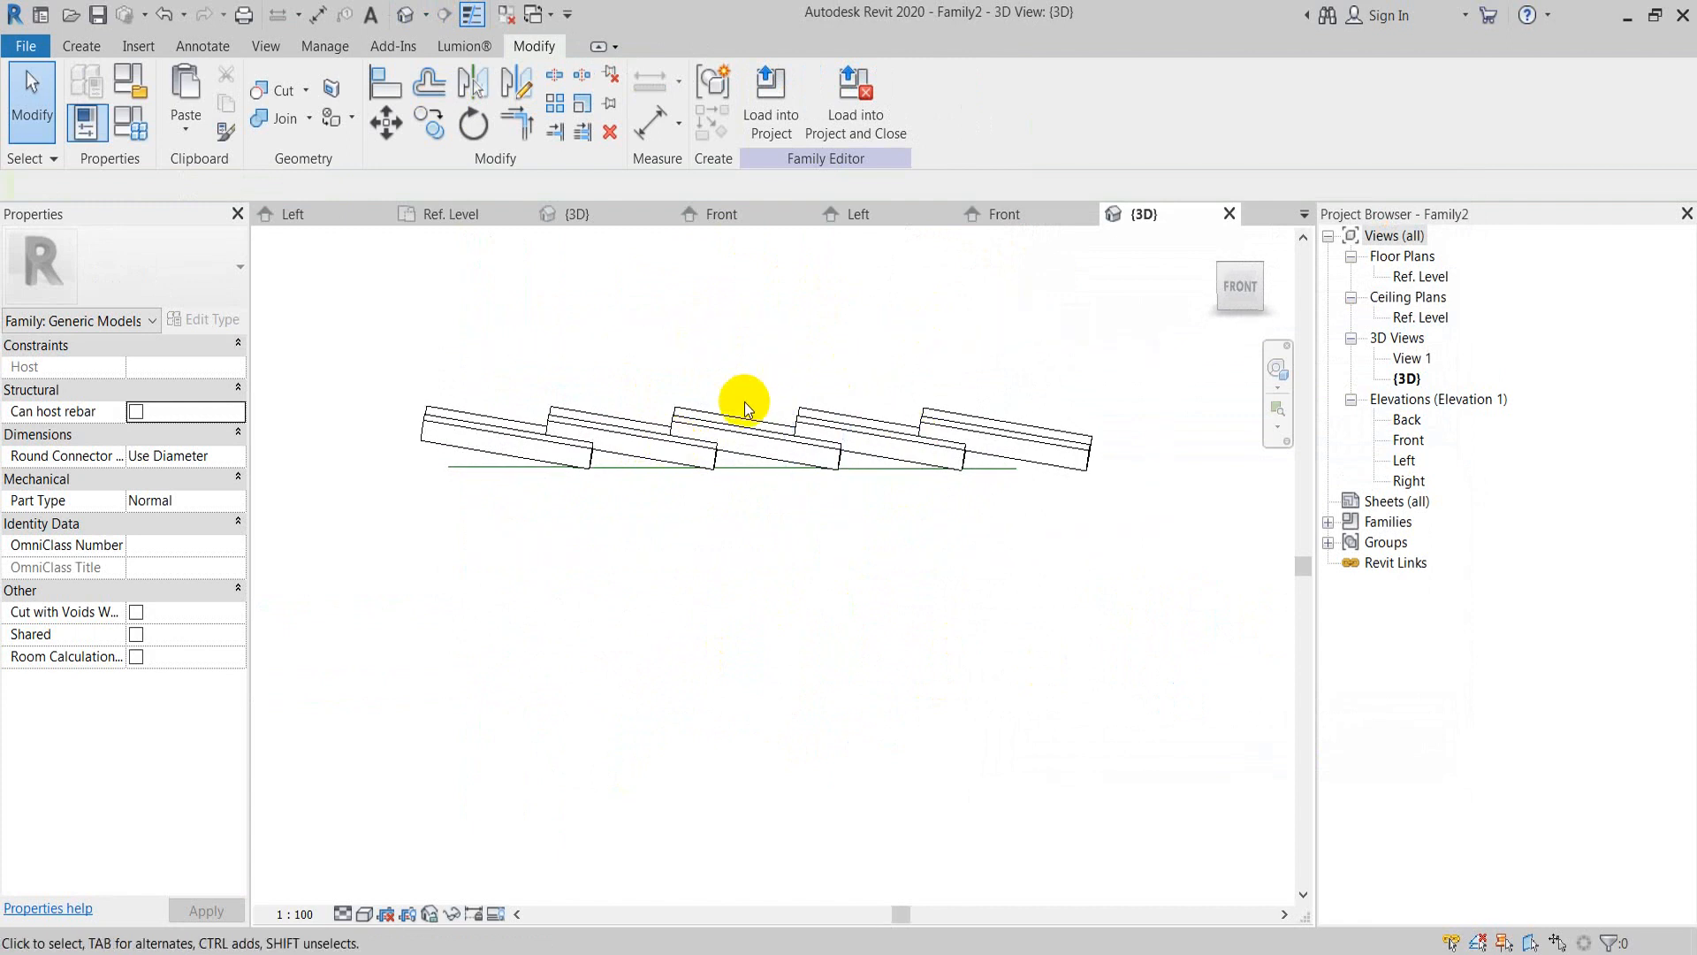
left_click(708, 422)
key("Tab")
left_click(708, 421)
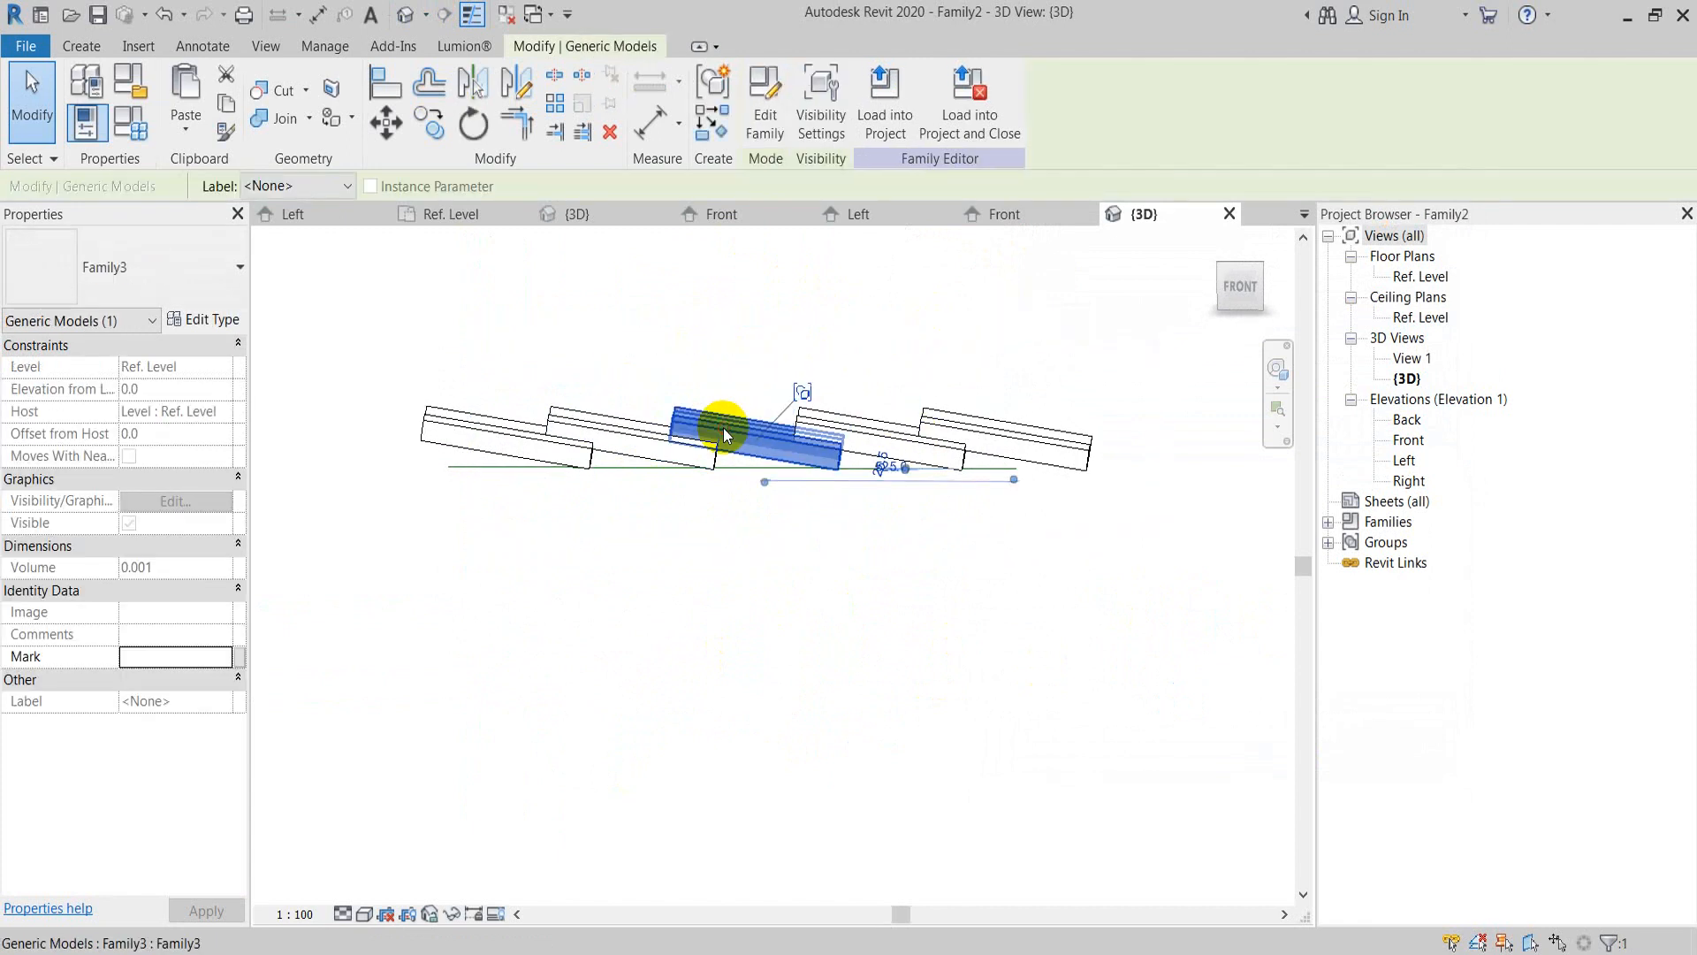
left_click(765, 124)
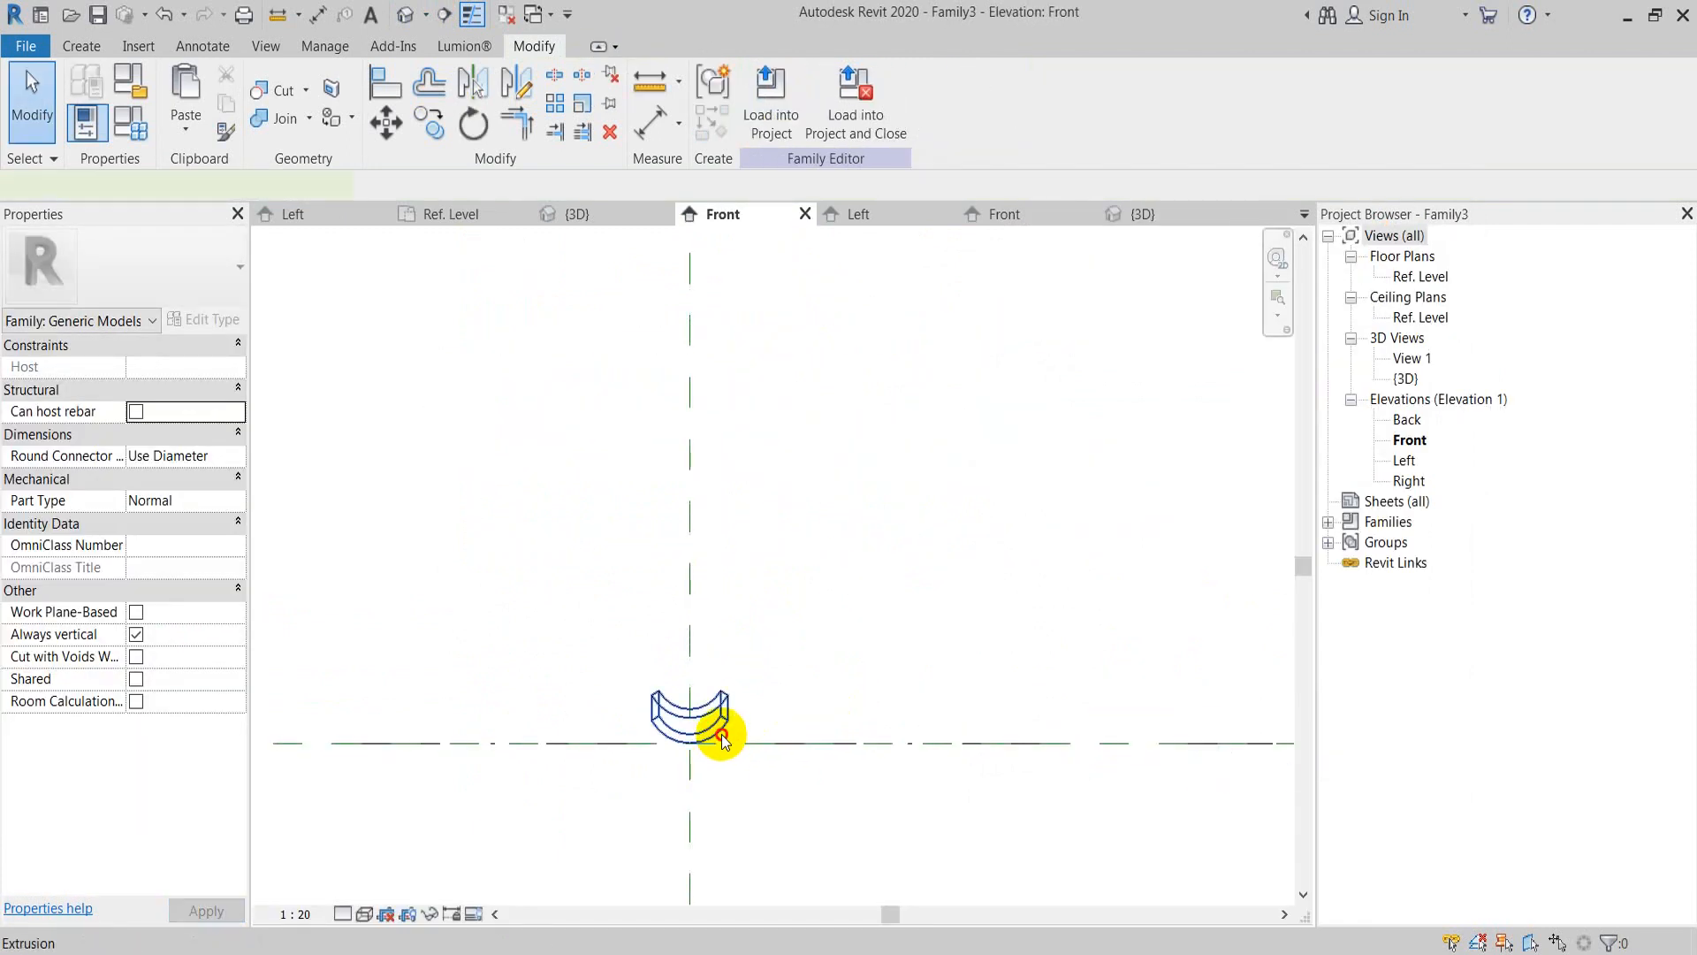
Step: Rotate the curved tile extrusion by 180° in Family3's Front elevation so it arches upward
left_click(722, 741)
key("r")
key("o")
left_click(719, 601)
type("180")
key("Return")
key("Escape")
Step: Load the rotated Family3 into Family2, overwriting the existing version
left_click(771, 99)
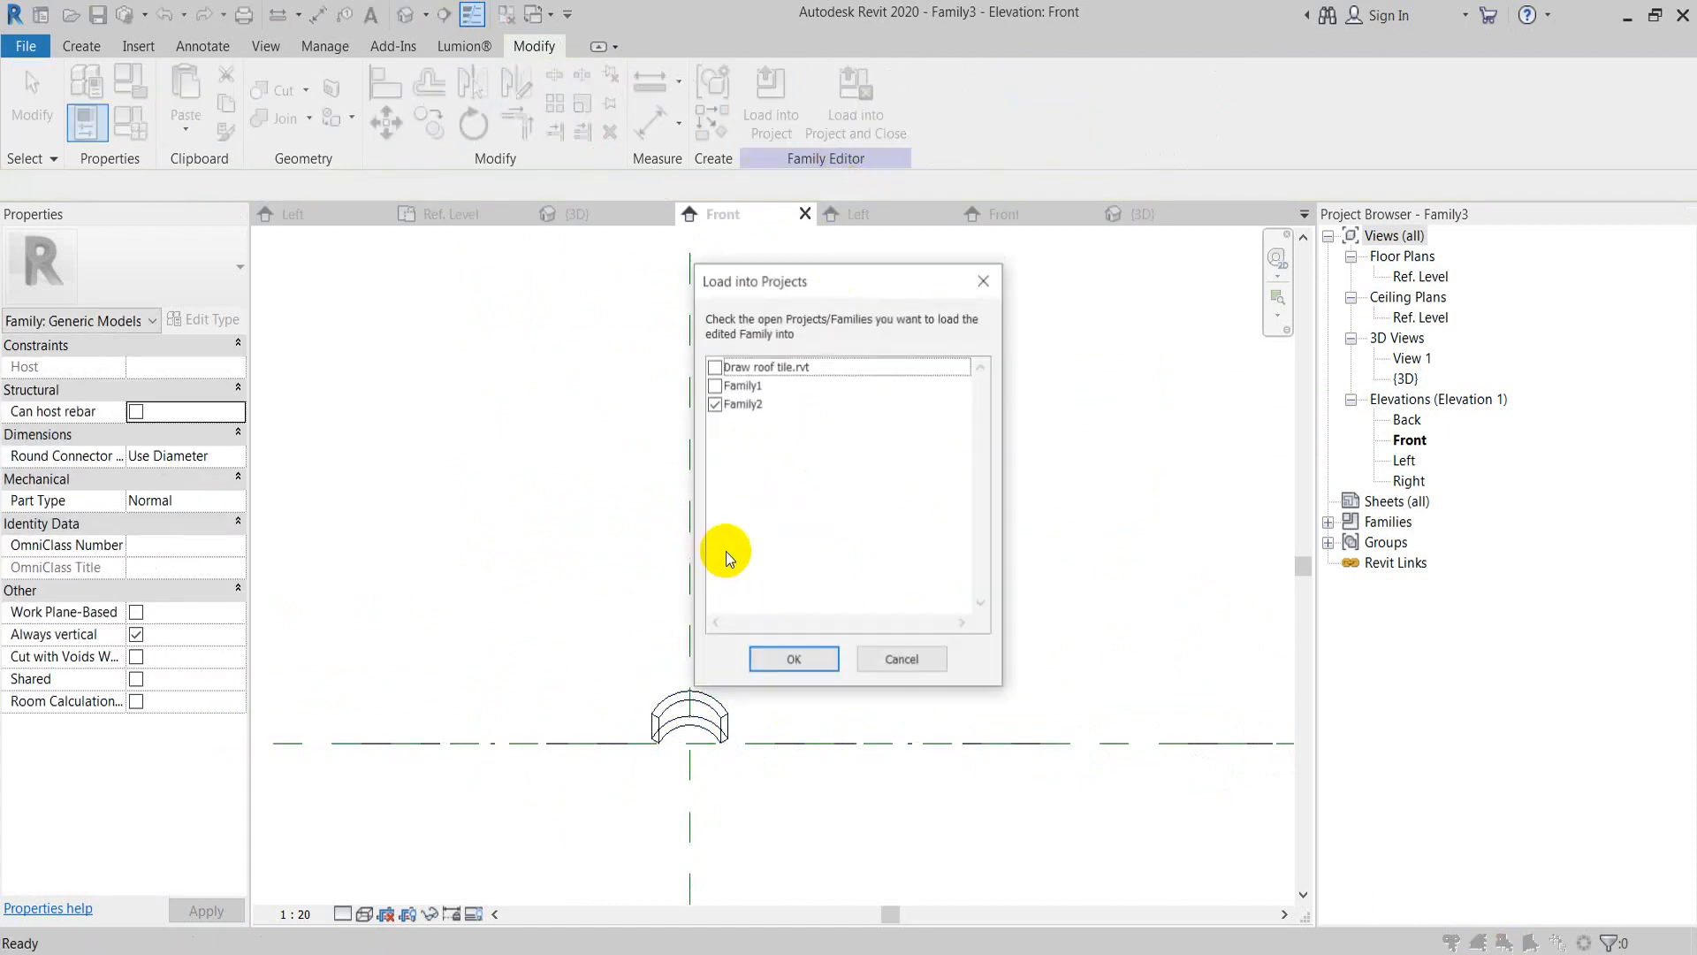
left_click(789, 661)
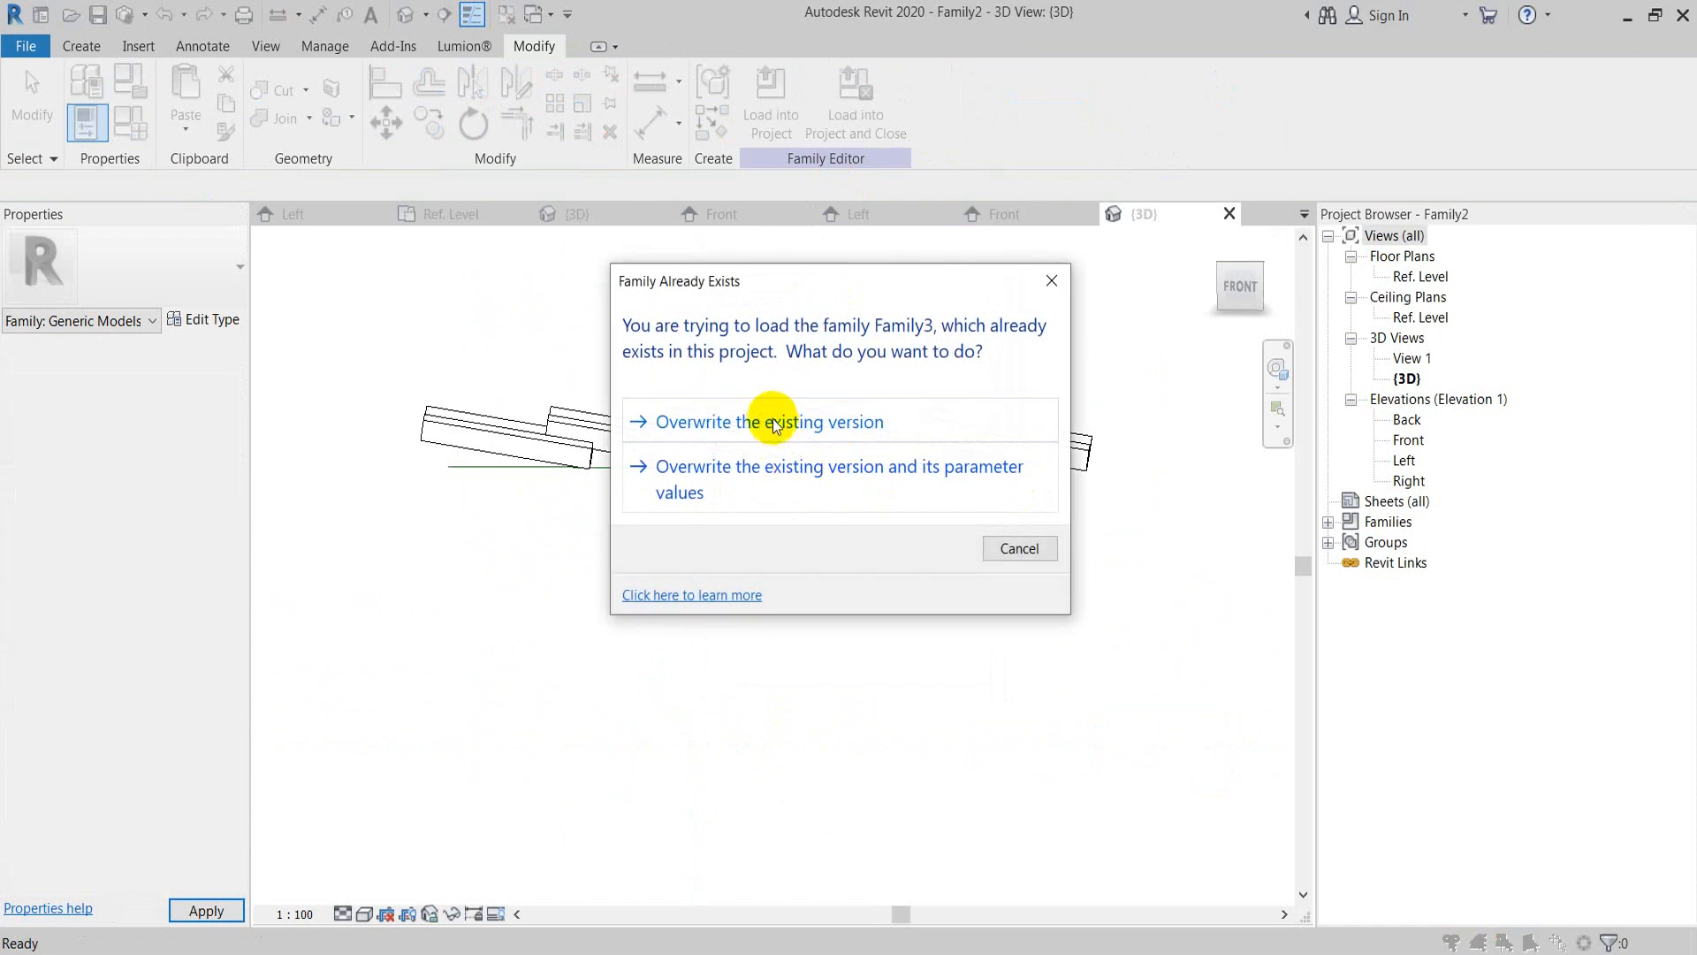
left_click(775, 423)
middle_click_drag(807, 603, 746, 576, "shift")
Step: Load Family2 into the Draw roof tile.rvt project and bring the tiled roof's ridge into view
left_click(769, 115)
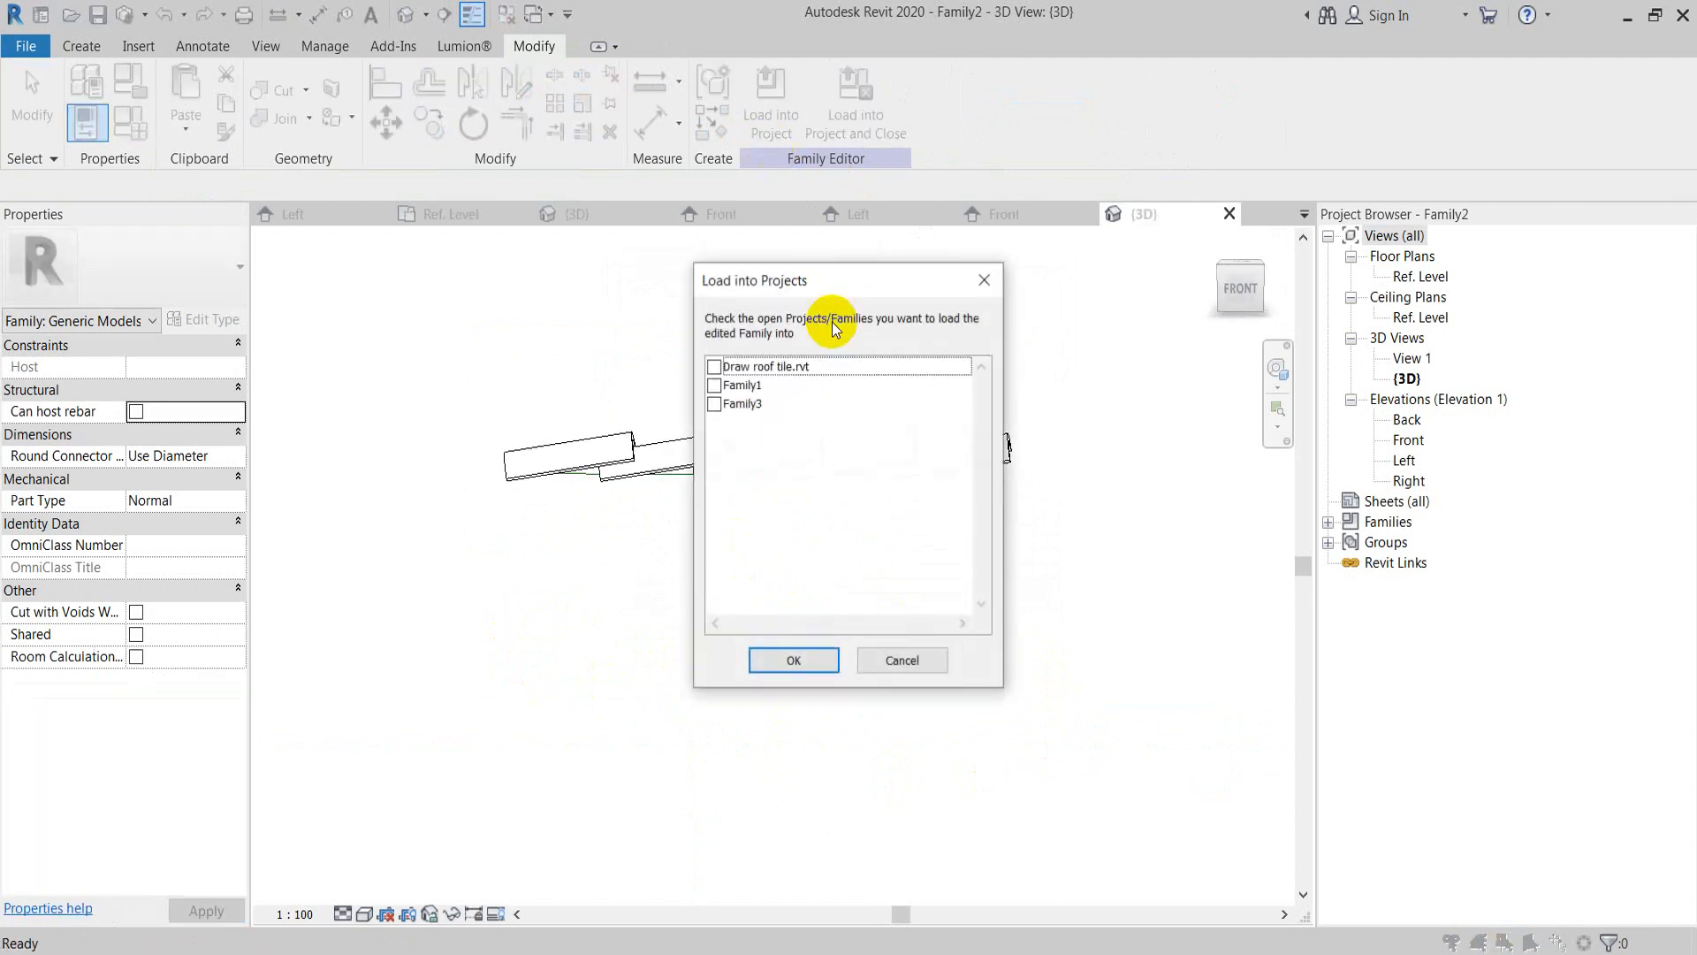
left_click(811, 663)
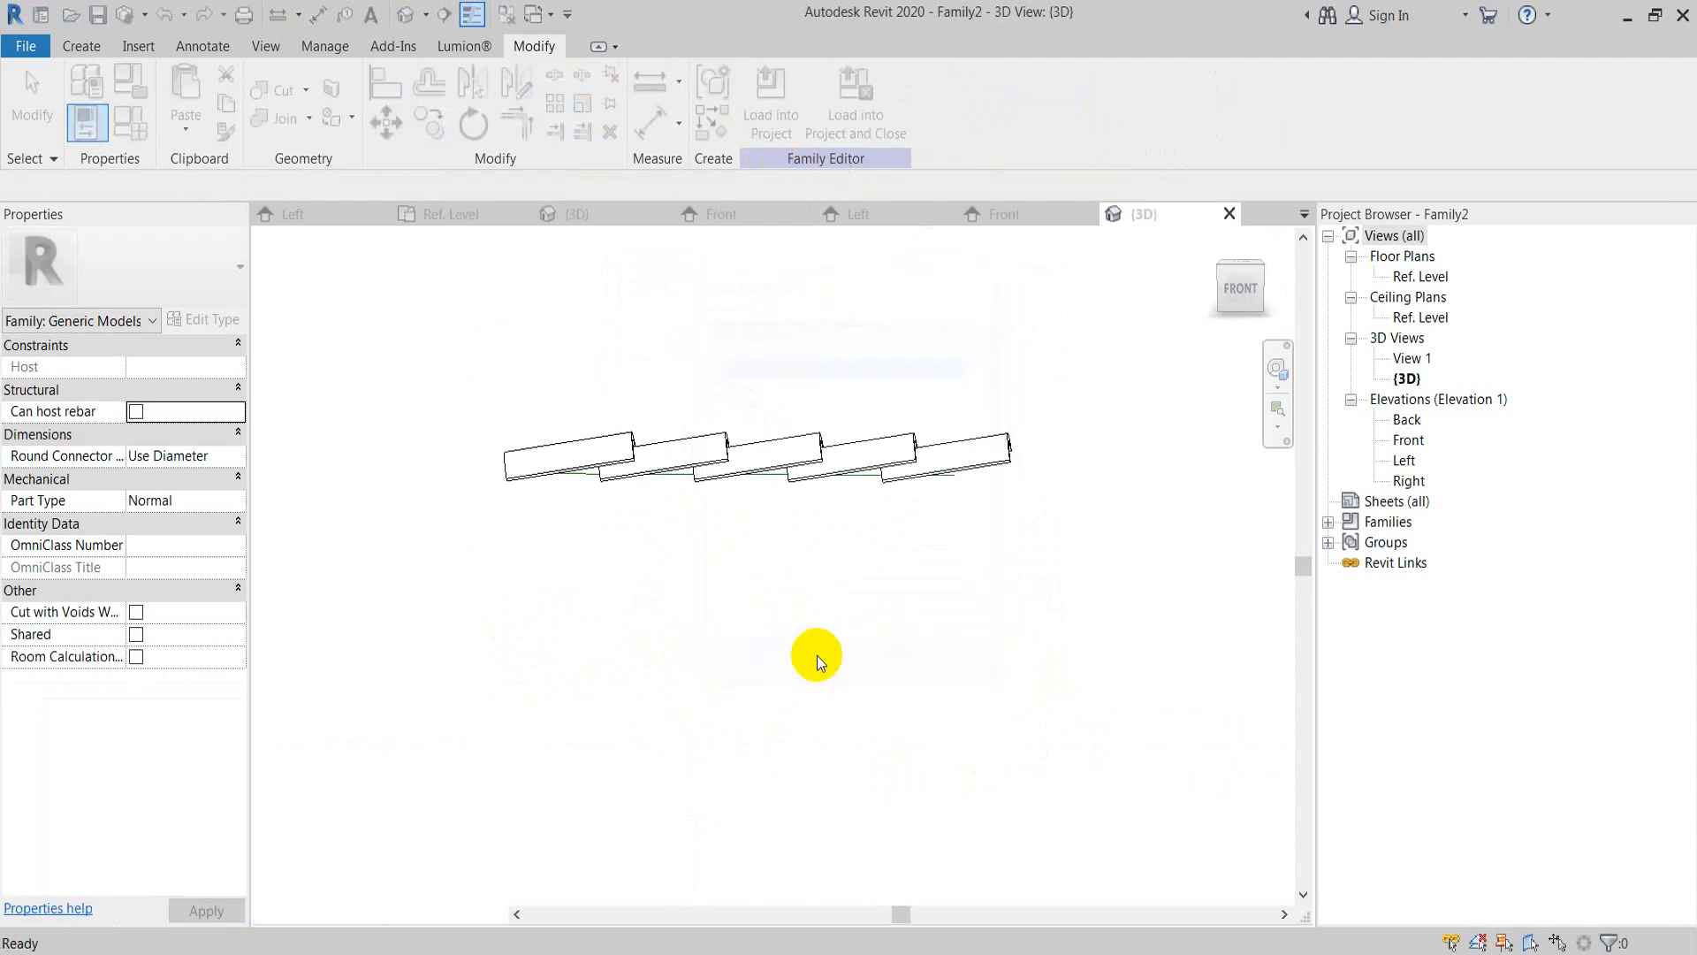
scroll(863, 538, "down", 1)
middle_click_drag(633, 516, 855, 607, "shift")
scroll(867, 552, "down", 1)
scroll(866, 553, "up", 3)
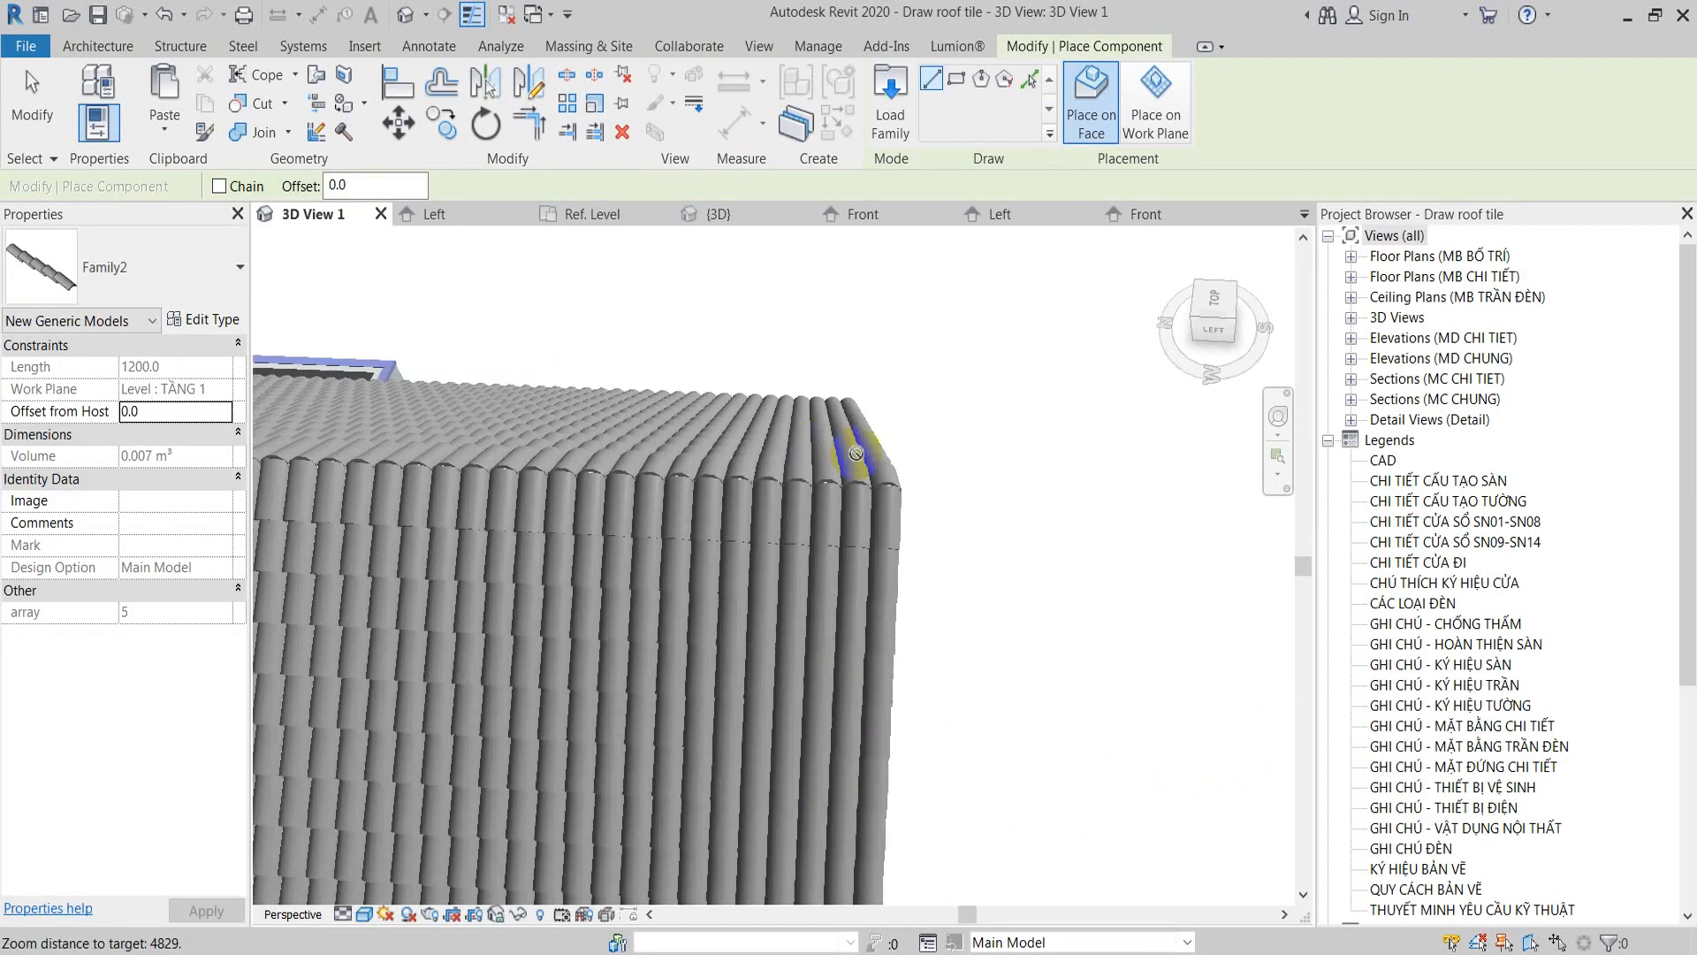
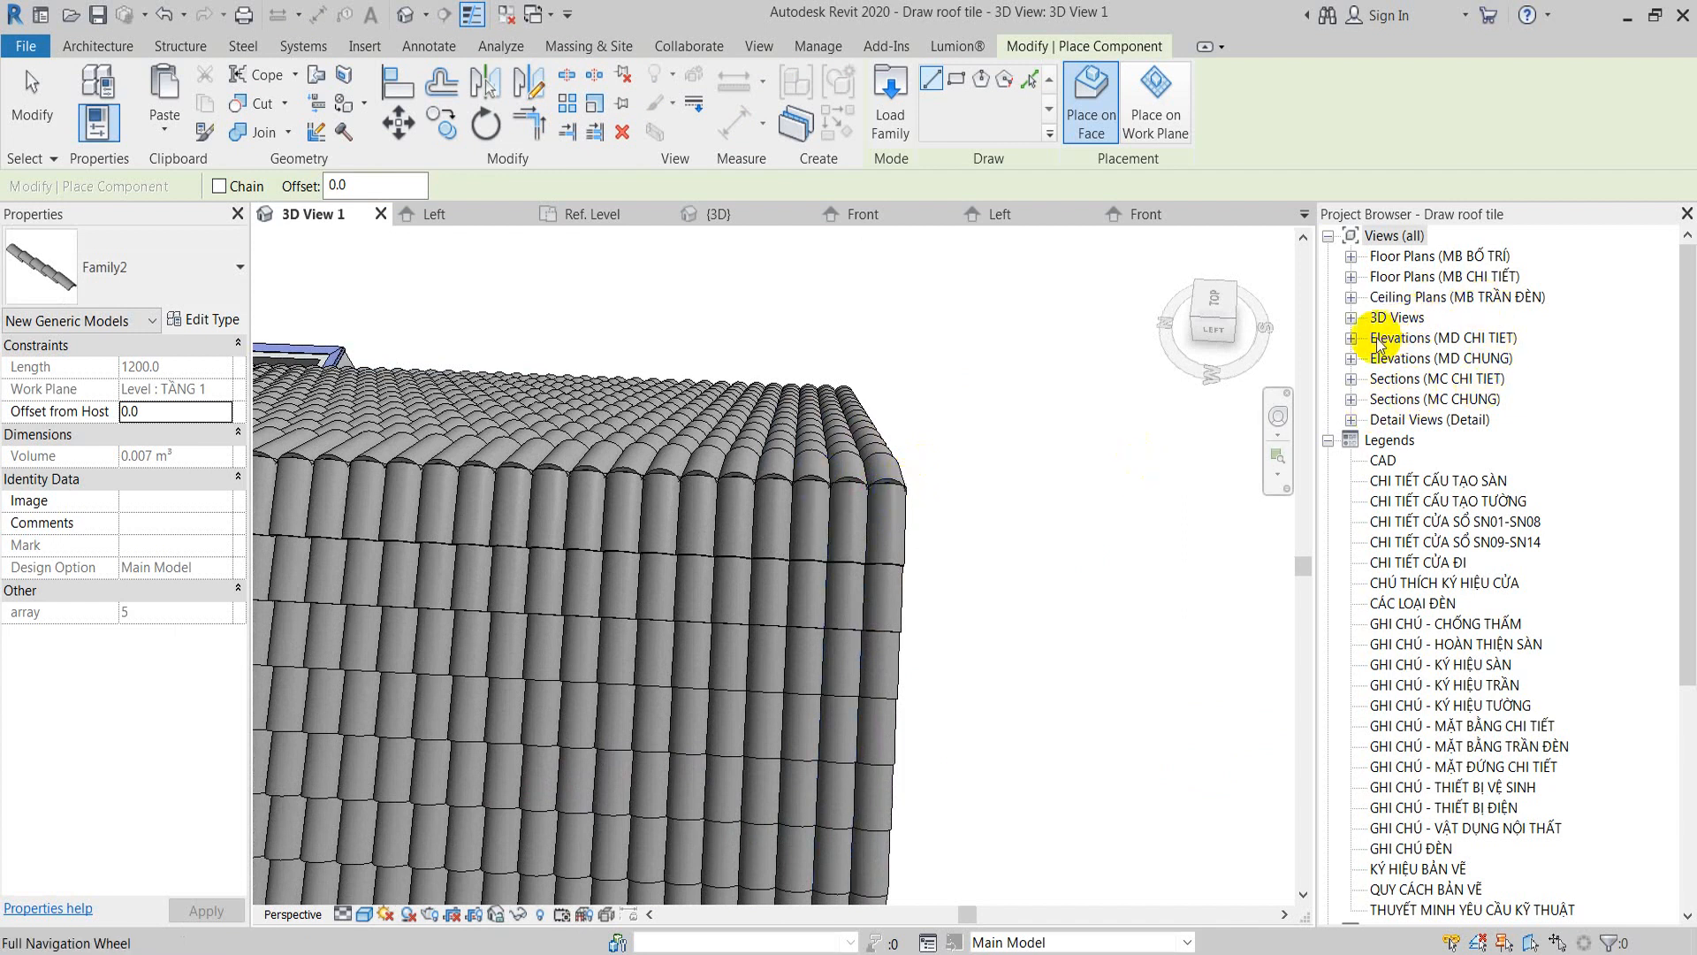
Step: Open the MẶT BẰNG MÁI floor plan from the MB BỐ TRÍ floor plans
left_click(1351, 255)
left_click(1352, 257)
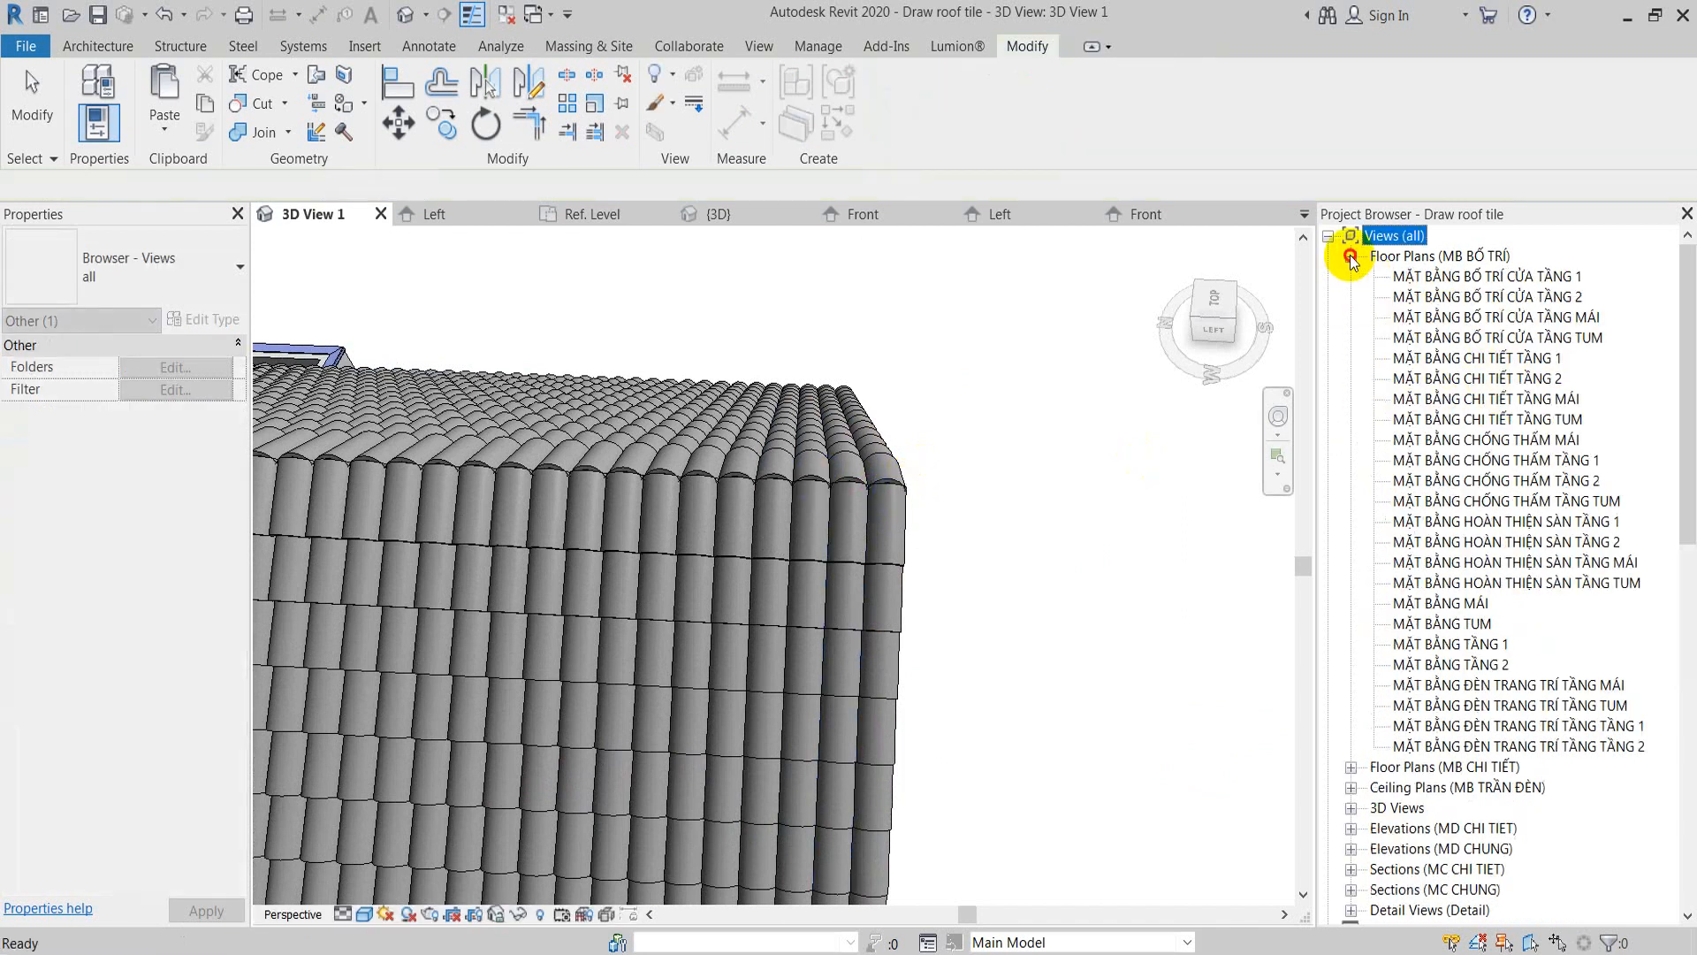
double_click(1445, 603)
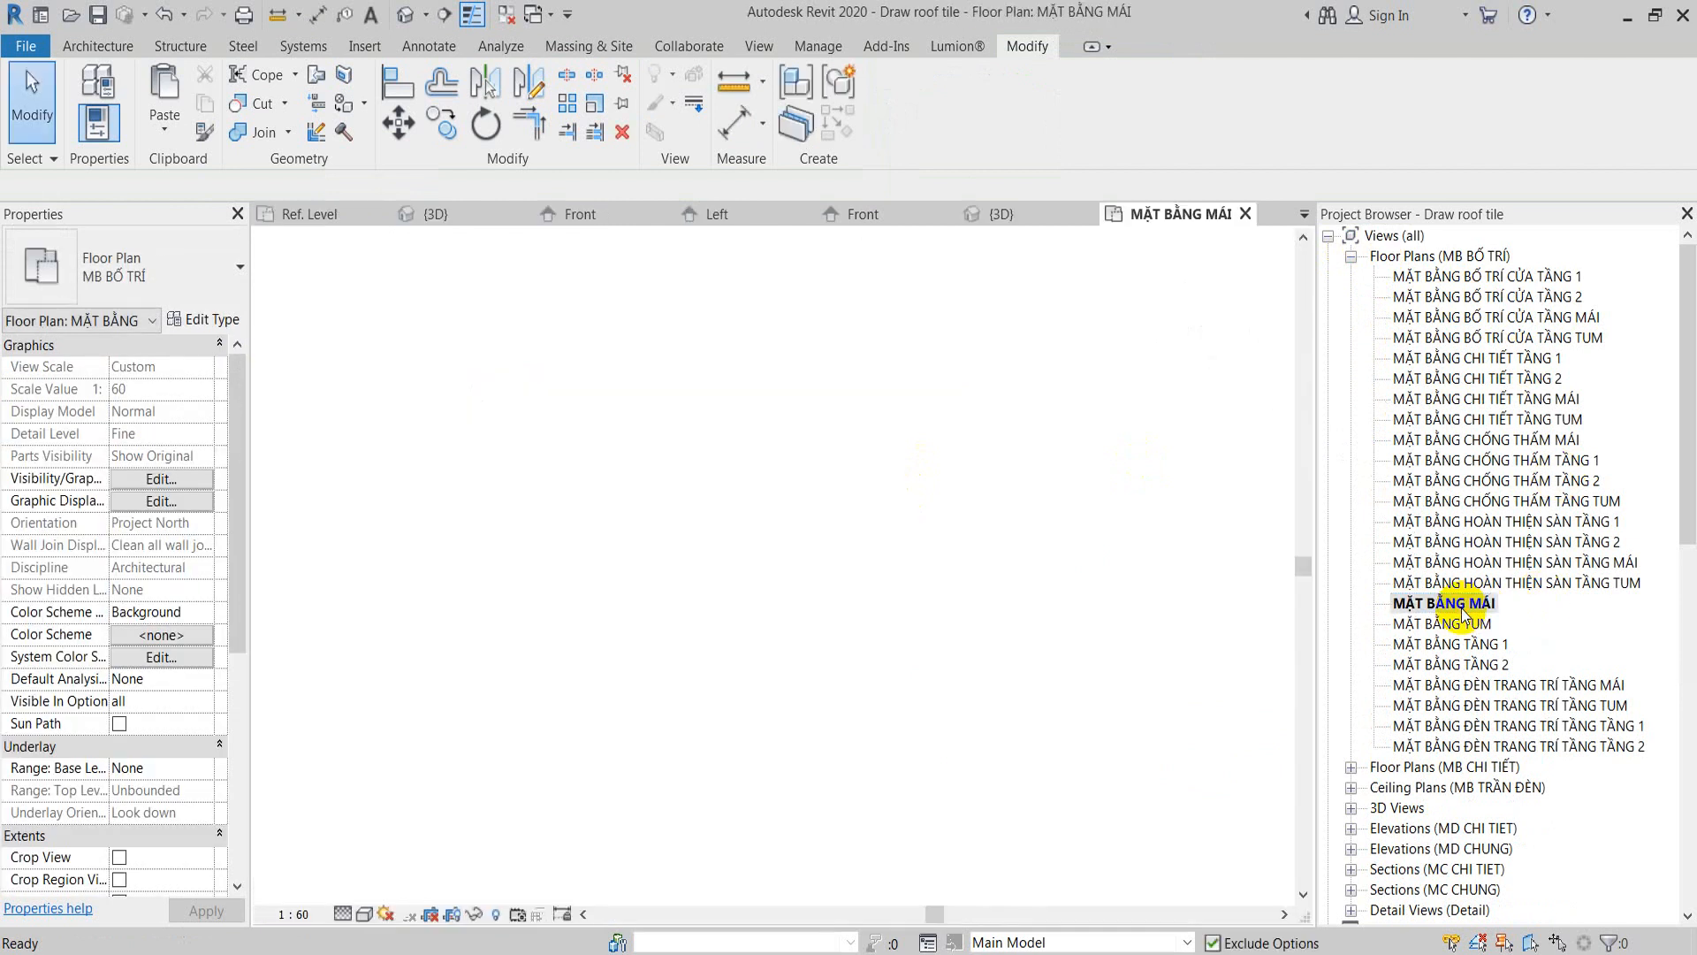
scroll(836, 488, "up", 3)
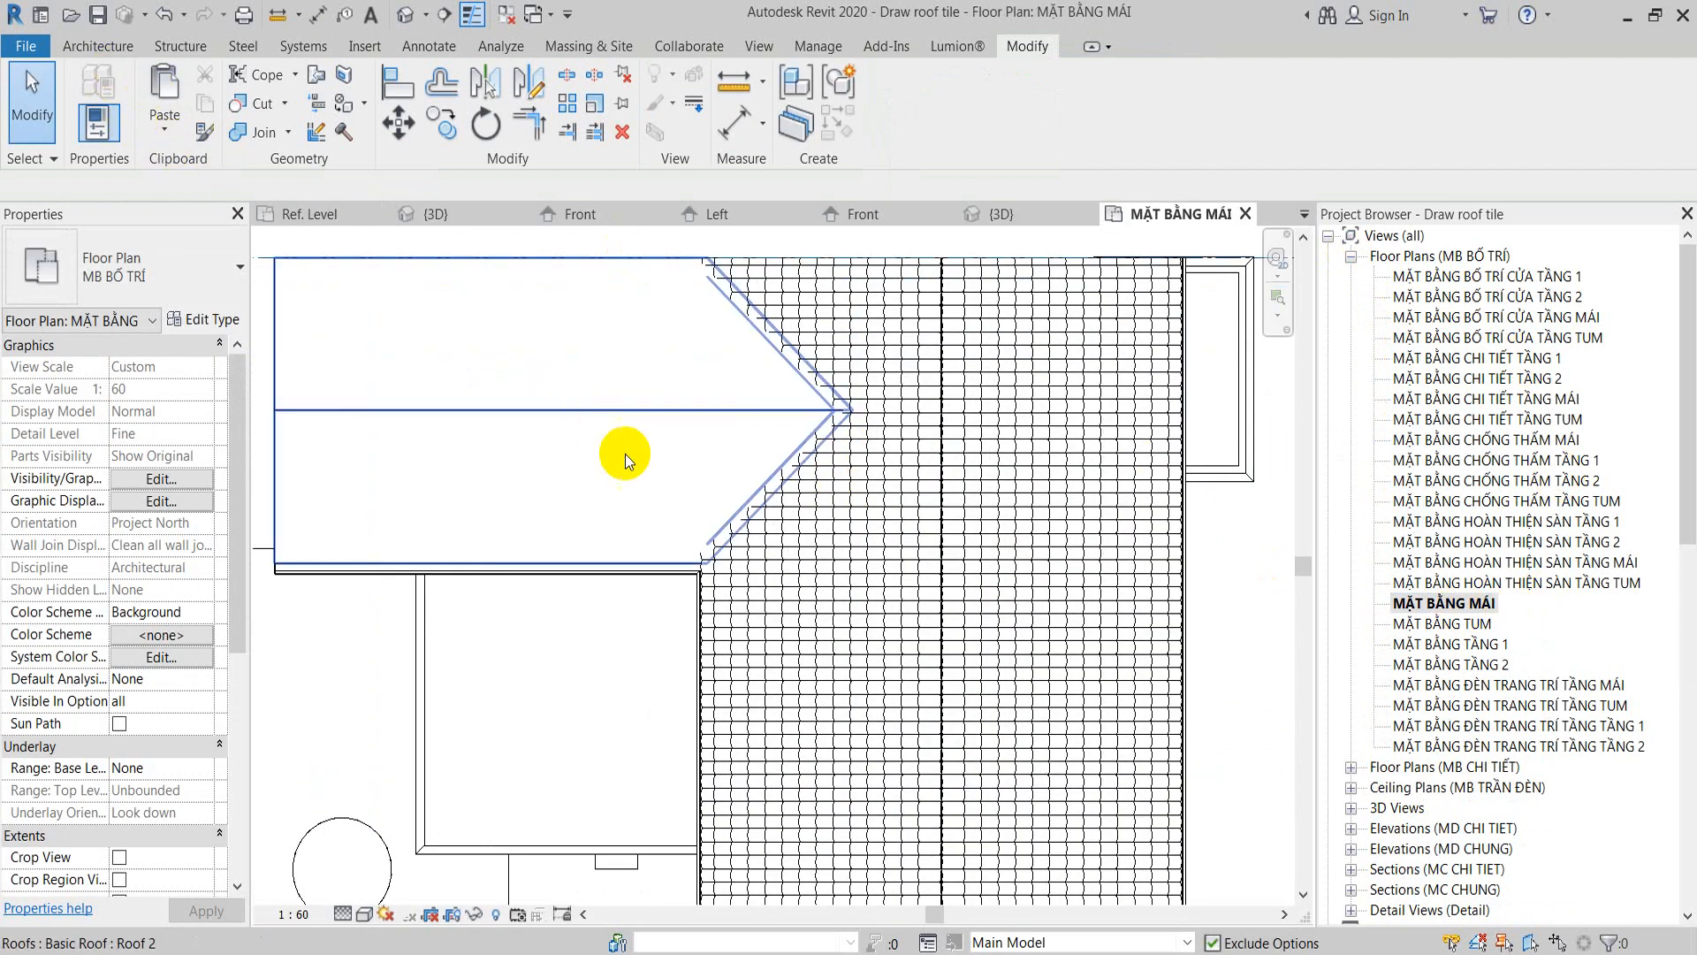
Step: Place a Family2 tile row on the Level : MÁI work plane along the full roof ridge in the plan
key("m")
scroll(686, 557, "up", 5)
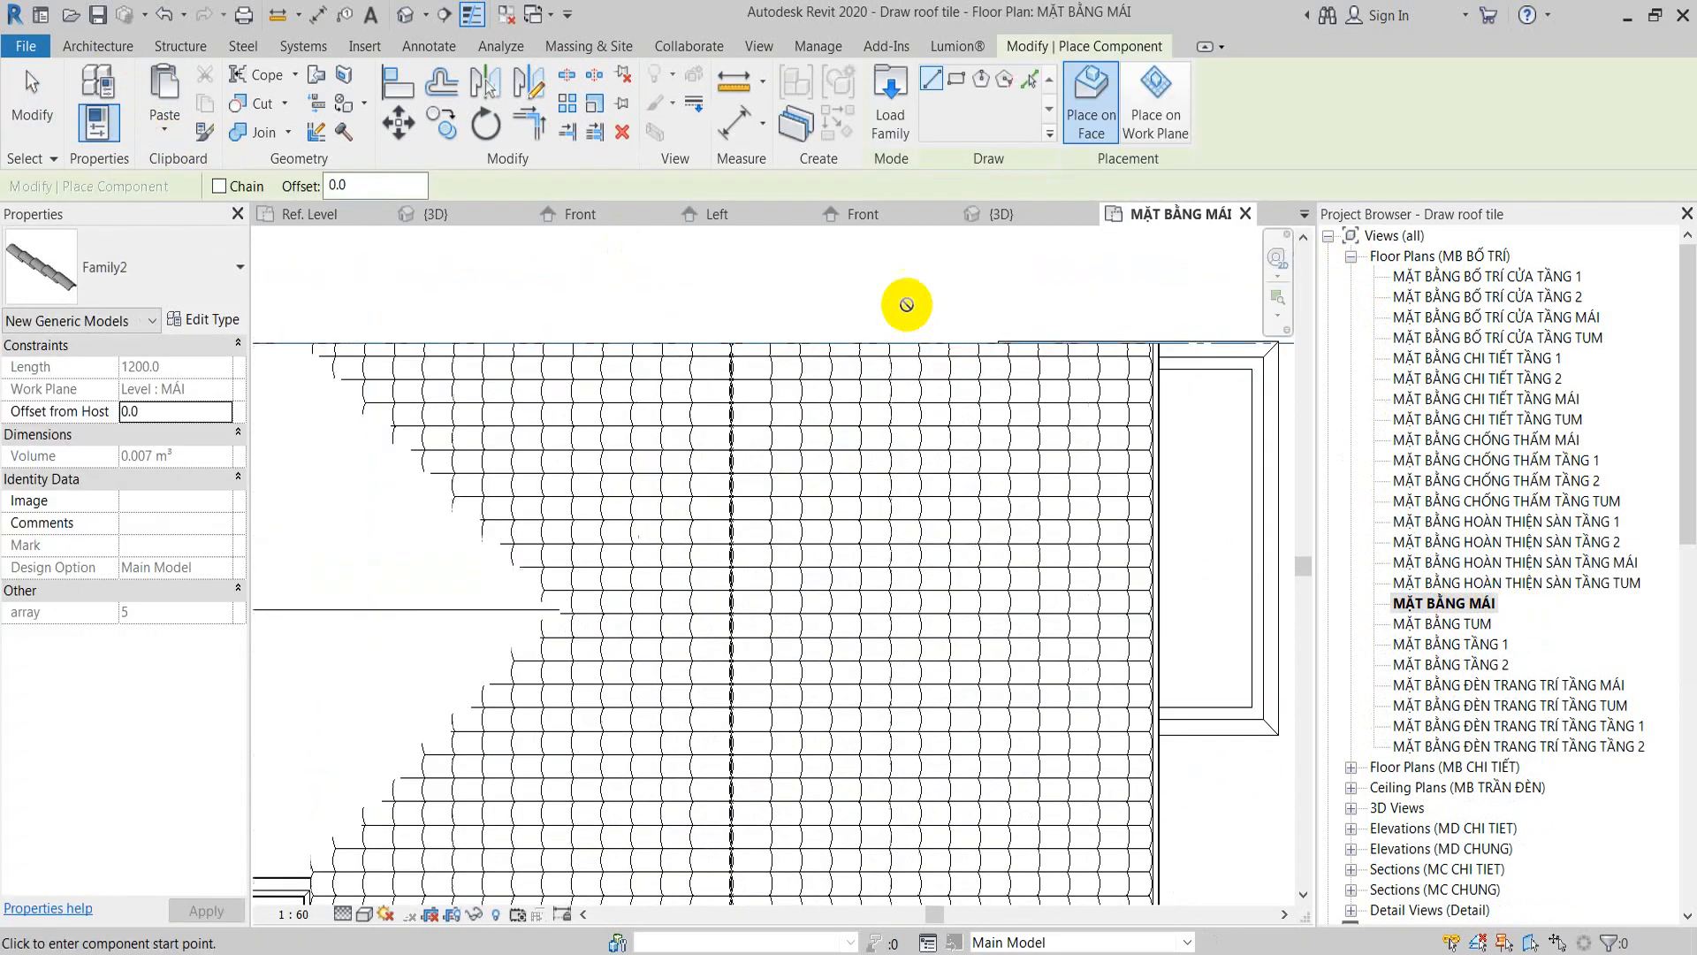
left_click(1155, 102)
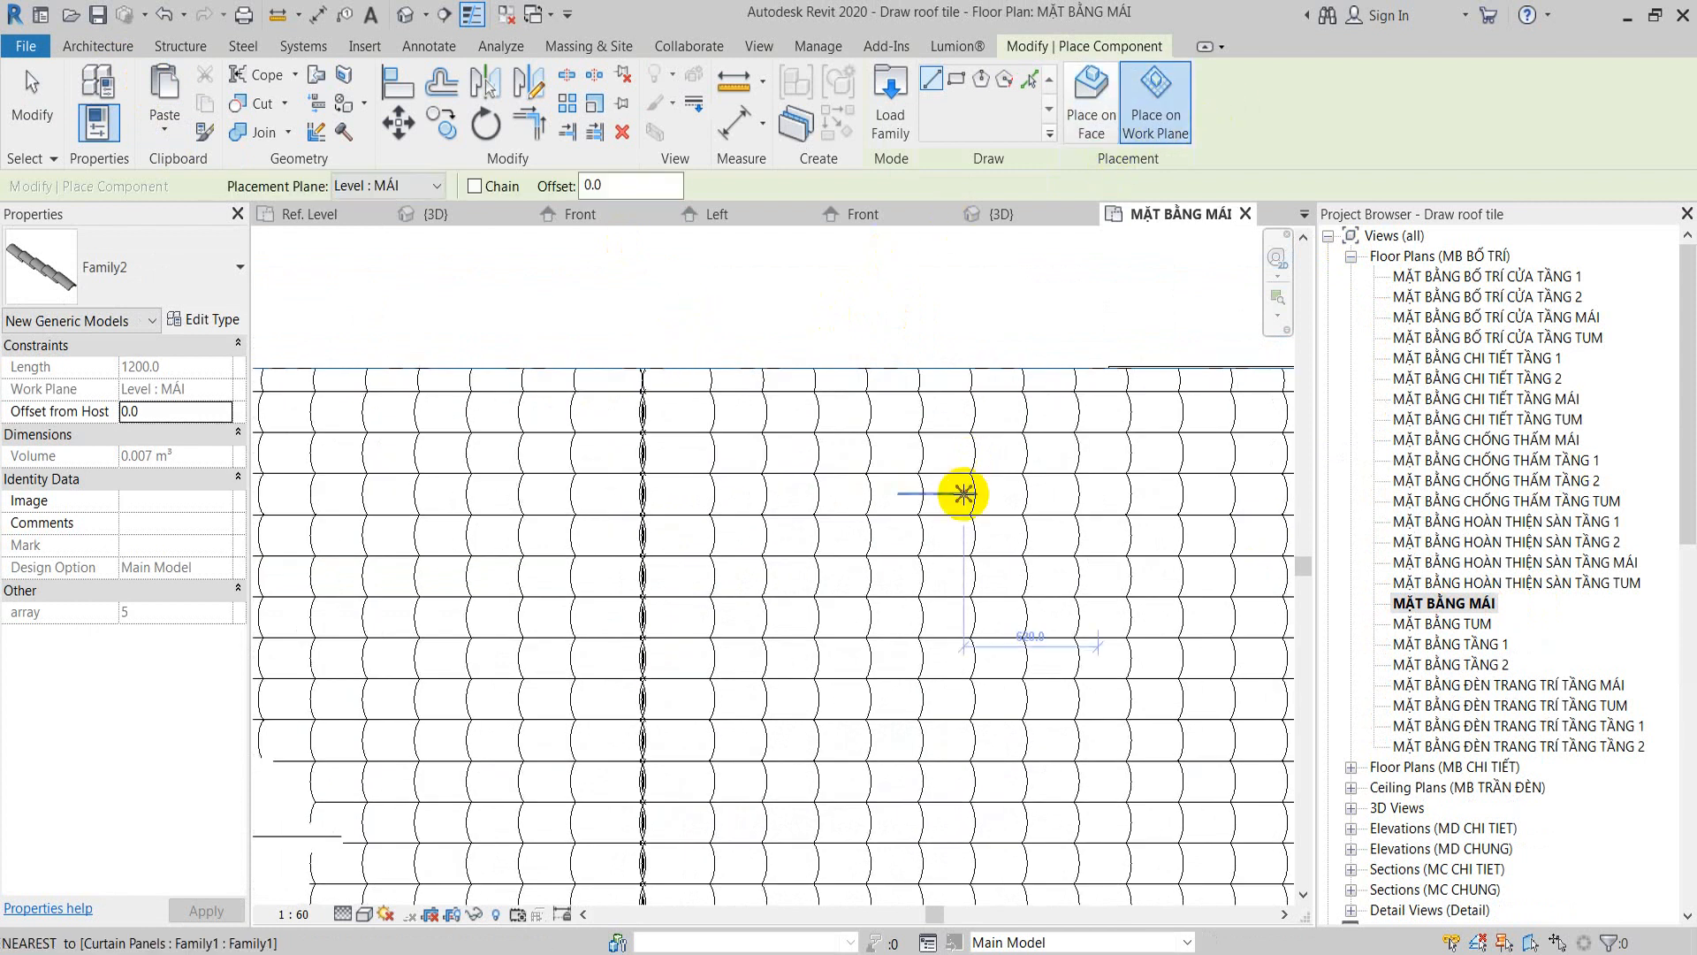
left_click(645, 362)
scroll(698, 534, "down", 3)
scroll(662, 555, "down", 1)
middle_click_drag(661, 707, 734, 190)
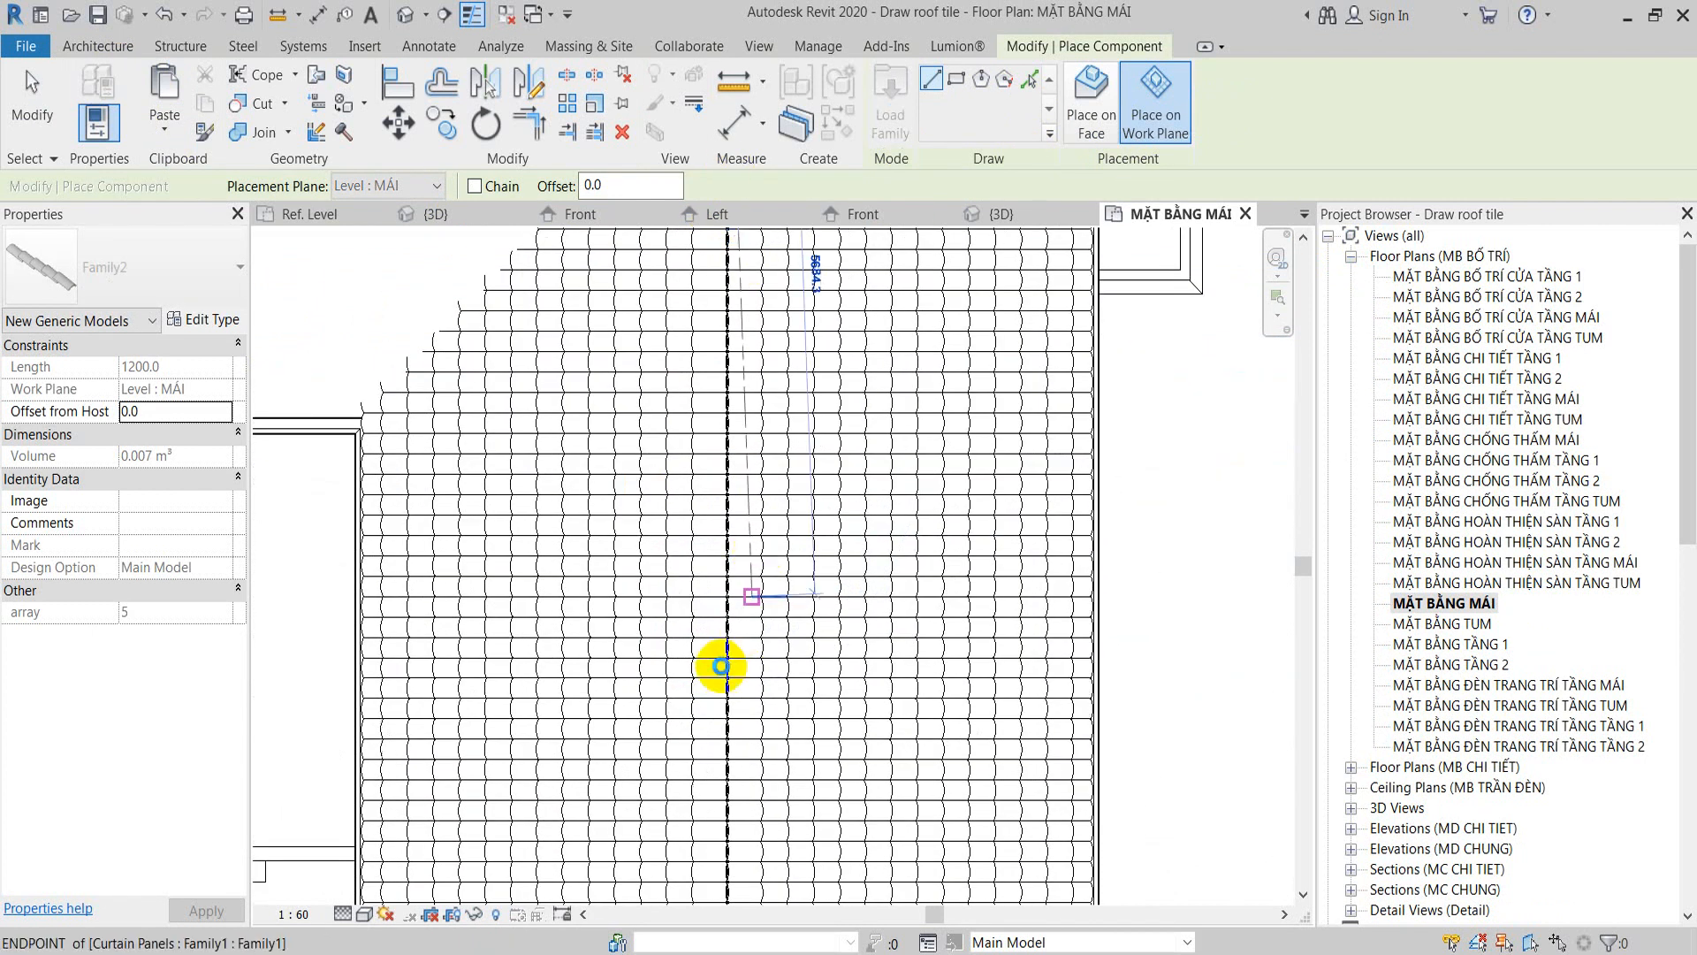
middle_click_drag(718, 667, 720, 213)
left_click(731, 456)
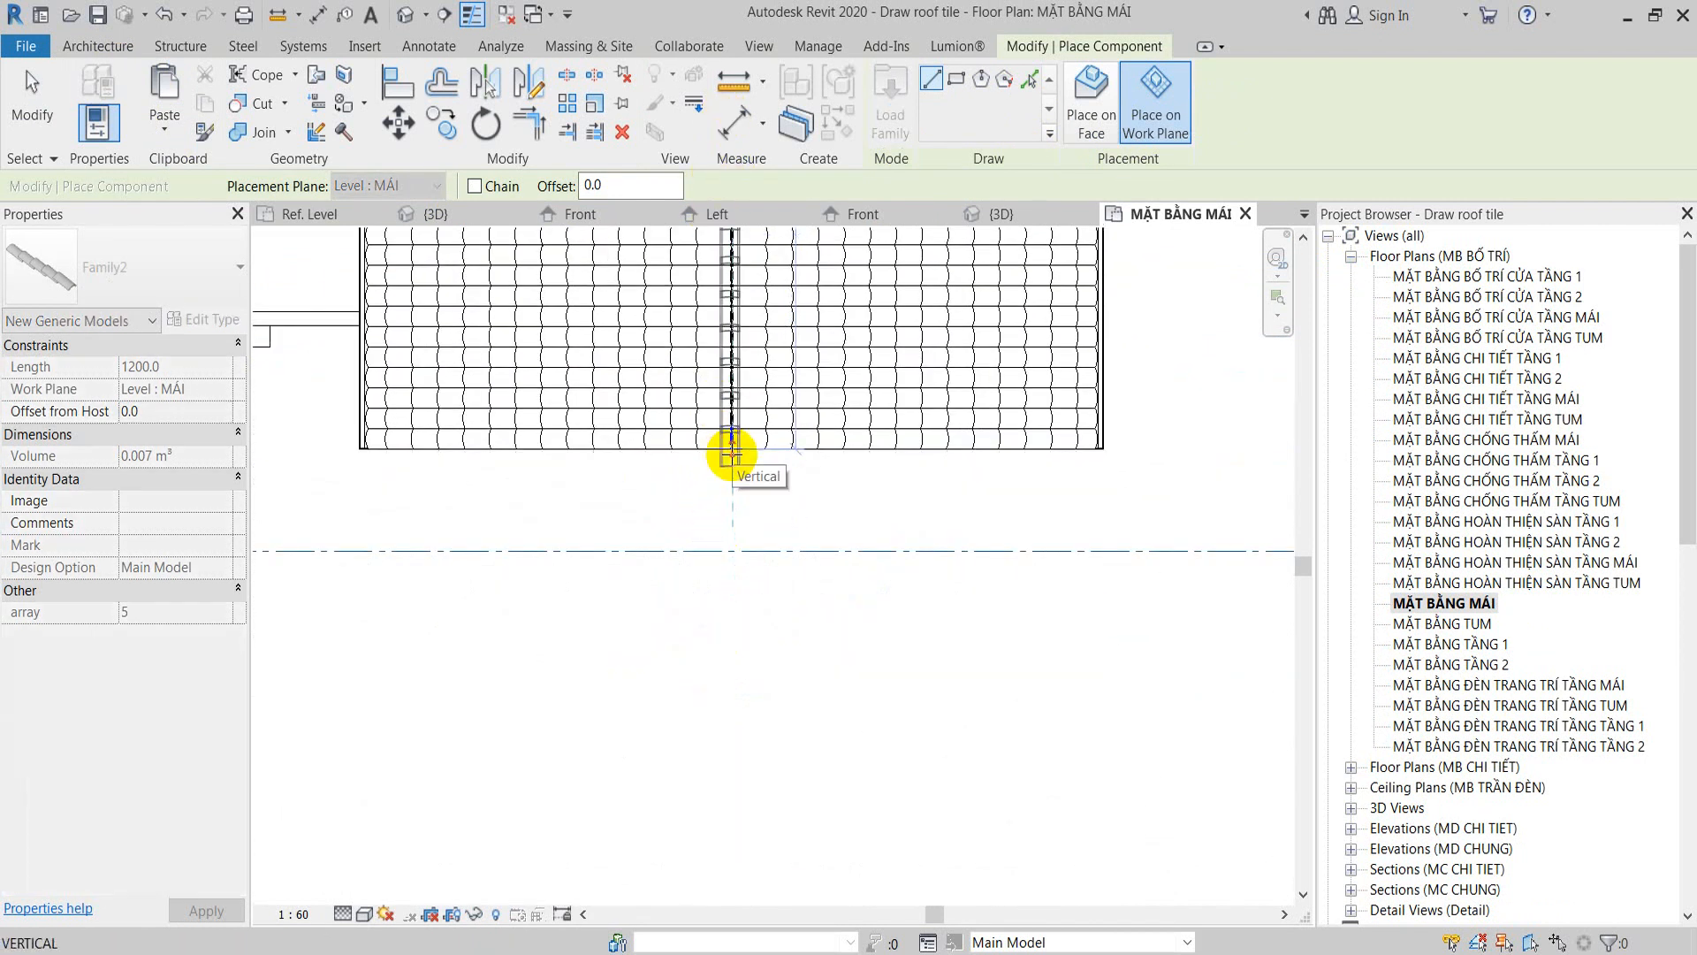
key("Escape")
key("Escape")
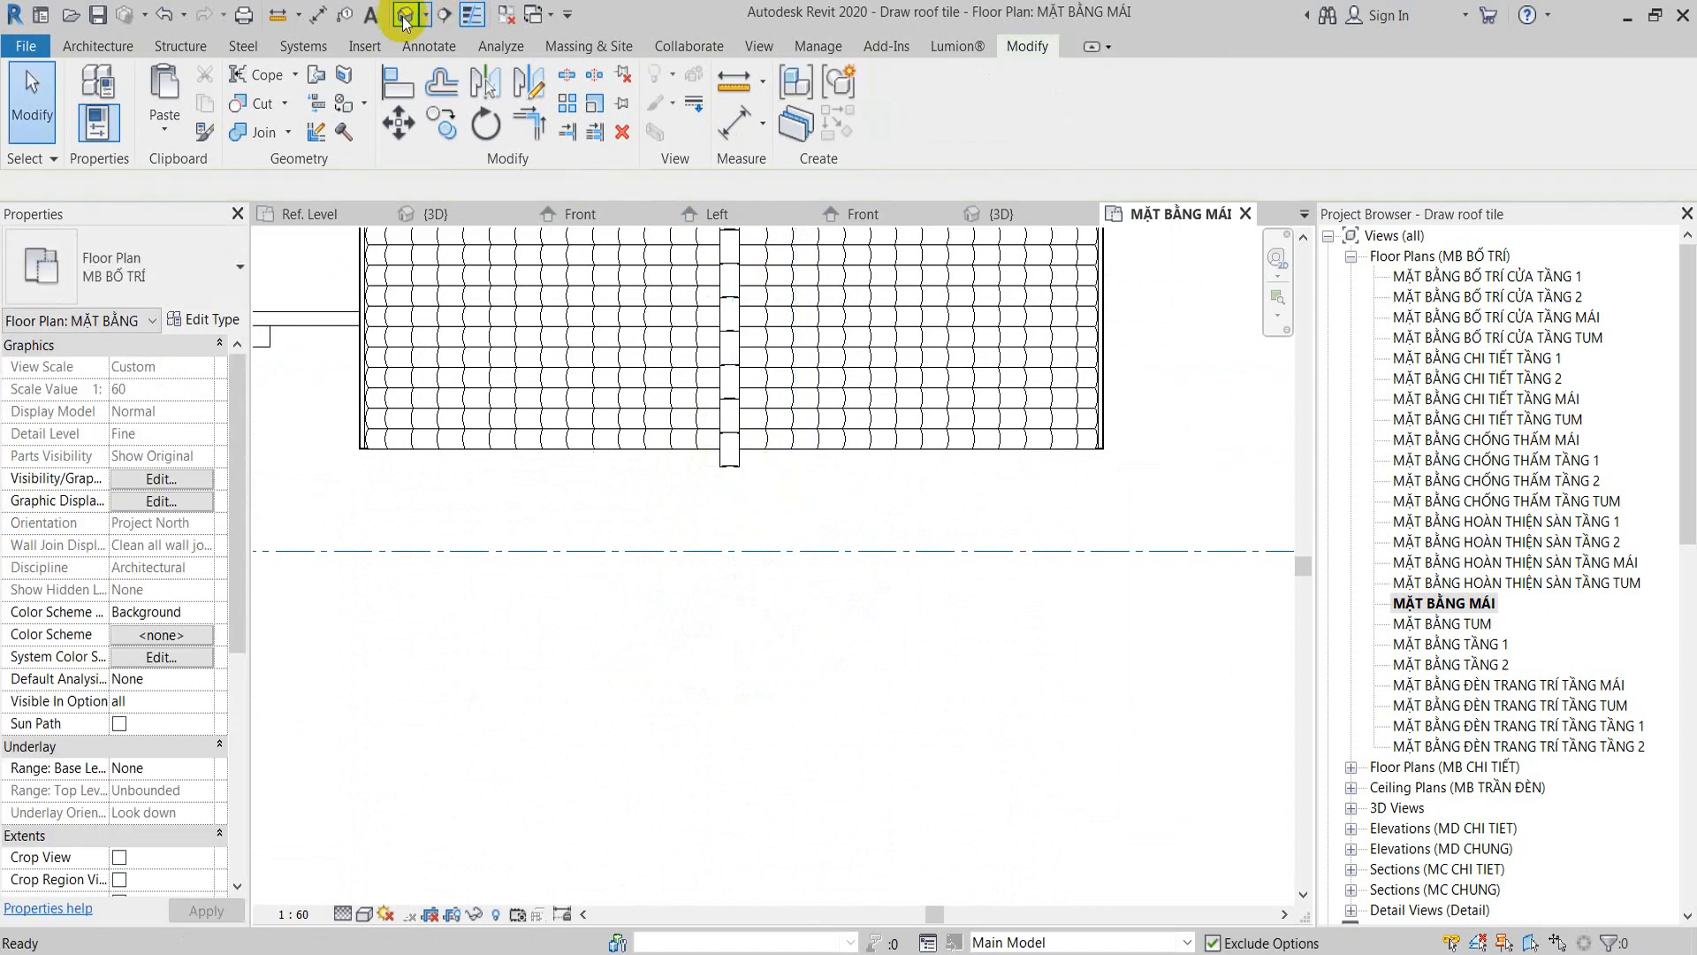
Step: Move the ridge tile row from the MÁI level down to the roof apex in the 3D front view
left_click(405, 15)
scroll(851, 467, "up", 5)
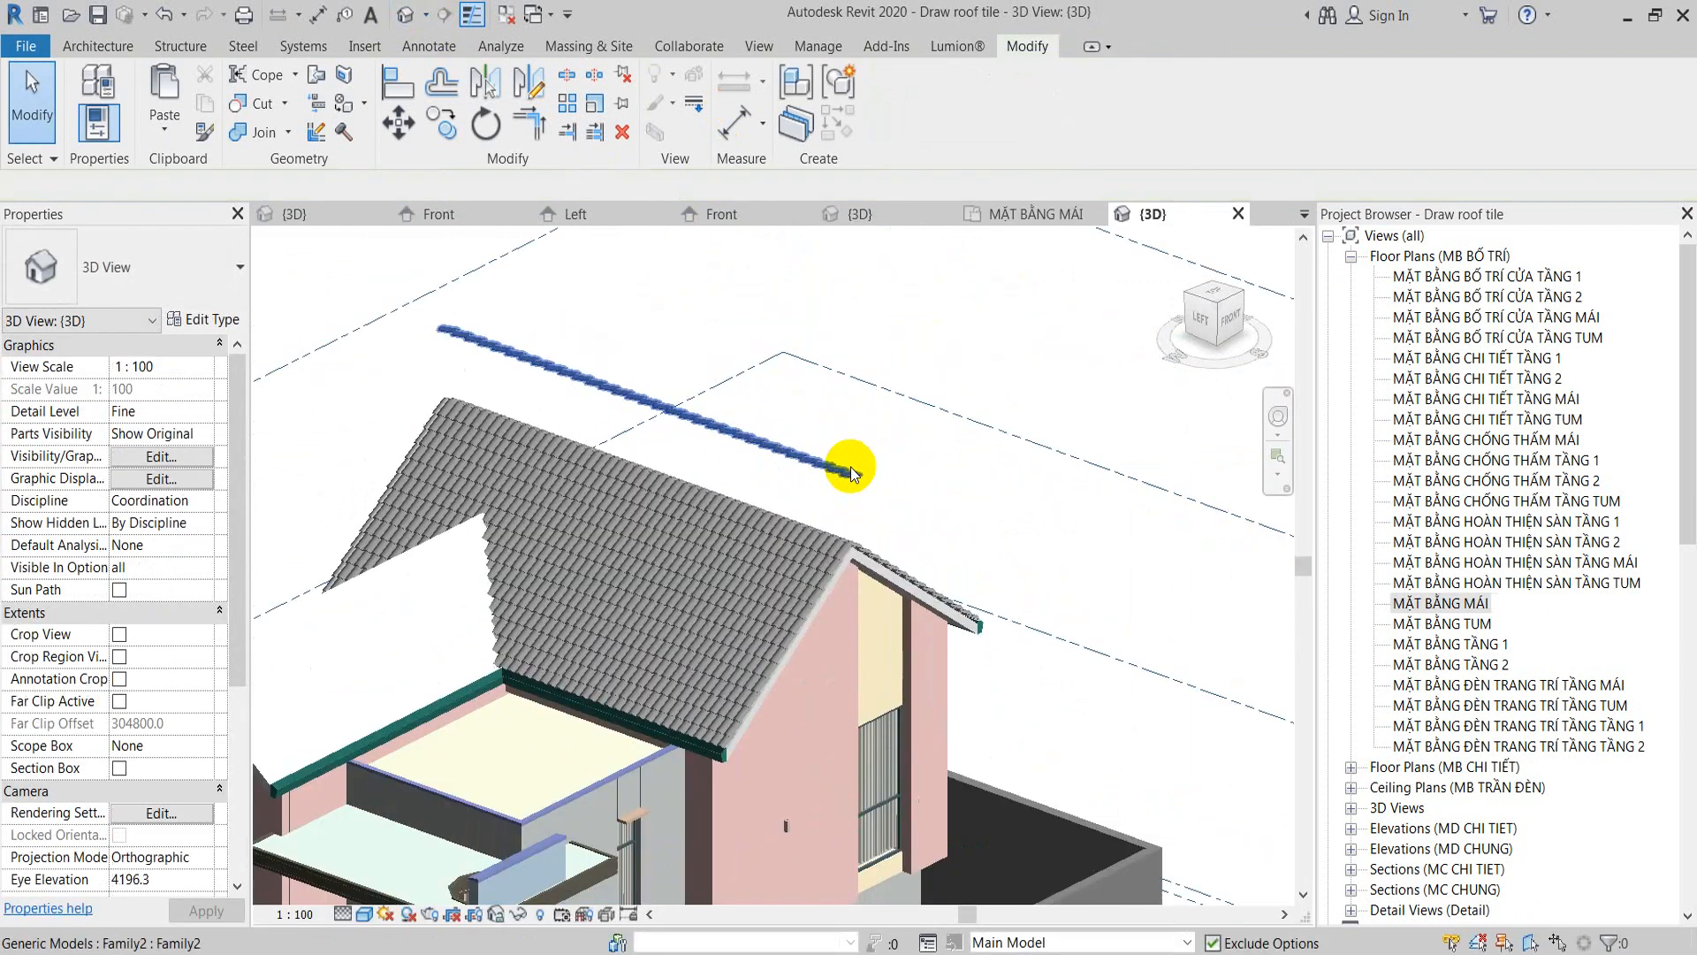
left_click(849, 466)
middle_click_drag(848, 467, 1160, 361, "shift")
left_click(1237, 310)
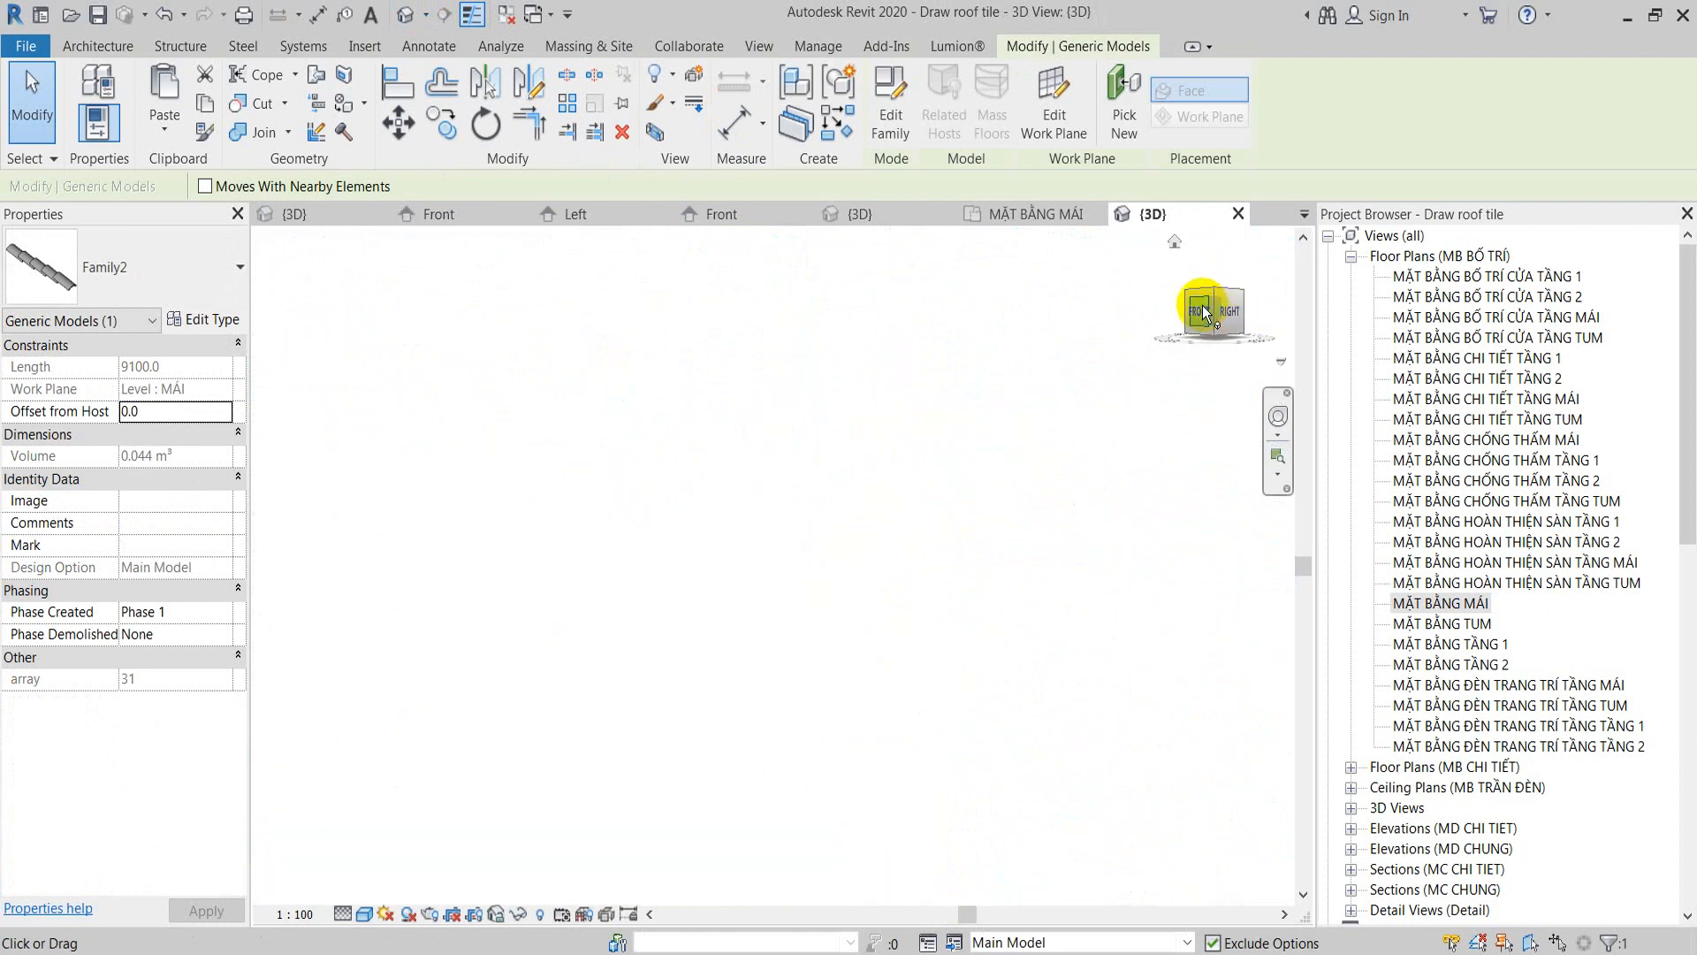
left_click(1203, 311)
middle_click_drag(798, 650, 787, 465)
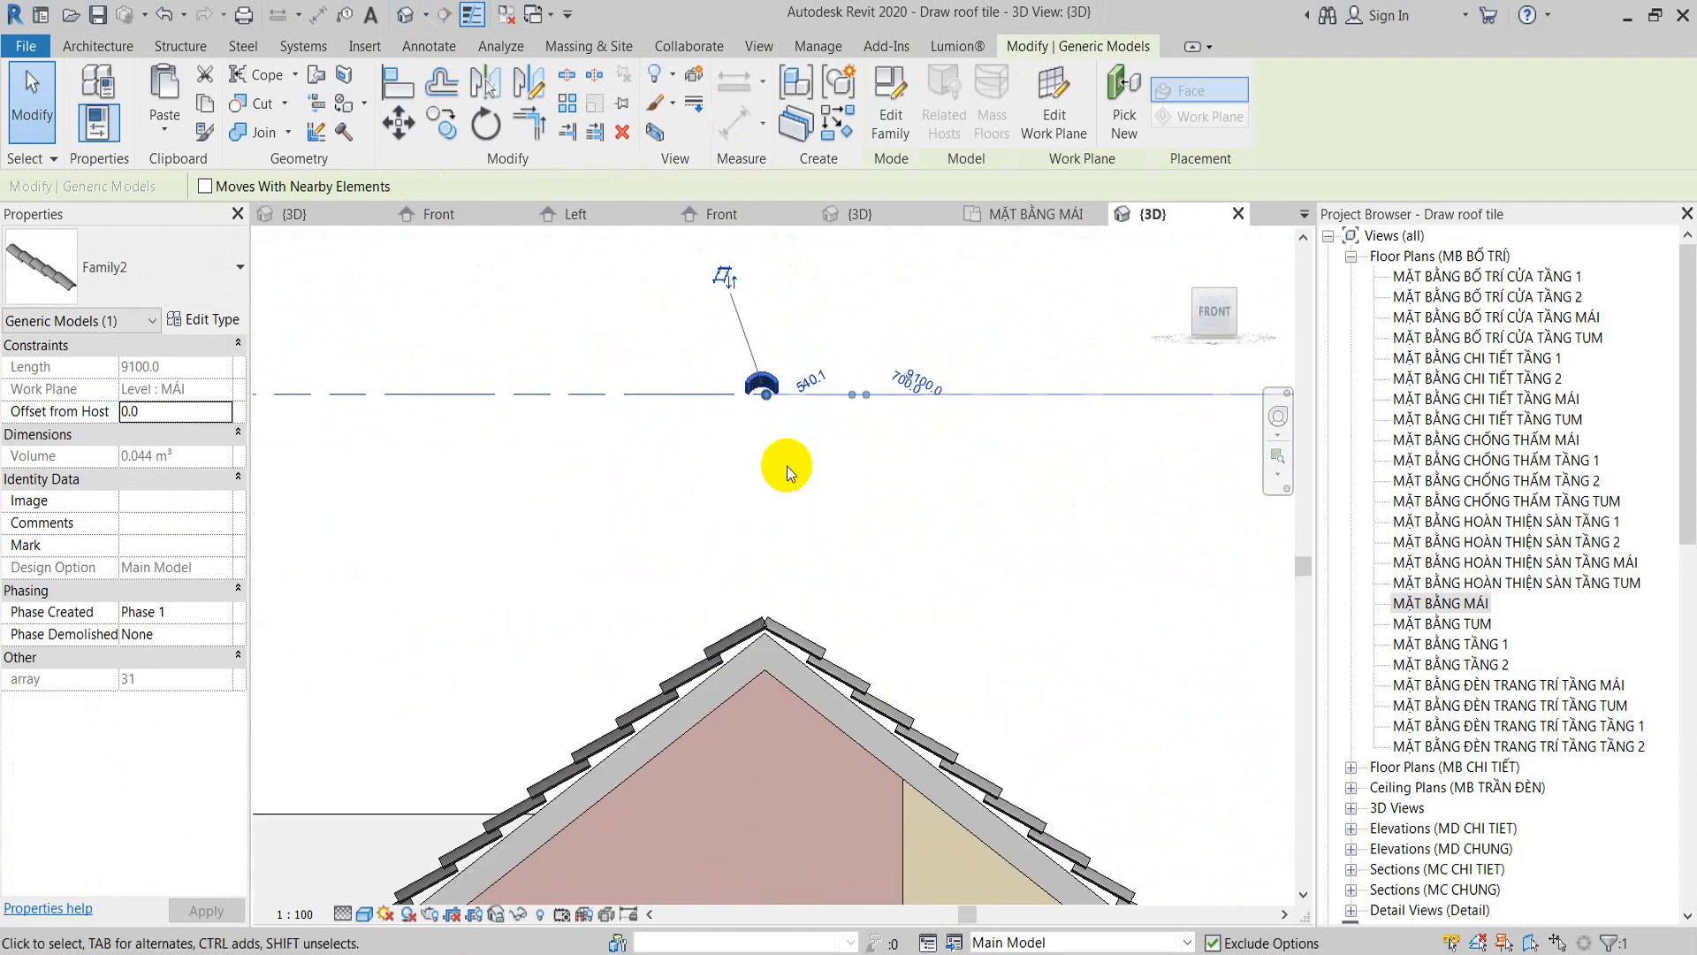
key("m")
key("v")
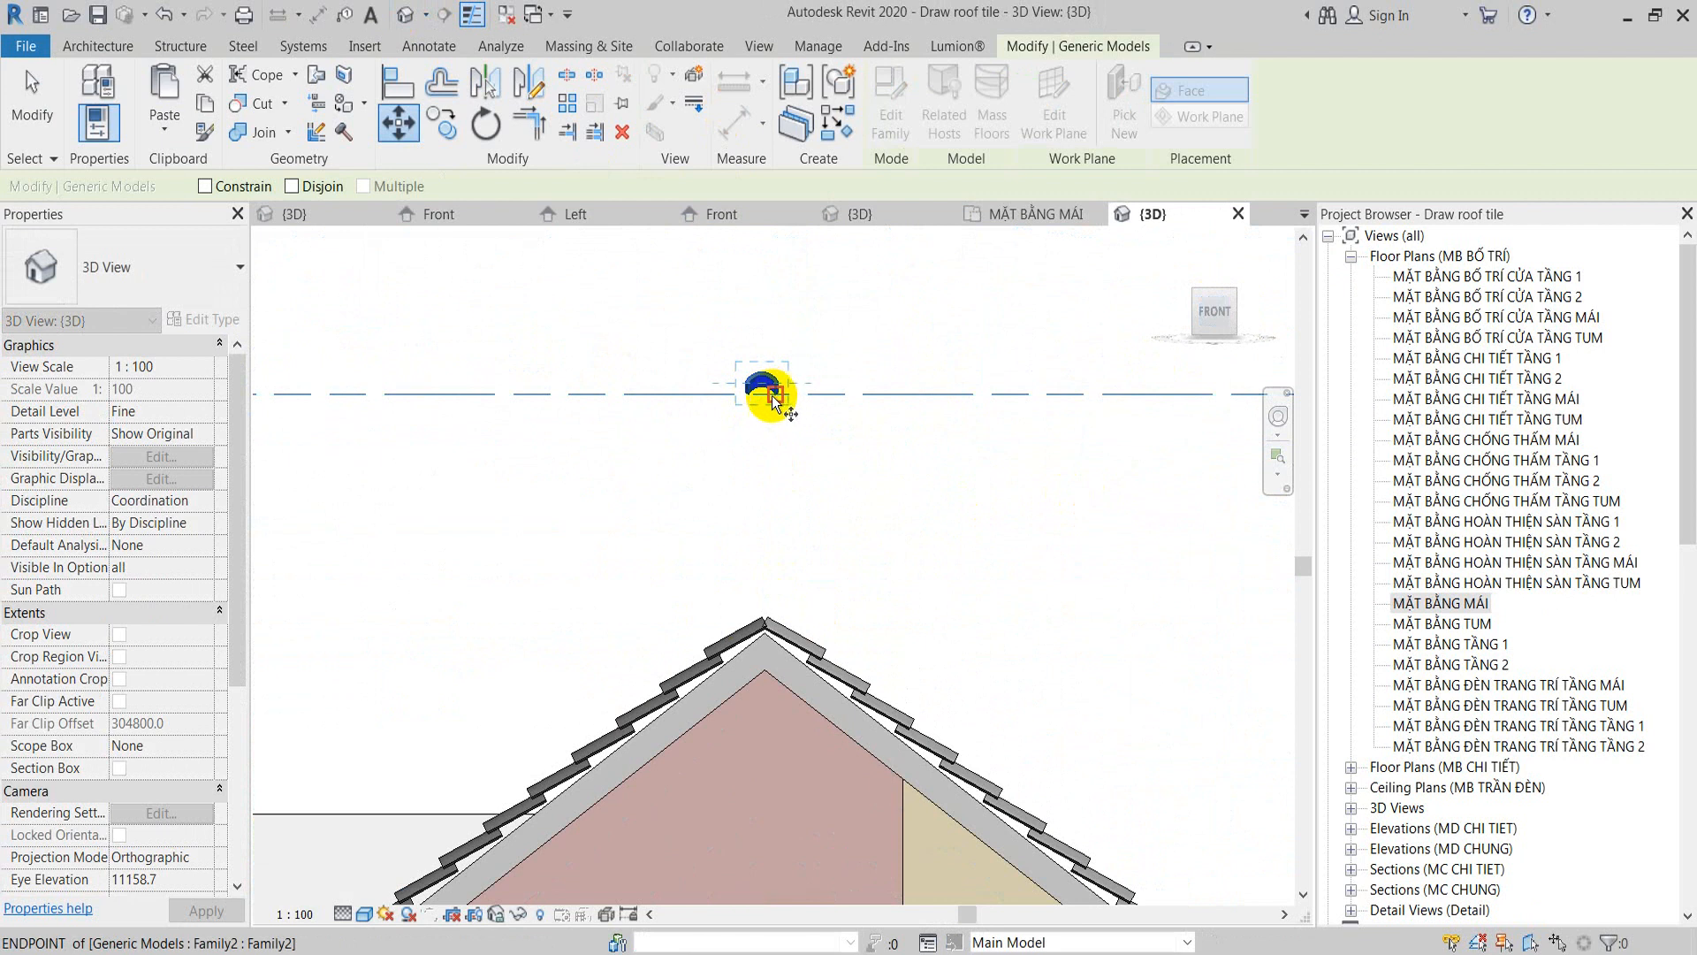
left_click(766, 395)
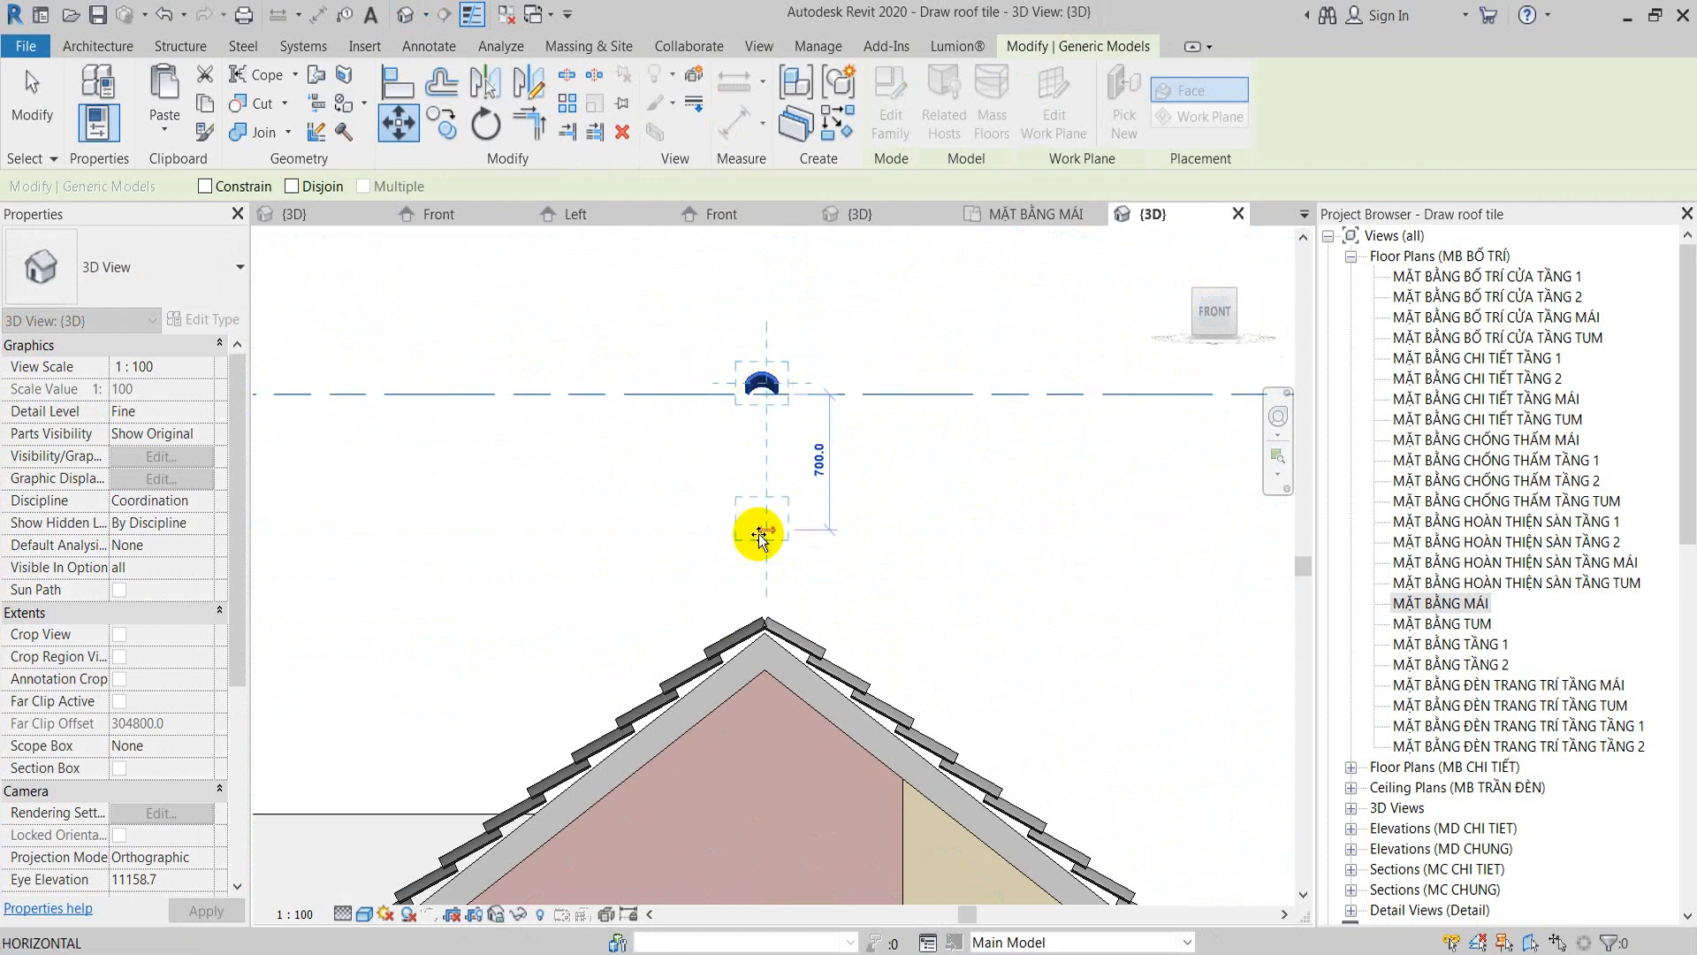
left_click(766, 622)
scroll(787, 638, "up", 3)
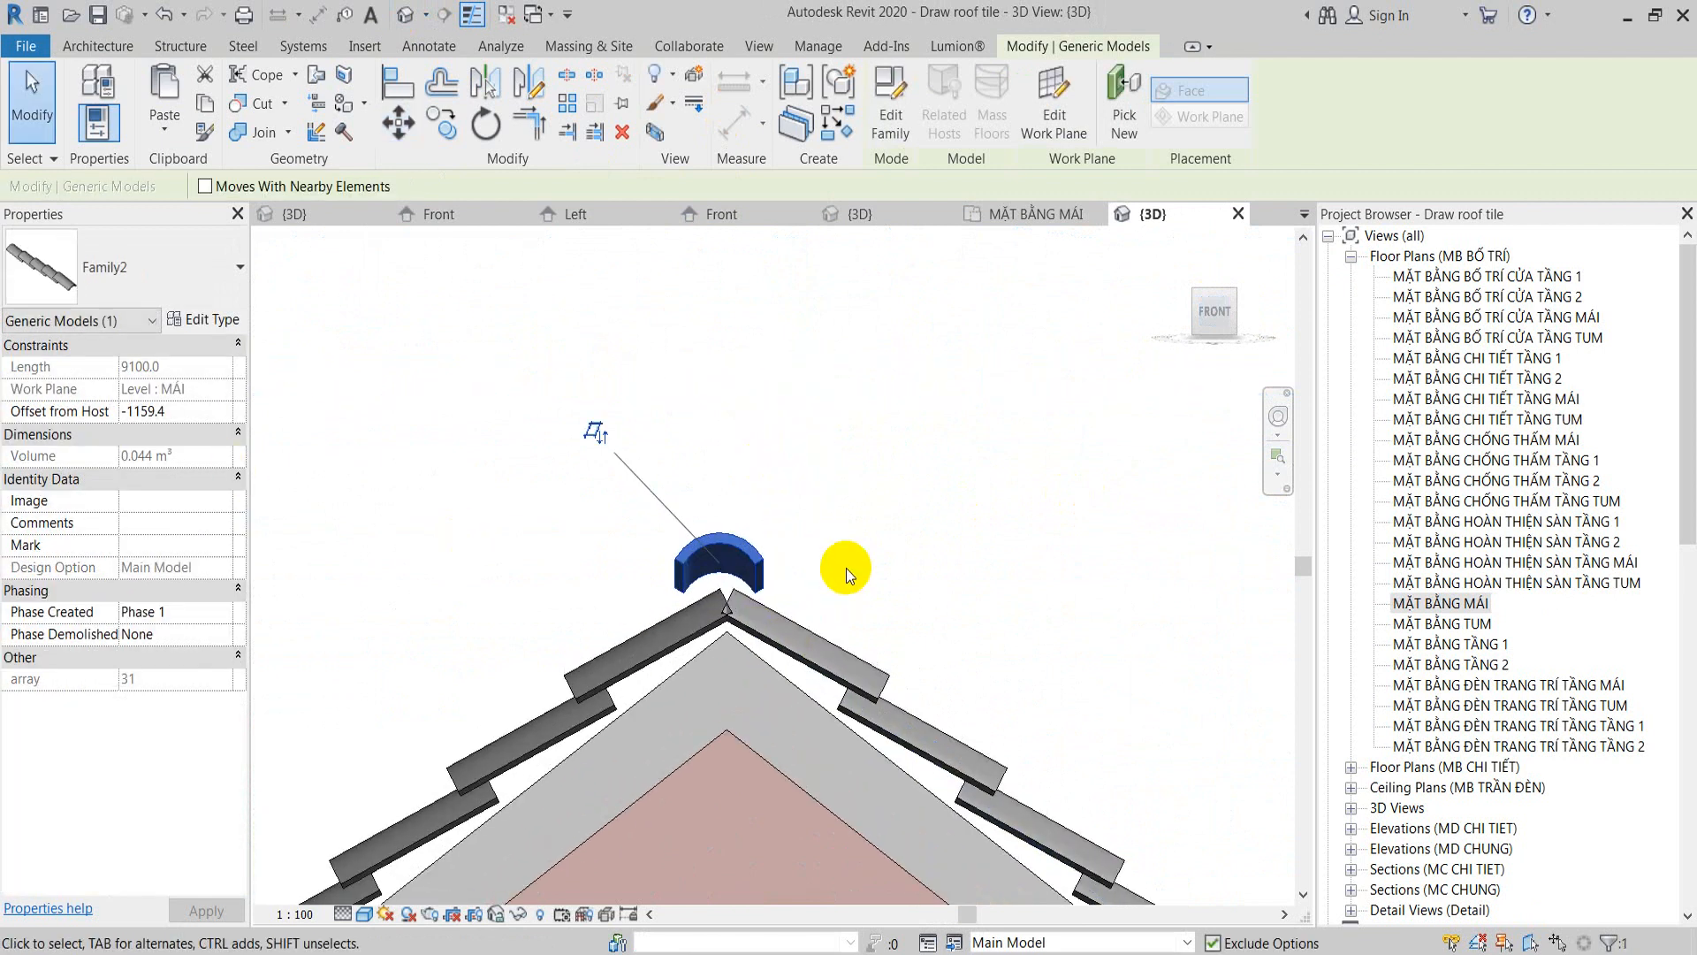
Step: Fine-tune the ridge tile row's position in the front view so it sits centred over the top roof tiles
scroll(748, 593, "up", 2)
key("m")
key("v")
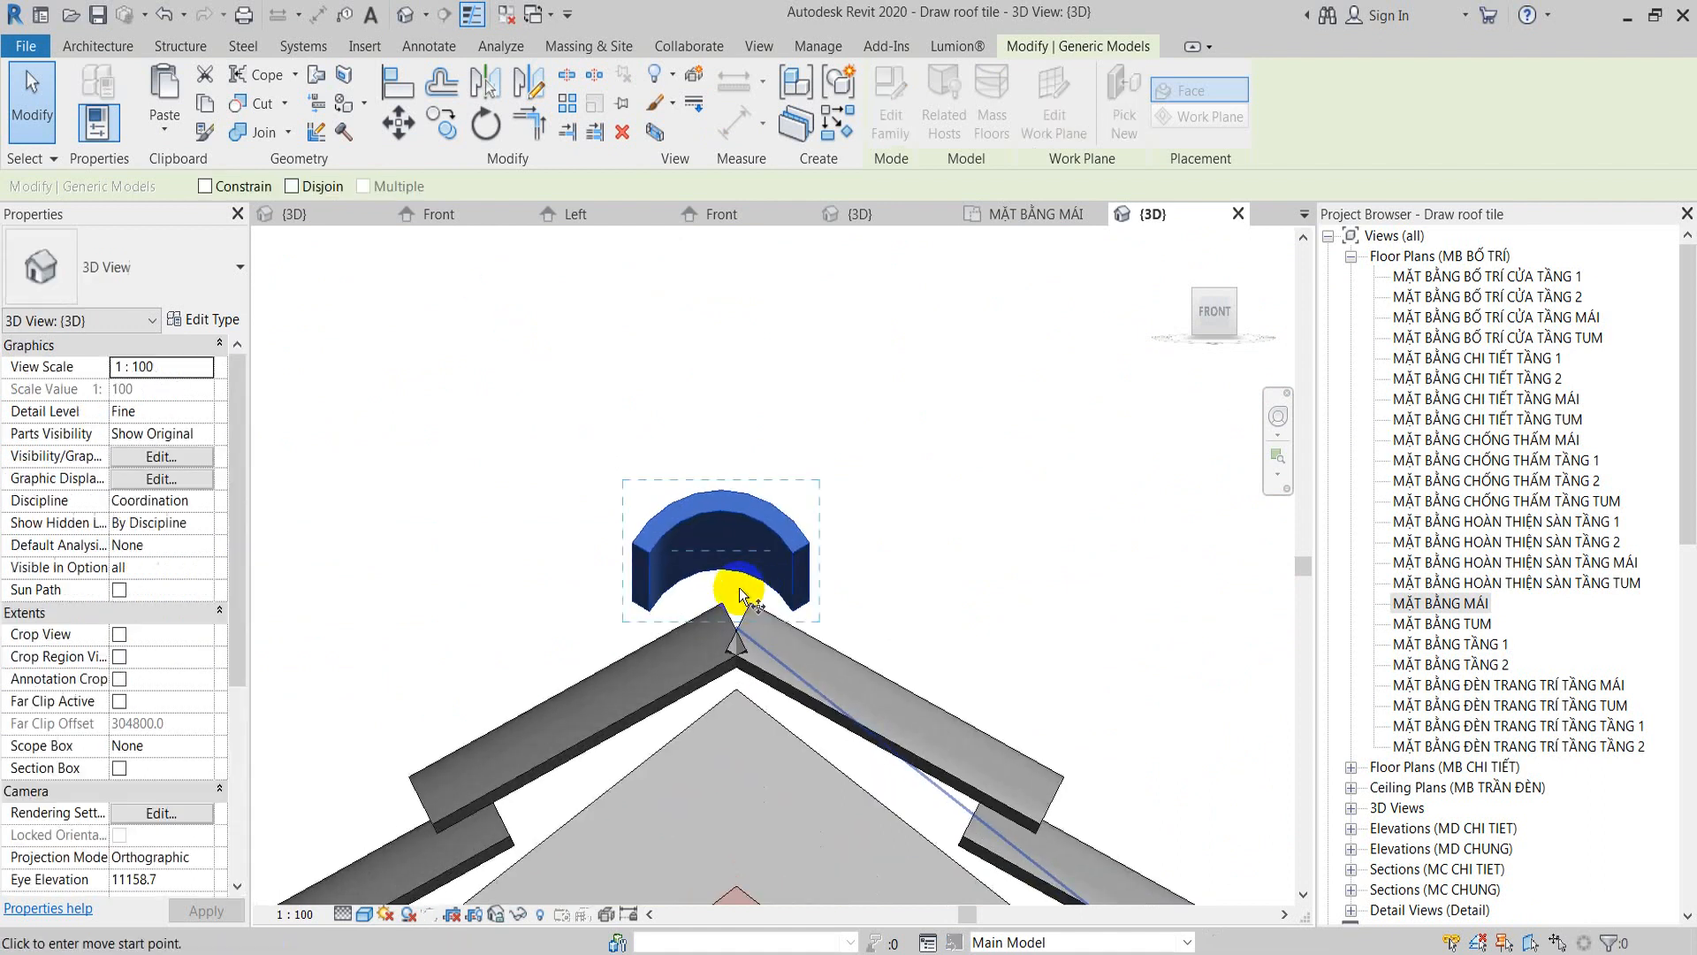
left_click(724, 579)
left_click(723, 659)
key("m")
key("v")
left_click(724, 623)
left_click(726, 626)
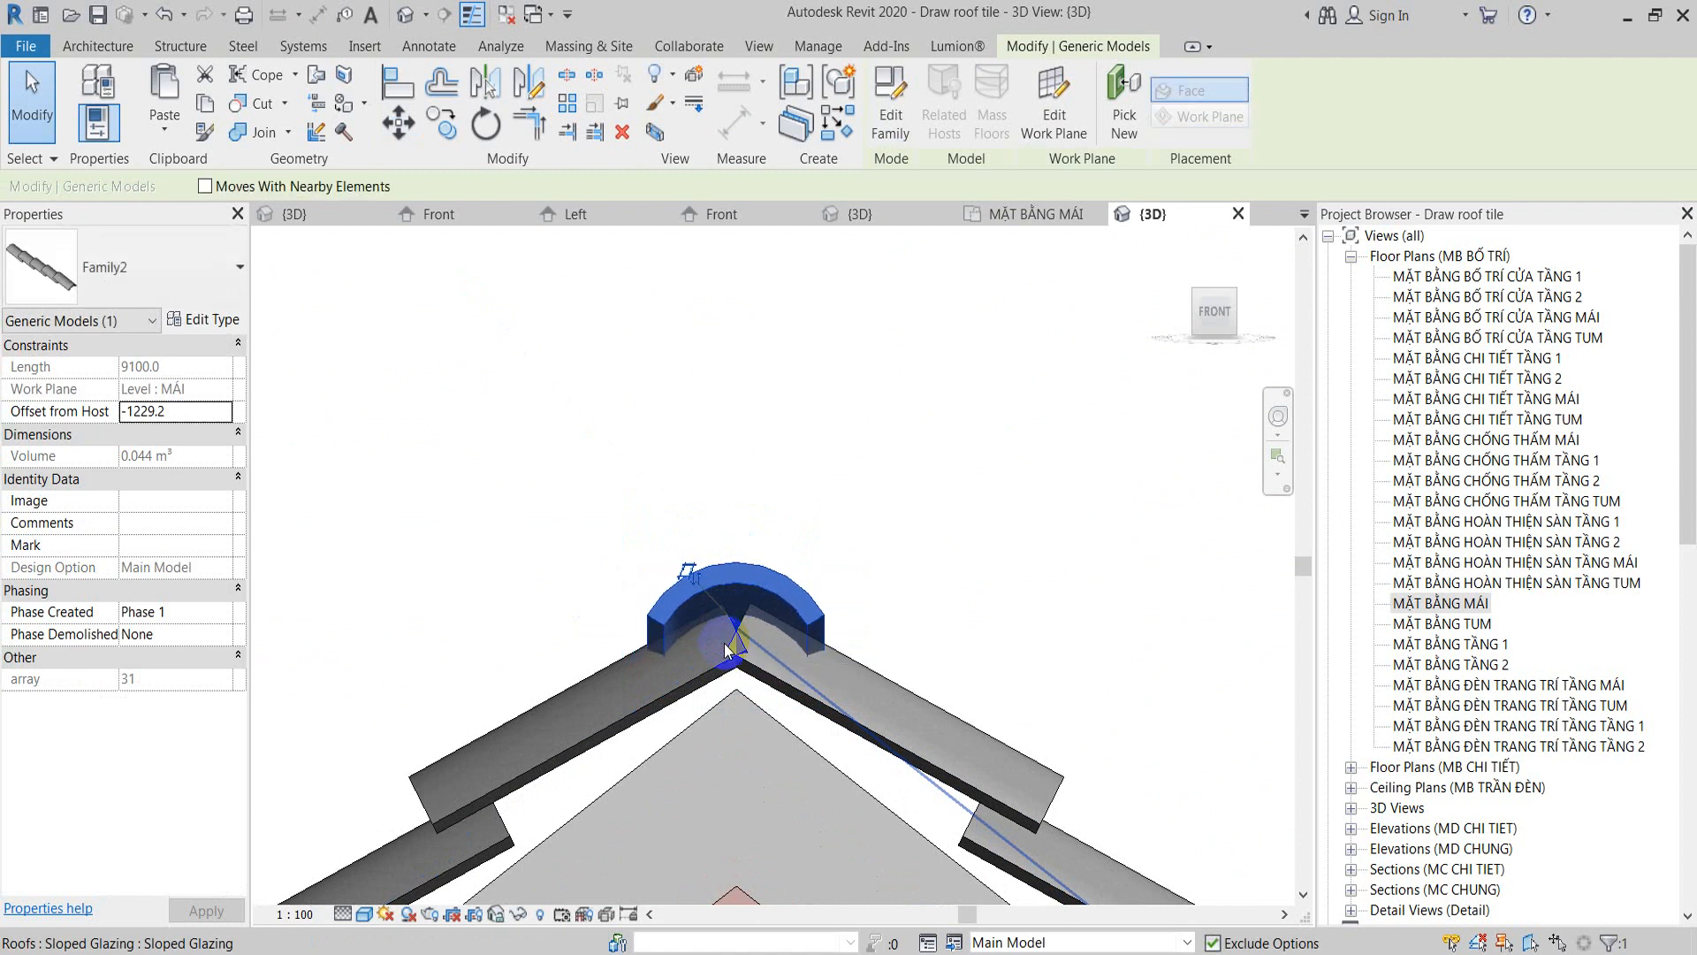
left_click(836, 448)
Step: Examine how the ridge tiles sit on both slopes and how far they overhang the gable end in 3D
scroll(836, 448, "down", 2)
middle_click_drag(530, 459, 833, 619, "shift")
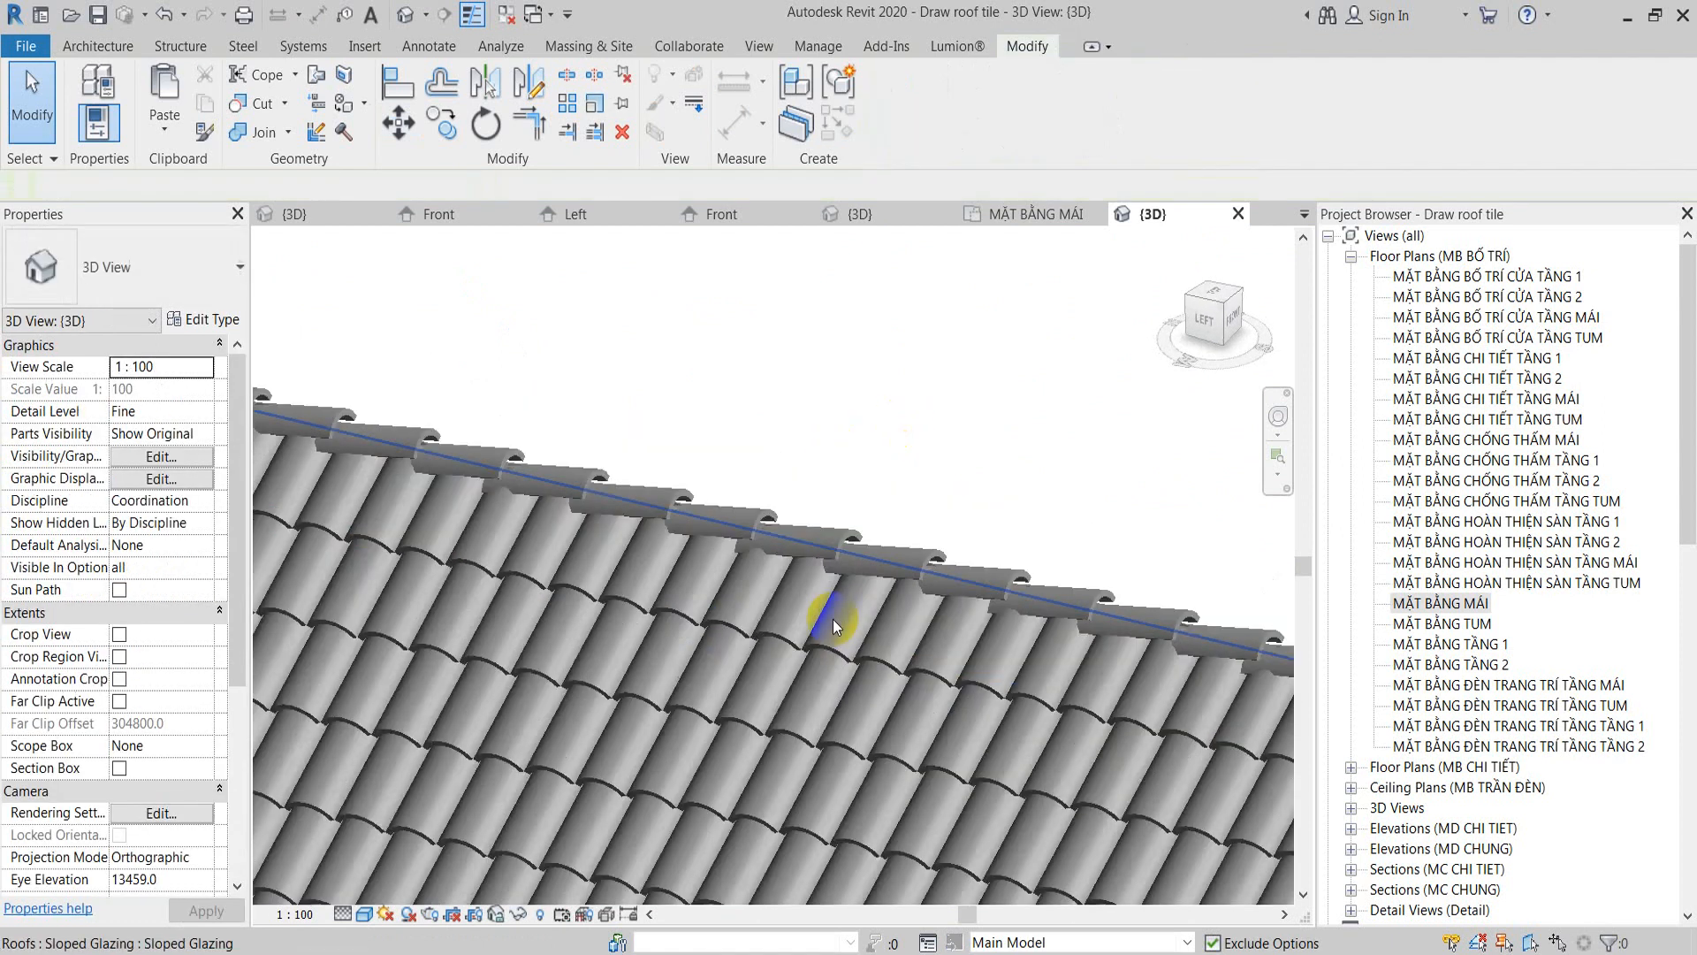
scroll(898, 568, "down", 5)
left_click(934, 590)
scroll(905, 565, "up", 7)
left_click(881, 537)
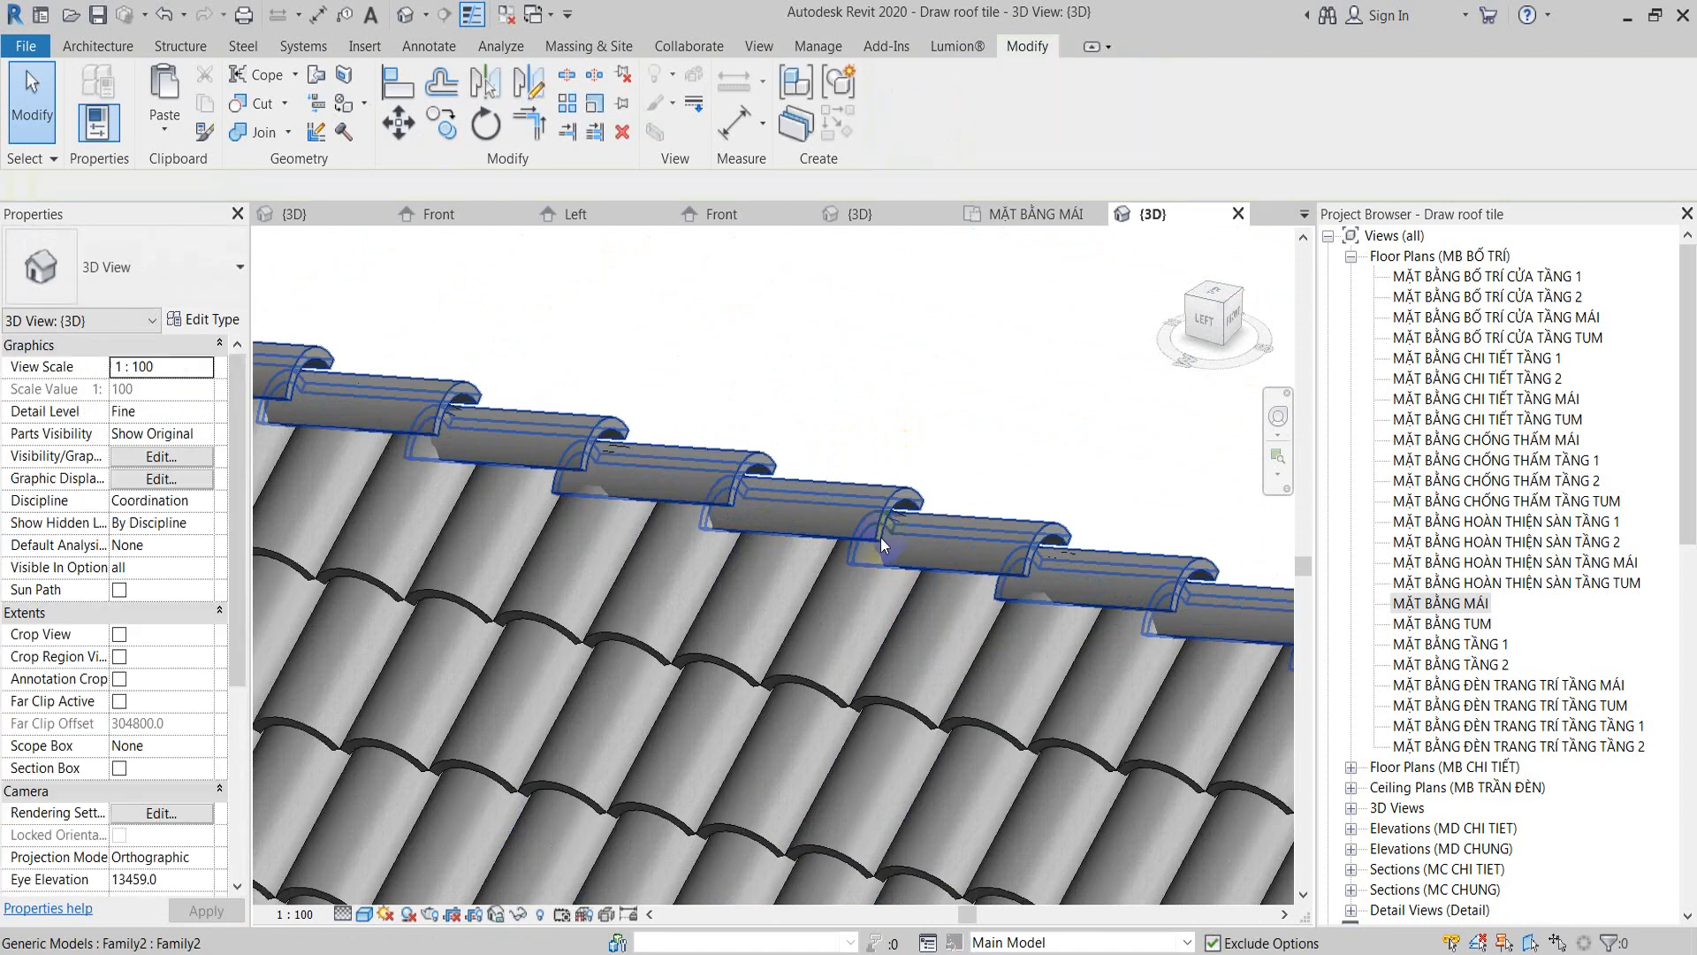
left_click(881, 537)
middle_click_drag(932, 702, 844, 510, "shift")
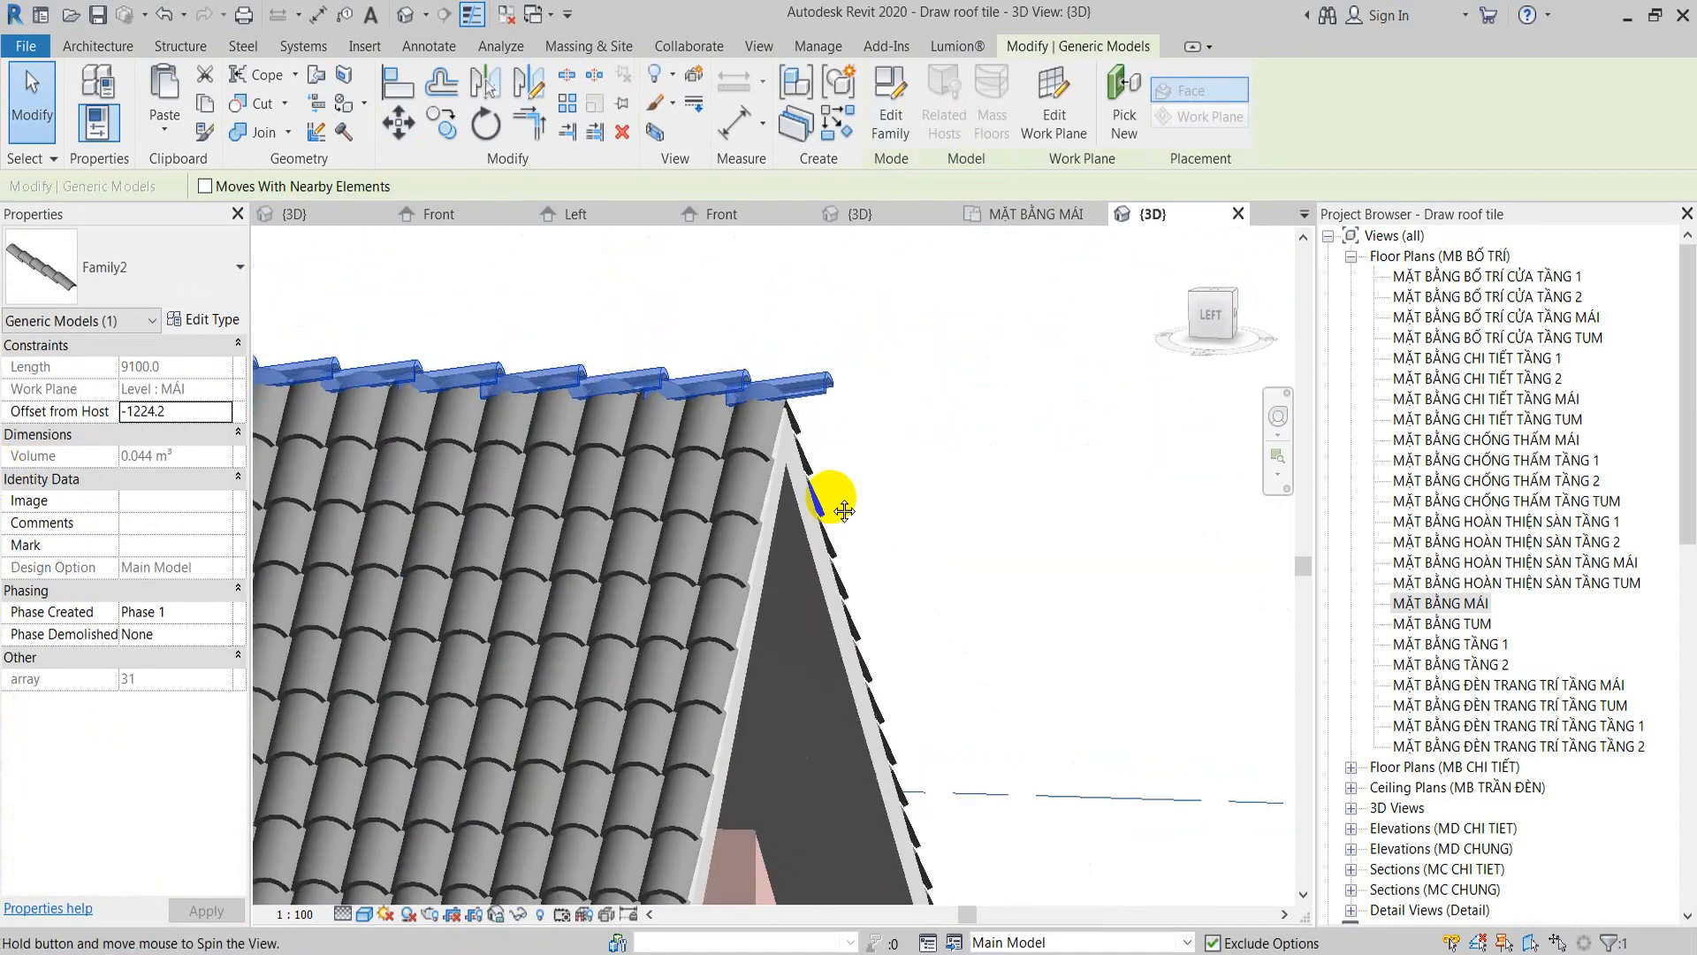
scroll(762, 368, "up", 5)
middle_click_drag(762, 369, 785, 522, "shift")
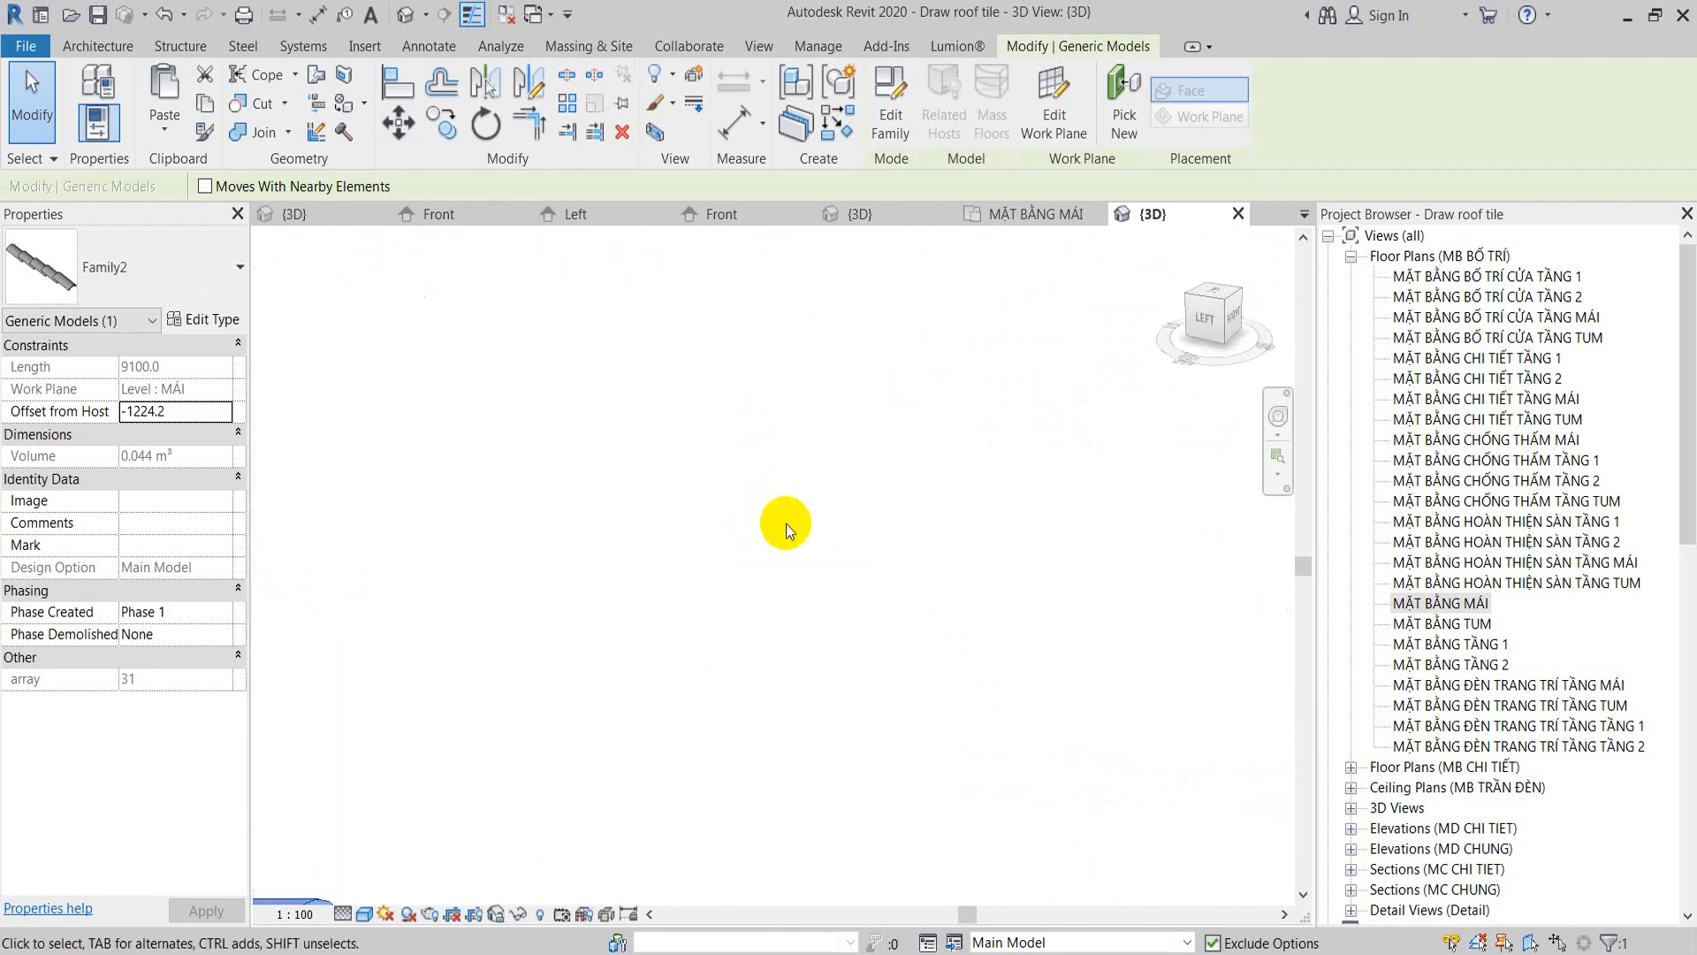
left_click(1215, 299)
scroll(1043, 607, "up", 6)
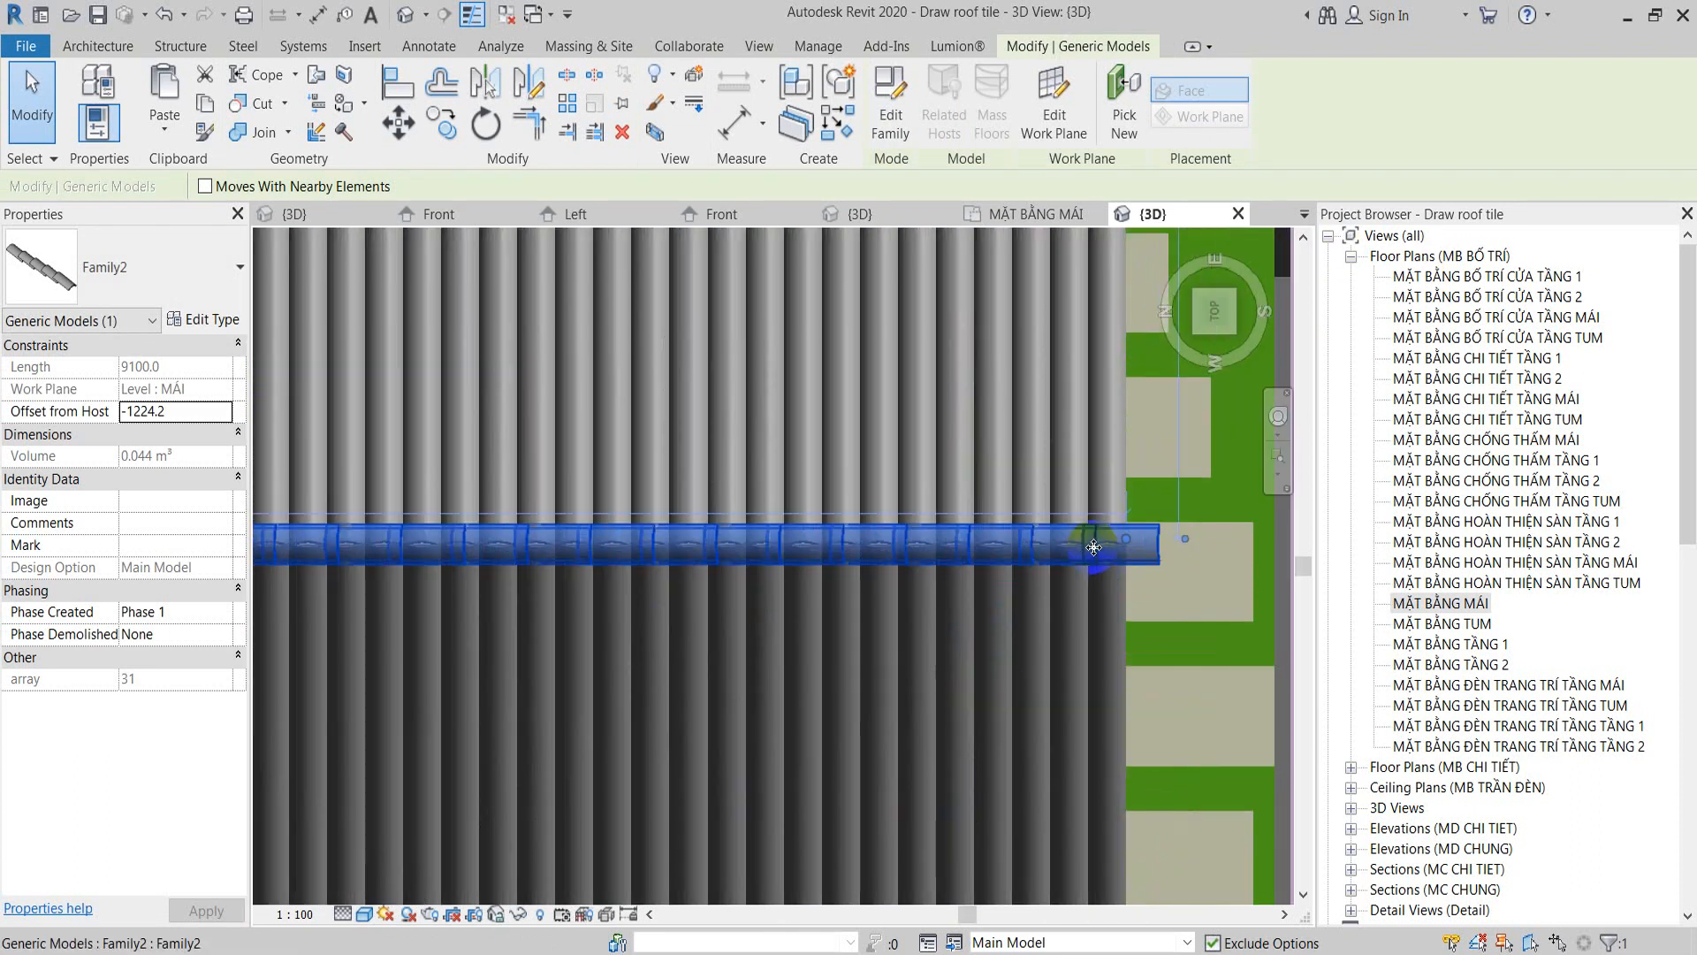
Step: Shorten the ridge tile row to about 8960 mm at its gable end in the MẶT BẰNG MÁI plan
double_click(781, 506)
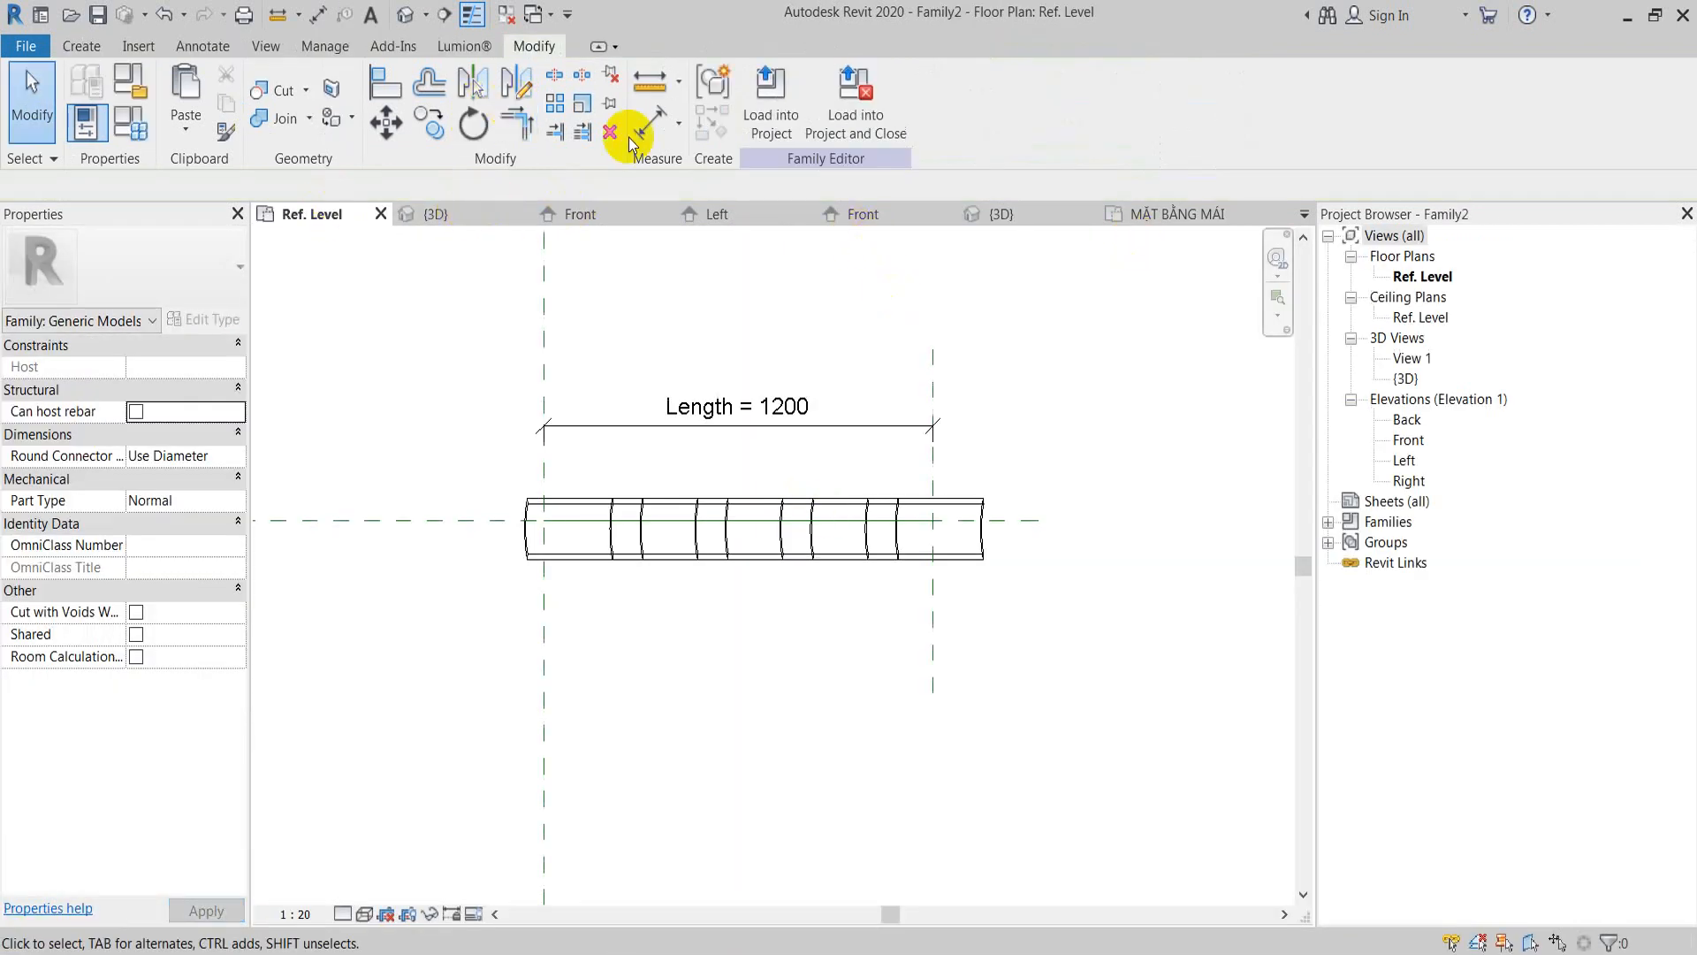
left_click(1179, 215)
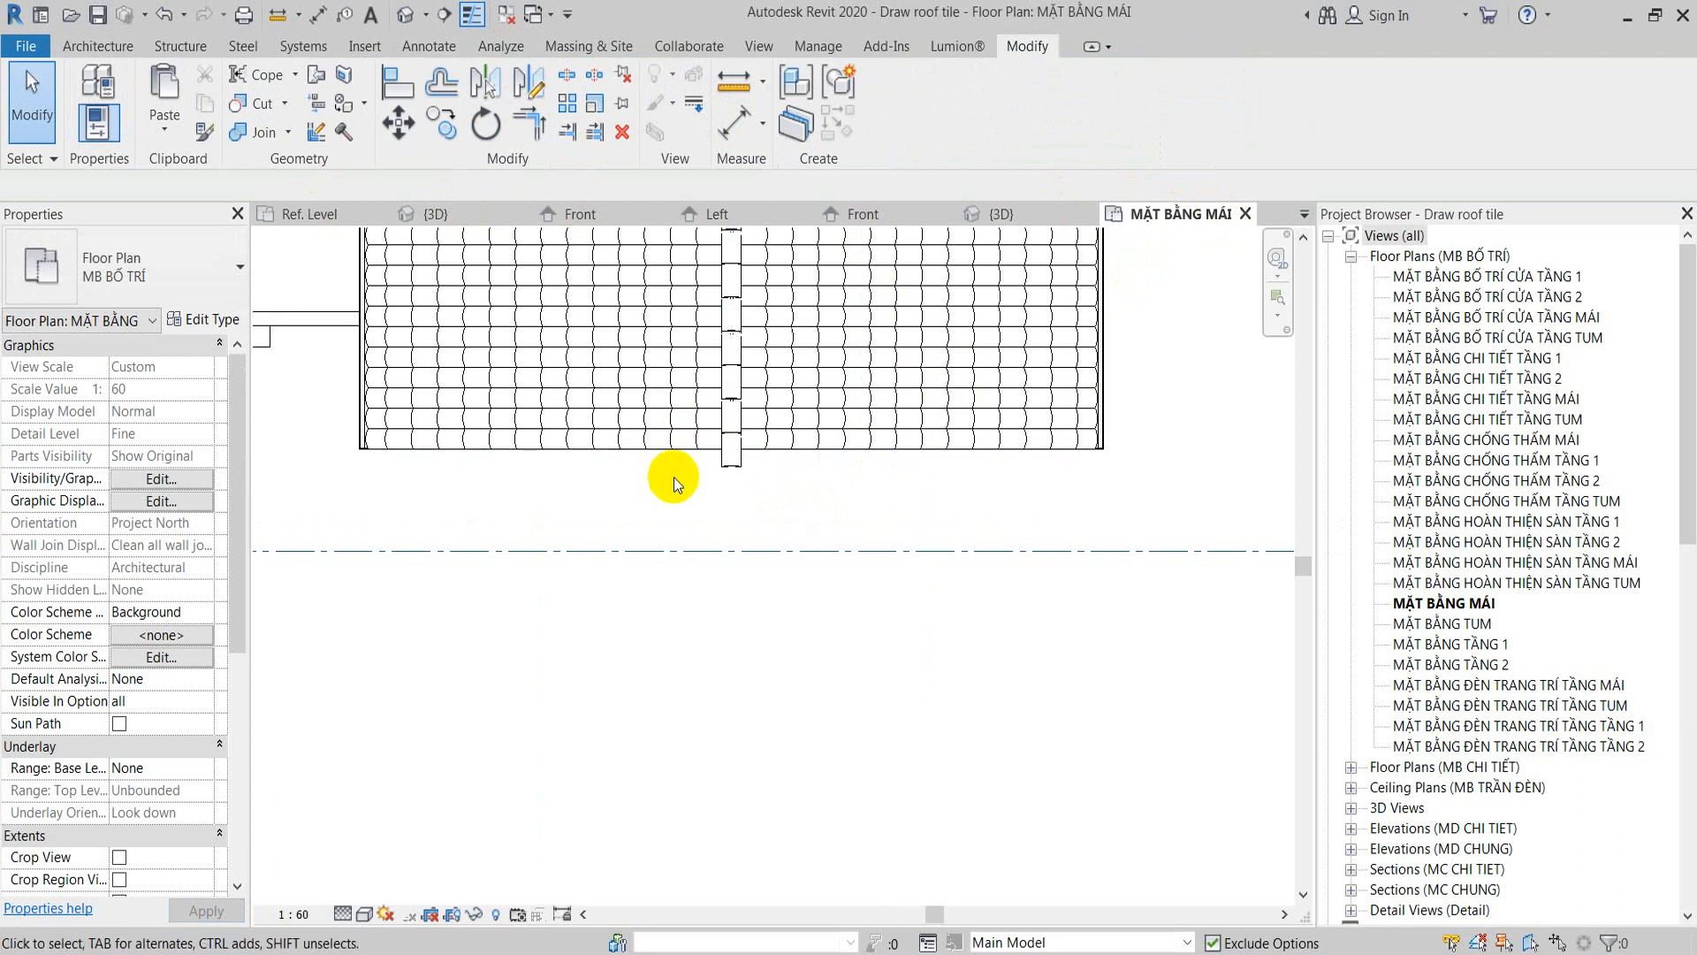
left_click(722, 473)
scroll(720, 464, "up", 5)
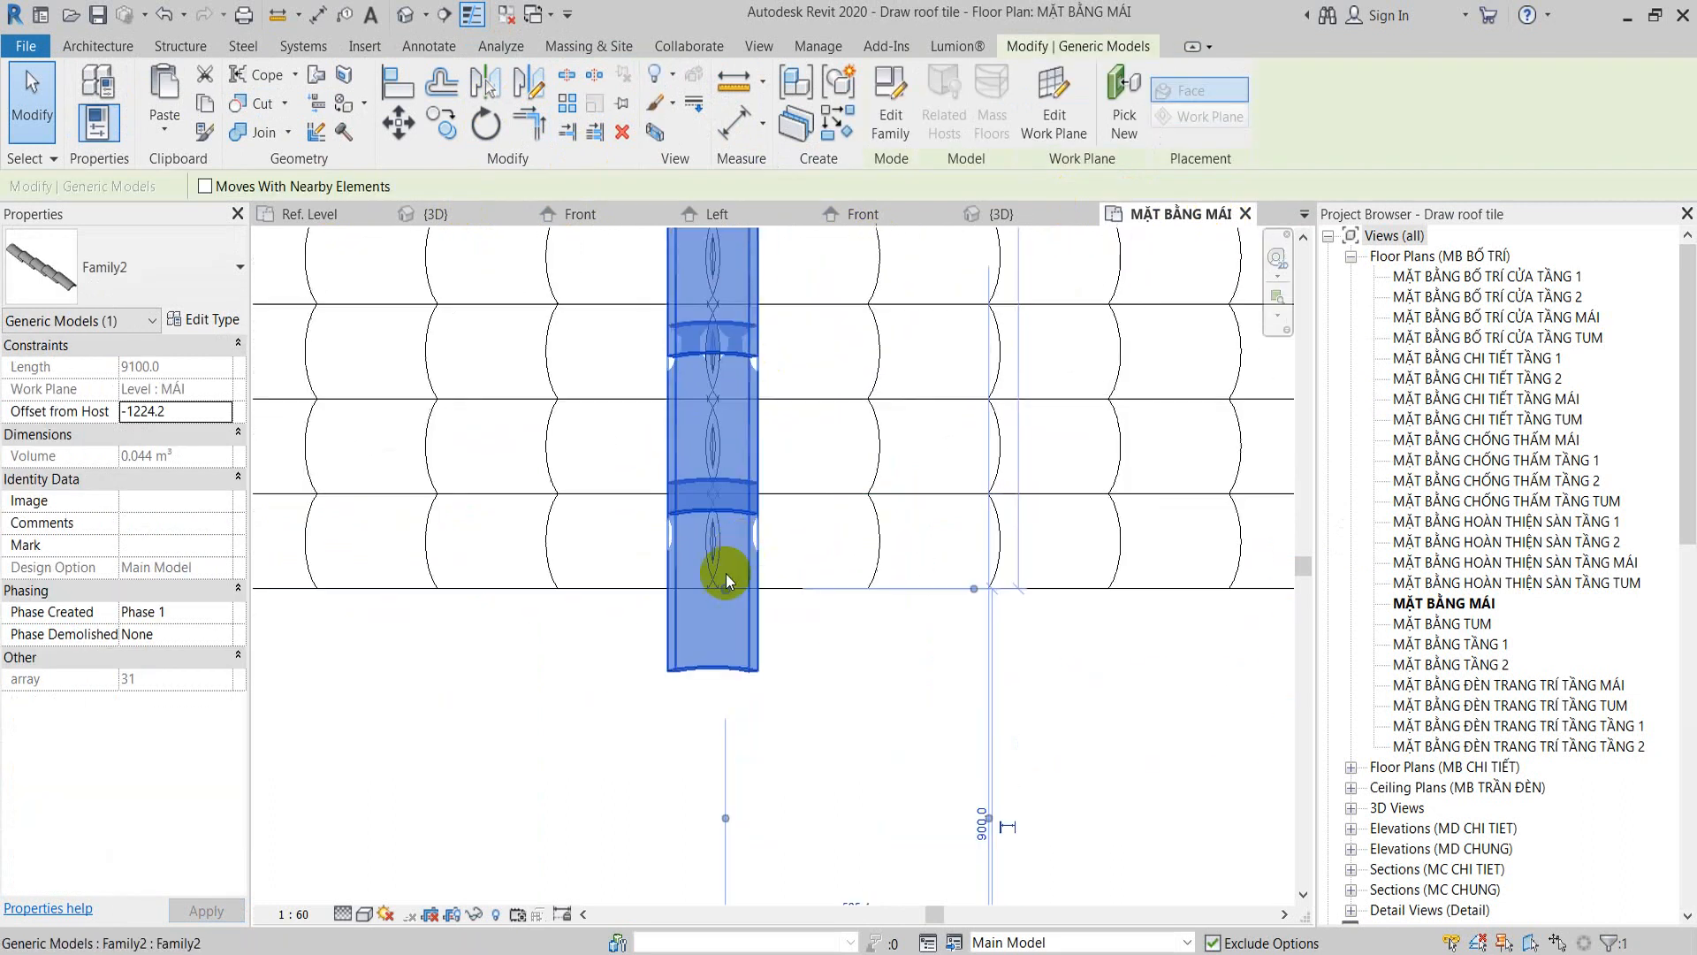
left_click_drag(723, 580, 723, 515)
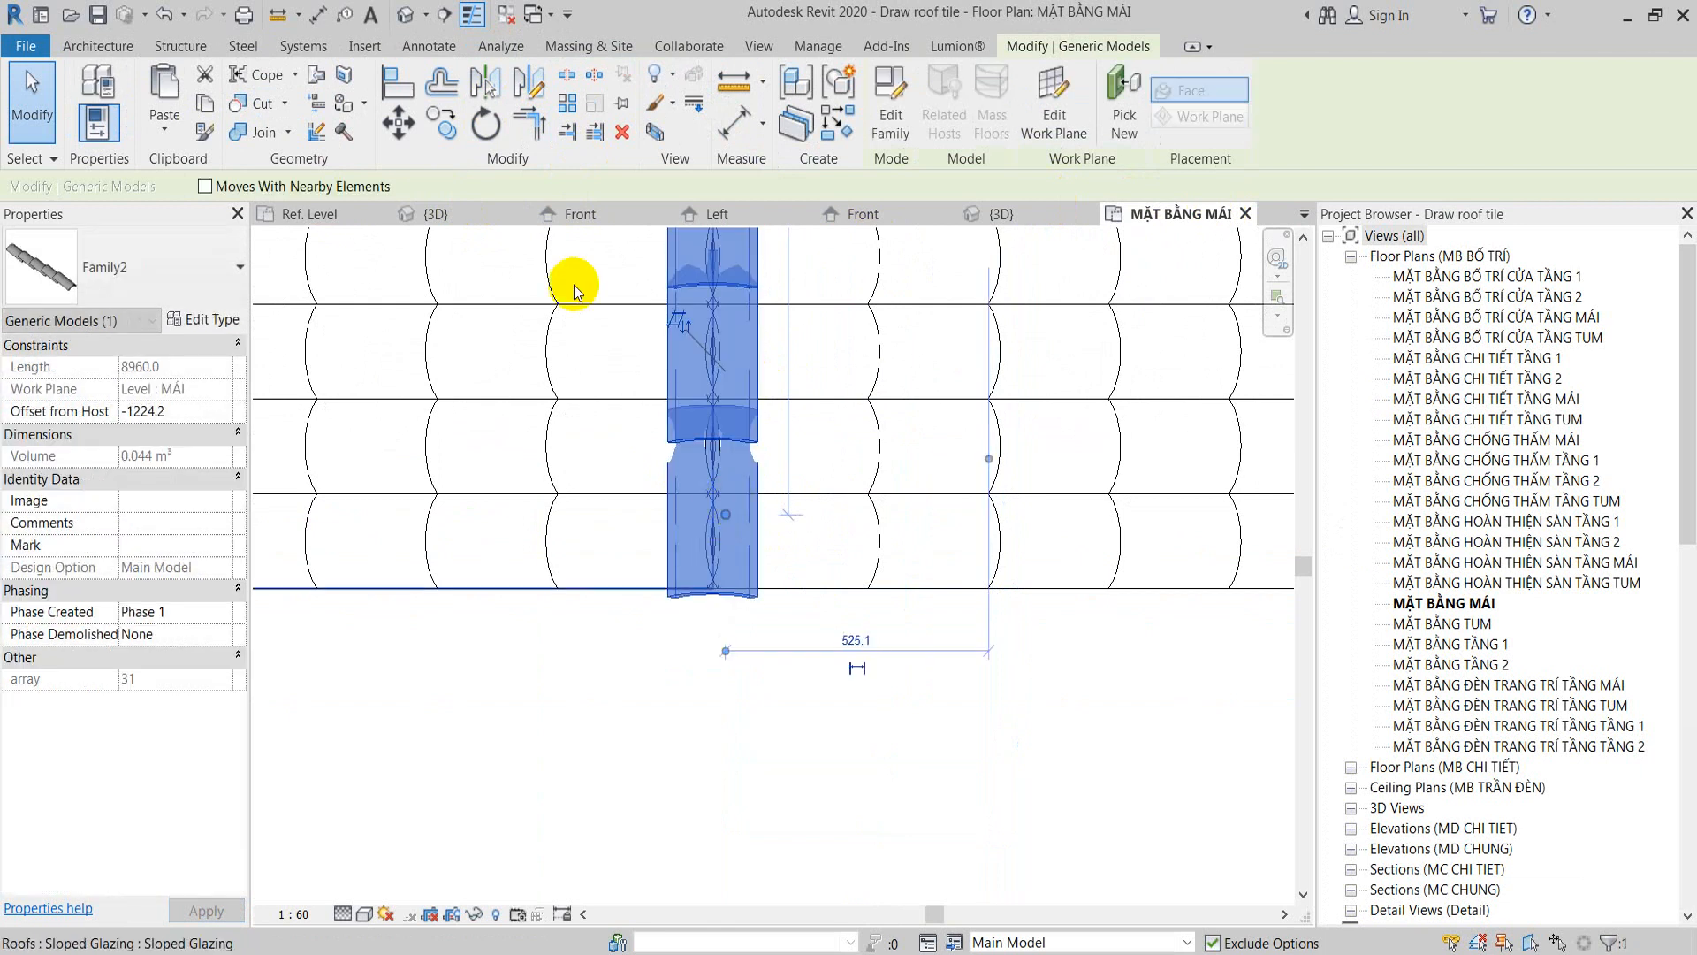
Step: Set the ridge tile row's Offset from Host to -1200 in the 3D view
left_click(406, 17)
middle_click_drag(792, 433, 740, 379, "shift")
scroll(718, 523, "down", 3)
scroll(723, 508, "up", 5)
left_click(803, 560)
middle_click_drag(802, 561, 619, 411, "shift")
middle_click_drag(584, 534, 379, 402, "shift")
scroll(379, 402, "up", 5)
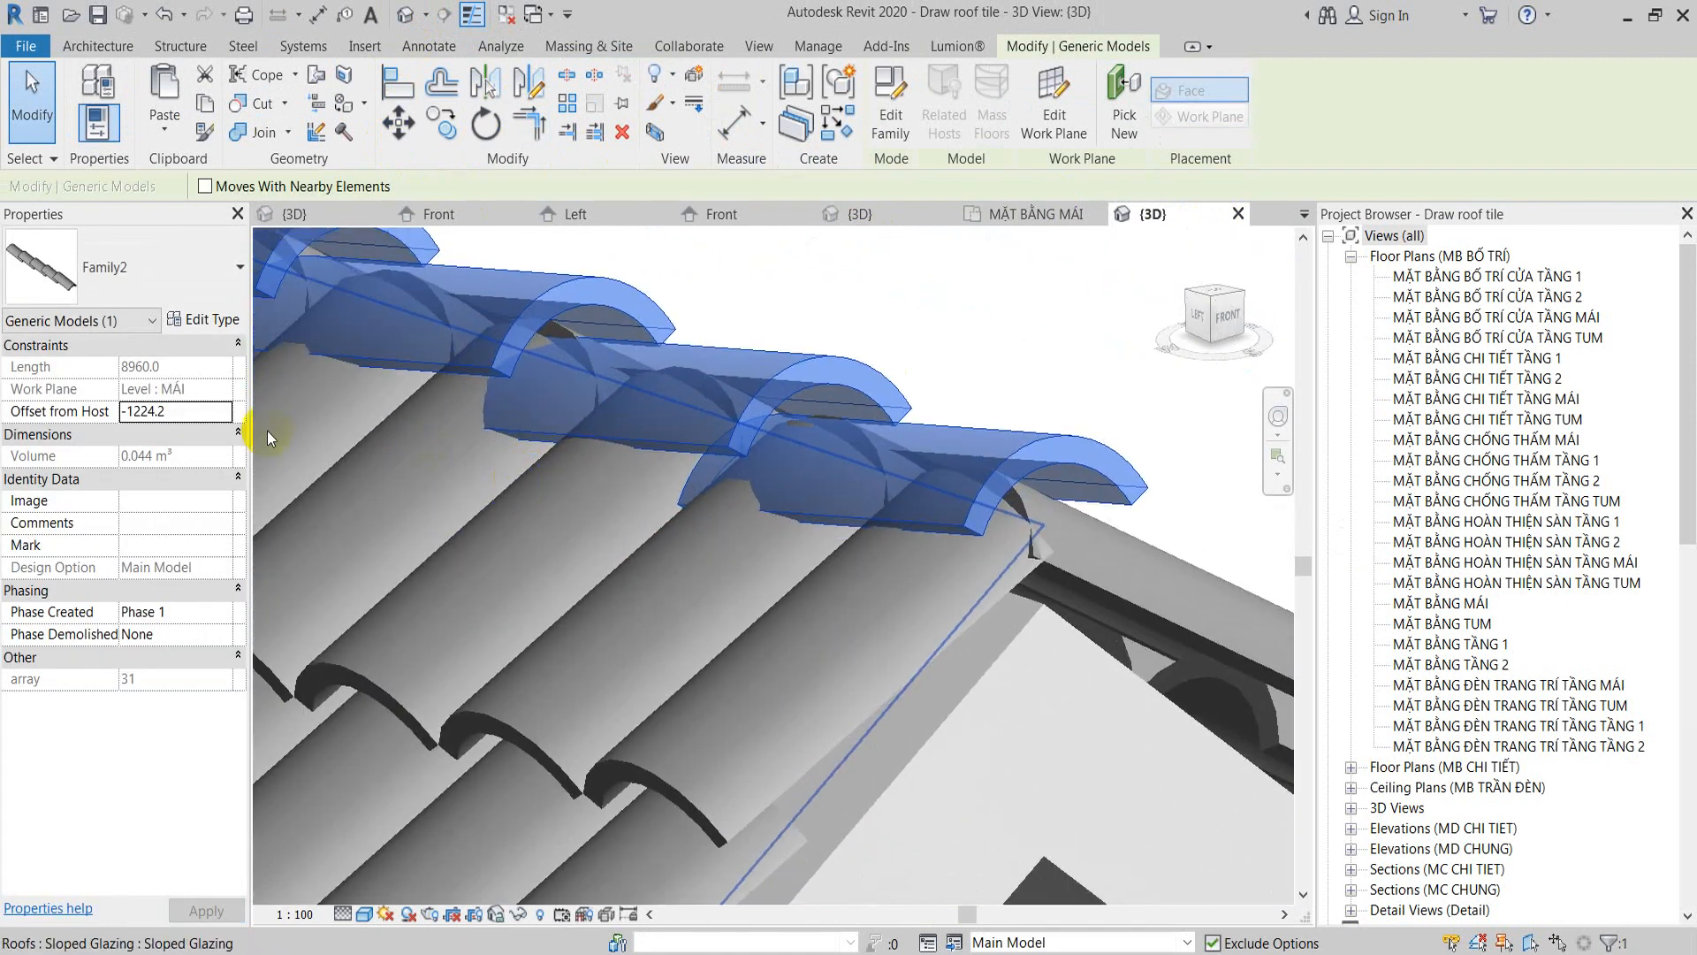
double_click(144, 410)
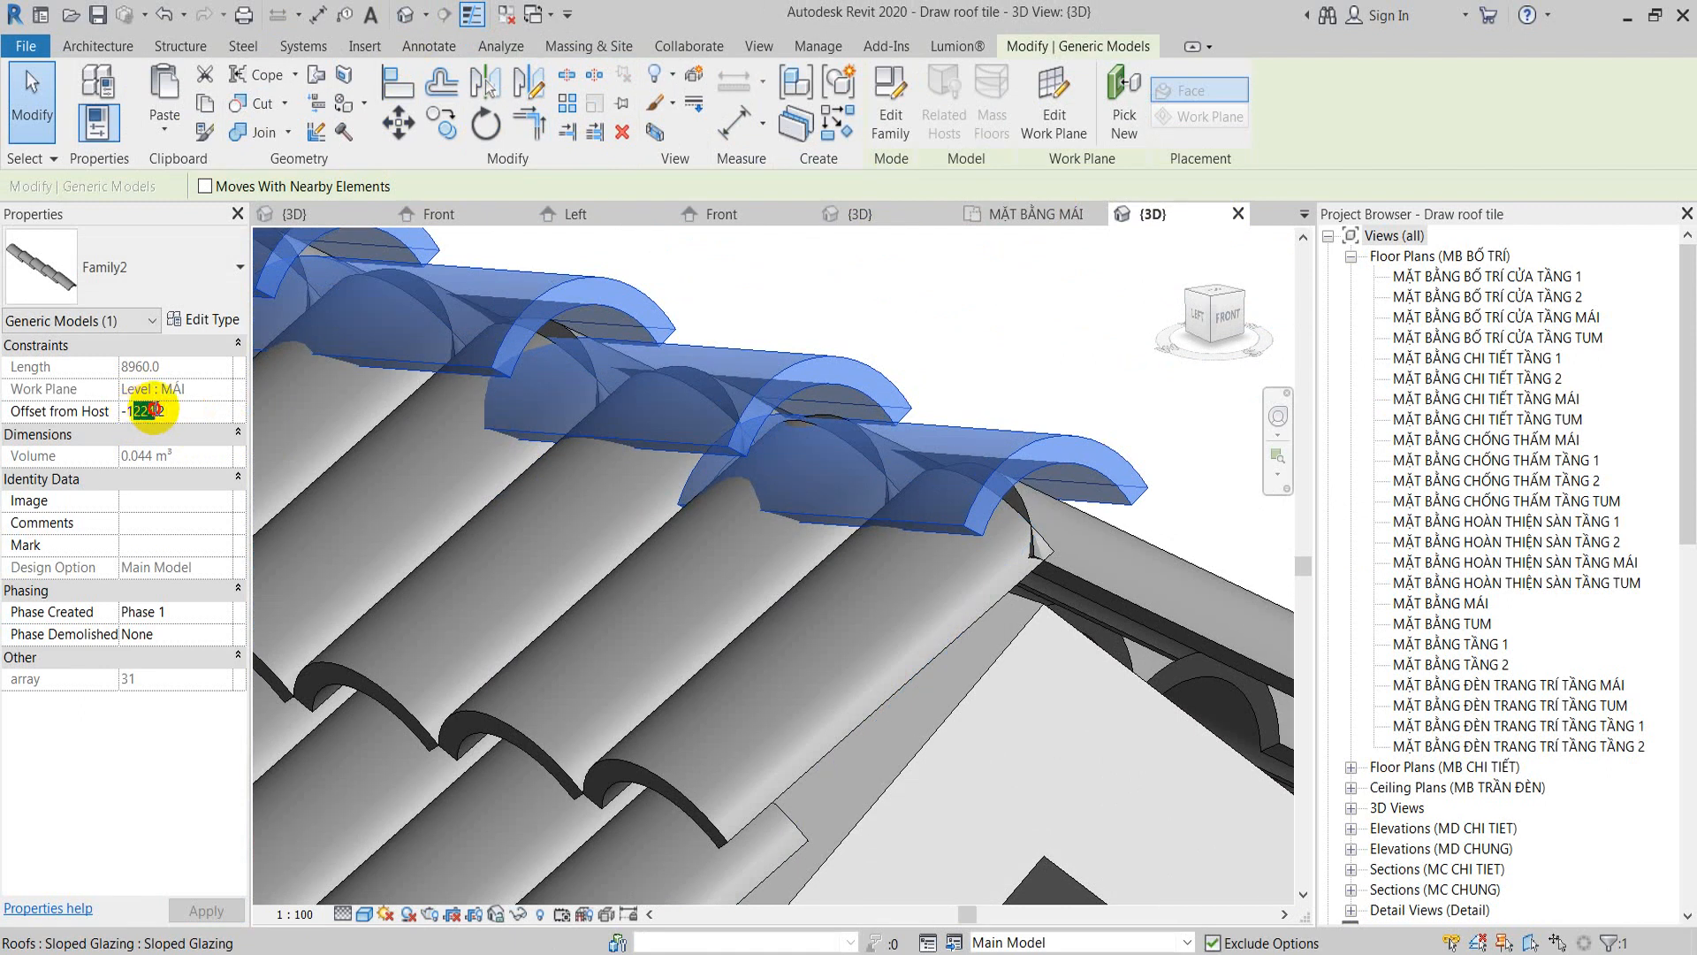
type("-1200")
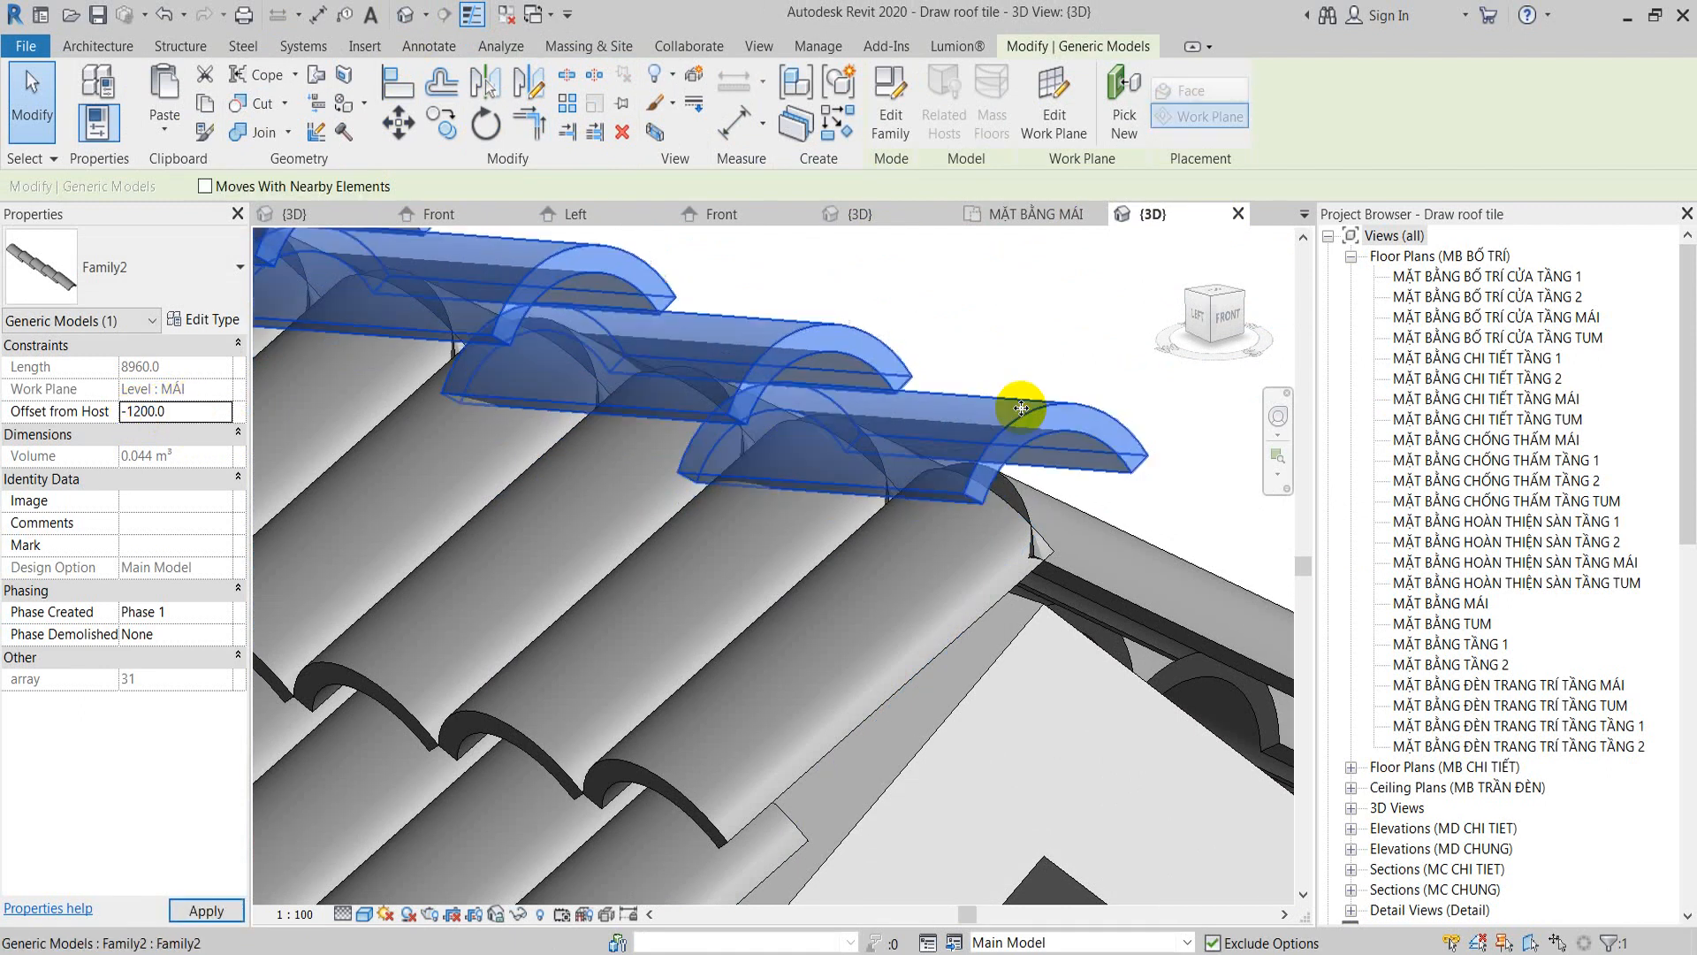
key("Escape")
Step: Edit the ridge row's Family2 and open its nested Family3 tile for editing from the Front elevation
left_click(970, 486)
scroll(971, 486, "down", 5)
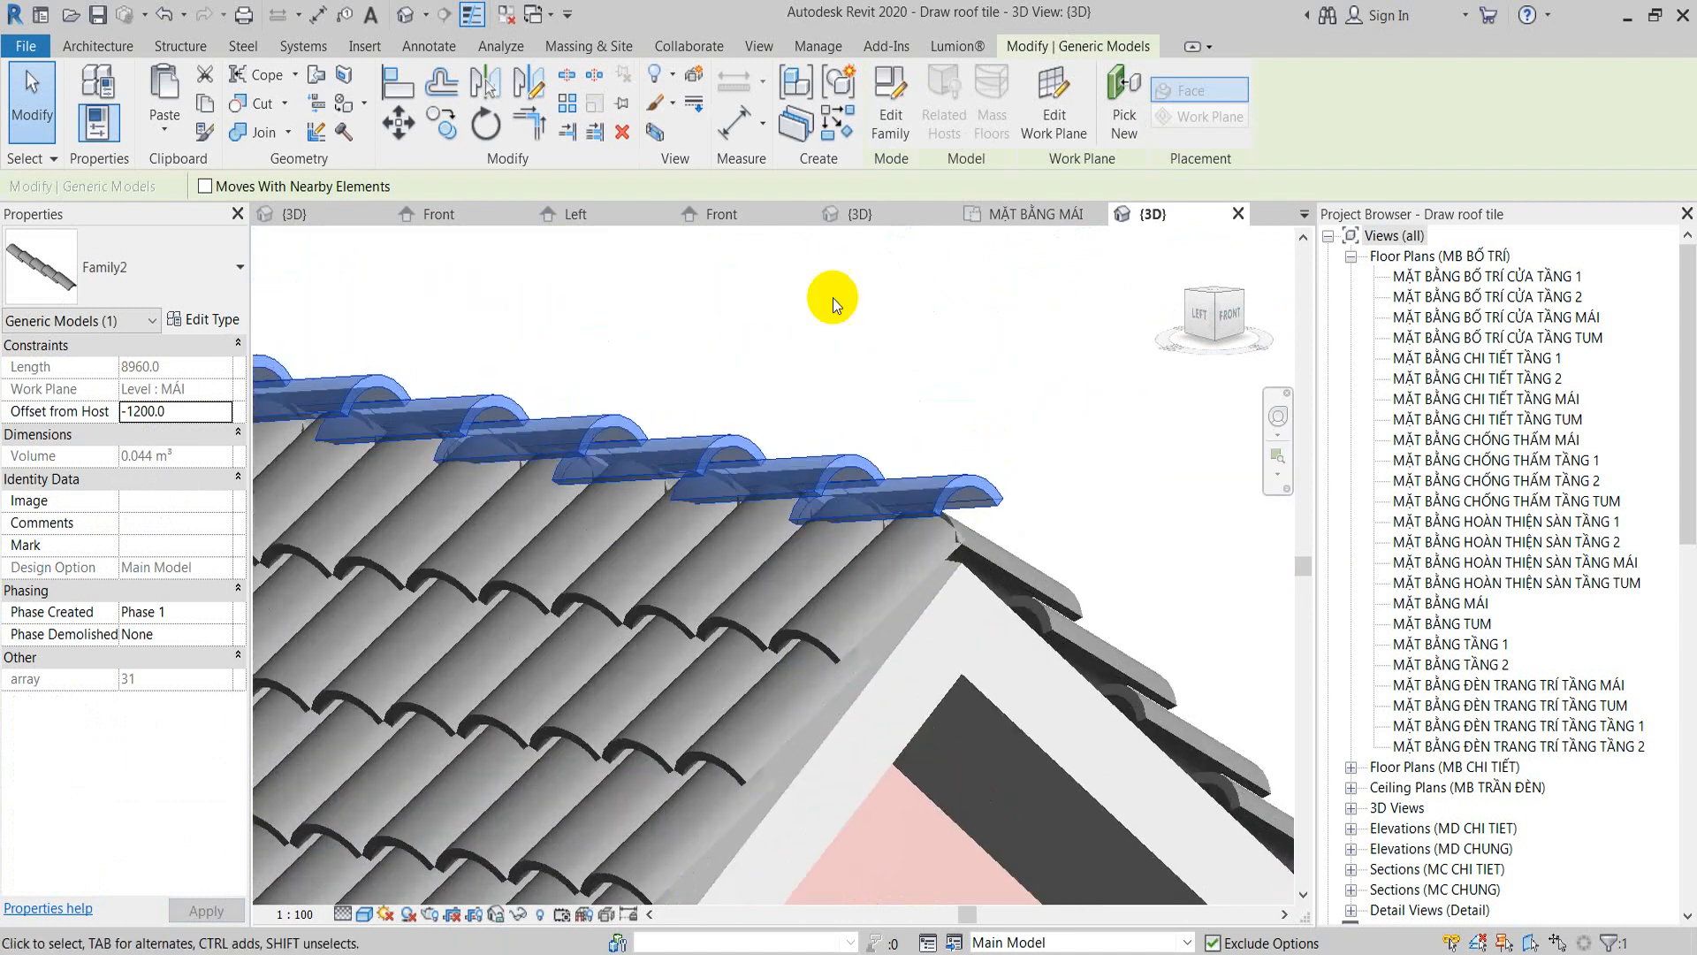
left_click(884, 98)
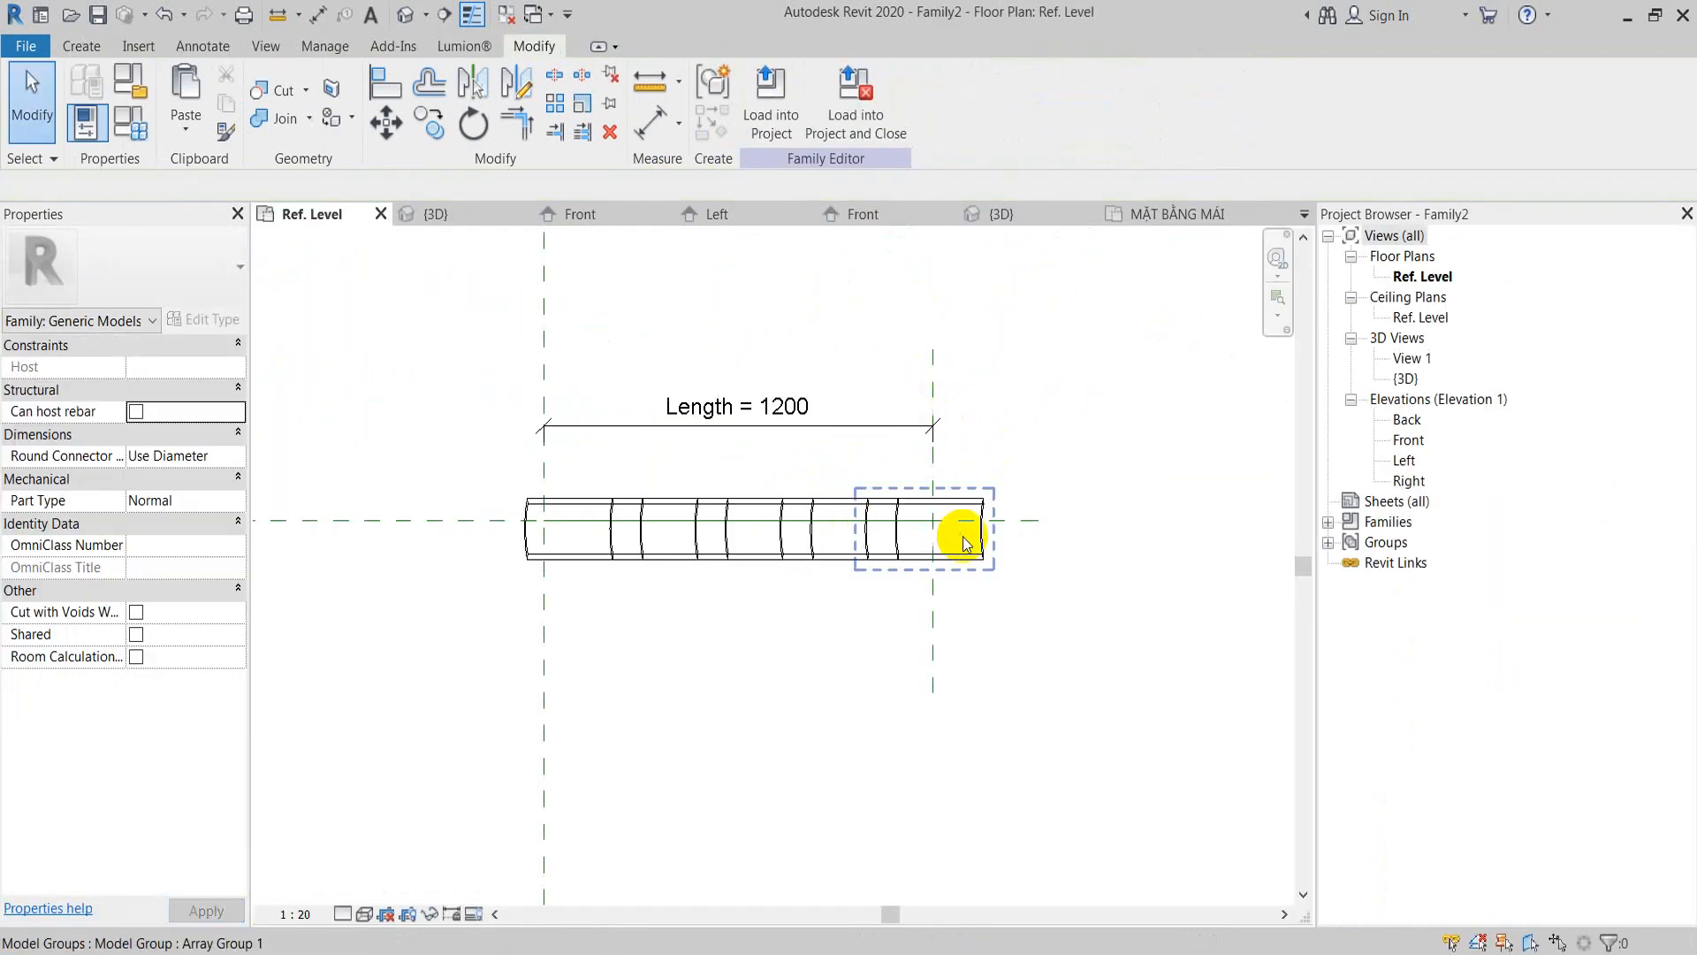
double_click(1404, 459)
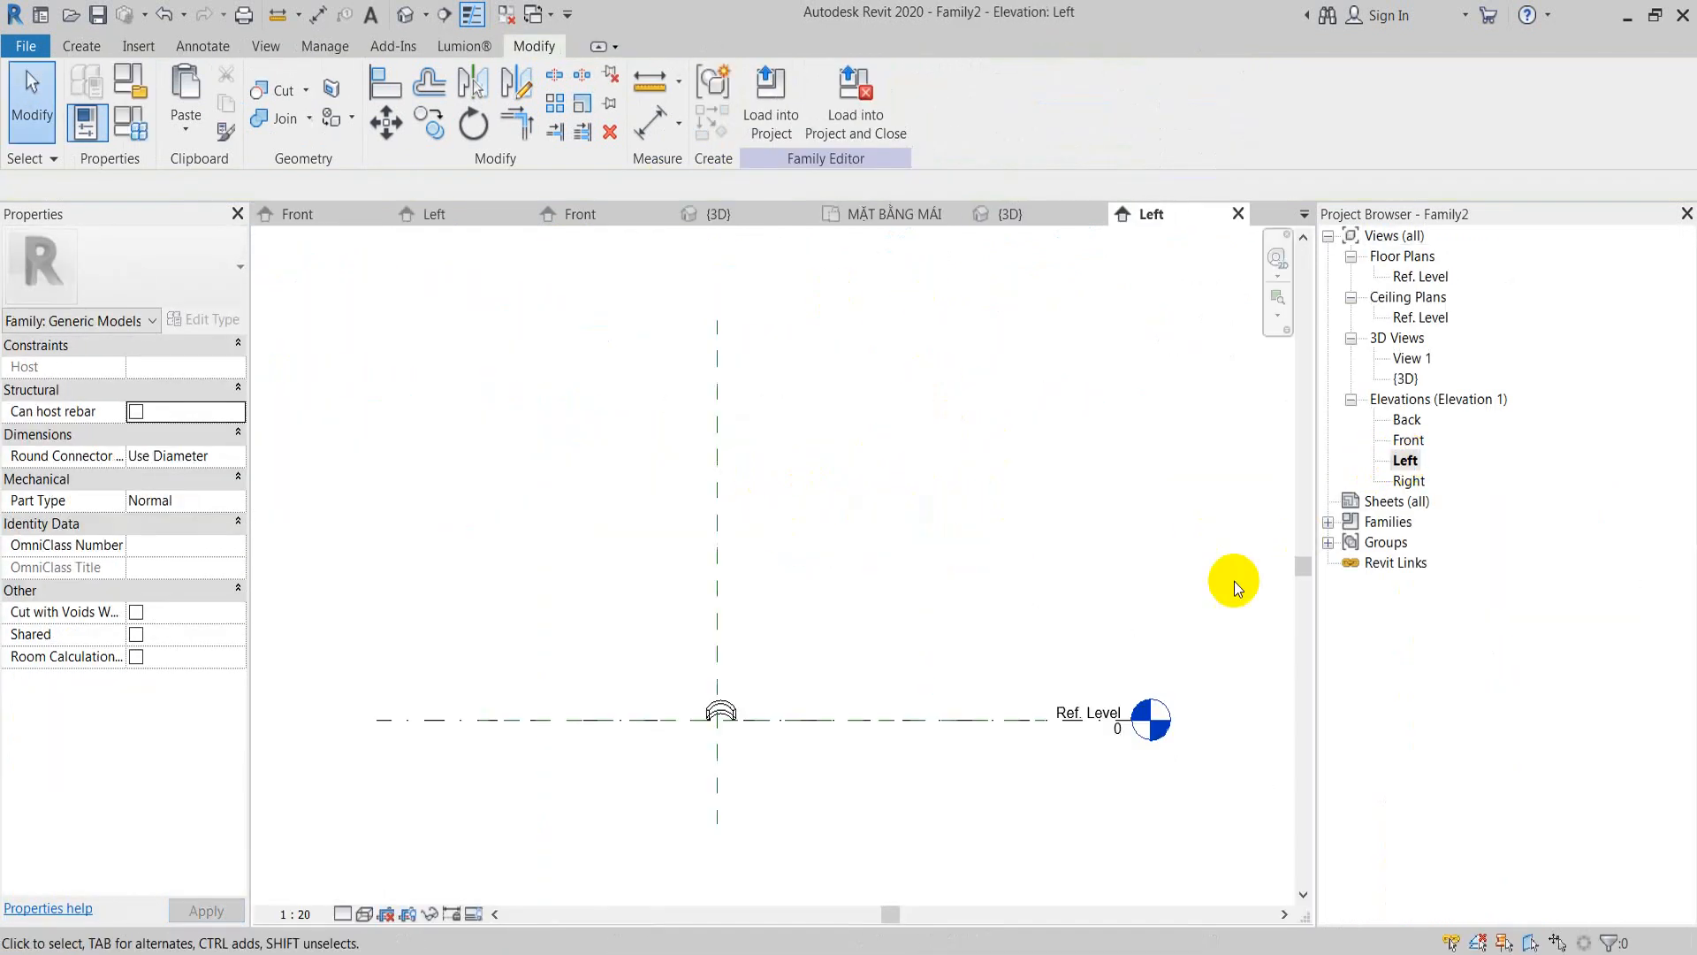
double_click(1427, 441)
scroll(757, 701, "up", 3)
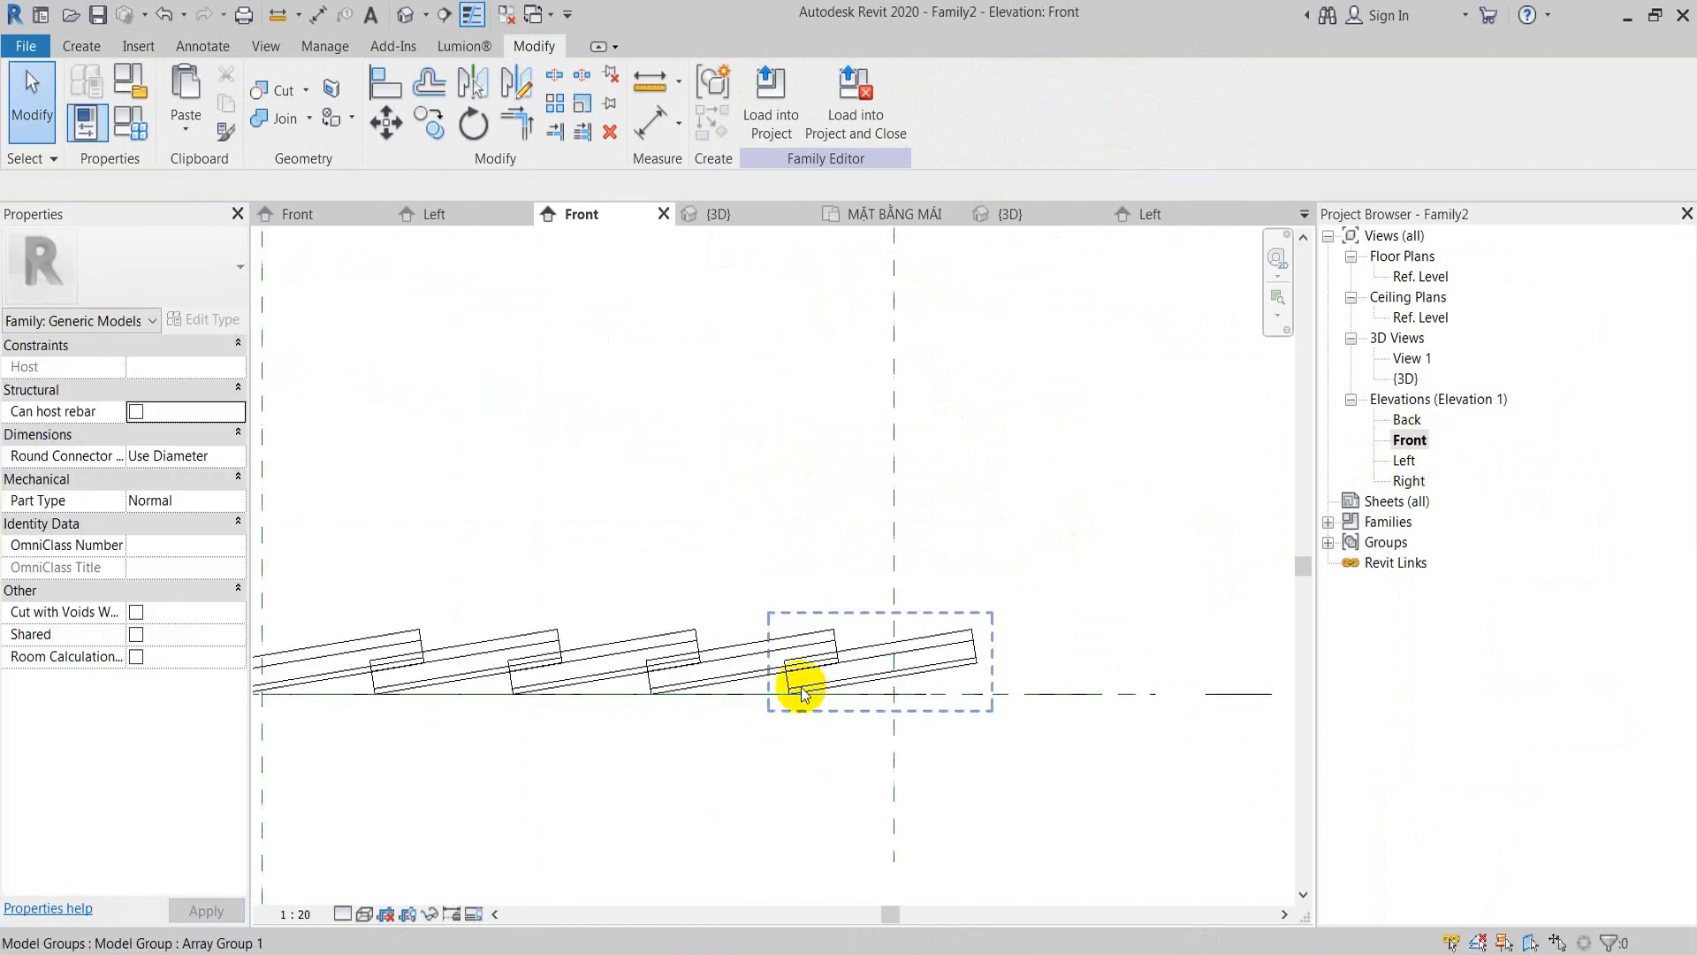
left_click(732, 676)
left_click(759, 110)
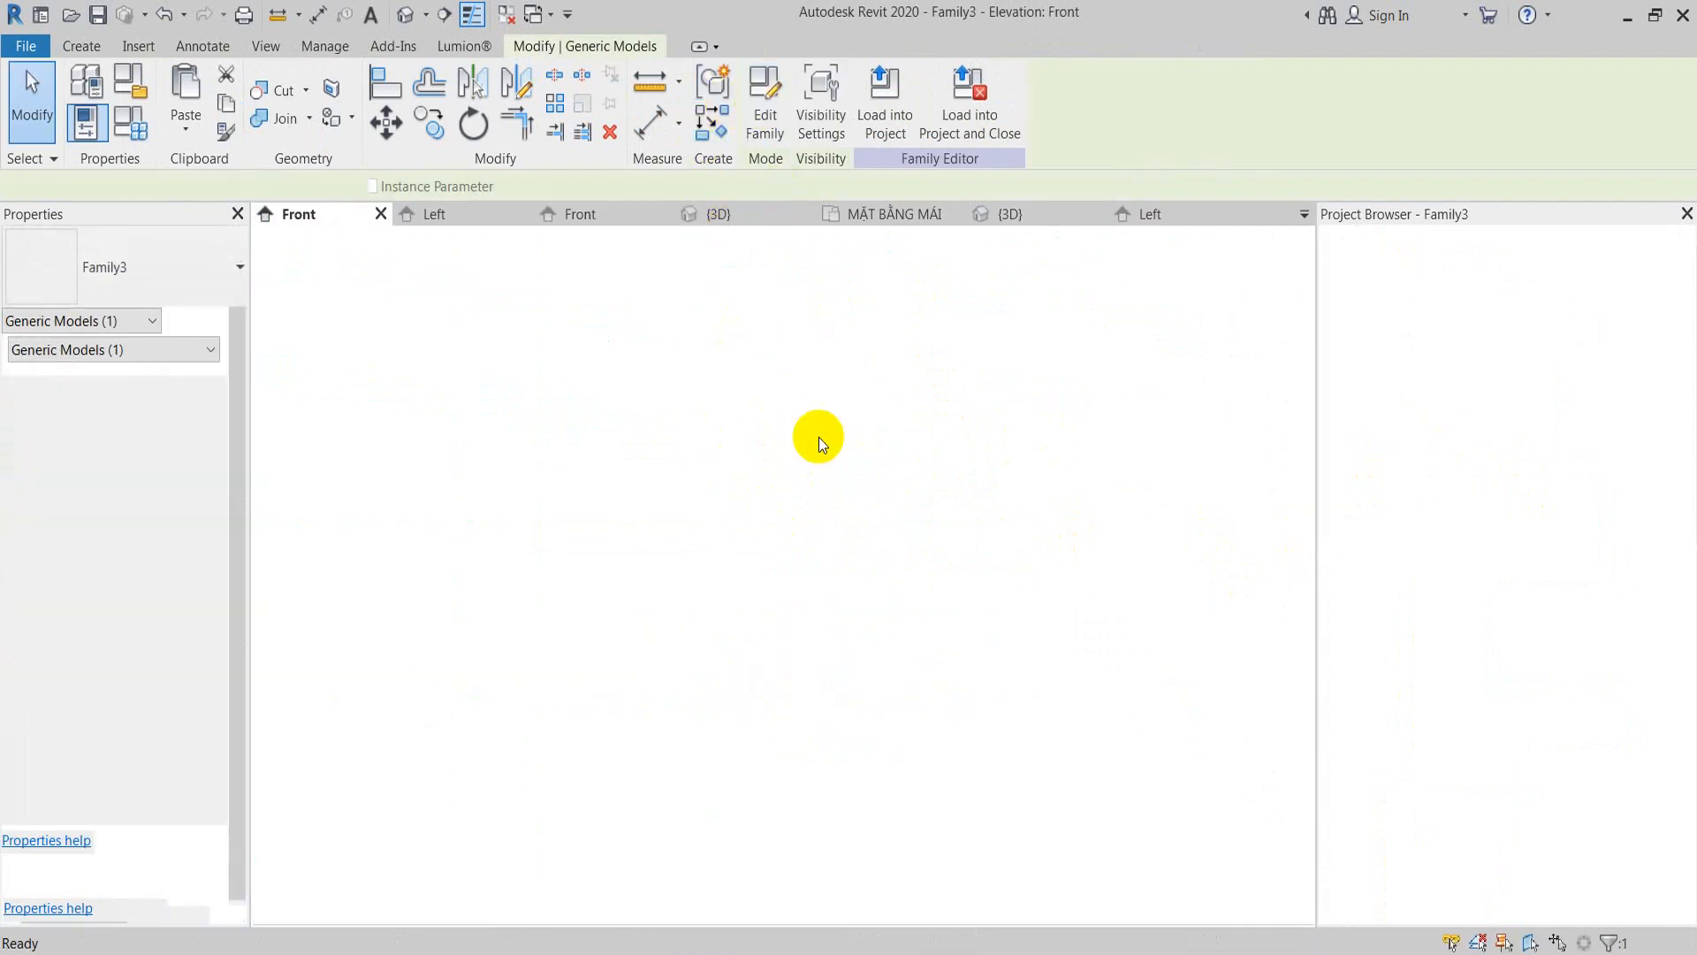
Step: Rotate the tile extrusion by 5° in Family3's Left elevation to flatten its tilt
double_click(1405, 461)
left_click_drag(529, 517, 795, 699)
scroll(670, 659, "up", 1)
key("r")
key("o")
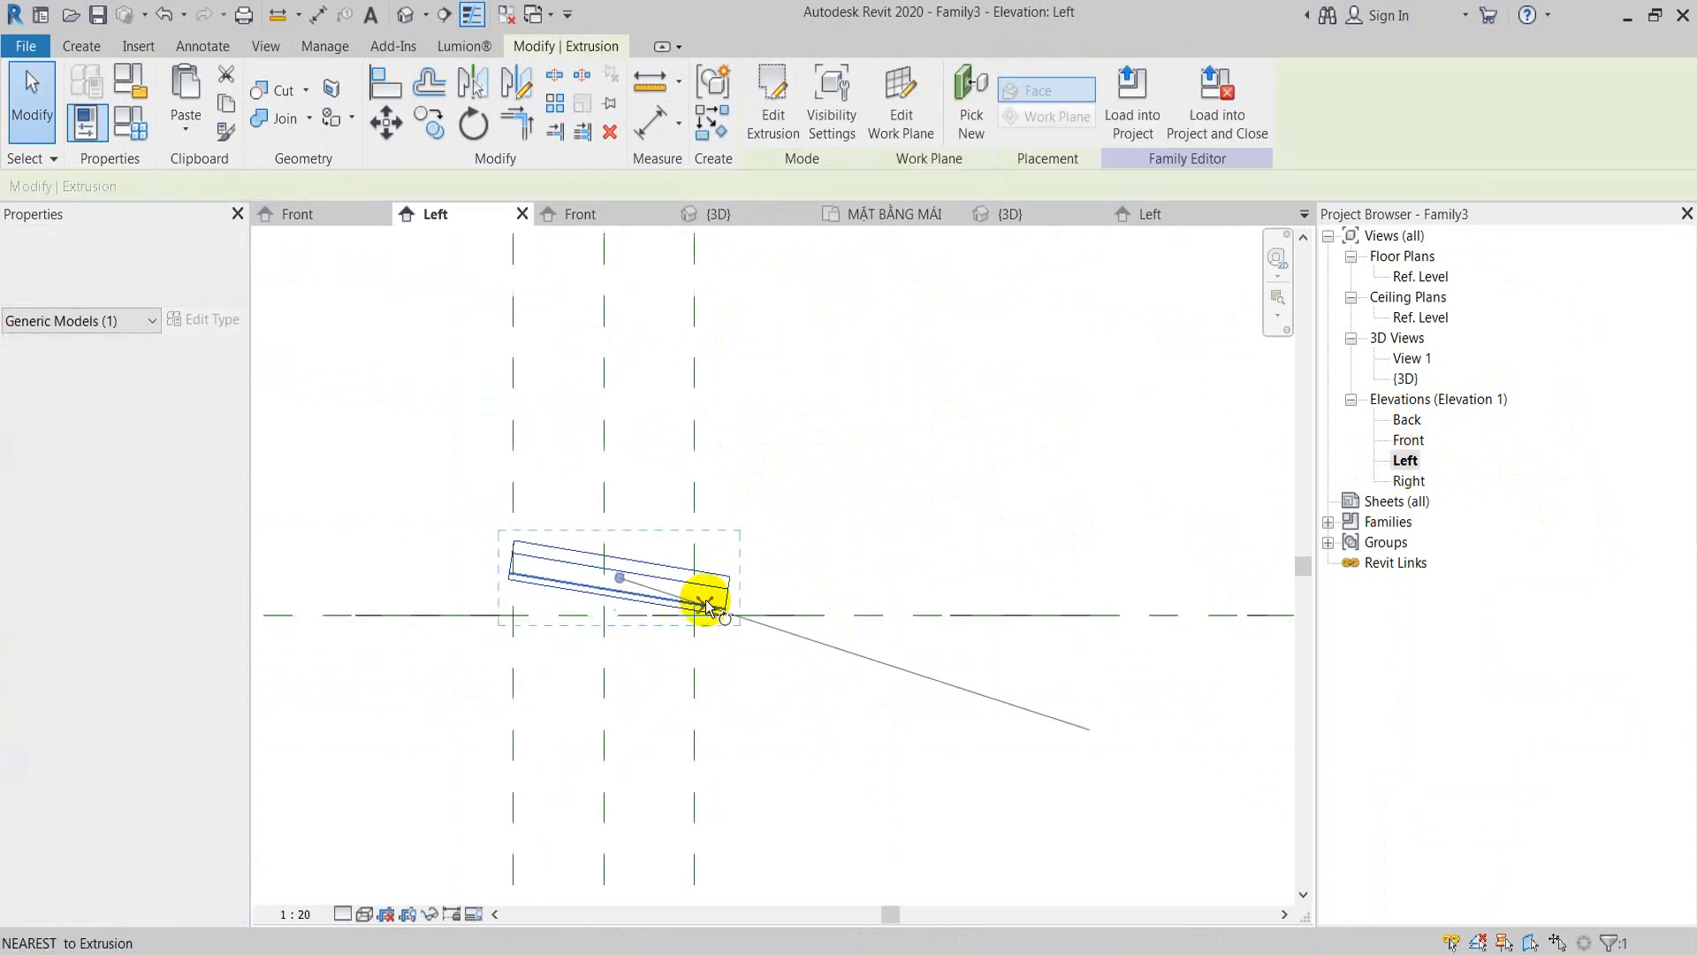
left_click(782, 657)
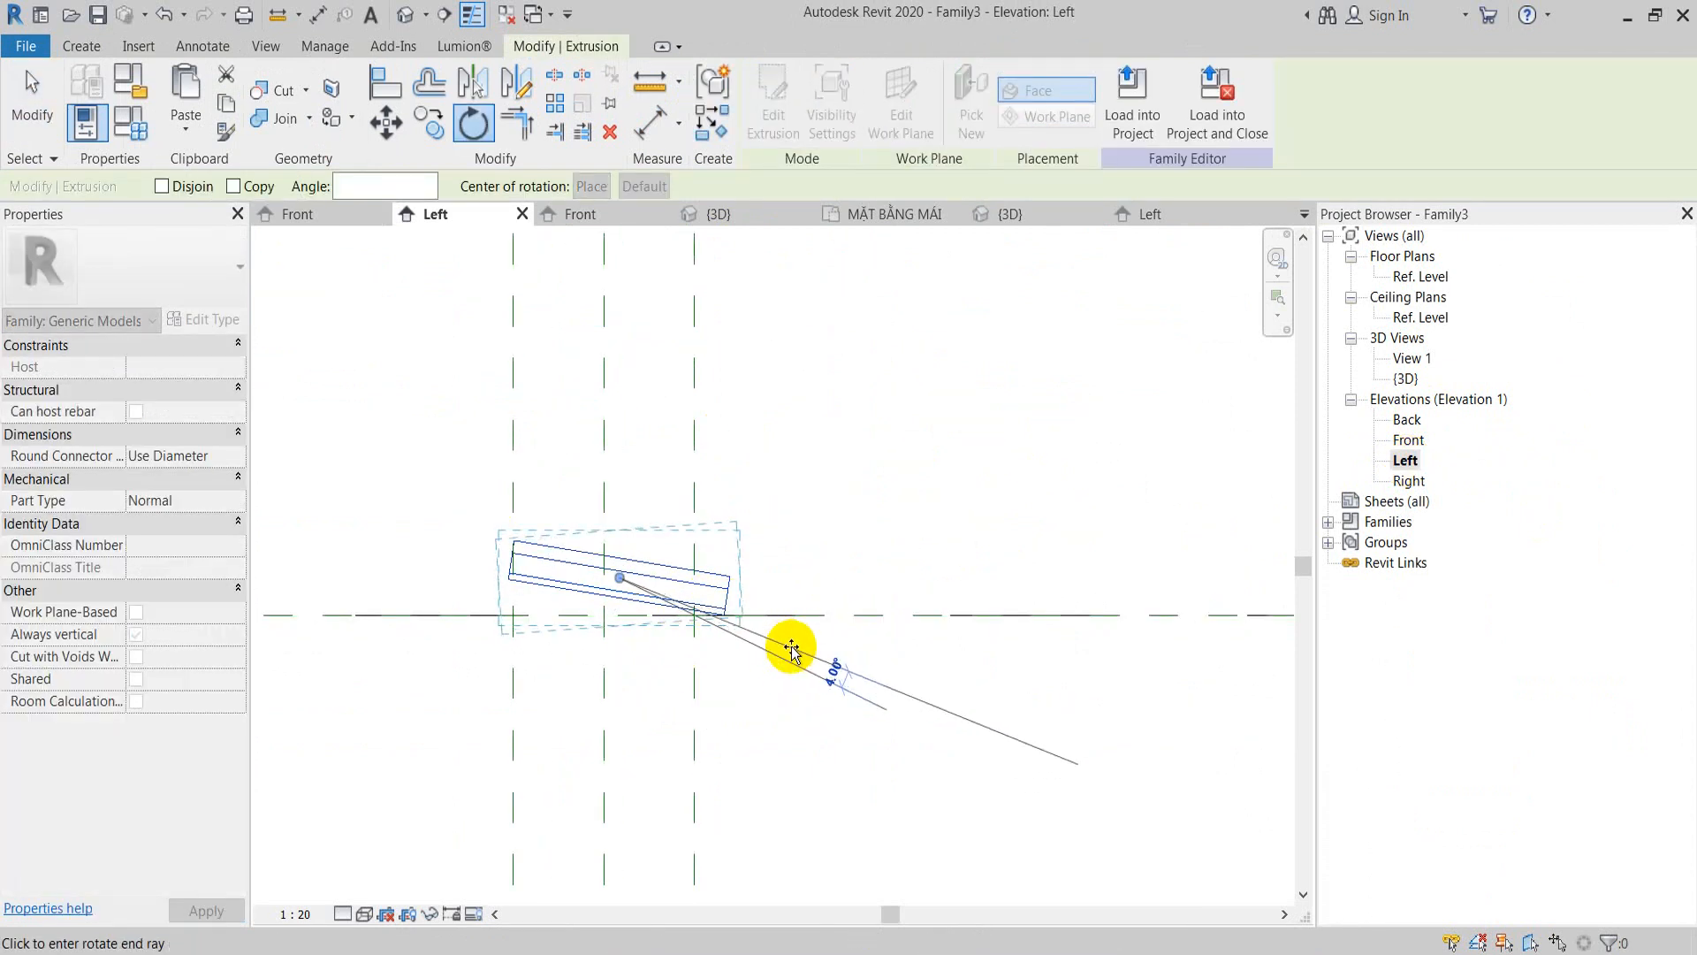
type("5")
key("Return")
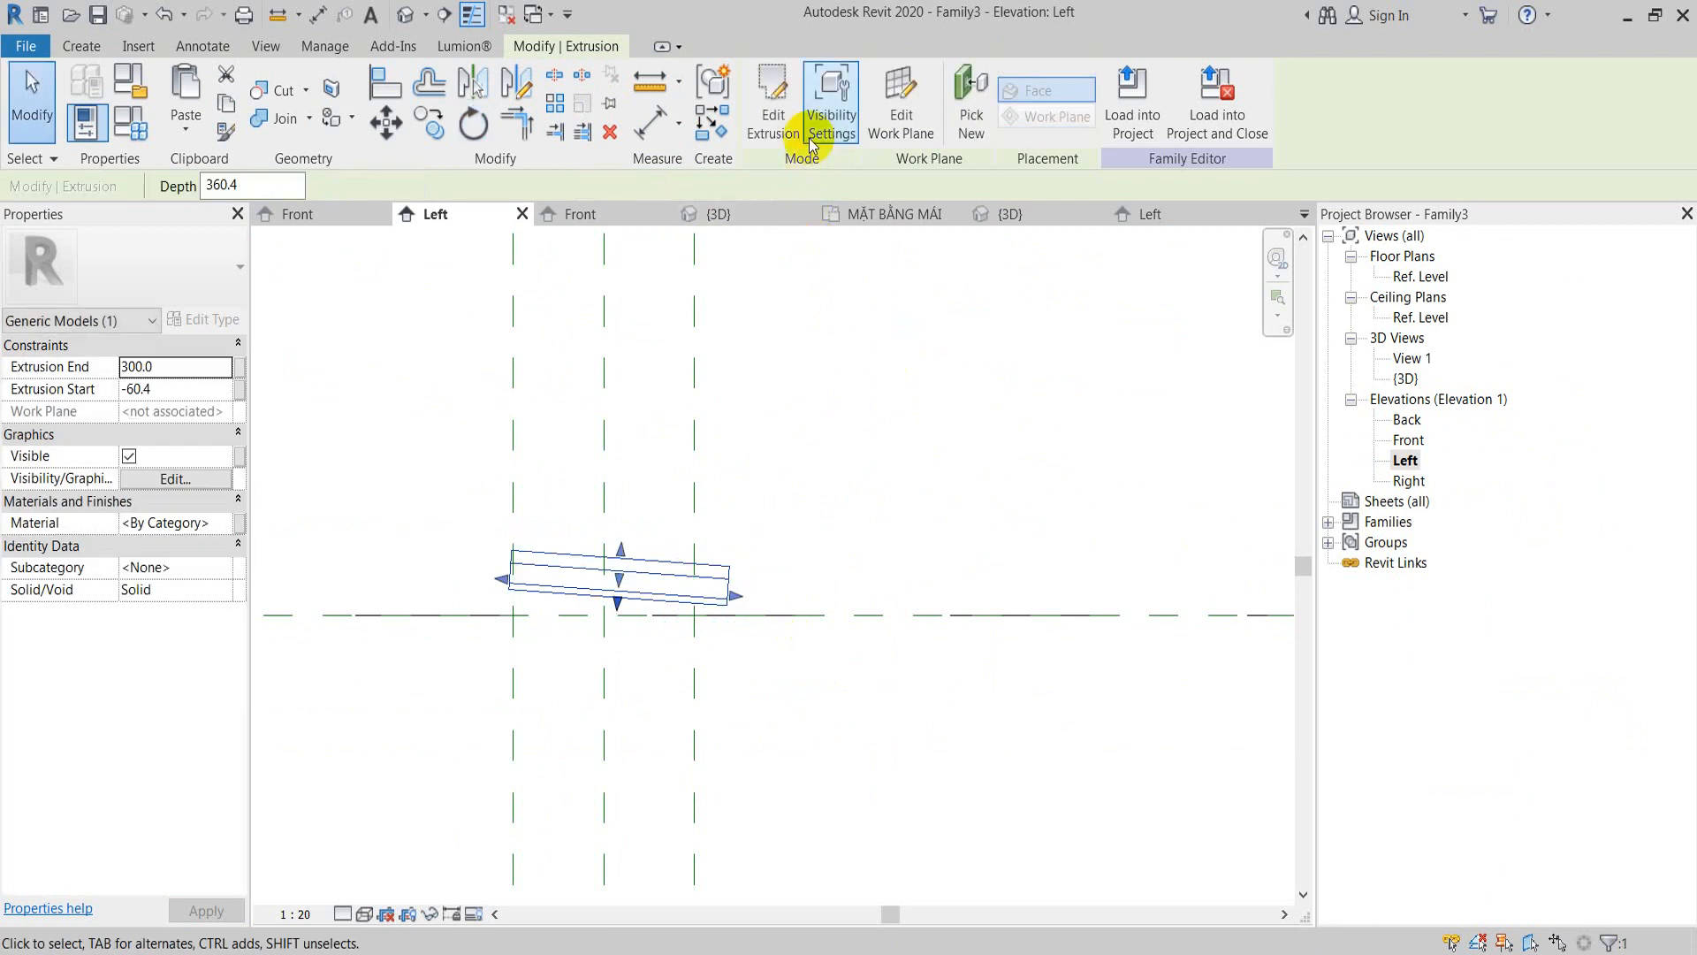
key("Escape")
left_click(771, 98)
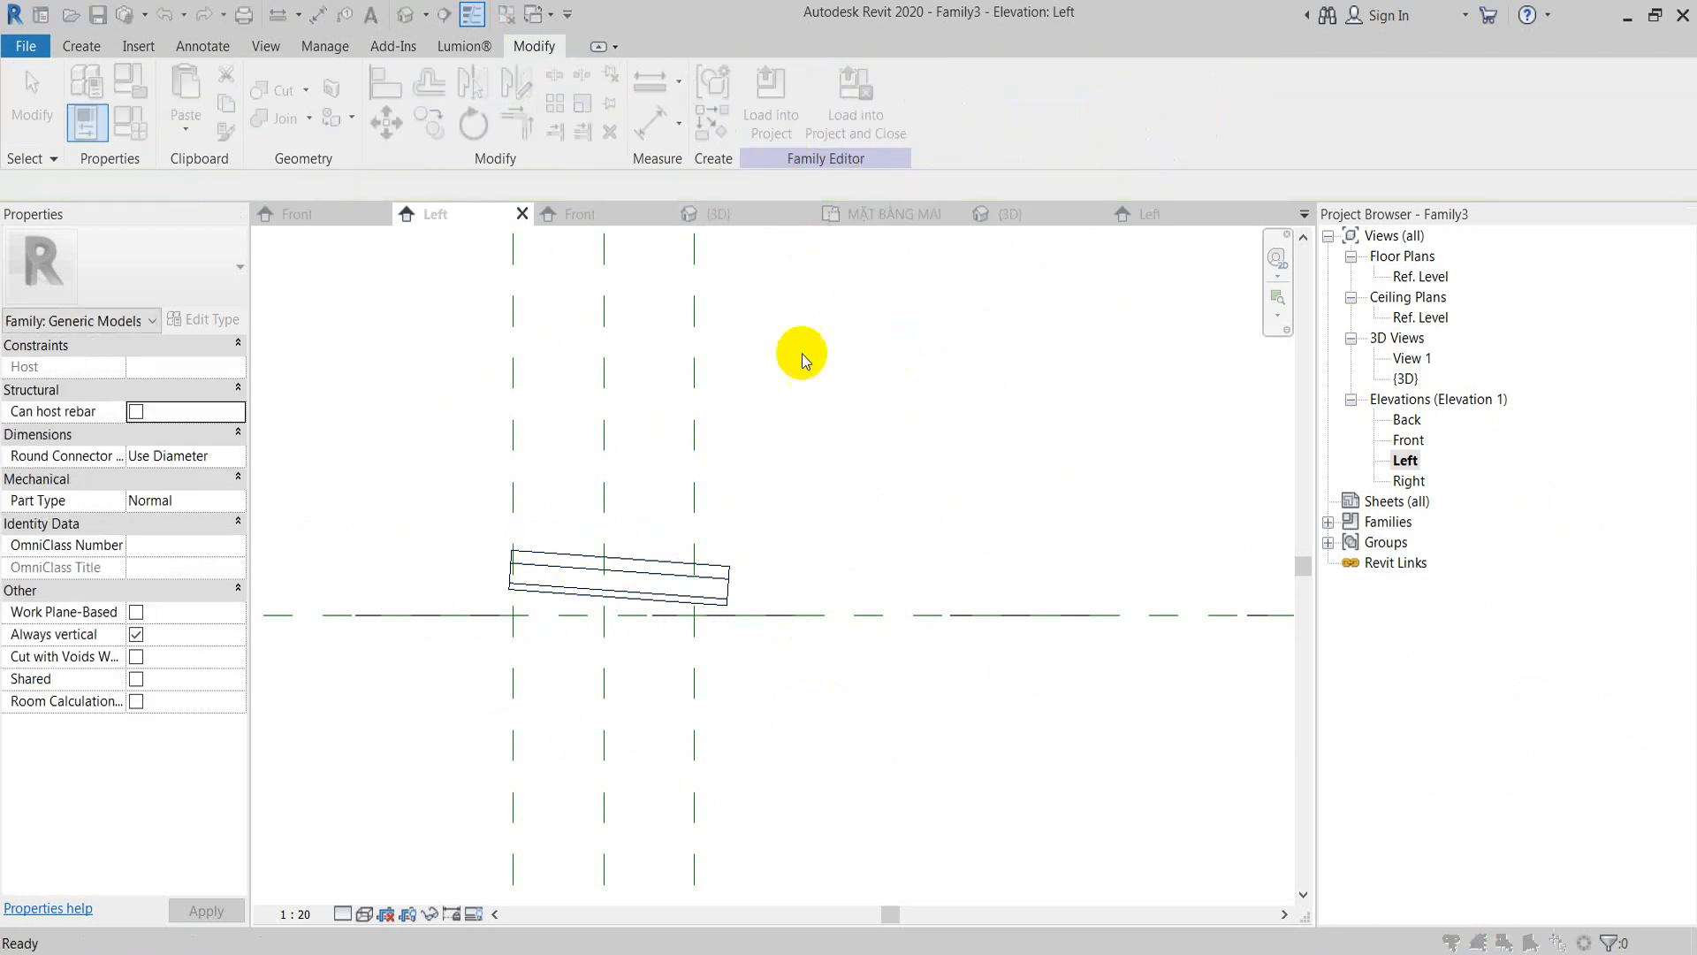
left_click(795, 645)
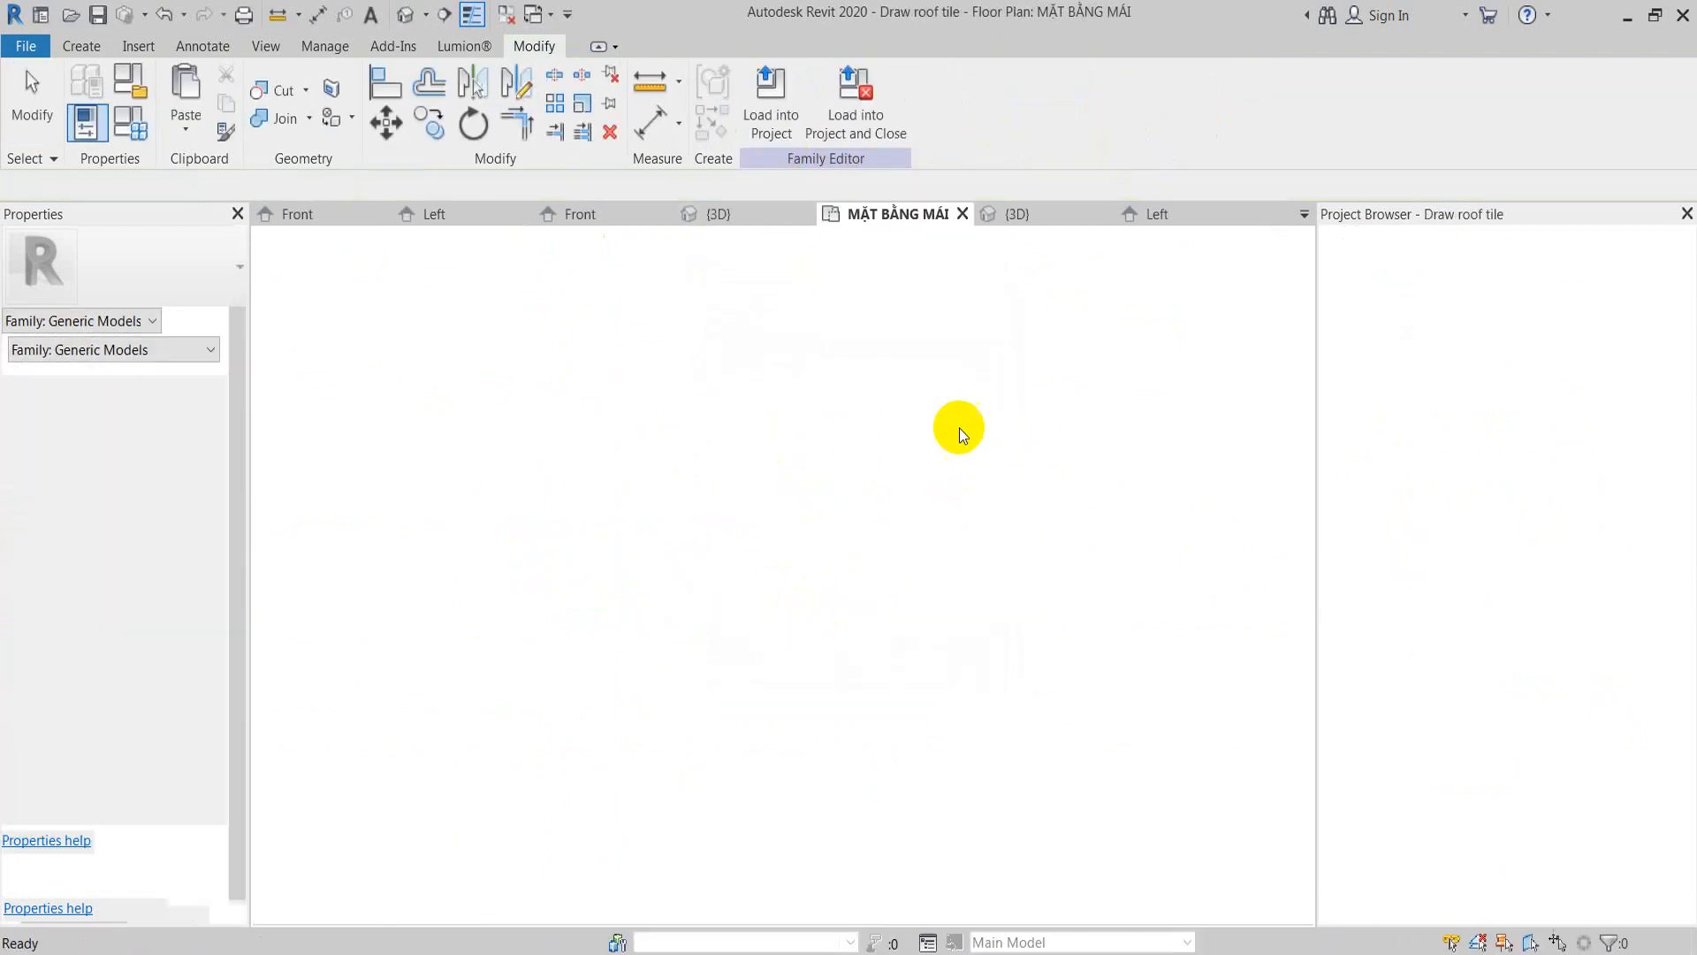
key("Escape")
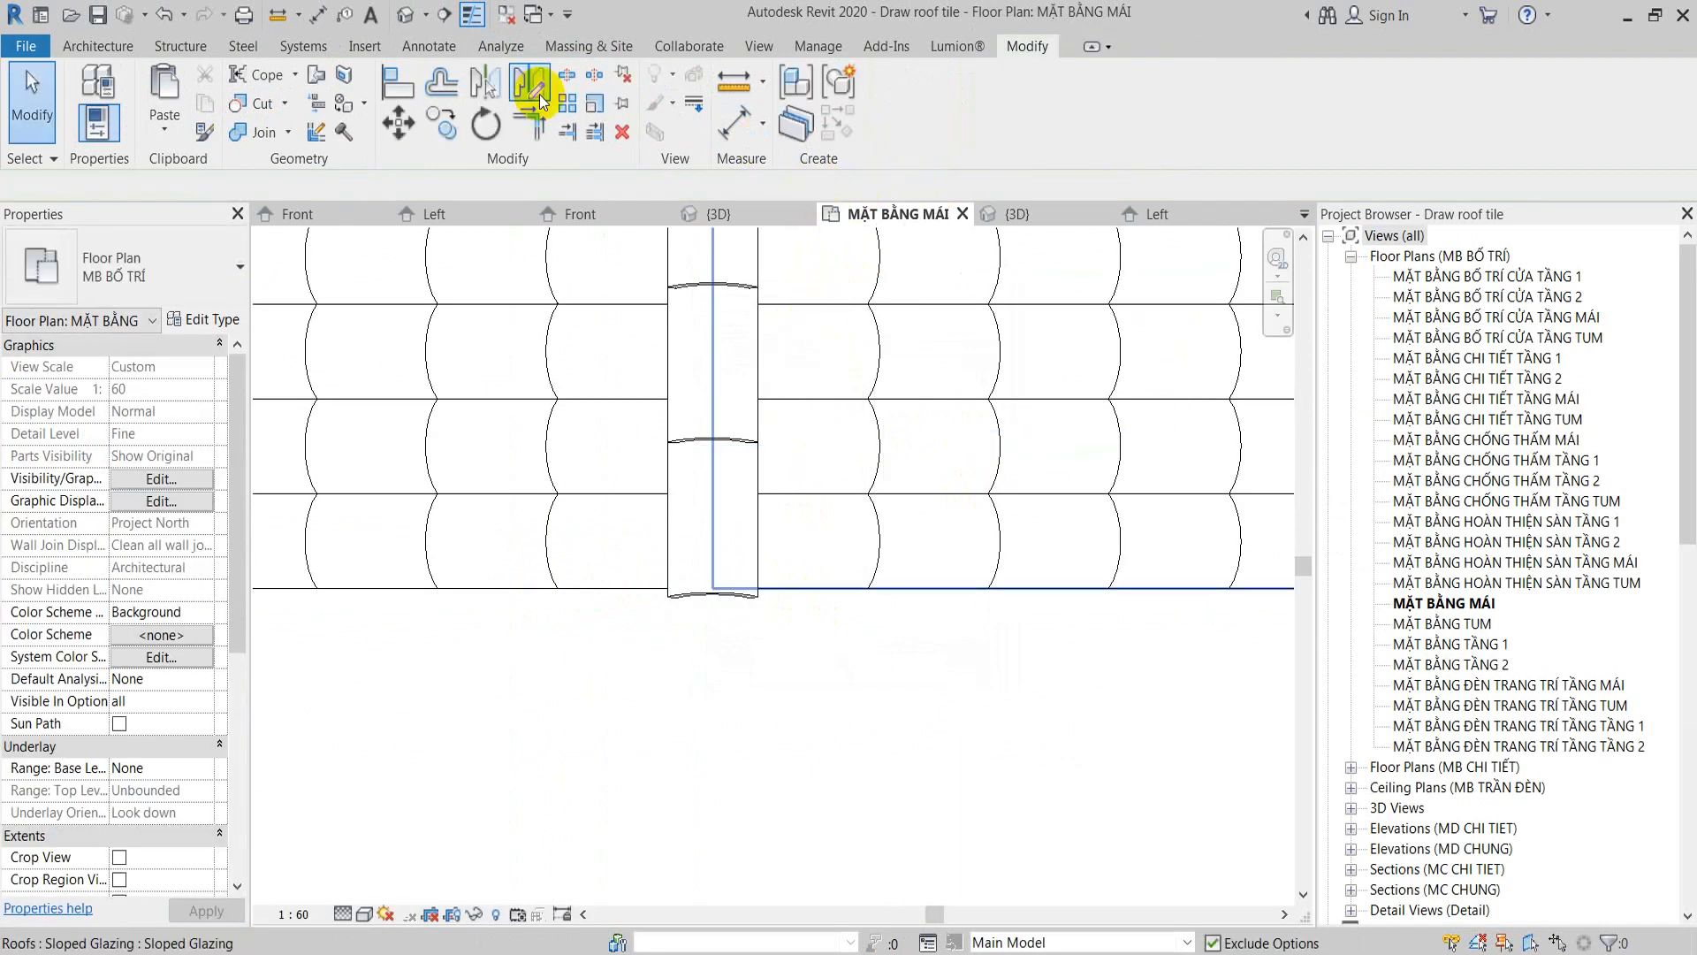
left_click(1184, 214)
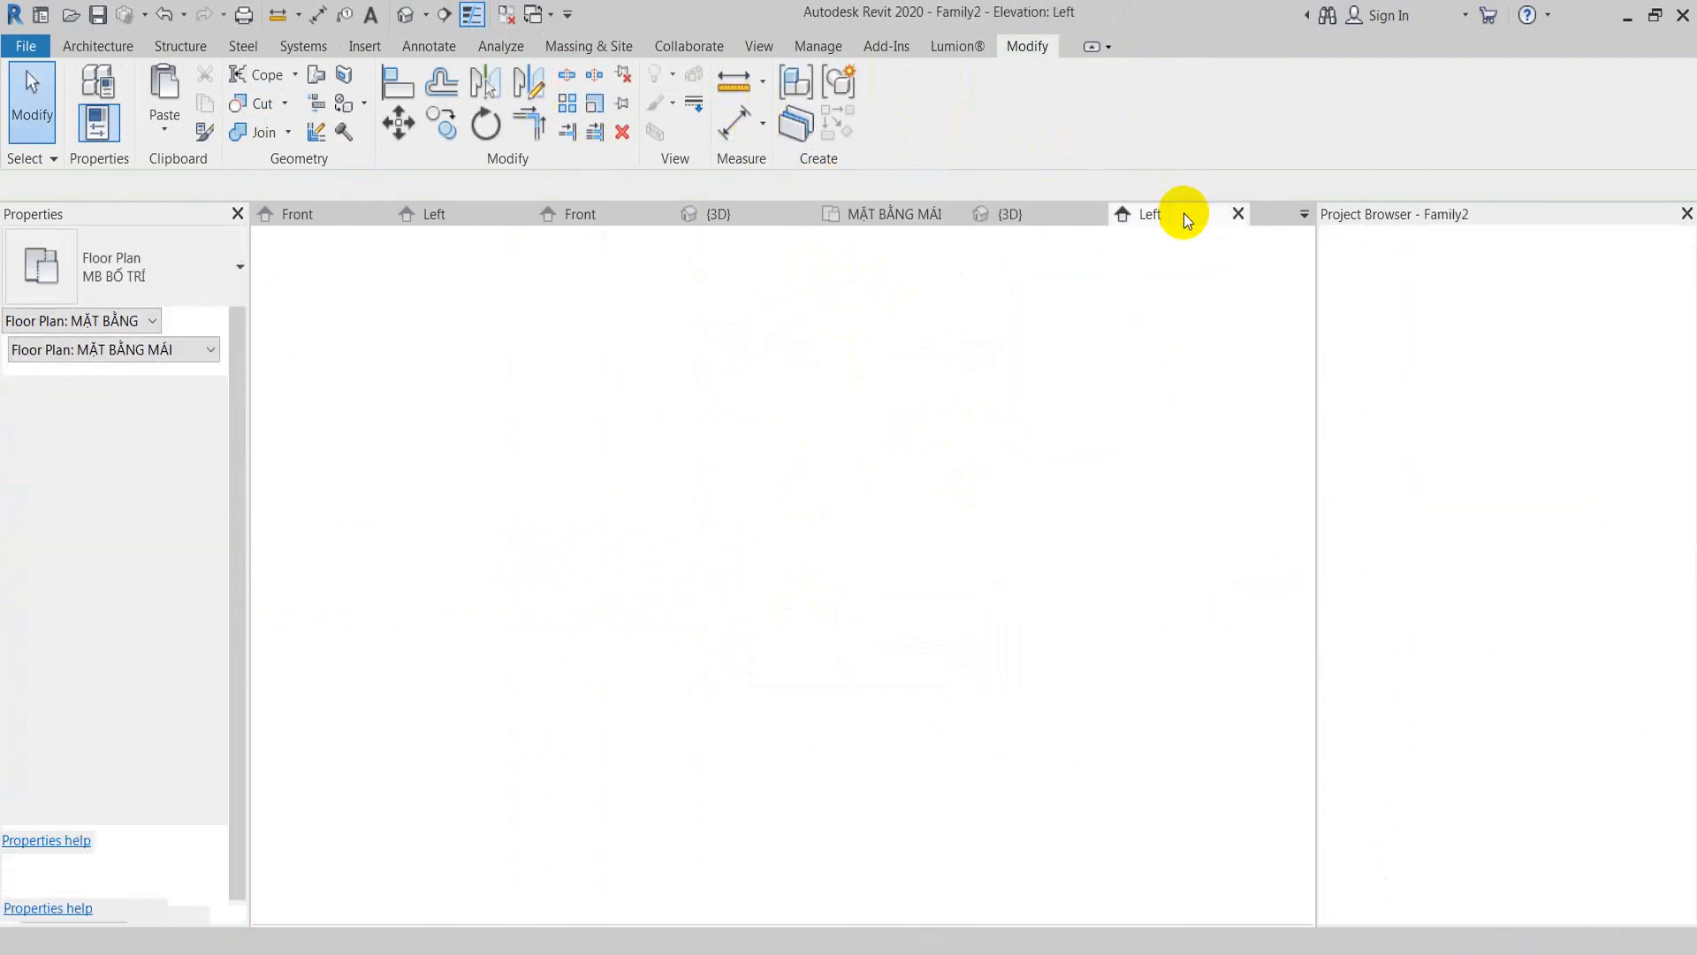
left_click(765, 92)
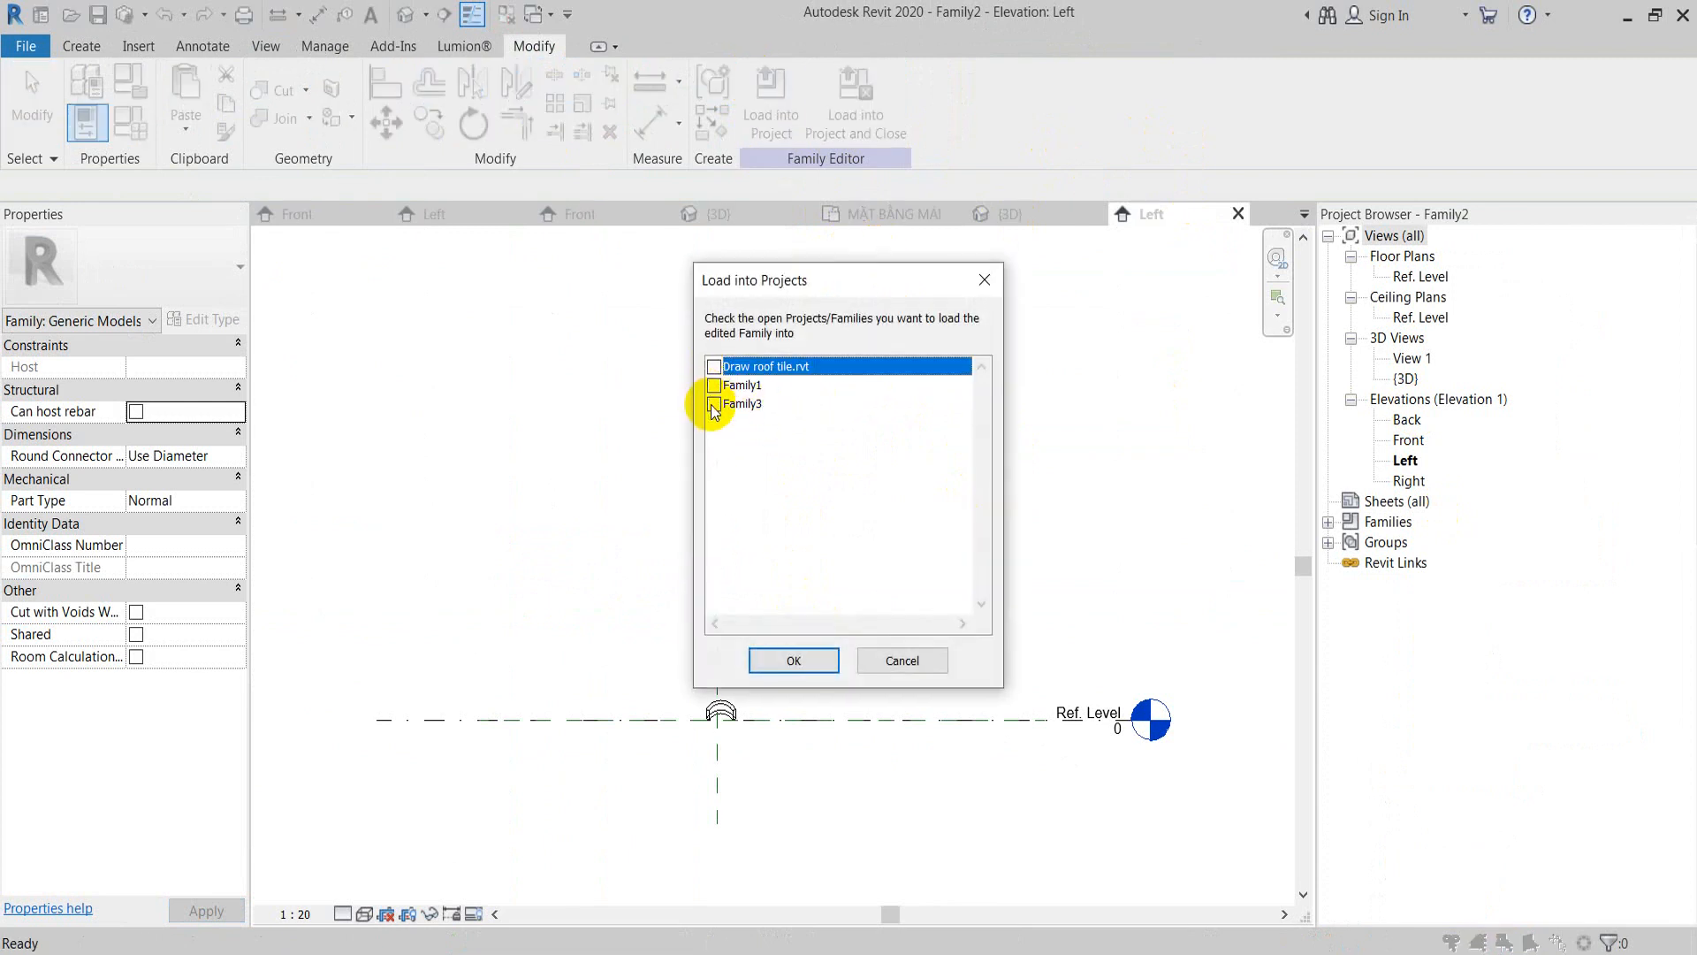
left_click(714, 405)
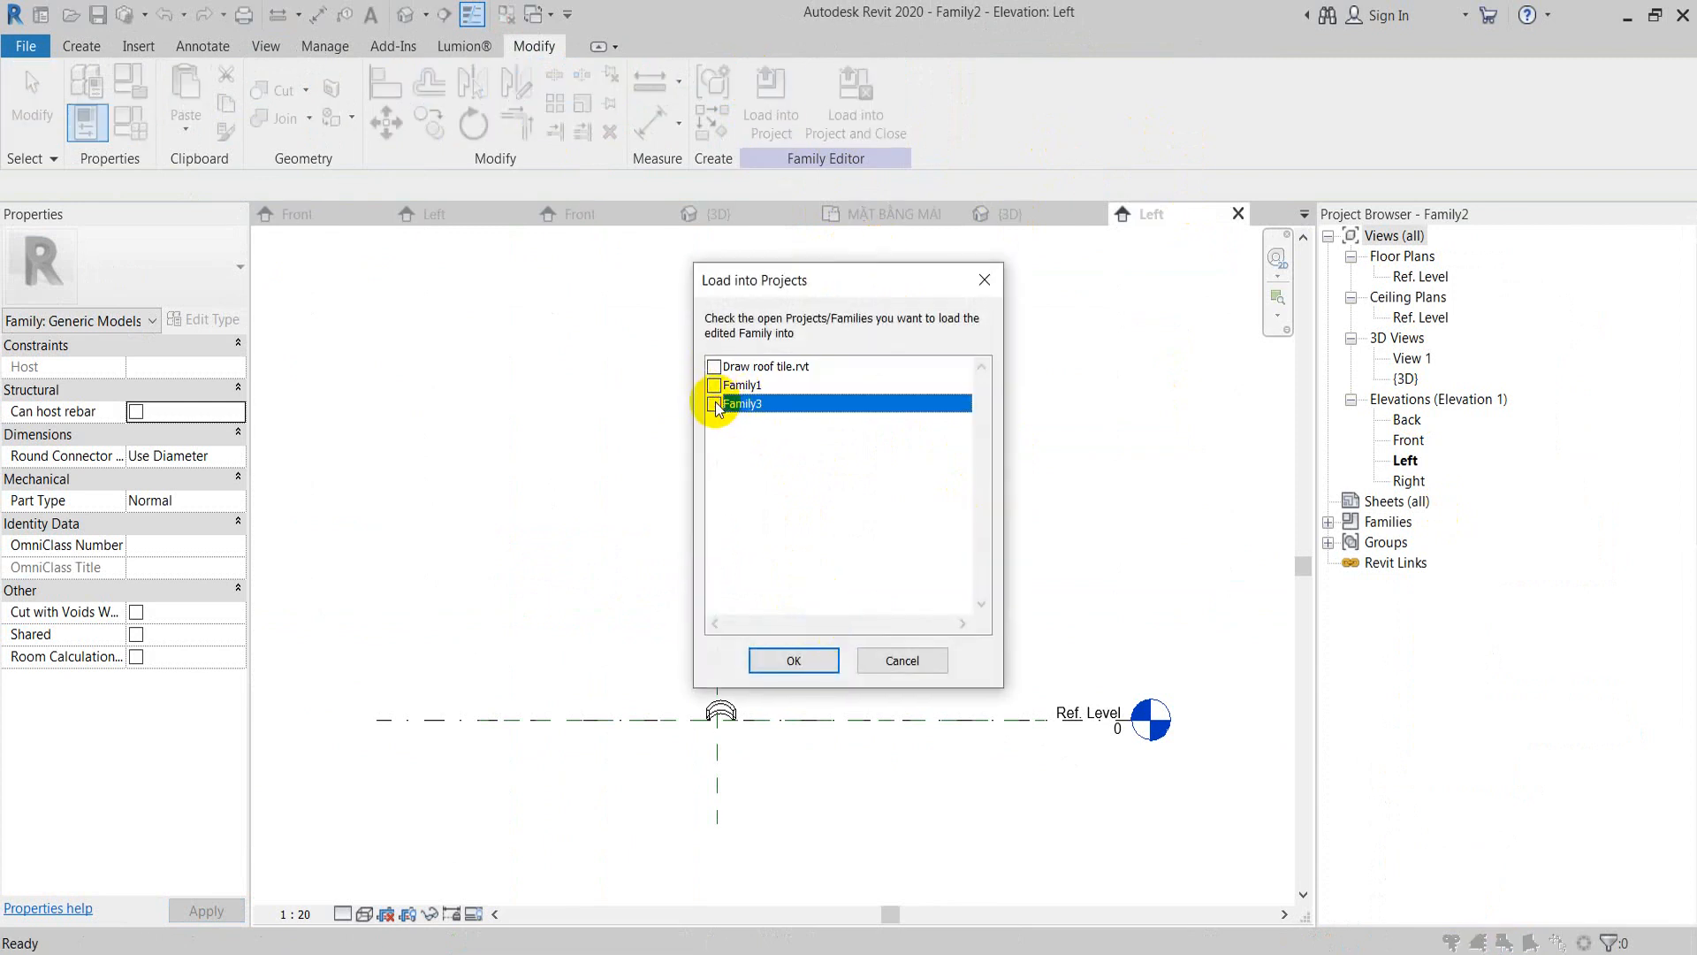
key("Escape")
Step: Reopen the ridge row's Family2 from the MẶT BẰNG MÁI plan and open its nested Family3 tile for editing
left_click(900, 214)
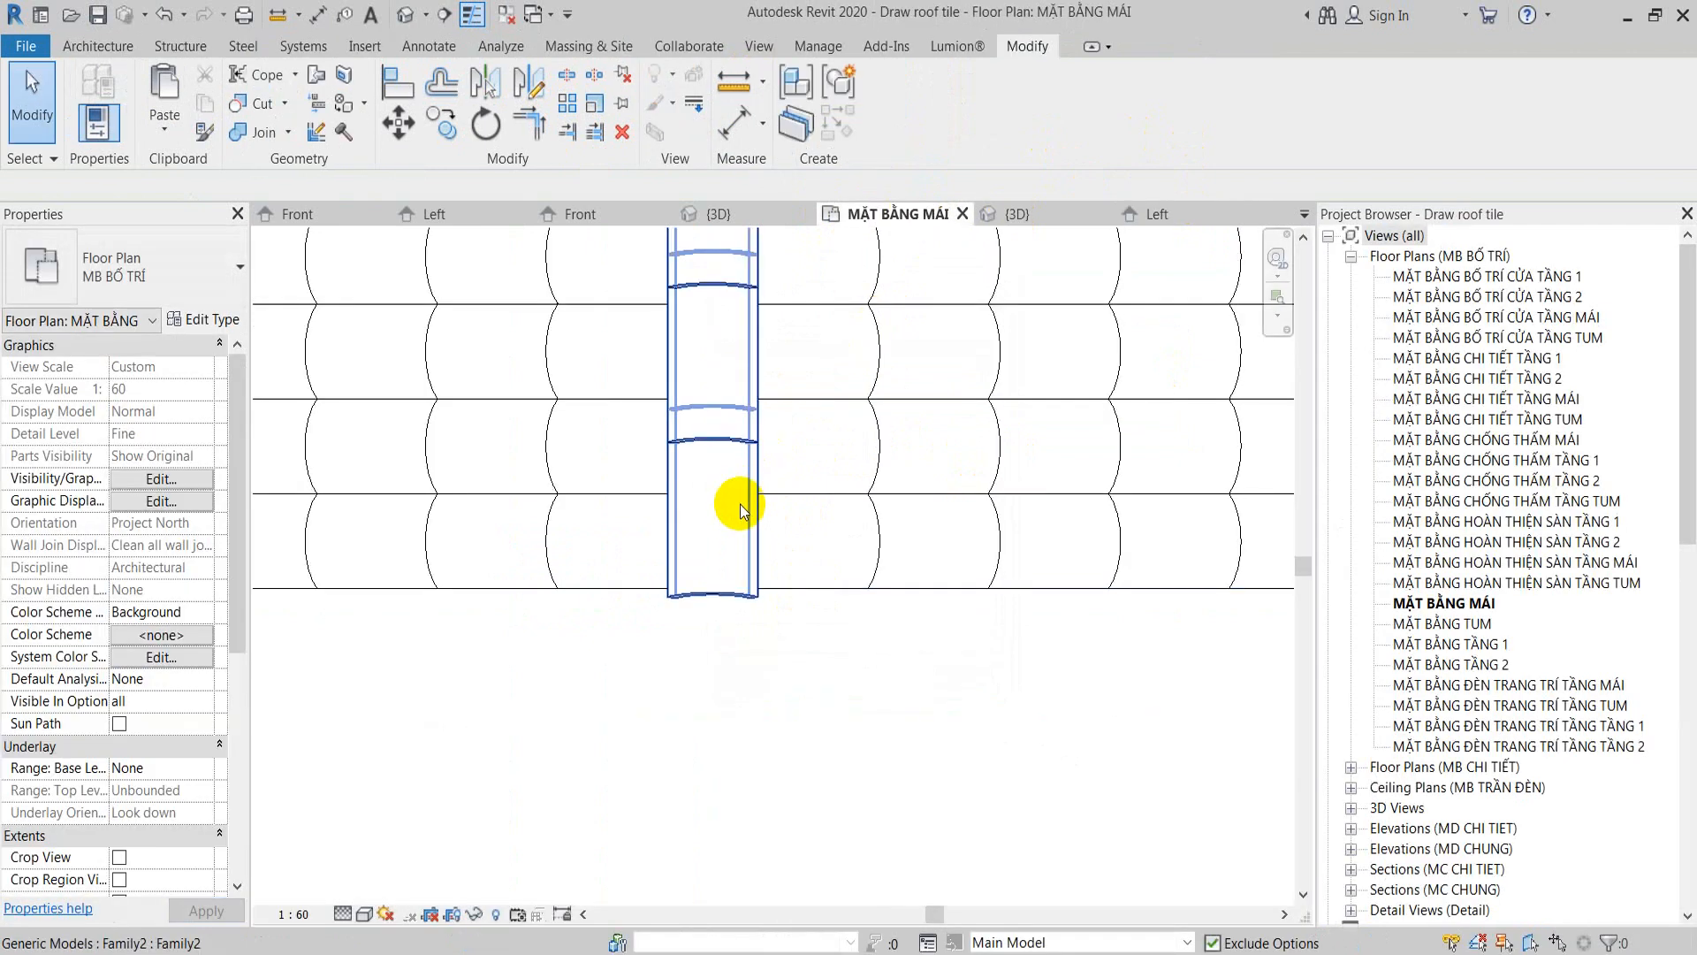
left_click(740, 502)
left_click(889, 106)
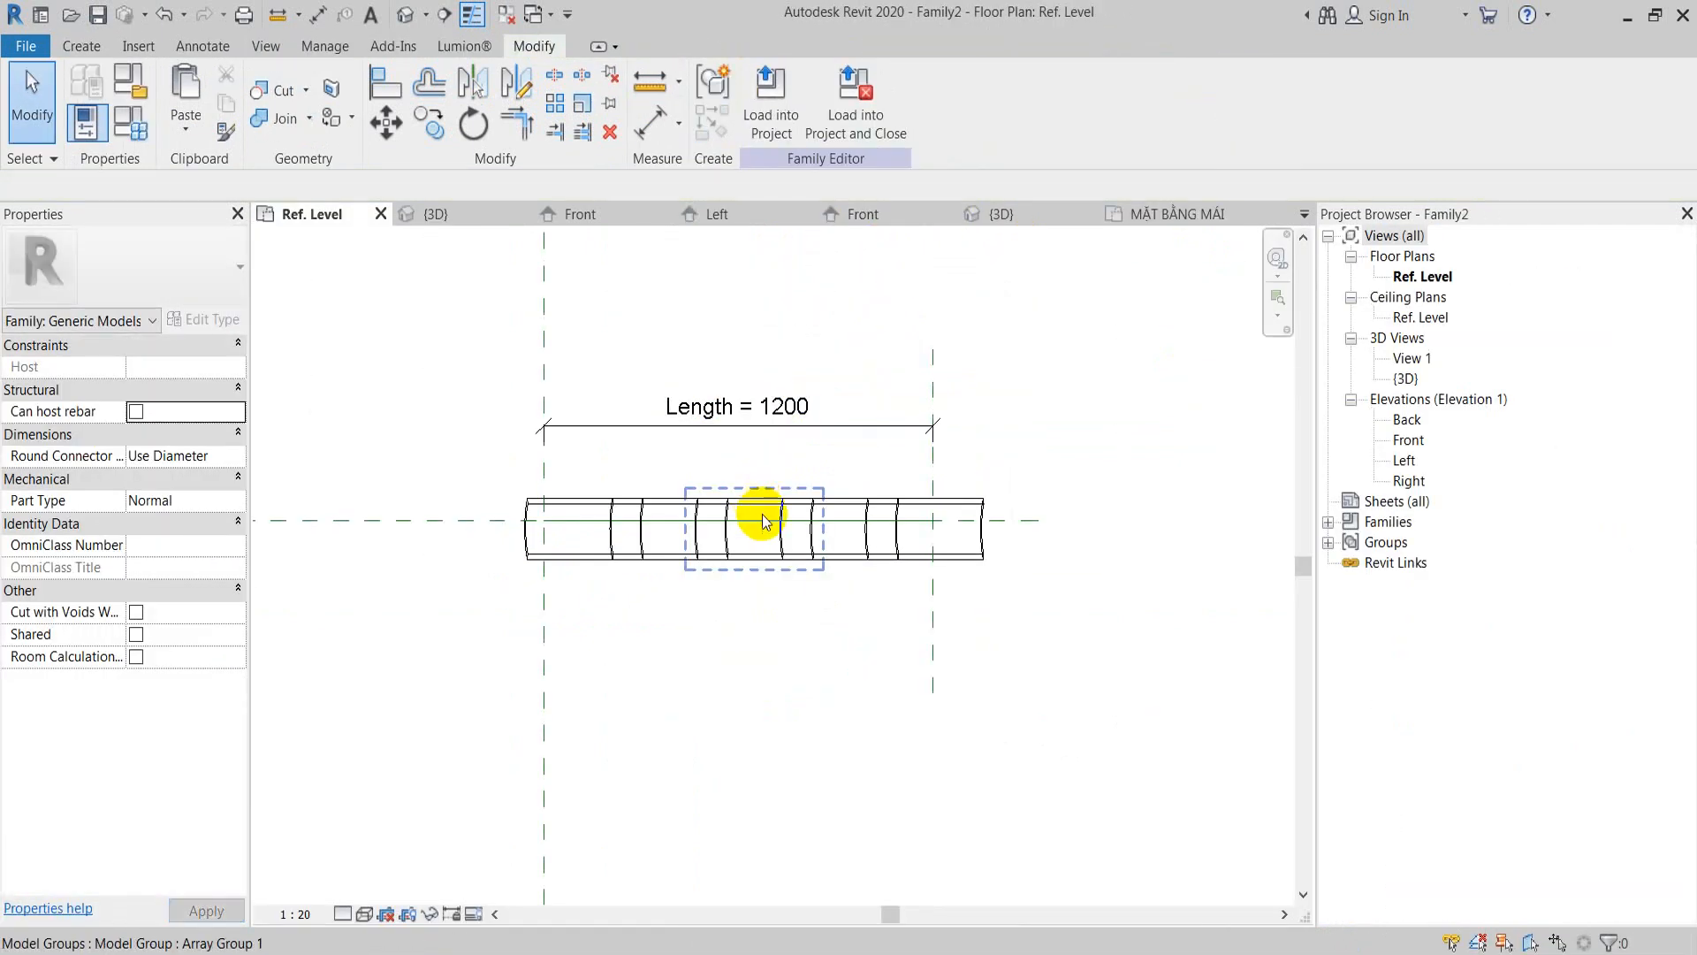
left_click(762, 111)
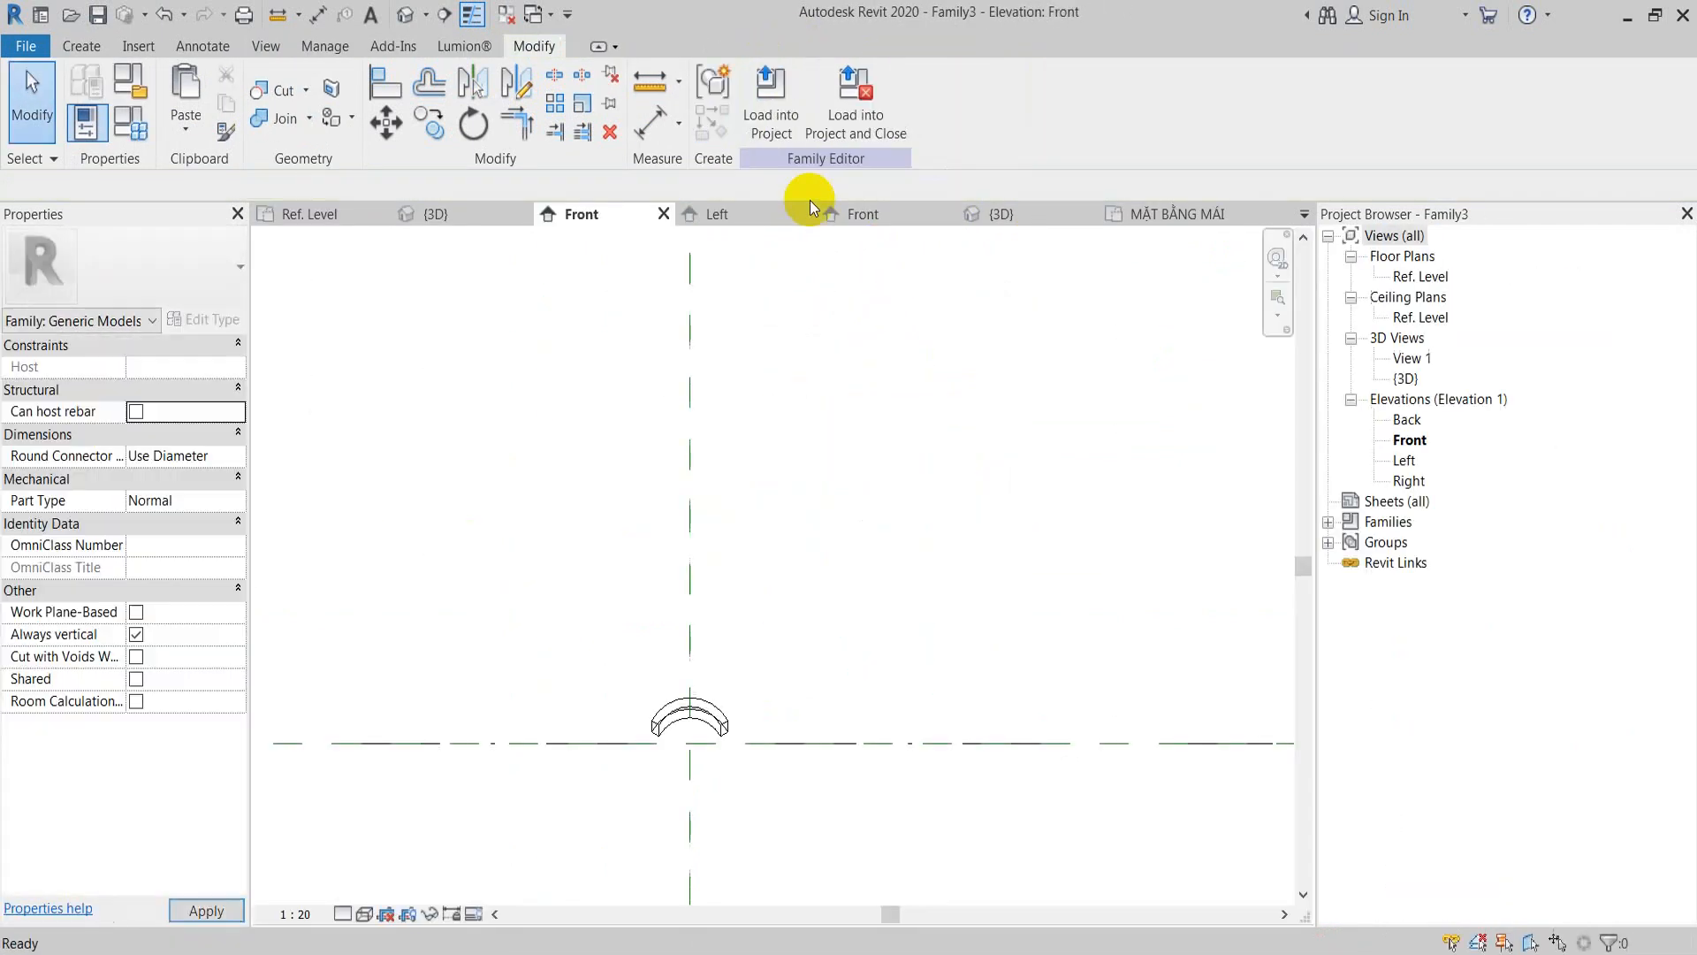
Step: Load the rotated Family3 tile into Family2, overwriting the existing version
left_click(780, 125)
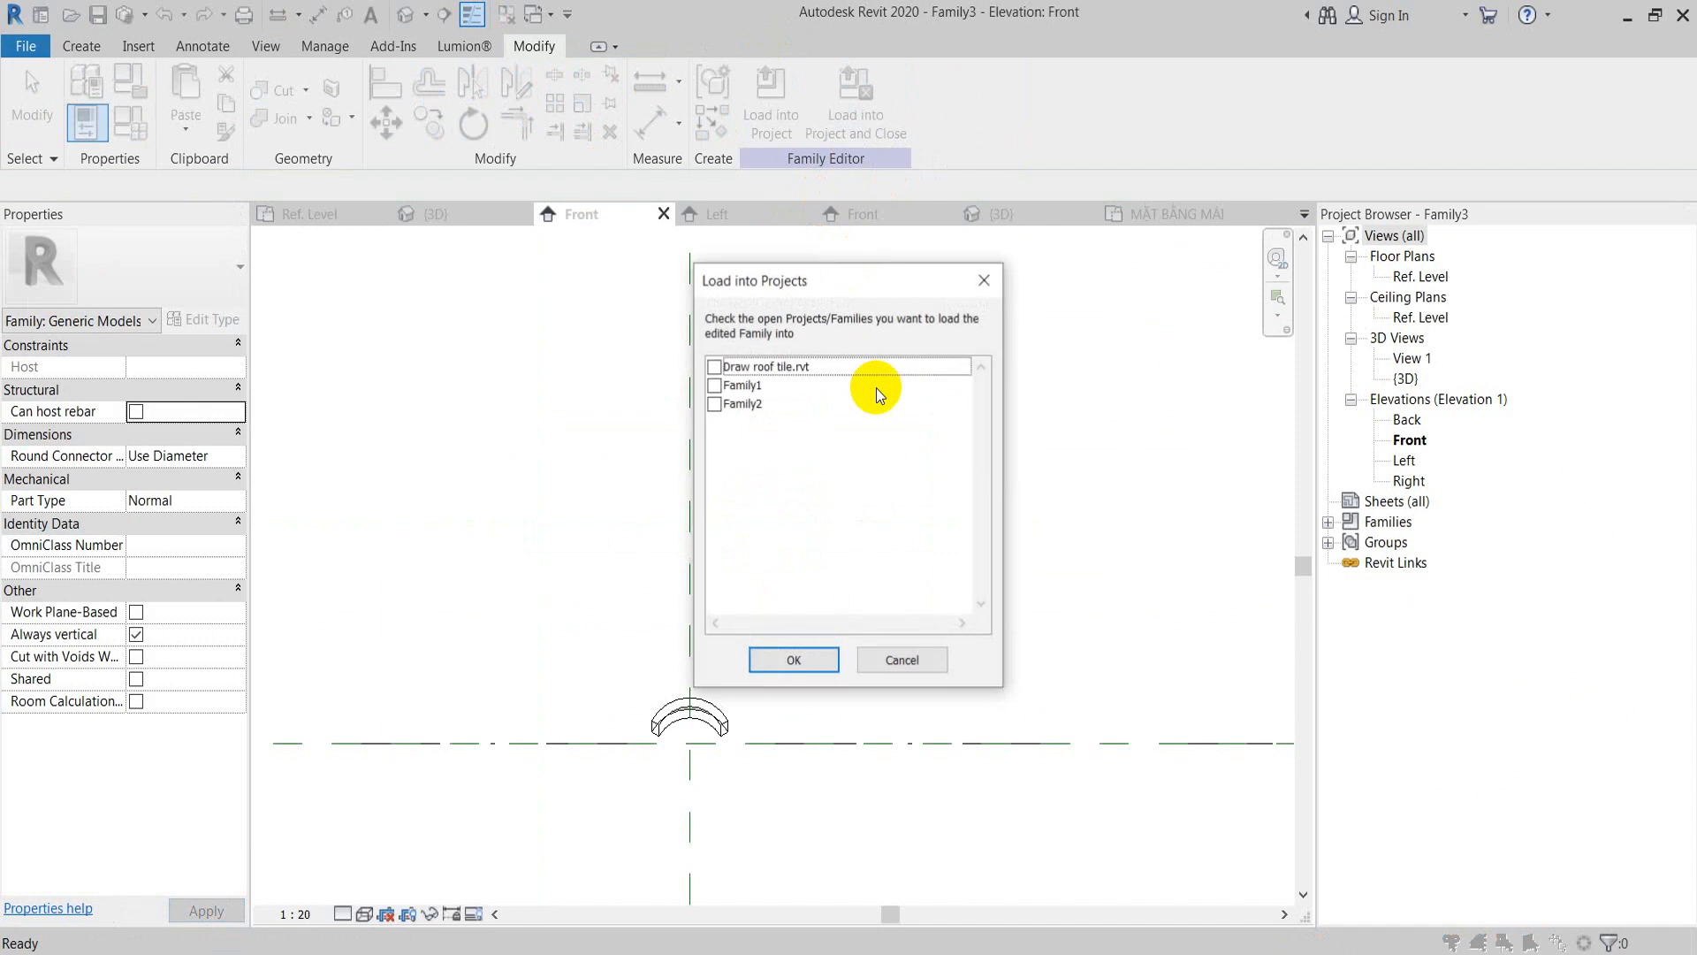
left_click(715, 405)
left_click(794, 661)
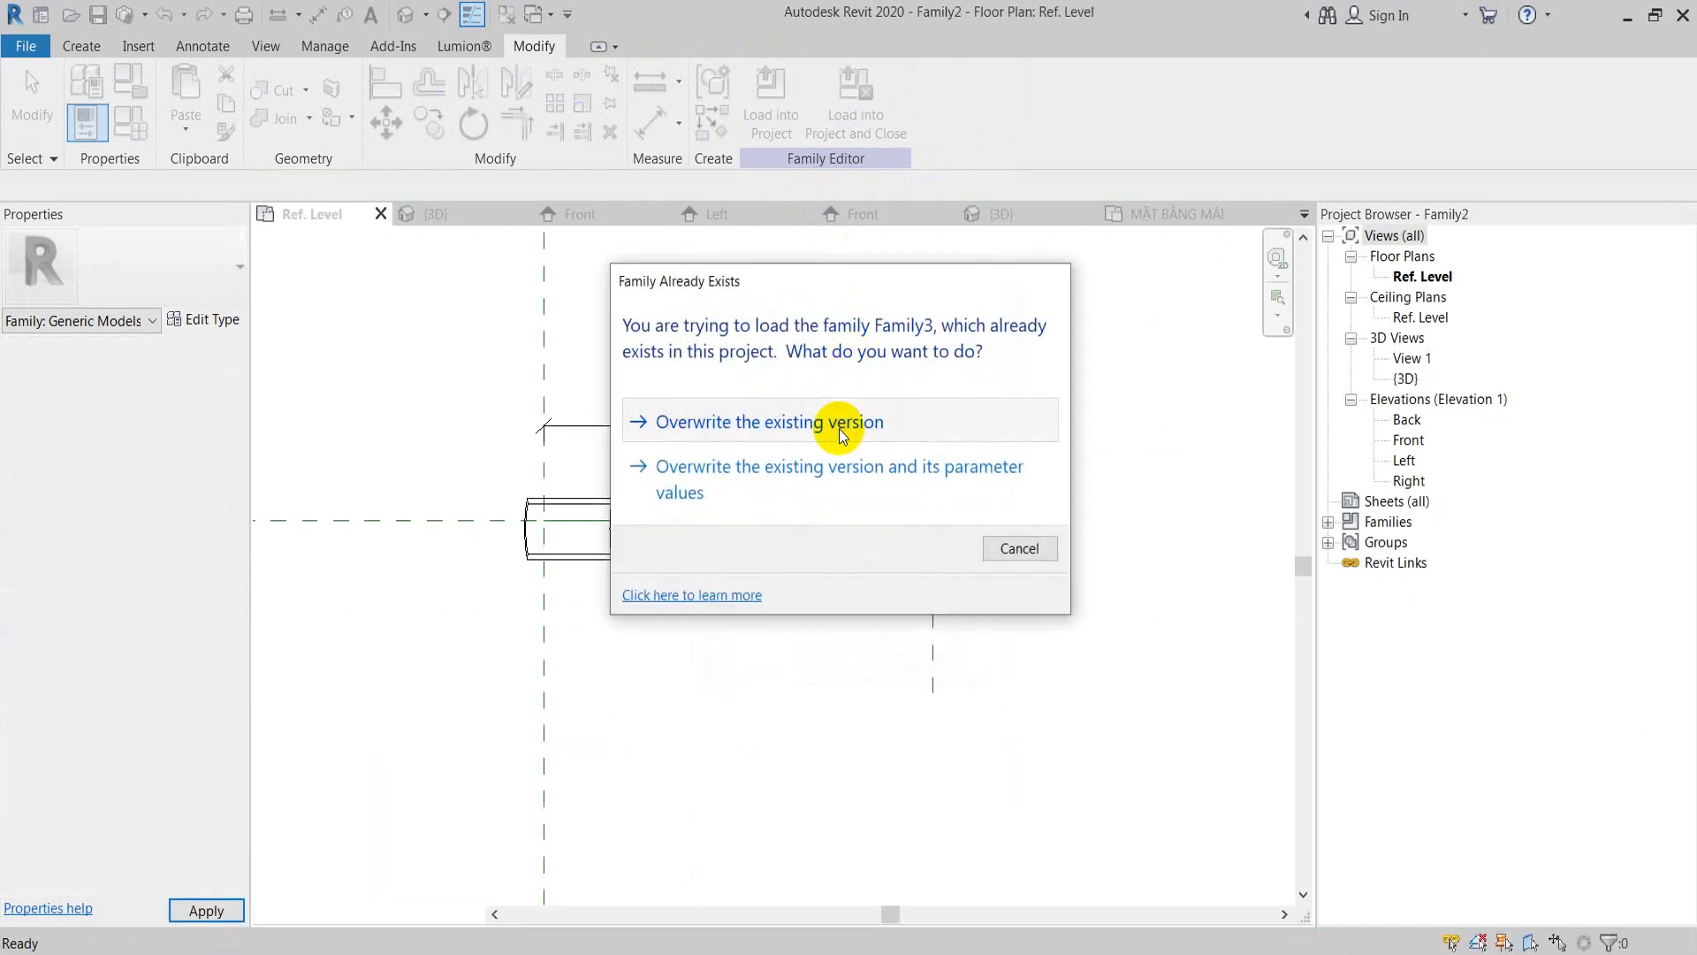
left_click(842, 434)
Step: Display the overlapping ridge tiles shaded in Family2's Front elevation
double_click(1407, 461)
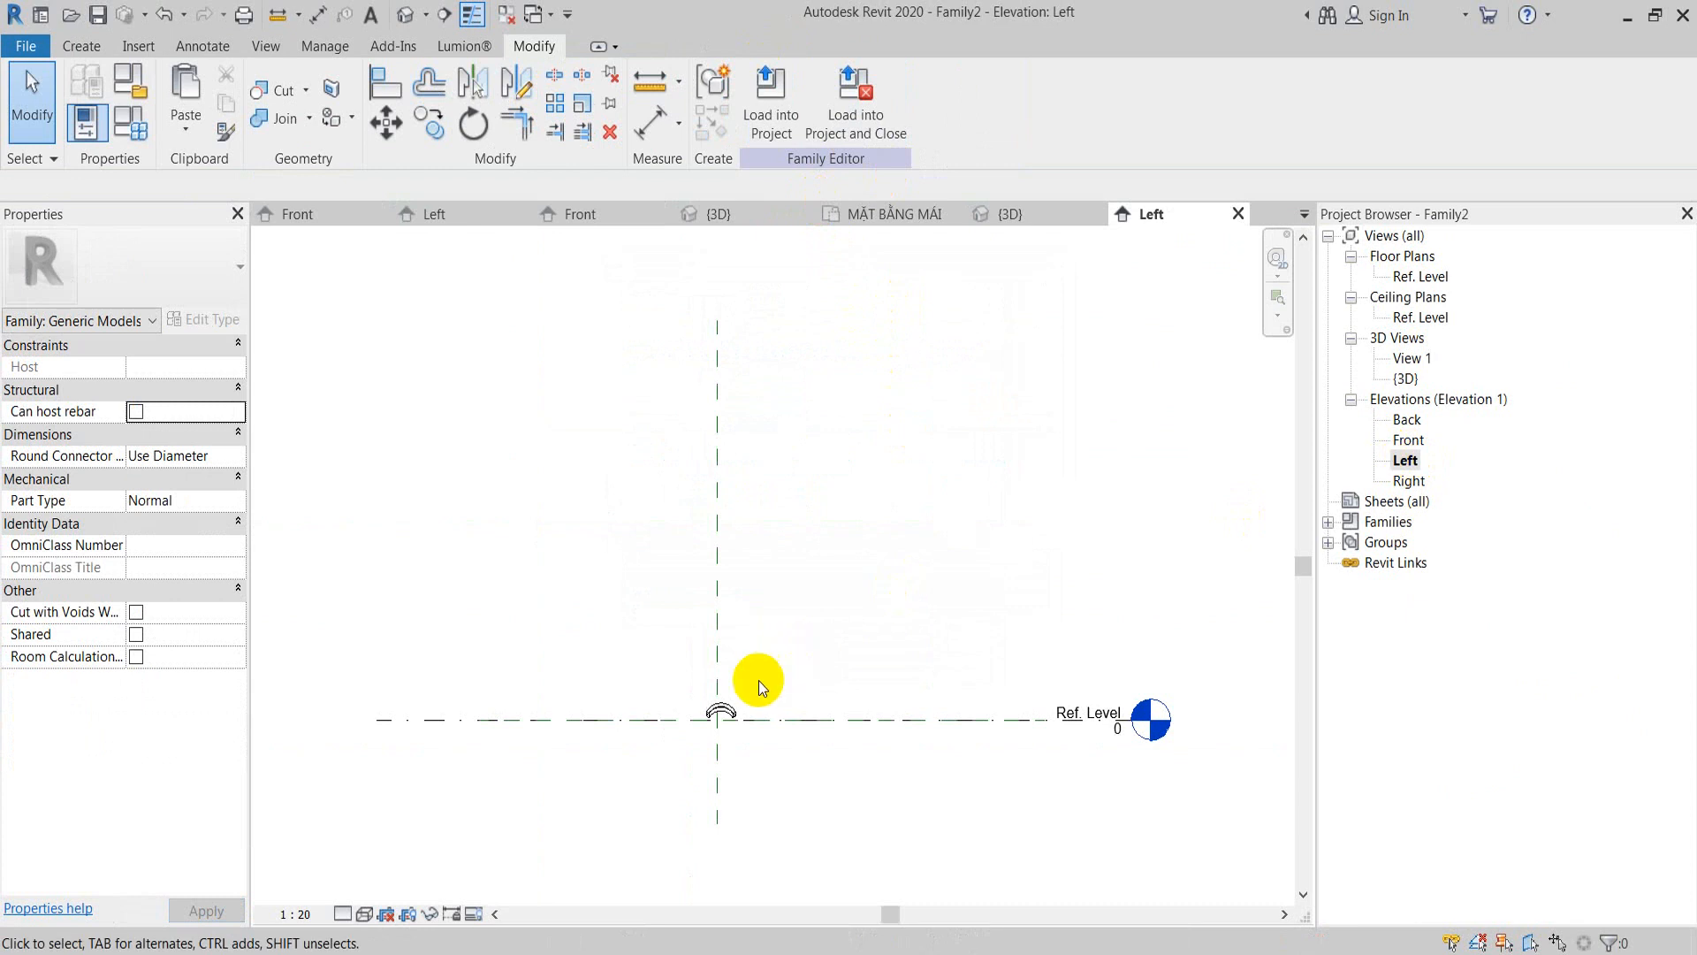
double_click(1409, 439)
left_click(807, 669)
scroll(860, 671, "up", 4)
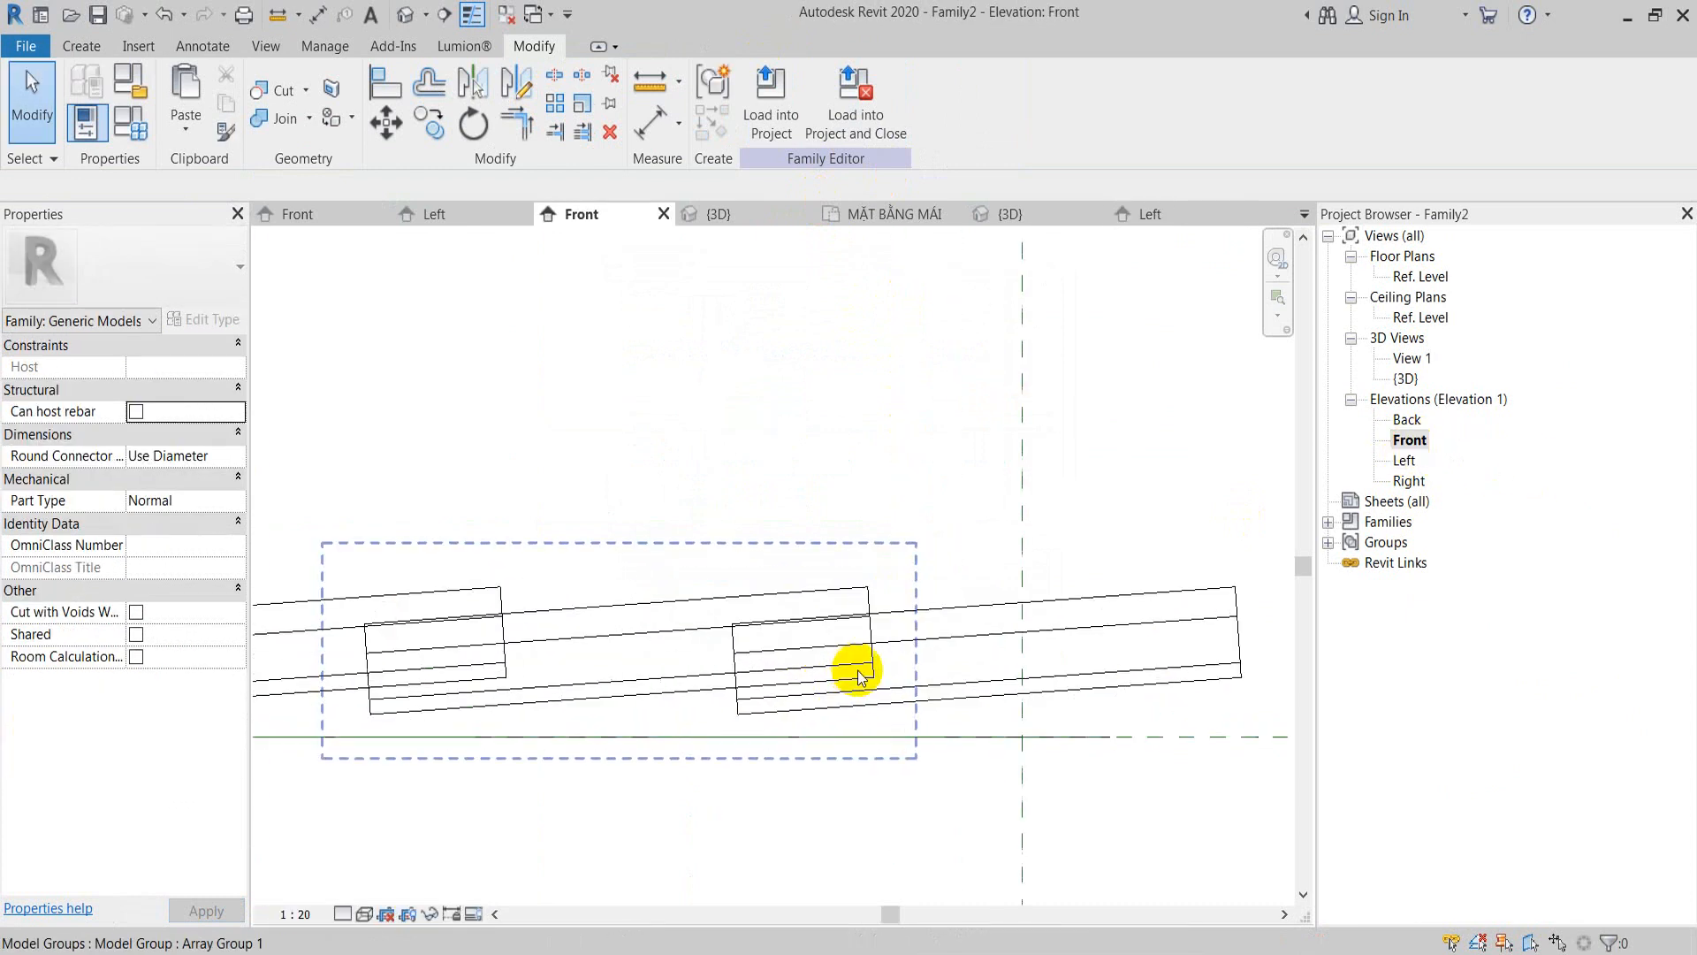
left_click(865, 677)
middle_click_drag(865, 676, 872, 608)
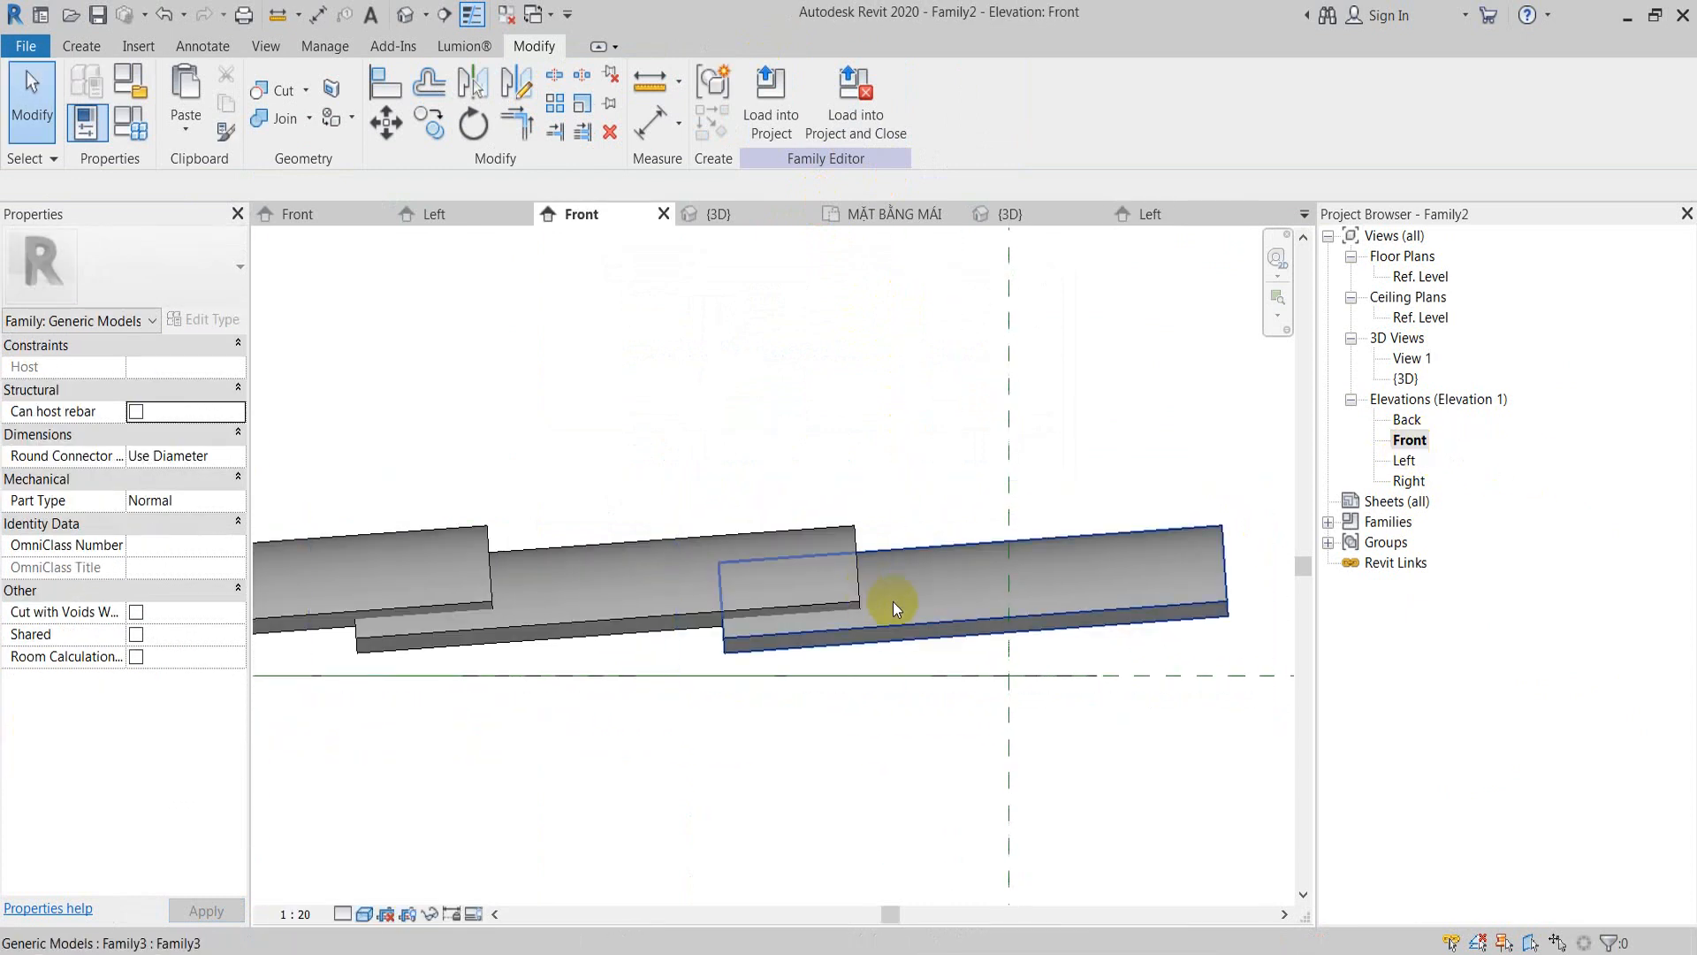
Step: Open the nested Family3 tile and rotate its extrusion by 3° in the Left elevation to steepen its tilt
left_click(892, 601)
left_click(758, 102)
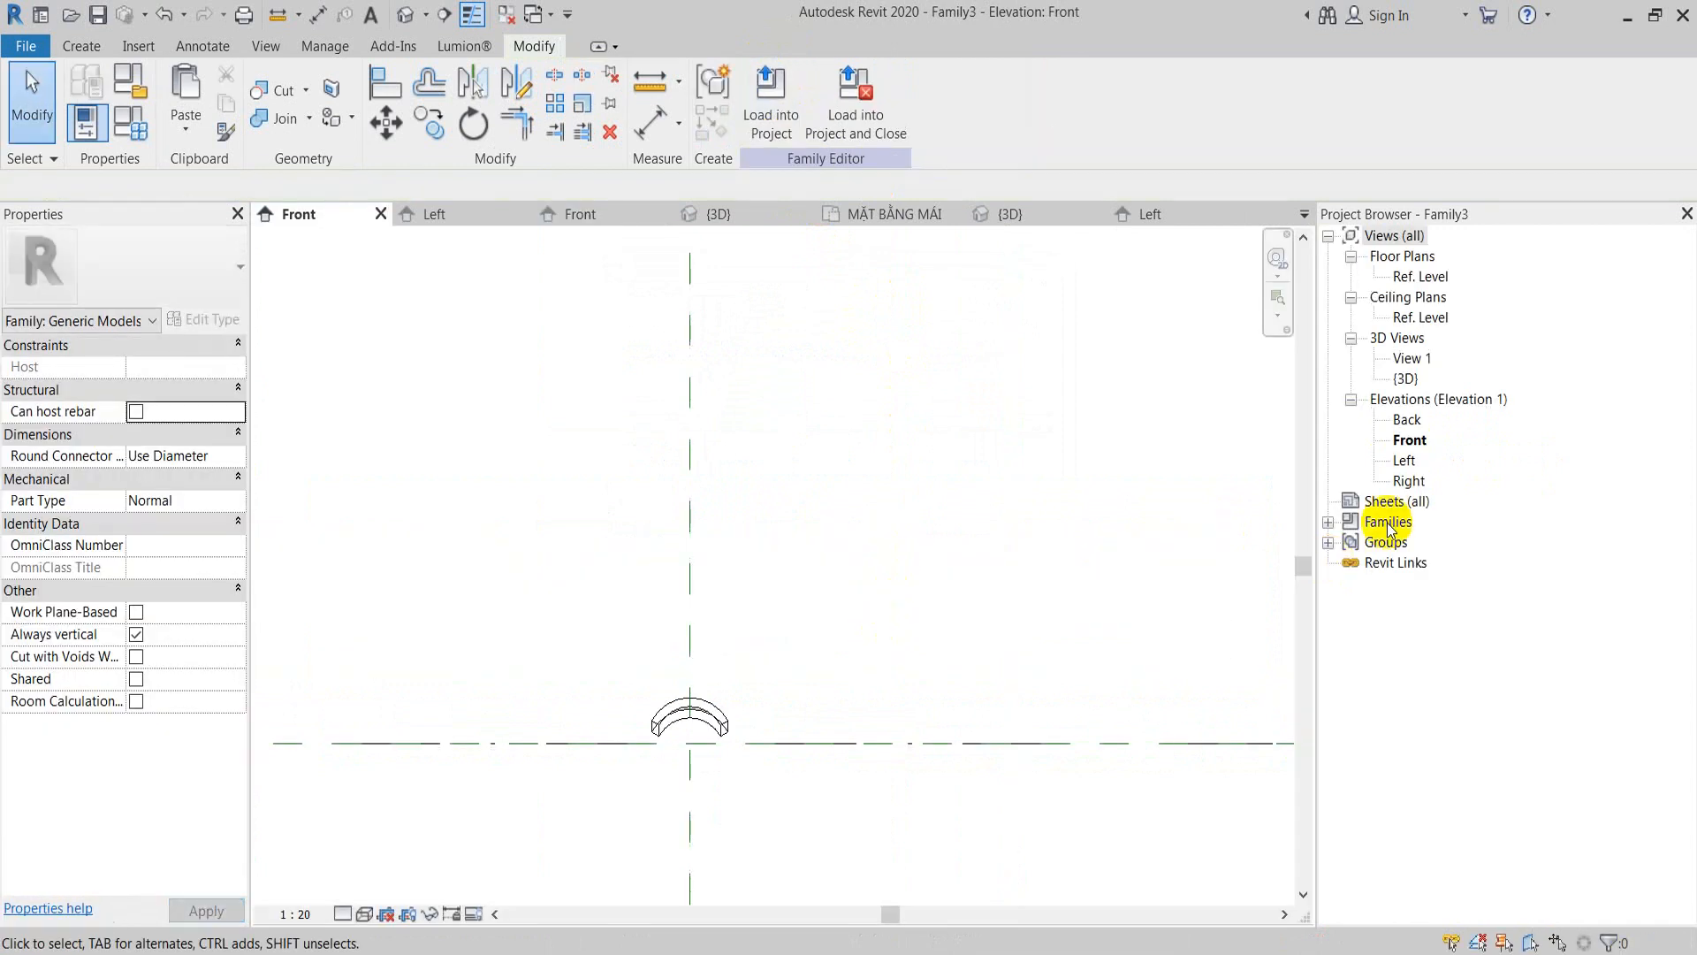
double_click(1405, 460)
left_click(618, 580)
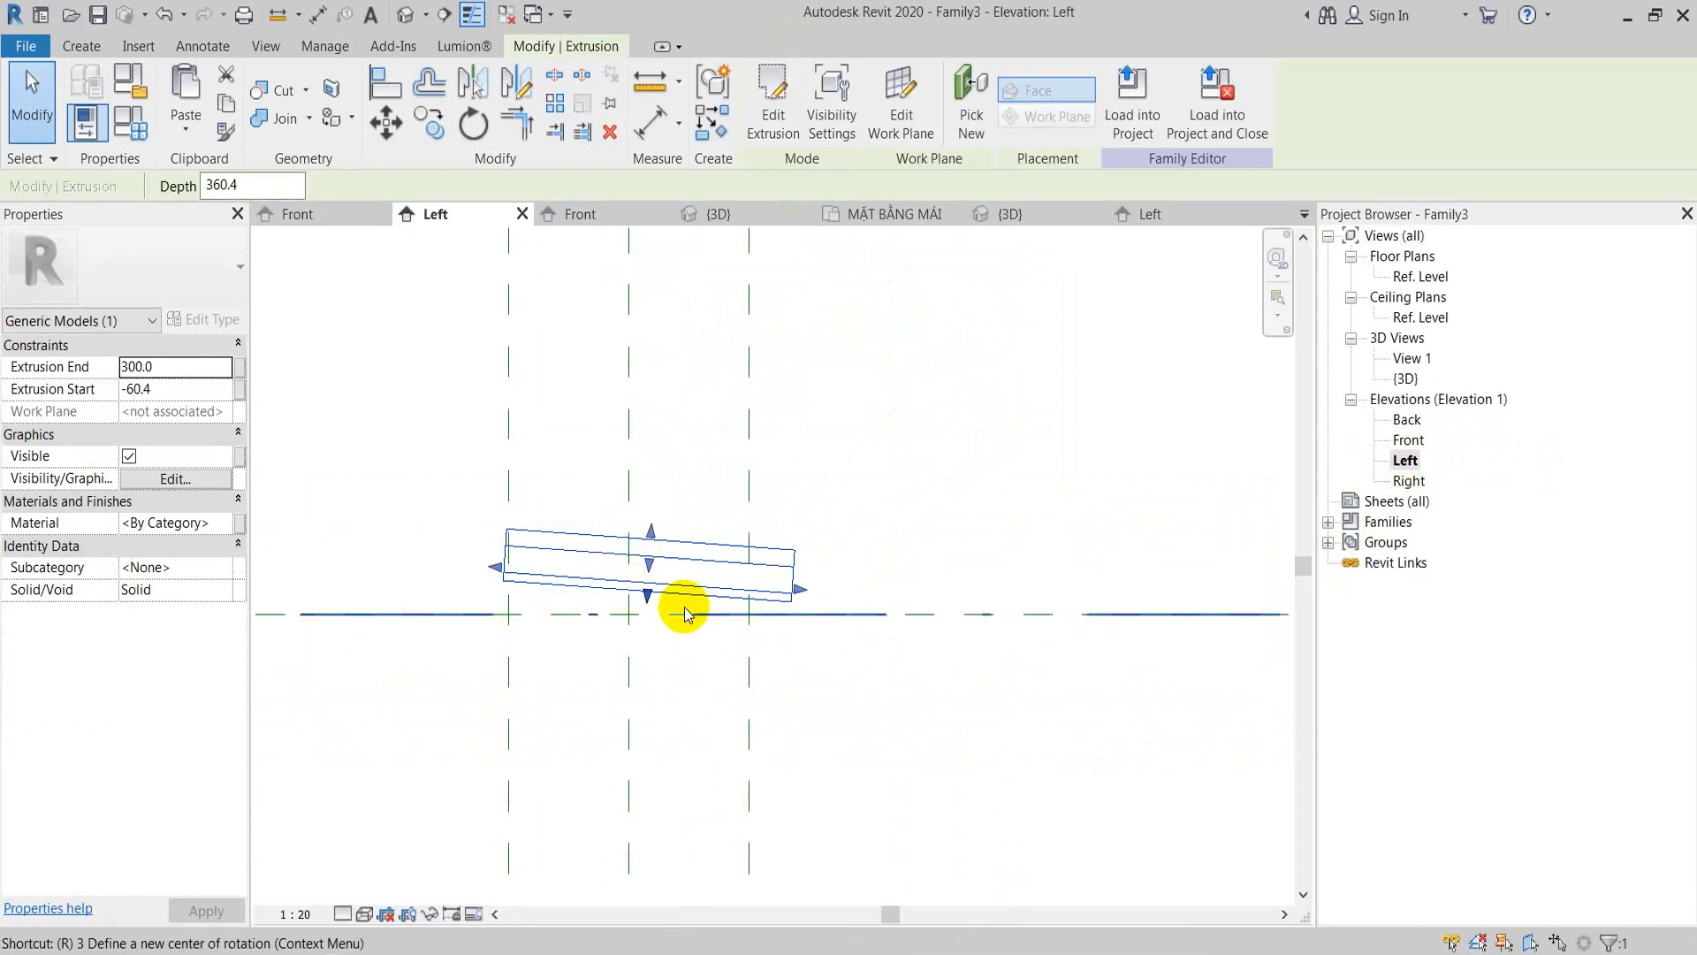
key("r")
key("o")
left_click(964, 663)
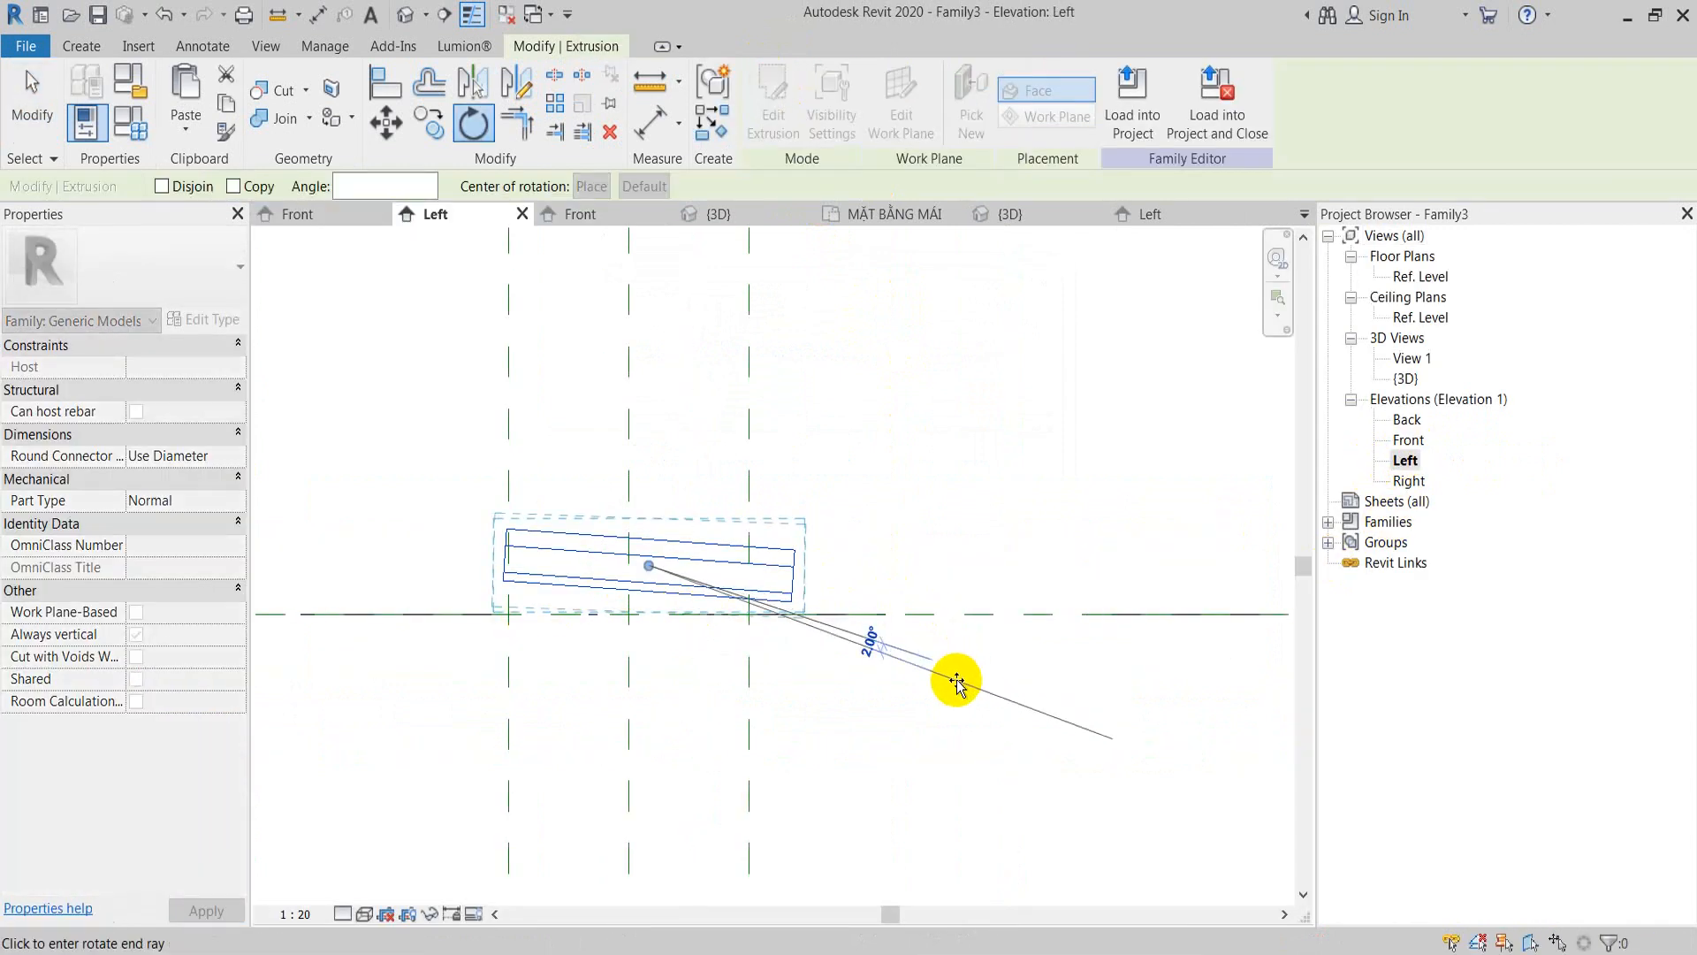
type("3")
key("Return")
key("Escape")
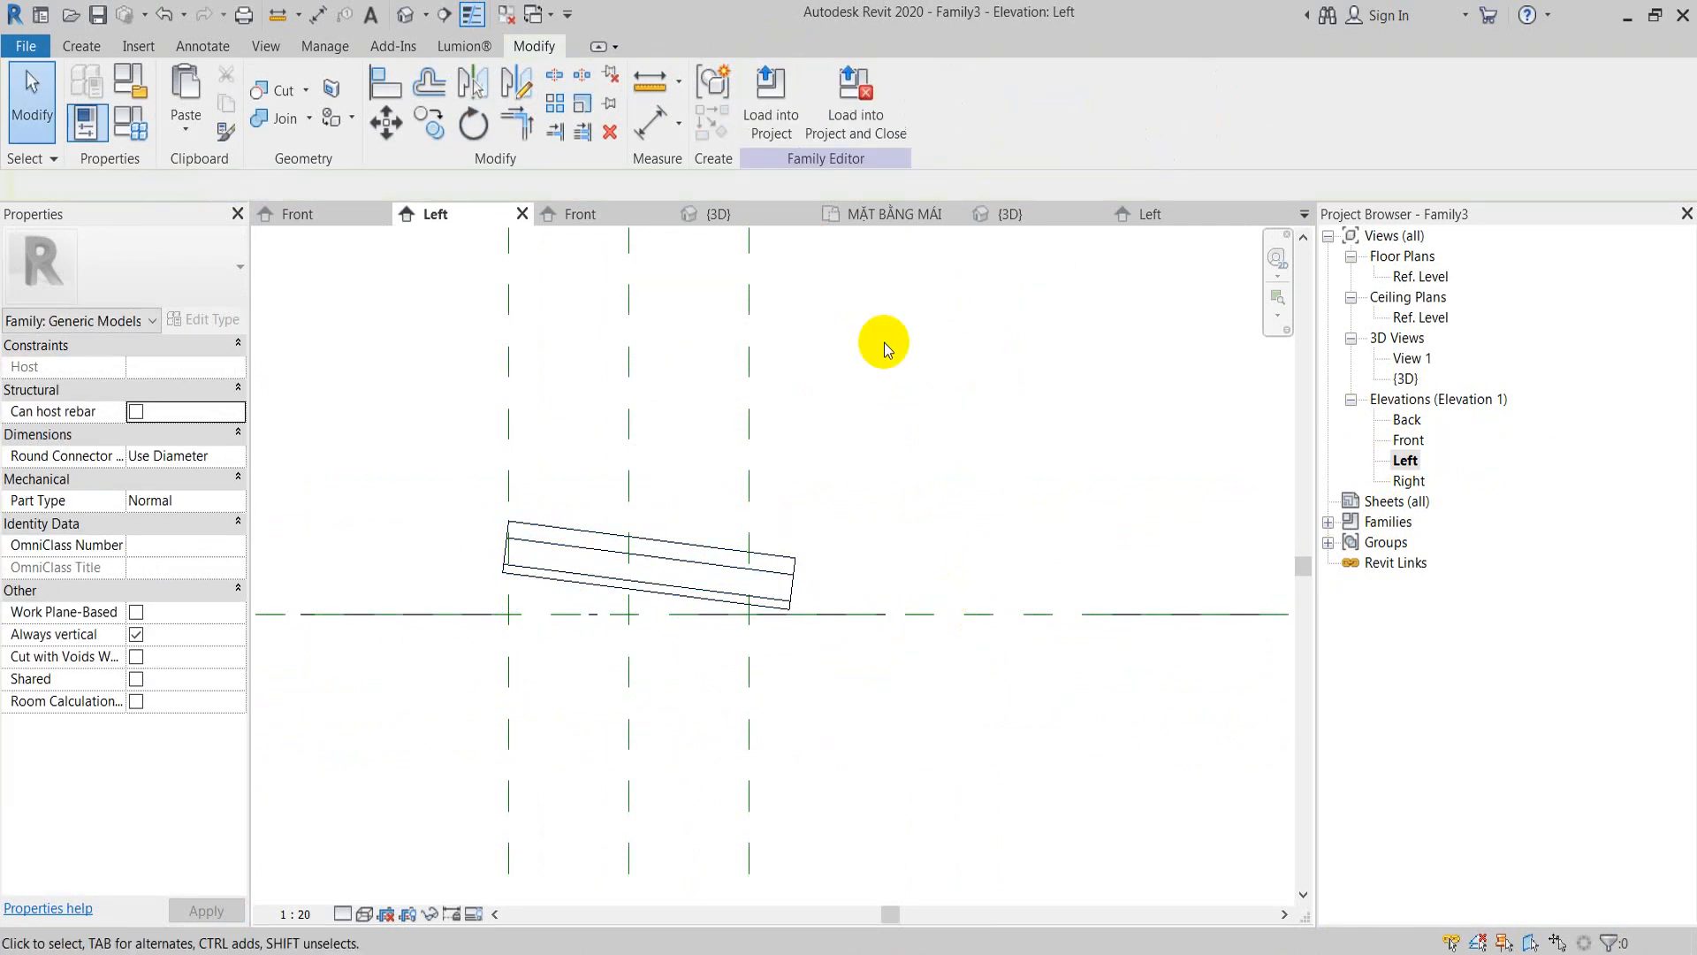
Step: Load Family3 into Family2 and Family2 into Draw roof tile.rvt, overwriting the existing version each time
left_click(770, 101)
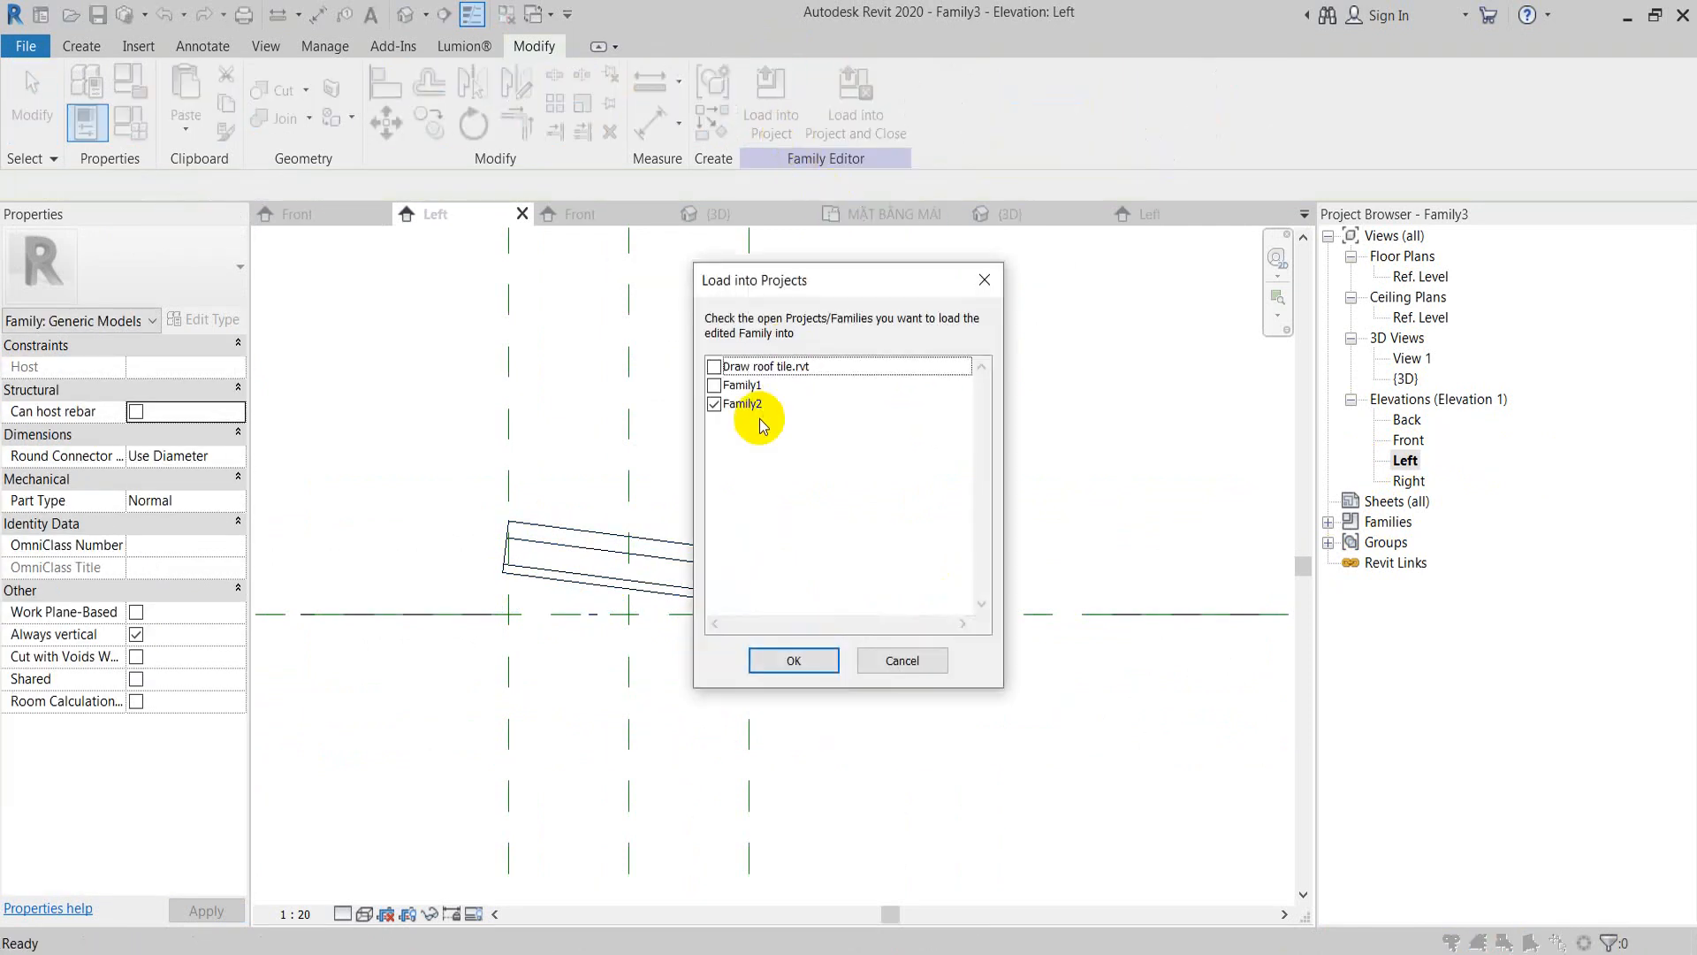
left_click(793, 661)
left_click(854, 433)
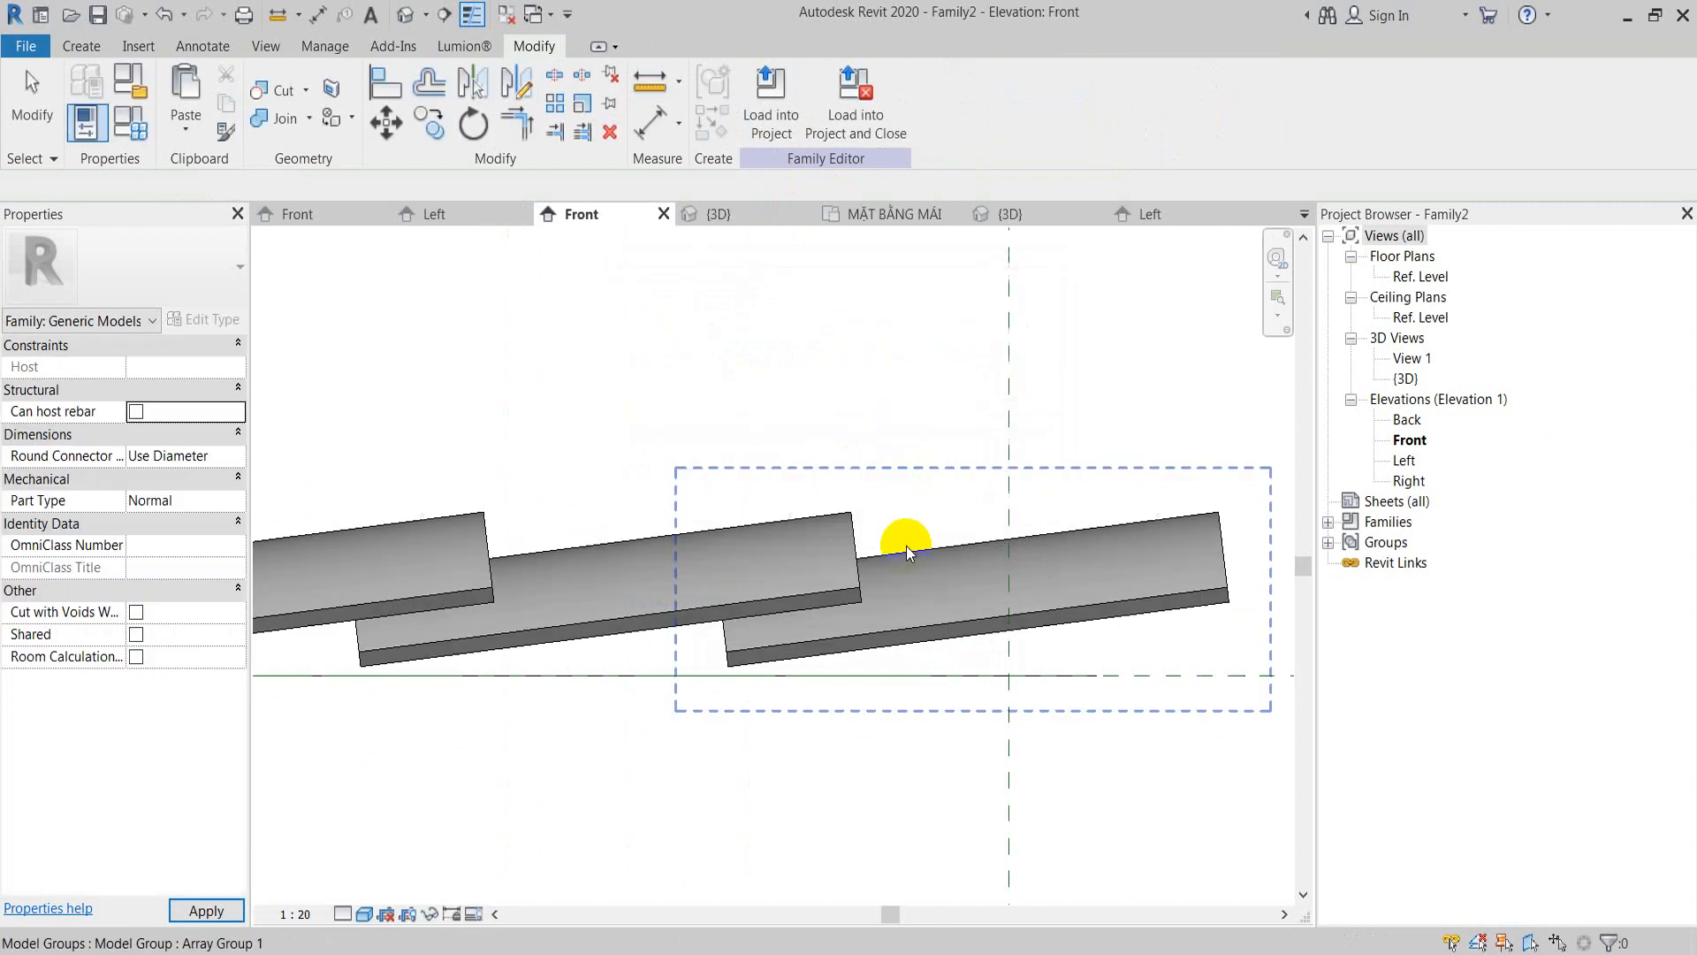
left_click(771, 110)
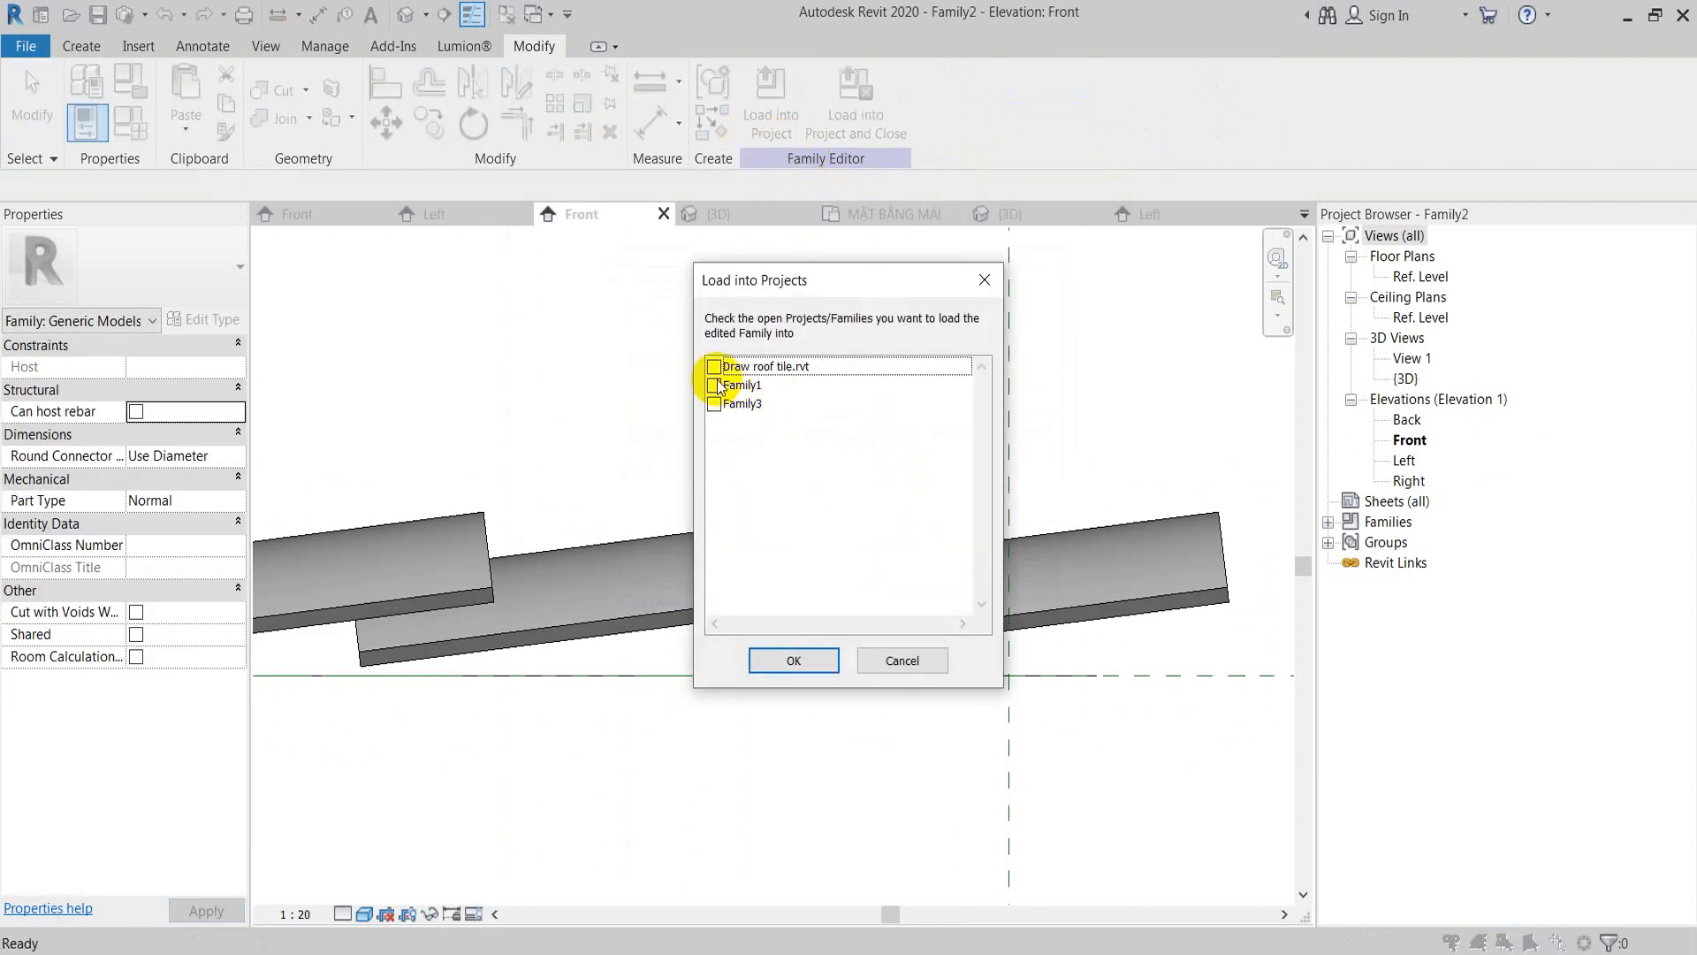
left_click(795, 661)
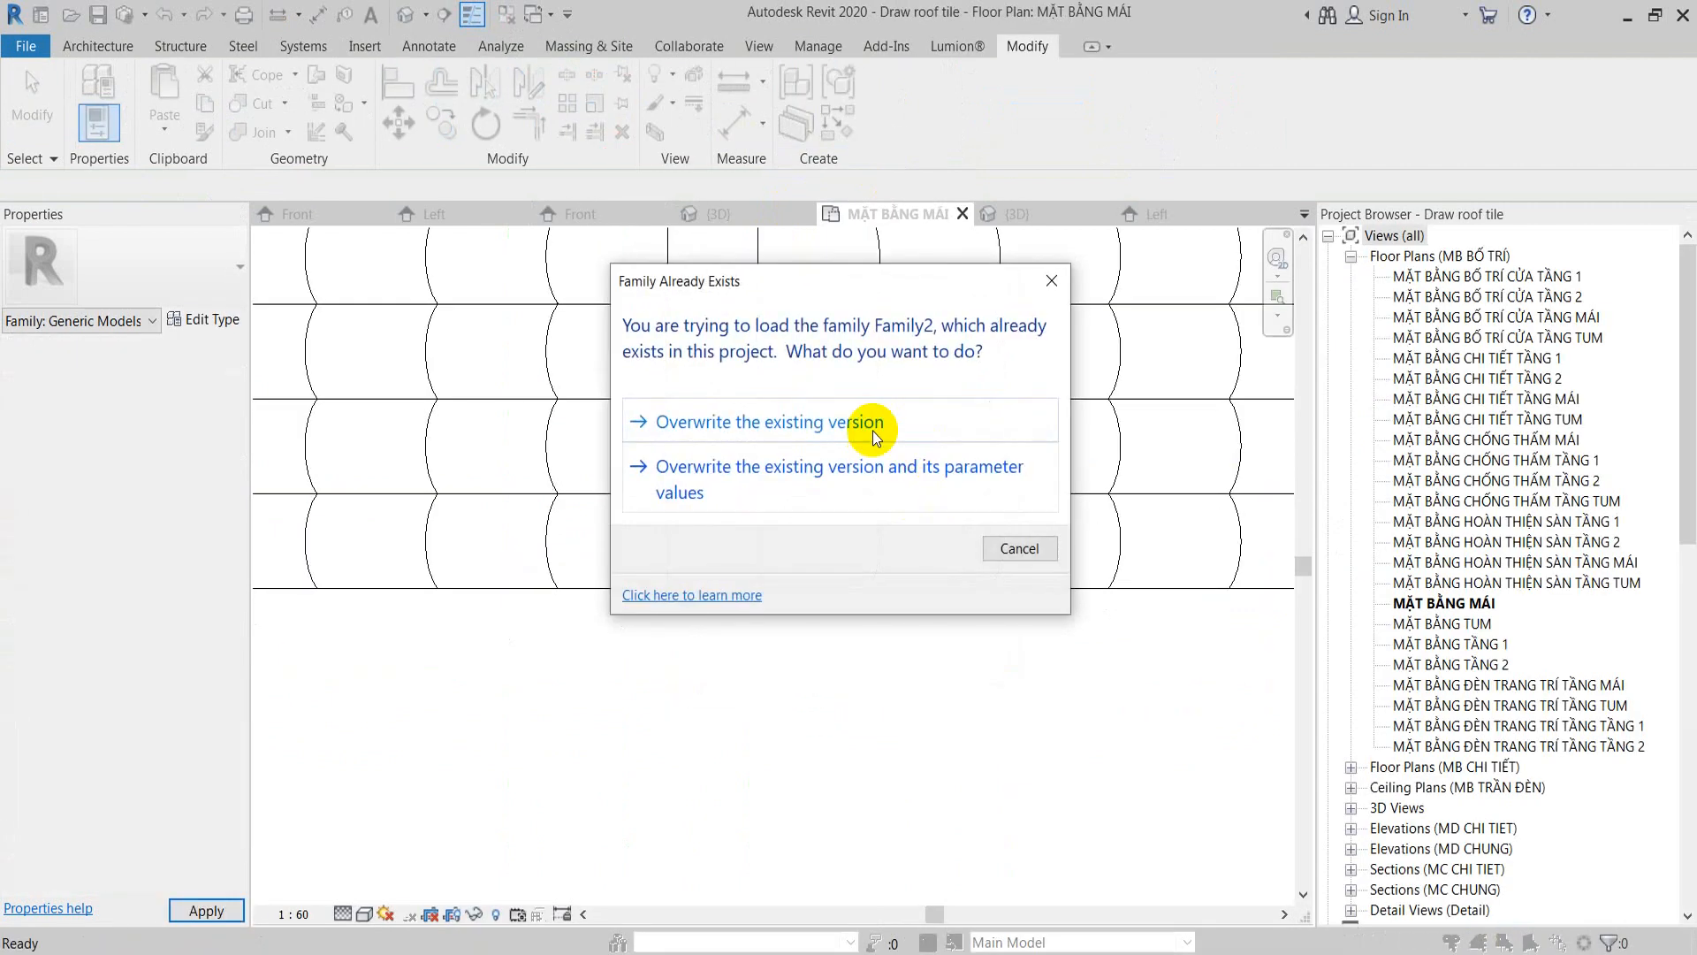
left_click(872, 431)
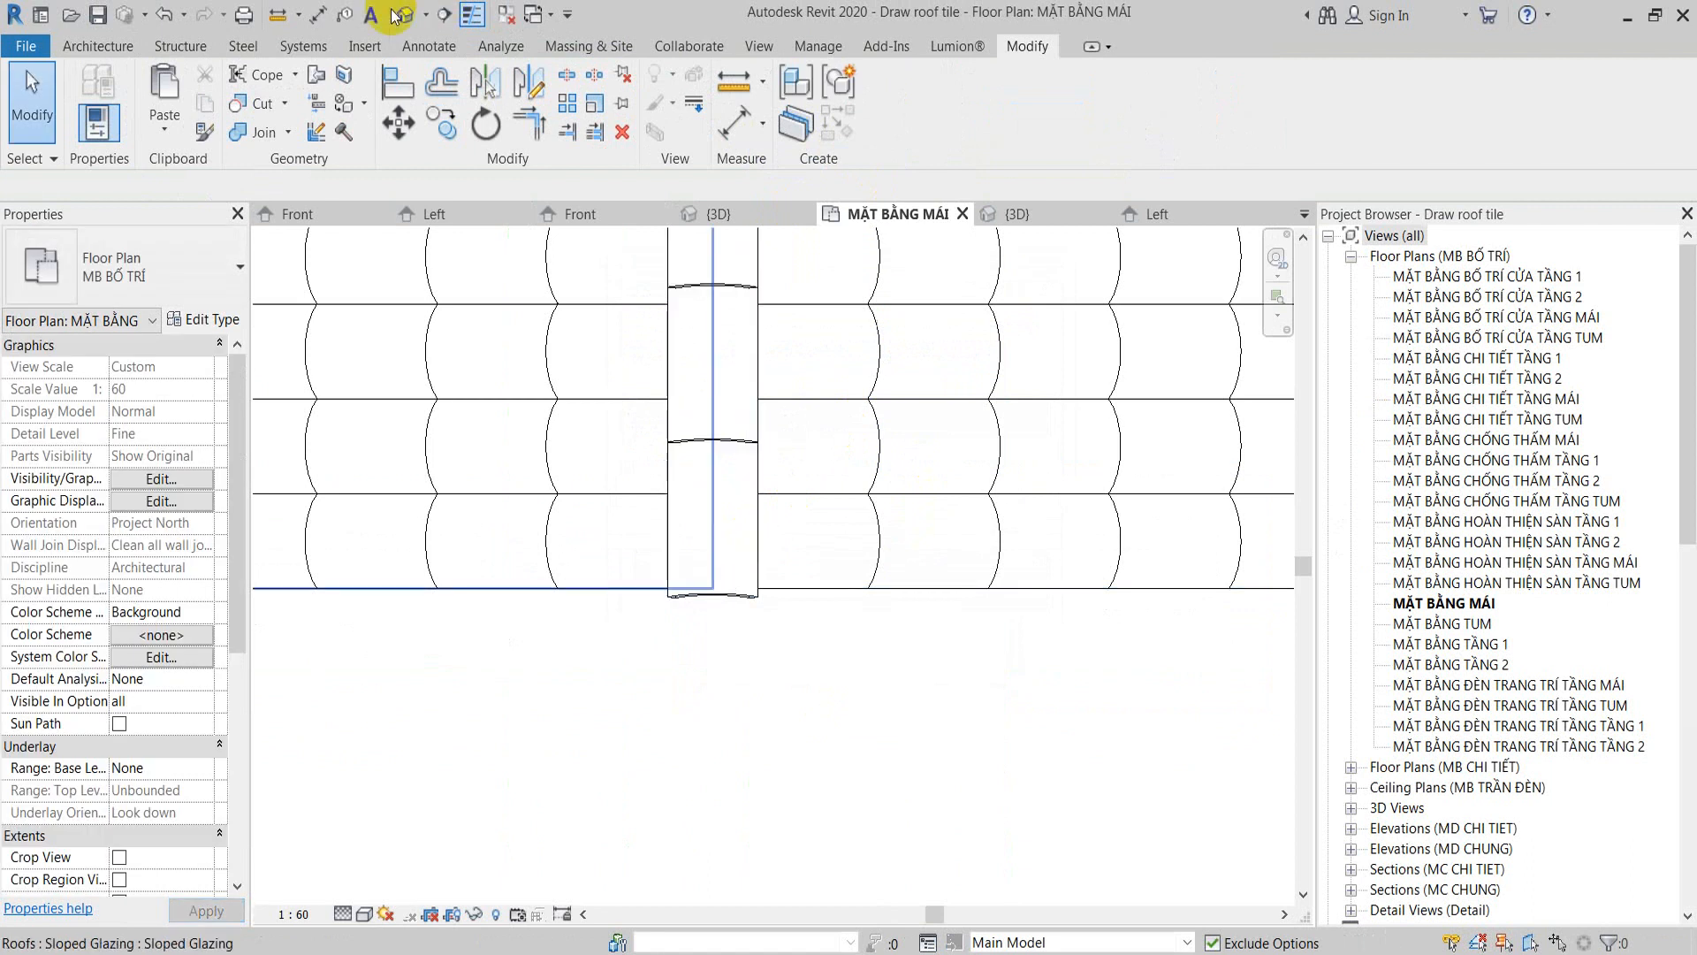
Step: Examine the ridge tile row and its overlaps along the roof from several angles in the project's 3D view
left_click(401, 18)
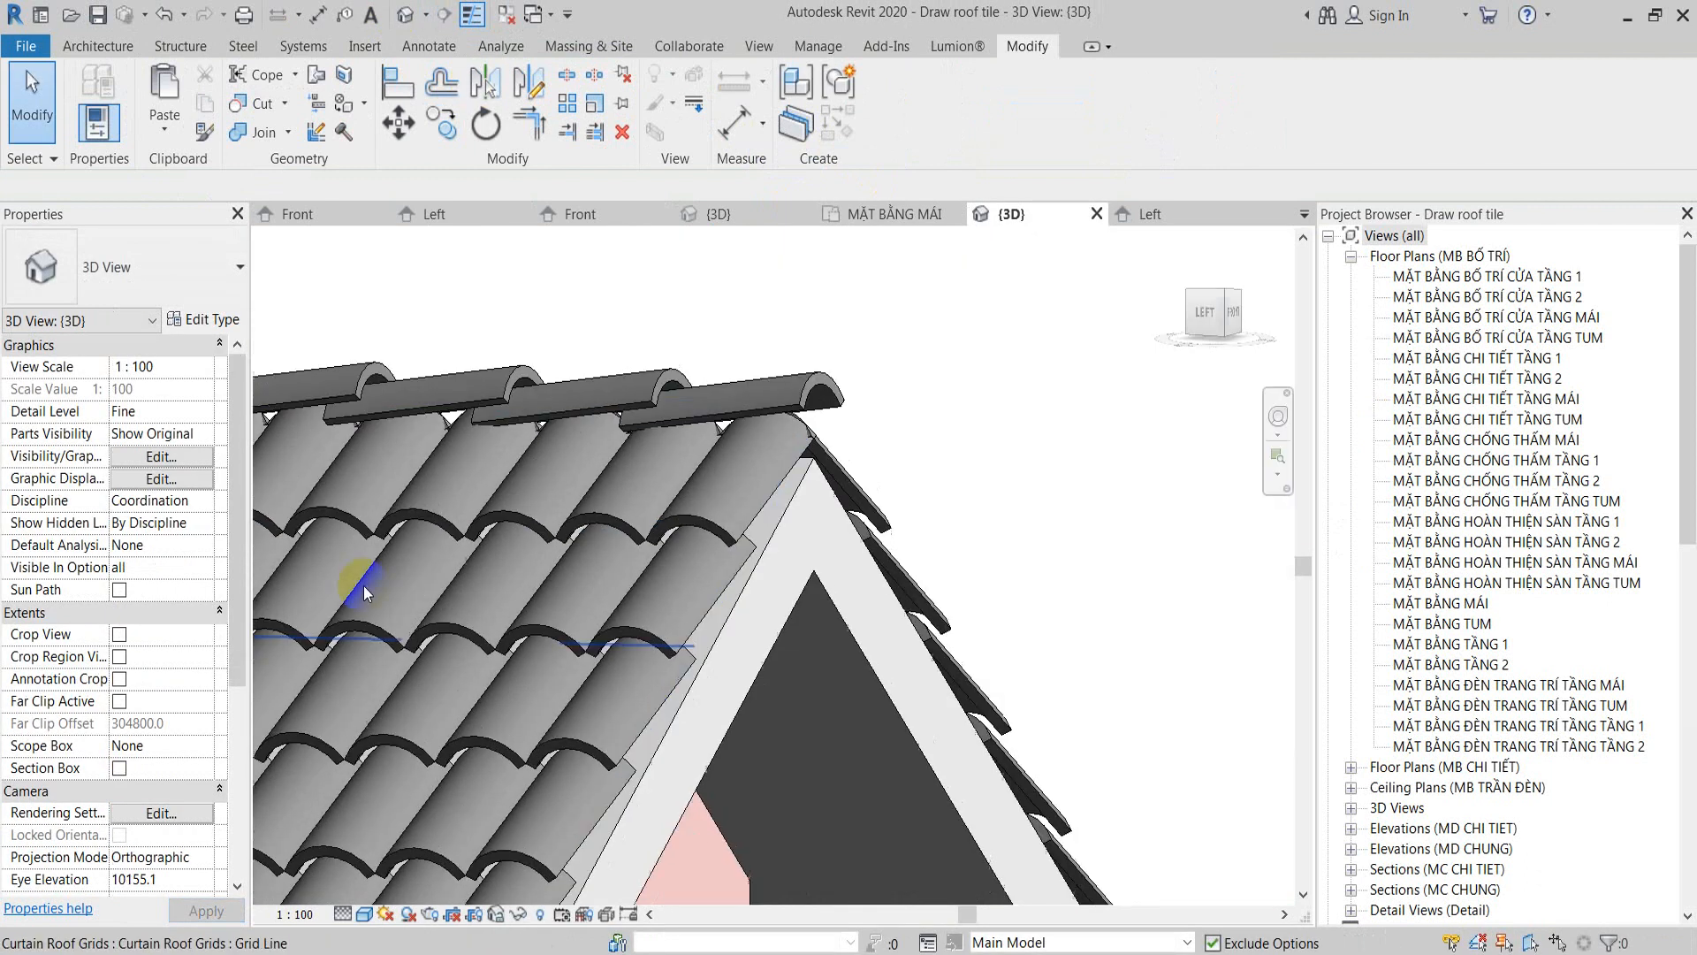
left_click(767, 403)
middle_click_drag(767, 403, 828, 483, "shift")
scroll(827, 483, "down", 3)
middle_click_drag(733, 460, 1164, 387)
scroll(1043, 403, "down", 2)
middle_click_drag(1016, 402, 645, 571, "shift")
key("Escape")
scroll(645, 575, "up", 2)
scroll(958, 558, "down", 1)
middle_click_drag(958, 559, 930, 523, "shift")
scroll(930, 523, "up", 5)
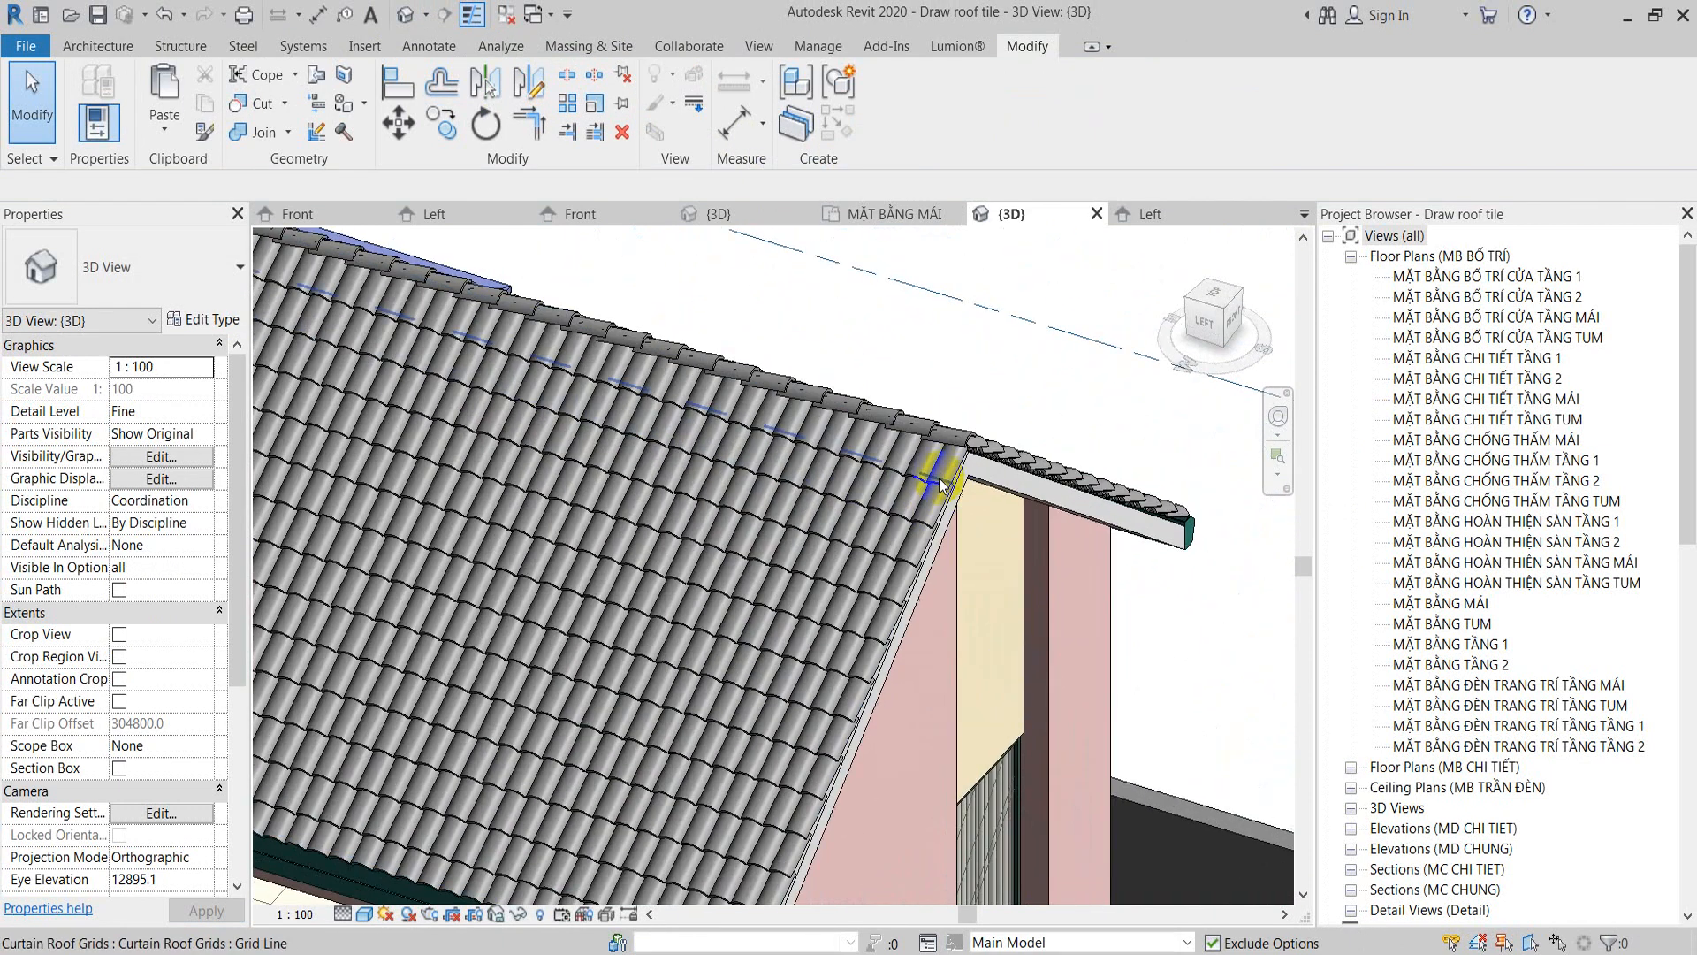
Step: Close the inactive views and open the Family1 curtain panel tile near the ridge's gable end for editing
key("Tab")
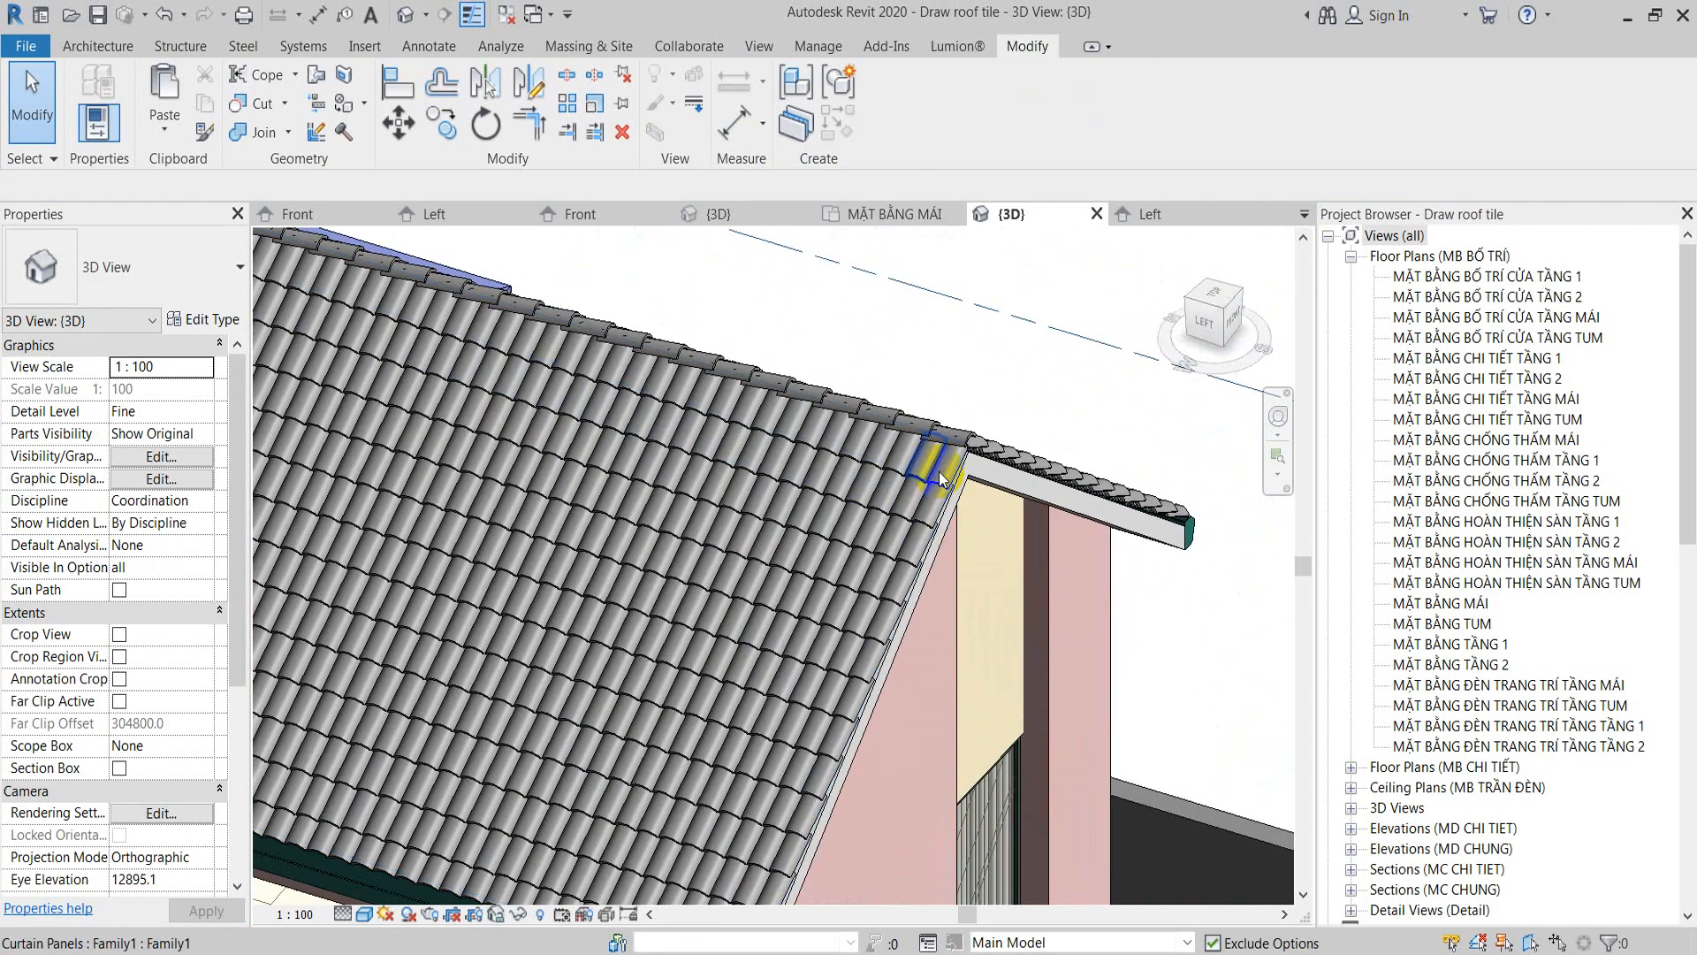
left_click(506, 19)
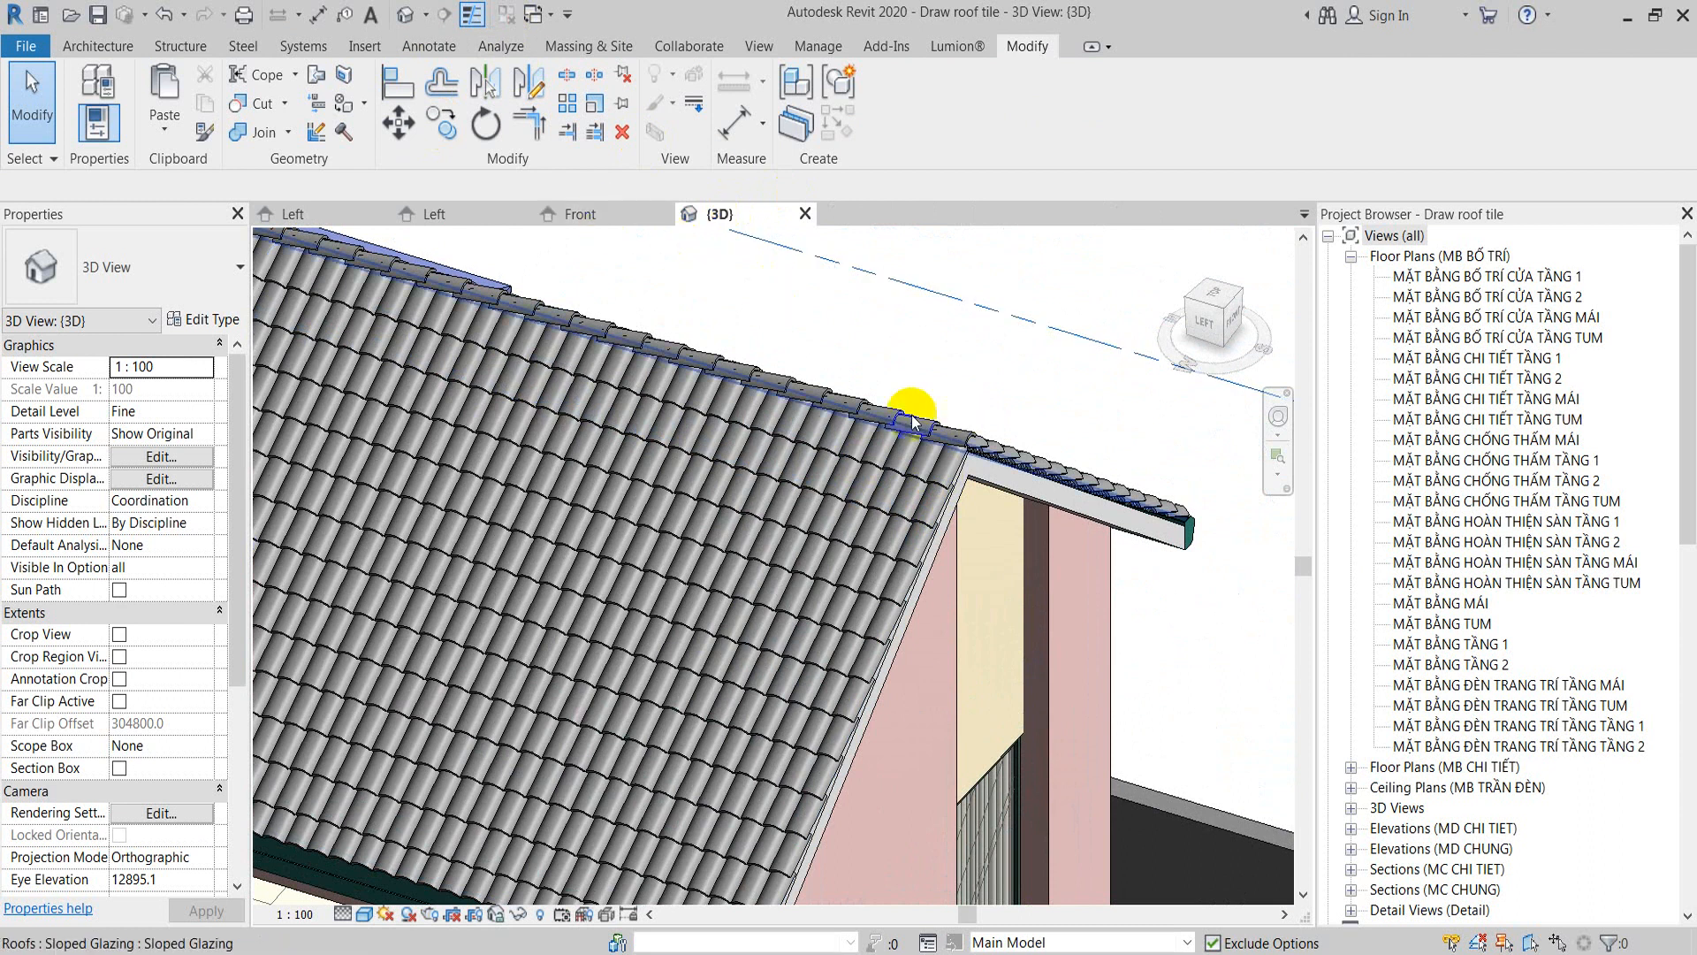
left_click(942, 480)
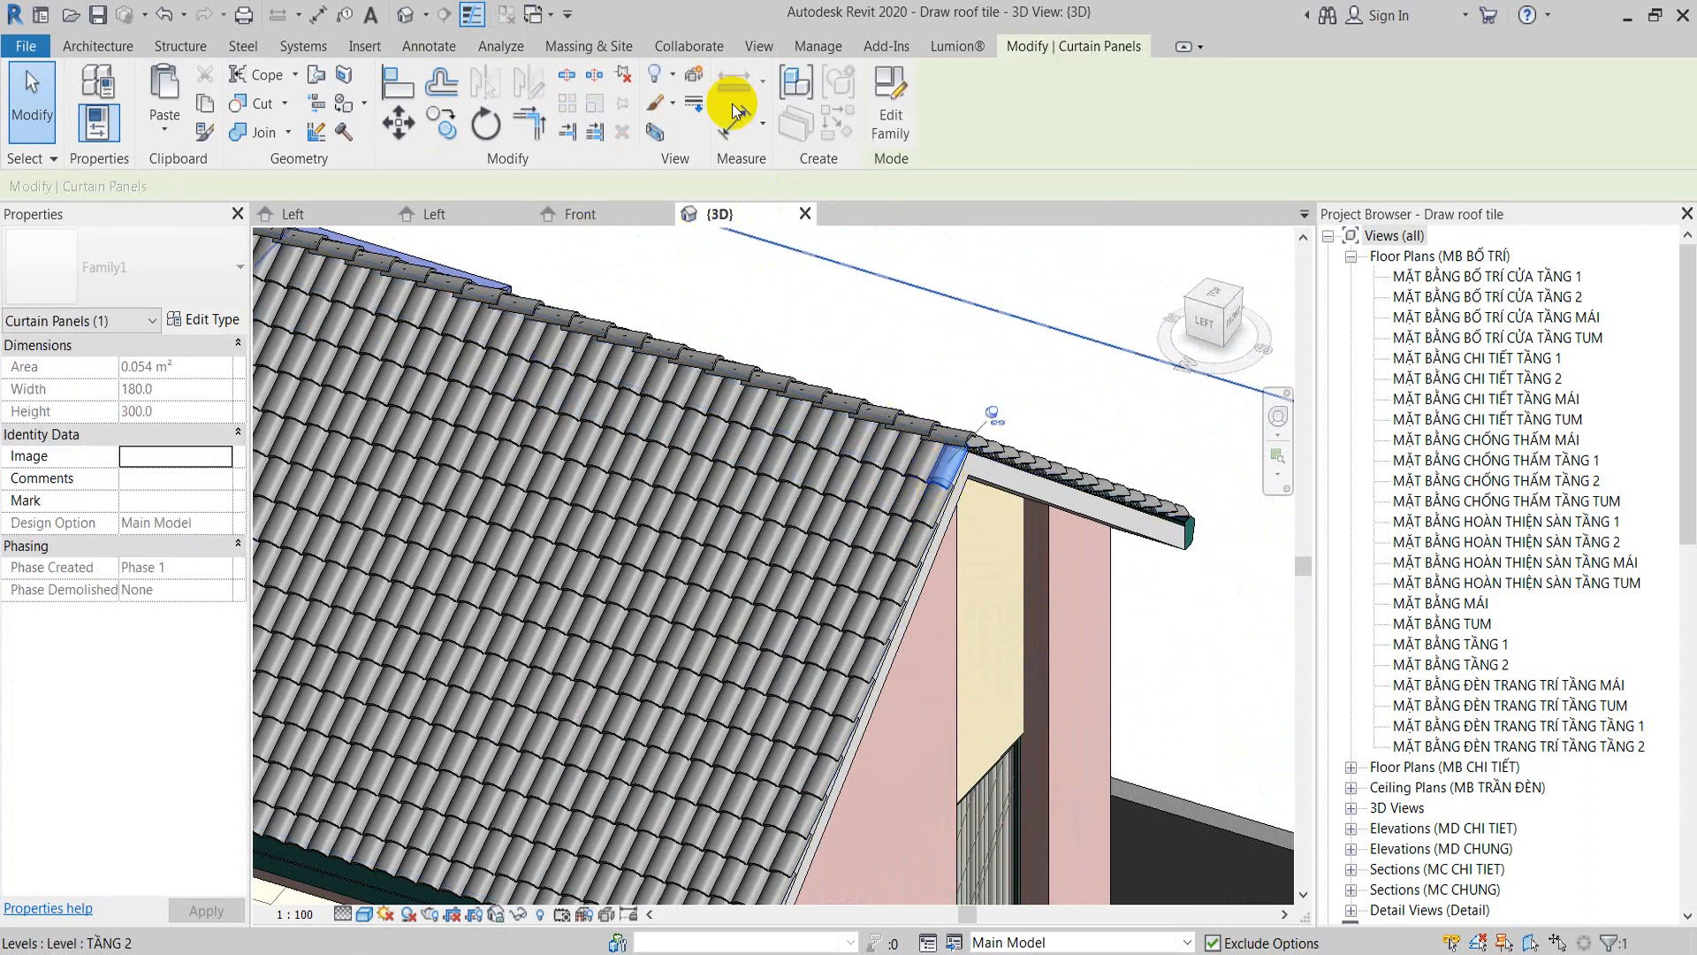
left_click(871, 87)
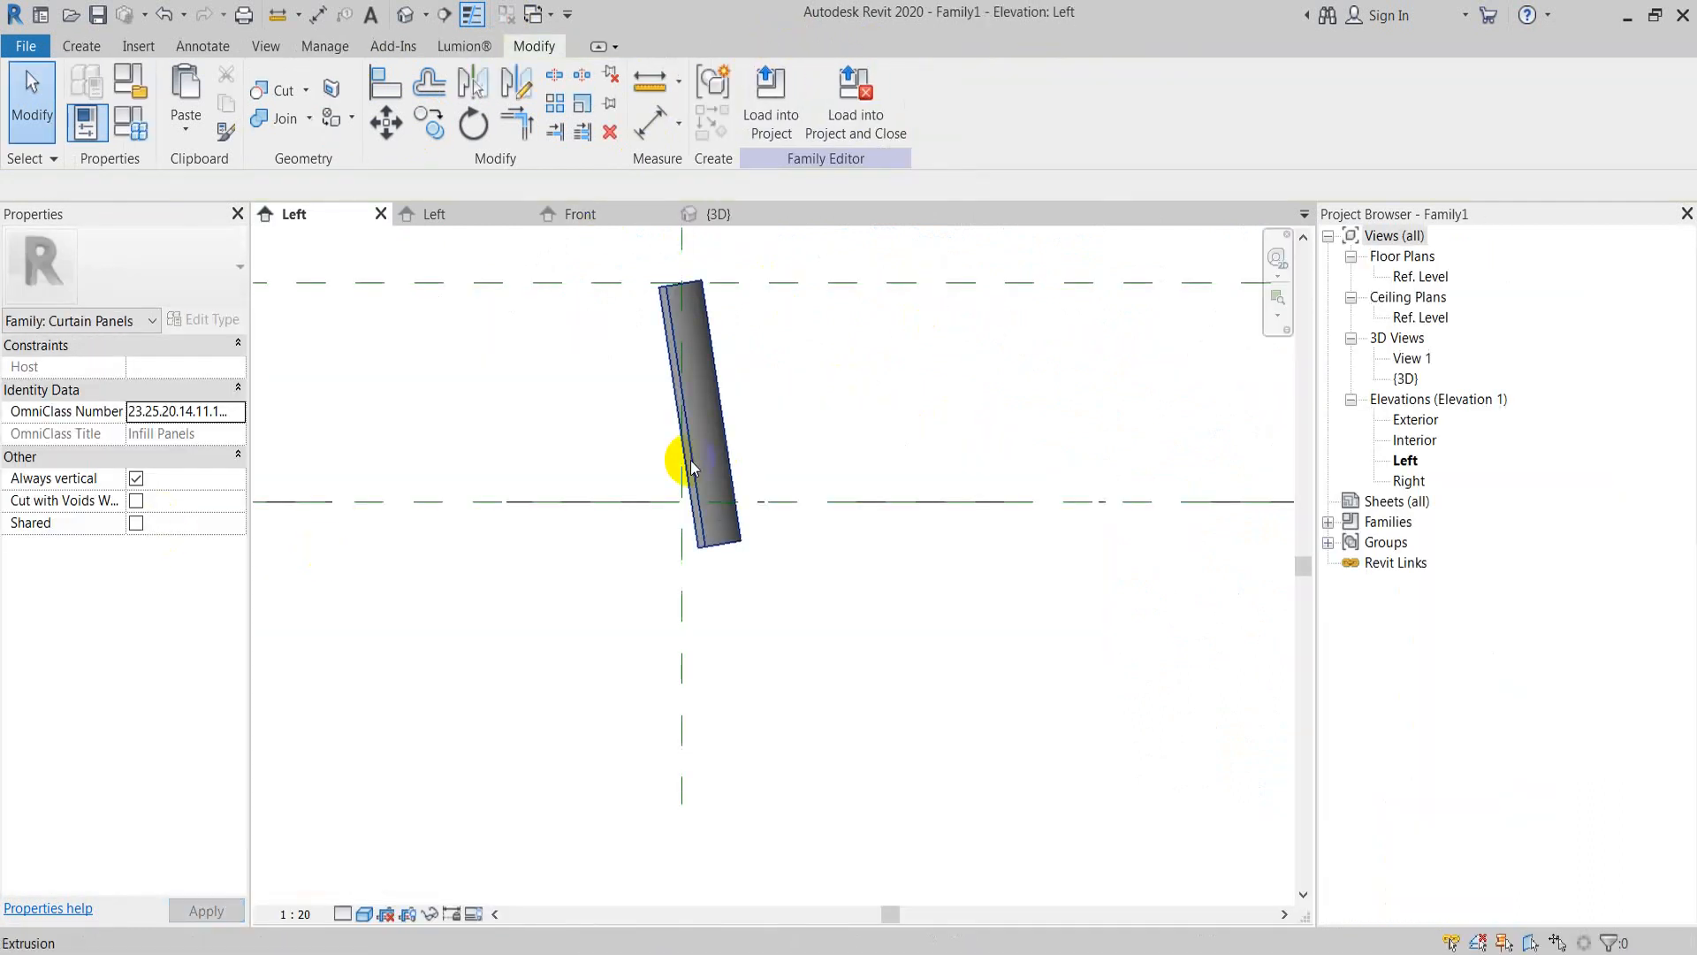
Step: Associate the tile extrusion's material with a new type parameter named Materials in Family1
left_click(688, 456)
left_click(238, 525)
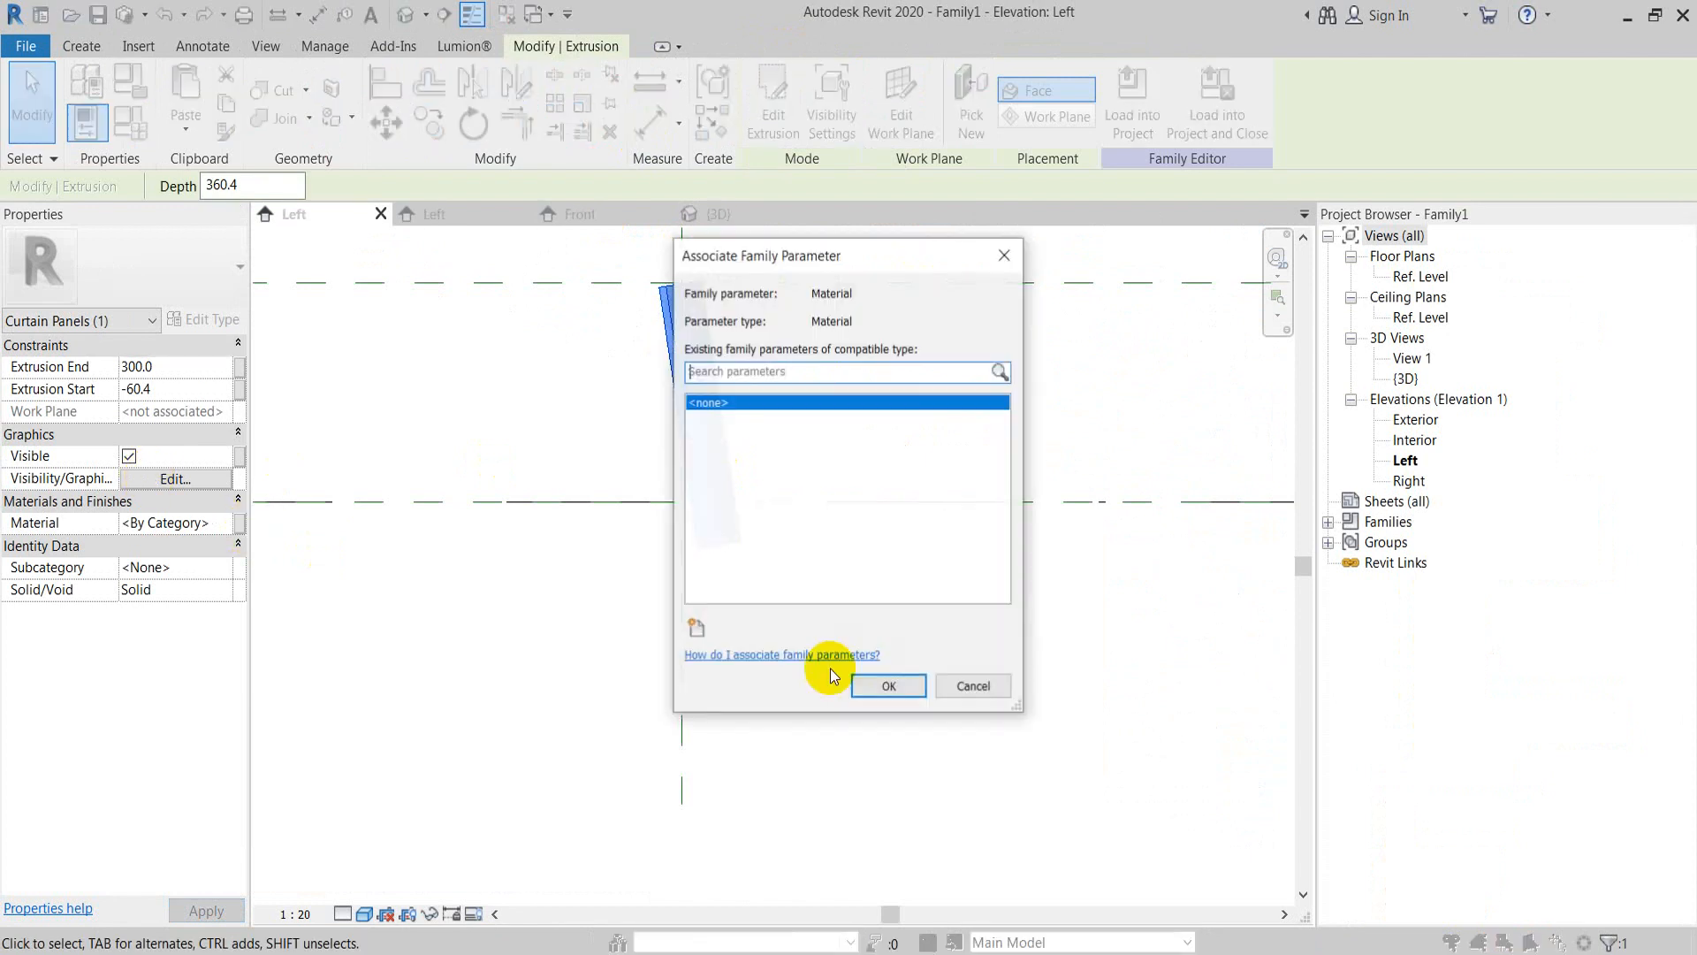
left_click(694, 623)
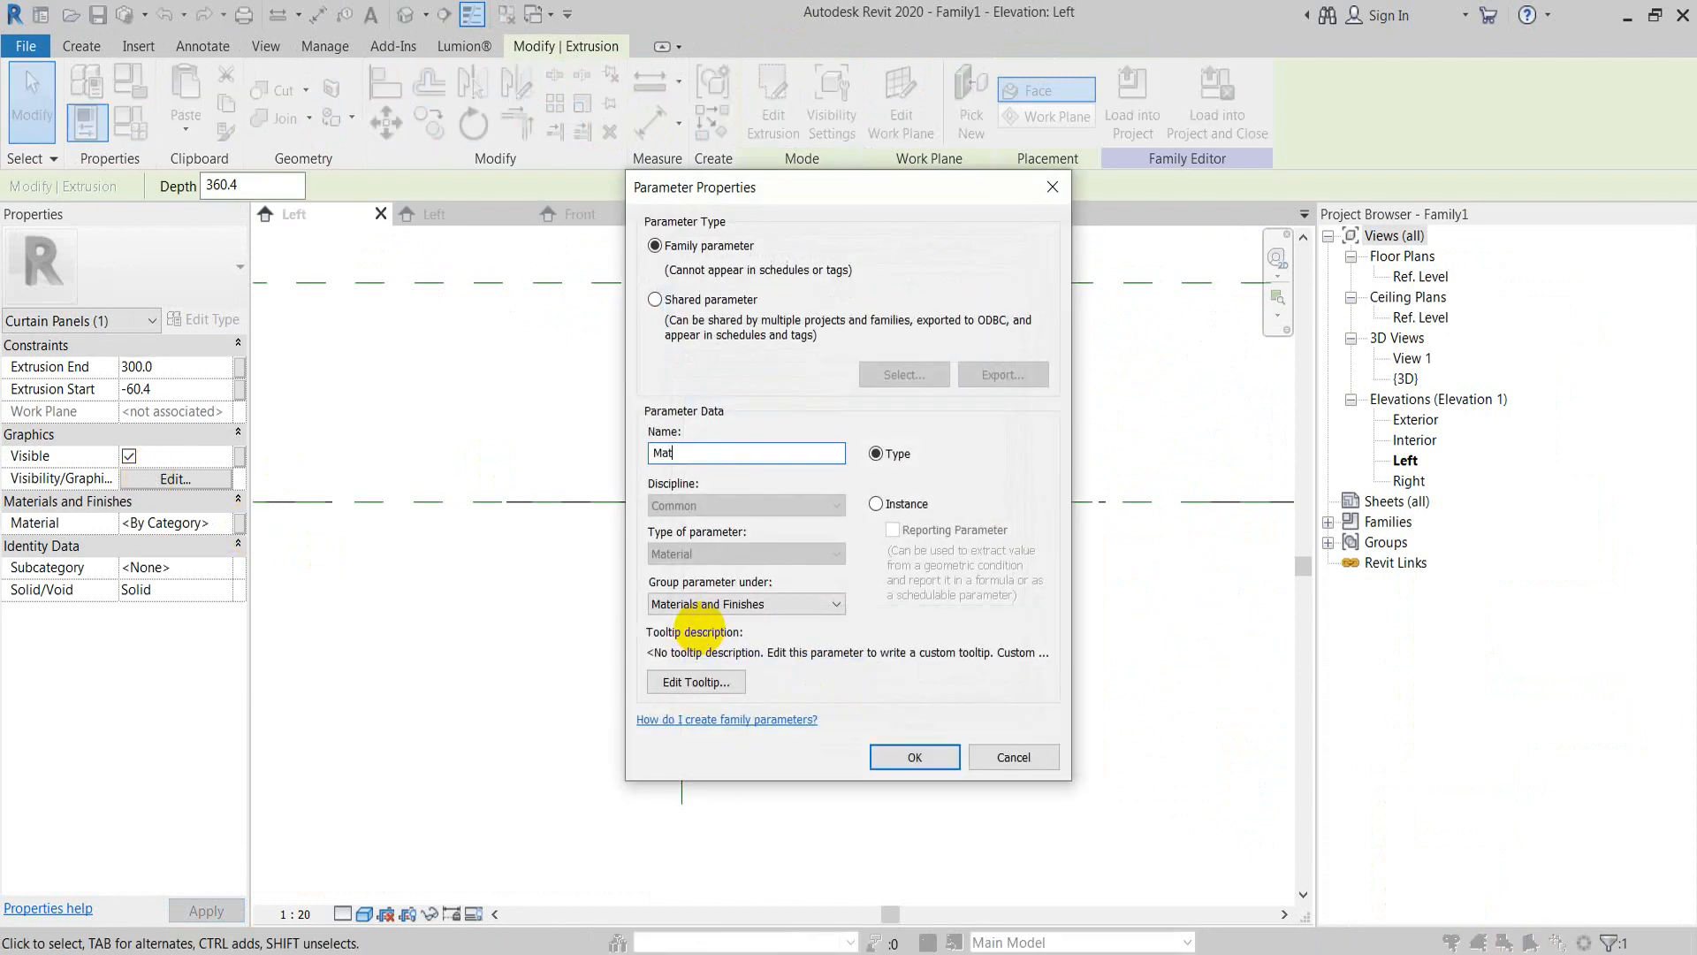
key("Return")
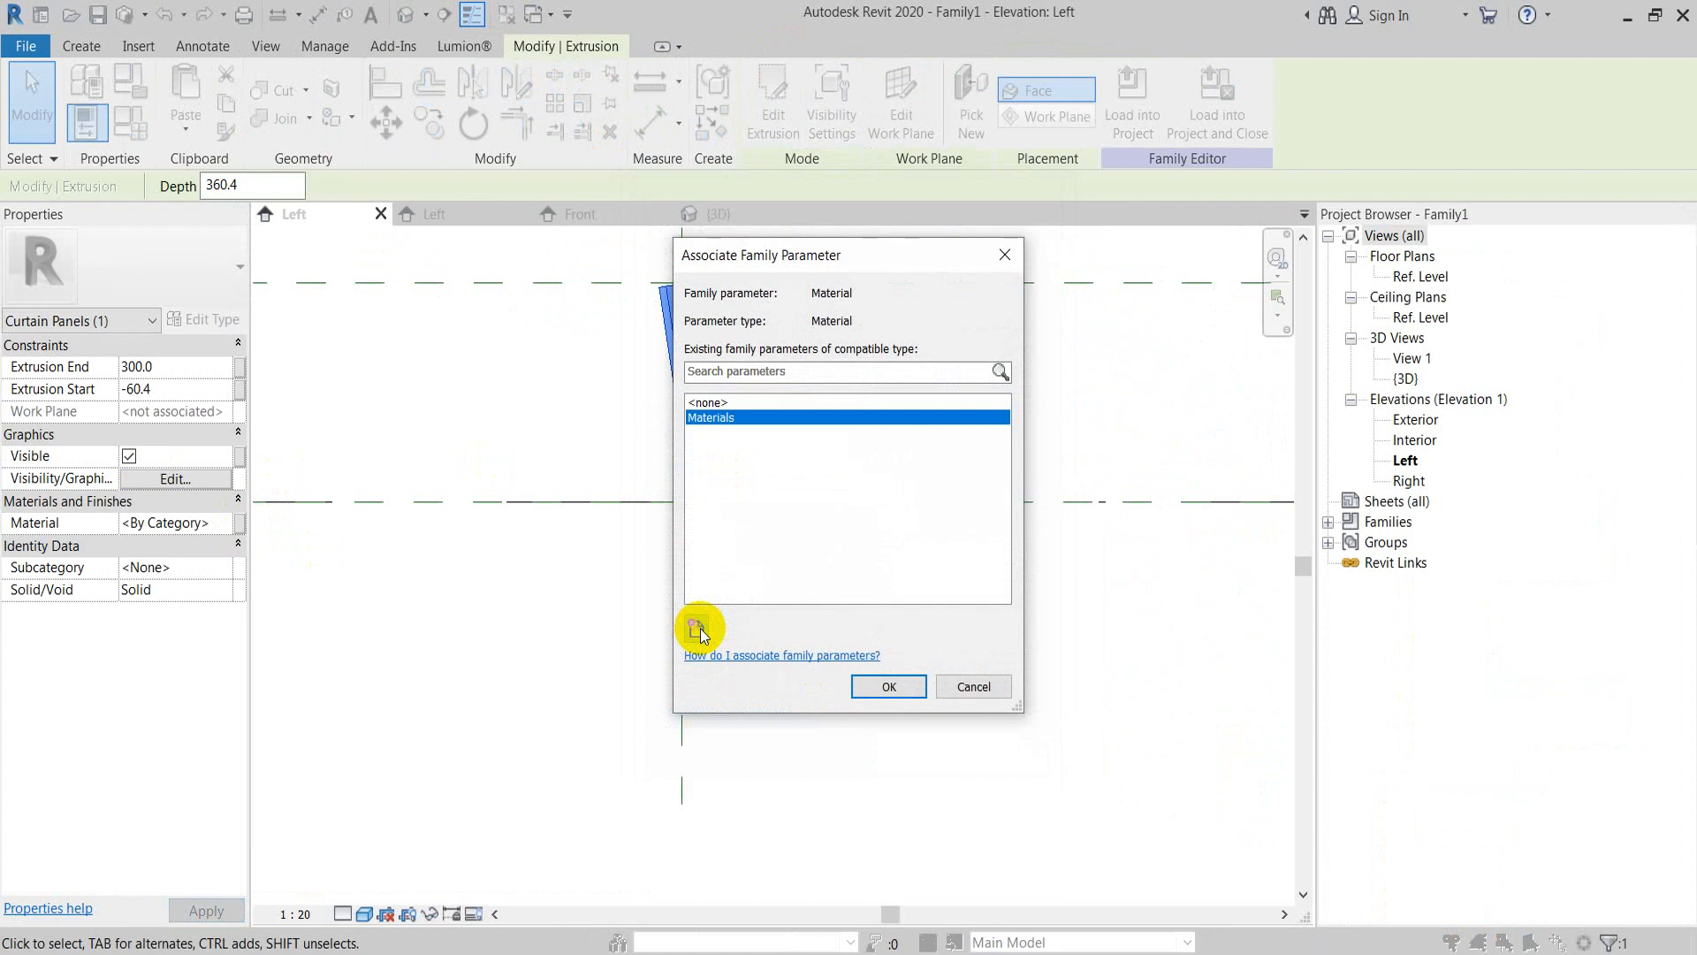
left_click(885, 681)
Step: Load Family1 into Draw roof tile.rvt and close it without saving, overwriting the existing version
left_click(1202, 104)
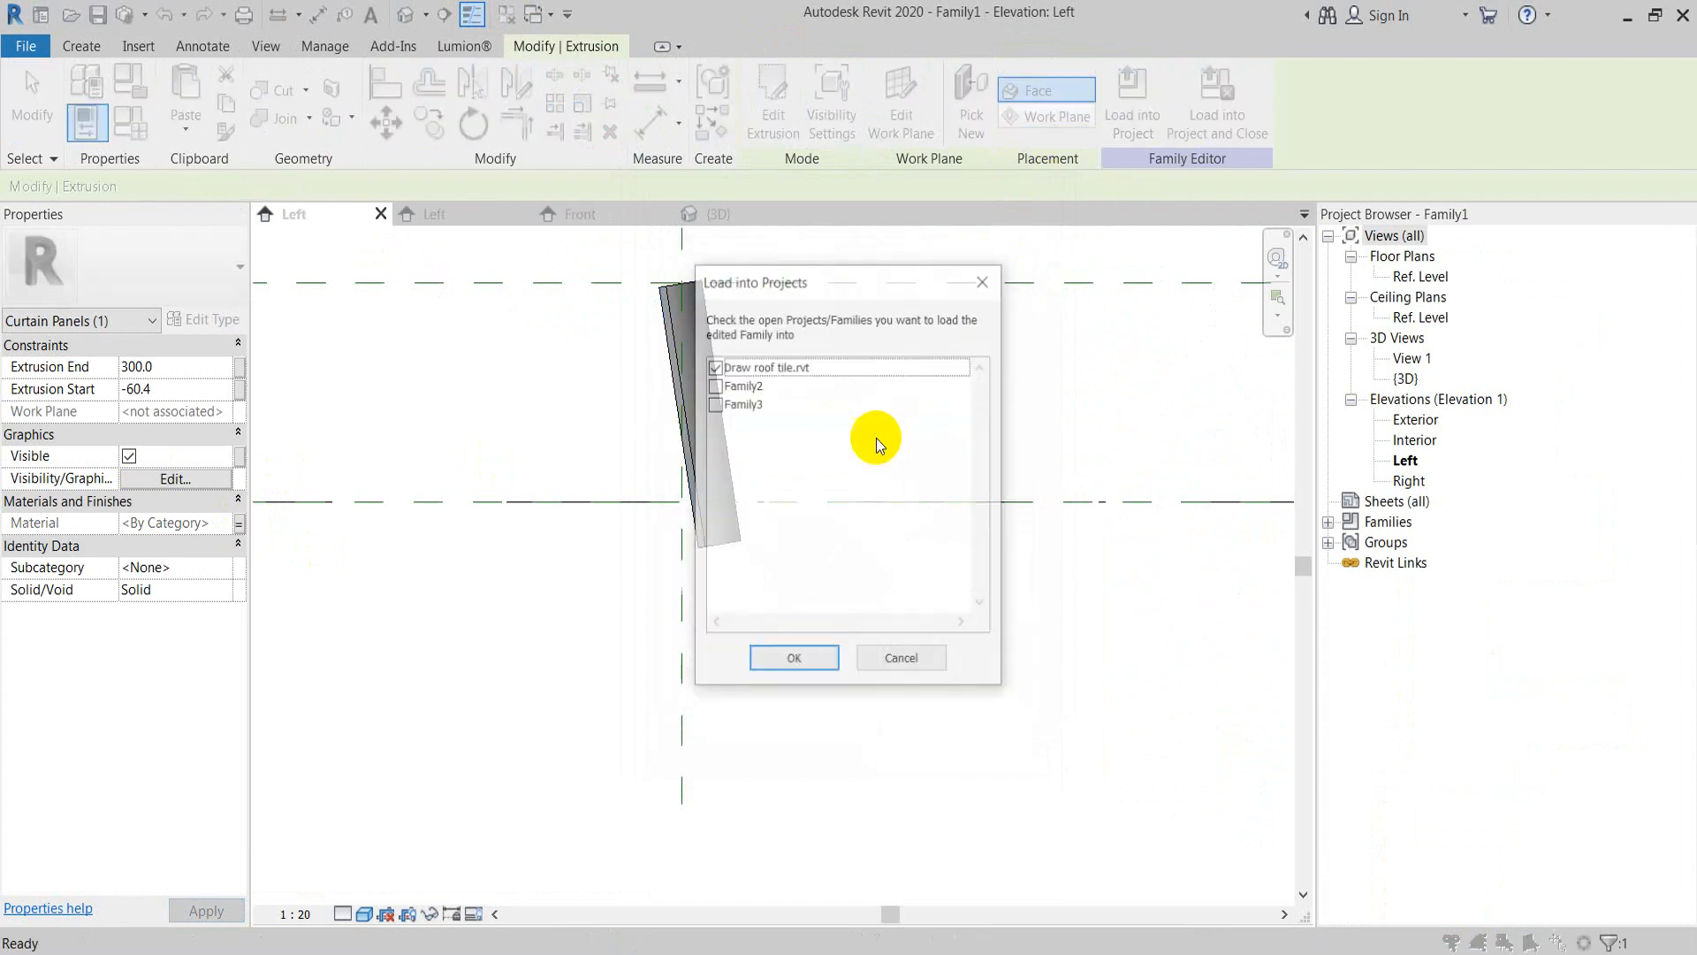
left_click(811, 661)
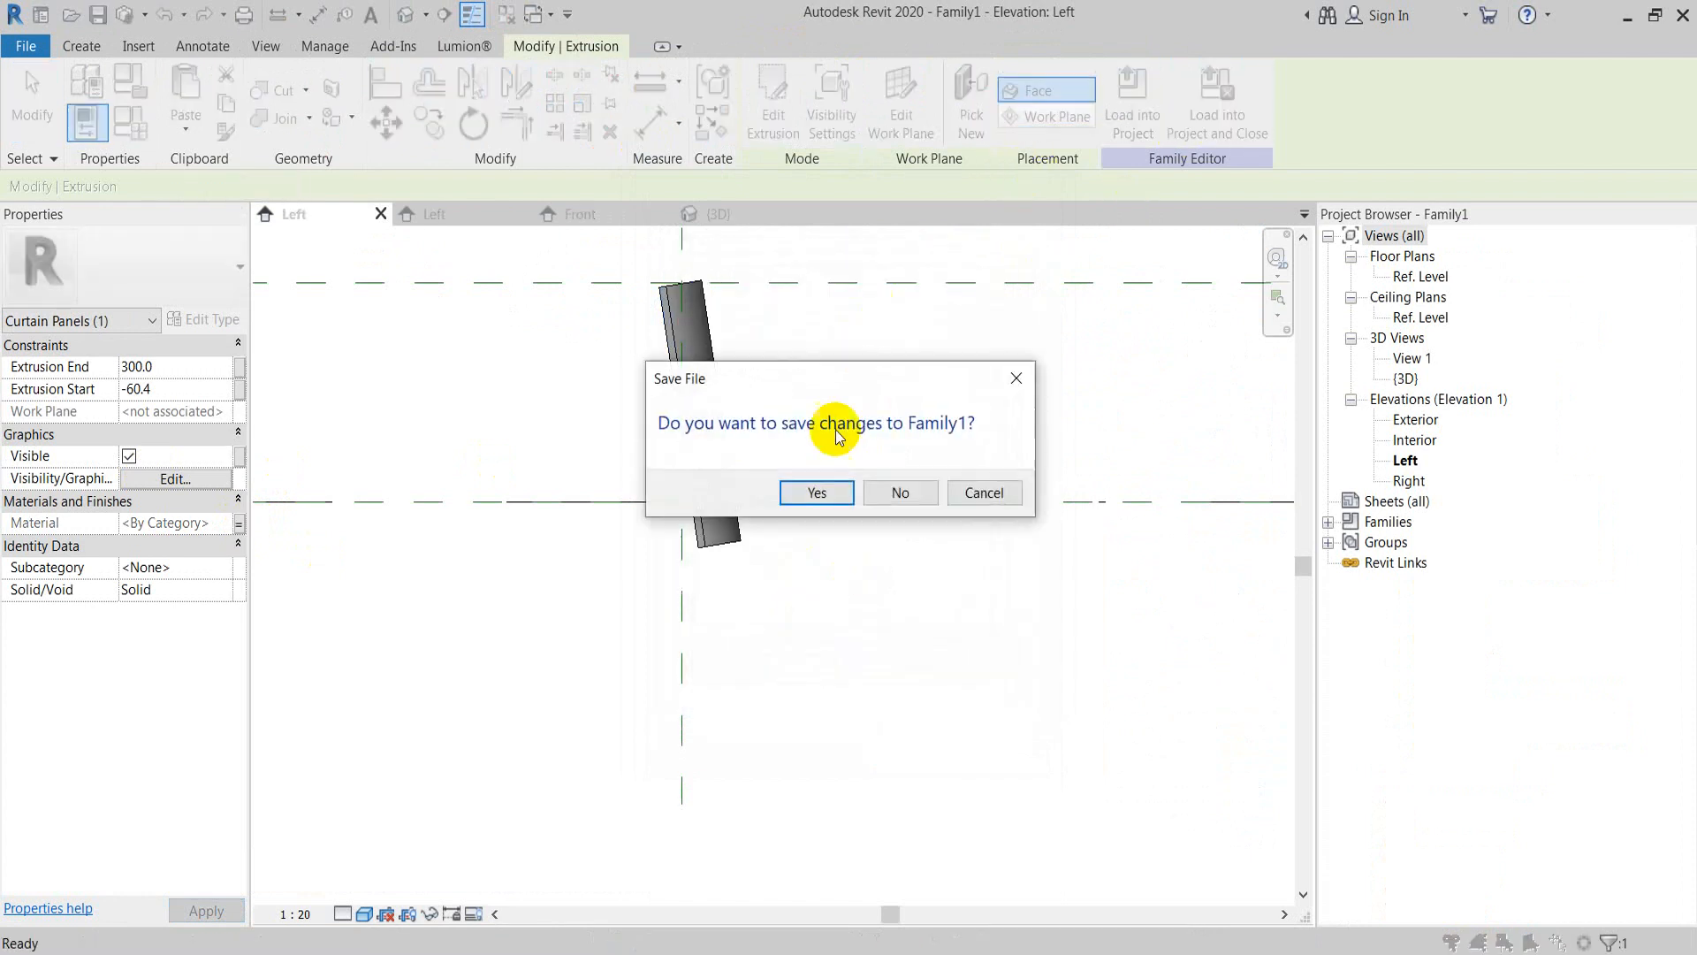
left_click(890, 493)
left_click(831, 435)
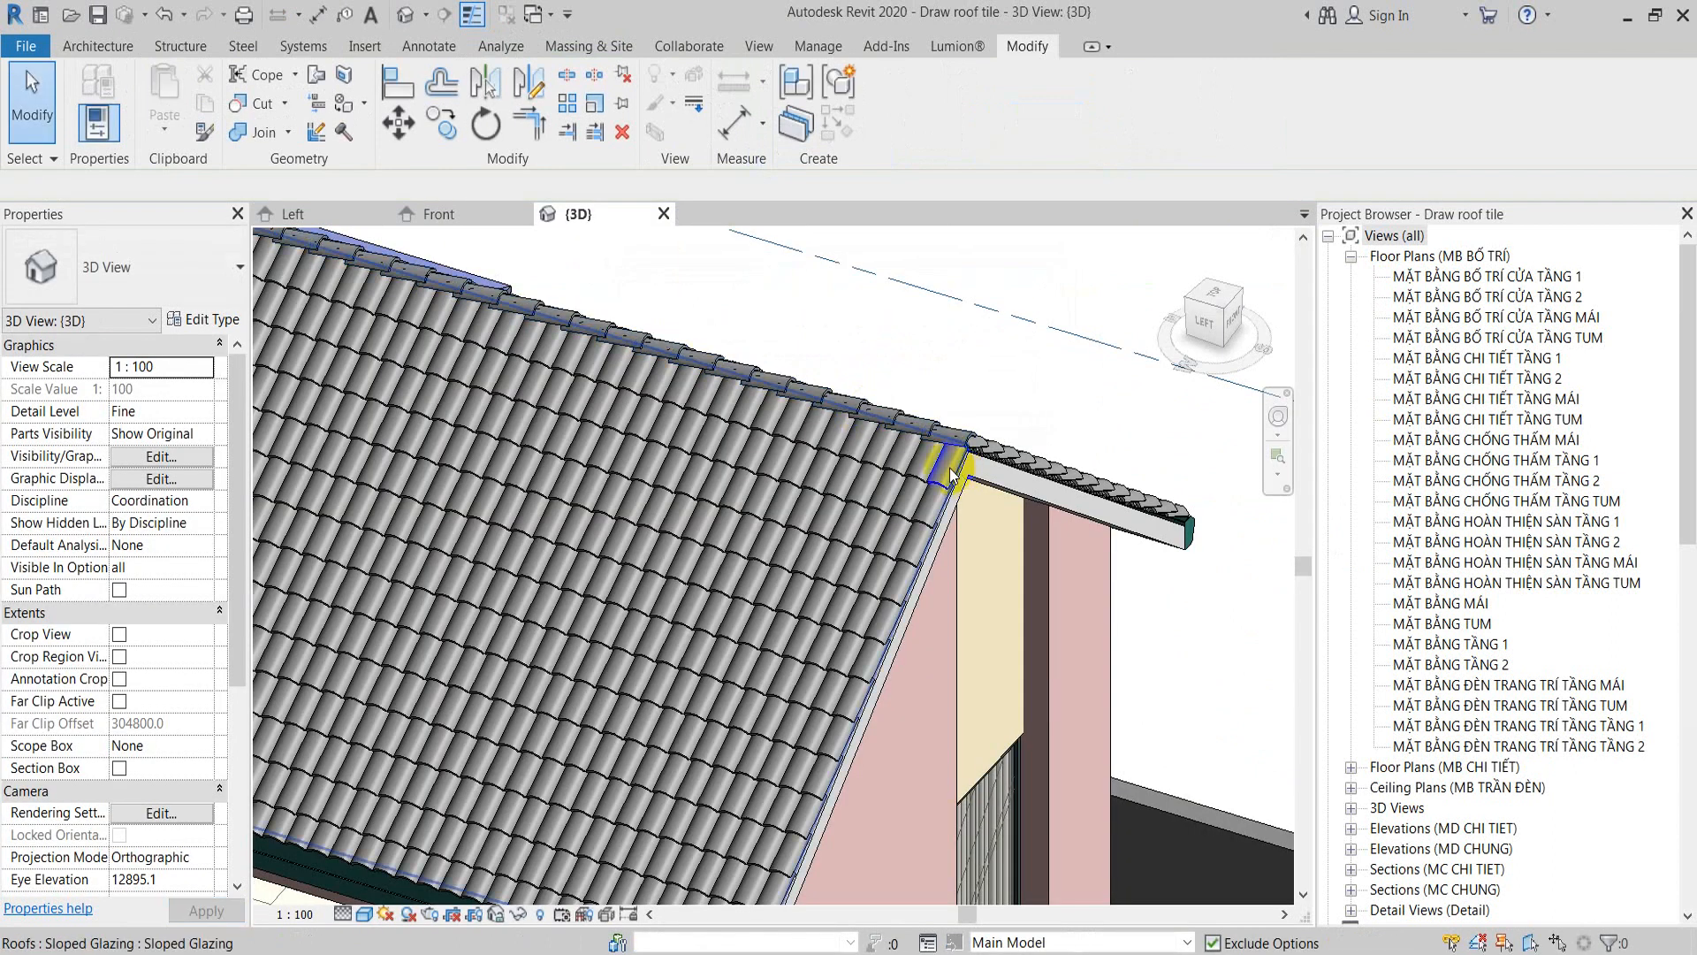
Step: Open the ridge tile row's Family2 for editing and, from within it, open the nested Family3 tile for editing
left_click(902, 435)
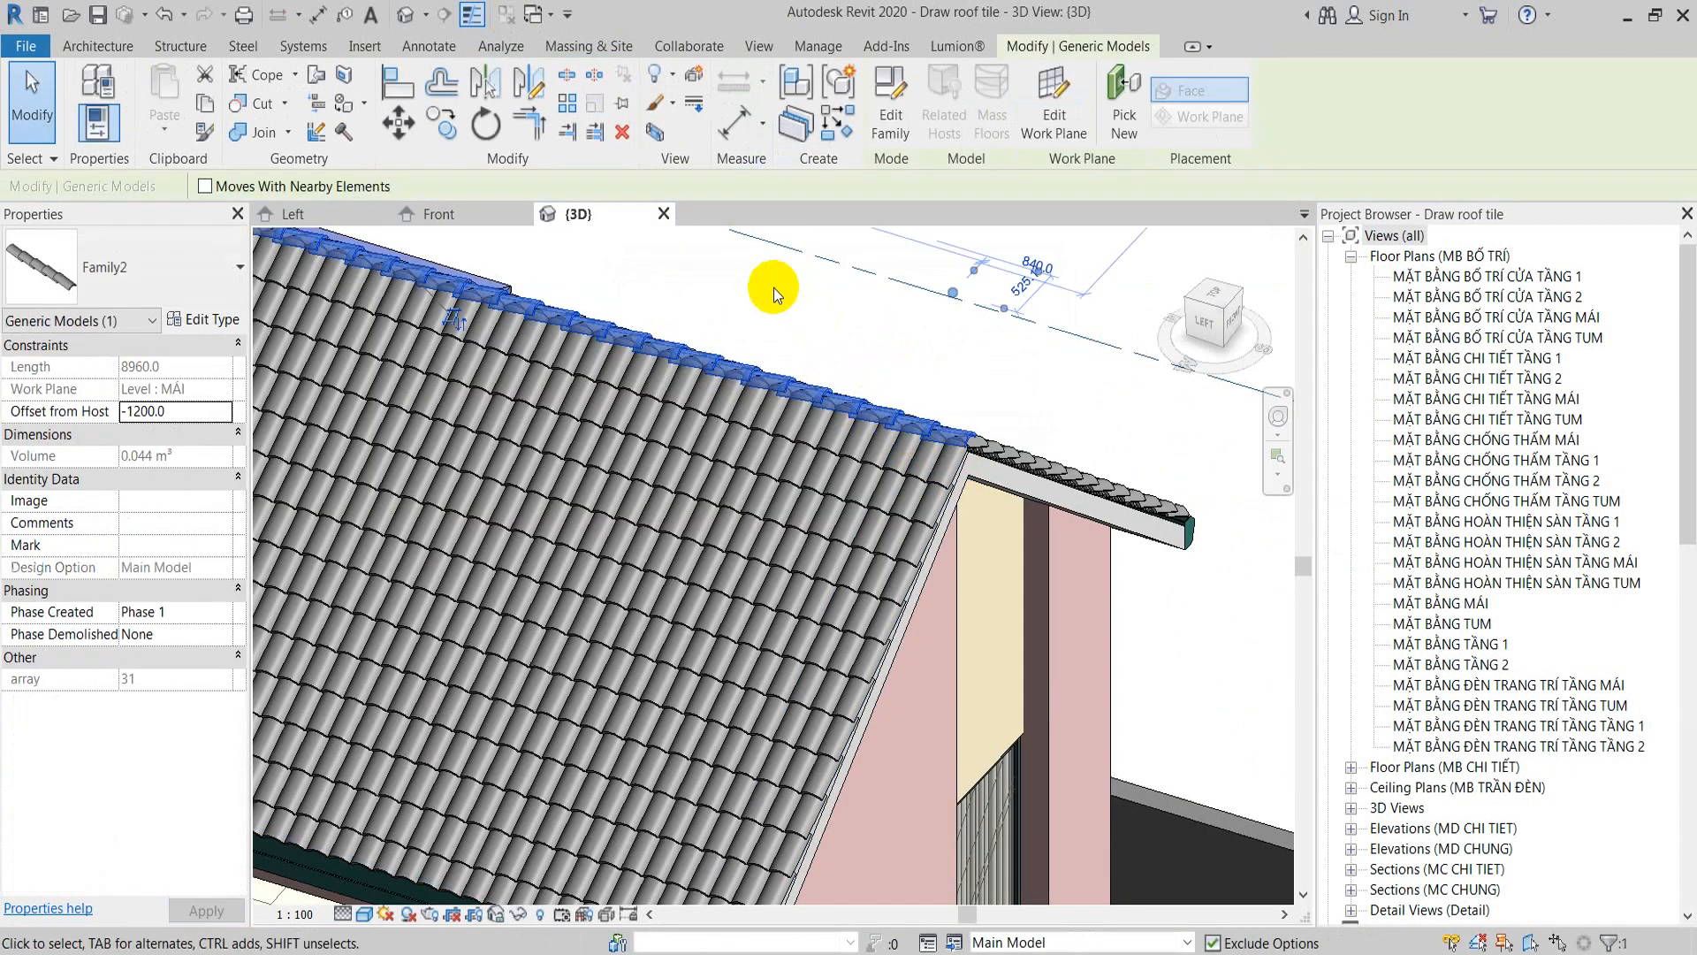
left_click(901, 142)
left_click(724, 590)
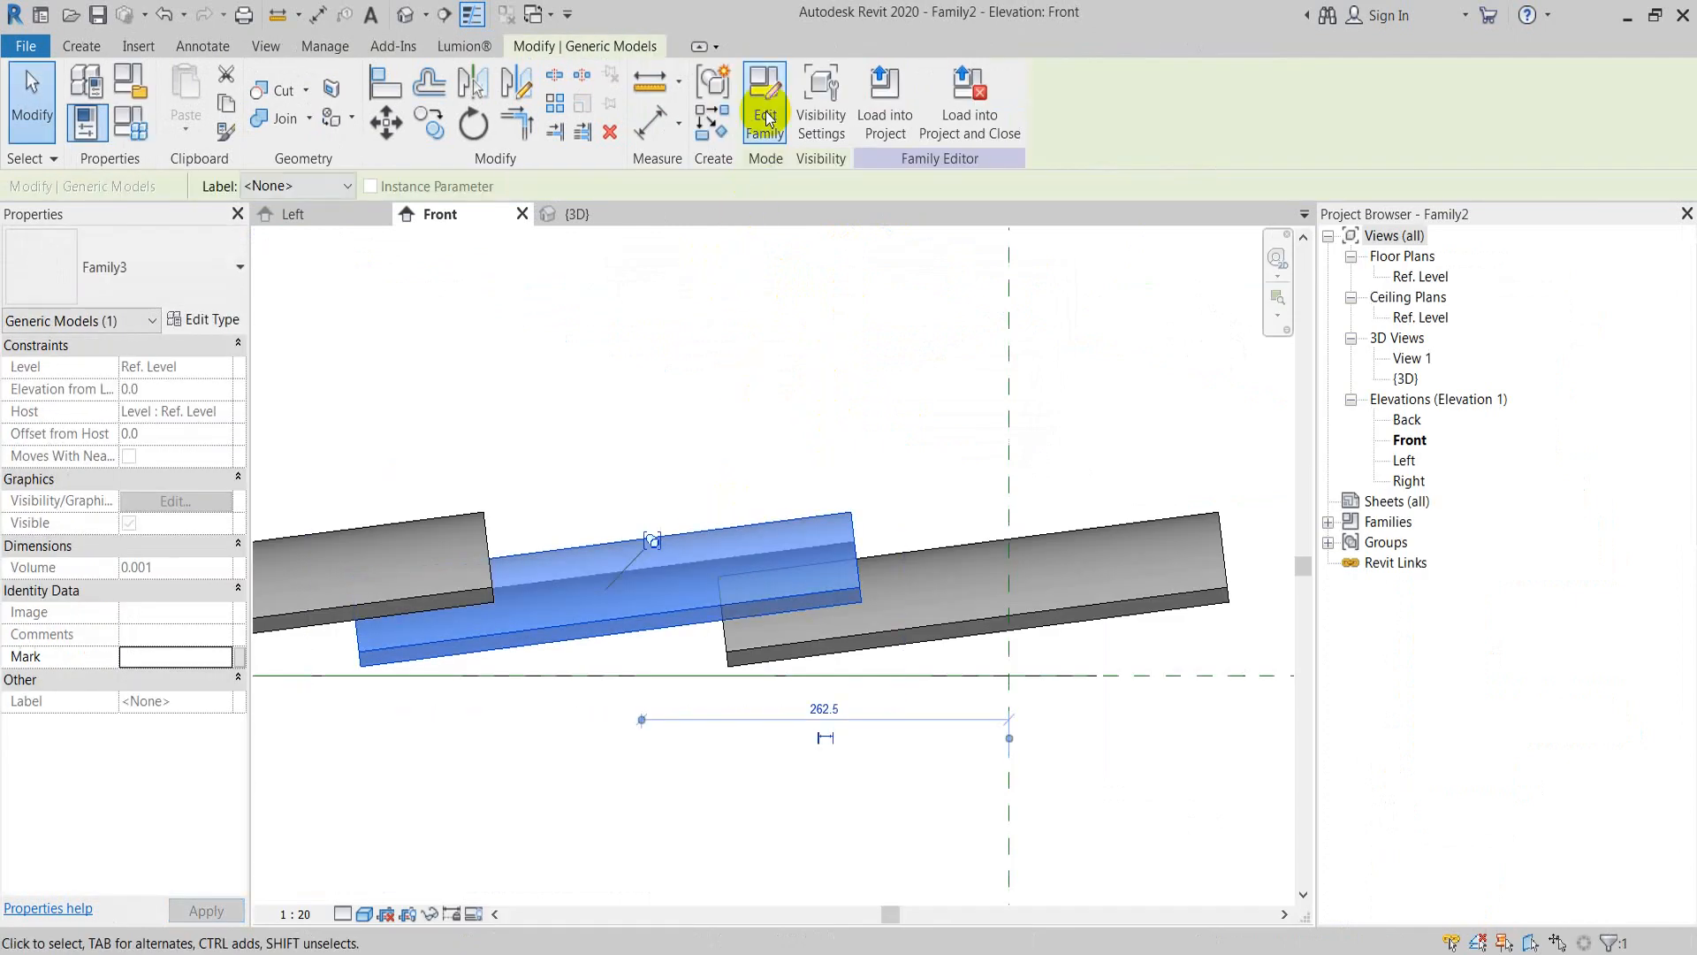
left_click(768, 119)
Step: Associate the Family3 tile extrusion's material with a new type parameter named Materials
left_click(712, 569)
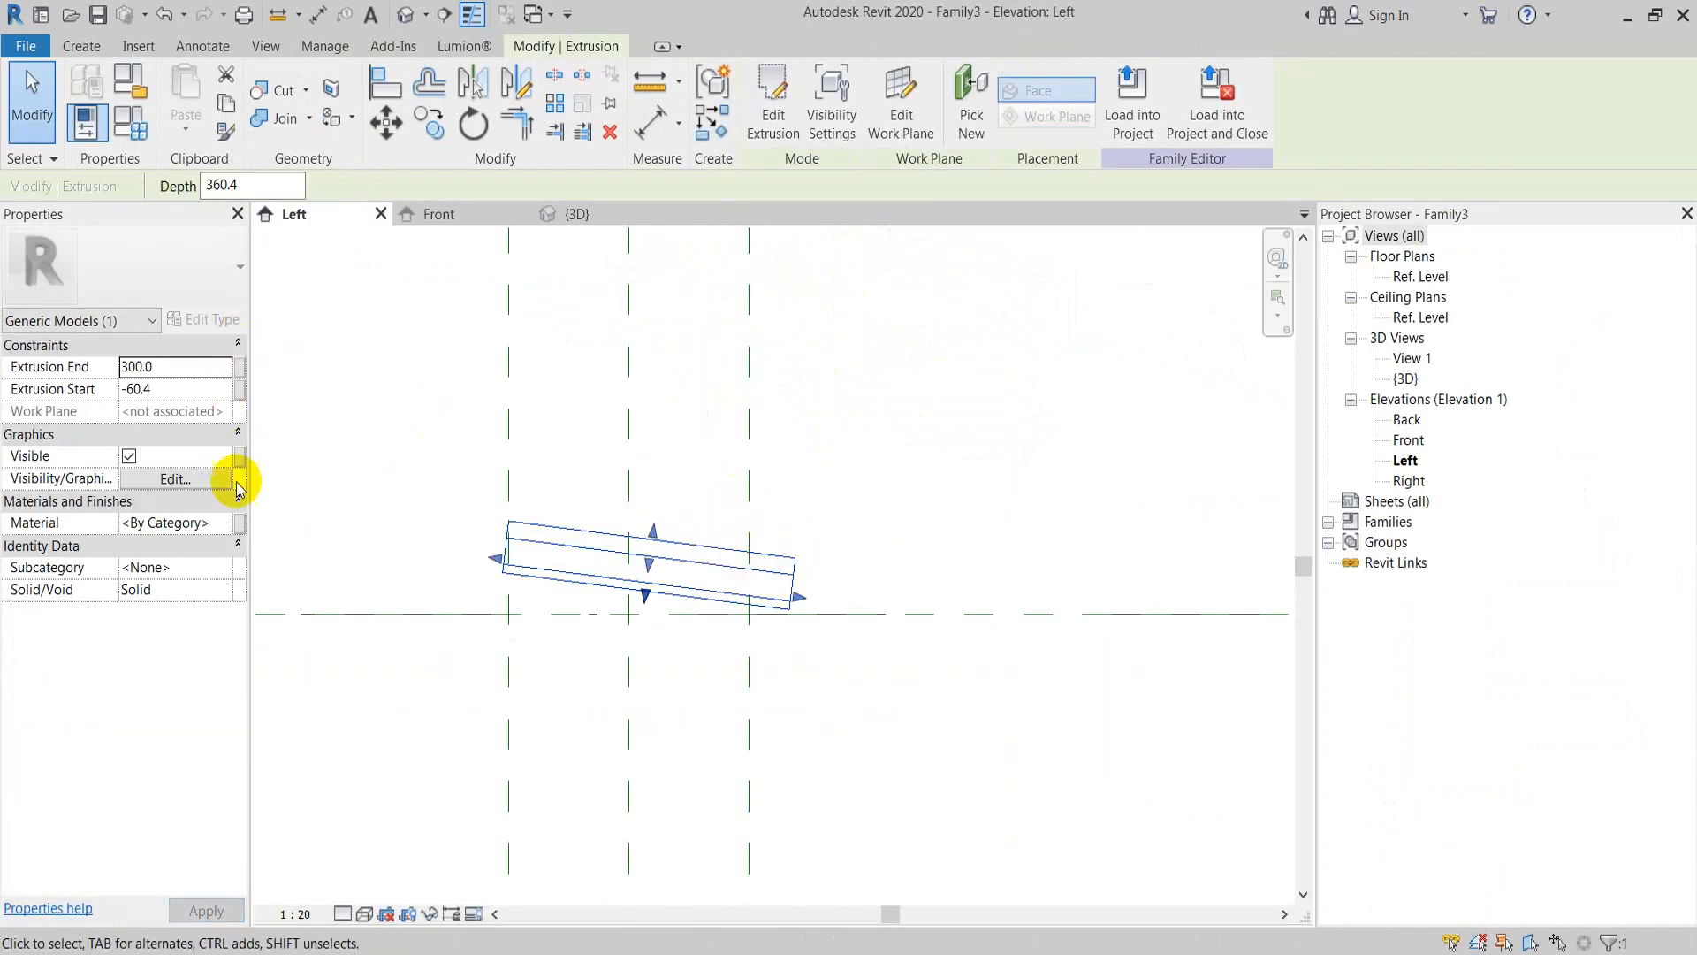
left_click(239, 522)
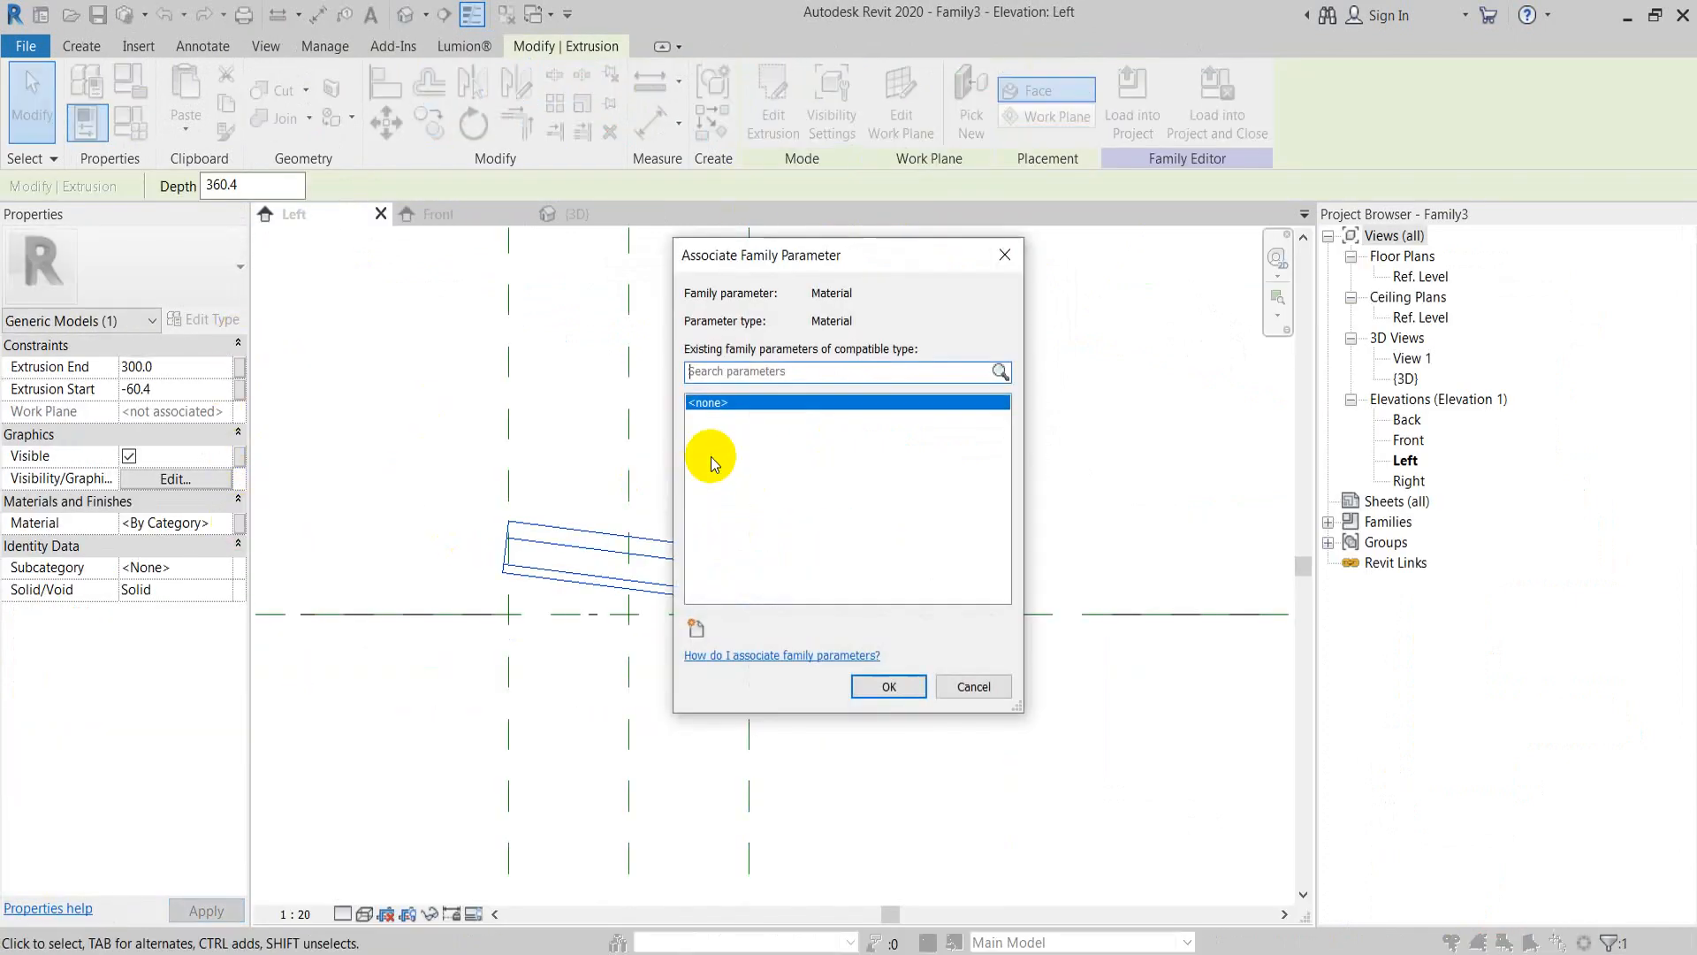
left_click(697, 629)
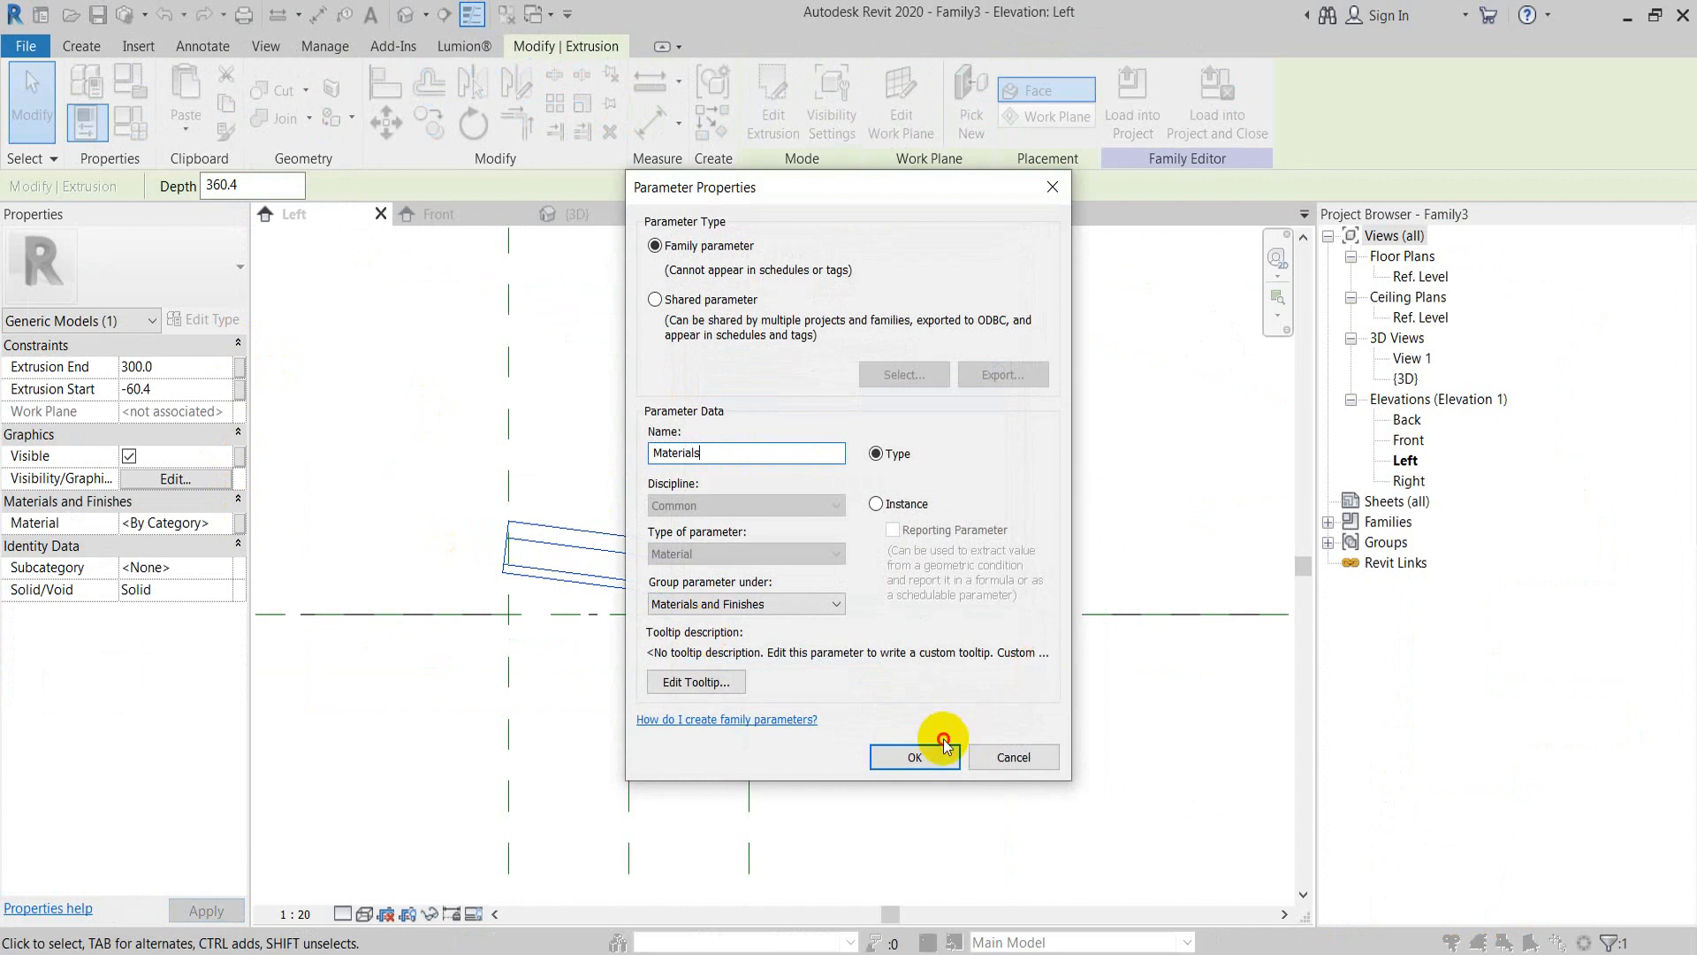
left_click(915, 756)
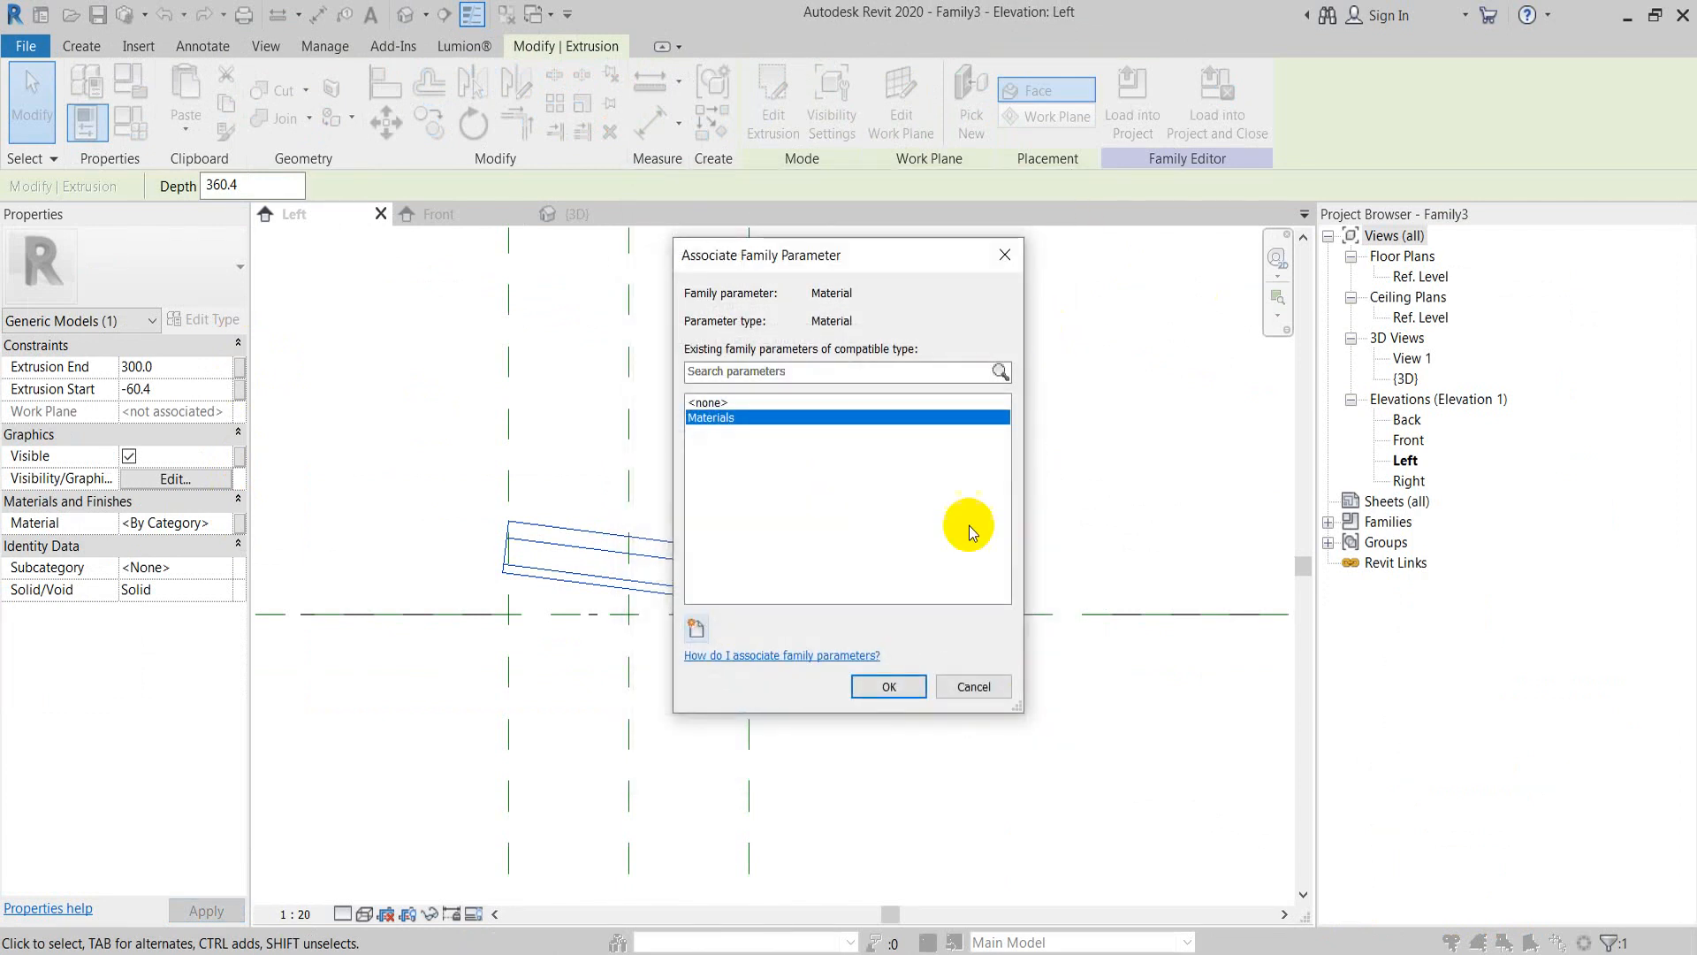
left_click(889, 687)
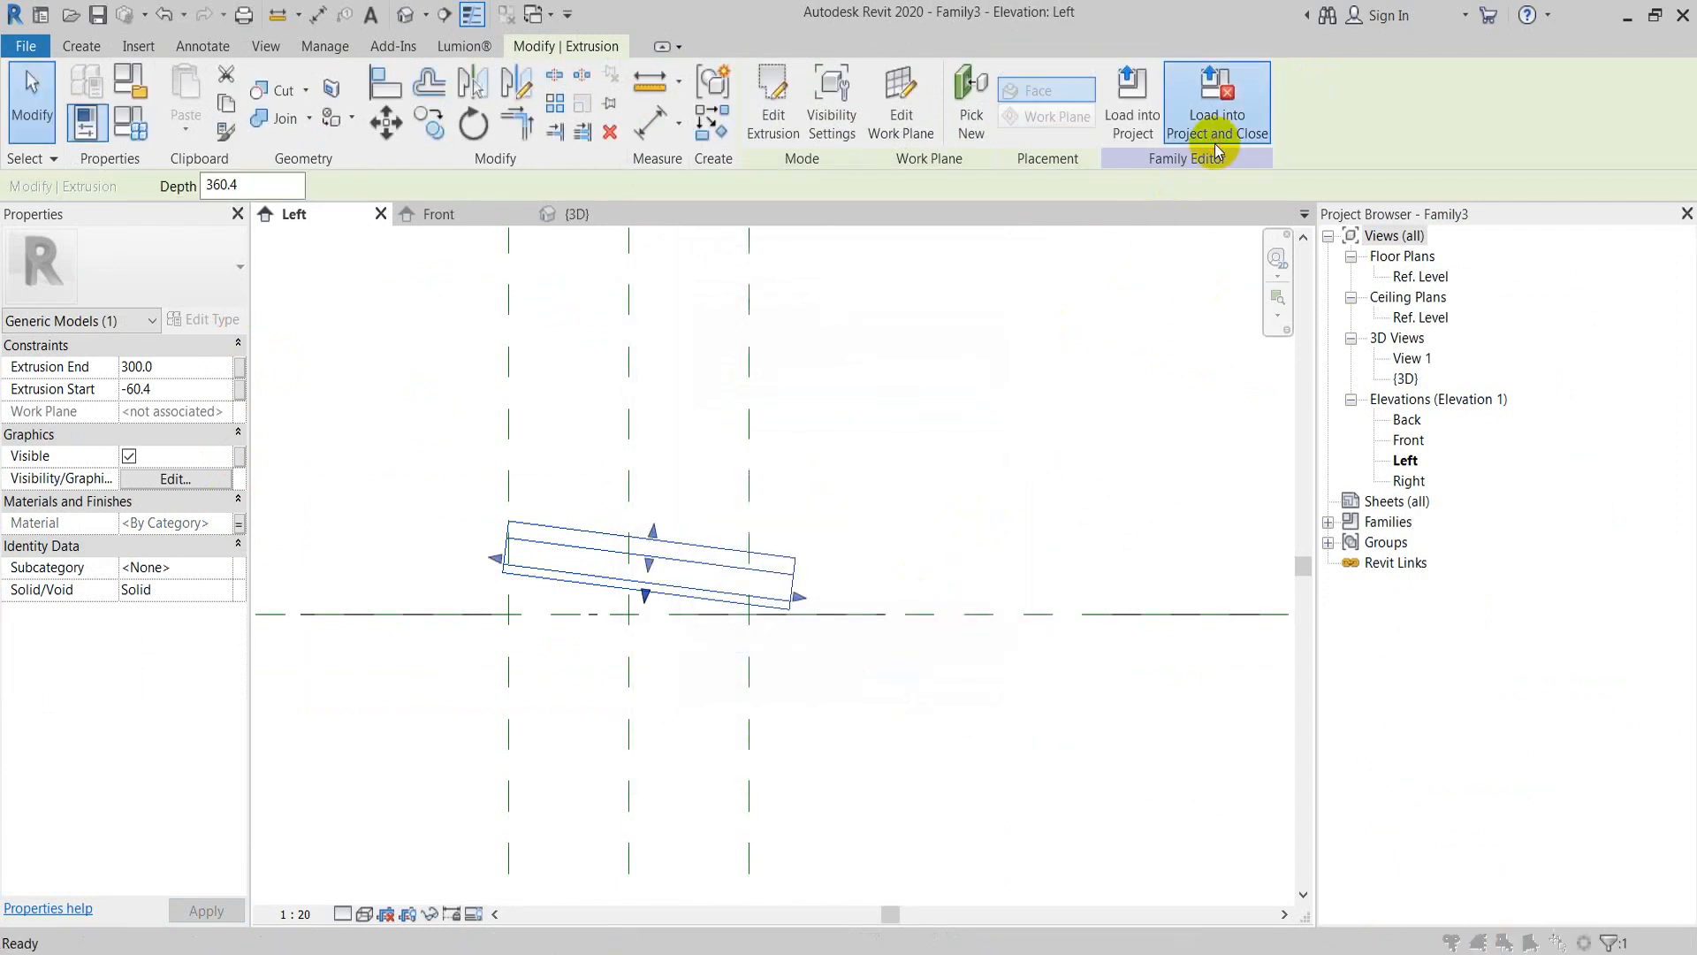
Step: Load Family3 only into Family2 and close it without saving, overwriting the existing version
left_click(1216, 111)
left_click(714, 367)
left_click(713, 386)
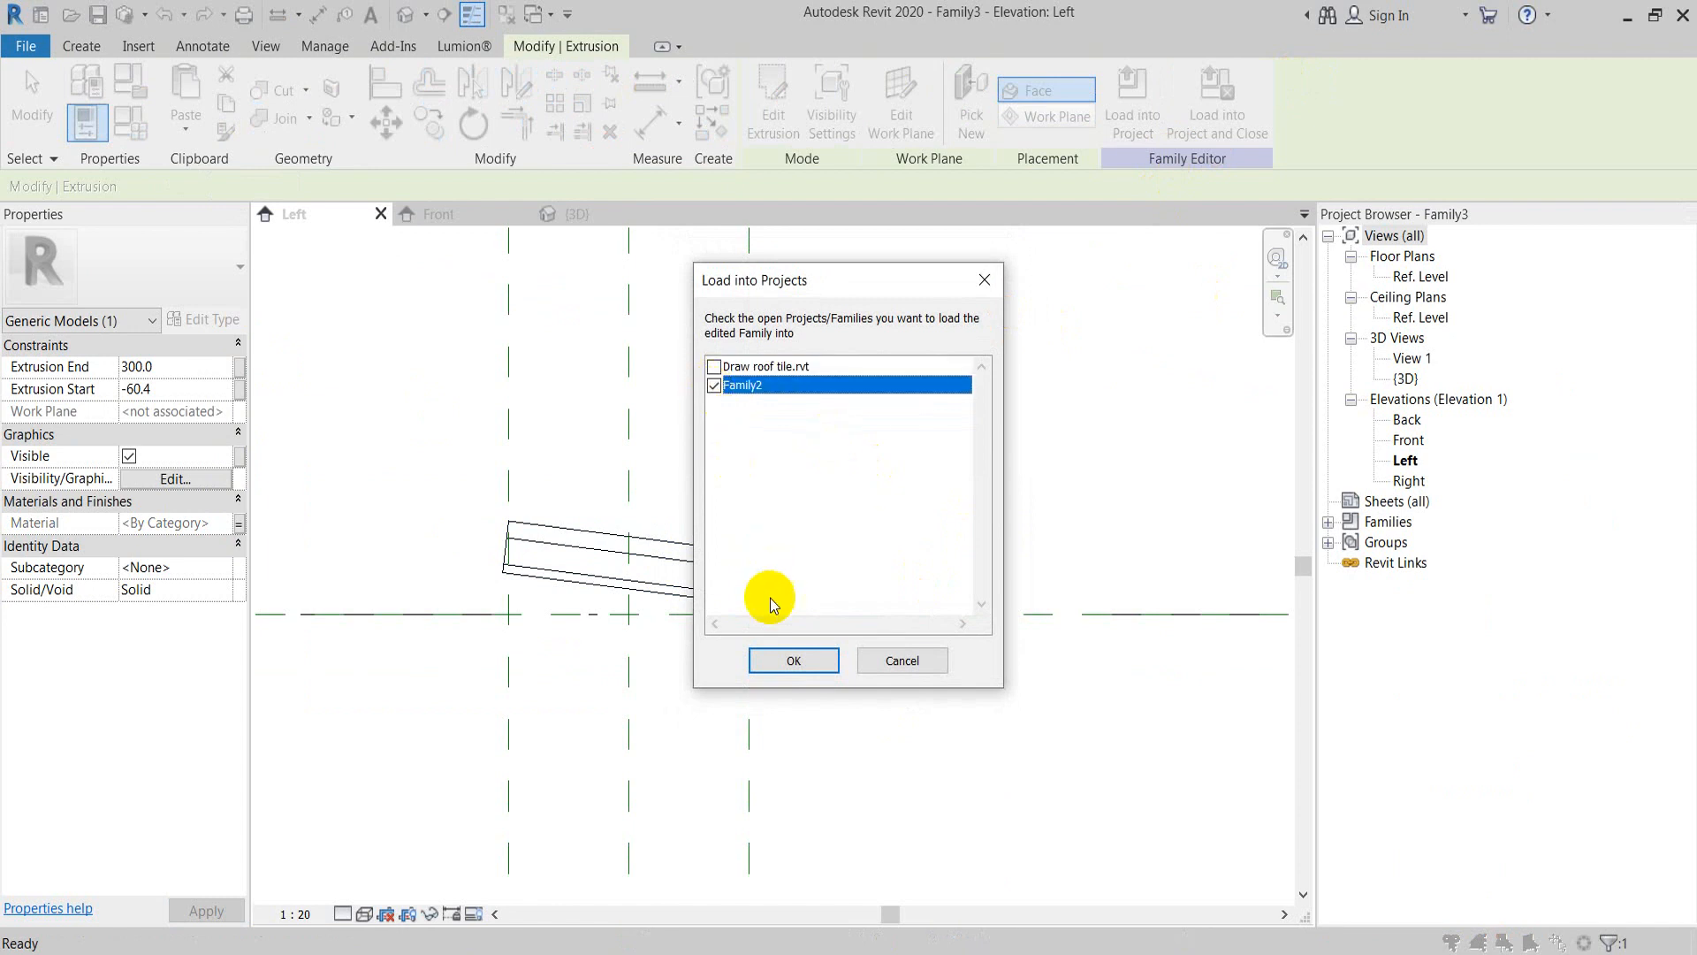
left_click(784, 651)
left_click(879, 486)
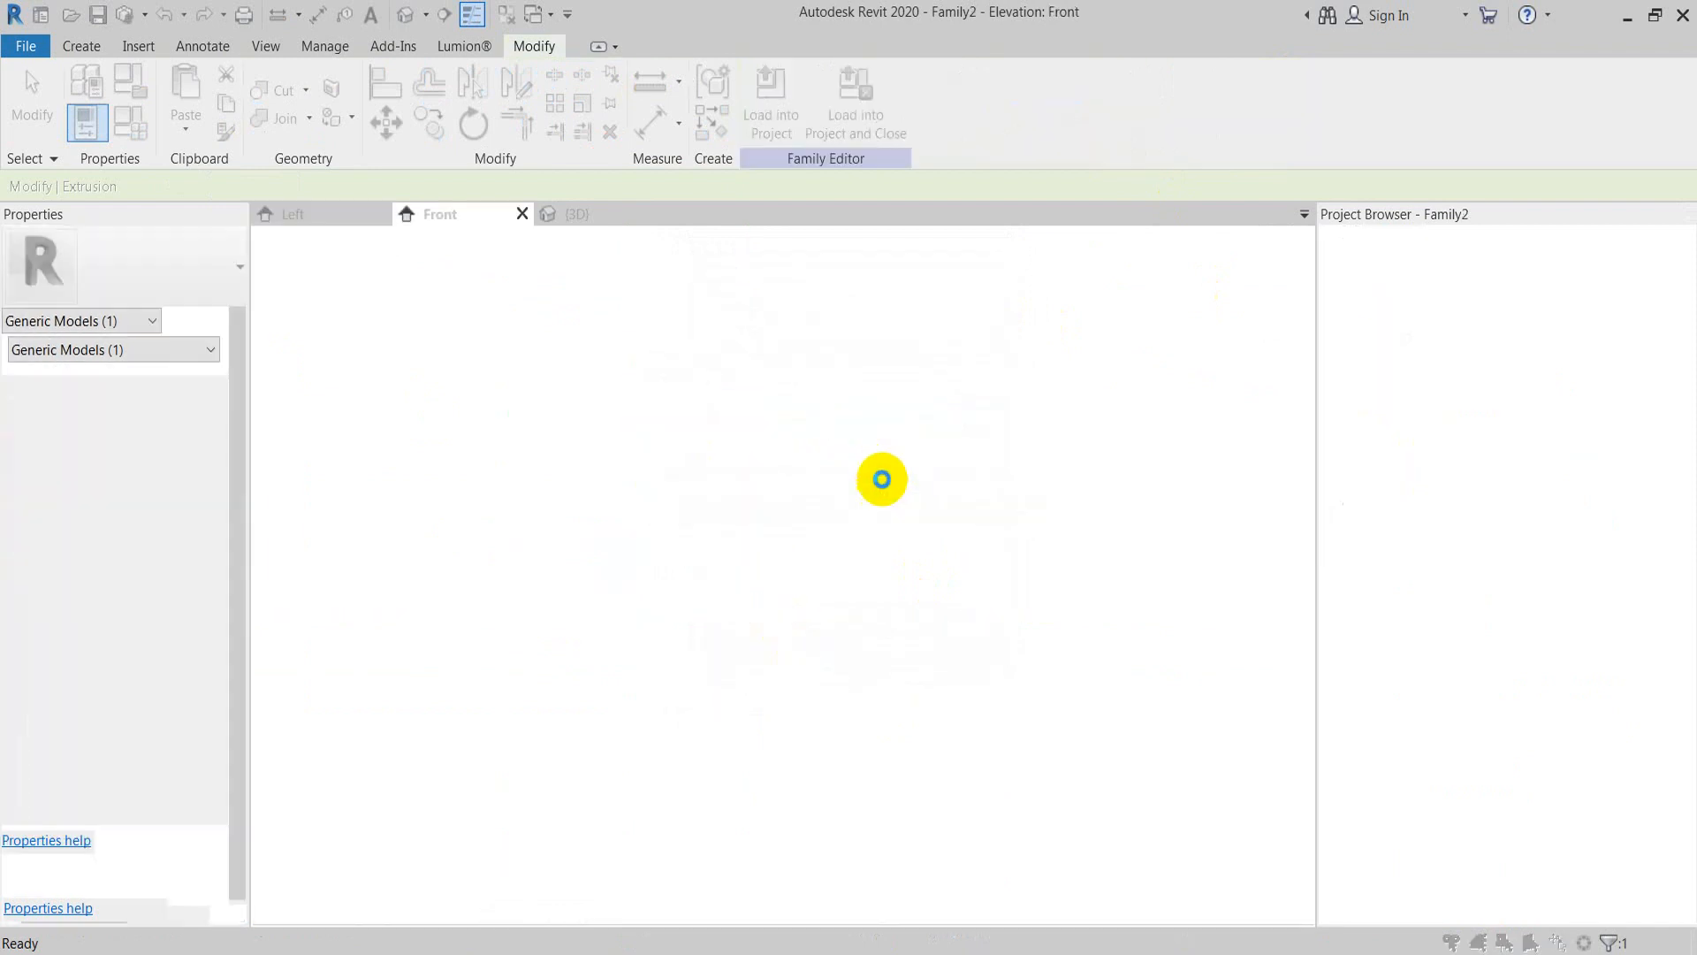
left_click(881, 423)
left_click(785, 544)
key("Tab")
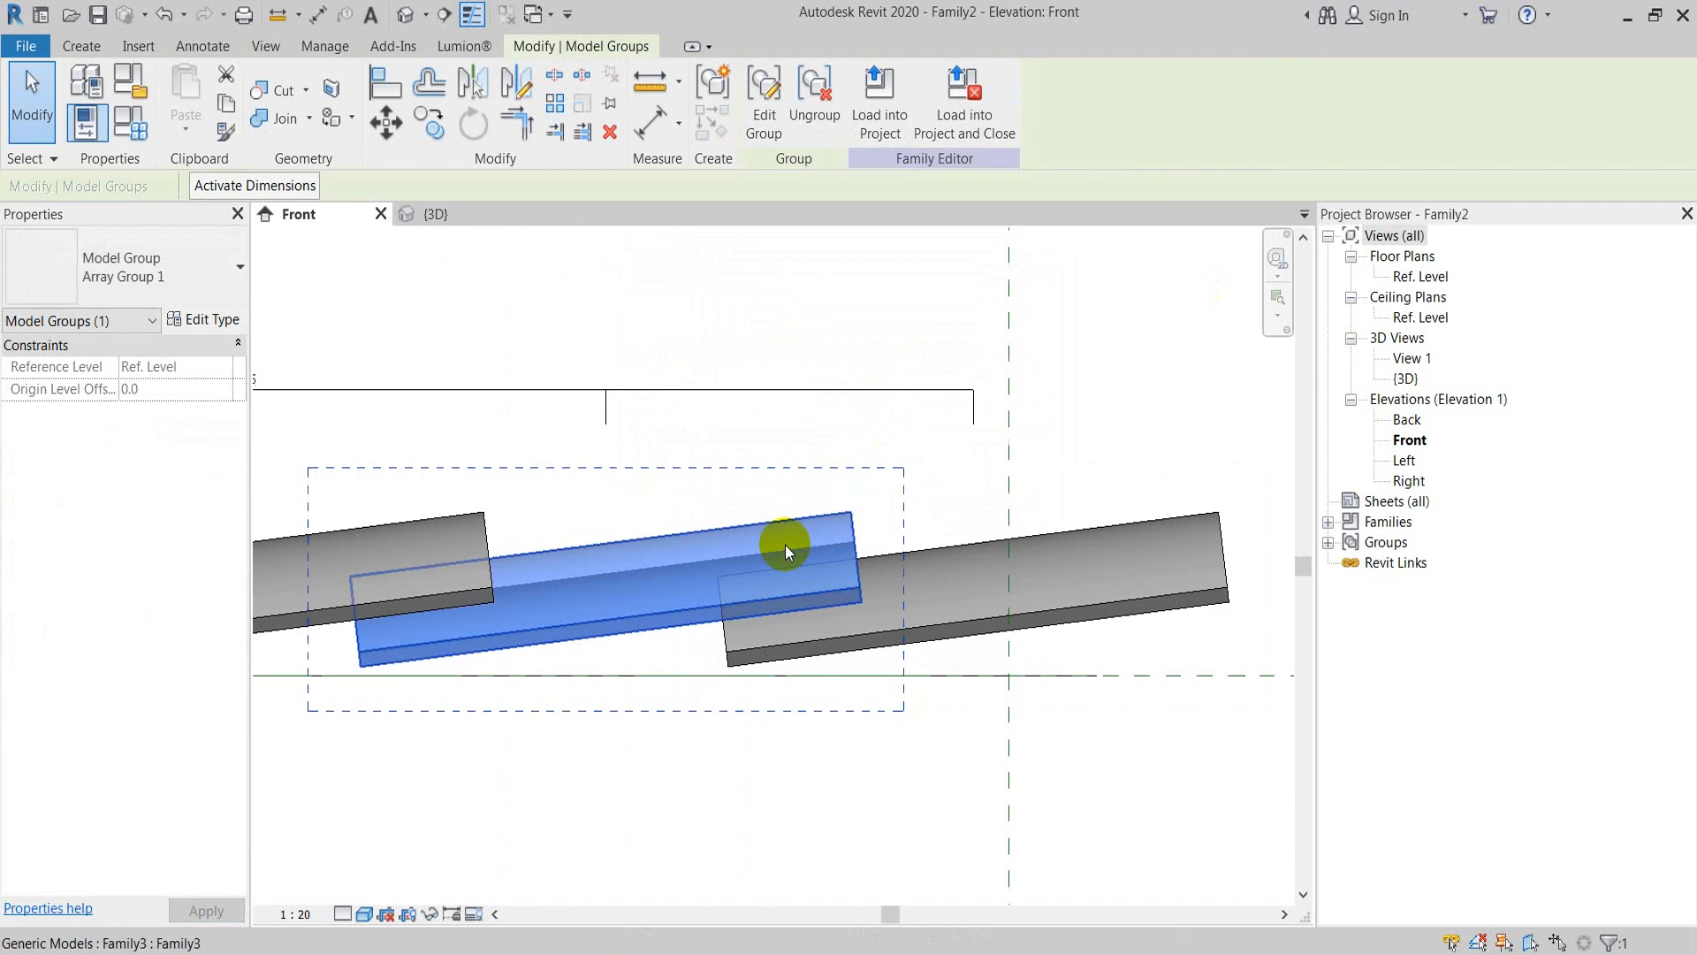
double_click(785, 545)
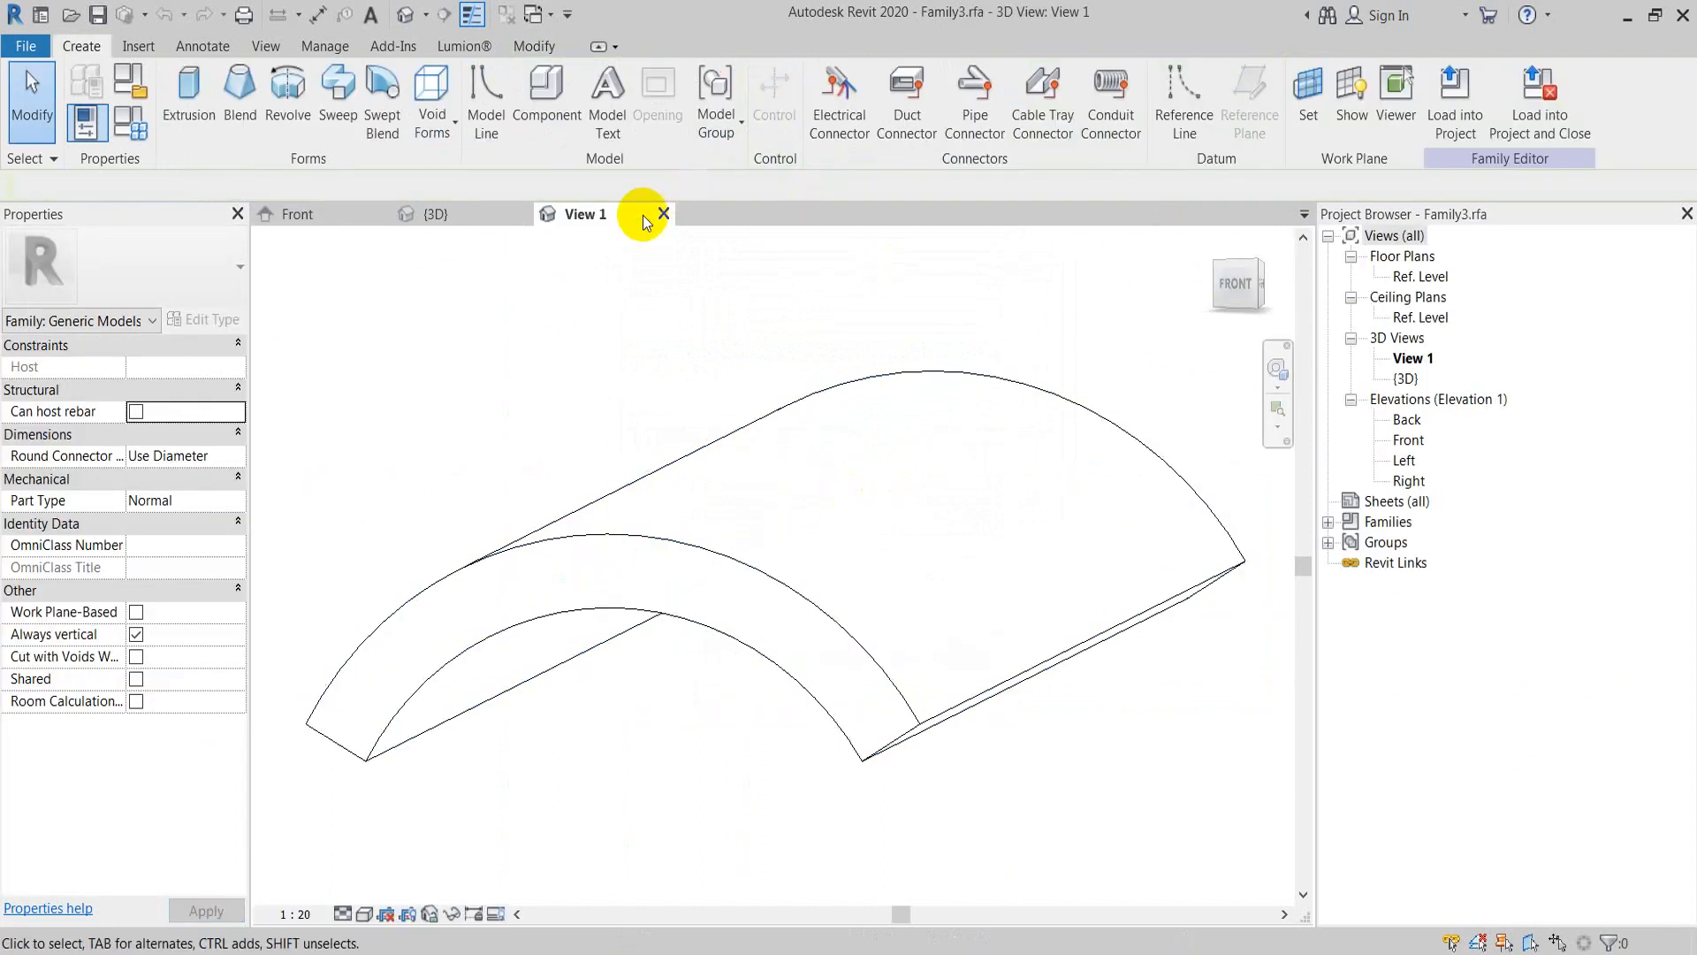
left_click(663, 213)
left_click(880, 488)
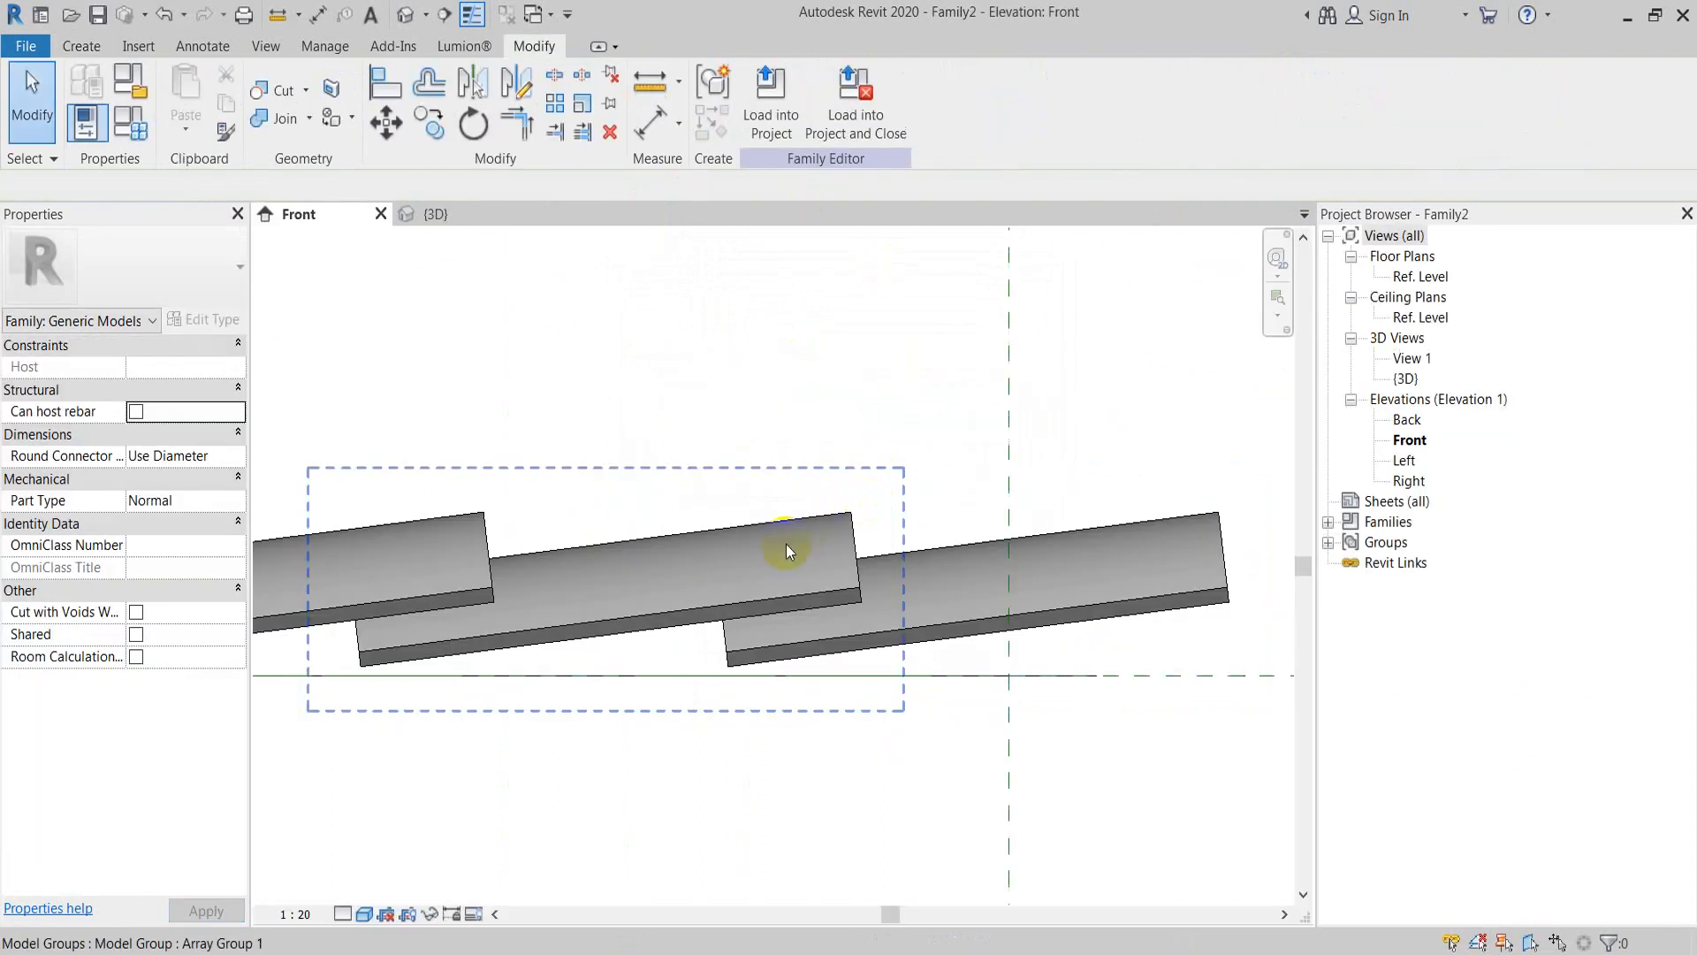
Step: Edit the tile array group in Family2 and associate its Family3 tile's Materials type property with a new type parameter named Materials
left_click(786, 544)
left_click(760, 110)
left_click(788, 521)
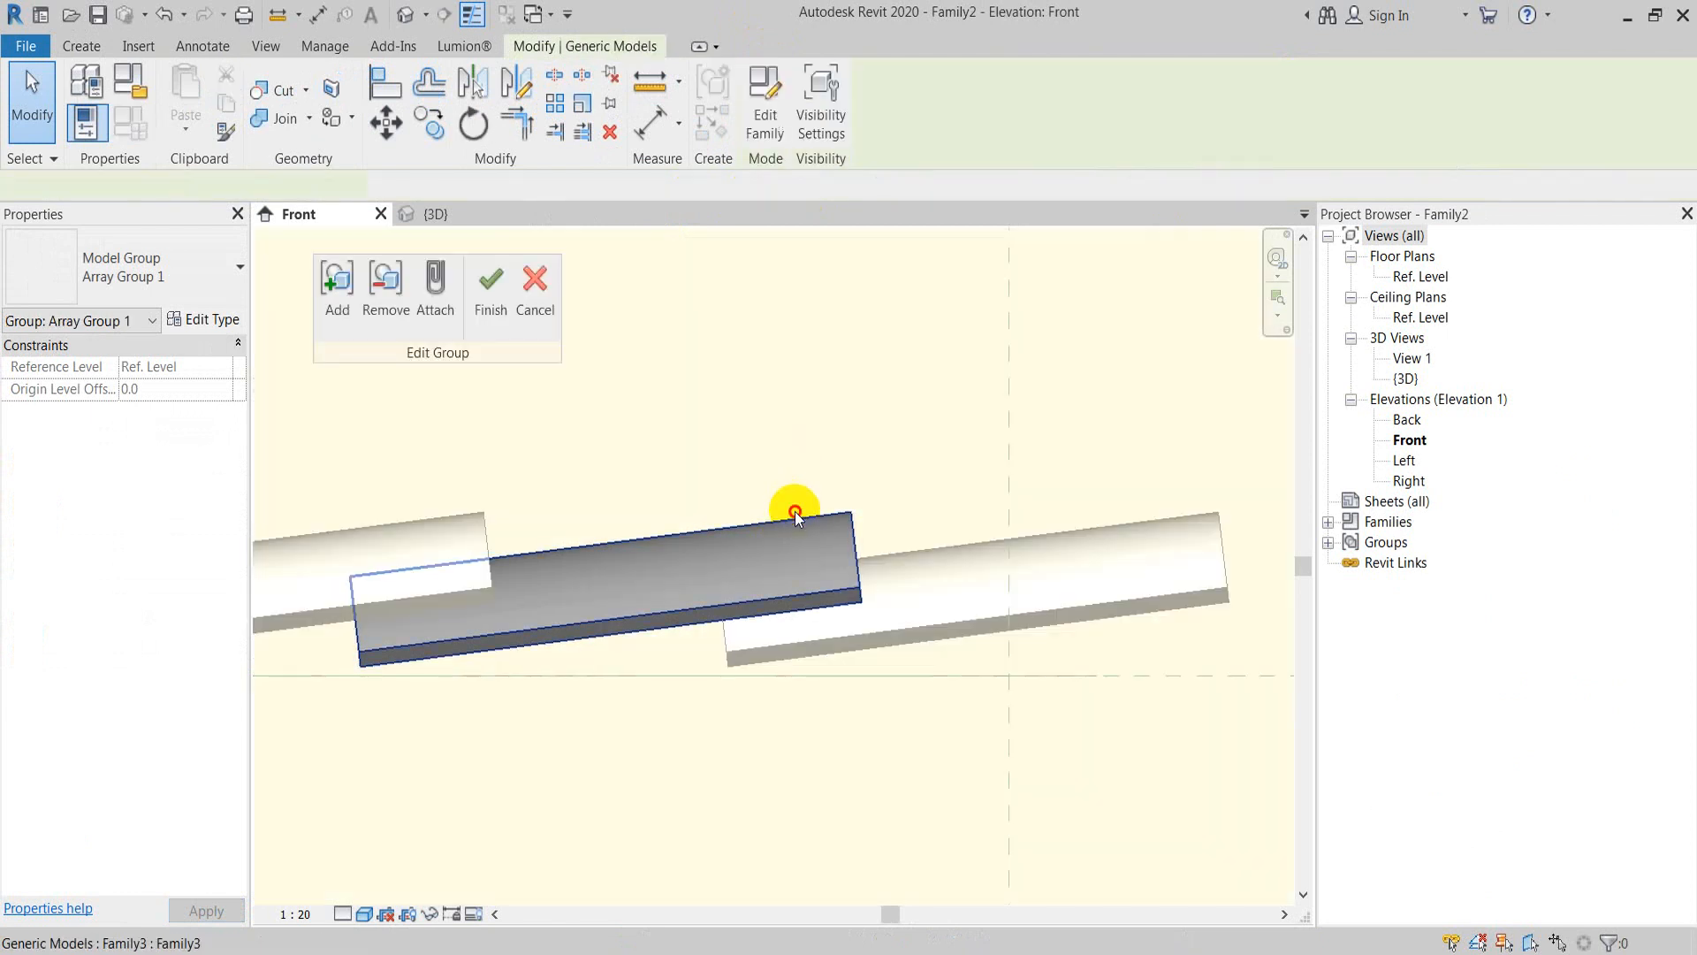
left_click(208, 323)
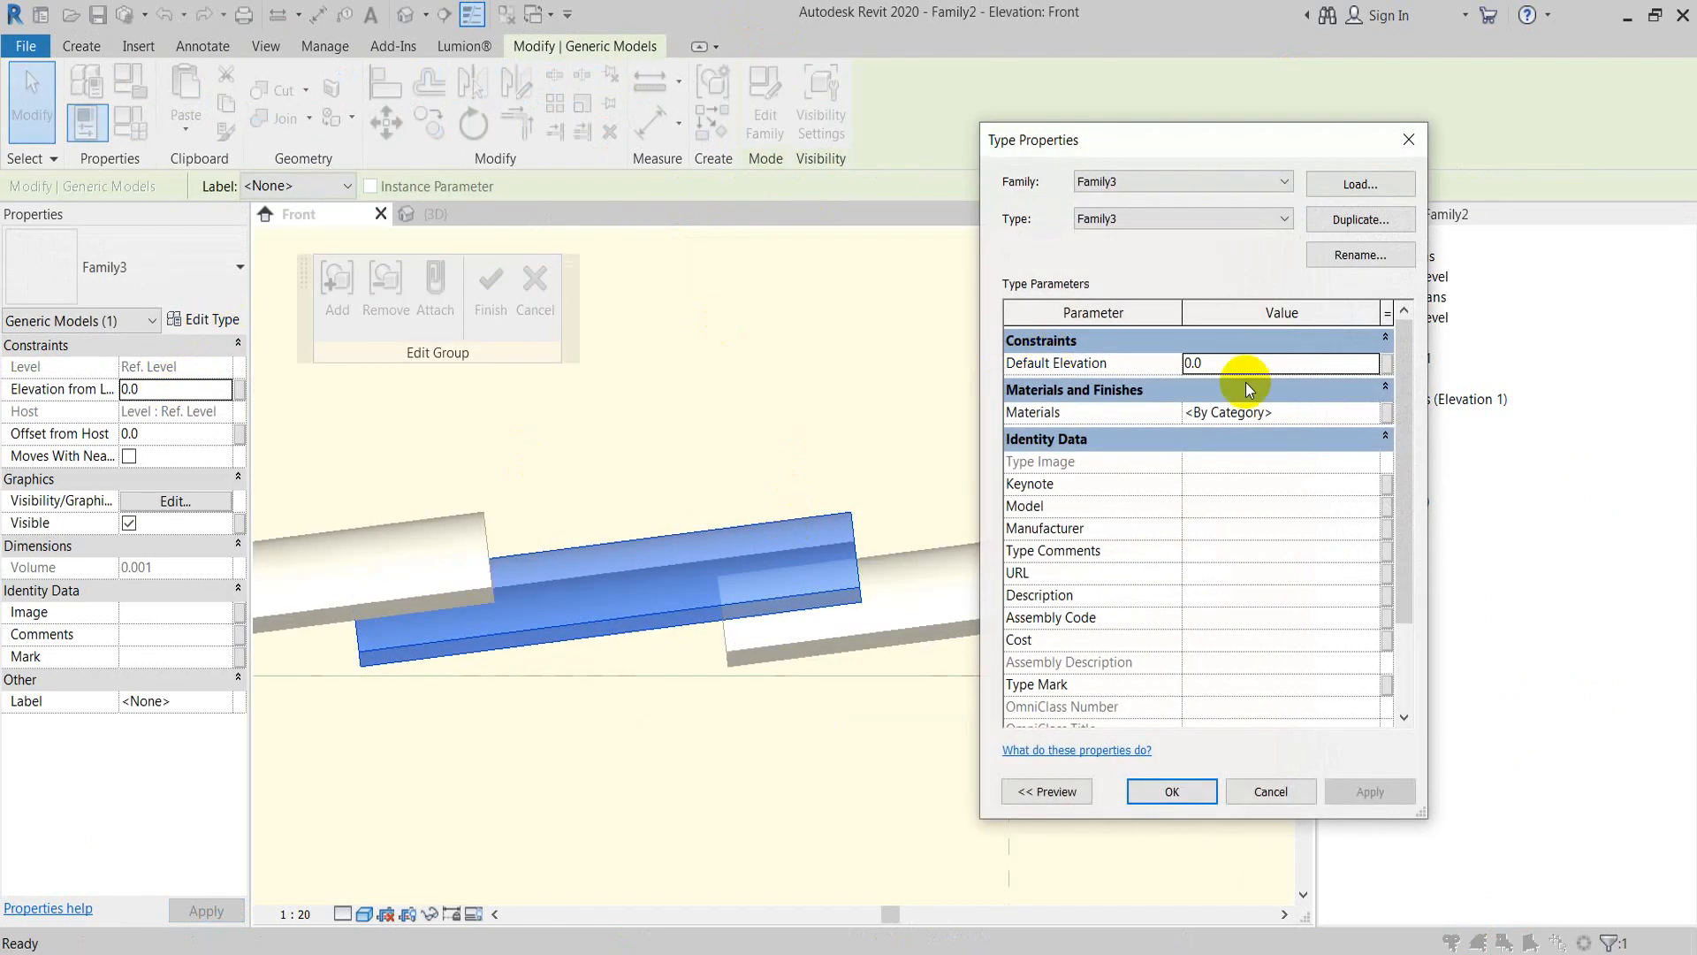
left_click(1385, 416)
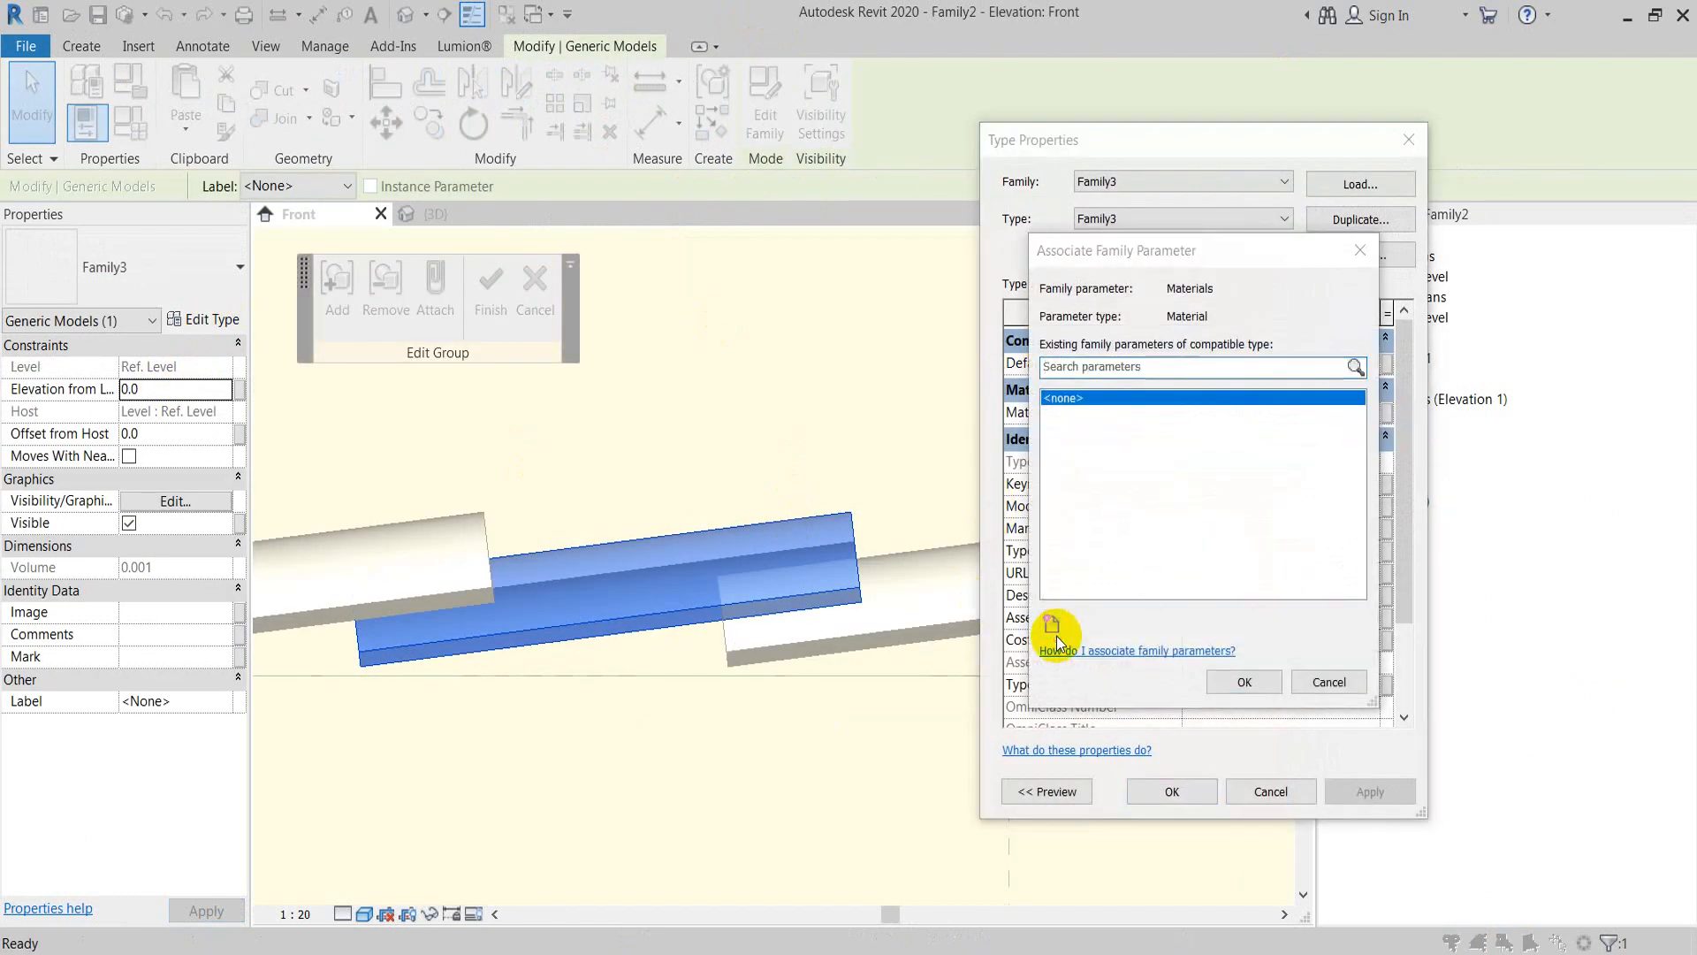
left_click(1057, 635)
type("Materials")
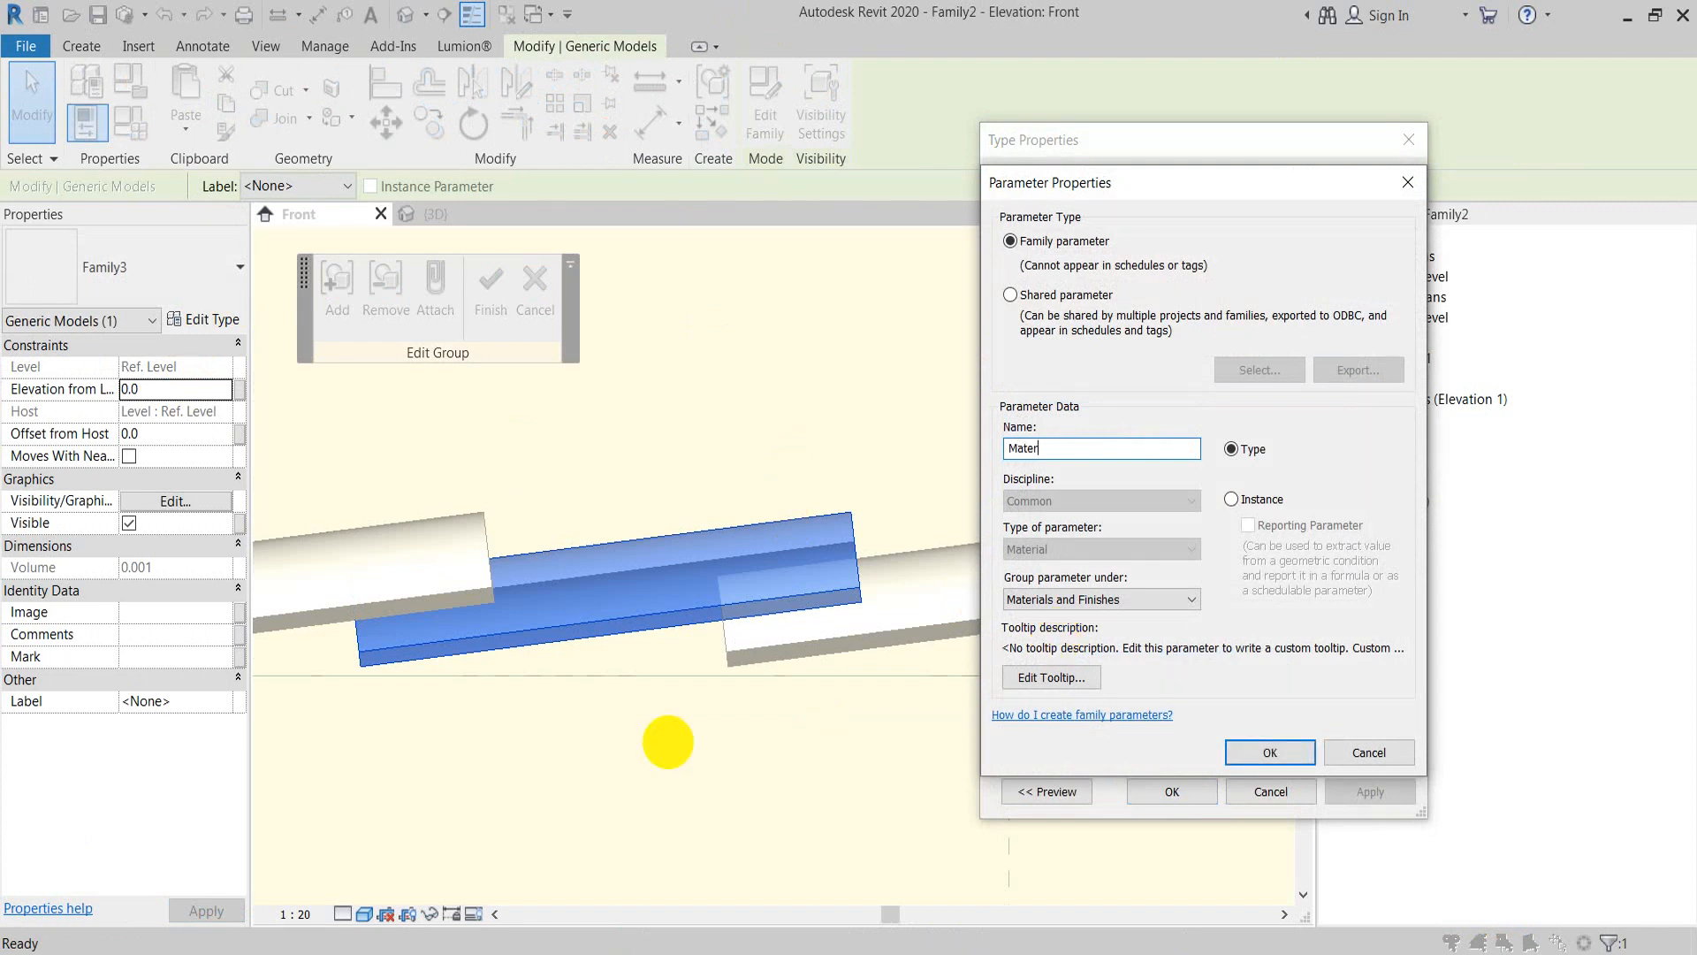
left_click(1261, 752)
left_click(1245, 680)
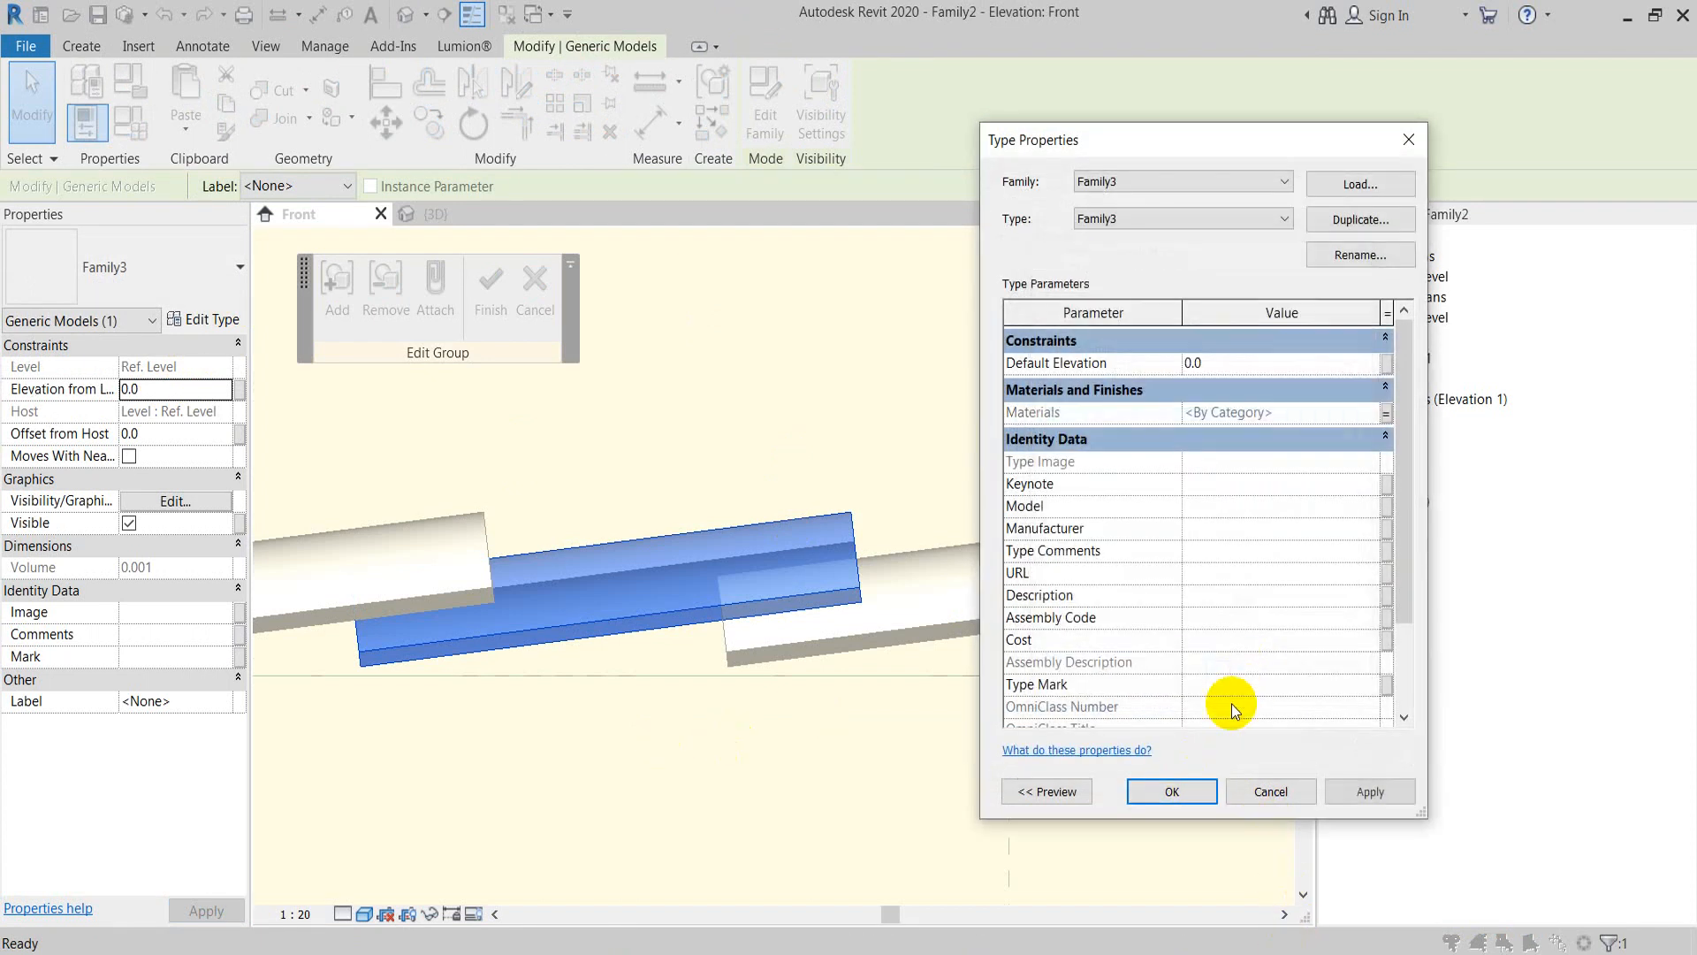
left_click(1172, 791)
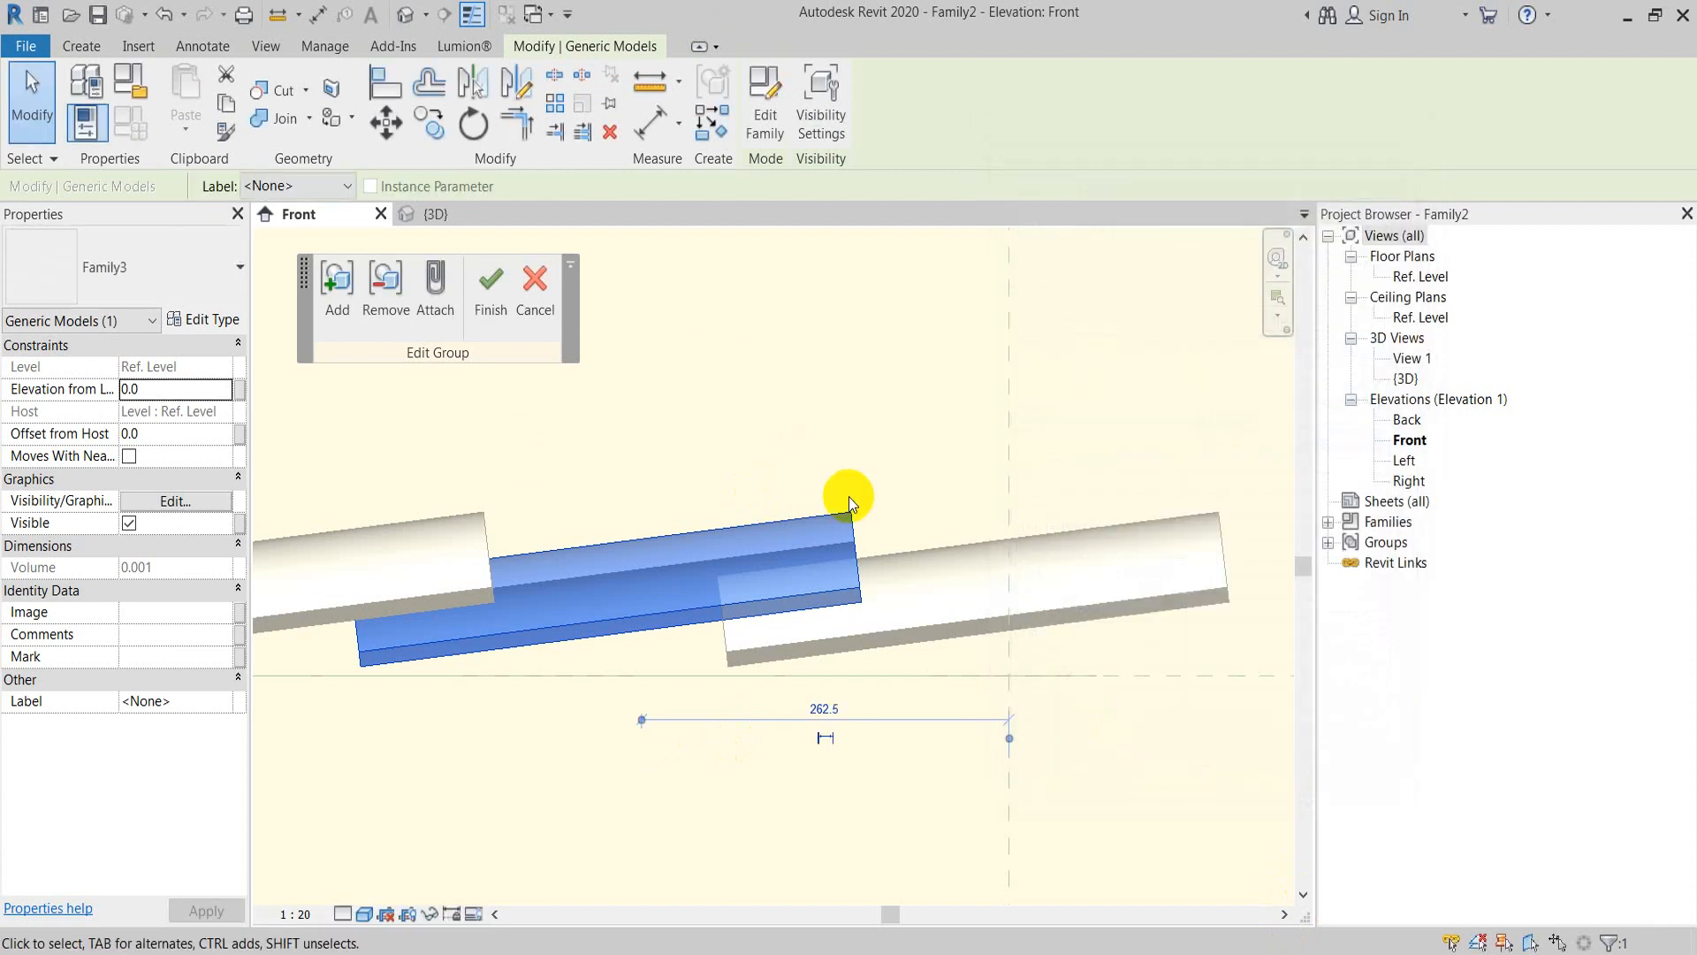
left_click(484, 311)
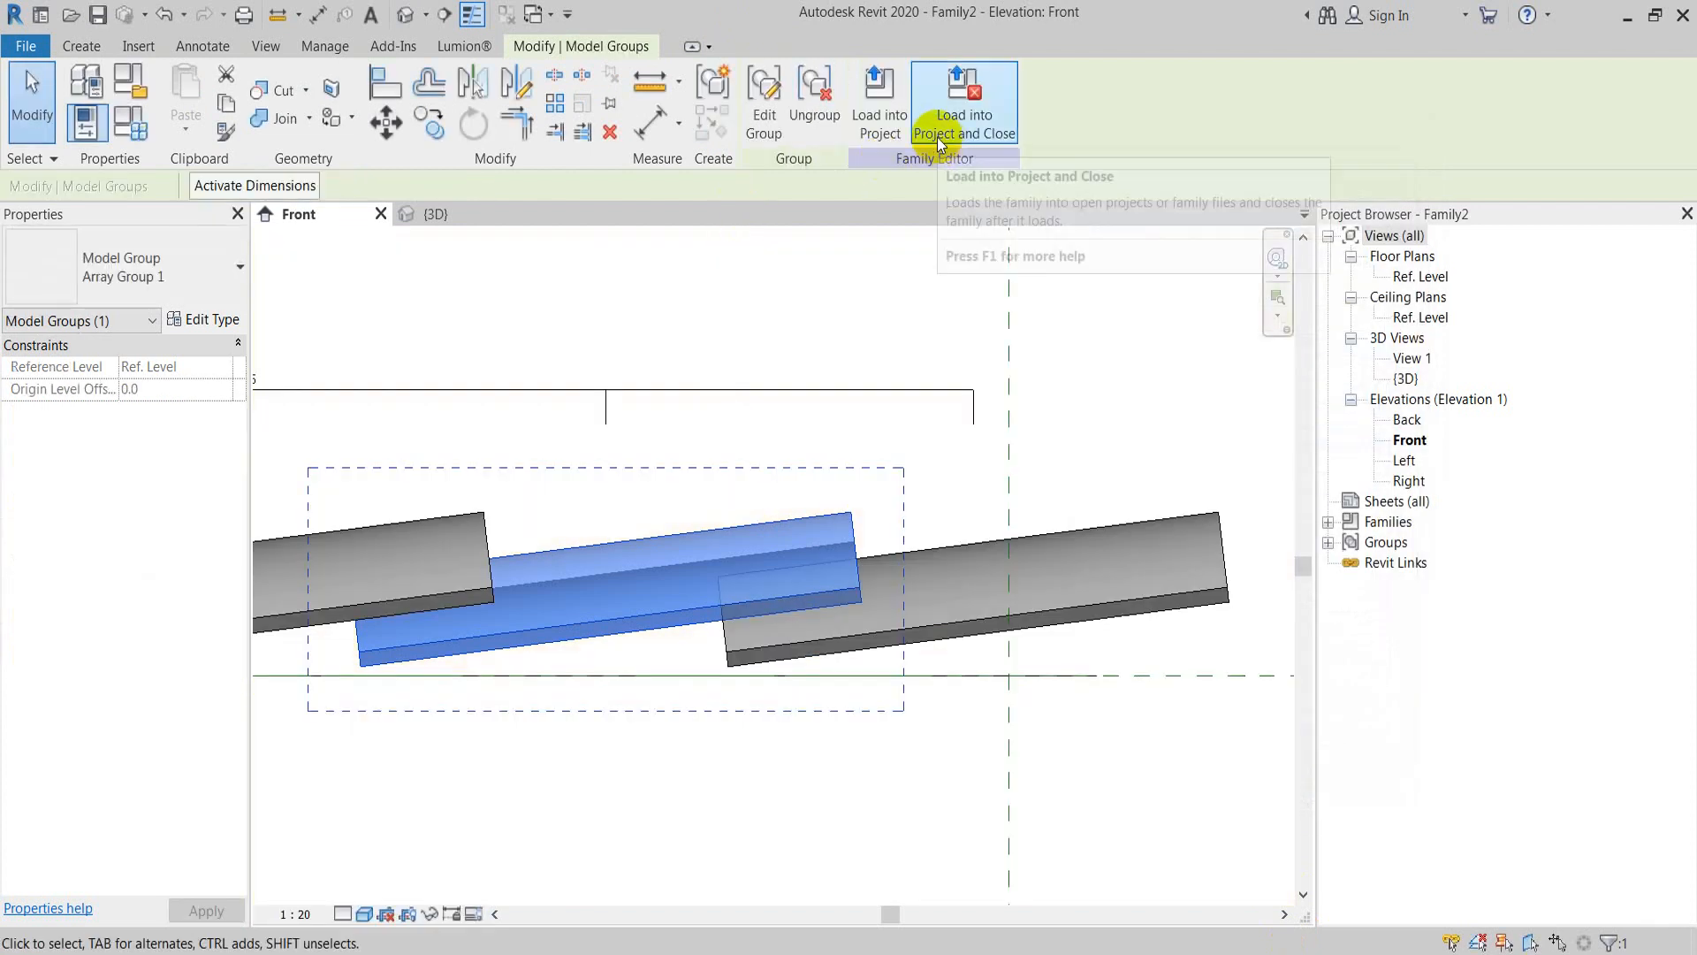
Step: Load Family2 into the Draw roof tile project and close it without saving, overwriting the existing version
left_click(963, 115)
left_click(911, 507)
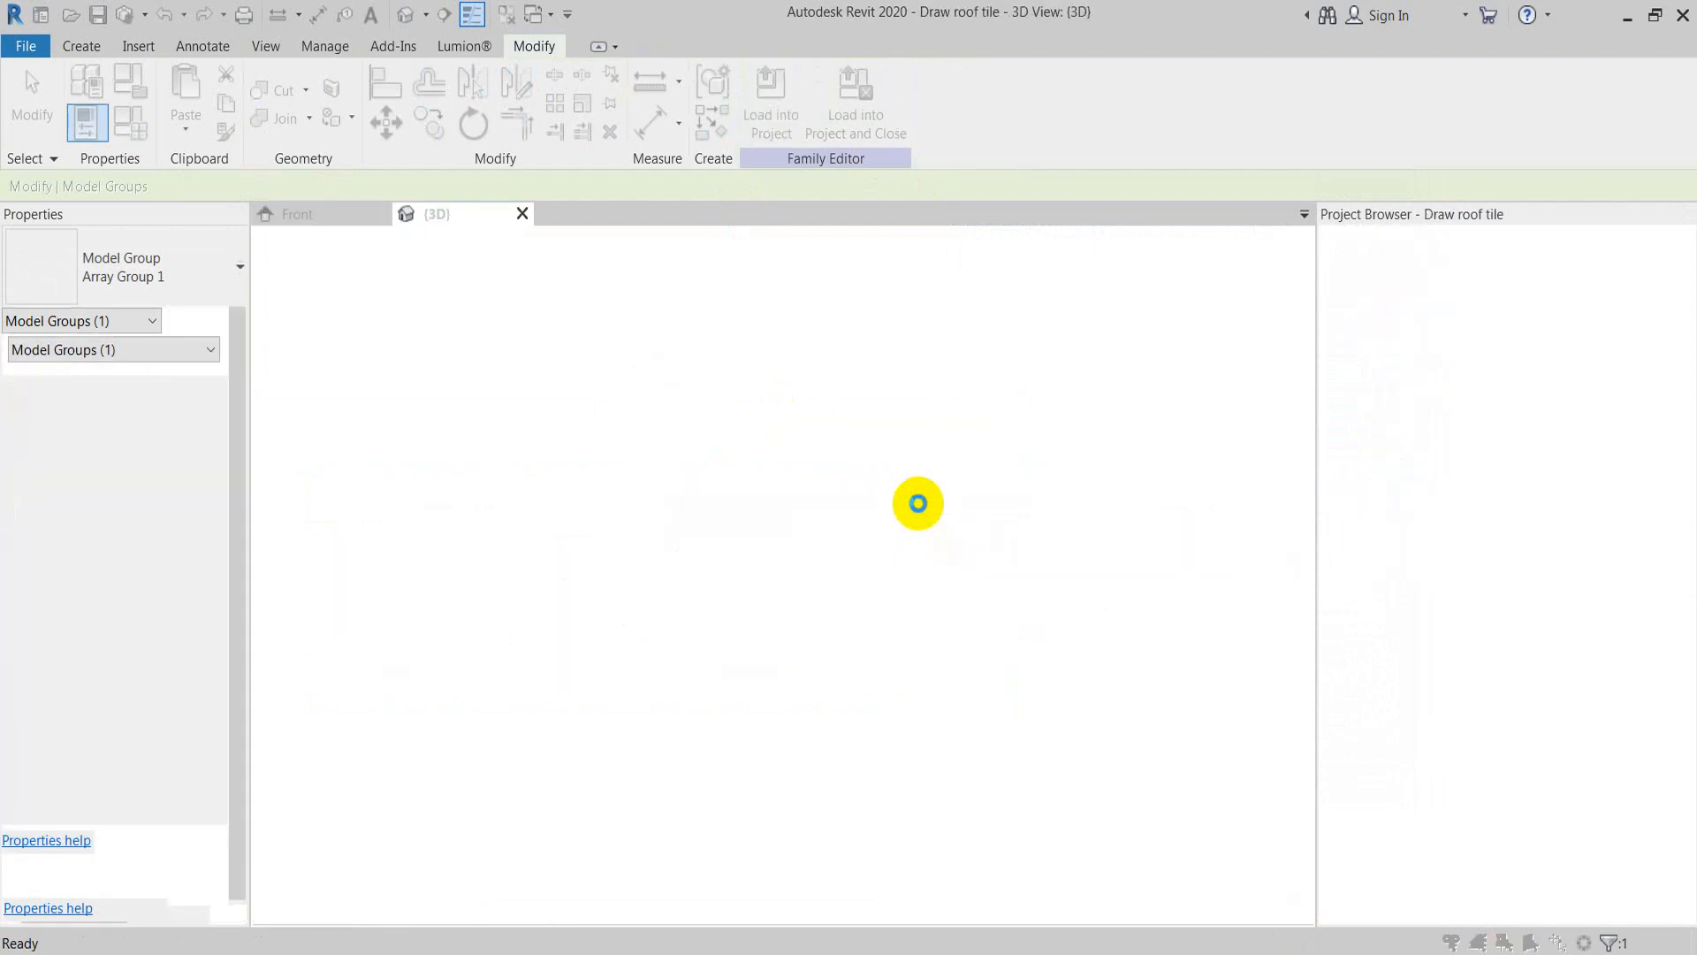
left_click(847, 423)
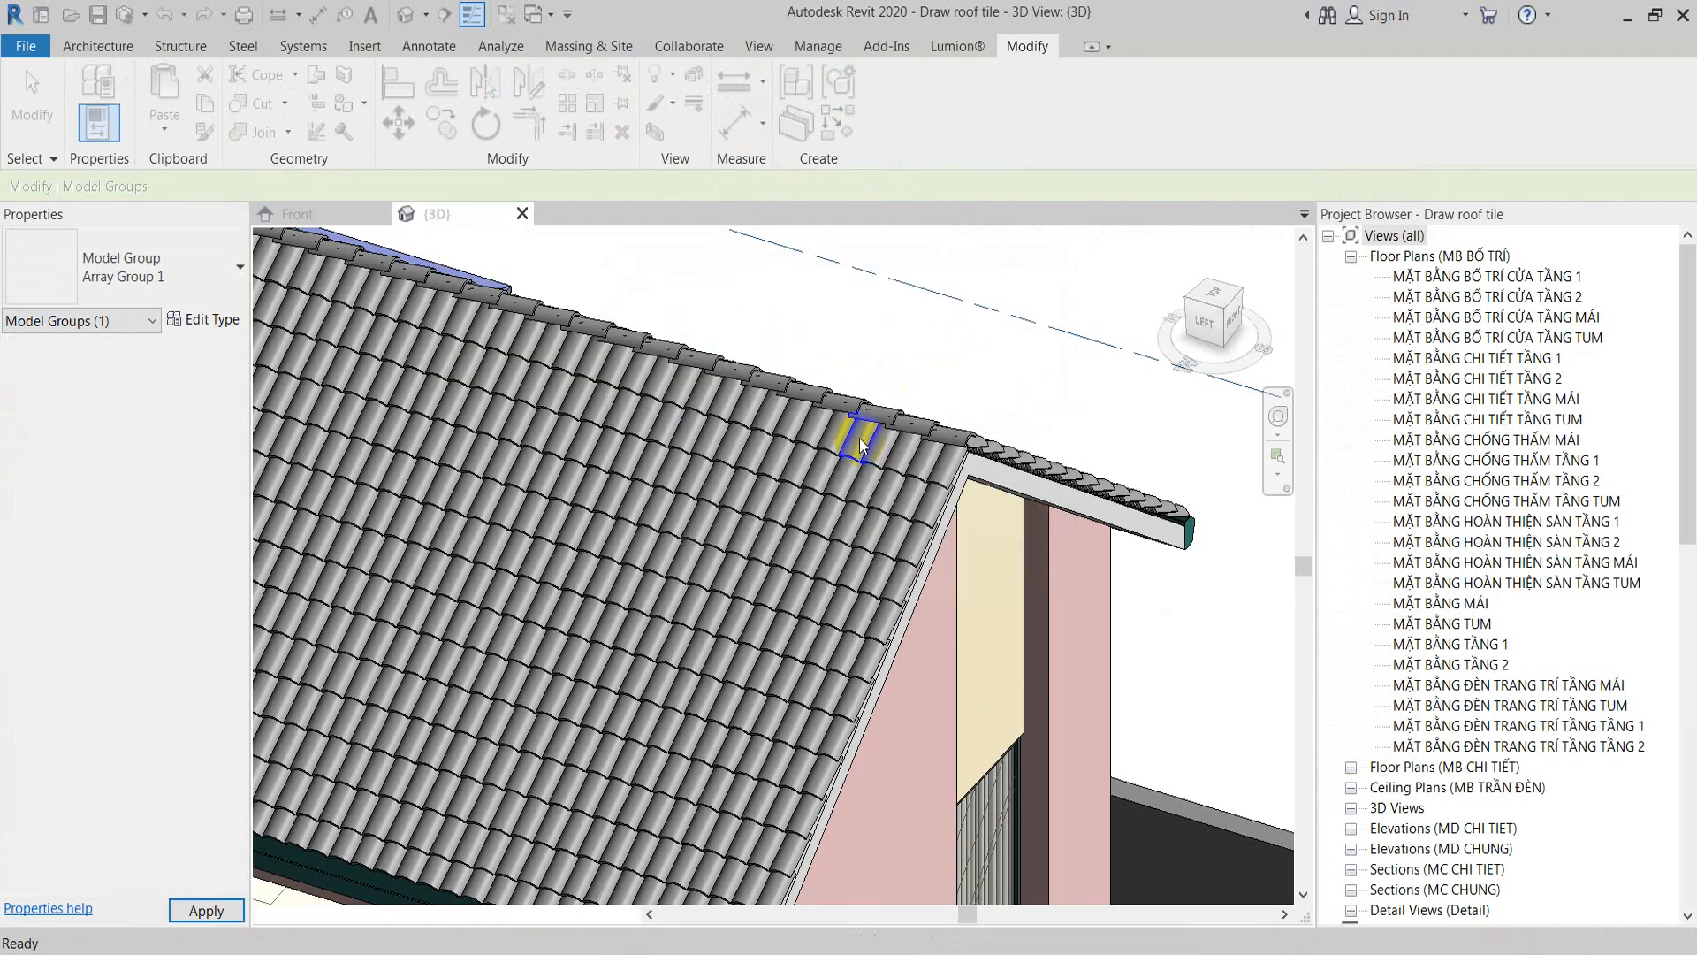
Step: Examine the reloaded ridge tiles and the tiled roof slopes up close and from several angles in the 3D view
scroll(952, 412, "up", 3)
scroll(953, 417, "up", 1)
left_click(941, 448)
scroll(873, 444, "down", 3)
middle_click_drag(874, 444, 701, 477, "shift")
scroll(733, 428, "up", 4)
left_click(1004, 480)
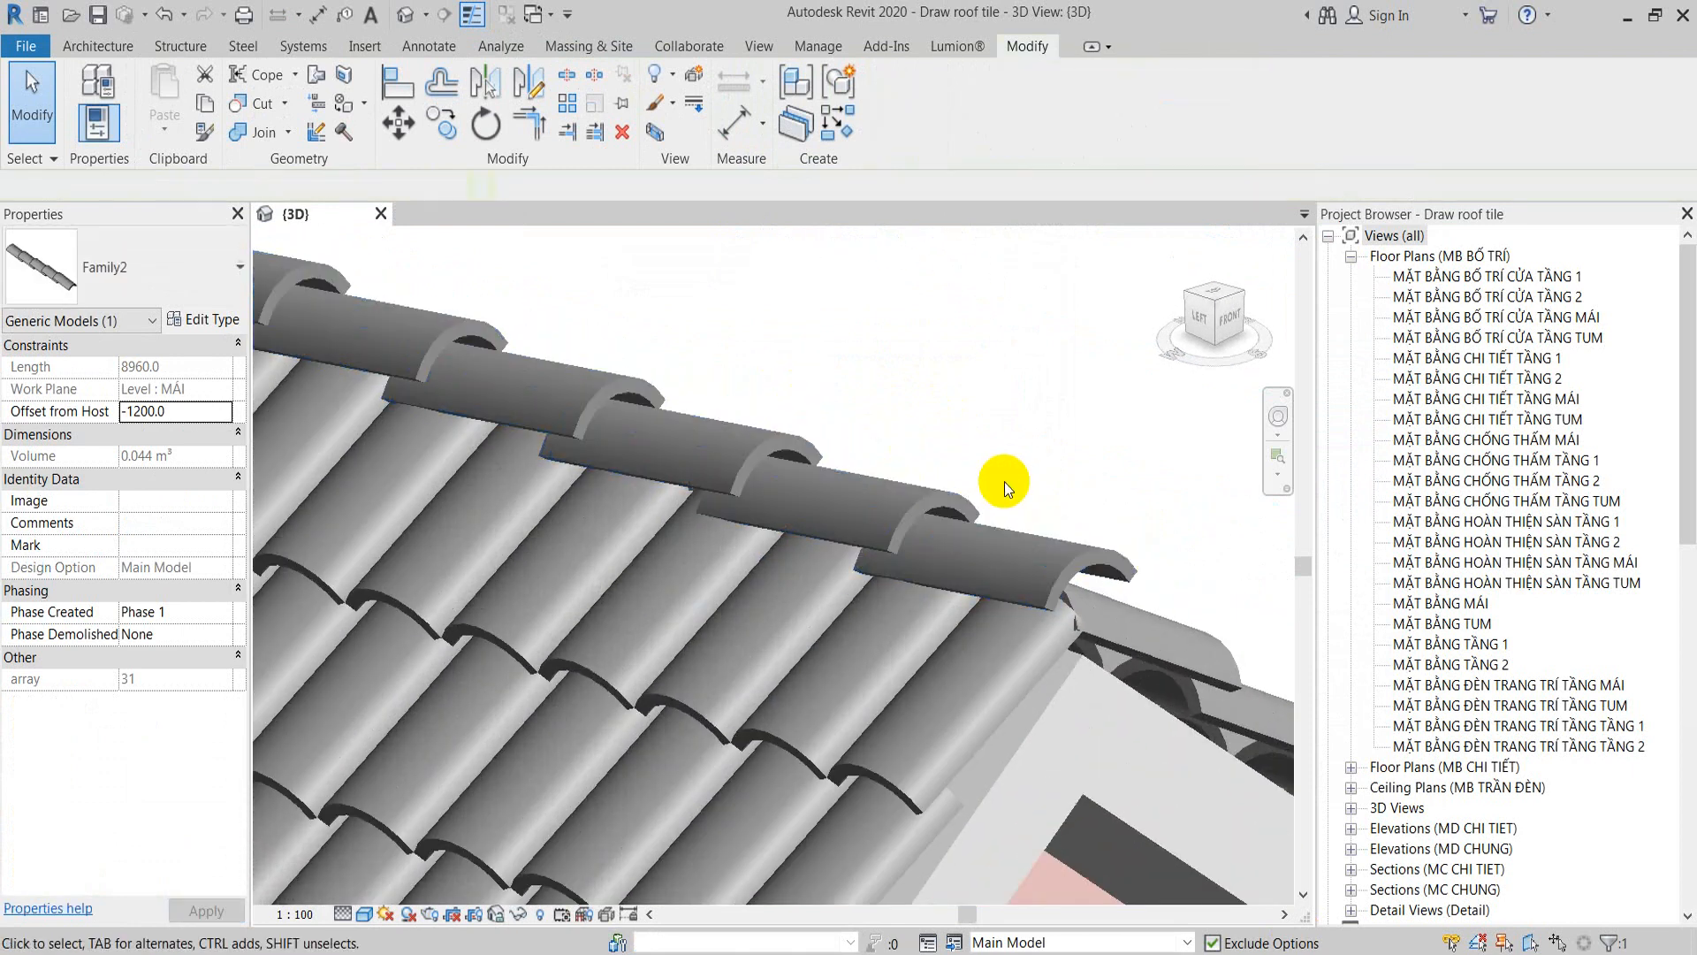
scroll(1064, 440, "down", 6)
scroll(1096, 455, "down", 2)
middle_click_drag(1096, 454, 992, 575, "shift")
scroll(1096, 506, "up", 3)
middle_click_drag(1096, 506, 965, 508, "shift")
scroll(965, 508, "up", 1)
scroll(965, 508, "up", 1)
middle_click_drag(728, 470, 882, 640)
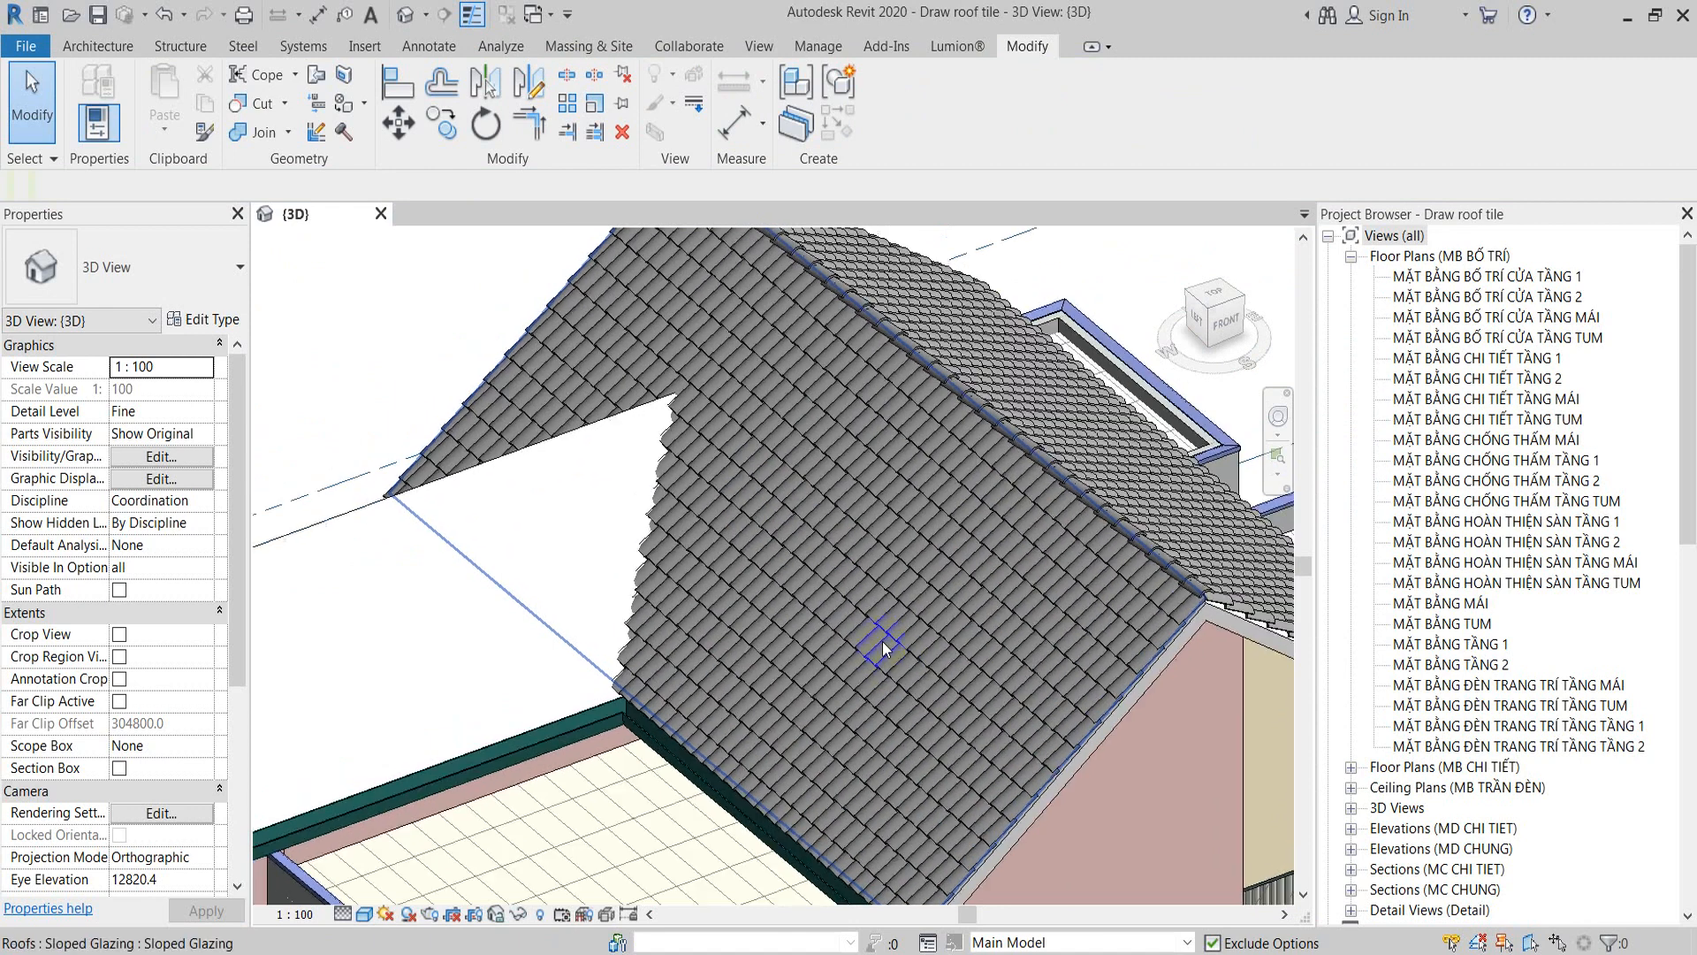
middle_click_drag(811, 594, 1016, 610, "shift")
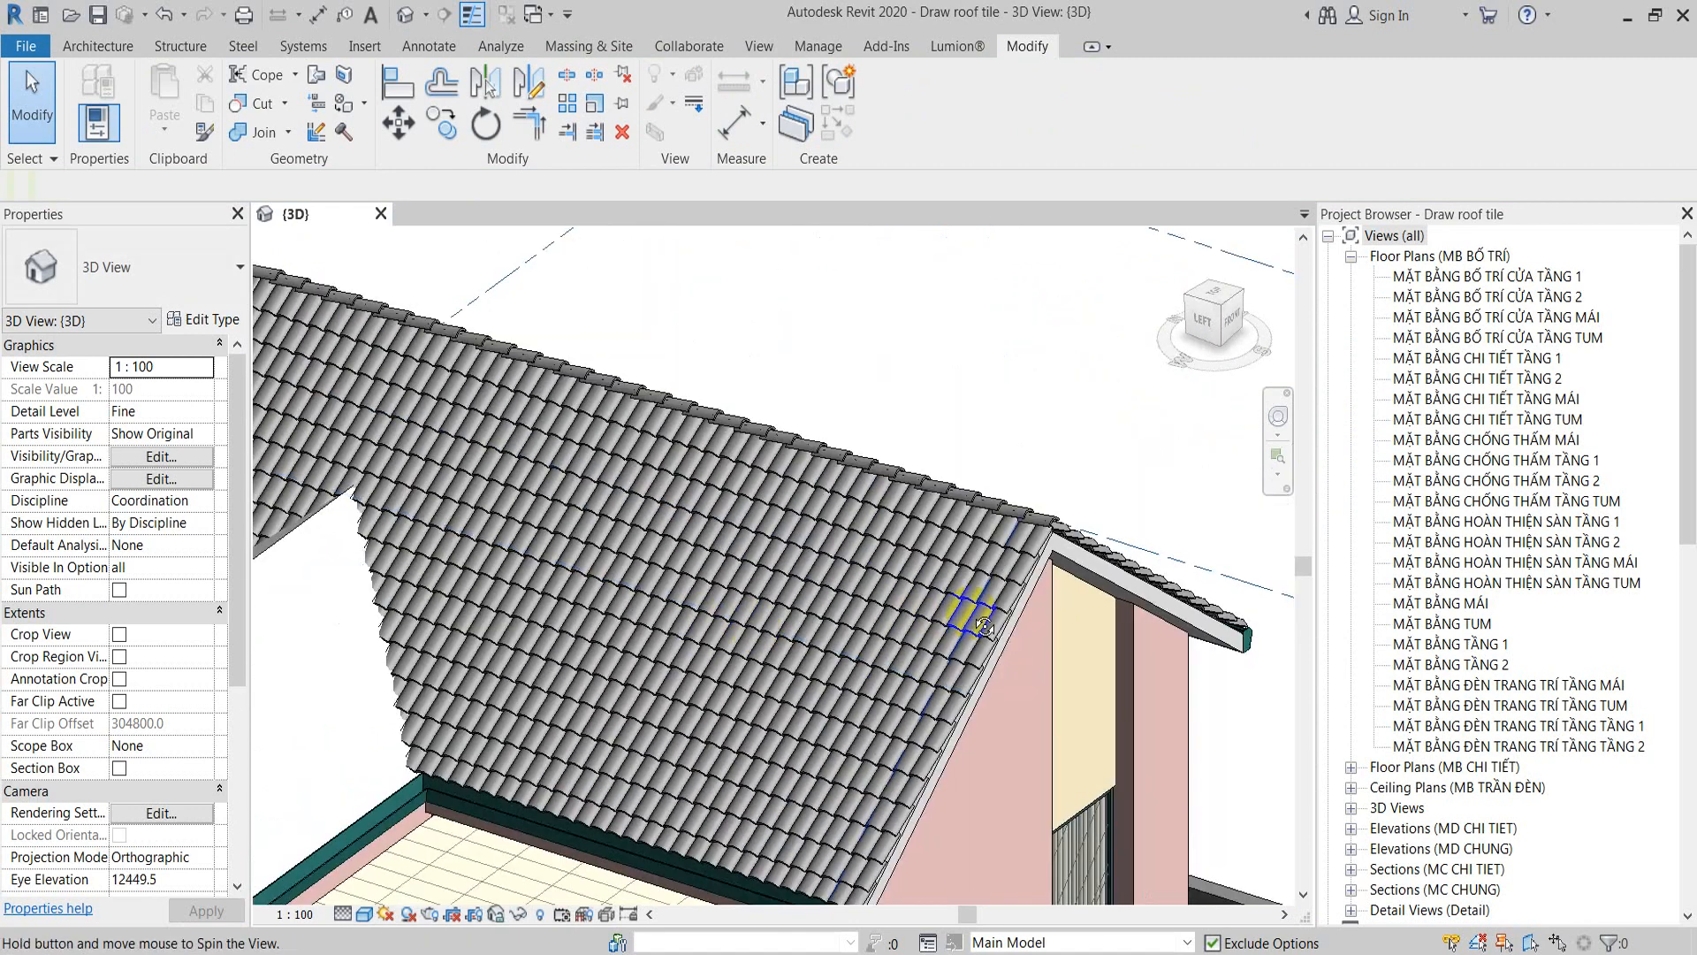
scroll(1042, 595, "up", 4)
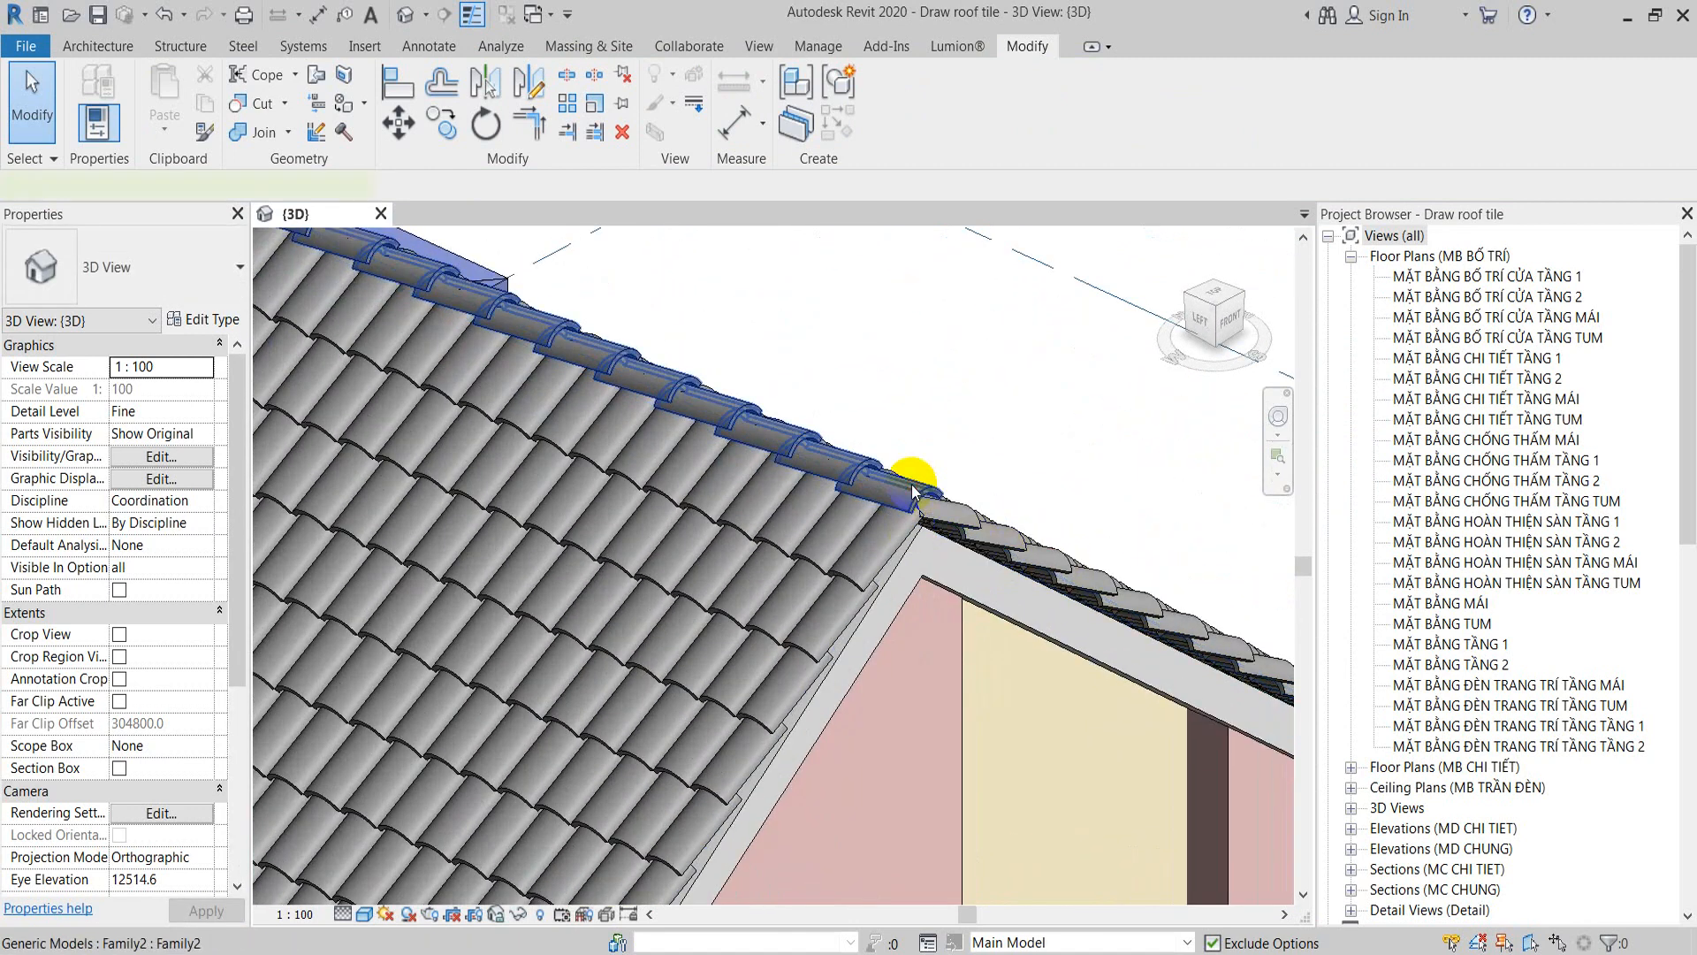
Step: Open the material selection for the Materials type parameter of the Family2 ridge tile row
left_click(913, 492)
left_click(199, 319)
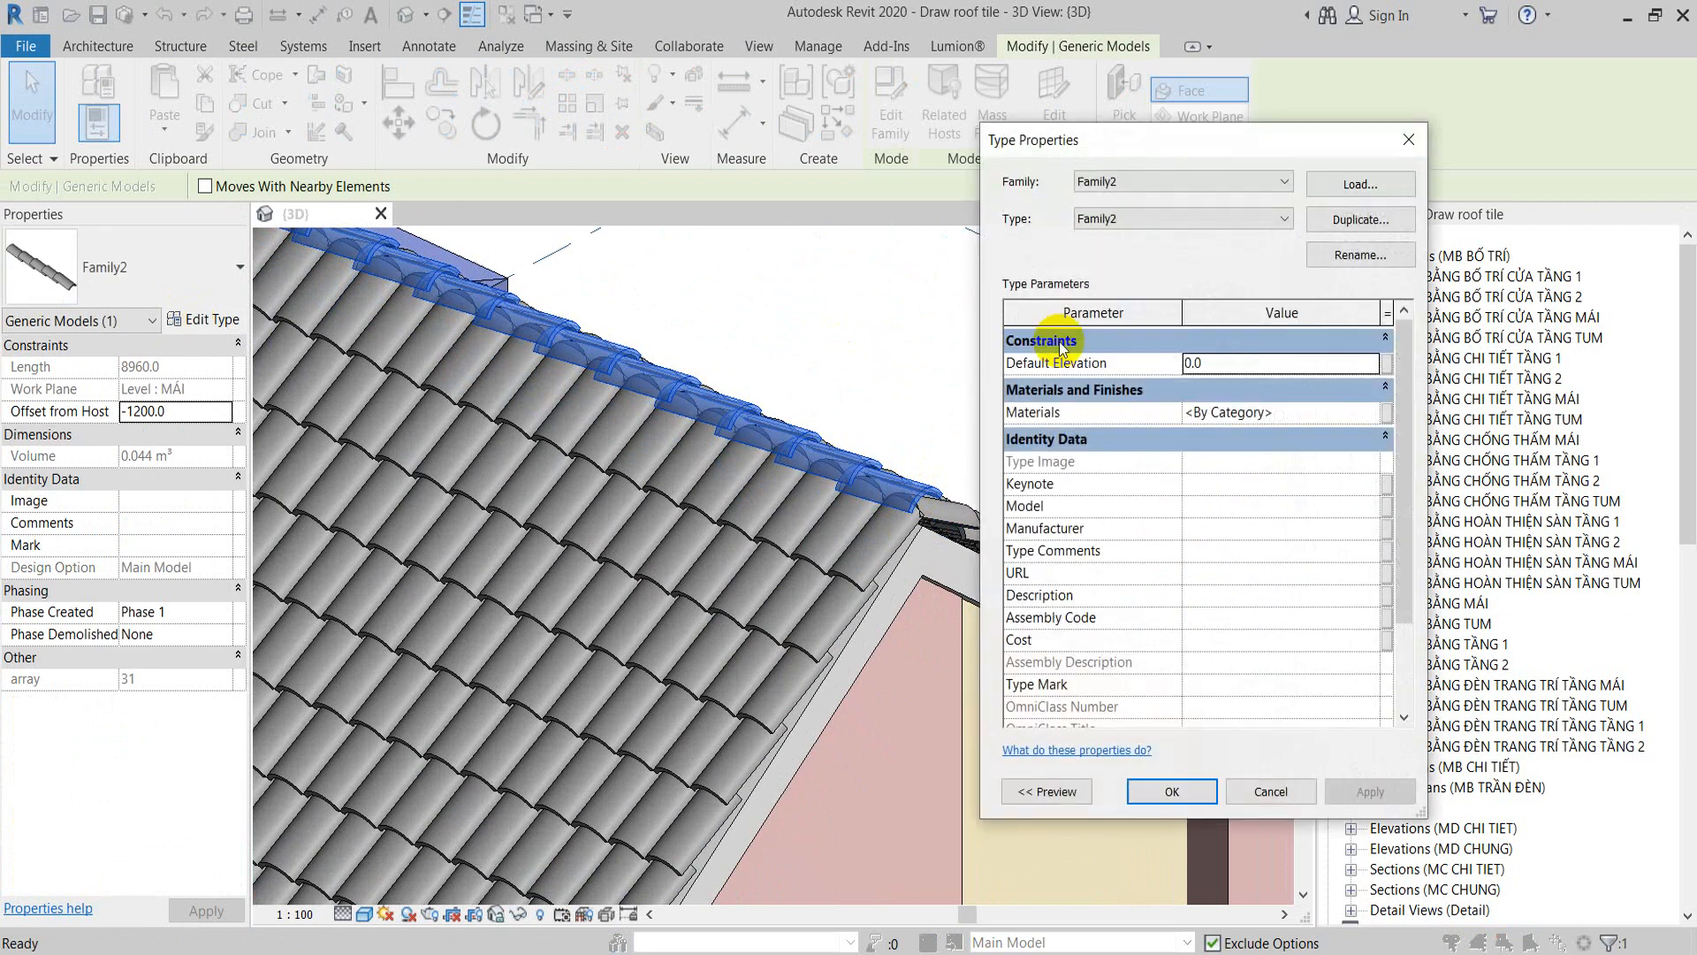
left_click(1385, 413)
key("Escape")
left_click(1371, 416)
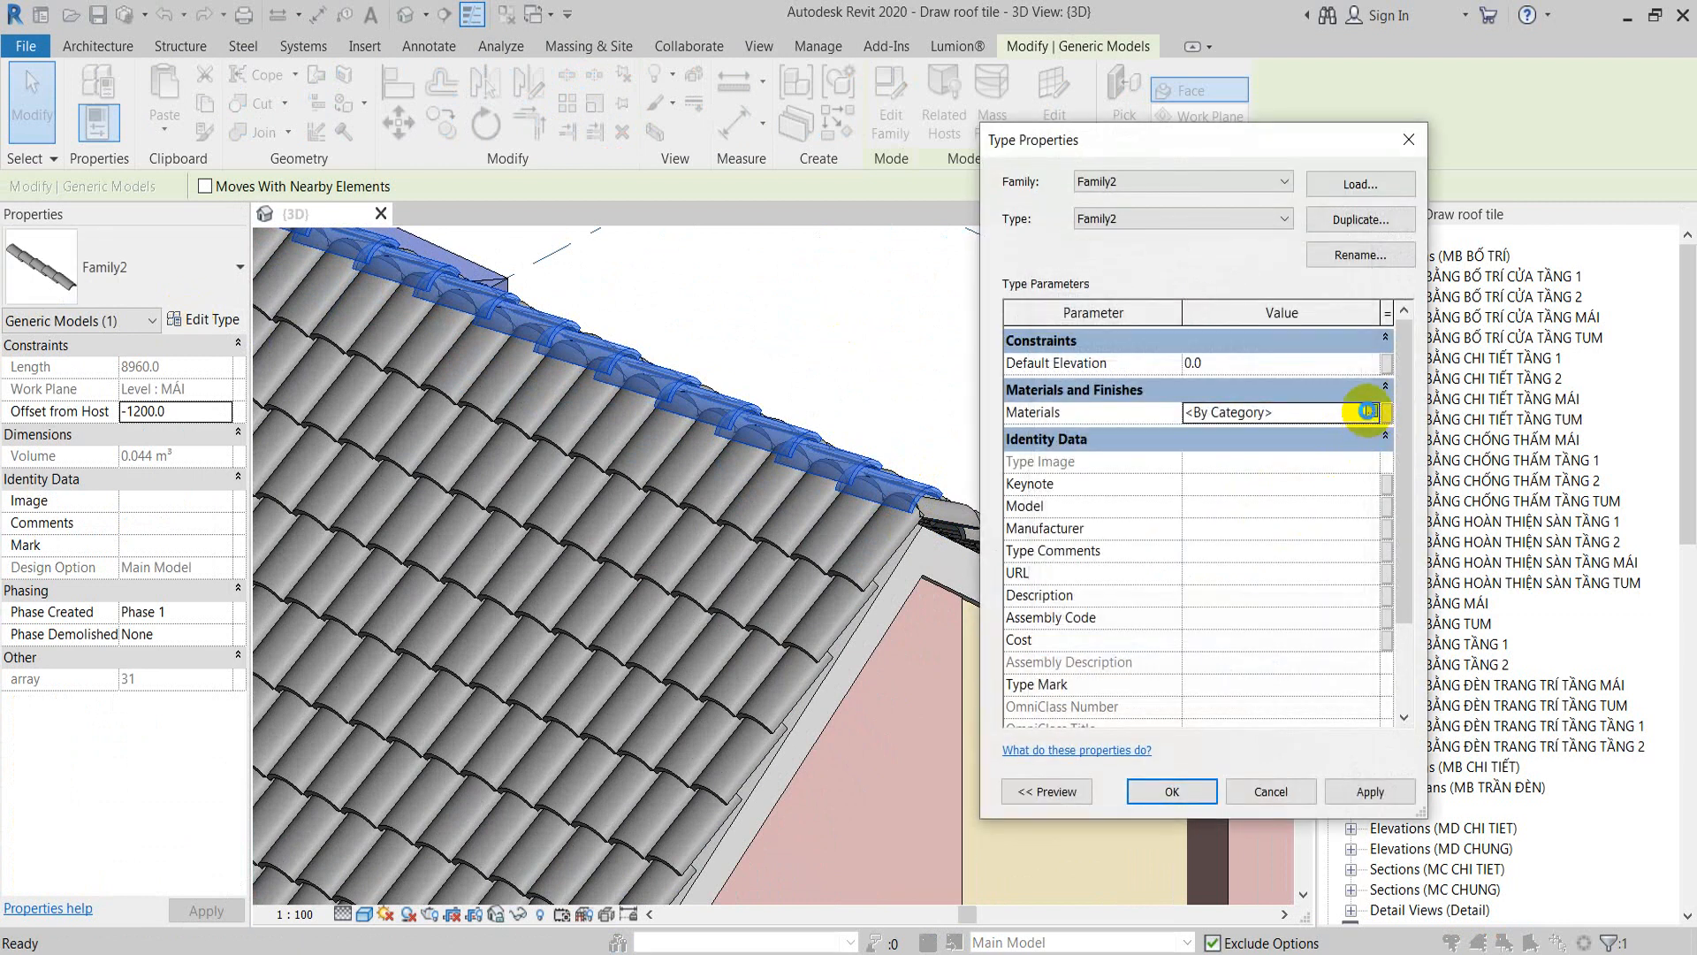
left_click(1367, 411)
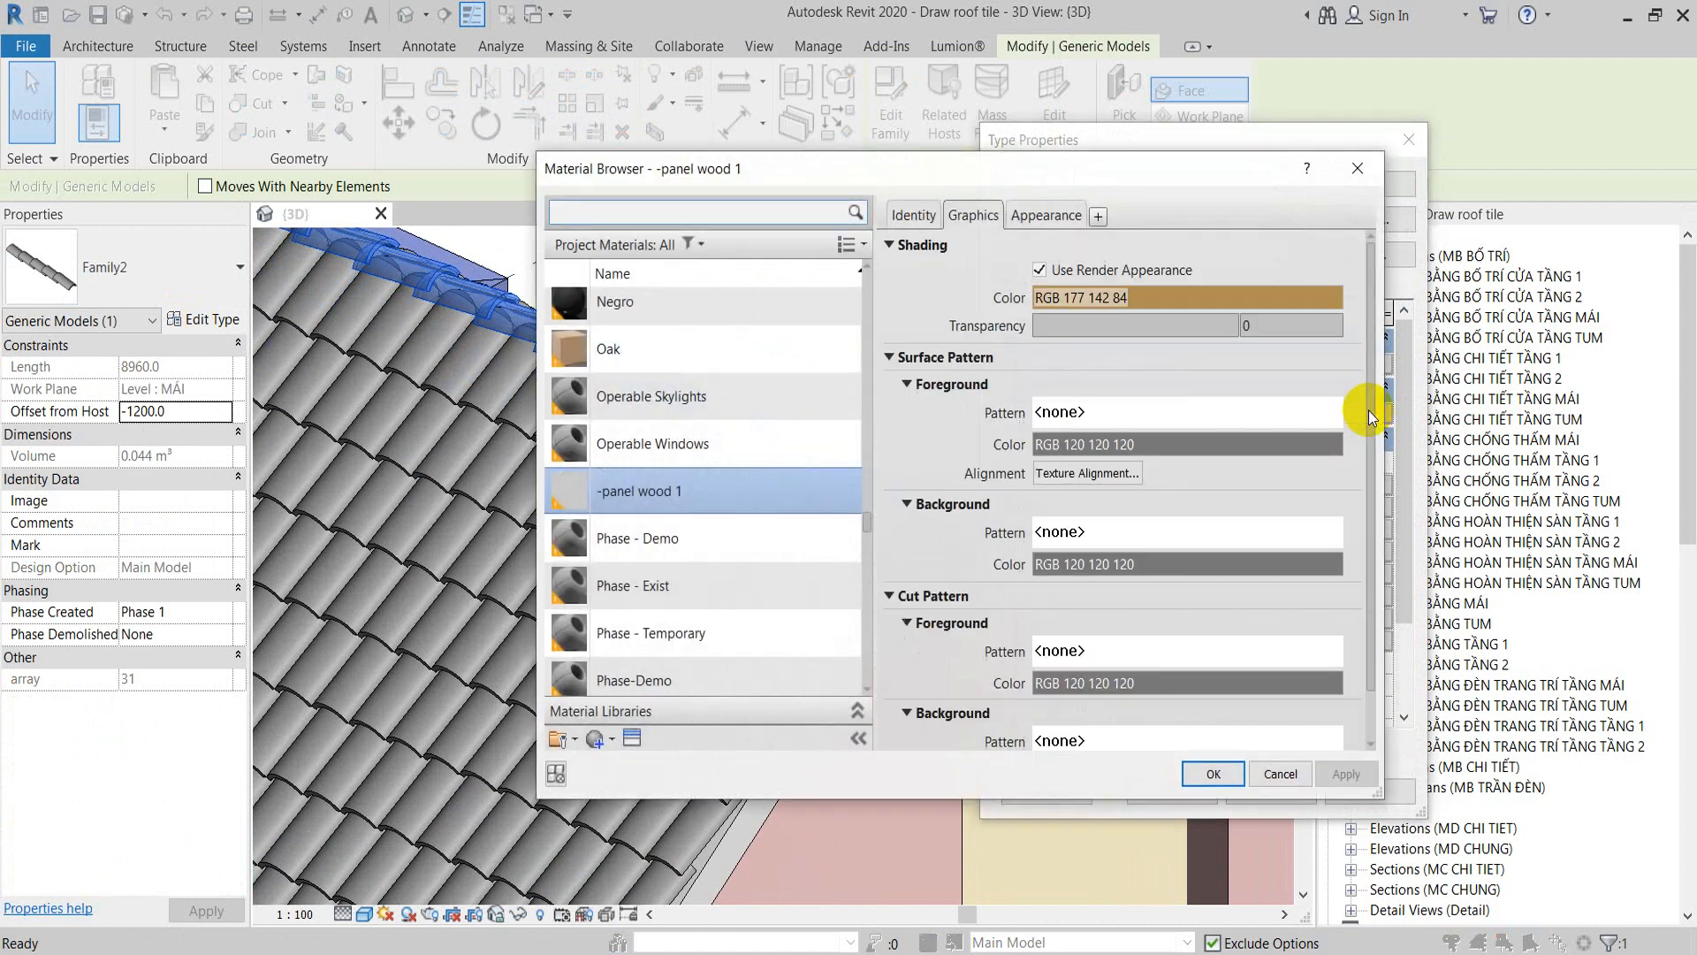
Step: Create a new project material named R-Tile 1 and copy its name
left_click(598, 739)
left_click(645, 764)
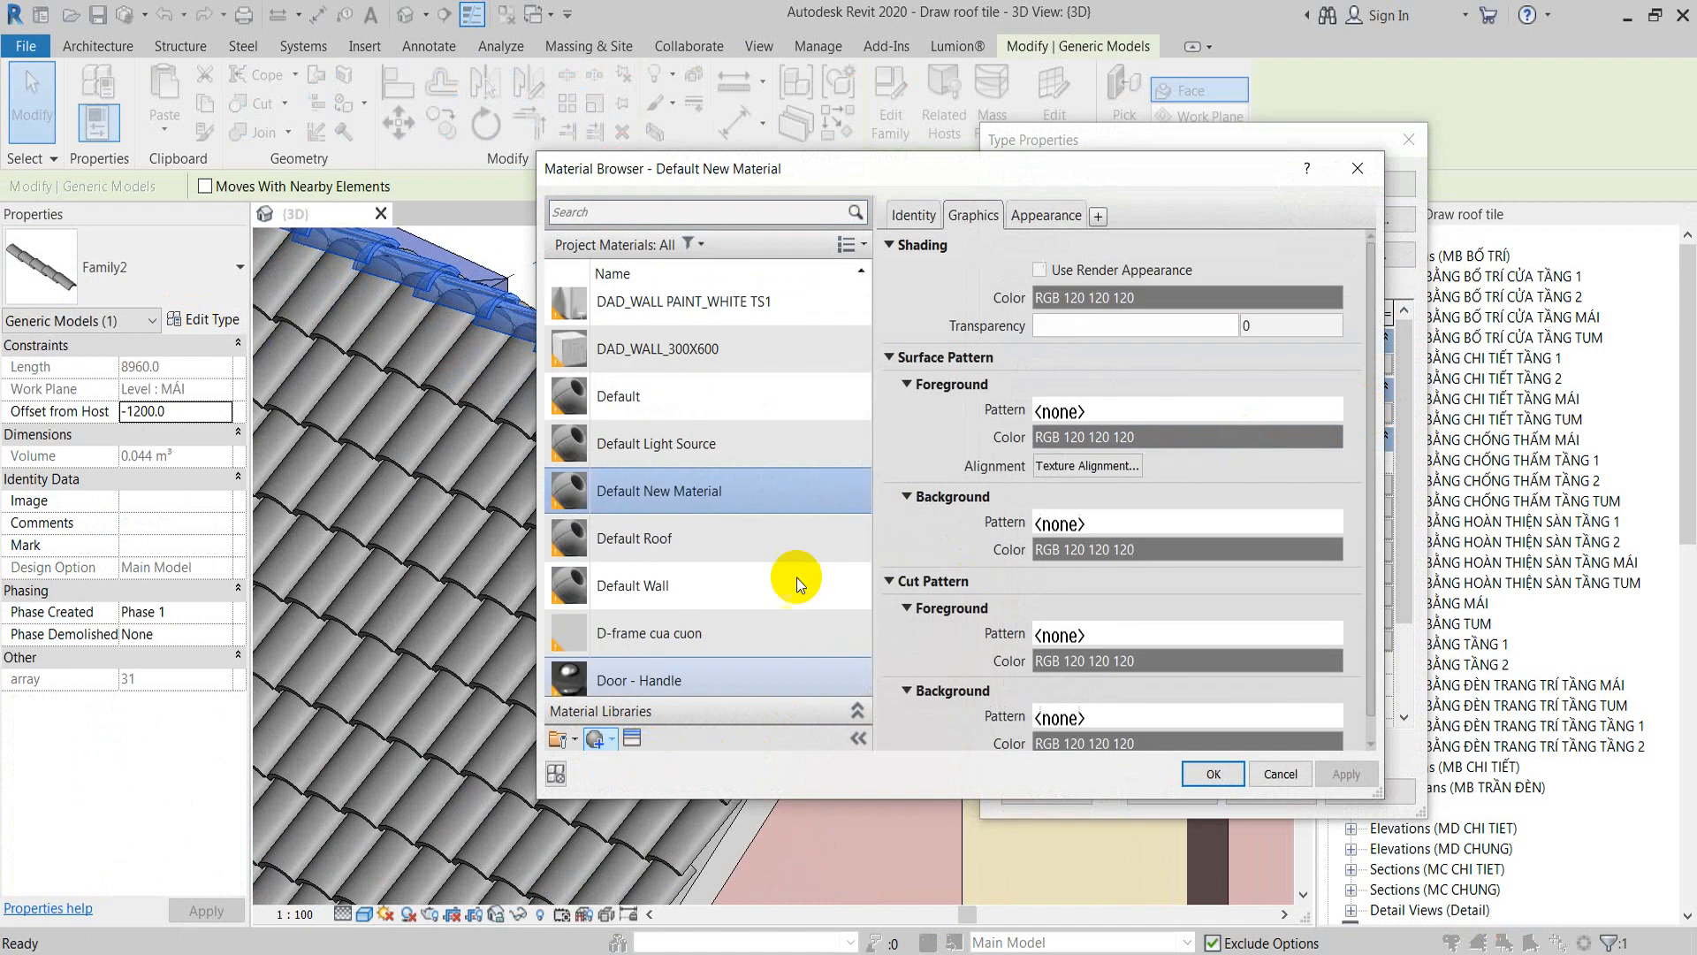
triple_click(1194, 245)
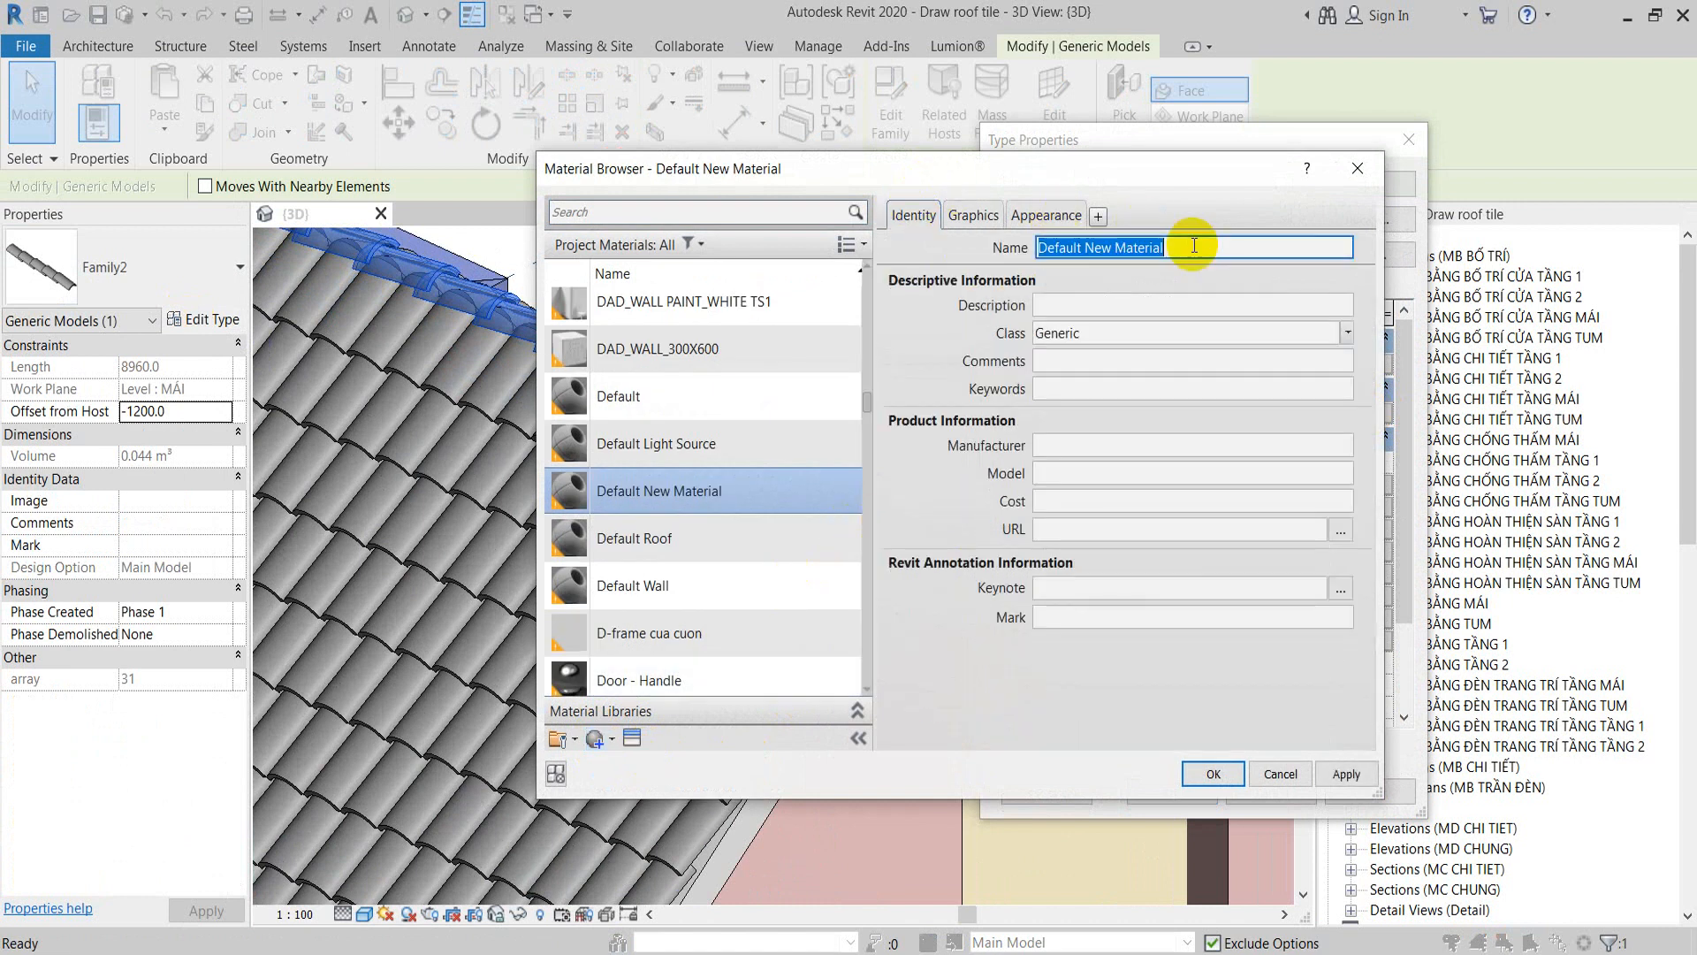
type("R-Tile 1")
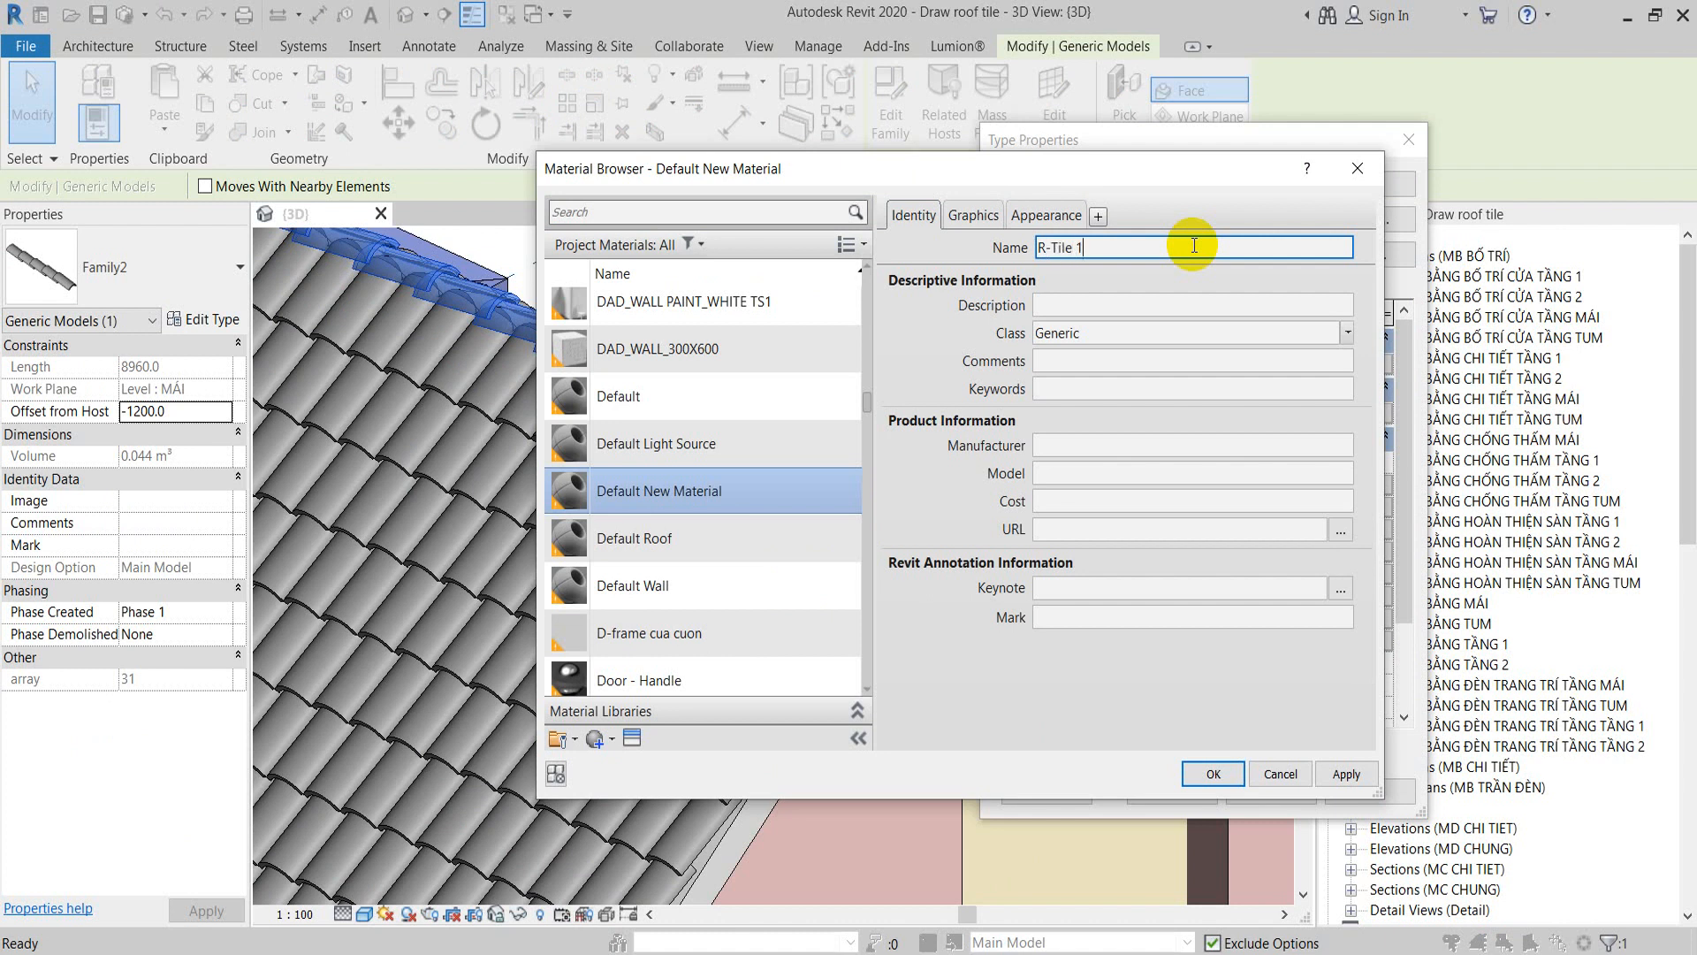
key("Return")
key("ctrl+c")
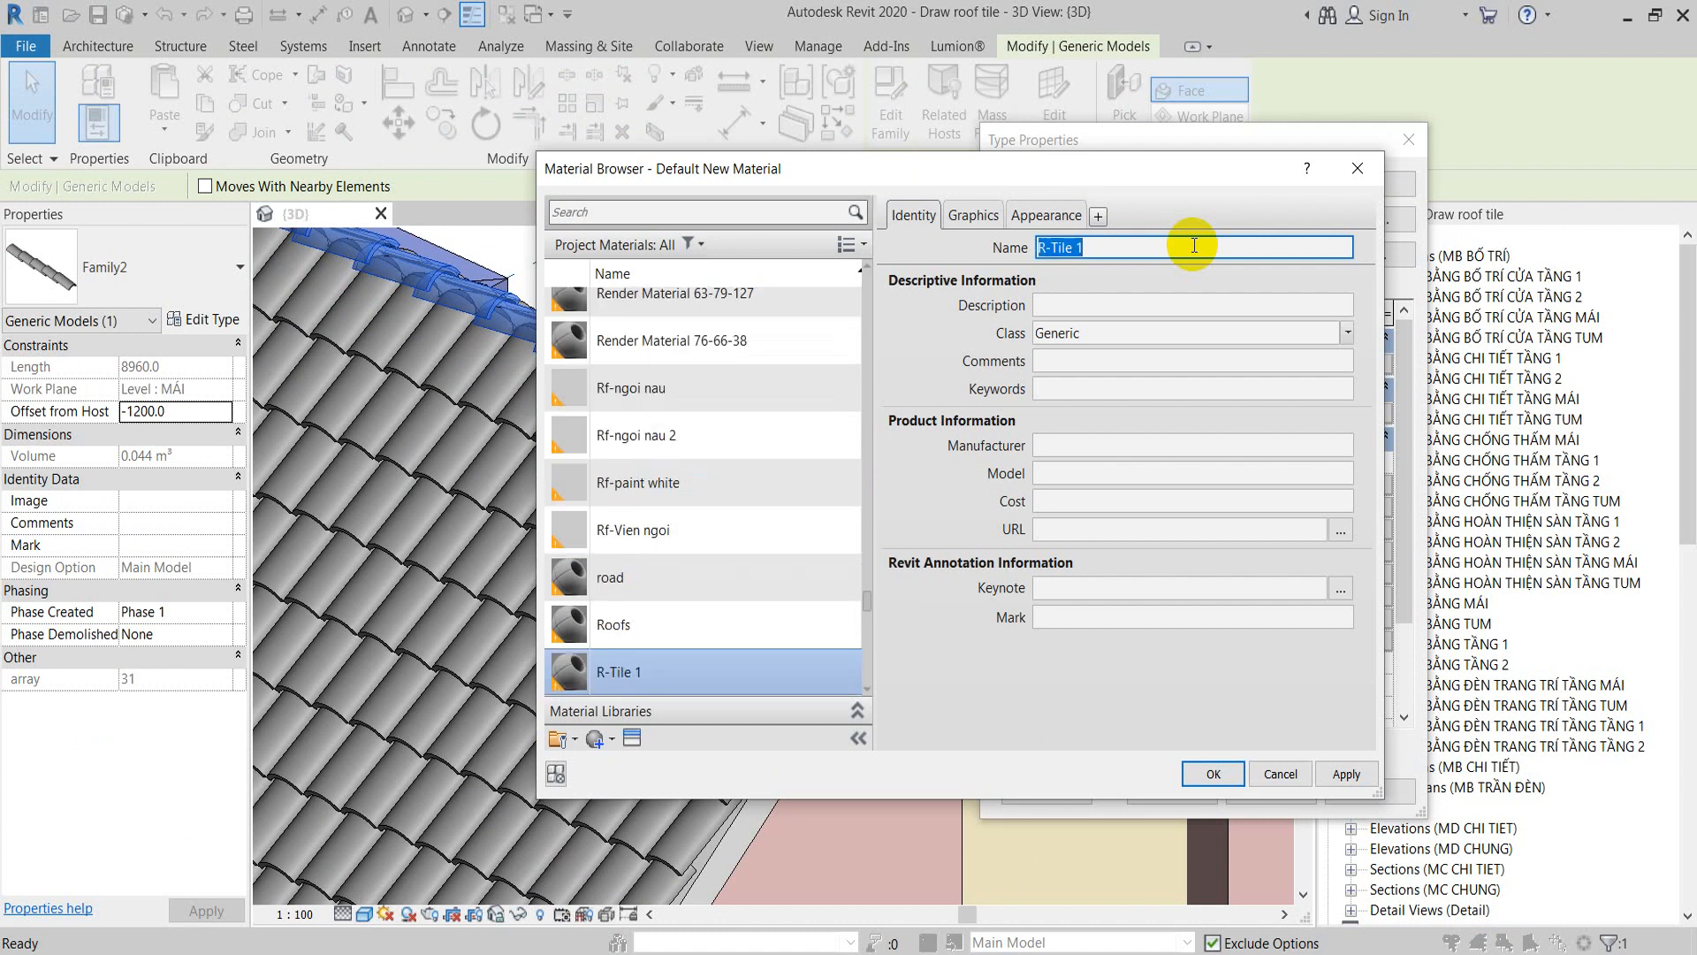
Step: Make R-Tile 1 use its render appearance for shading and duplicate its appearance asset under the name R-Tile 1
left_click(976, 215)
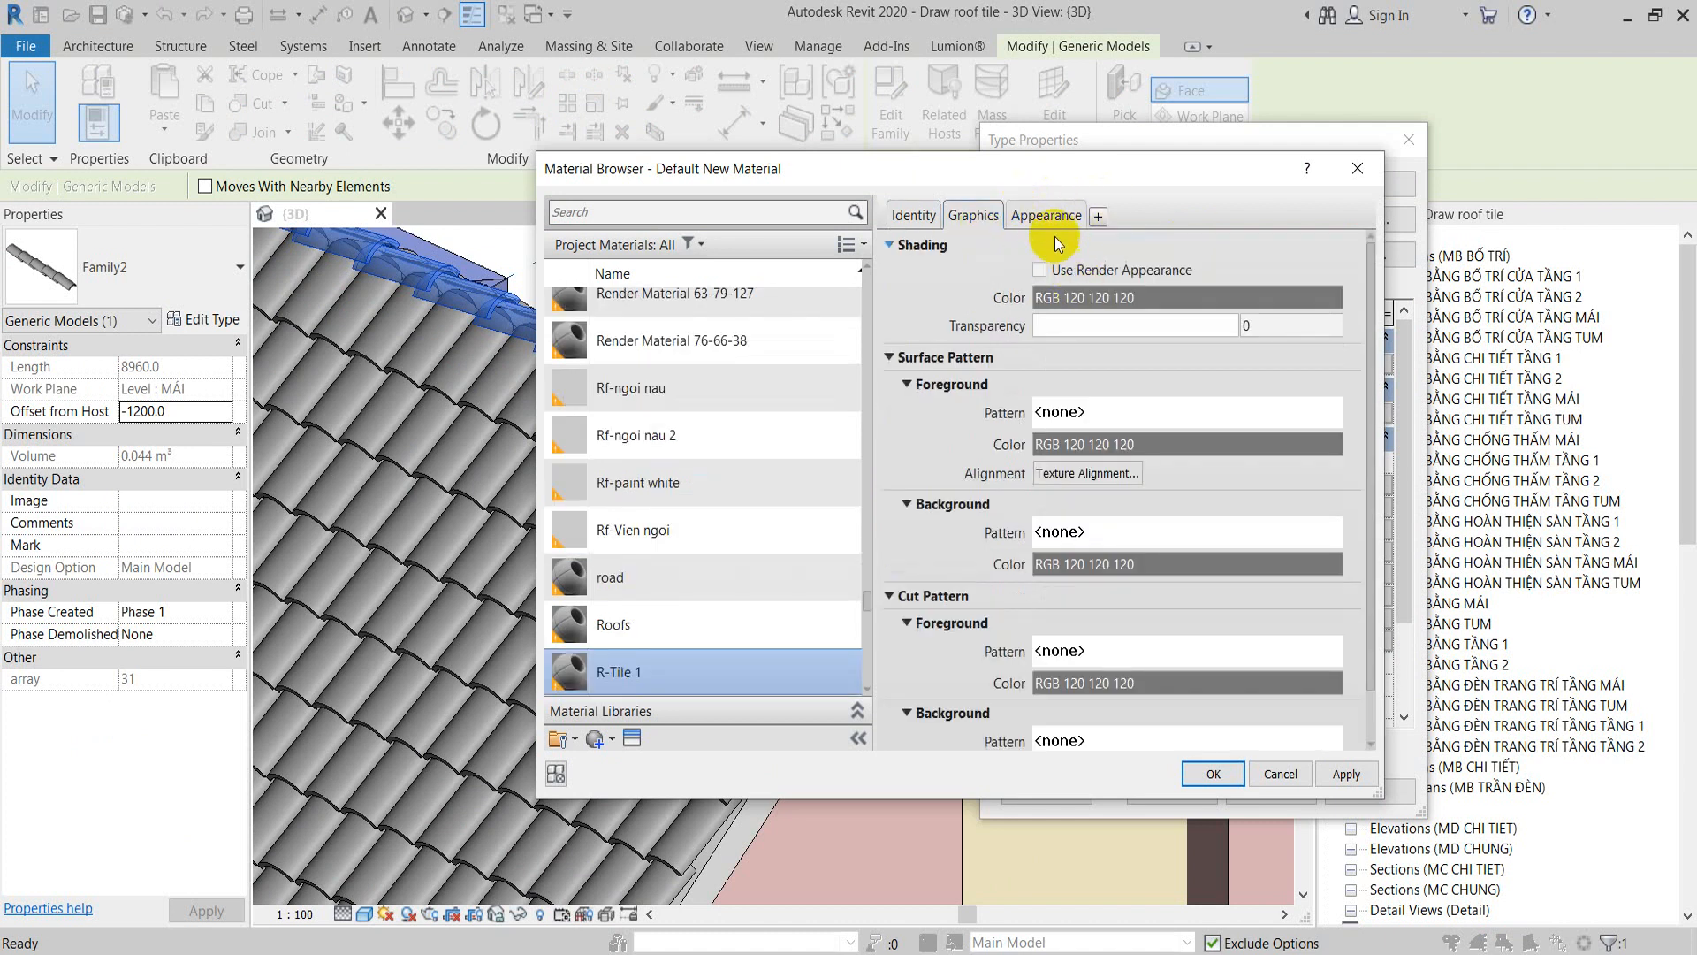
left_click(1039, 270)
left_click(1047, 215)
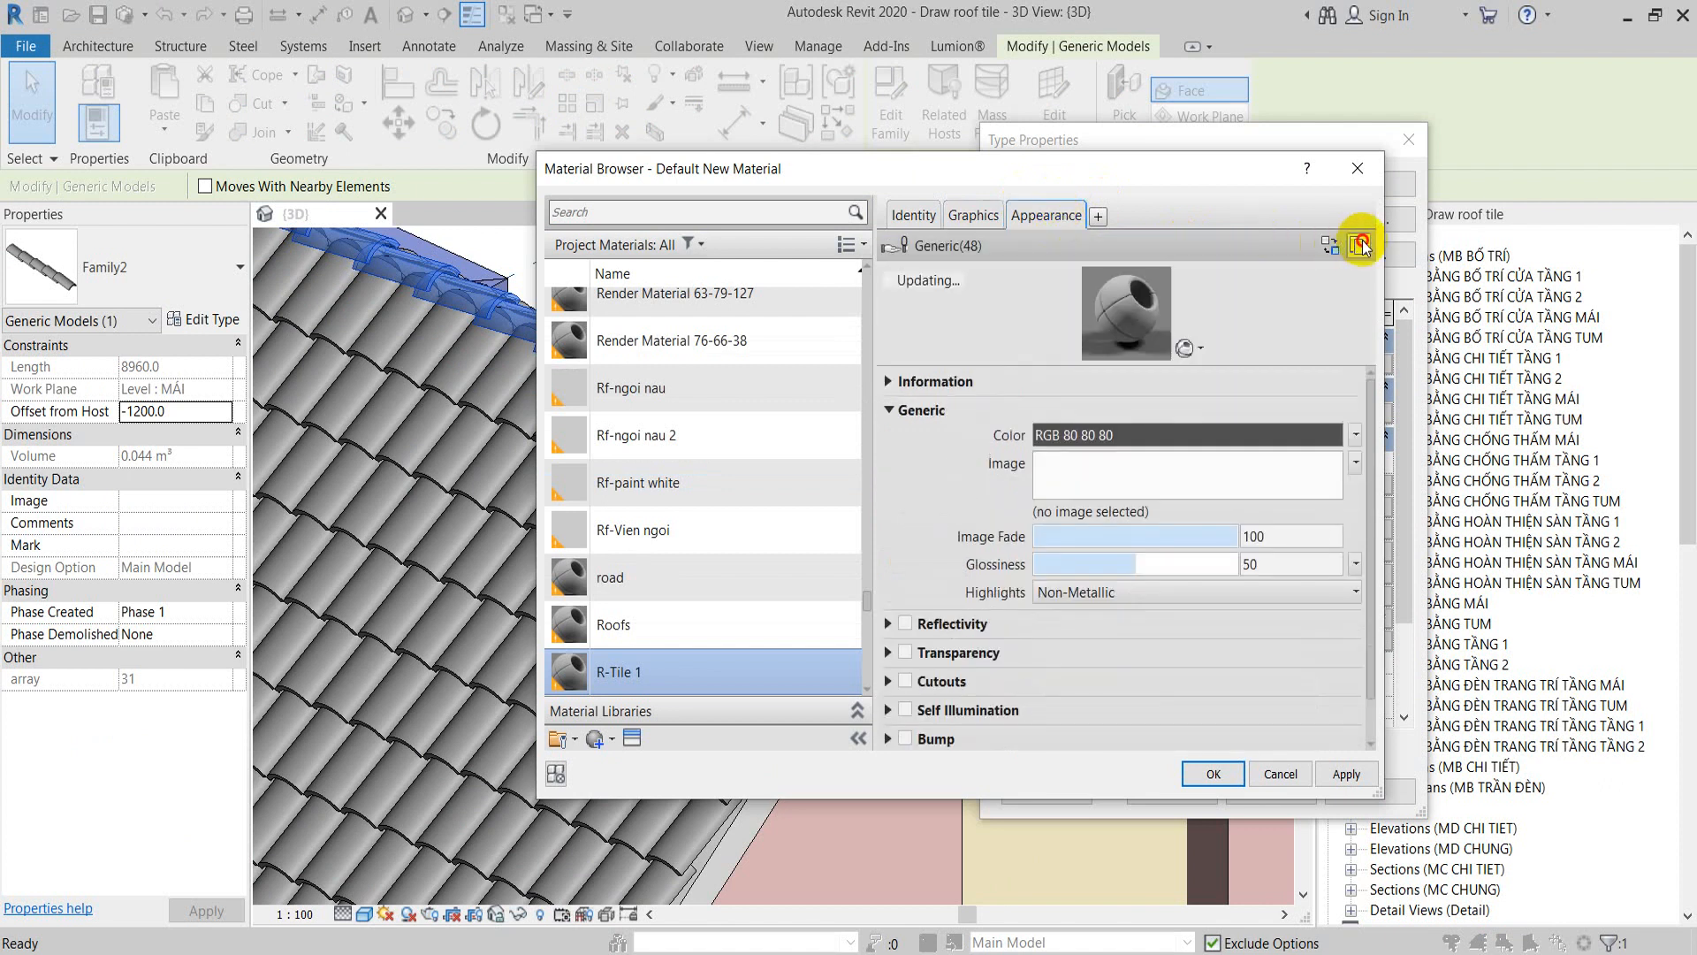
left_click(898, 378)
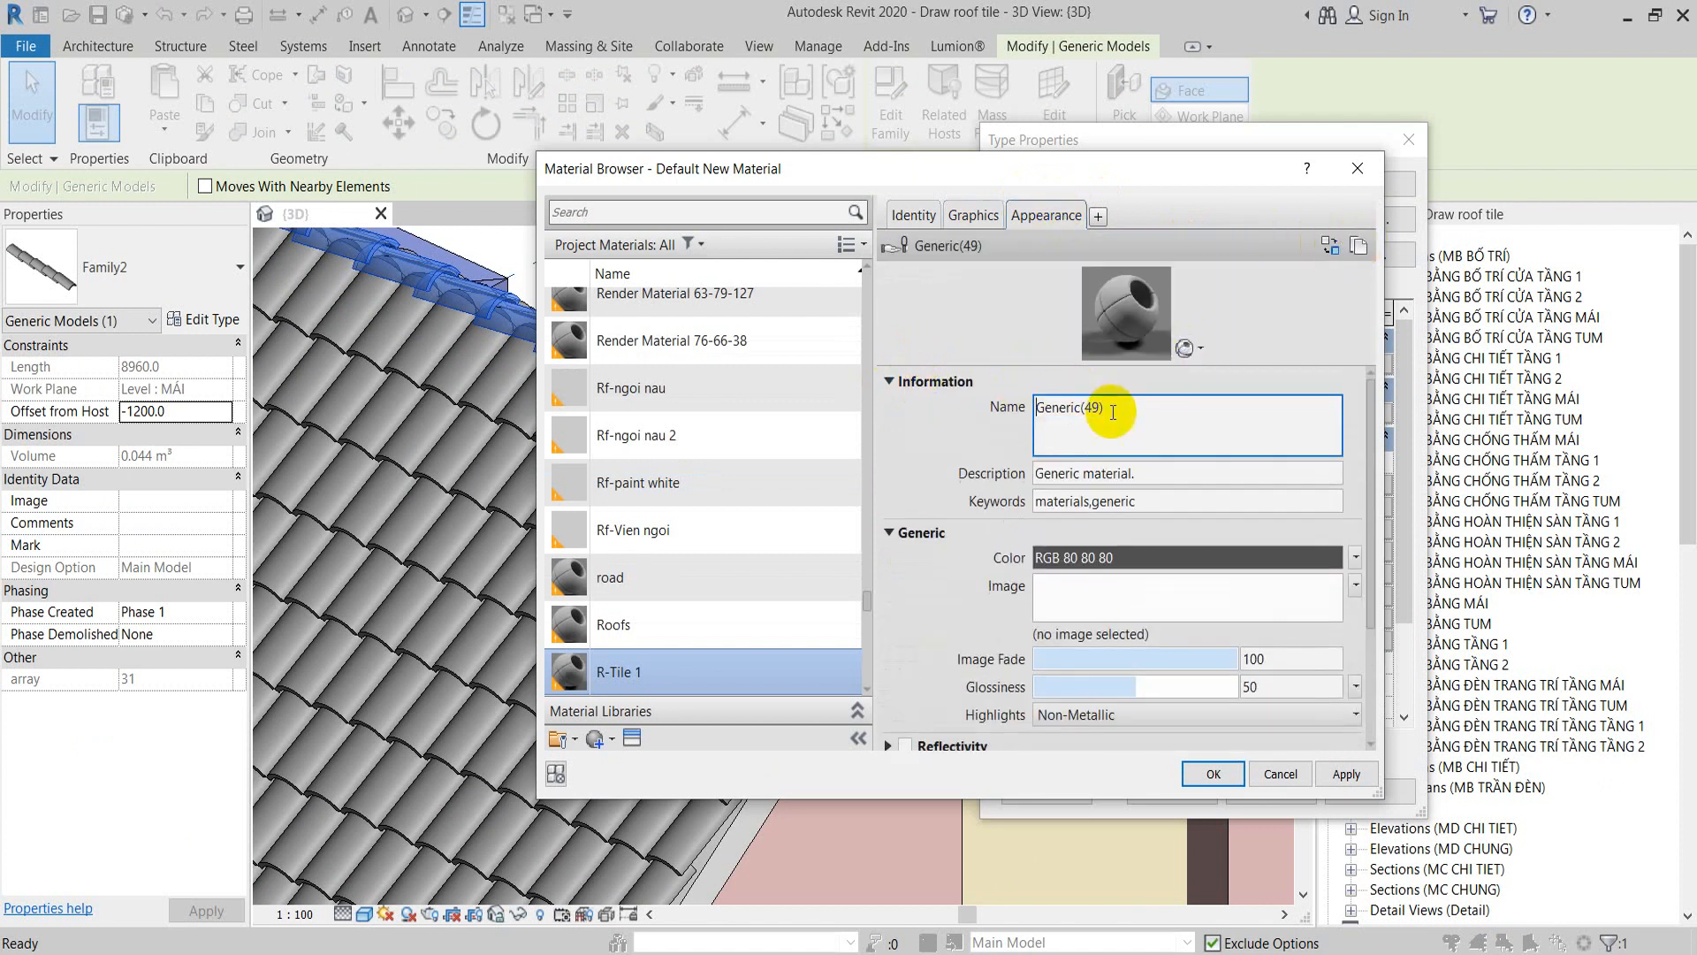
key("ctrl+v")
Step: Set the R-Tile 1 appearance color to brown, RGB 128 97 77
left_click(1138, 555)
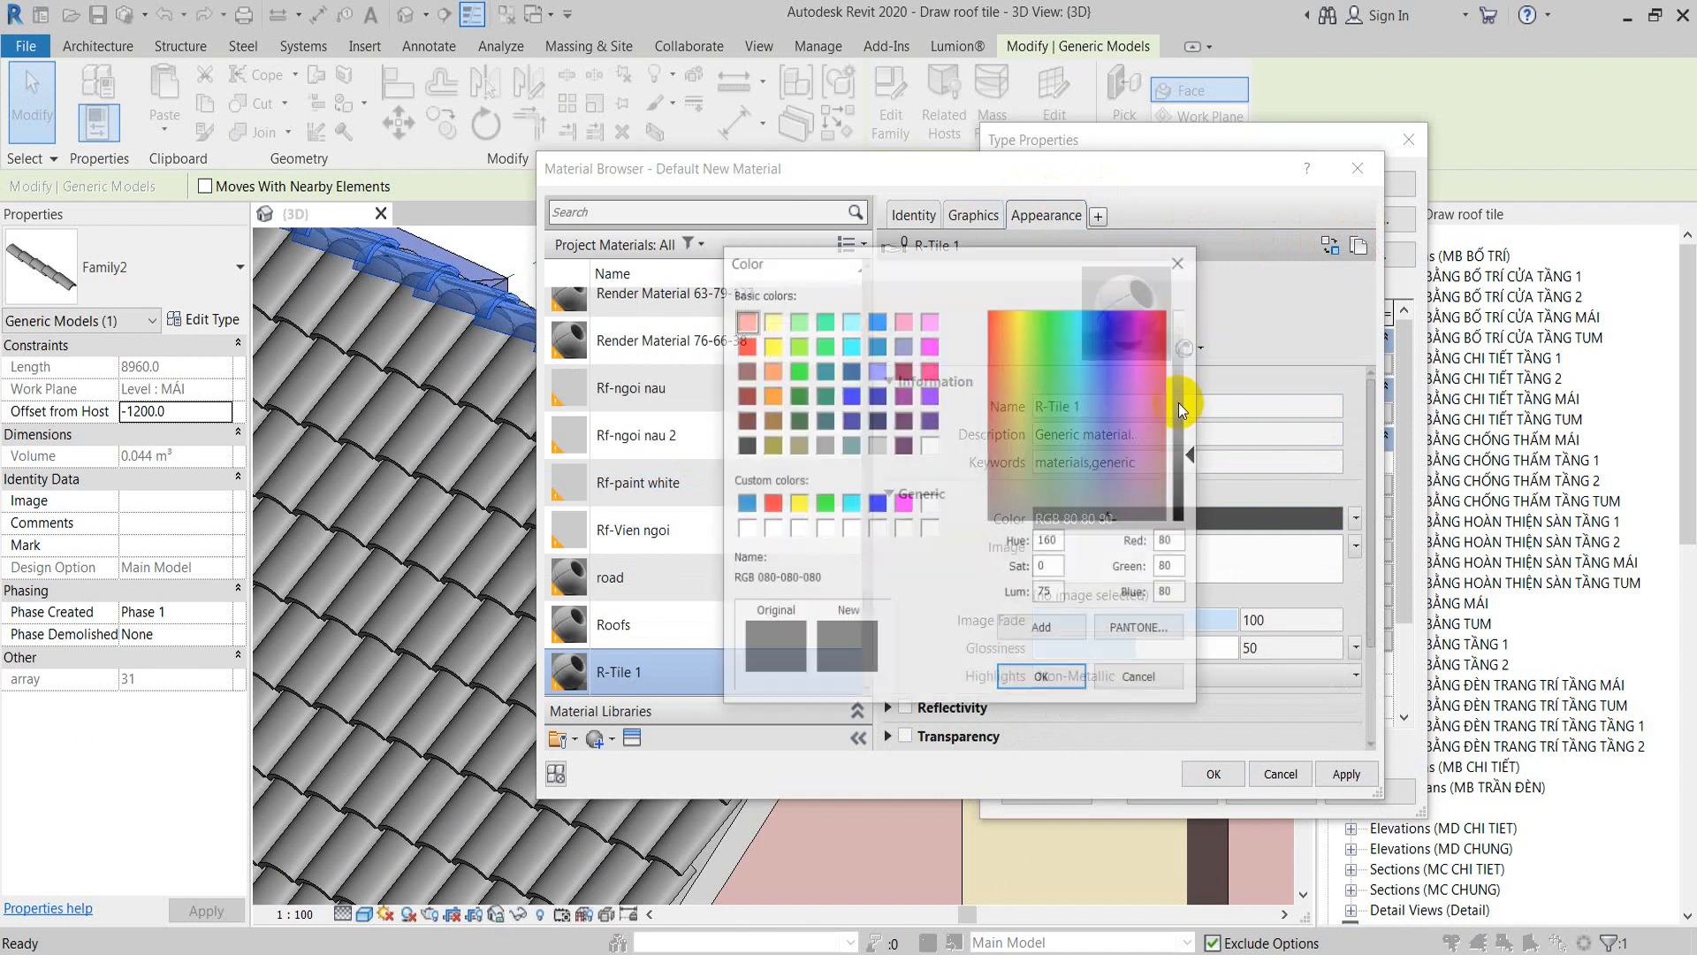
left_click_drag(1001, 472, 1000, 468)
left_click(1191, 436)
left_click(1061, 677)
Step: Apply R-Tile 1 as the Materials type parameter of the Family2 ridge tiles and deselect them
left_click(1346, 774)
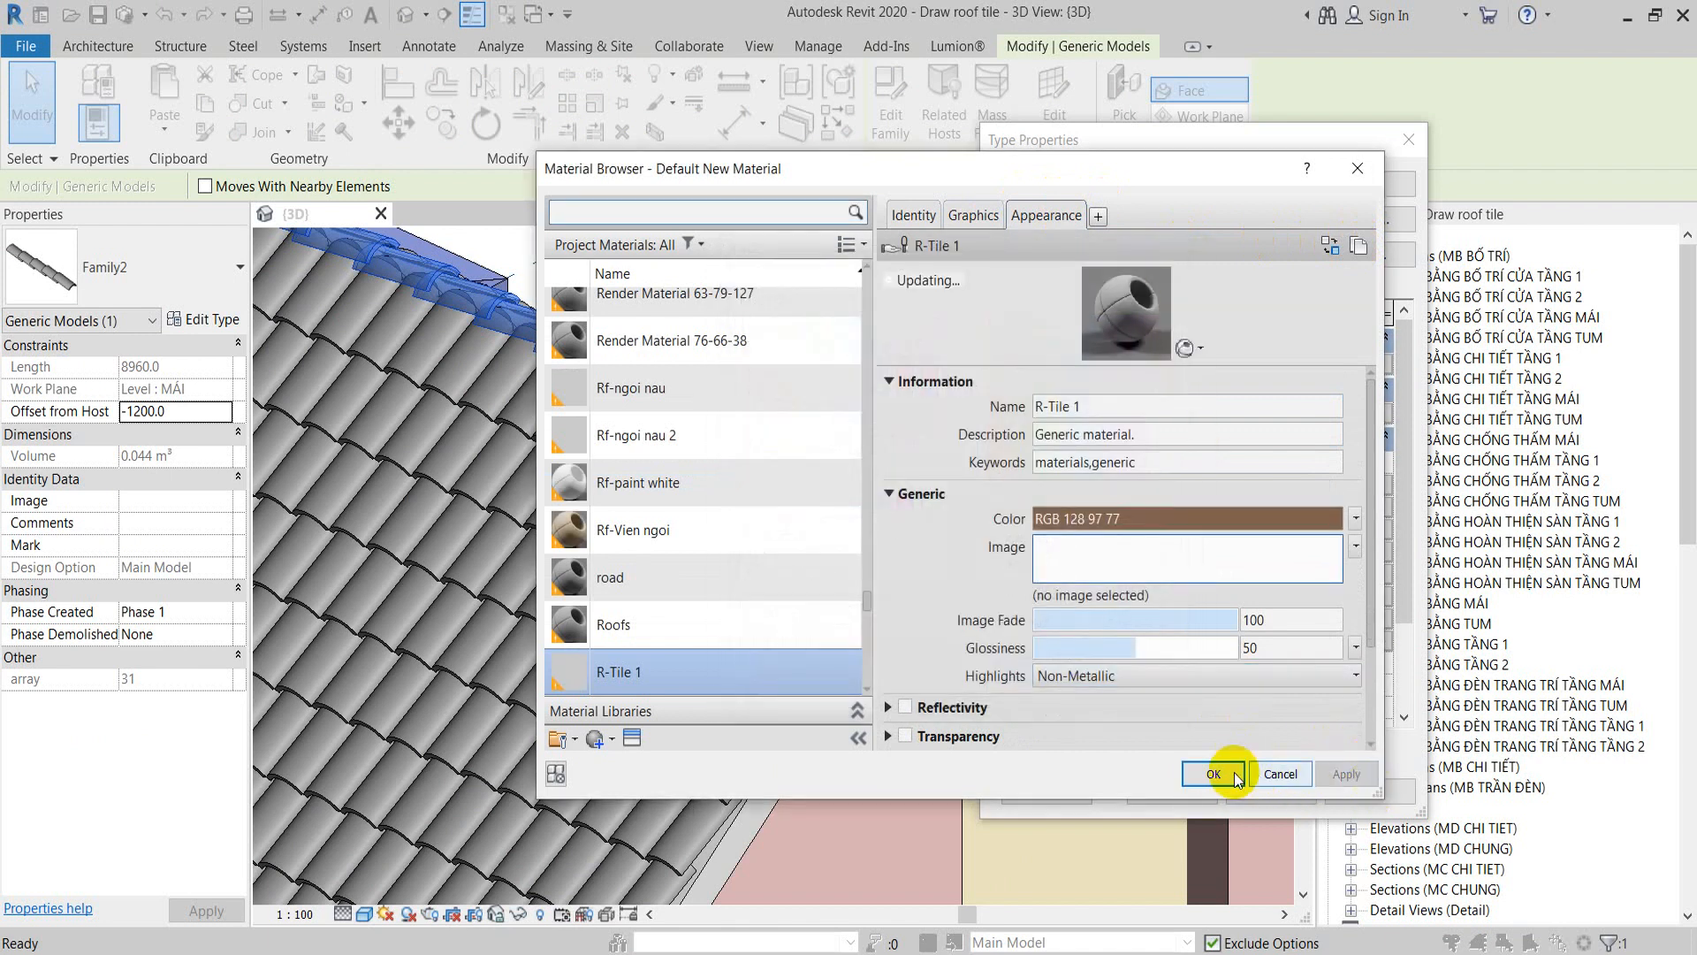
left_click(1218, 774)
left_click(1358, 789)
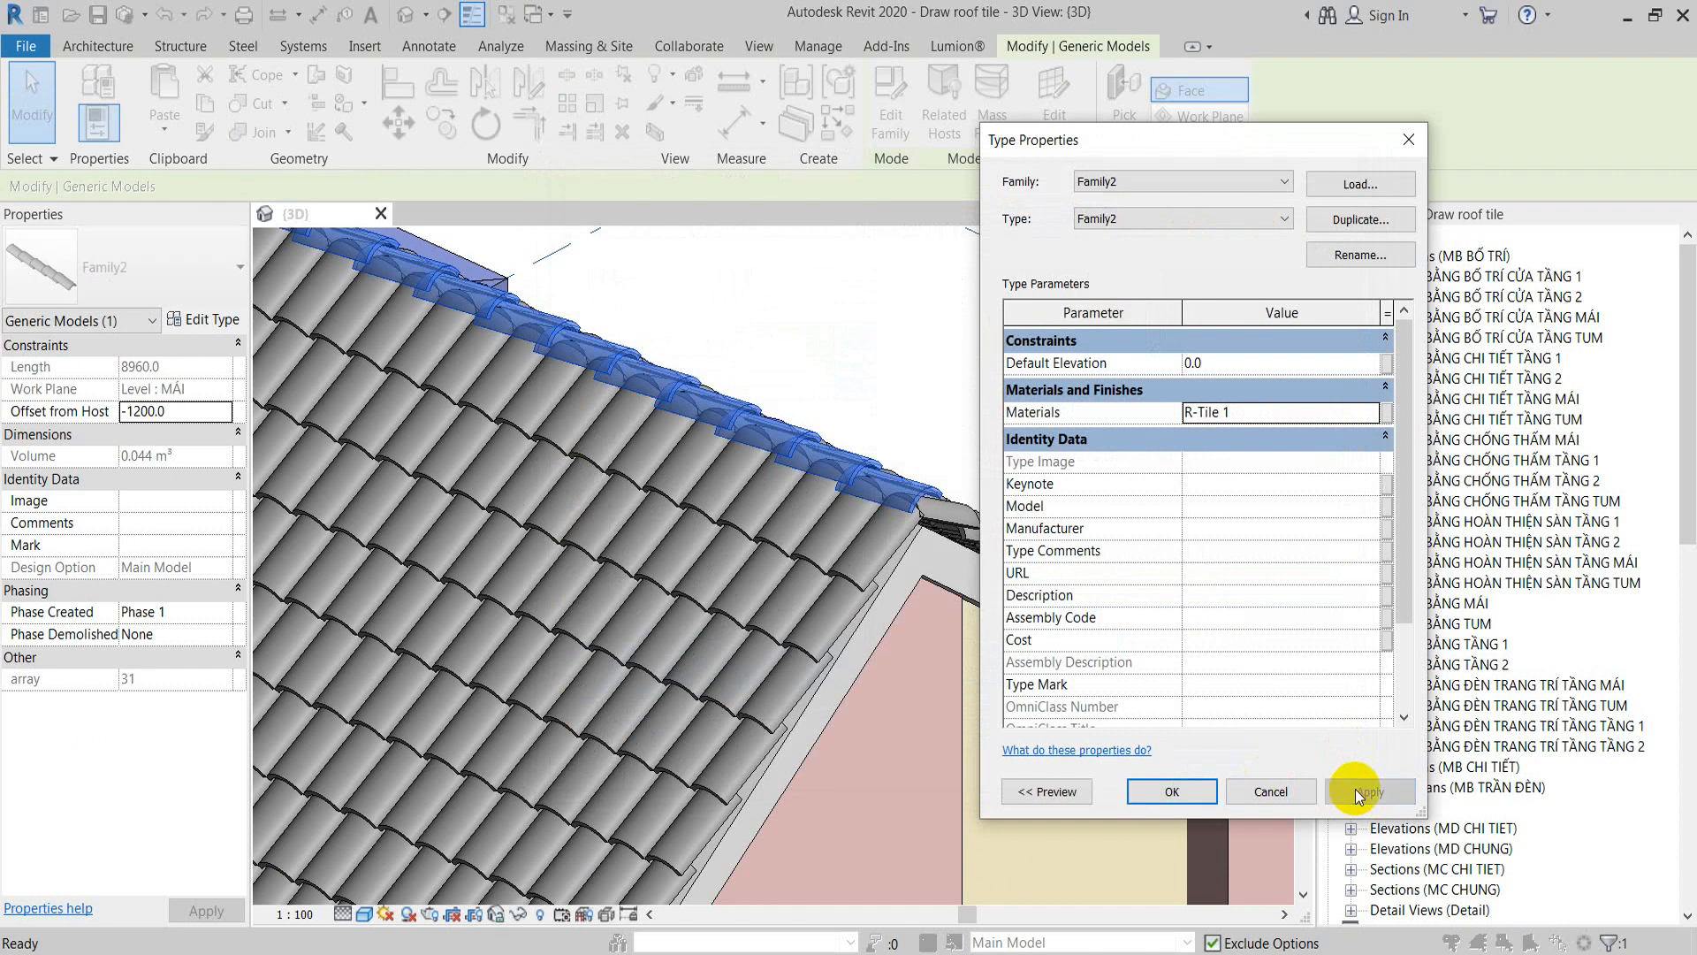
left_click(1183, 792)
left_click(852, 338)
Step: From the Materials type parameter of a Family1 roof tile panel, duplicate material R-Tile 1 and name the copy R-Tile 2
left_click(882, 539)
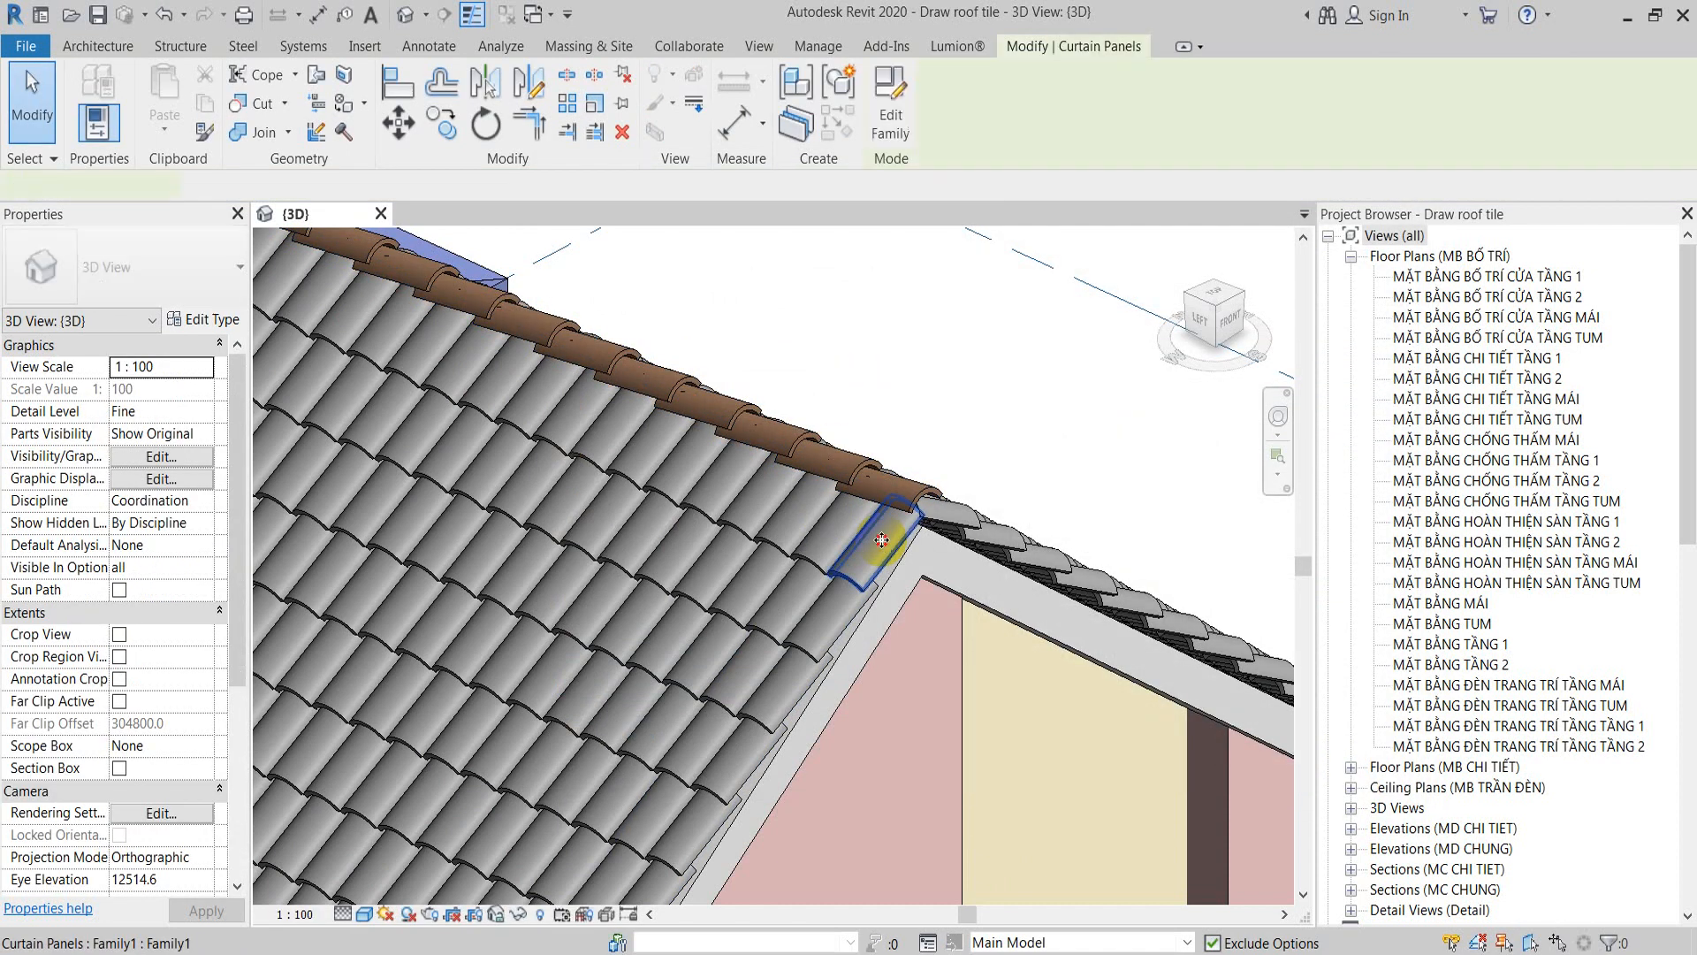
left_click(205, 319)
left_click(1281, 434)
left_click(1373, 434)
left_click(597, 739)
left_click(621, 783)
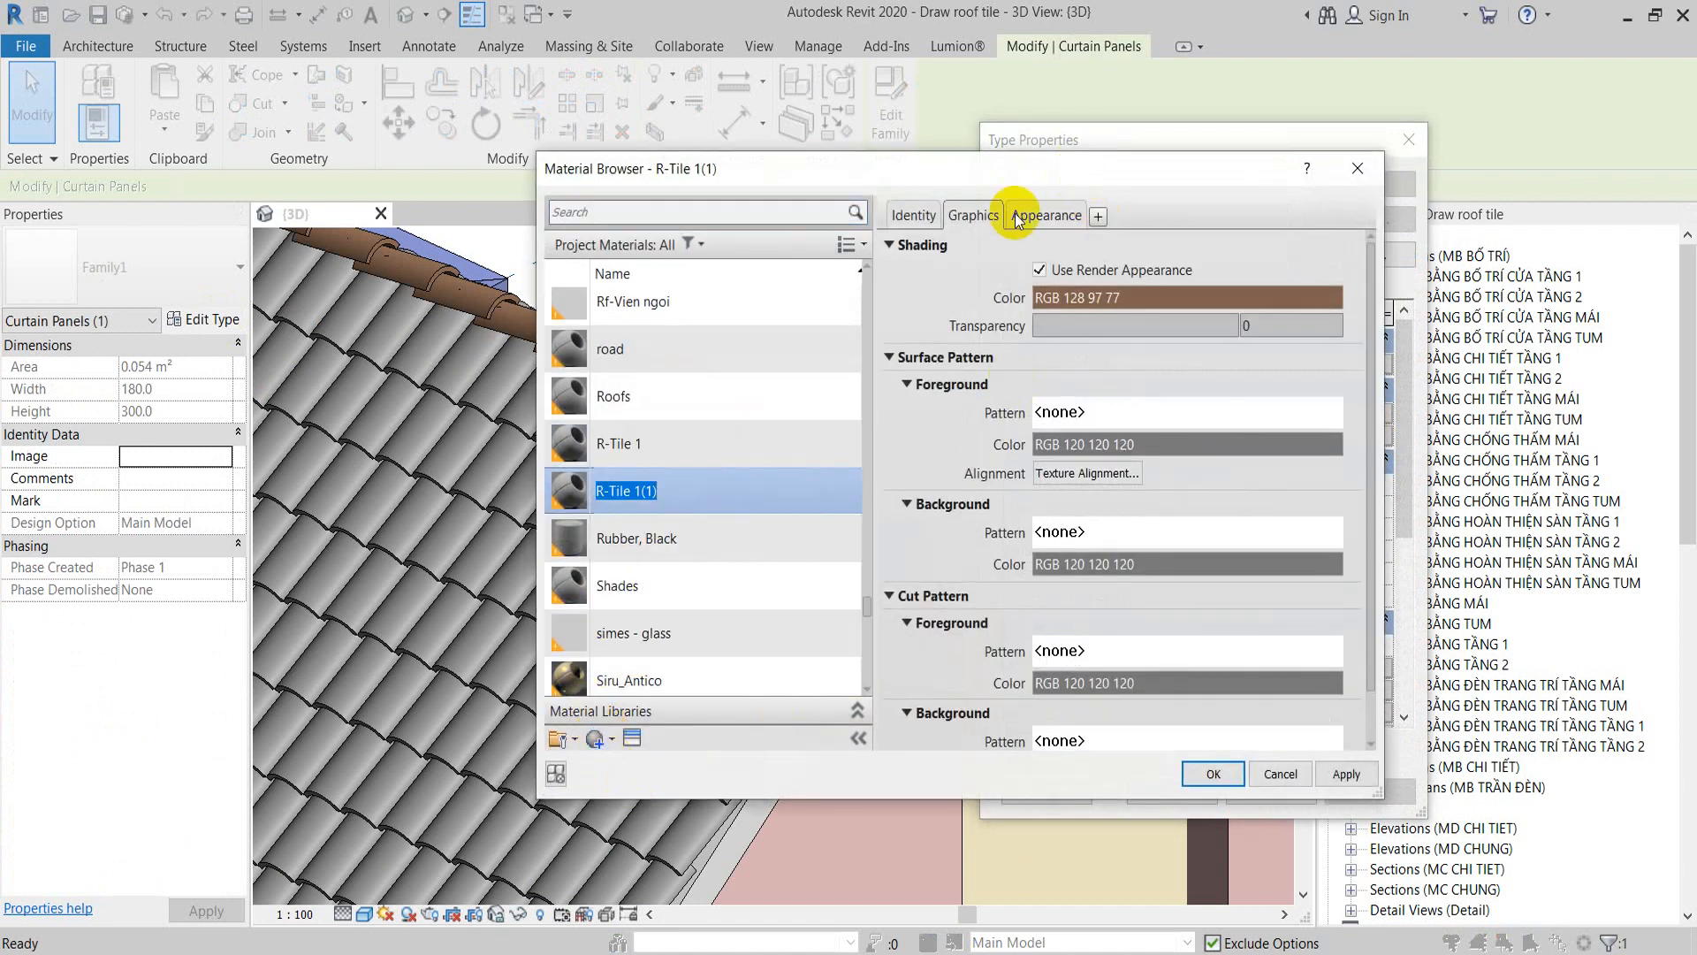
left_click(915, 216)
left_click_drag(1105, 248, 1072, 247)
type("2")
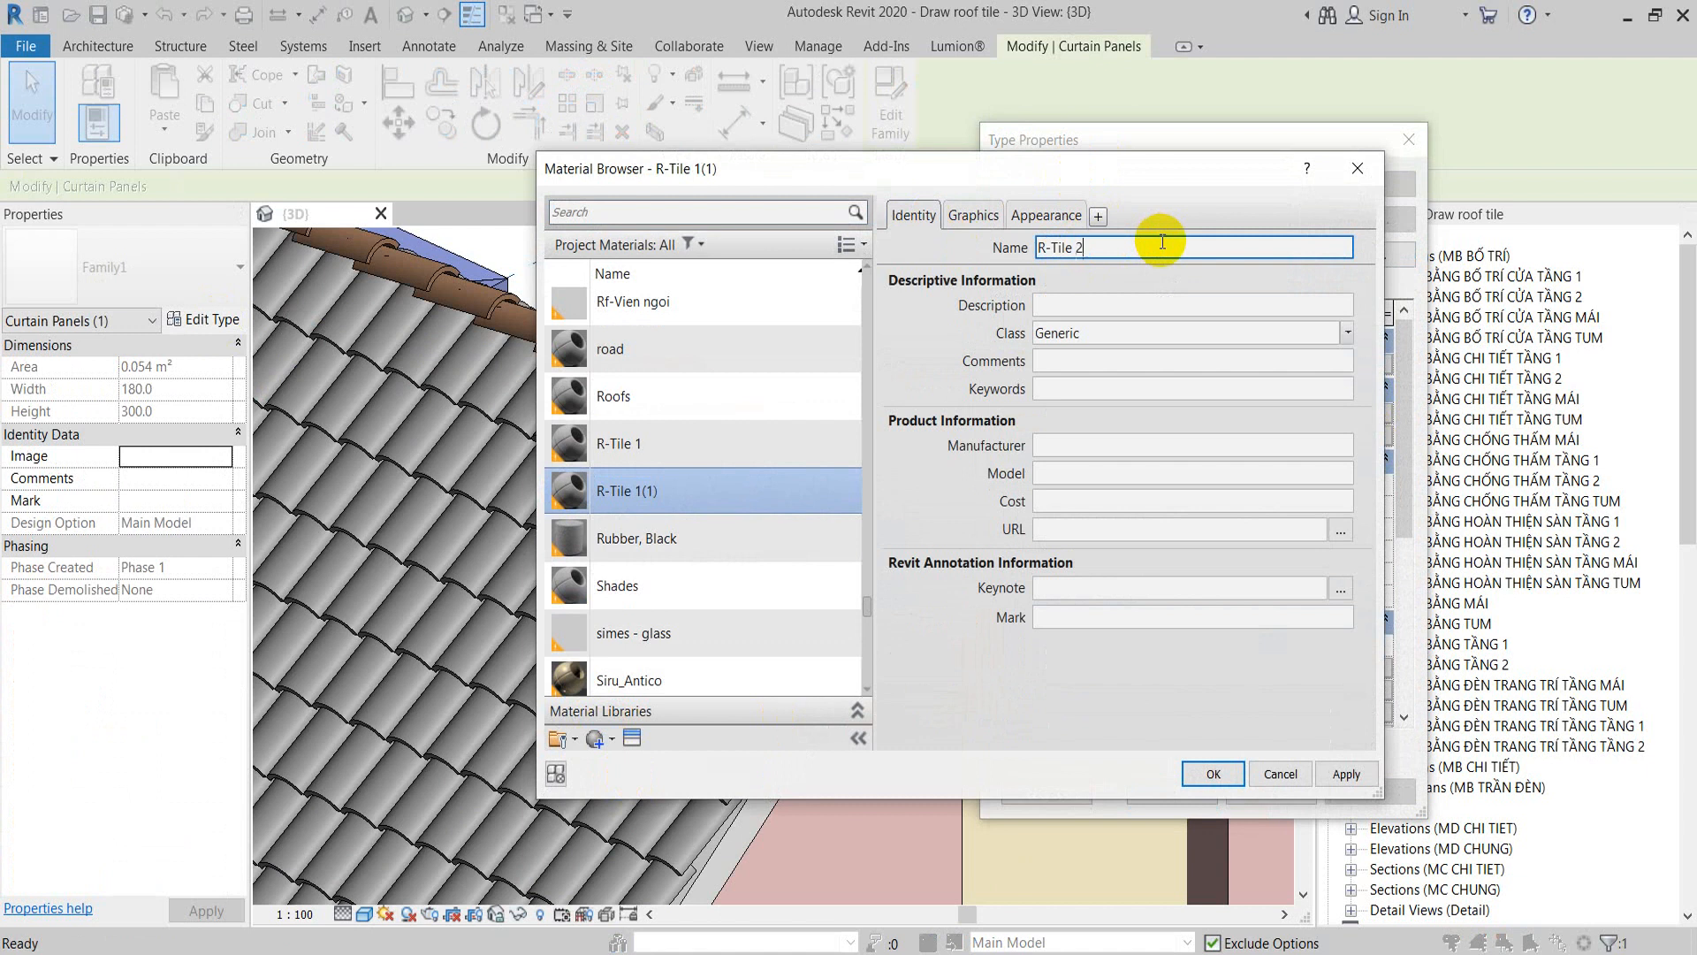
Step: Duplicate the appearance asset as R-Tile 2 and set its color to light beige, RGB 202 181 166
left_click(1057, 216)
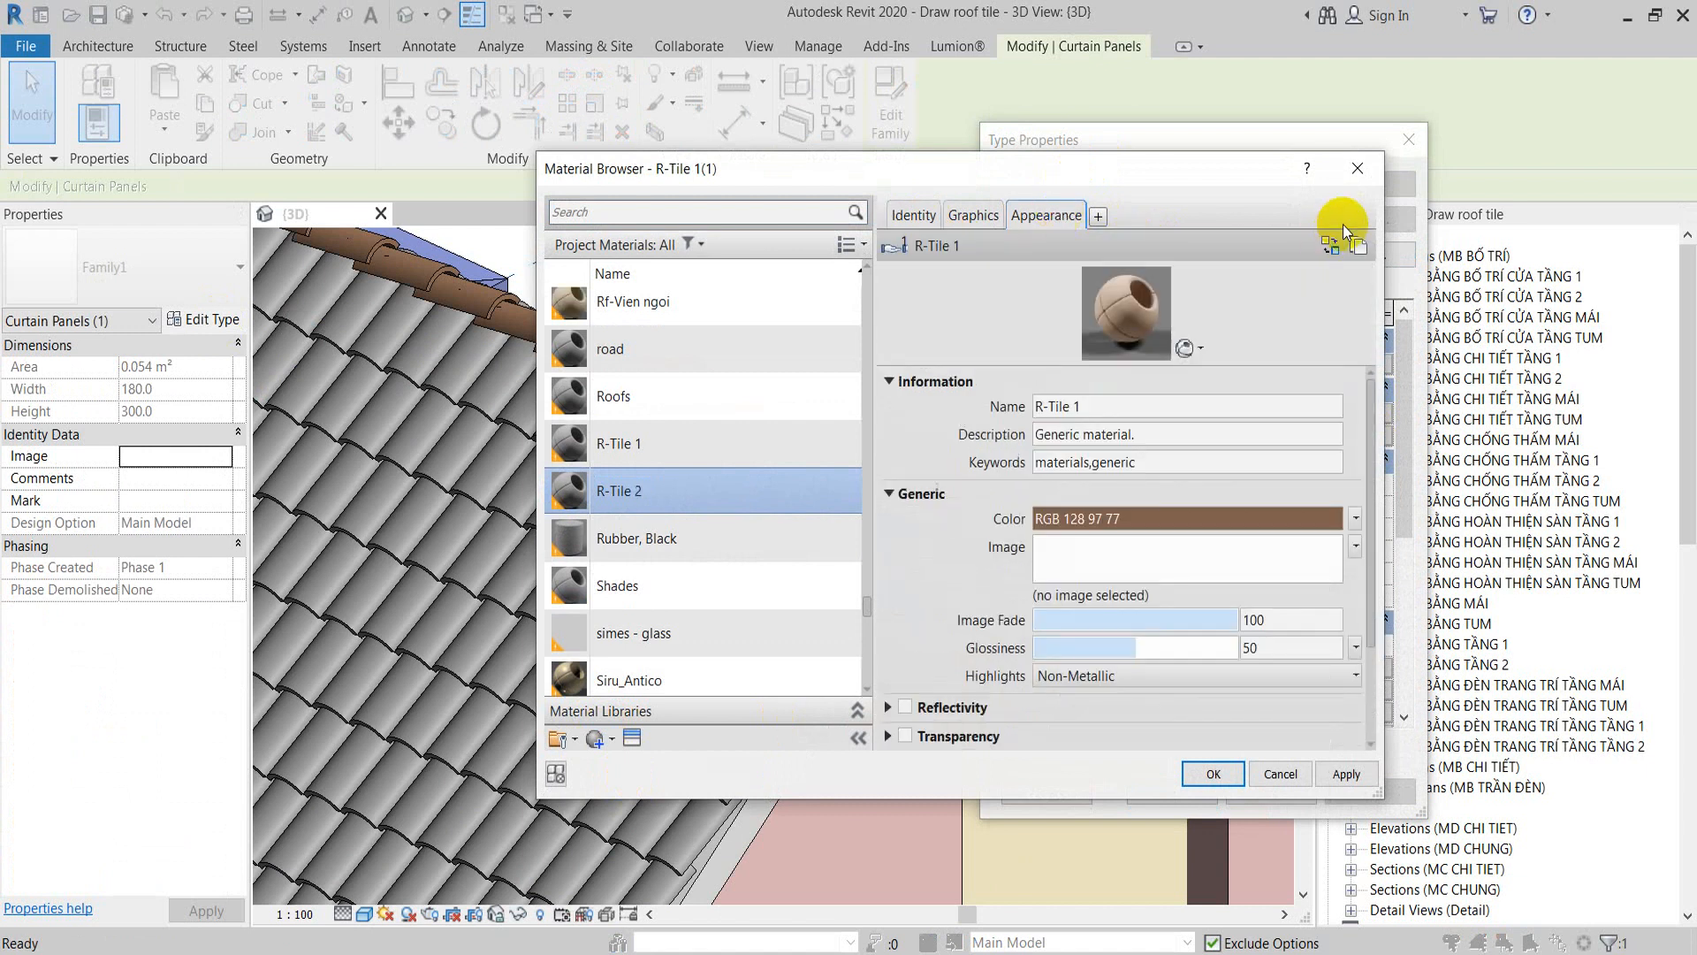
left_click(1358, 245)
left_click(1138, 412)
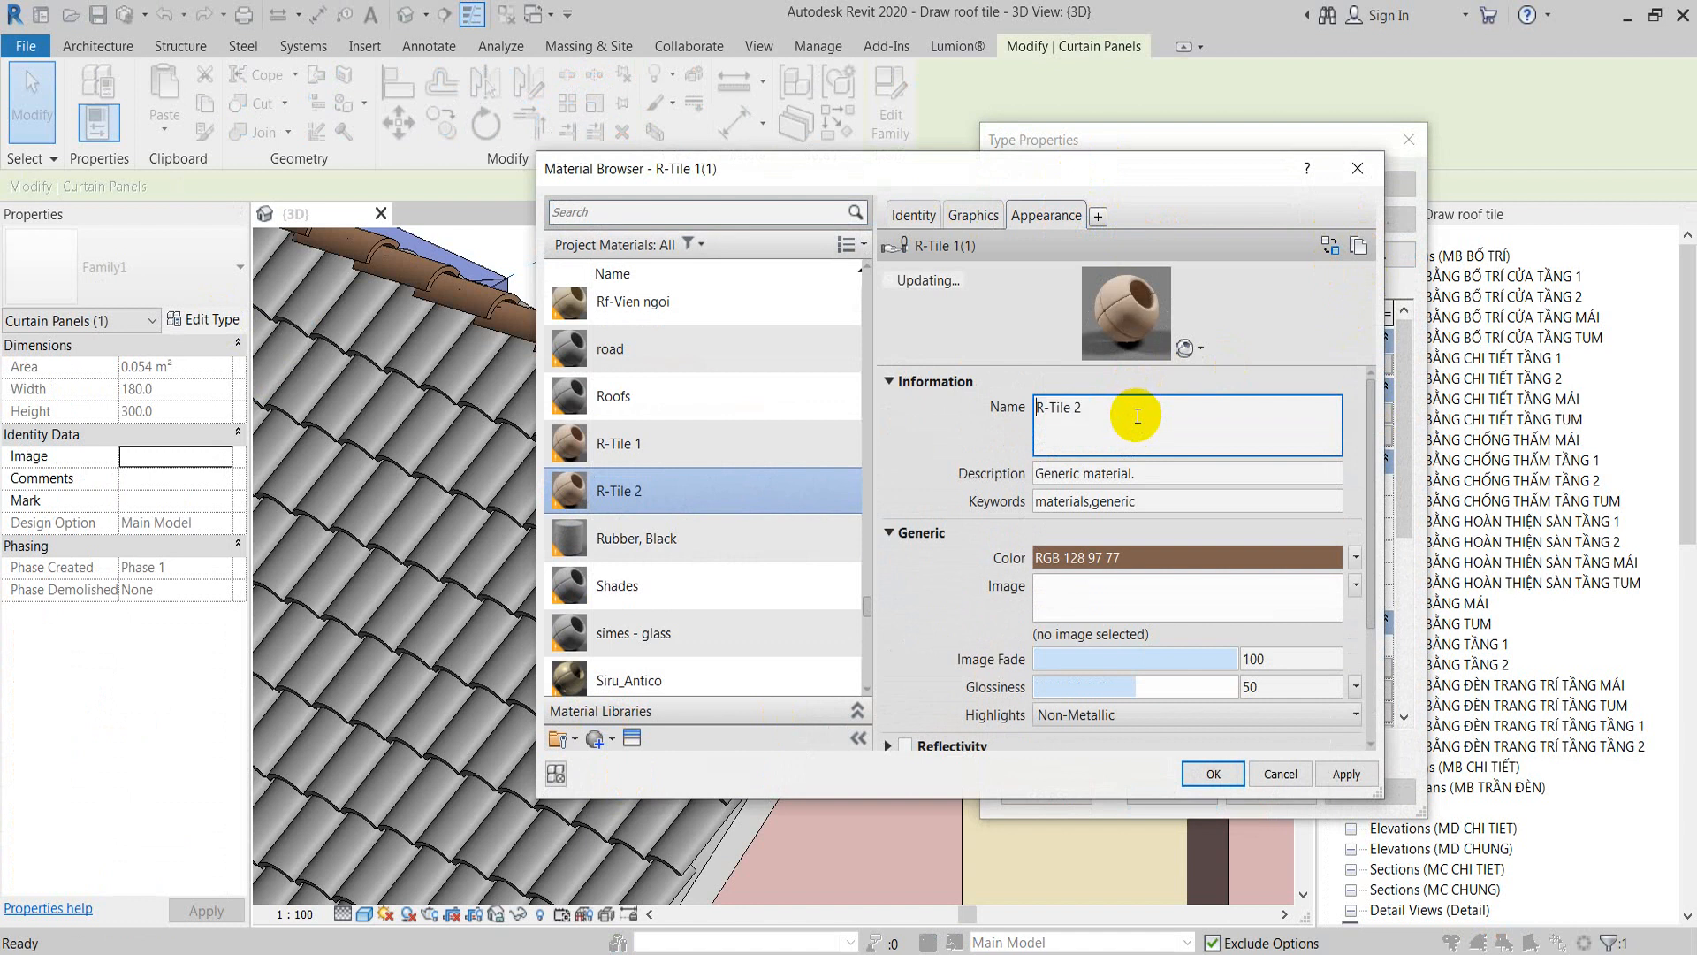
left_click(1147, 557)
left_click(1183, 371)
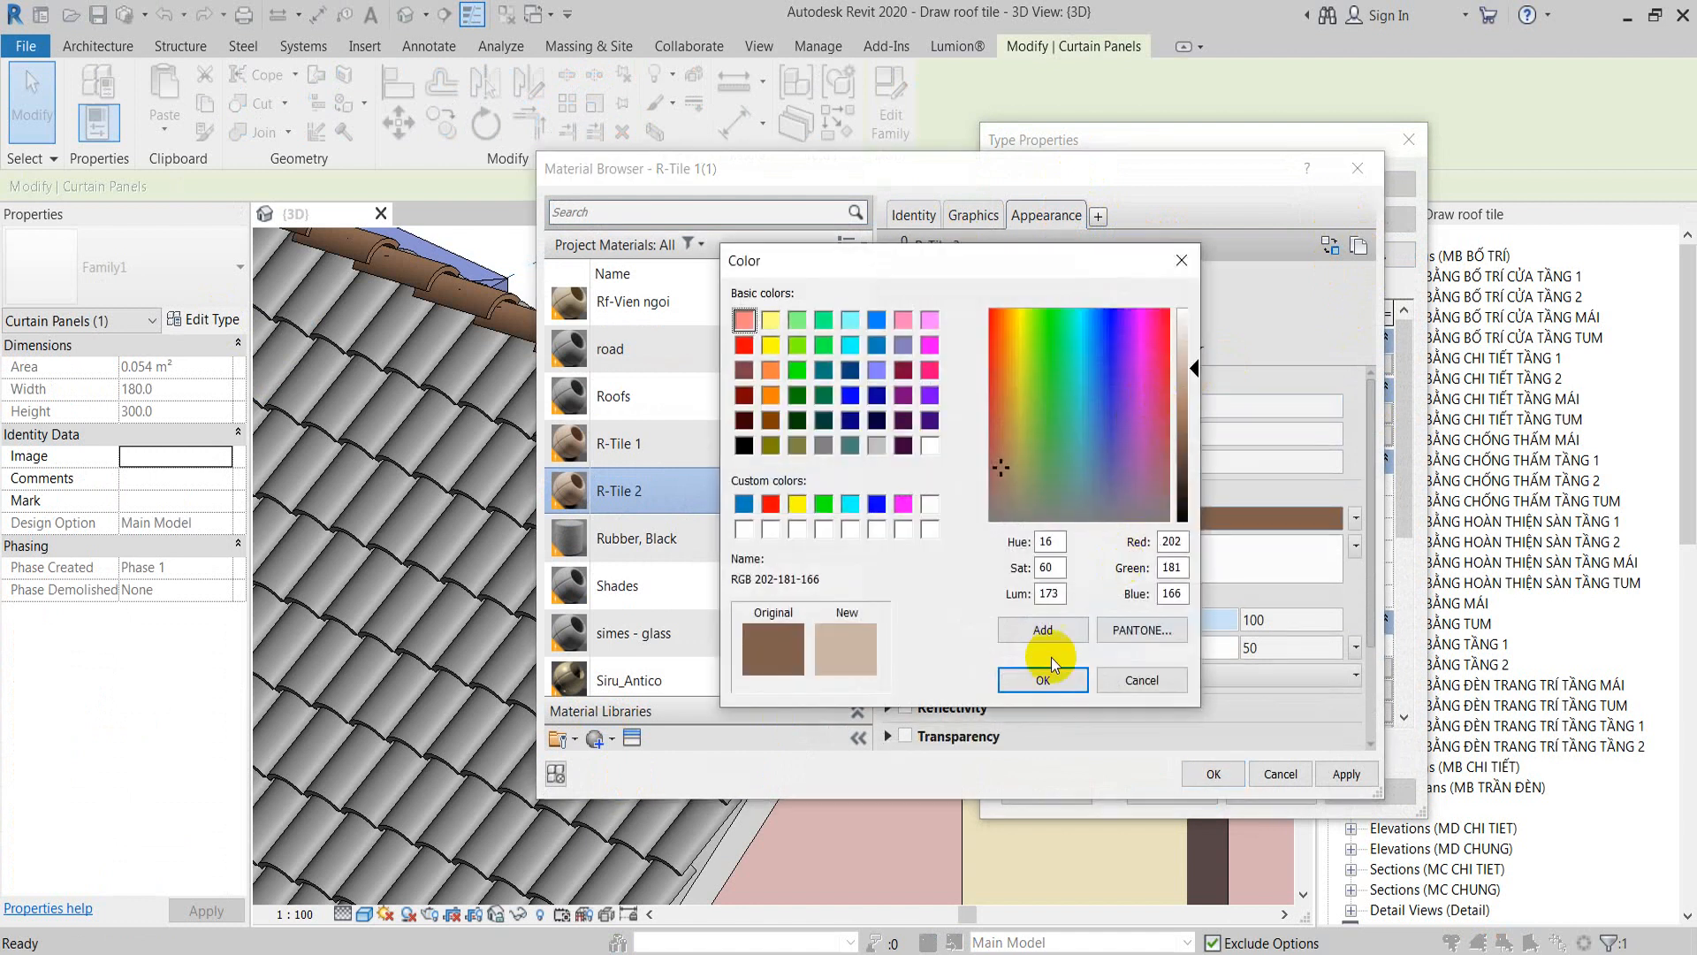
left_click(1041, 679)
Step: Apply R-Tile 2 as the Materials type parameter of the Family1 roof tiles and deselect the panel
left_click(1346, 774)
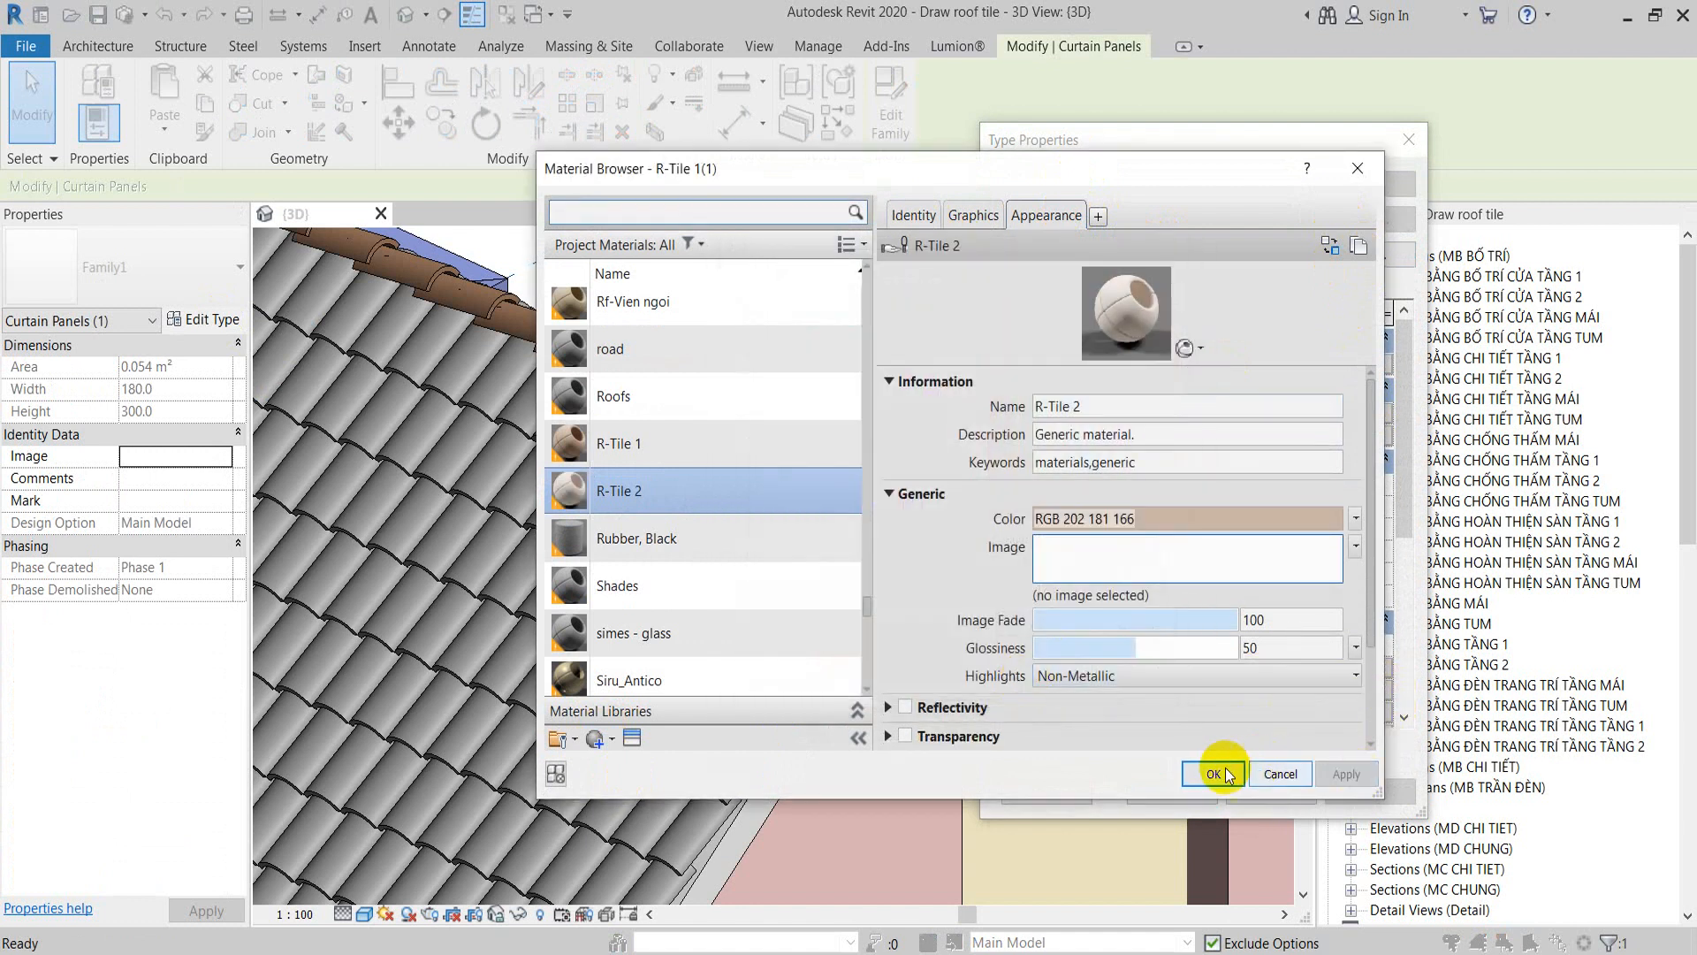
left_click(1214, 774)
left_click(1348, 786)
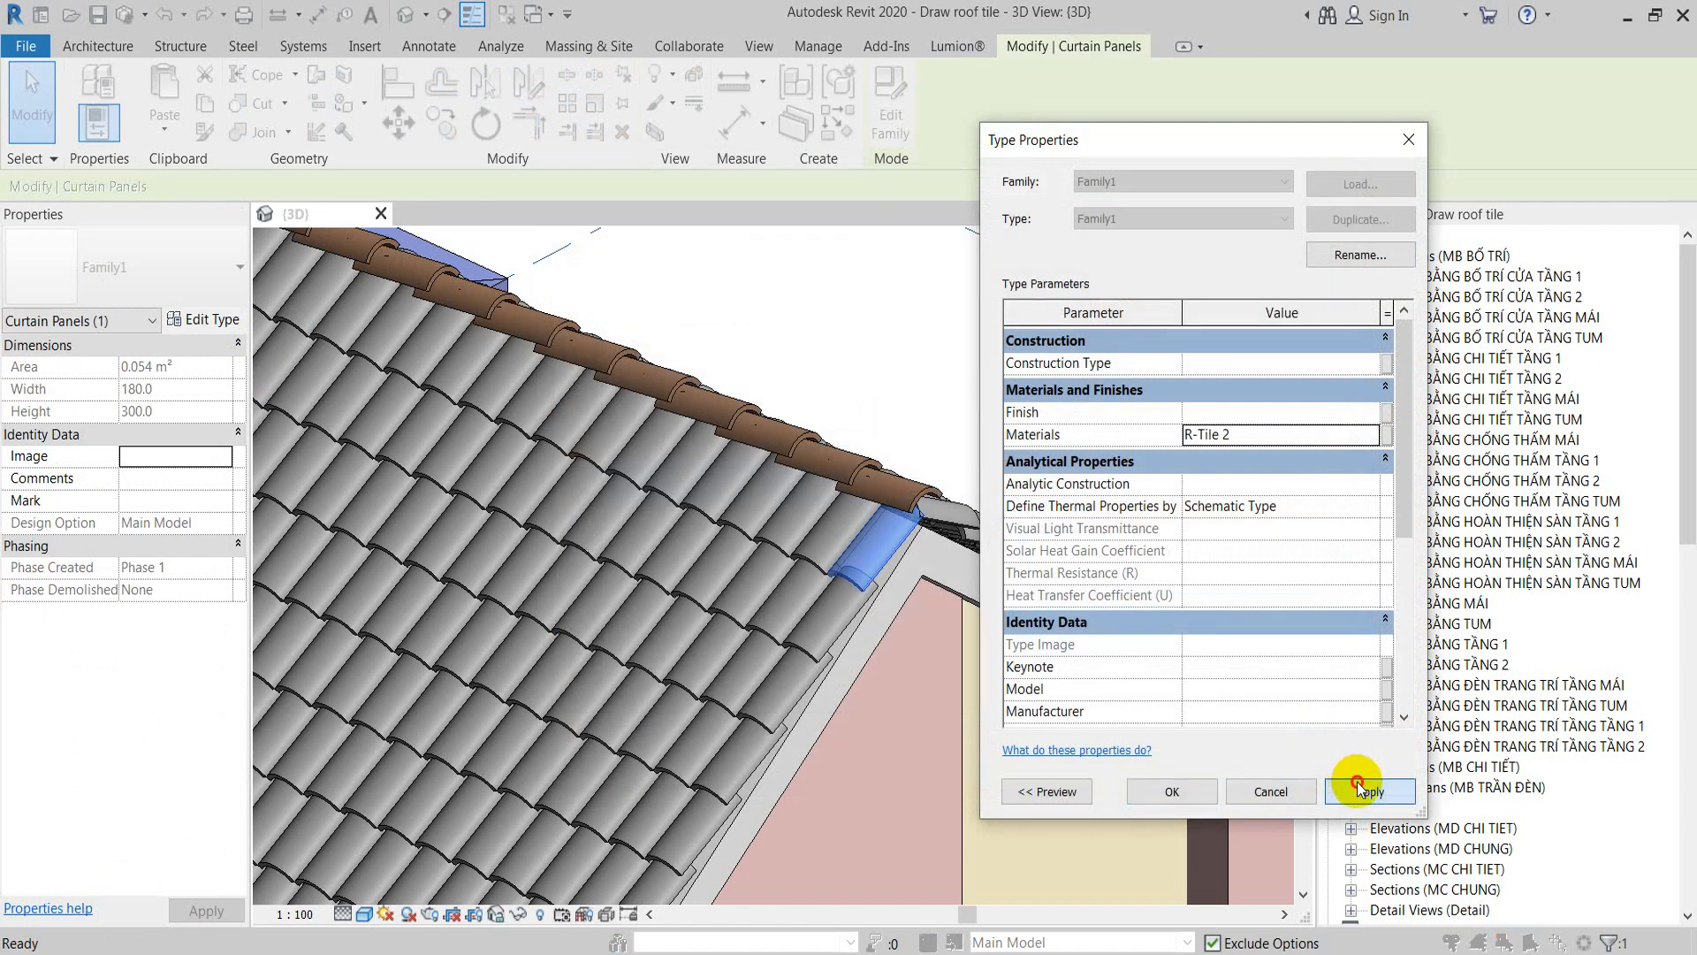
left_click(1184, 787)
left_click(992, 437)
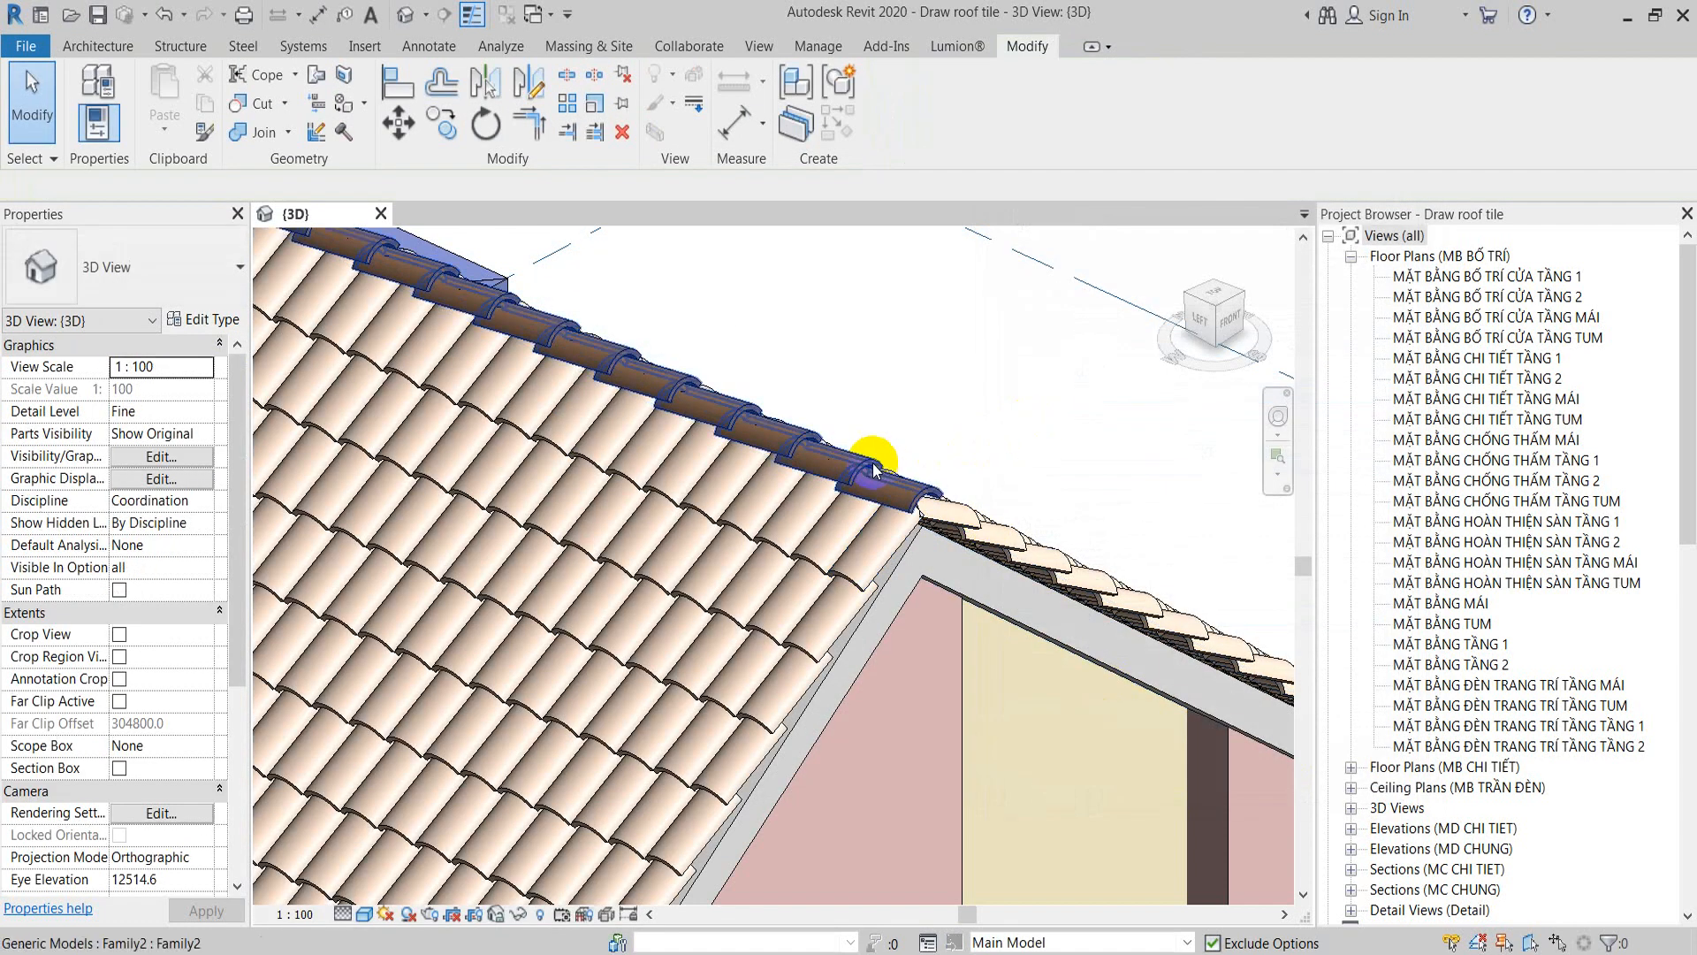
Step: Temporarily isolate the two tiled roof slopes in the 3D view
scroll(953, 412, "down", 4)
scroll(1123, 470, "up", 5)
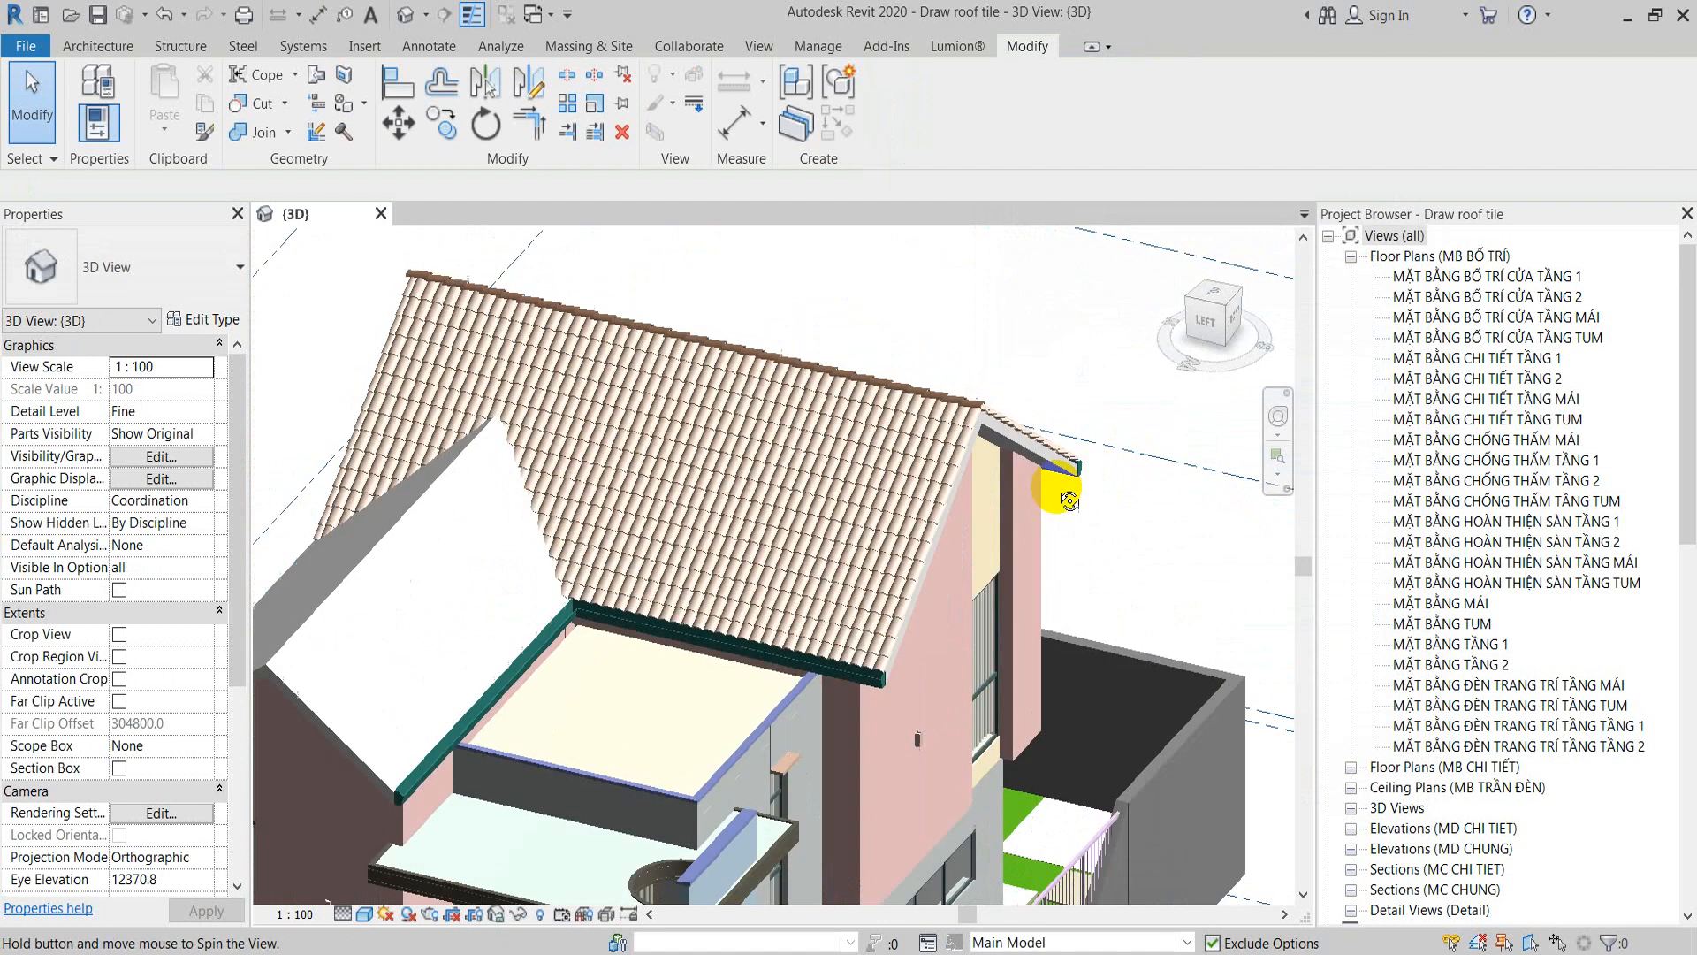
left_click(905, 409)
left_click(907, 410, "ctrl")
key("h")
key("i")
key("Escape")
Step: From the Left view, select the tiles along the roof's gable edge and filter the selection to Curtain Panels only
scroll(909, 413, "down", 2)
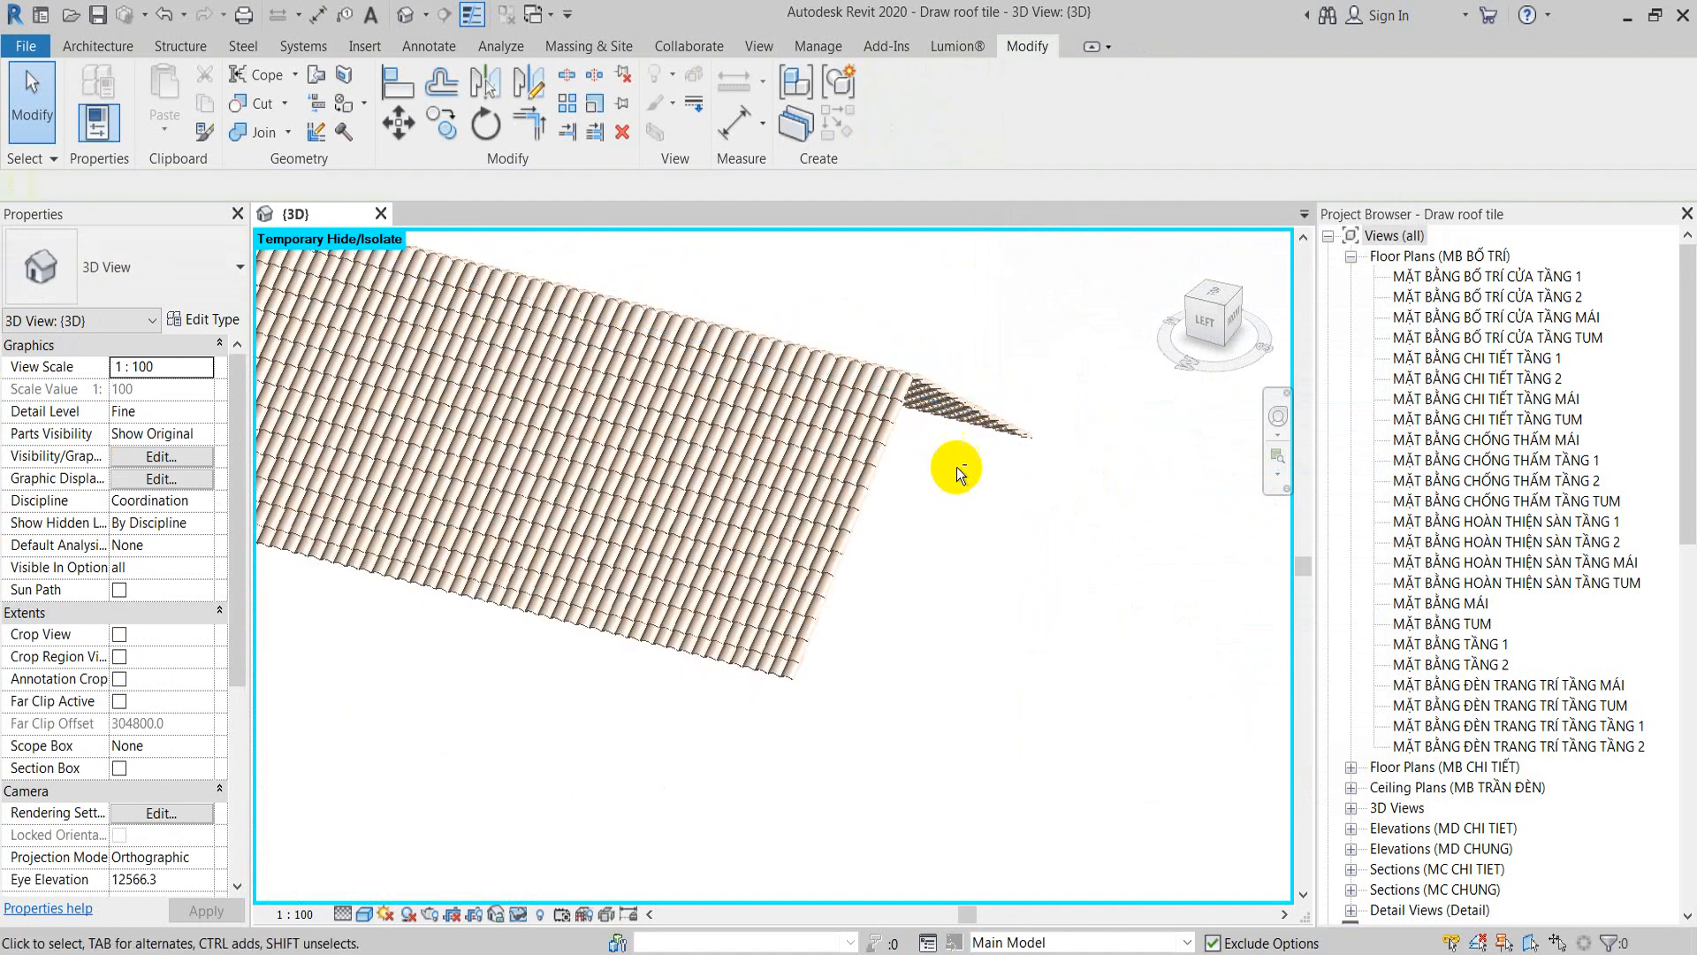
middle_click_drag(956, 466, 1074, 449, "shift")
left_click(1210, 325)
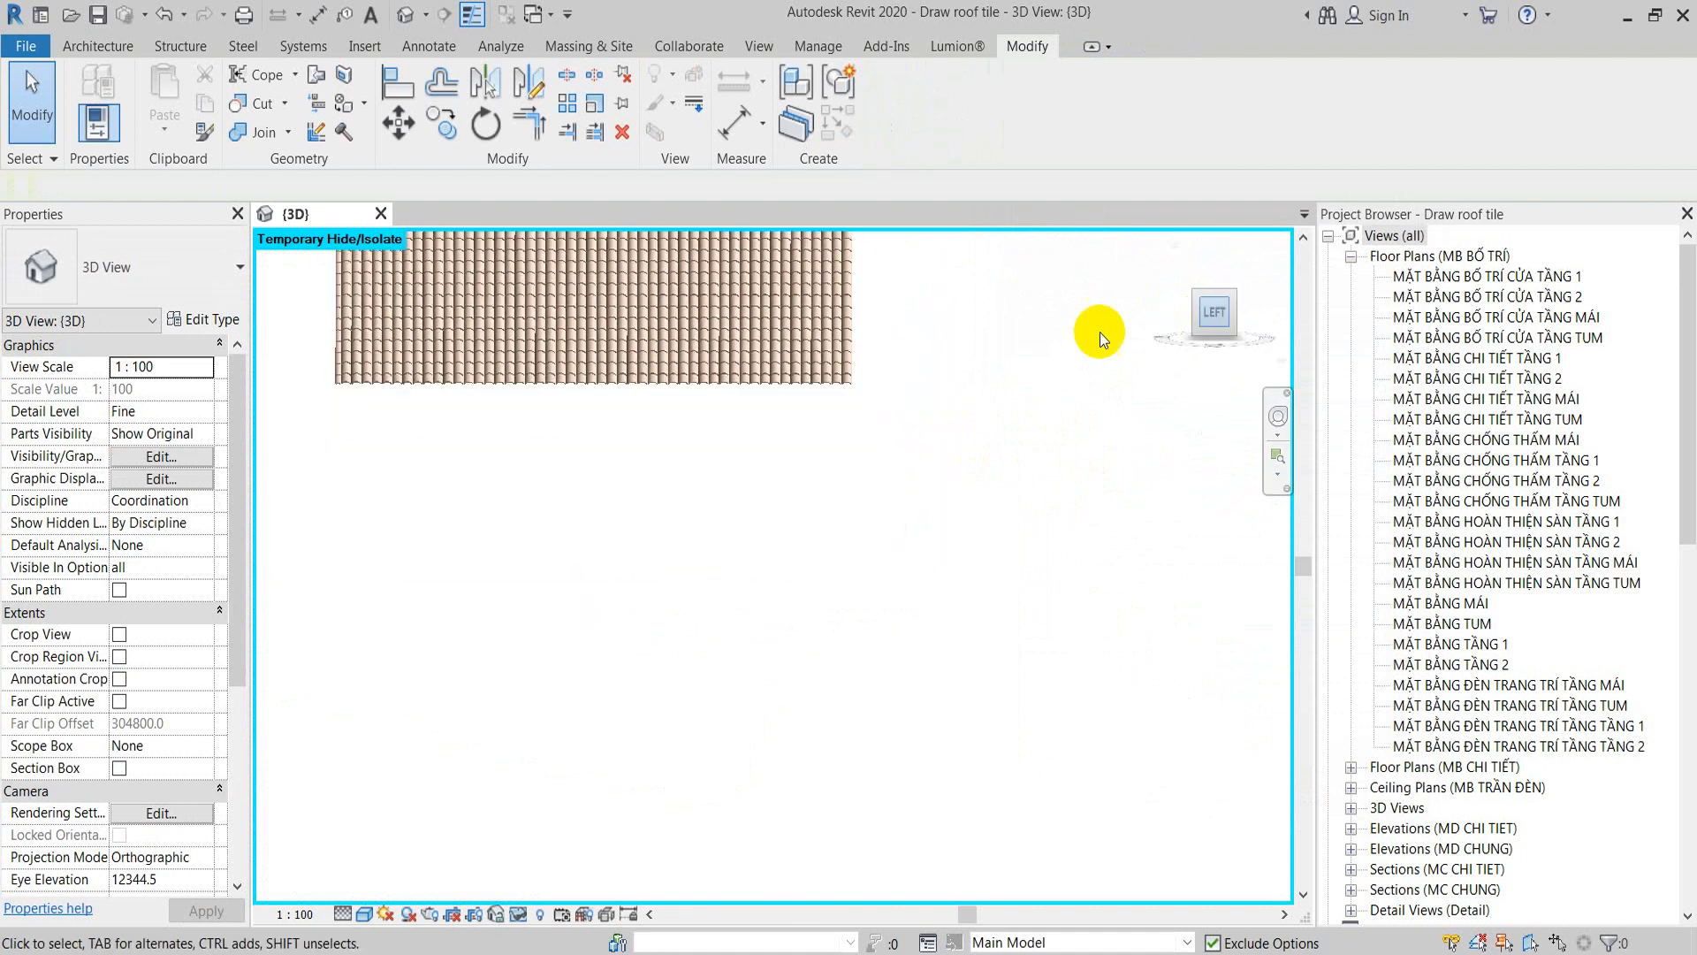
scroll(1035, 565, "up", 4)
left_click_drag(905, 302, 1083, 898)
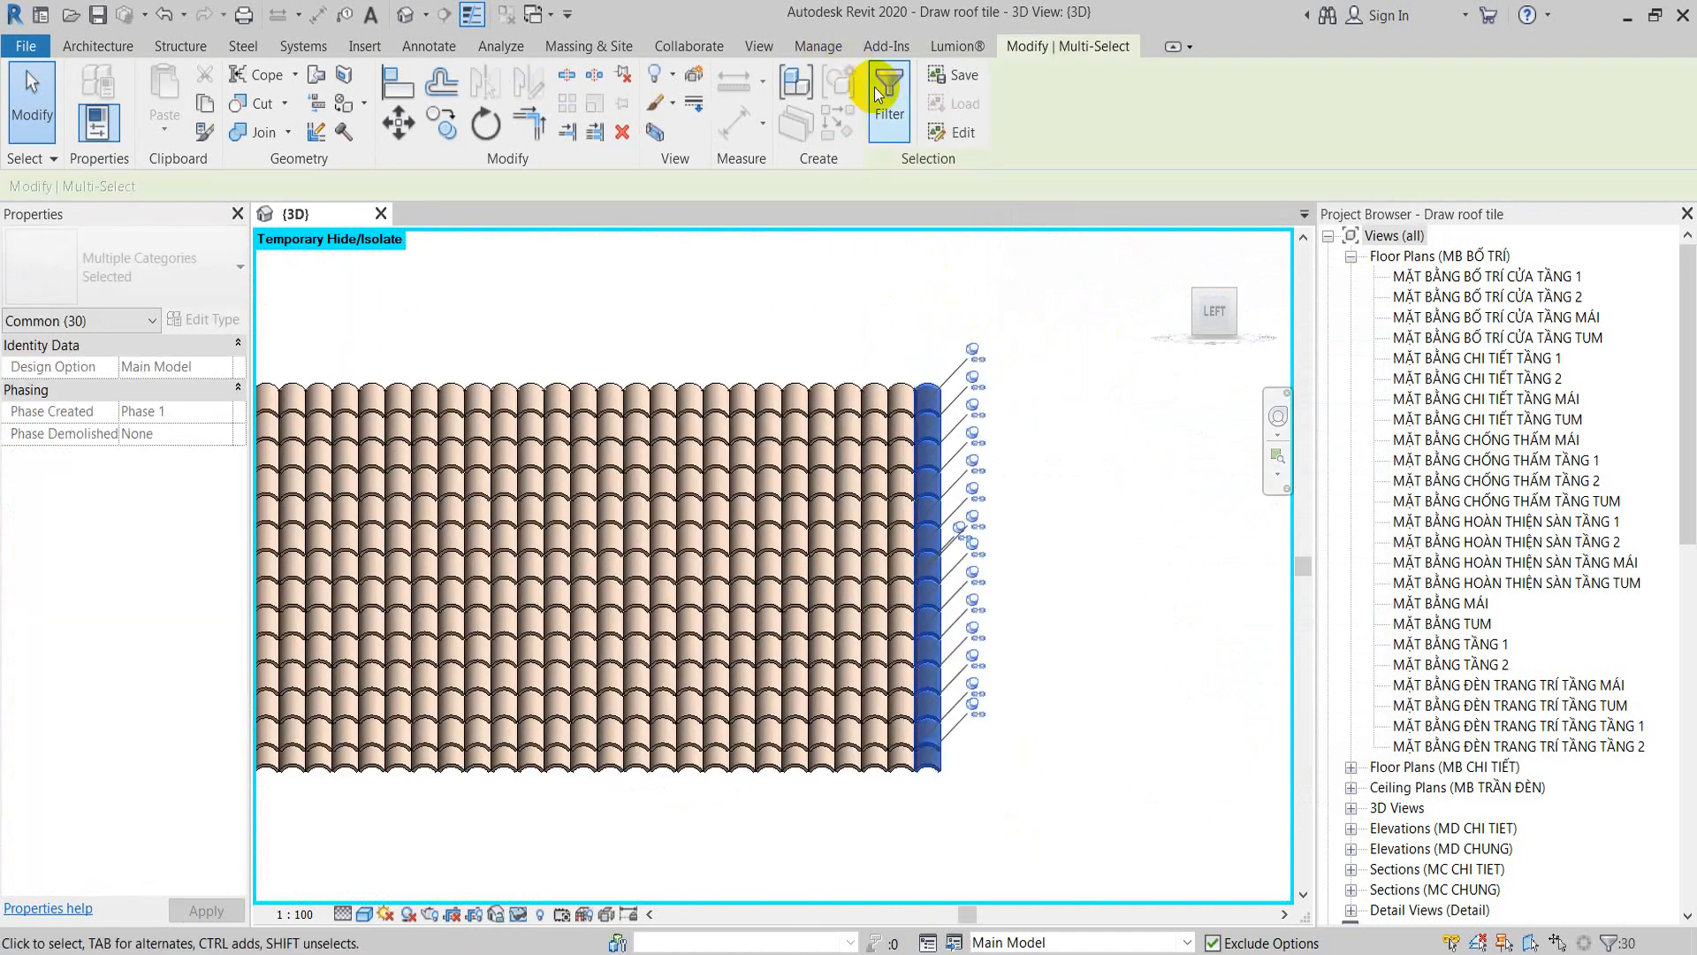
left_click(879, 93)
left_click(982, 377)
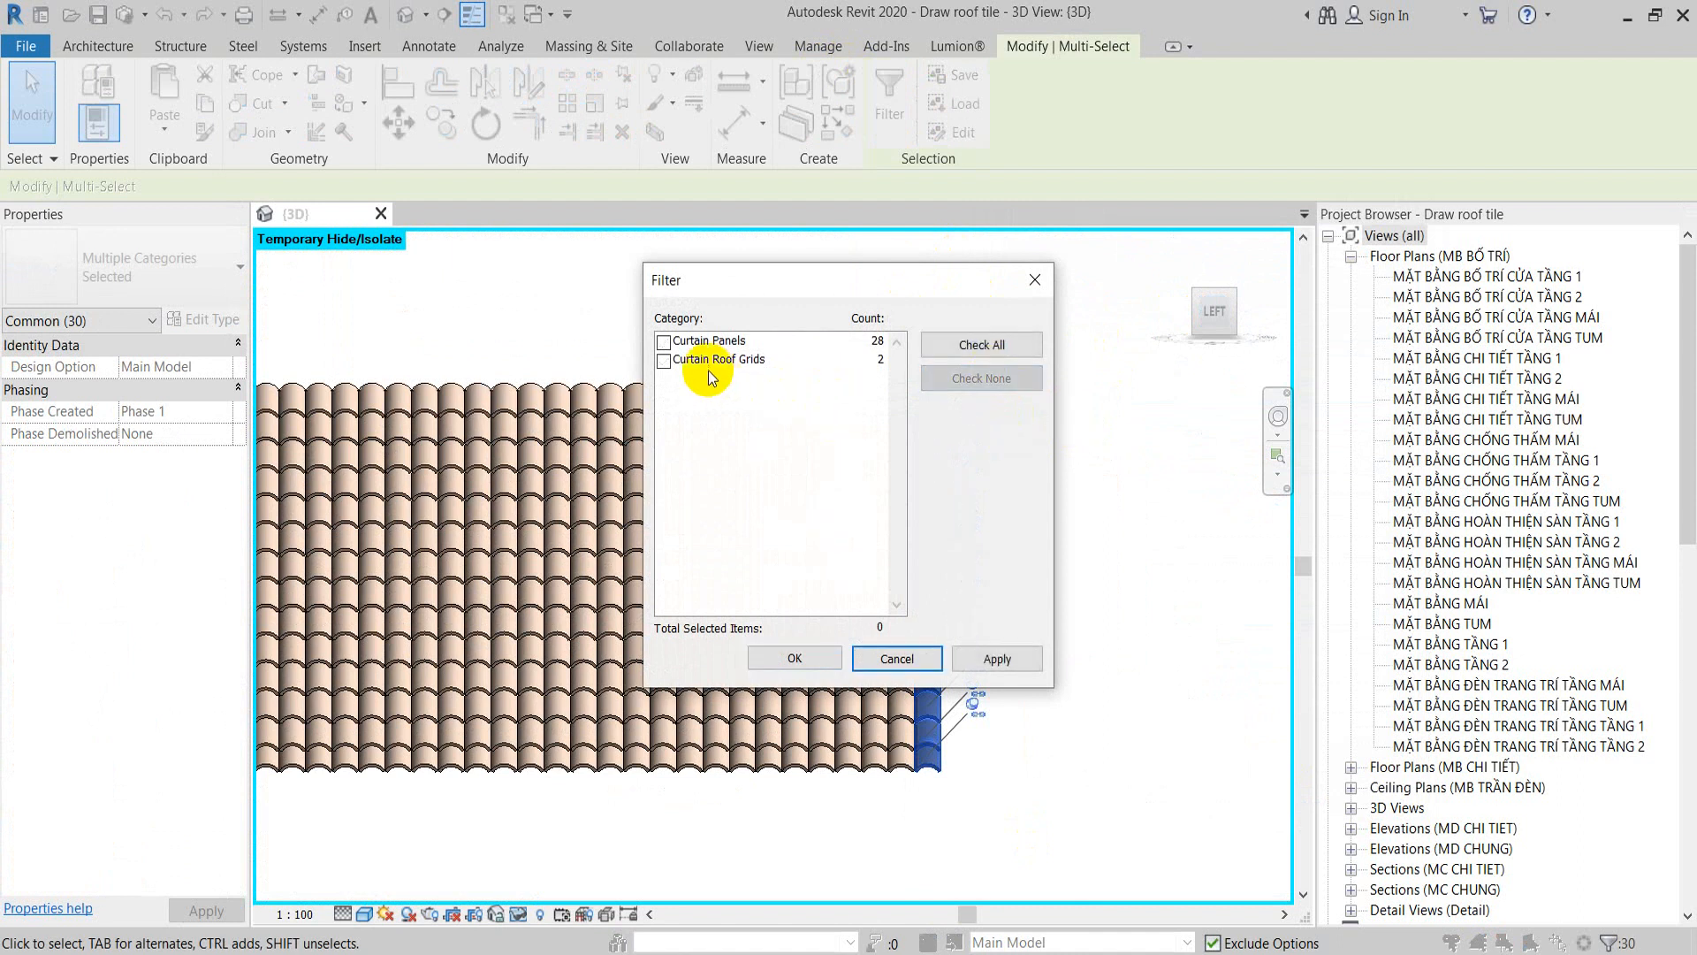
left_click(664, 342)
left_click(782, 658)
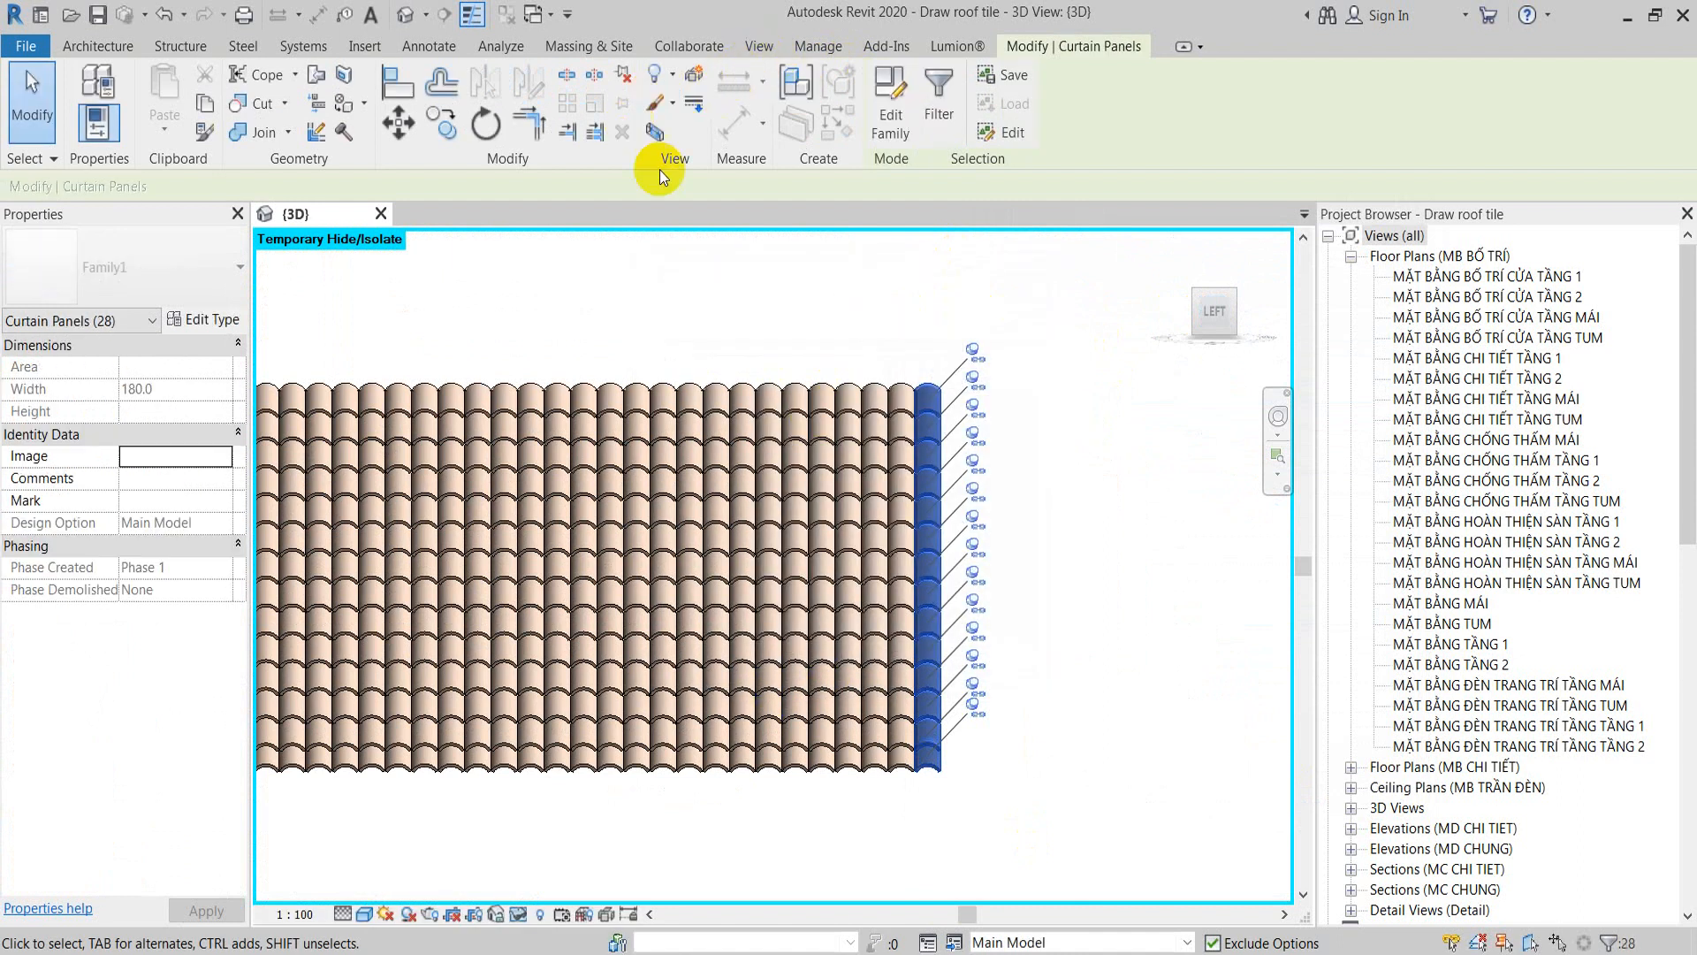
Step: Unpin the selected gable-edge tiles and duplicate their type as Family1 2
left_click(623, 74)
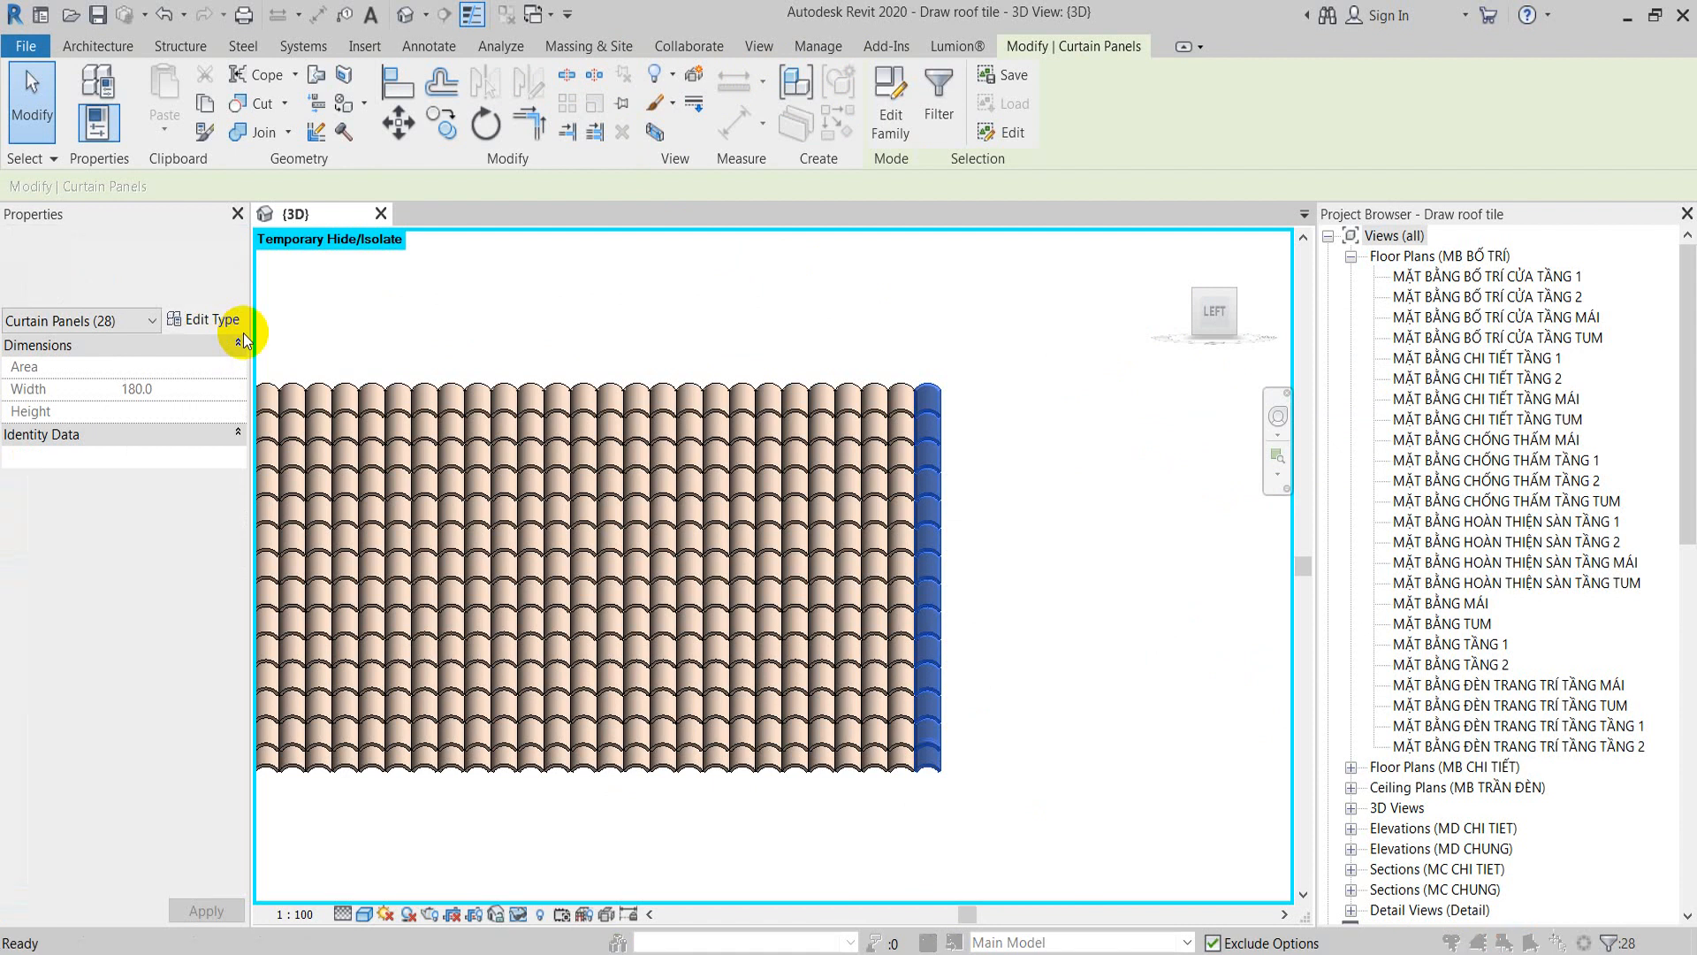
left_click(241, 334)
left_click(1326, 223)
left_click(1198, 520)
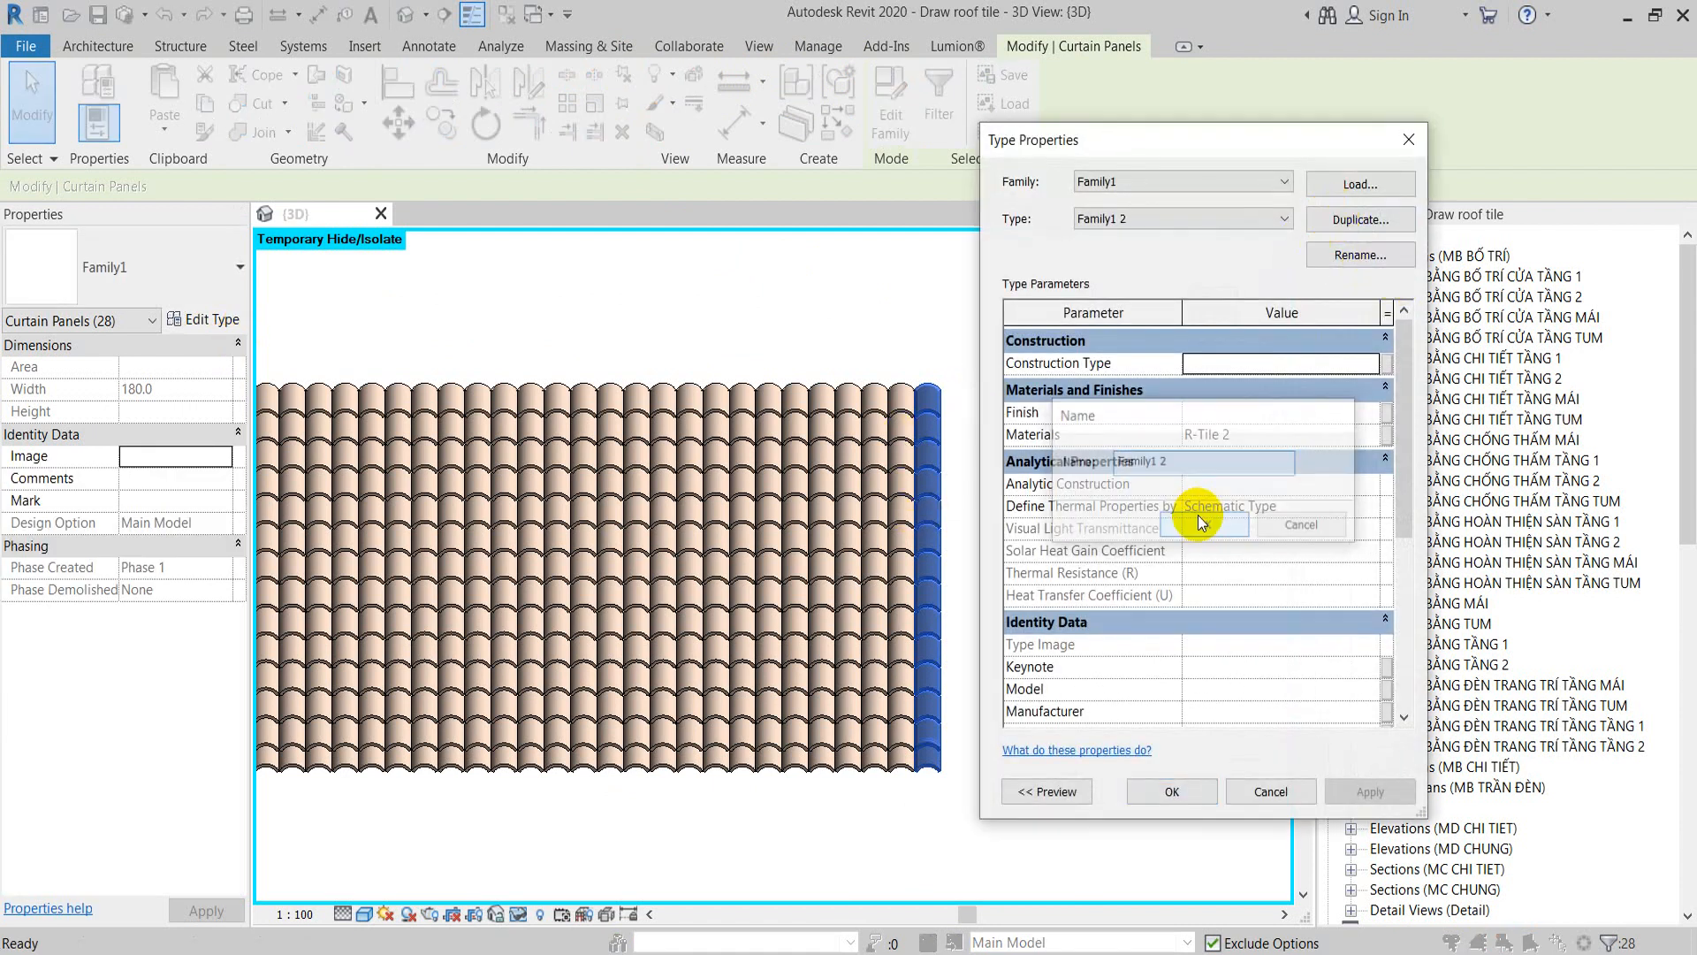
Step: Switch the Materials parameter of type Family1 2 to the other R-Tile material and deselect the edge tiles
left_click(1287, 434)
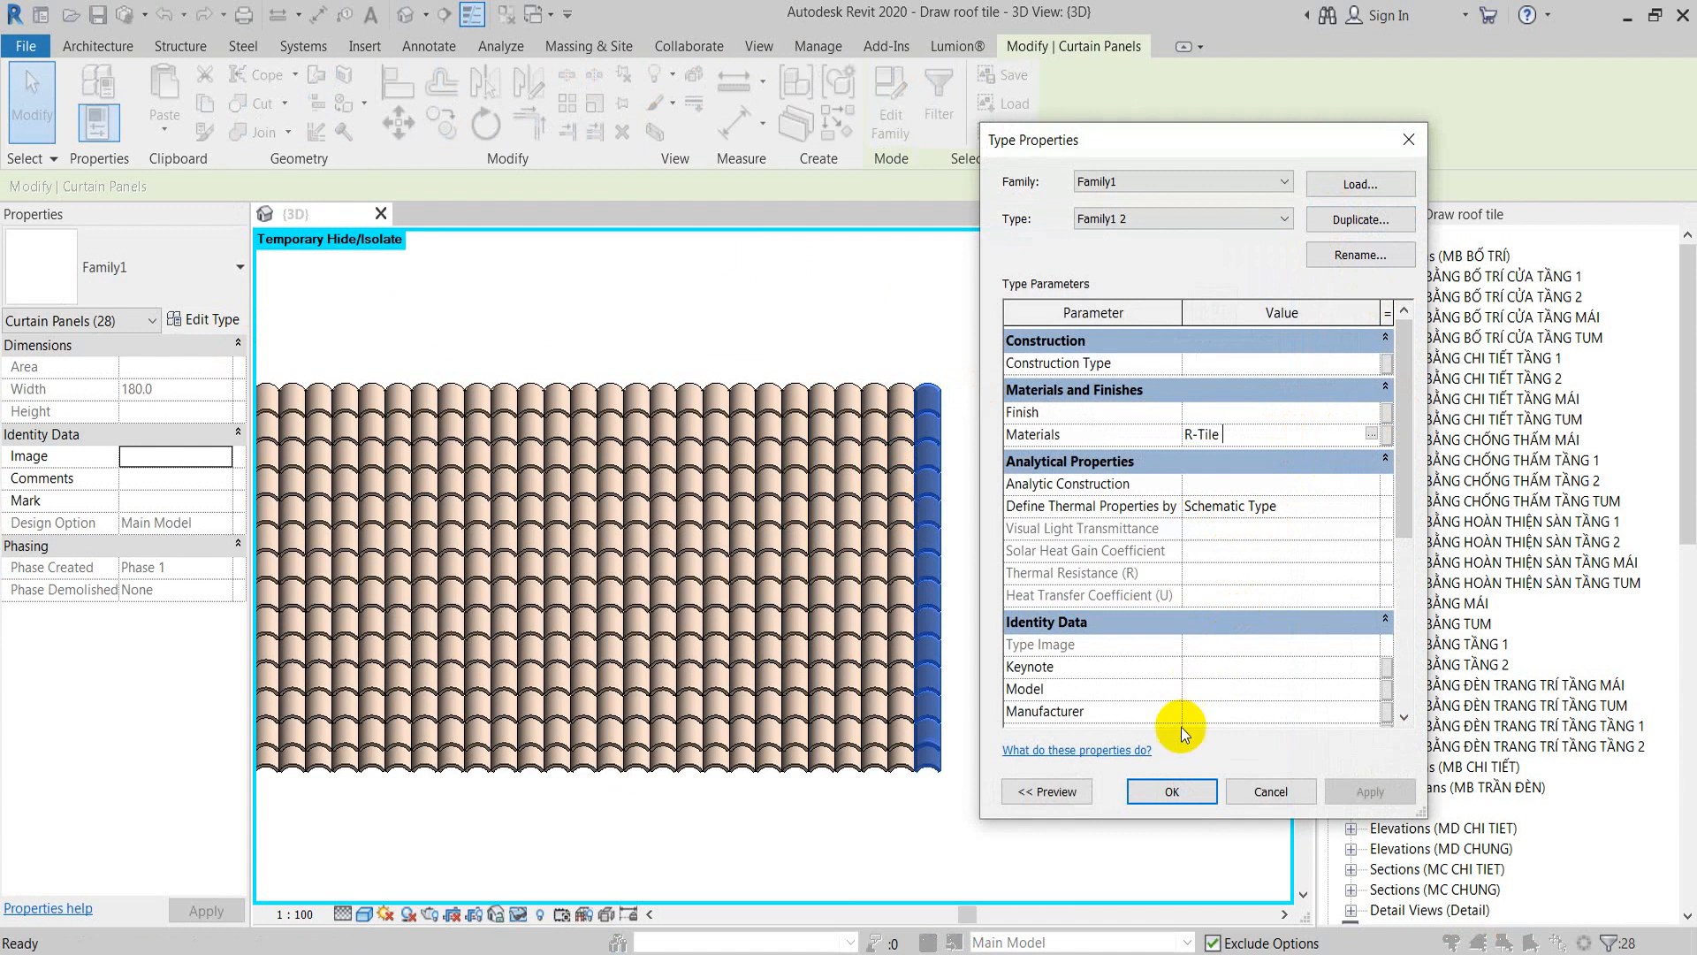
left_click(1149, 791)
left_click(983, 343)
Step: Reset the temporary isolation to show the whole house in the 3D view
middle_click_drag(972, 422, 921, 499, "shift")
key("h")
key("r")
Step: Examine the gable-edge tiles, the ridge and the colored roof slopes on the whole house from several angles
scroll(921, 499, "up", 3)
middle_click_drag(930, 589, 889, 645, "shift")
scroll(1003, 557, "down", 1)
scroll(1043, 474, "down", 2)
scroll(726, 541, "up", 1)
middle_click_drag(726, 541, 835, 474)
scroll(834, 474, "down", 3)
middle_click_drag(1048, 557, 999, 553, "shift")
scroll(1017, 570, "up", 2)
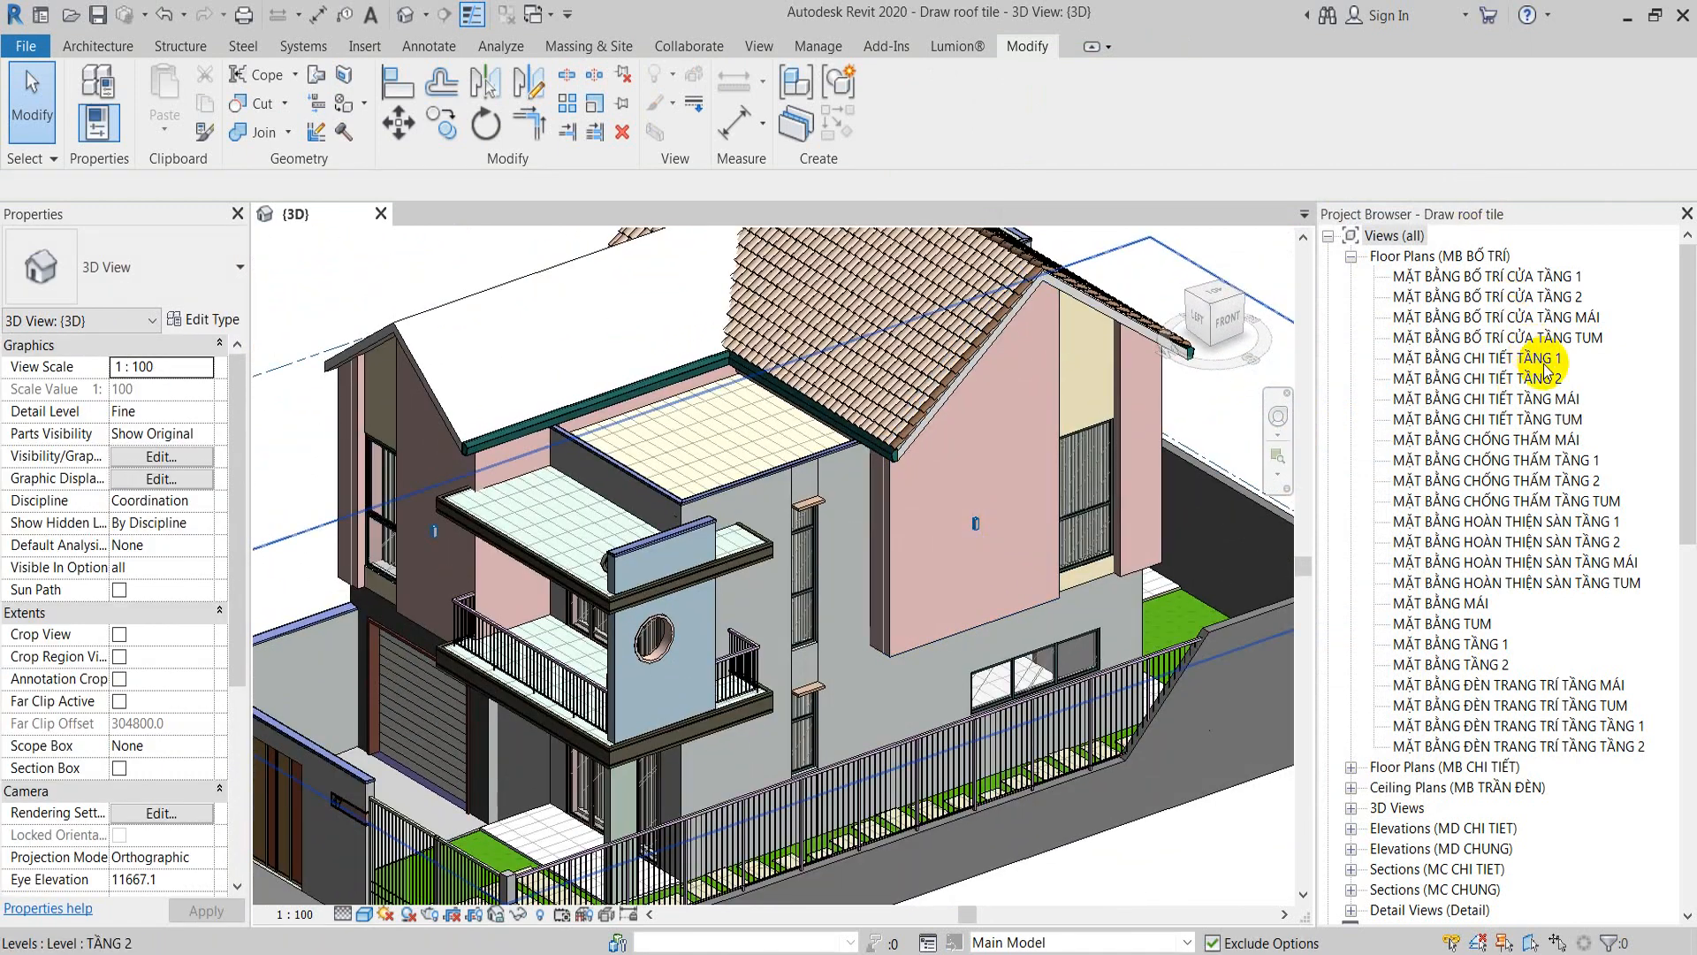
Step: Open the perspective view 3D View 1 and examine the house with its finished tile roof
left_click(1350, 807)
scroll(1433, 751, "down", 1)
double_click(1419, 766)
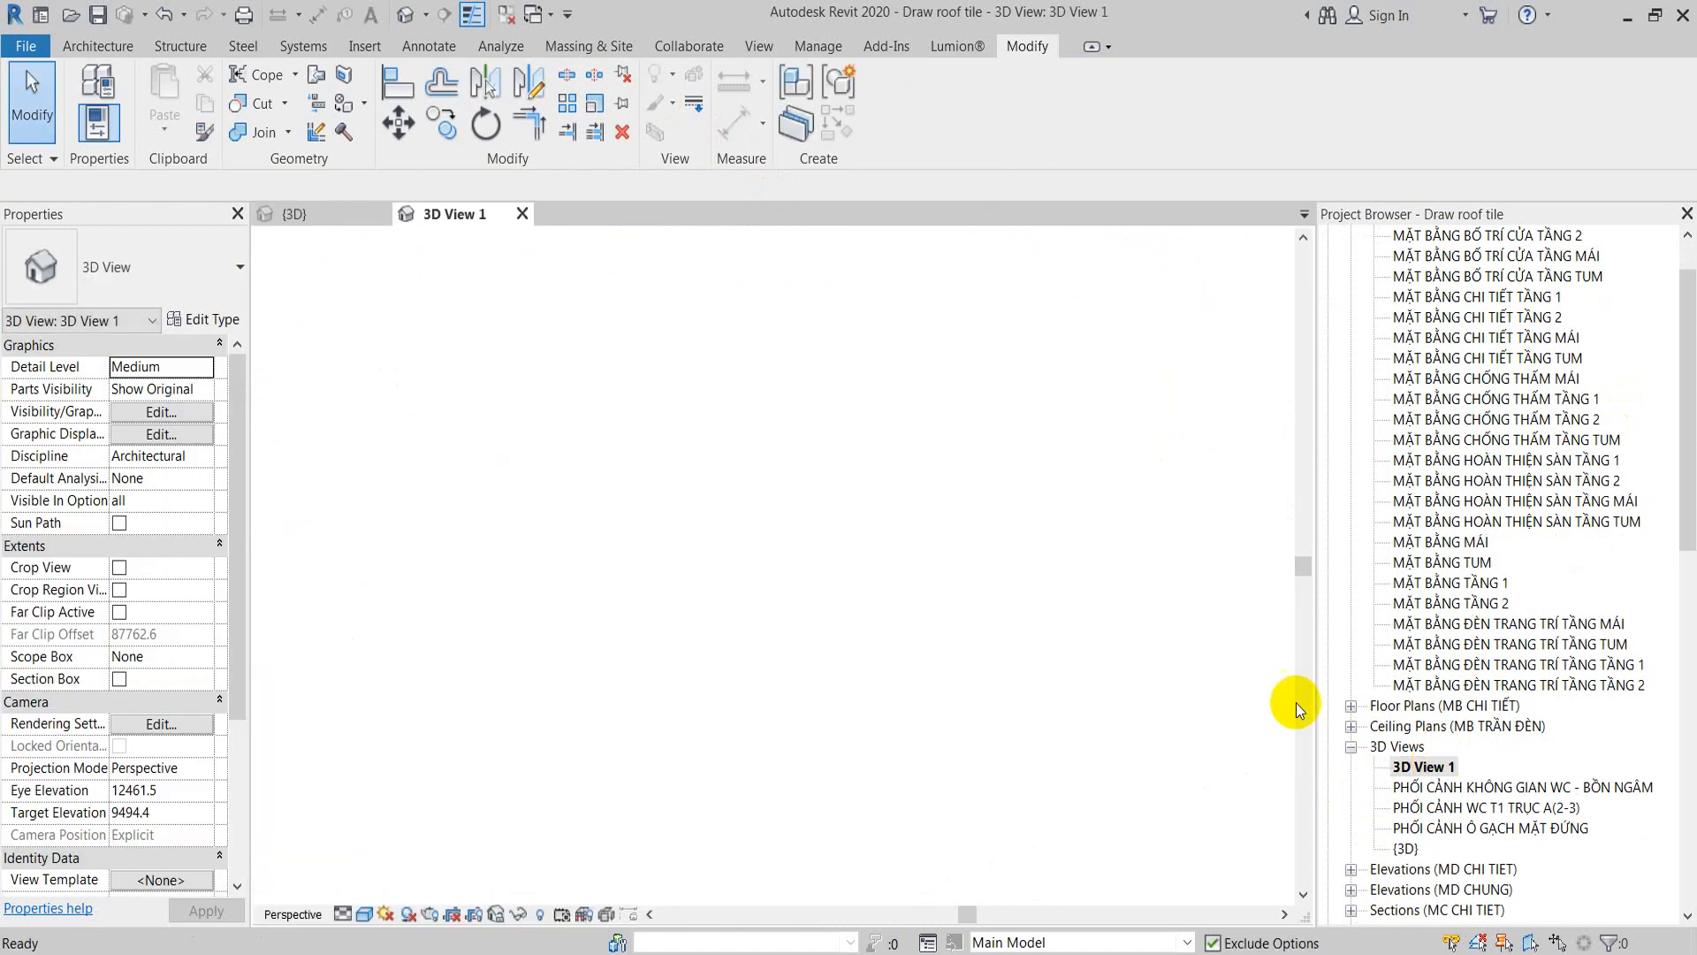
scroll(890, 475, "up", 2)
scroll(889, 470, "down", 2)
middle_click_drag(954, 740, 716, 599, "shift")
middle_click_drag(973, 703, 967, 631)
middle_click_drag(889, 399, 935, 651, "shift")
scroll(950, 619, "down", 3)
mouse_move(1038, 740)
middle_mouse_down("shift")
mouse_move(994, 676)
mouse_move(997, 714)
mouse_move(1073, 697)
mouse_move(1083, 719)
mouse_move(789, 708)
mouse_move(1050, 709)
mouse_move(1020, 758)
mouse_move(968, 733)
mouse_move(1015, 686)
middle_mouse_up("shift")
scroll(969, 705, "up", 2)
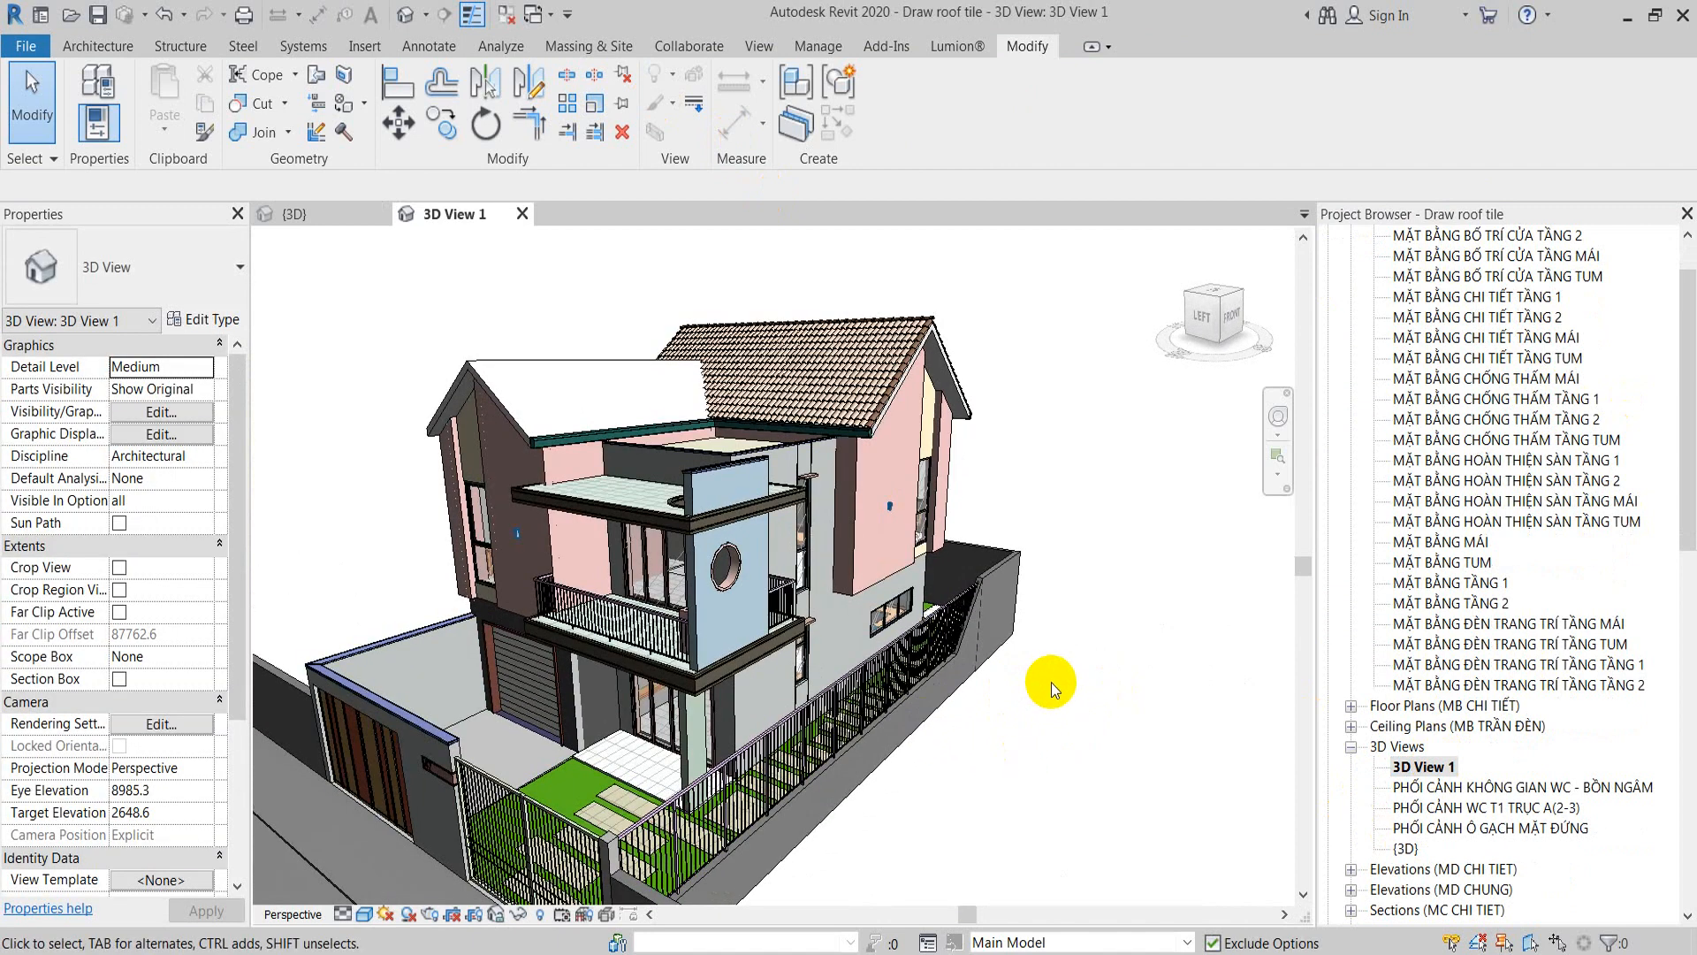
middle_click_drag(1083, 561, 966, 610)
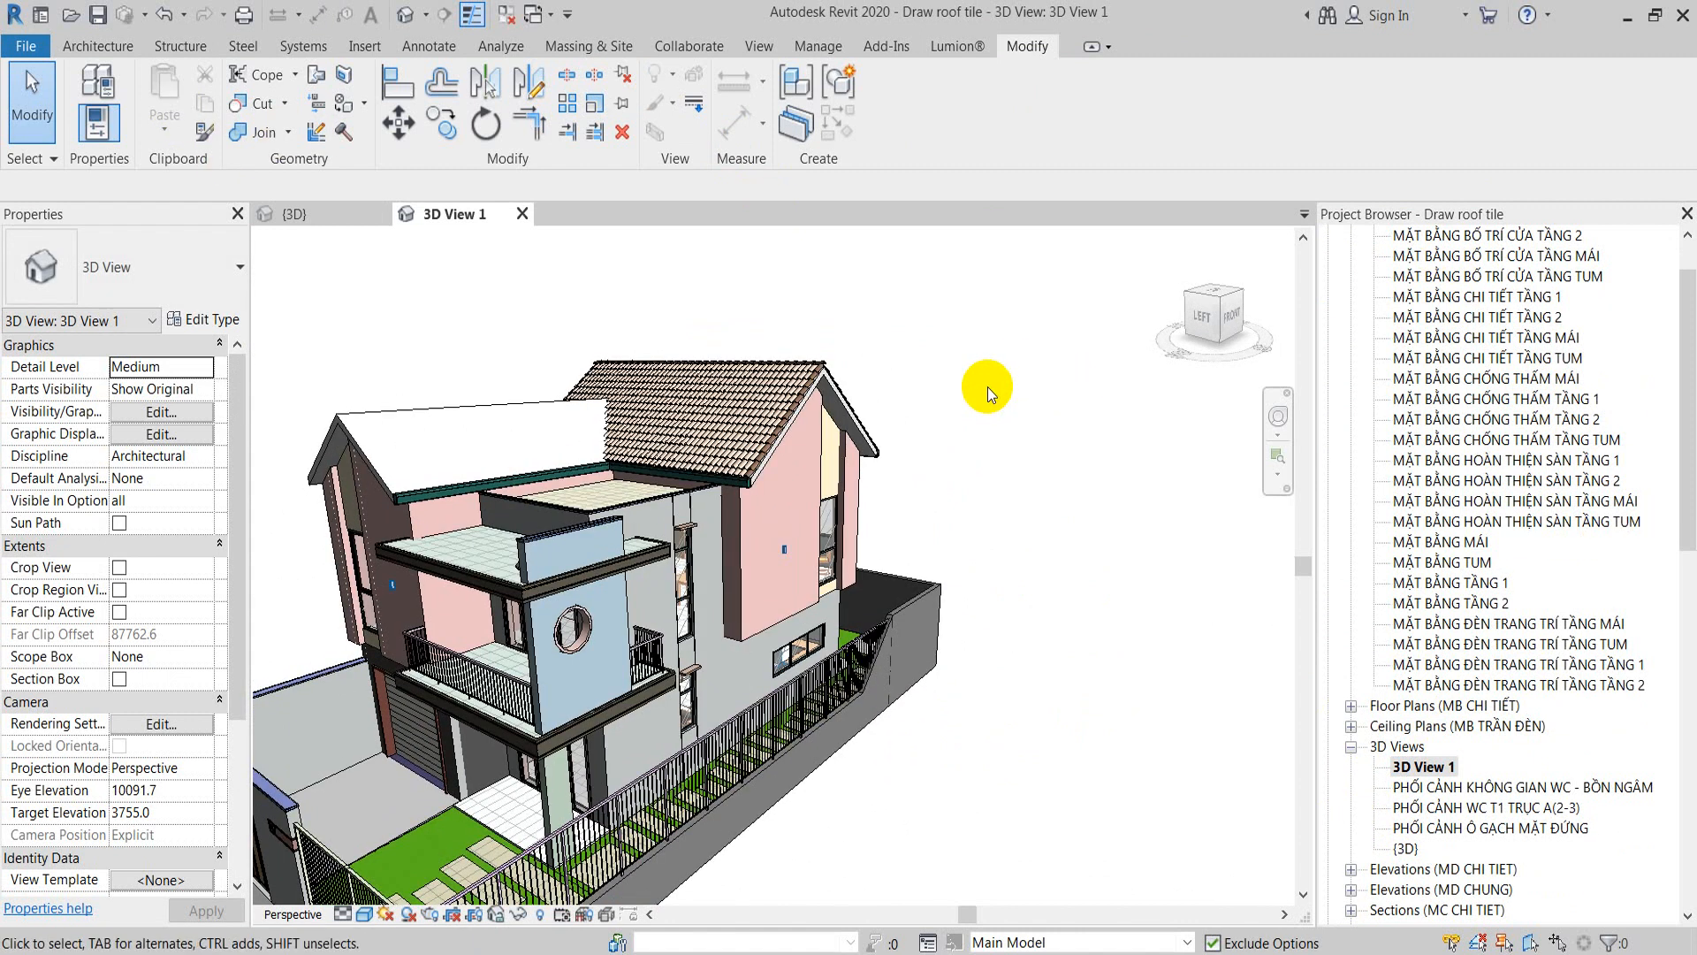
Step: Return to the default 3D view and start a text note in the empty space above the house
left_click(410, 15)
scroll(846, 460, "down", 10)
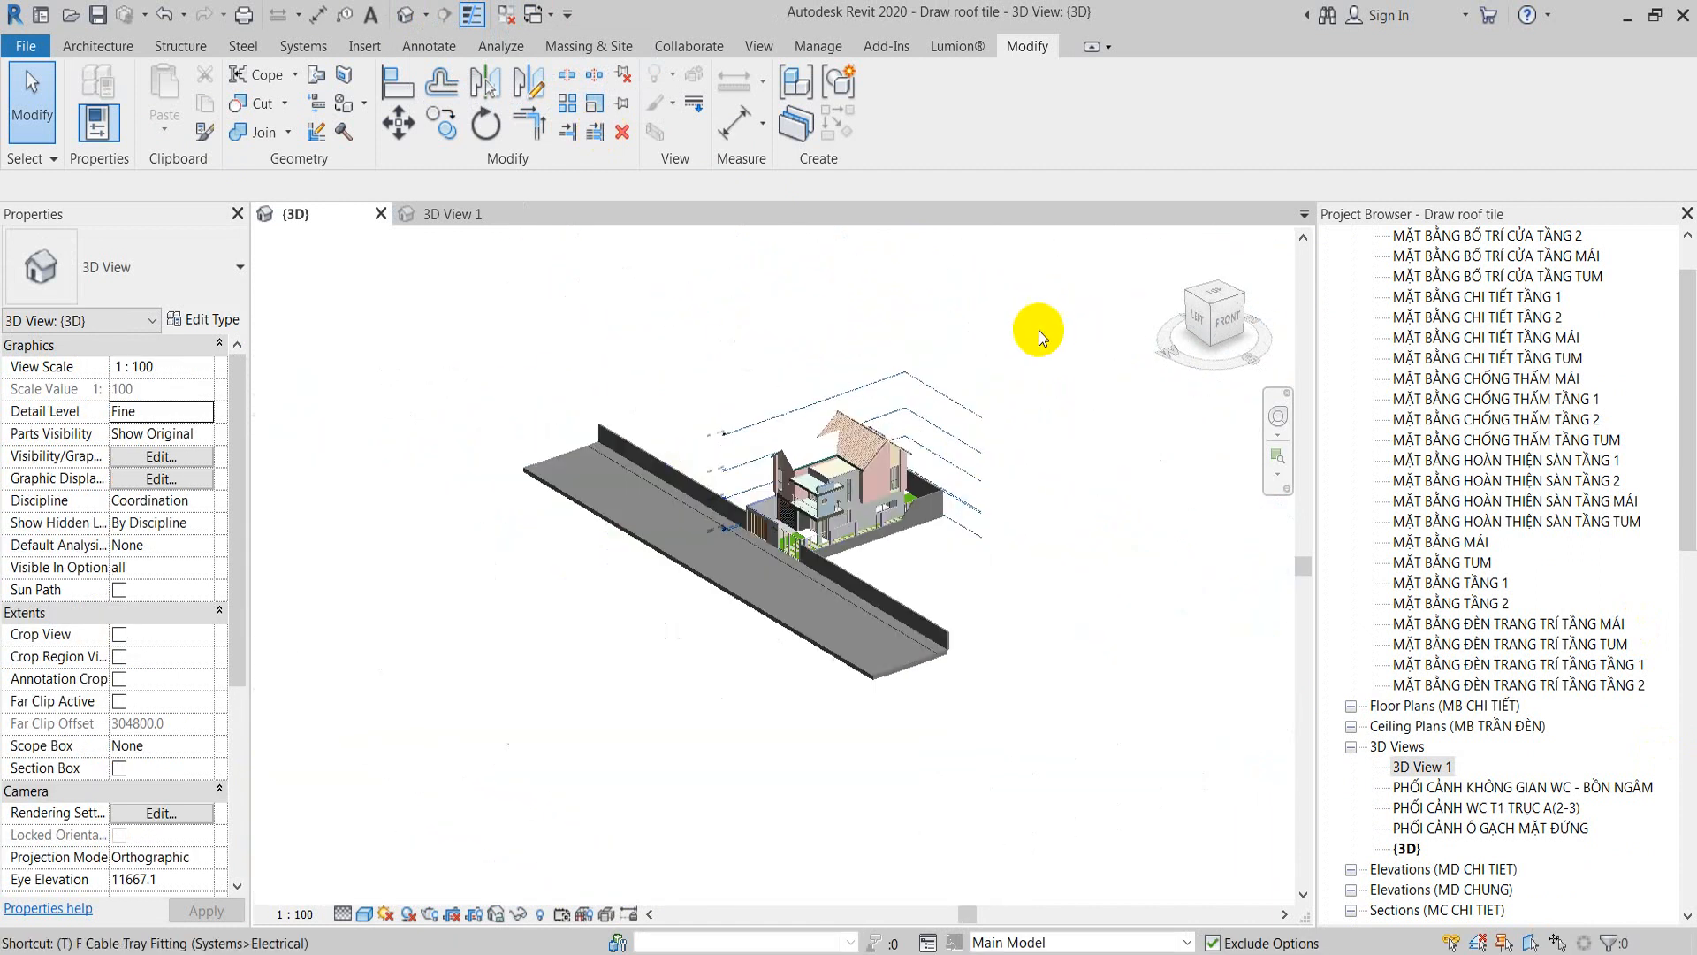
key("t")
key("x")
left_click(931, 340)
scroll(935, 332, "up", 8)
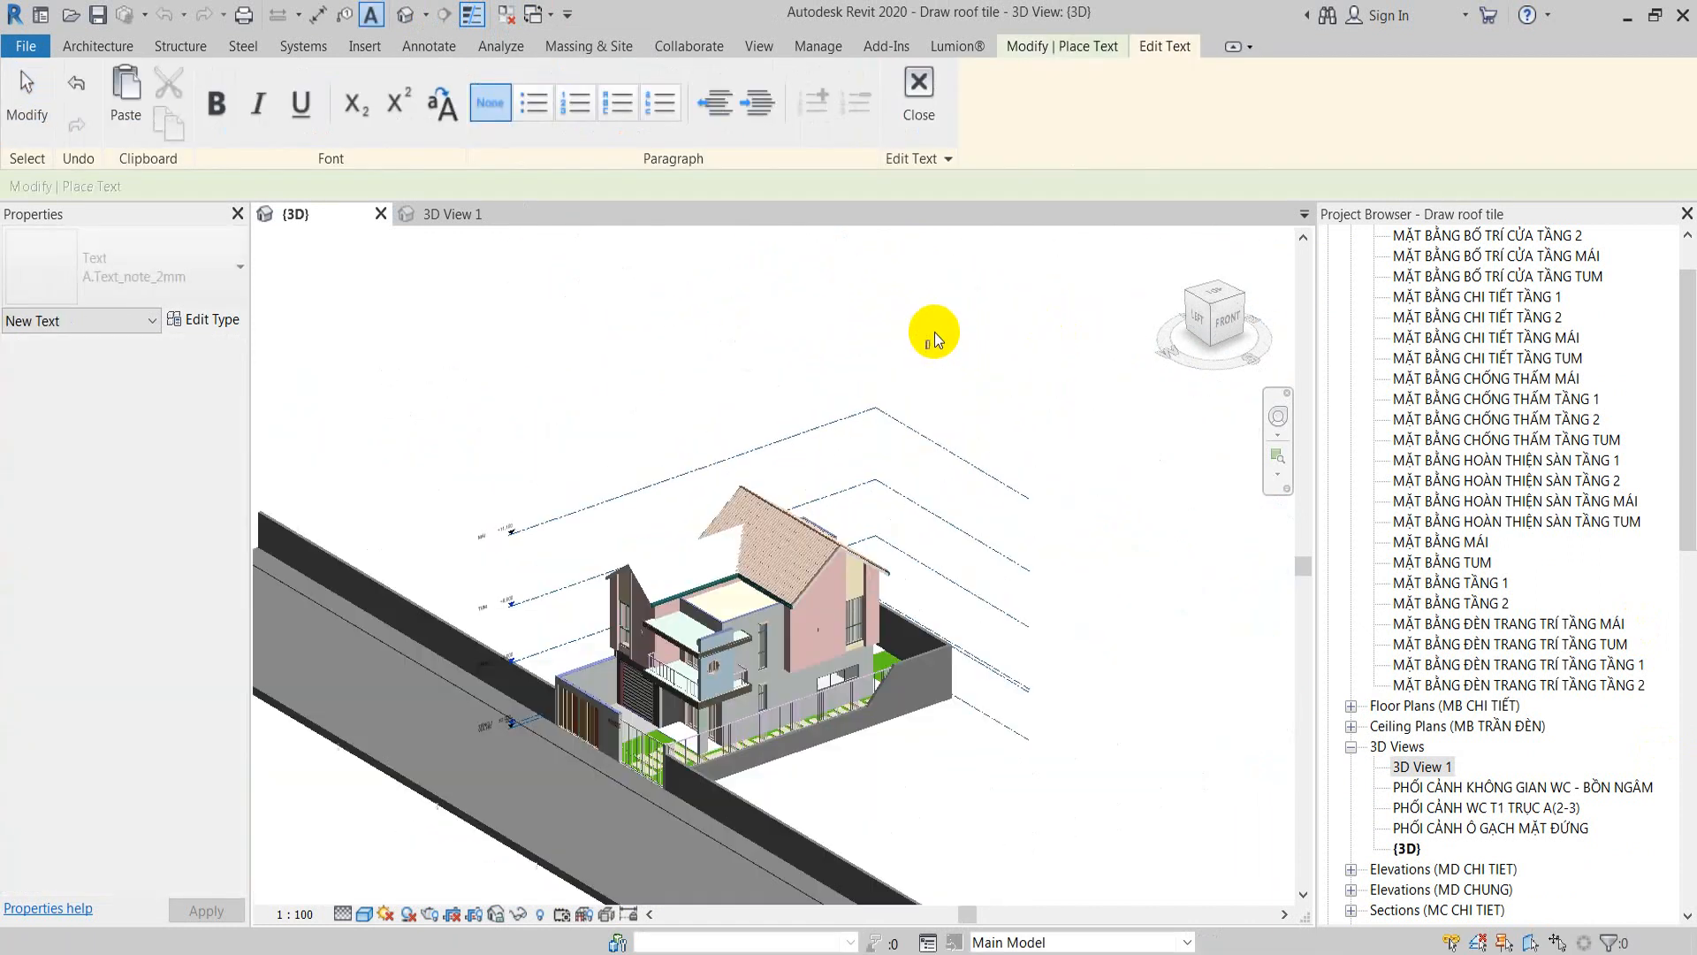